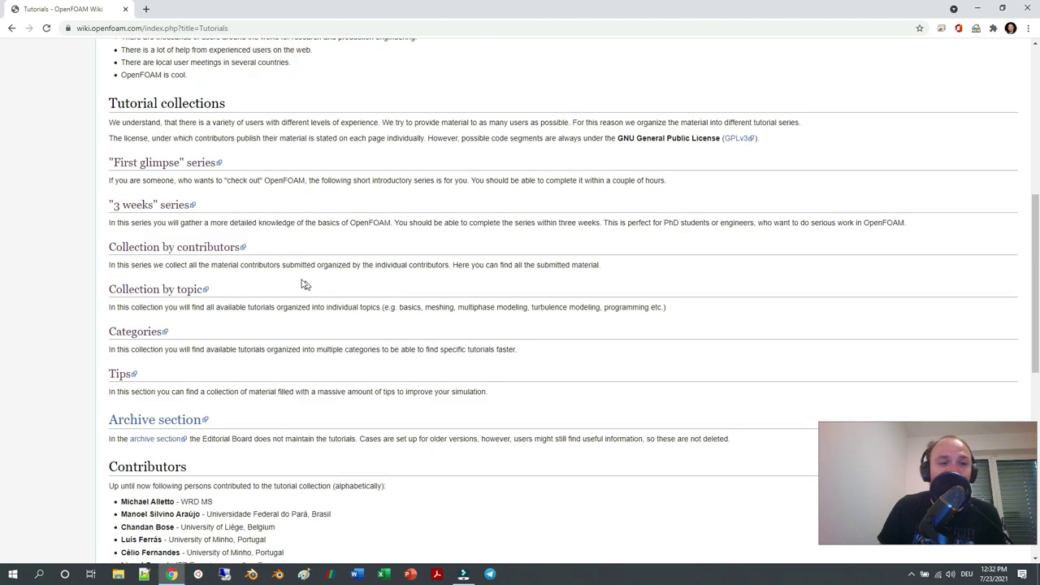
Open the Faucet and Sink tutorial page from the wiki's collection by contributors.
click(180, 252)
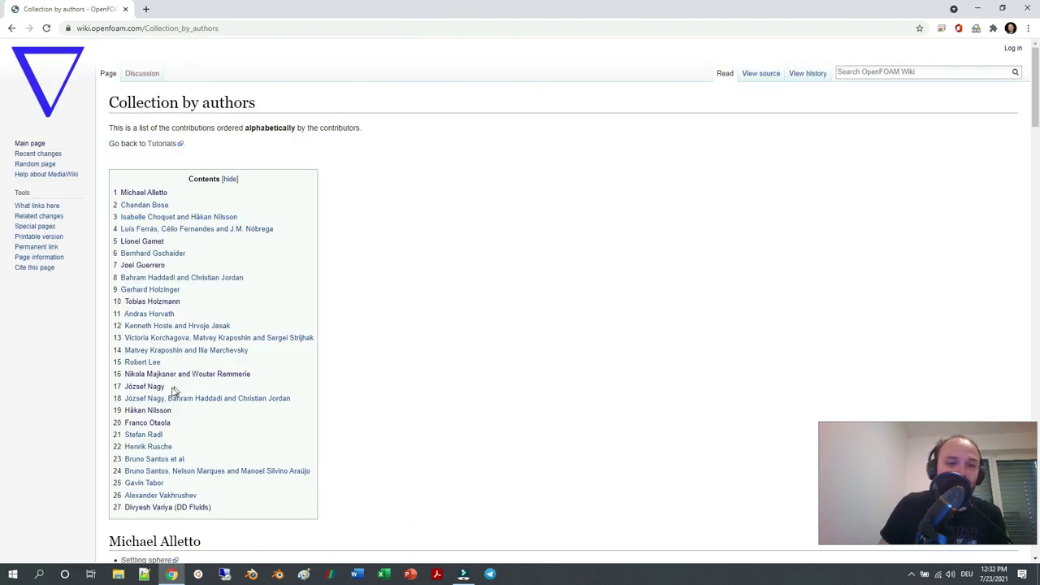
click(154, 387)
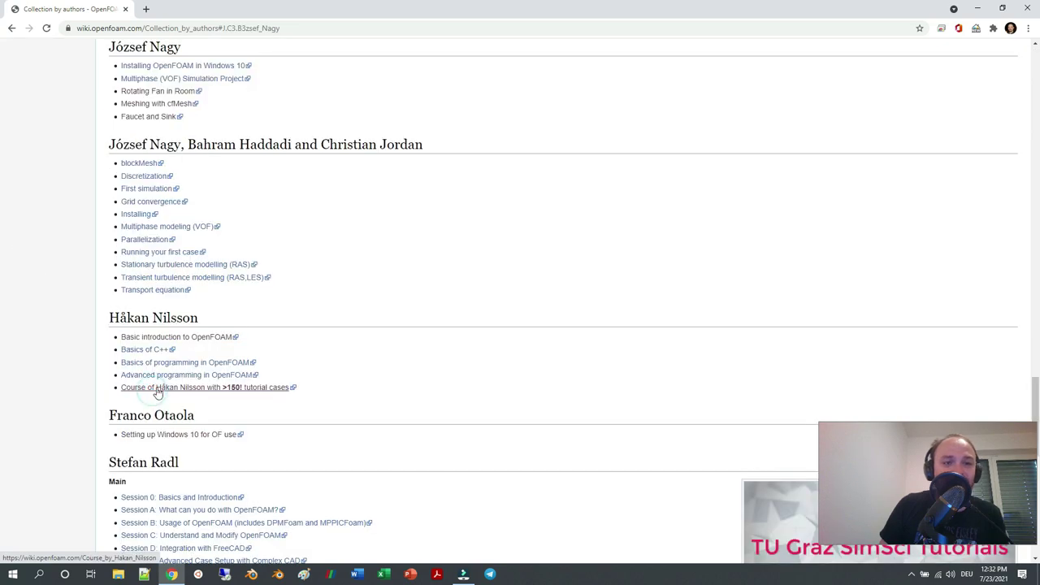
click(147, 118)
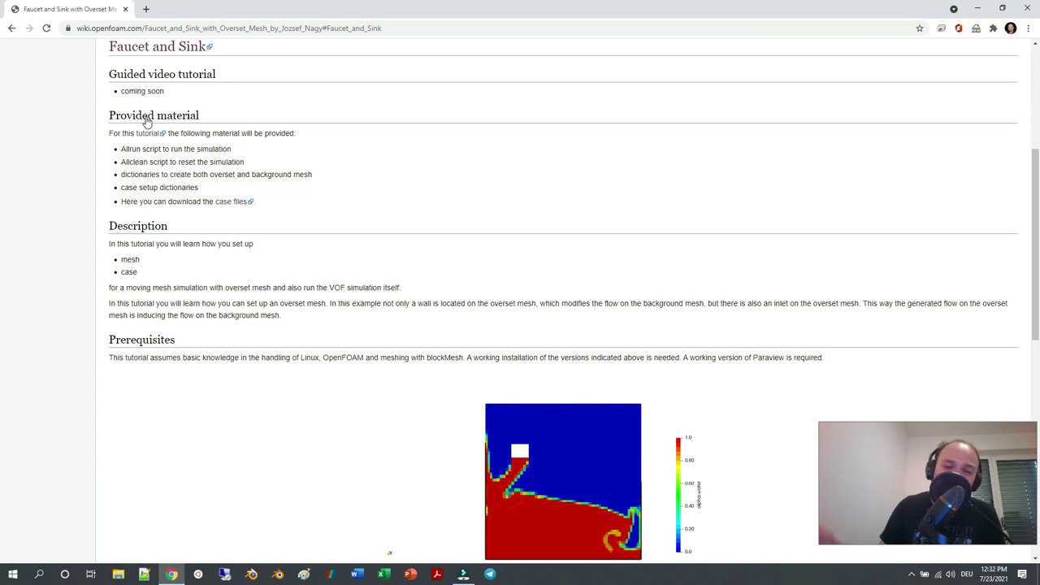
scroll(307, 333, up, 4)
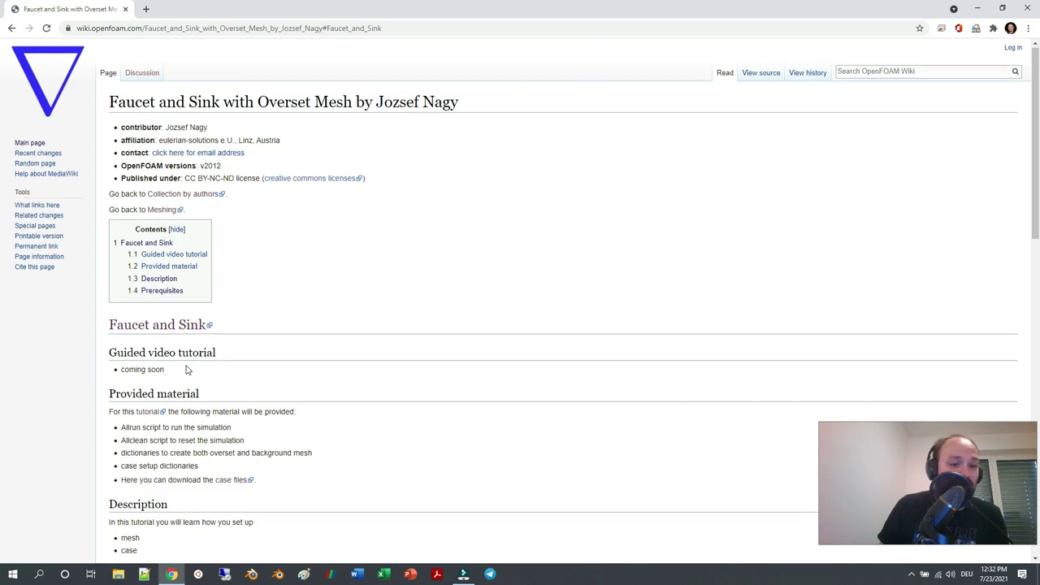
Look over the tutorial page and download its case archive faucetAndSink.zip from the linked GitHub page.
scroll(205, 382, down, 3)
scroll(195, 300, down, 7)
scroll(244, 323, up, 8)
scroll(241, 328, up, 1)
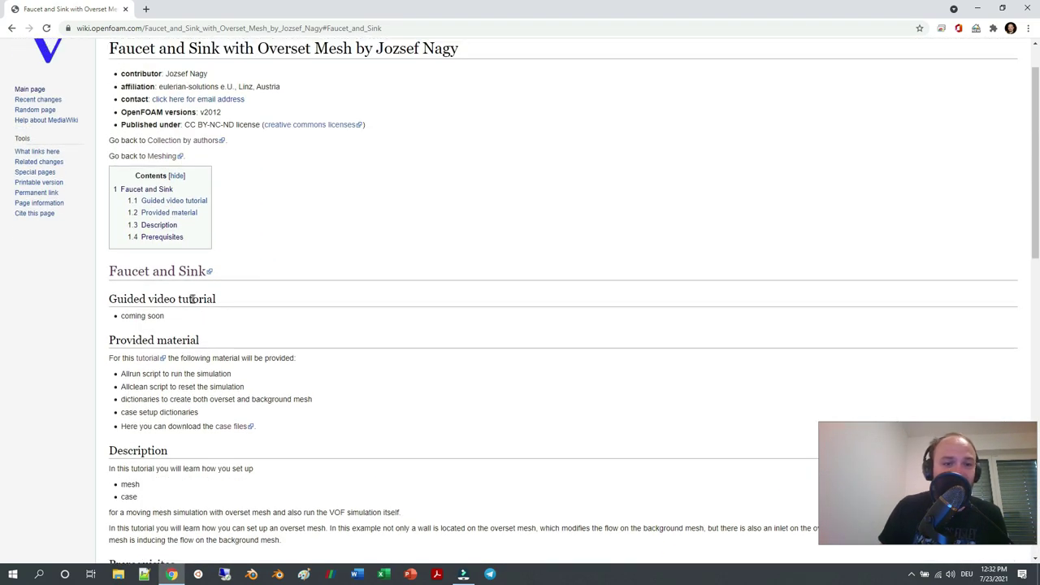
click(147, 361)
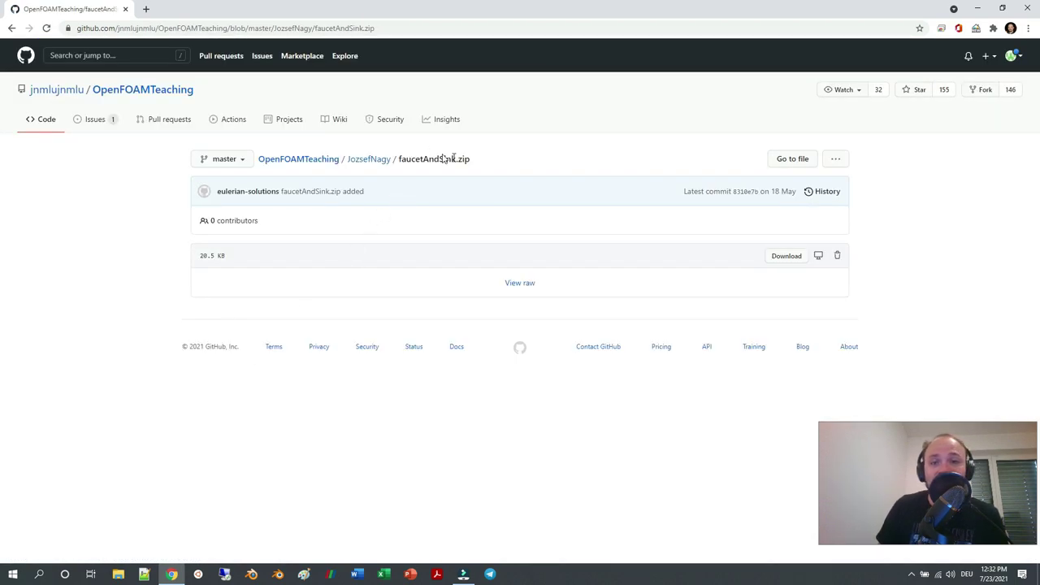
click(787, 258)
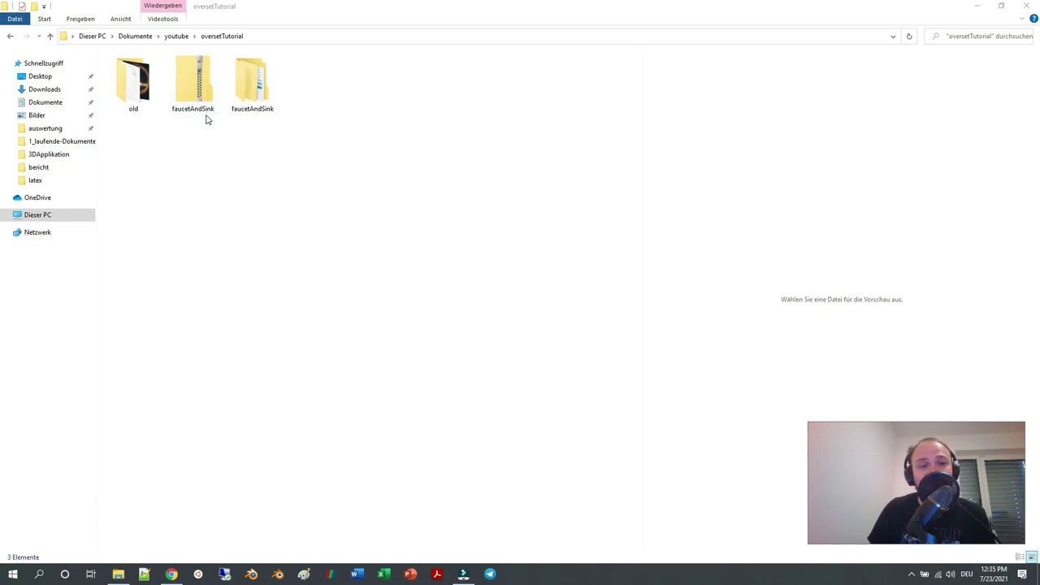
Switch to File Explorer, open the inner faucetAndSink case folder and look over its Allrun and Allclean scripts and two mesh folders.
double_click(241, 106)
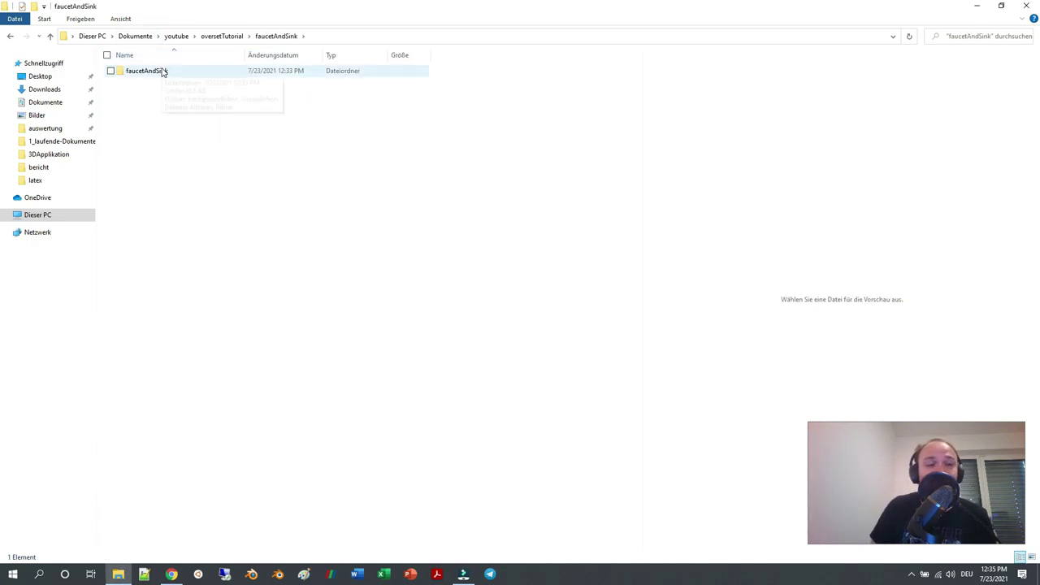
double_click(163, 72)
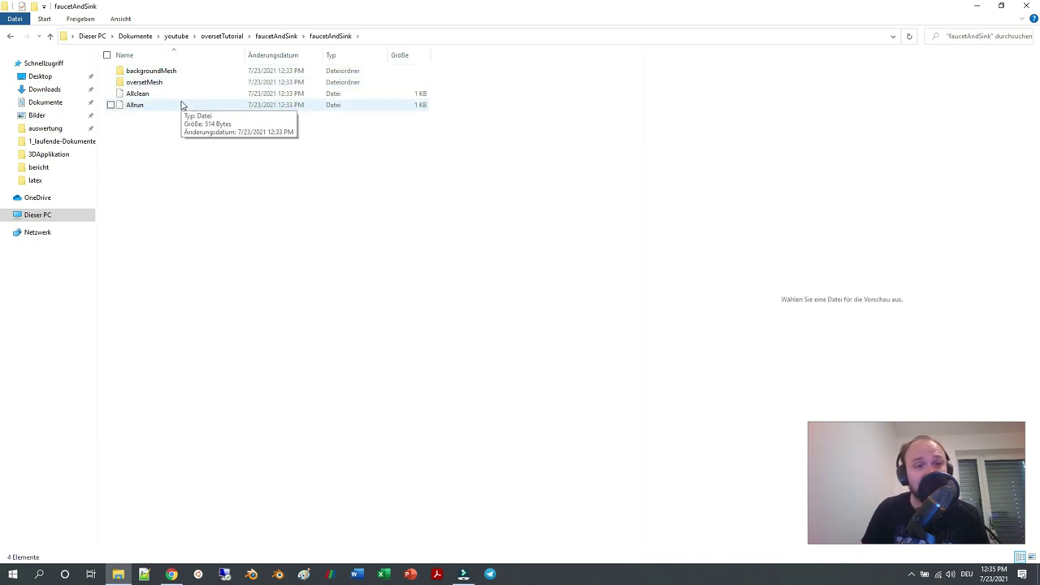
click(146, 106)
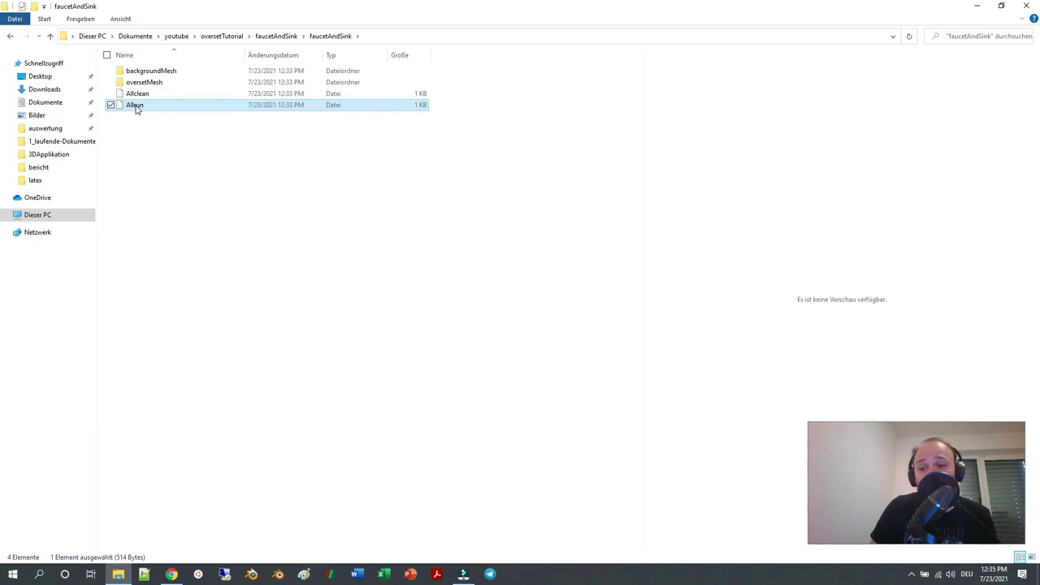
click(145, 95)
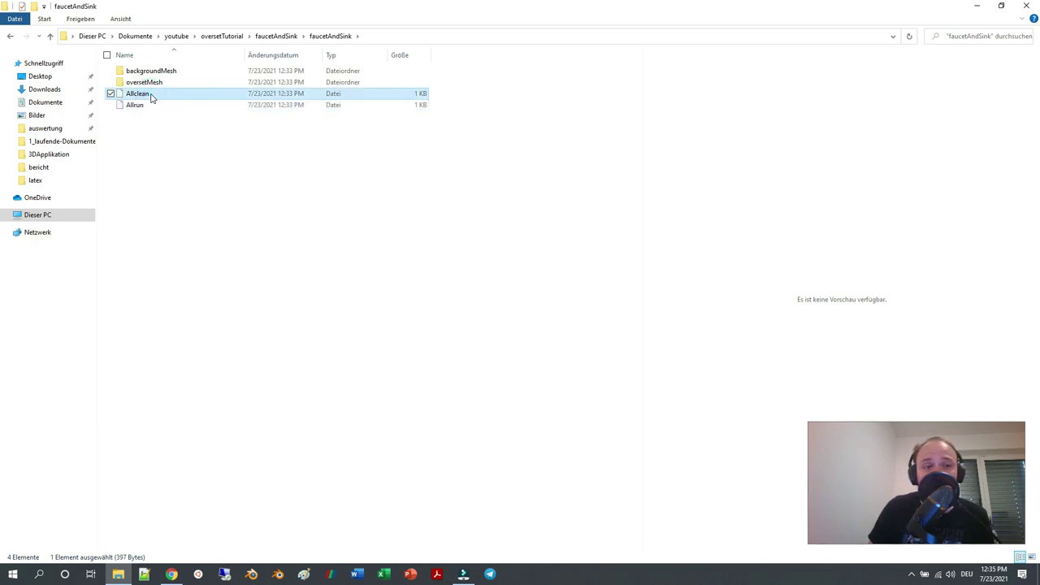
click(144, 82)
click(149, 71)
click(156, 83)
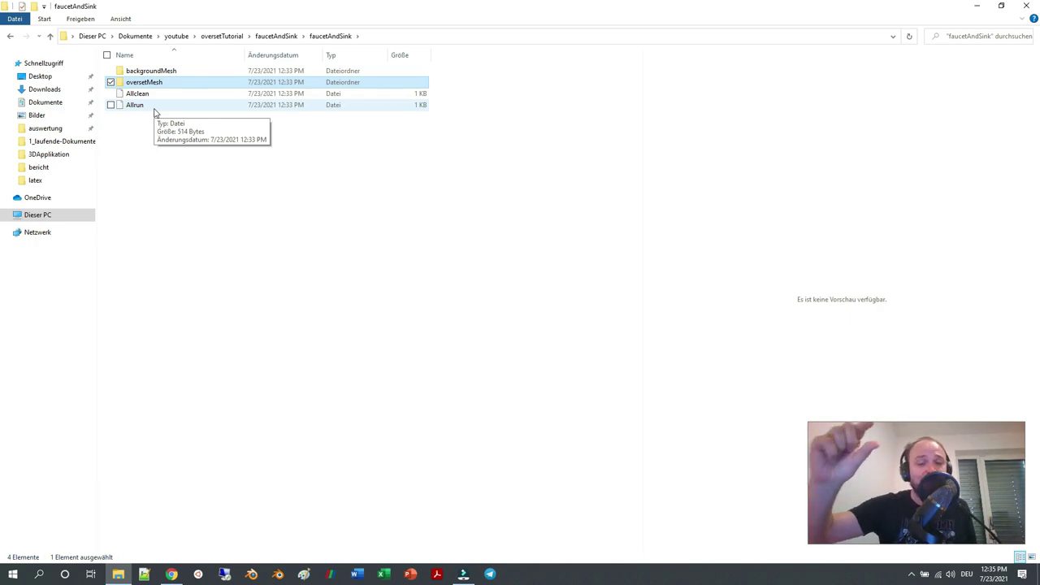
click(150, 75)
click(155, 84)
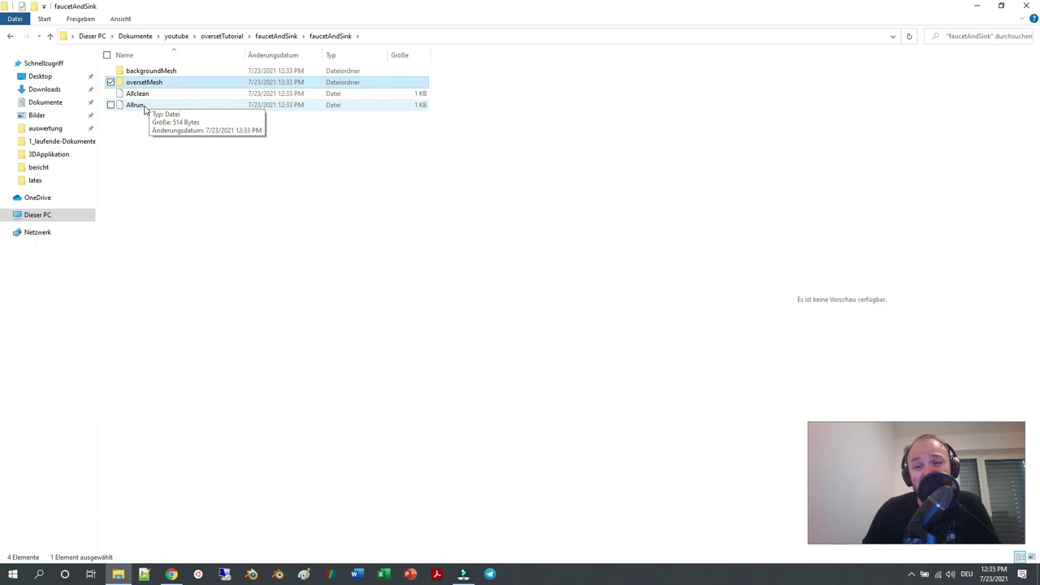
Open the case folder's Allclean and Allrun scripts together in Notepad++.
click(145, 105)
drag(181, 120, 155, 98)
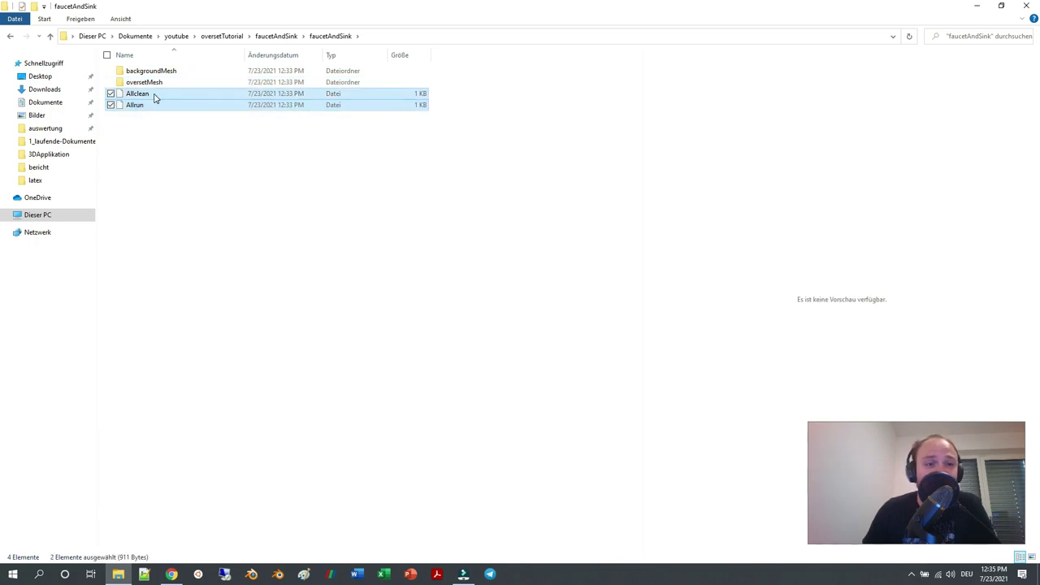
right_click(154, 97)
click(112, 114)
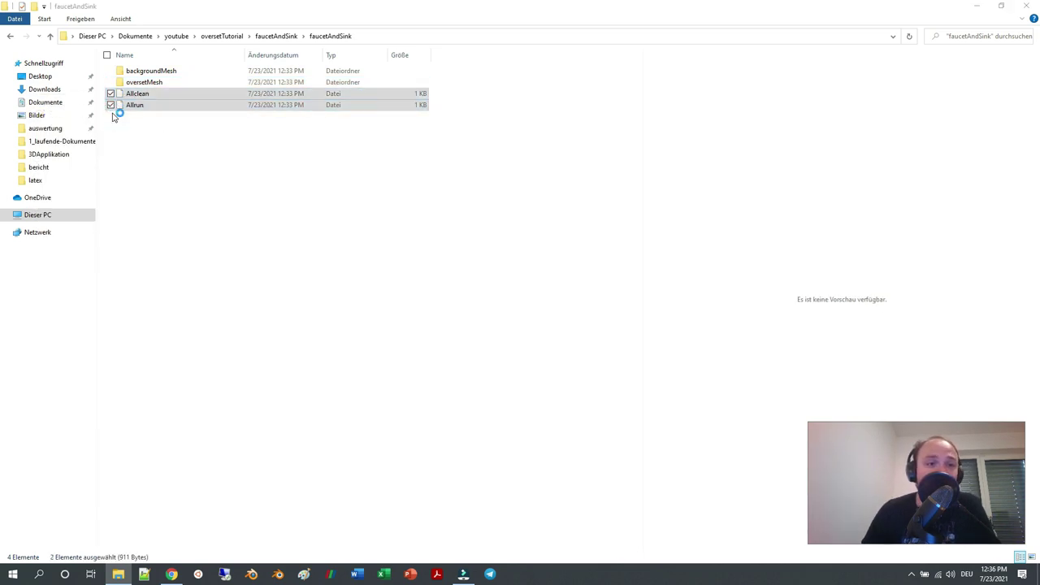
Examine the main Allclean script's oversetMesh and backgroundMesh directories and its nested Allclean calls.
click(20, 45)
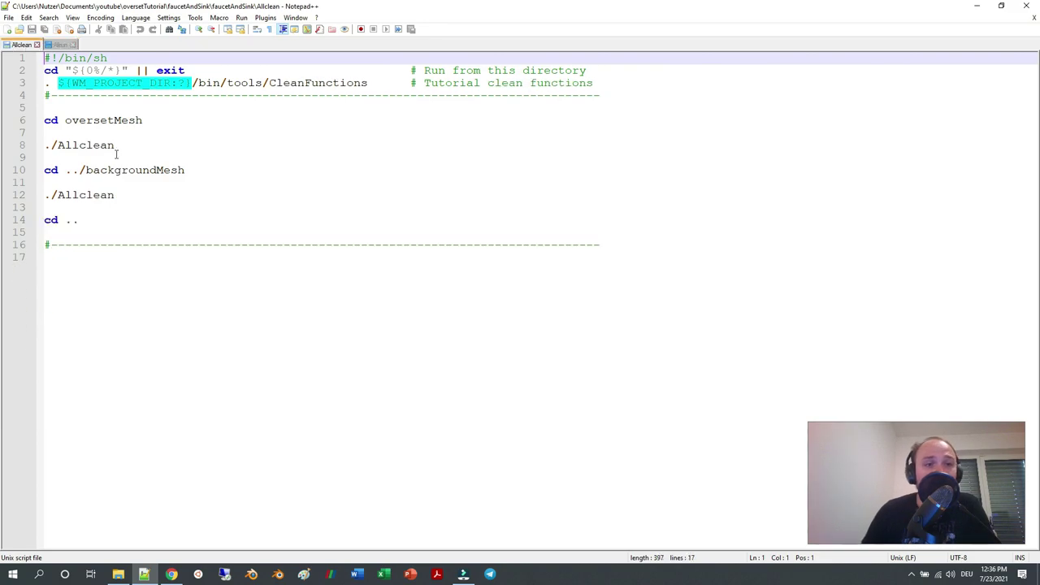
double_click(94, 120)
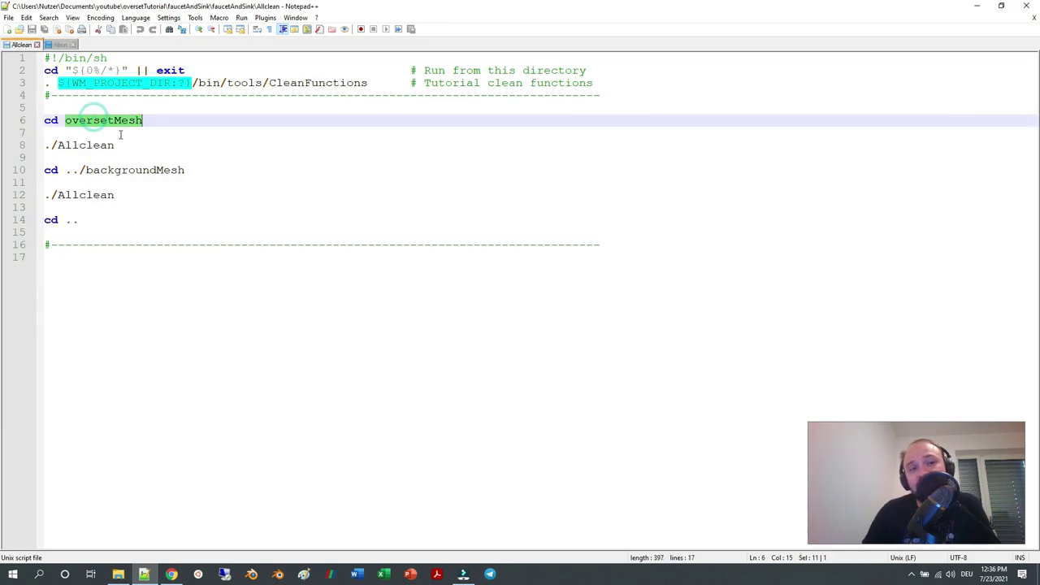
double_click(129, 170)
double_click(85, 146)
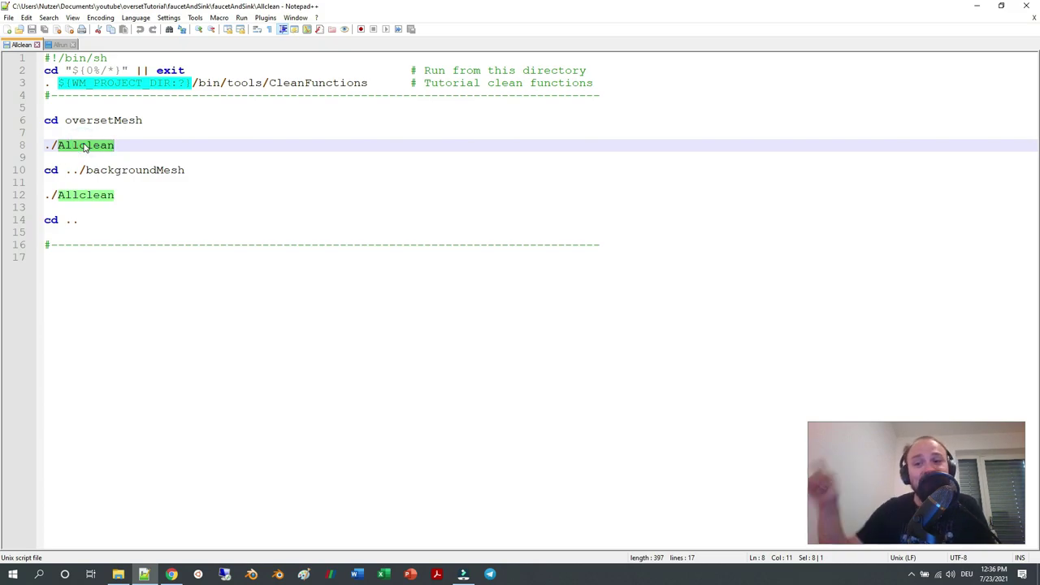
Examine the main Allrun script's oversetMesh entry, serial and parallel sections, decomposePar command and Allrun.pre calls.
click(68, 45)
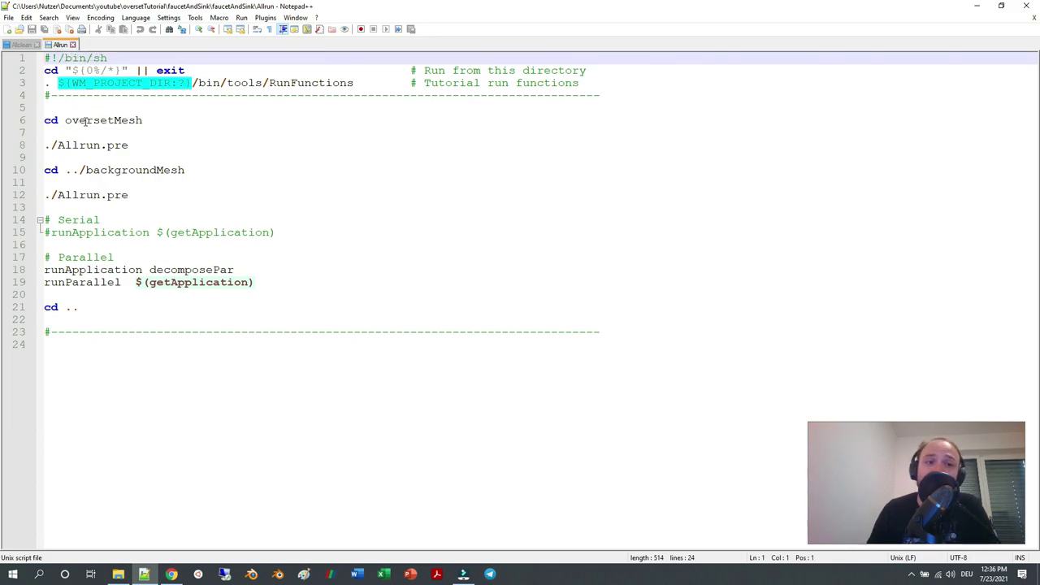
double_click(85, 122)
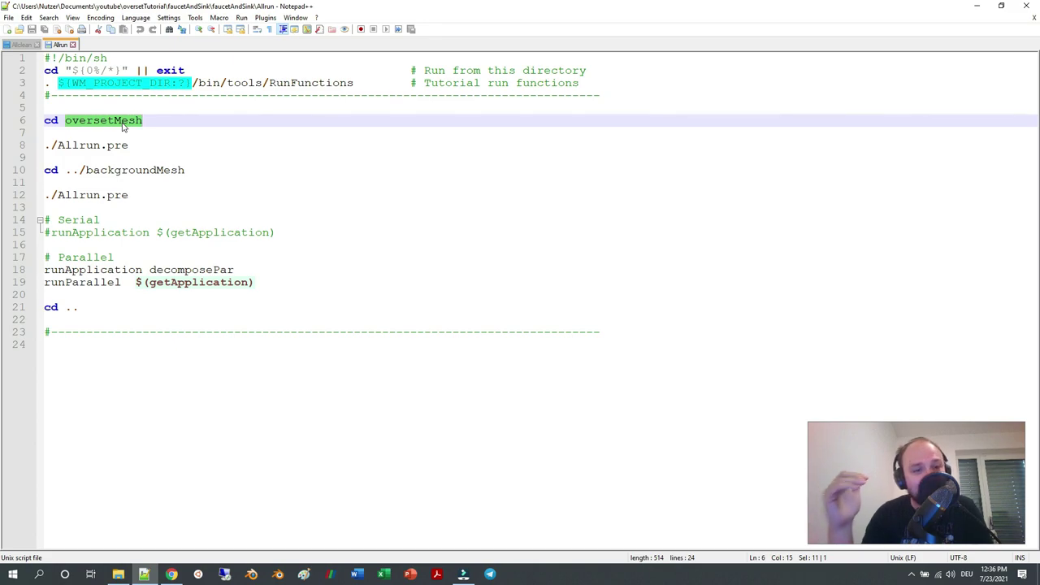
double_click(81, 220)
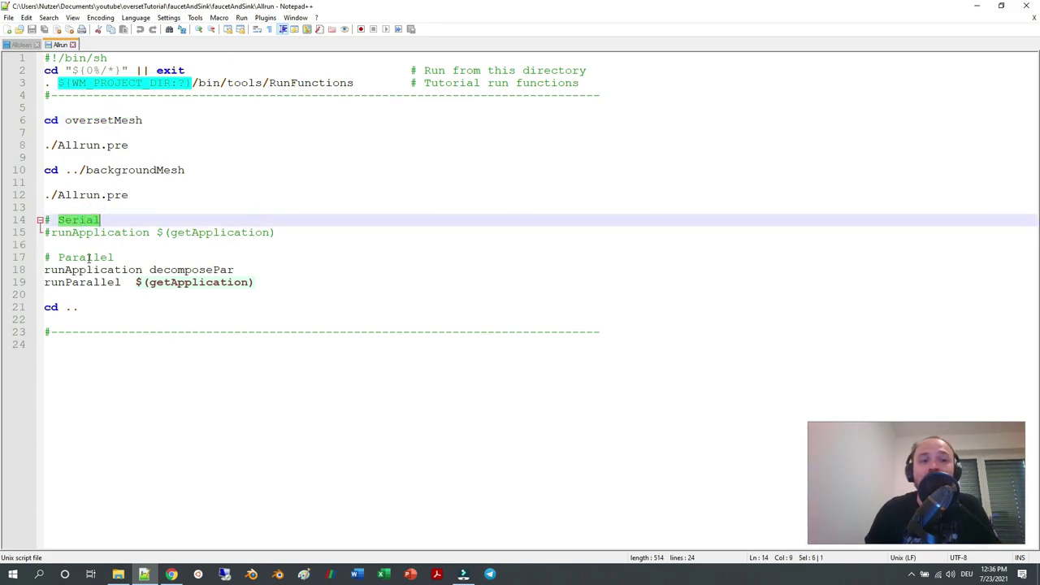
double_click(88, 258)
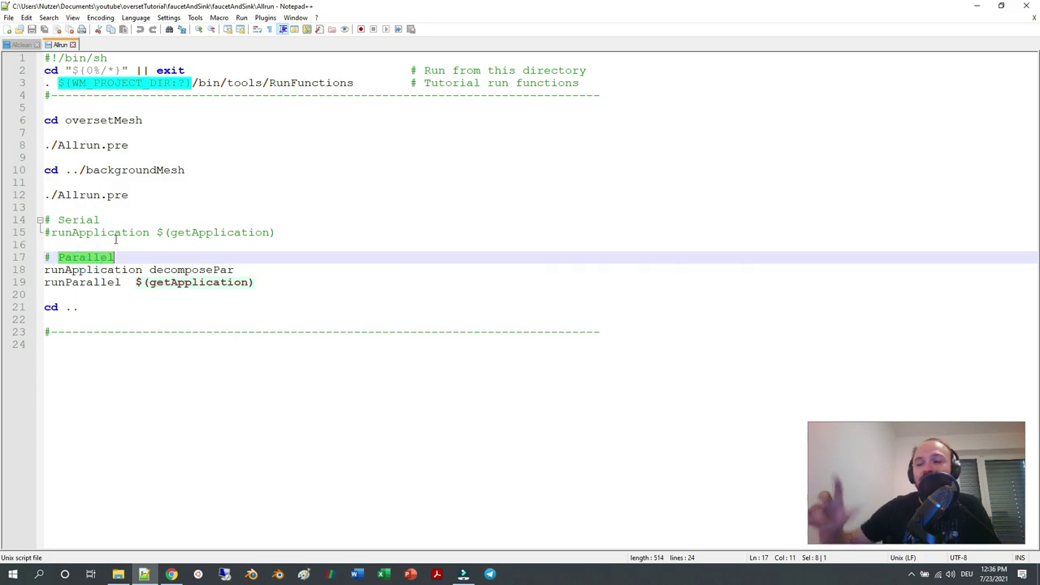
double_click(173, 270)
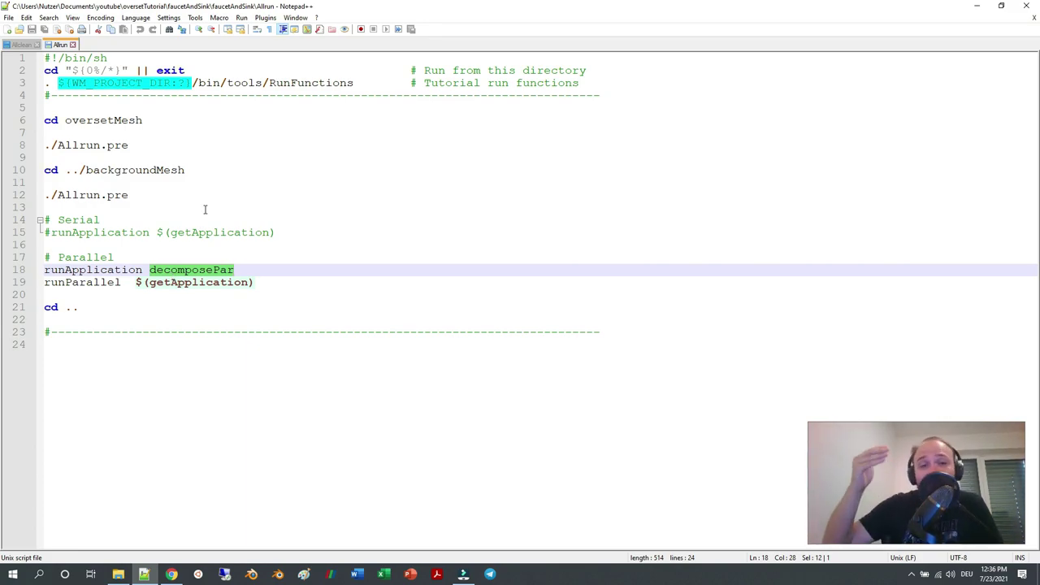
click(8, 45)
click(61, 45)
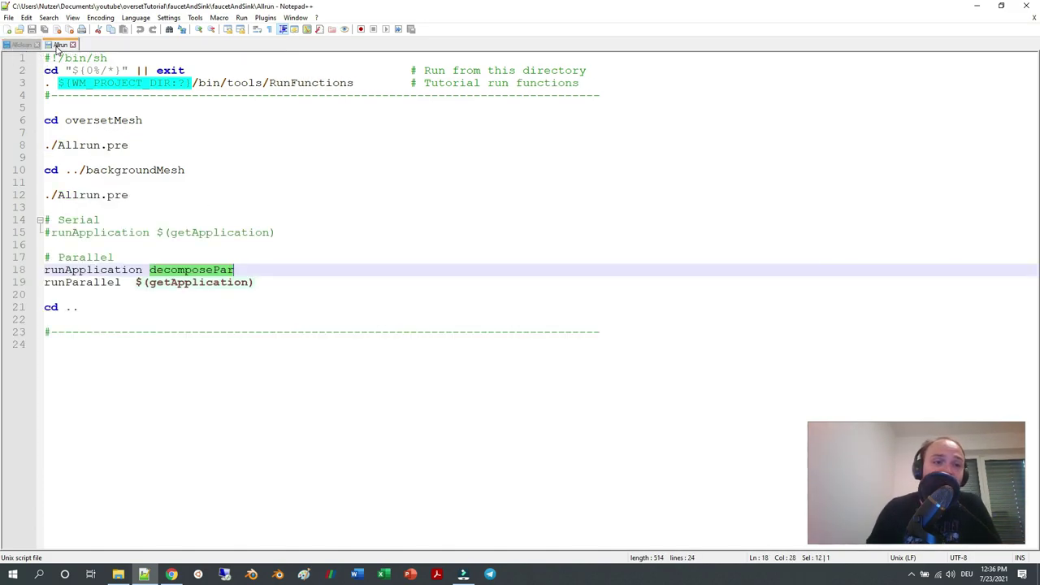
double_click(81, 144)
click(75, 195)
double_click(76, 195)
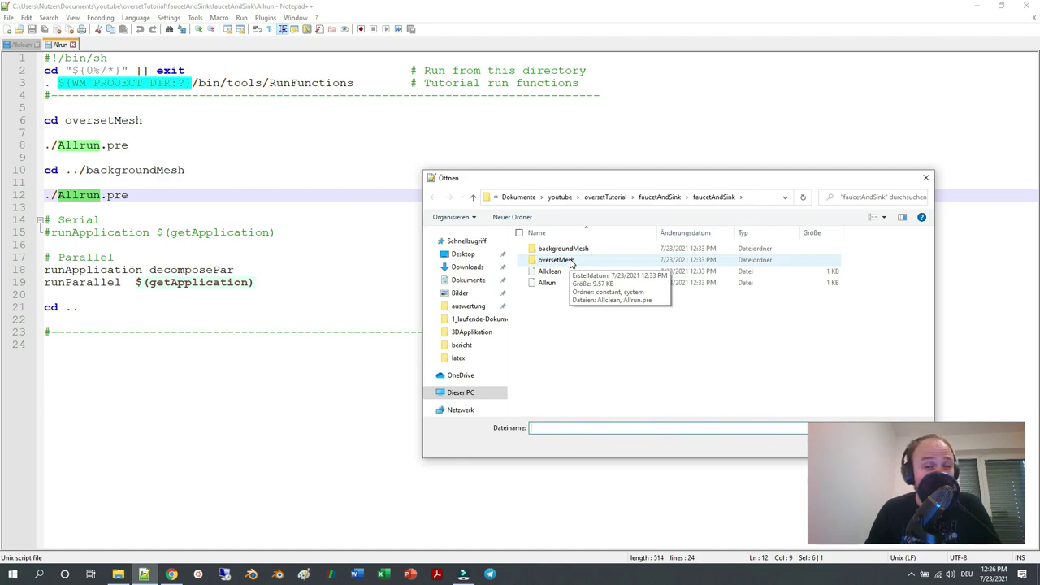
Open the Allclean and Allrun.pre scripts from the oversetMesh folder together and view that folder's Allclean.
double_click(572, 261)
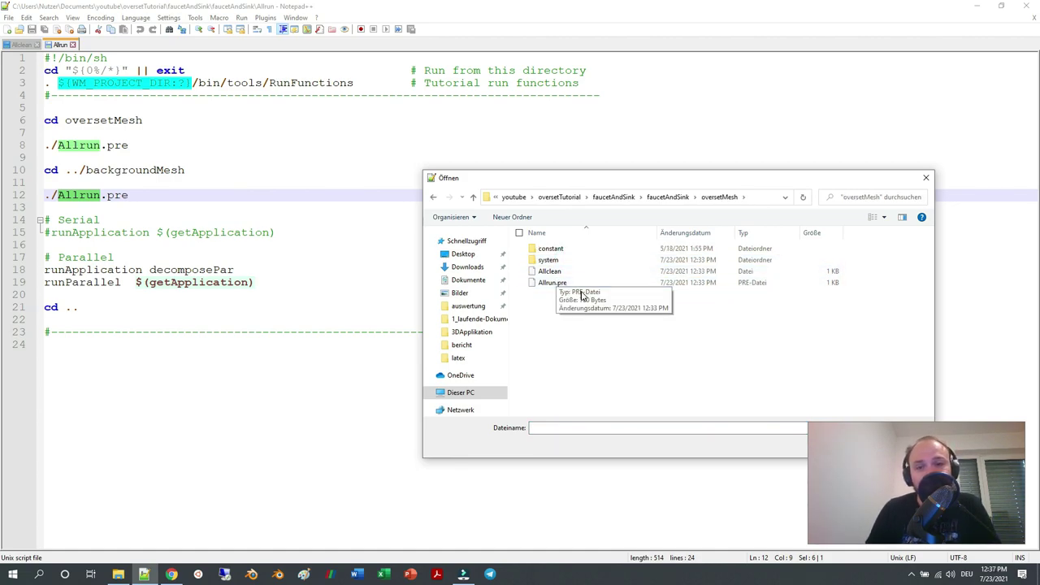
drag(582, 294, 569, 271)
drag(761, 179, 618, 142)
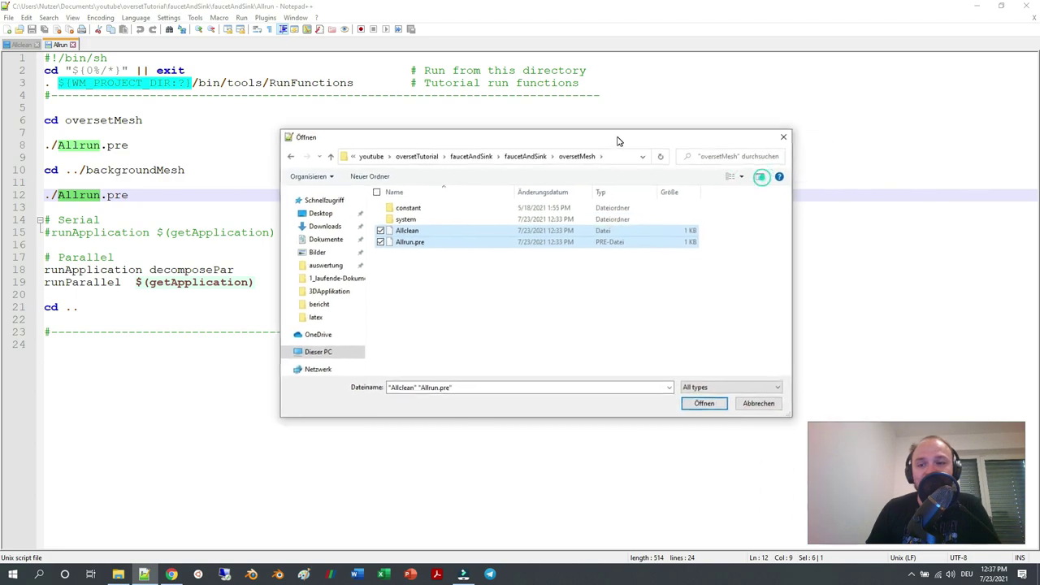
click(715, 403)
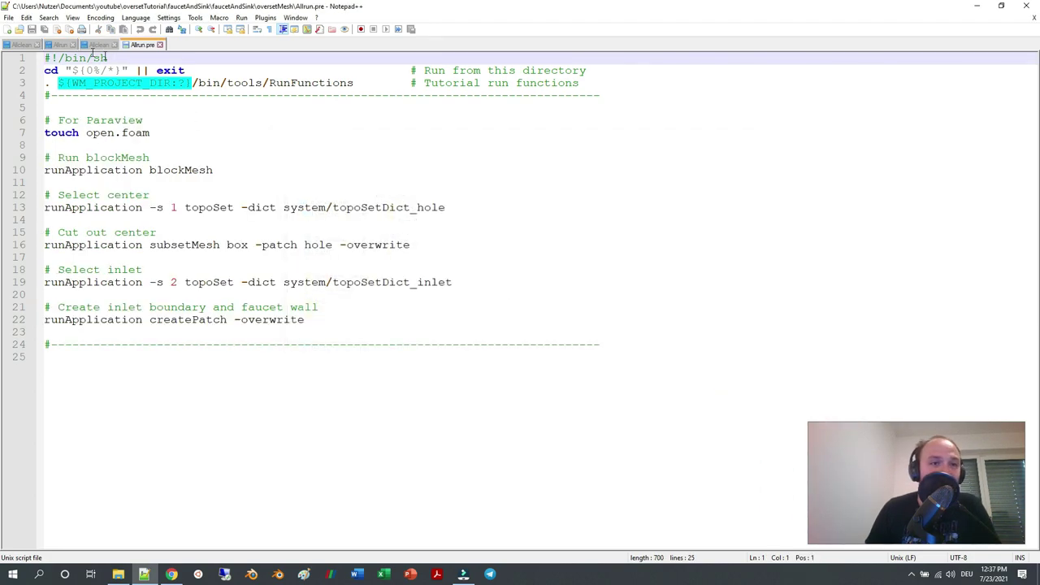
click(98, 45)
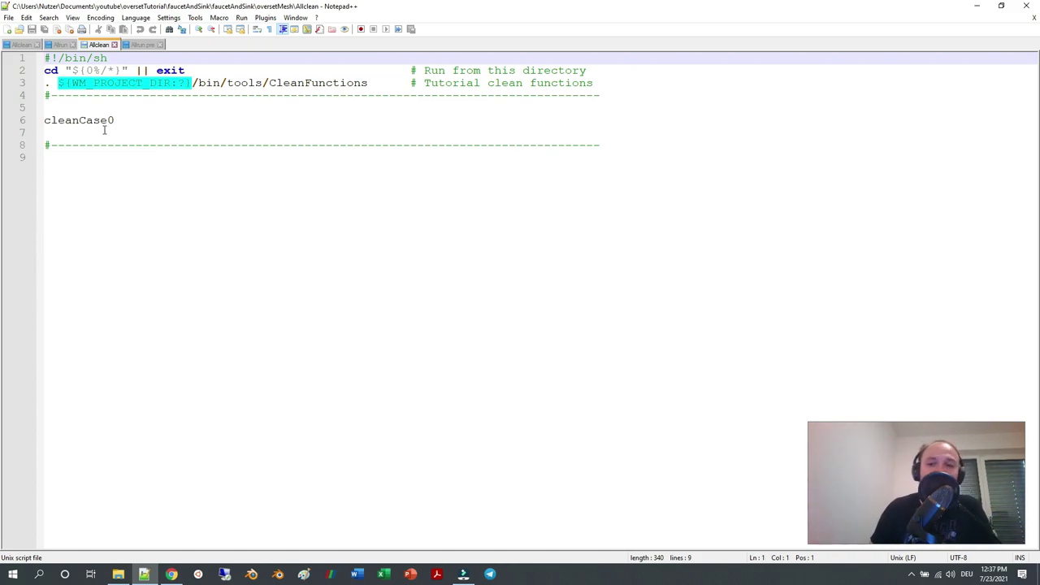
Switch to File Explorer and inspect the constant and system folders inside oversetMesh, returning to the oversetMesh folder.
click(118, 574)
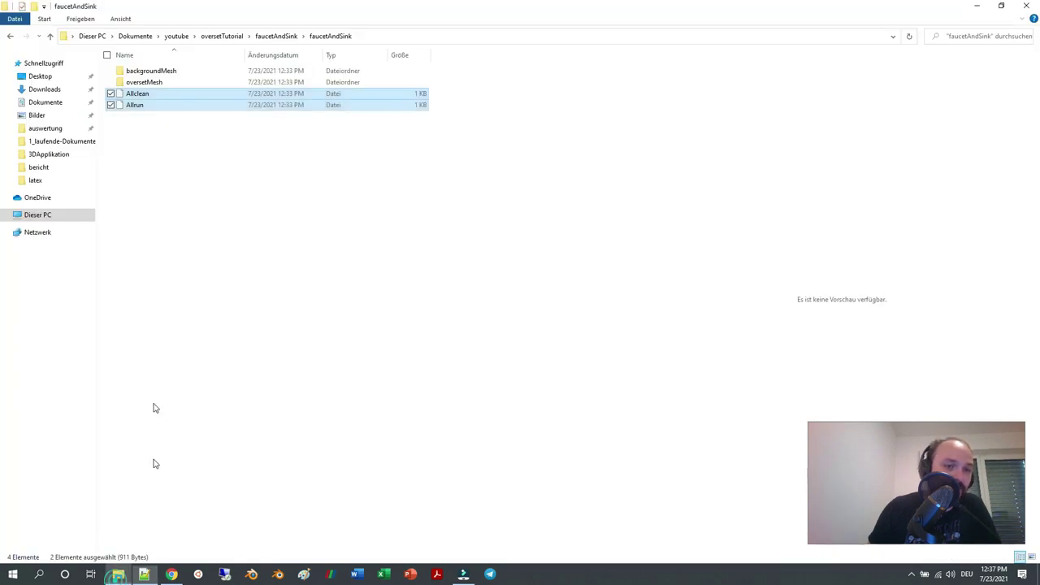
double_click(151, 83)
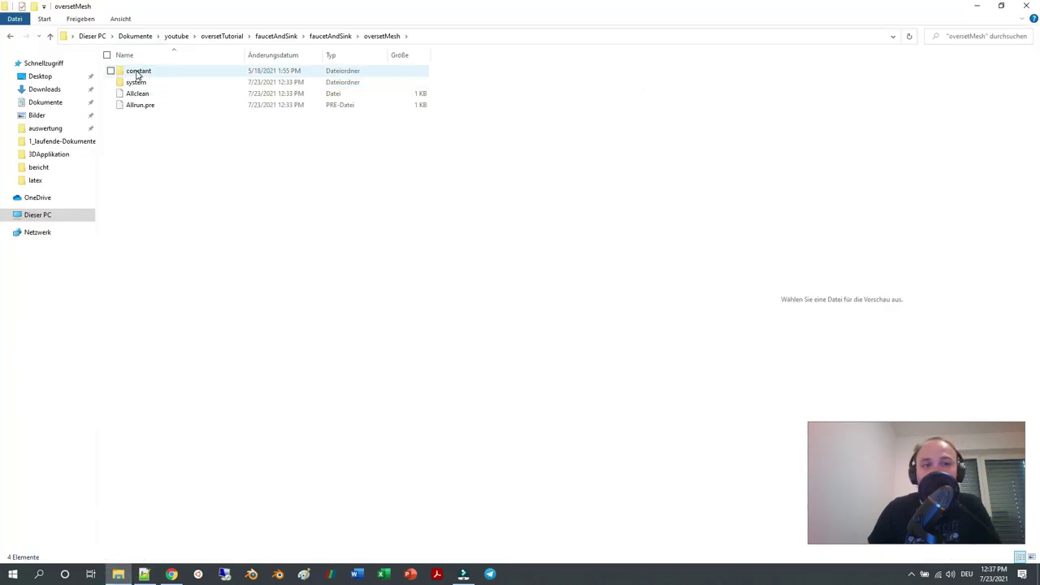
double_click(151, 73)
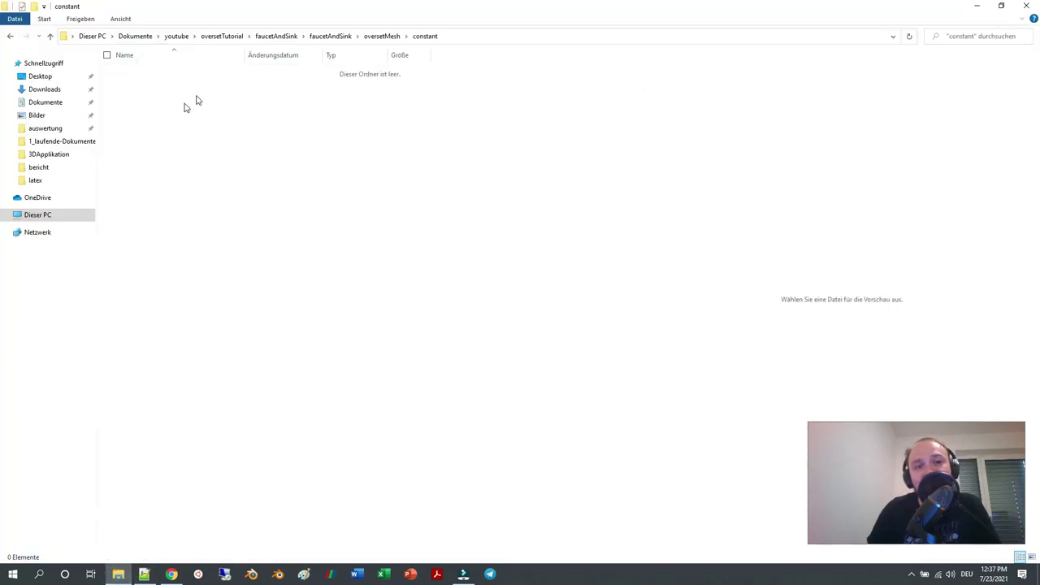
click(387, 37)
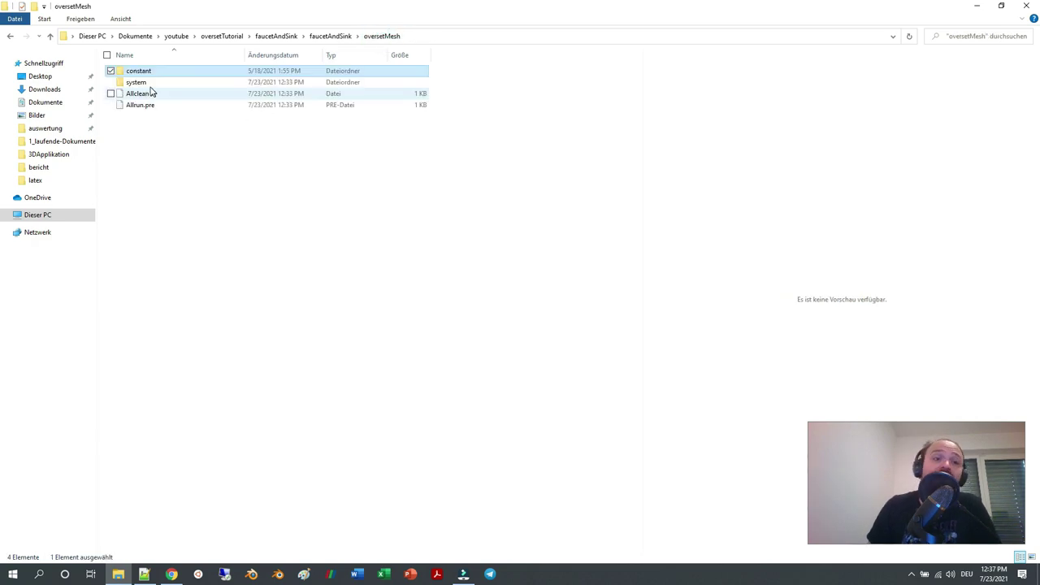
double_click(151, 83)
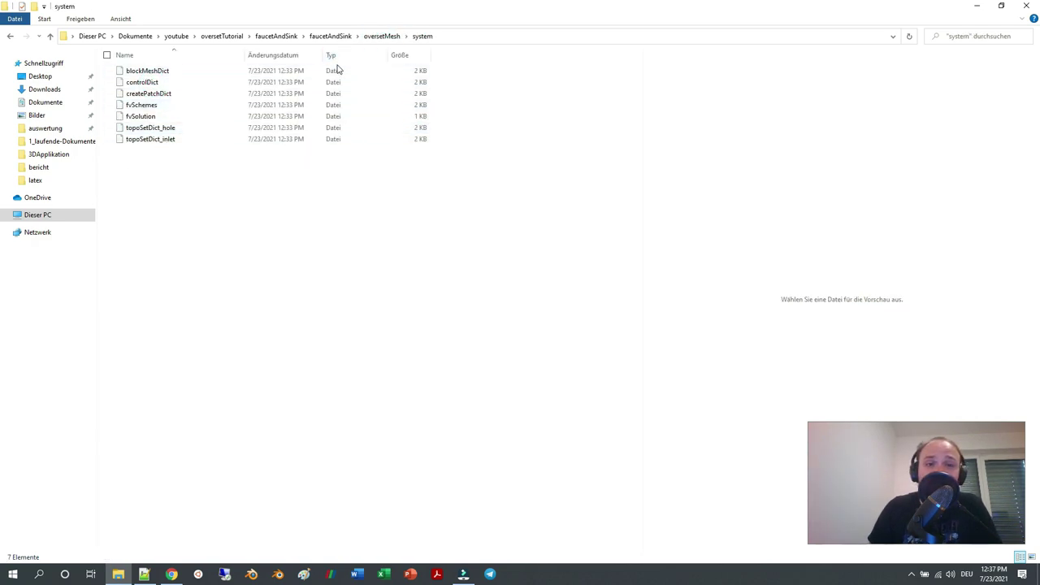
click(365, 37)
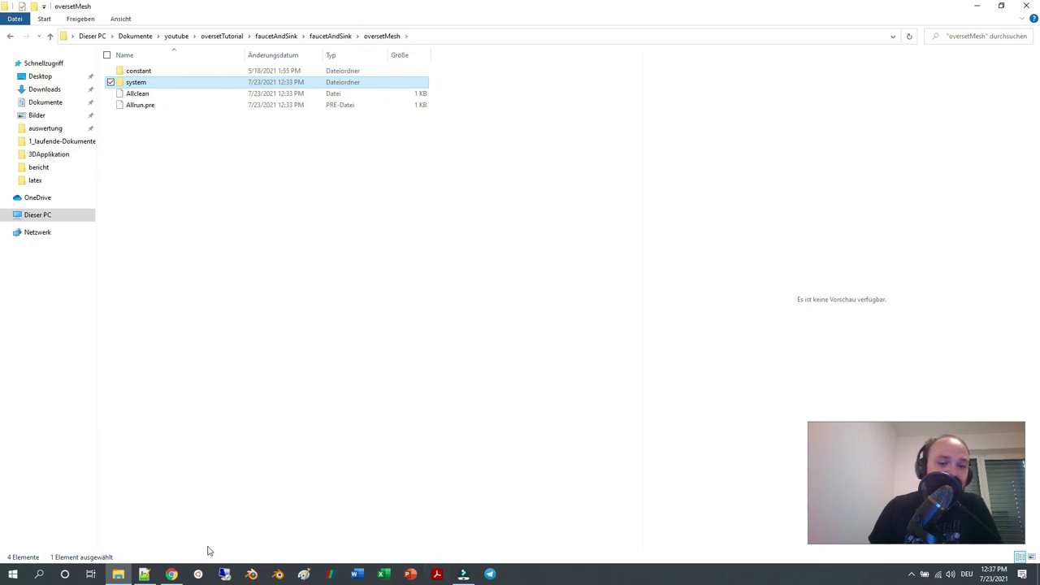
Switch to Notepad++ and examine the touch open.foam and blockMesh commands in the oversetMesh Allrun.pre script.
mouse_move(142, 574)
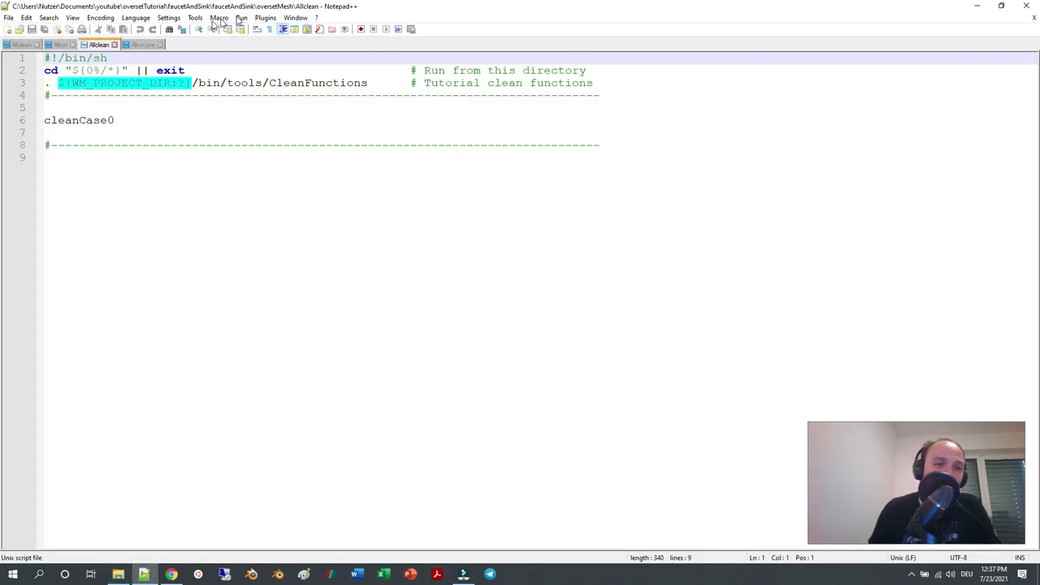
click(140, 45)
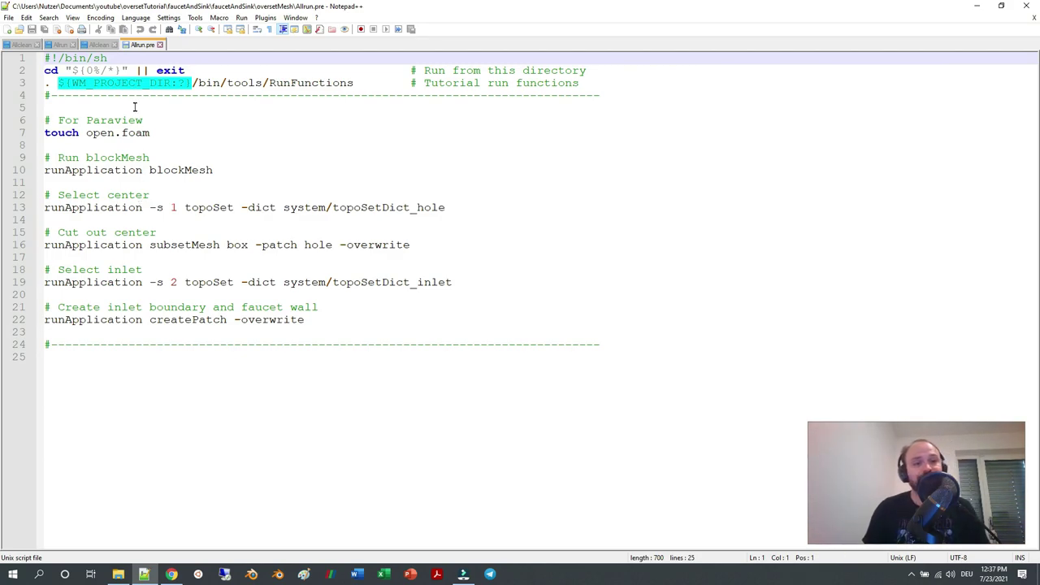
drag(154, 135, 39, 132)
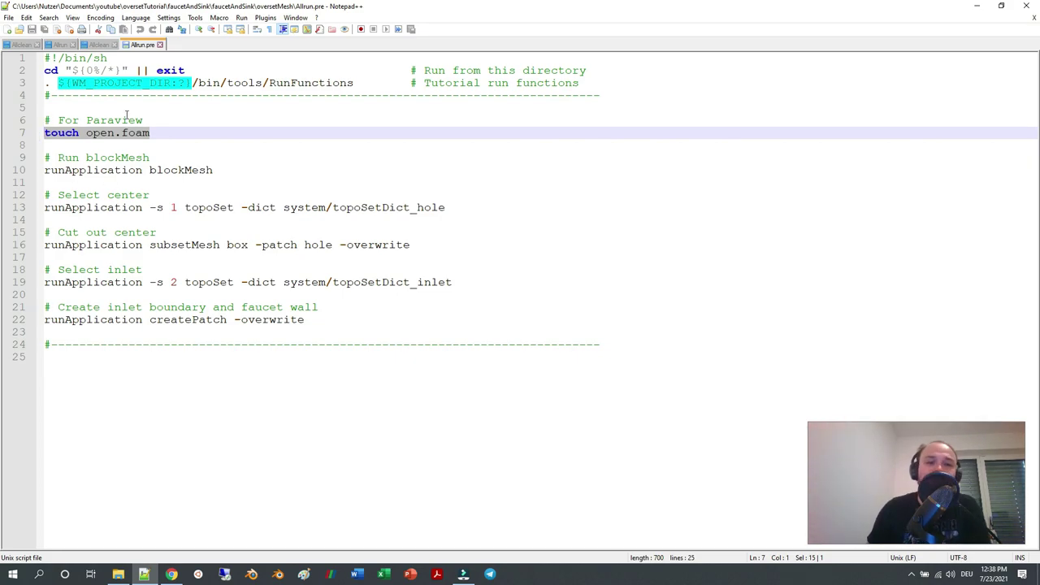
double_click(186, 171)
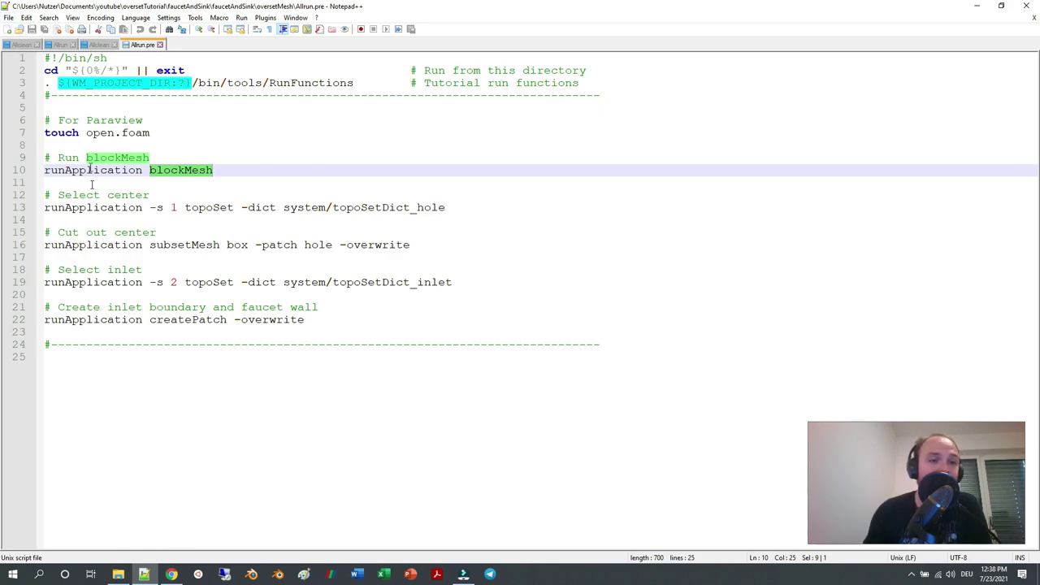
Open blockMeshDict from oversetMesh's system folder and examine its vertices and the block's cell counts.
click(18, 29)
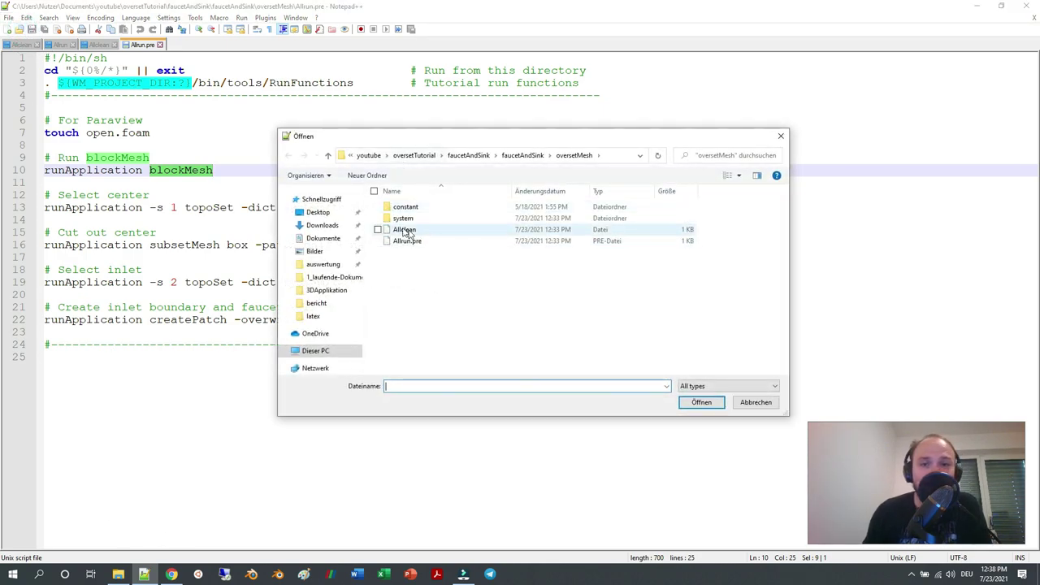
double_click(403, 218)
double_click(409, 207)
scroll(290, 269, down, 8)
scroll(208, 286, up, 4)
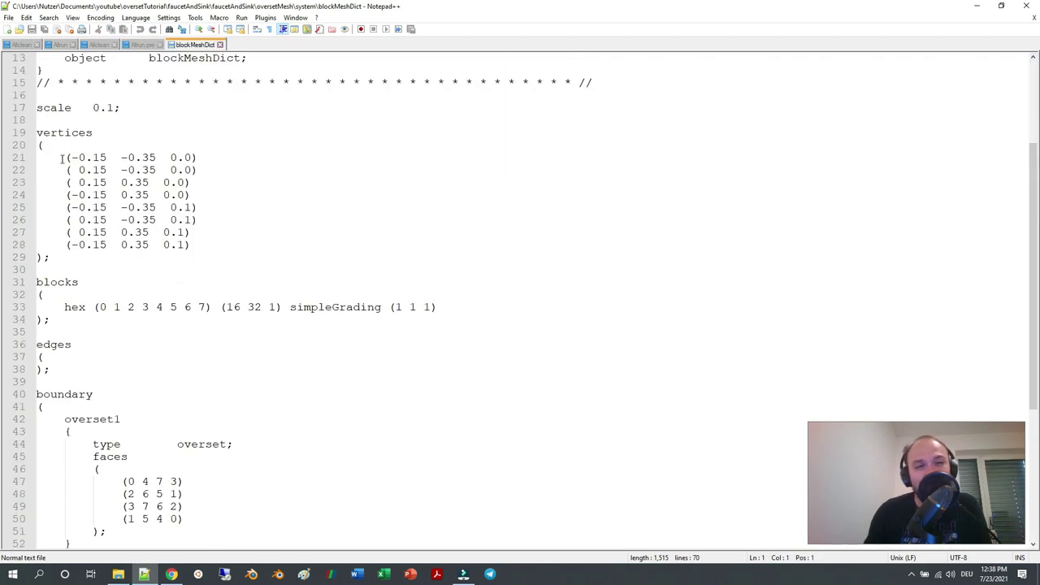
drag(55, 156, 232, 242)
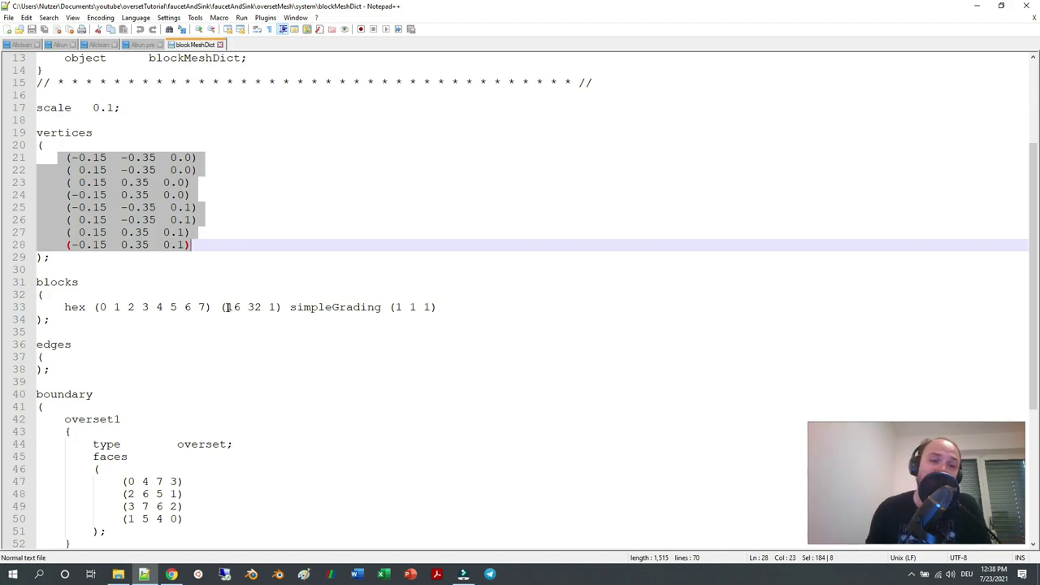
double_click(273, 307)
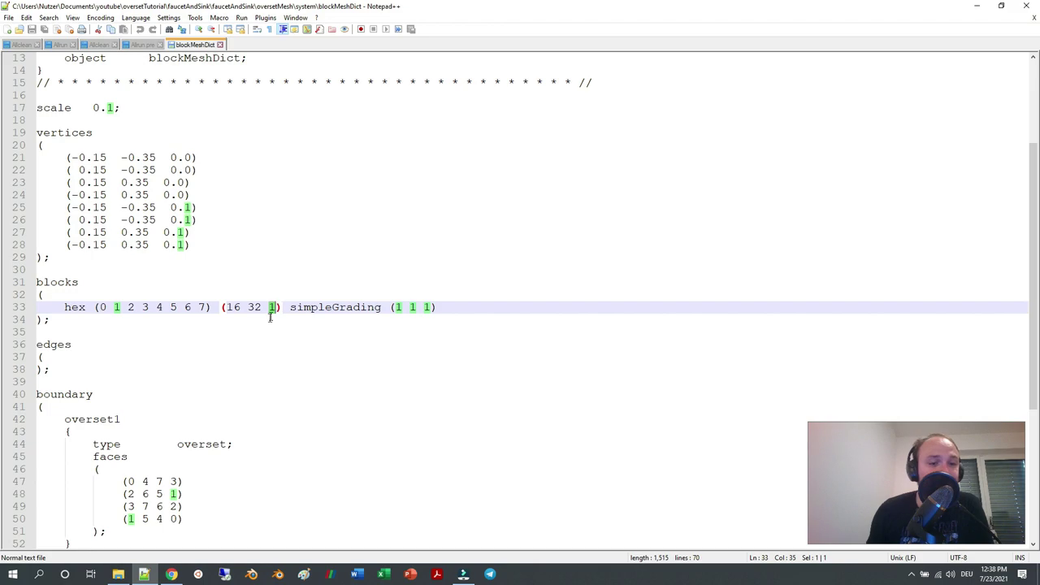
Examine the overset1, hole and defaultFaces patches in the boundary section of blockMeshDict.
scroll(271, 317, down, 6)
scroll(267, 337, up, 2)
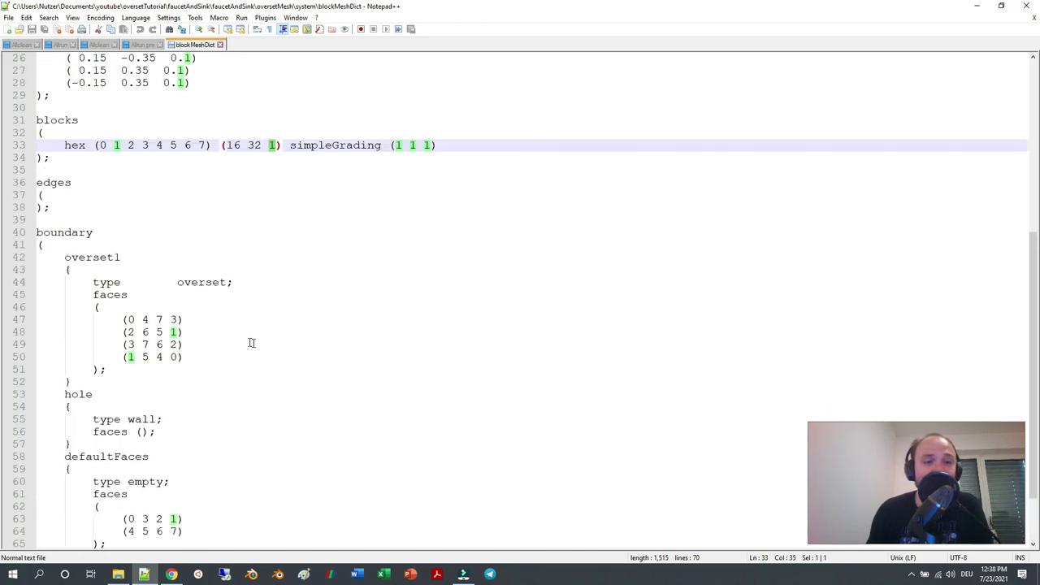
double_click(95, 257)
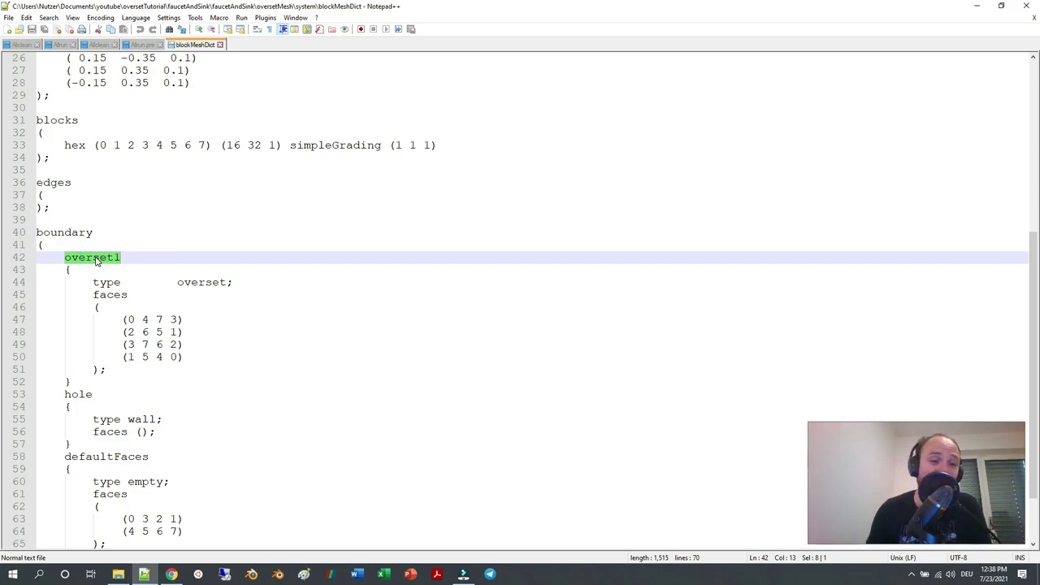
double_click(78, 395)
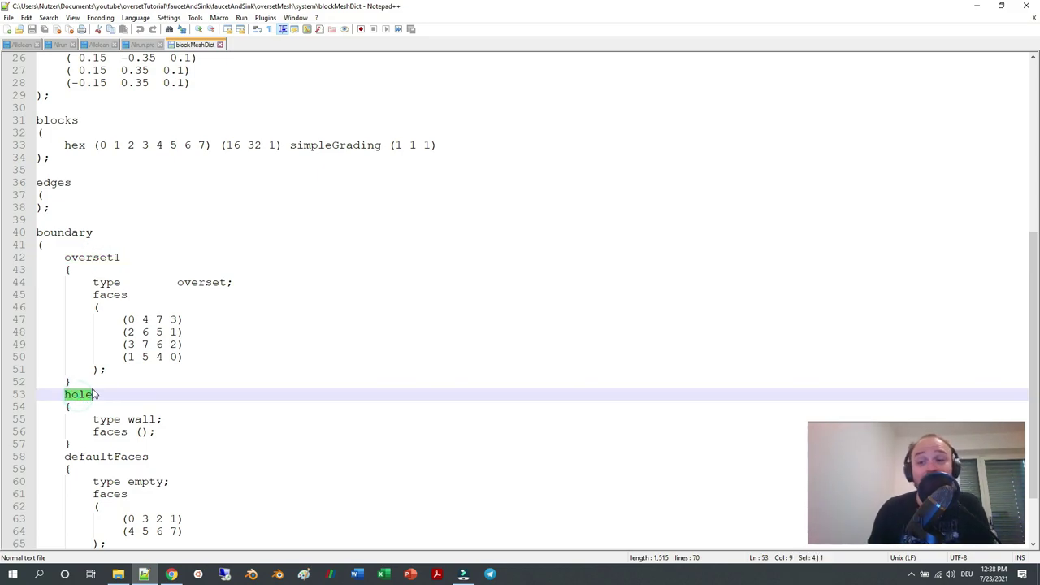
double_click(114, 458)
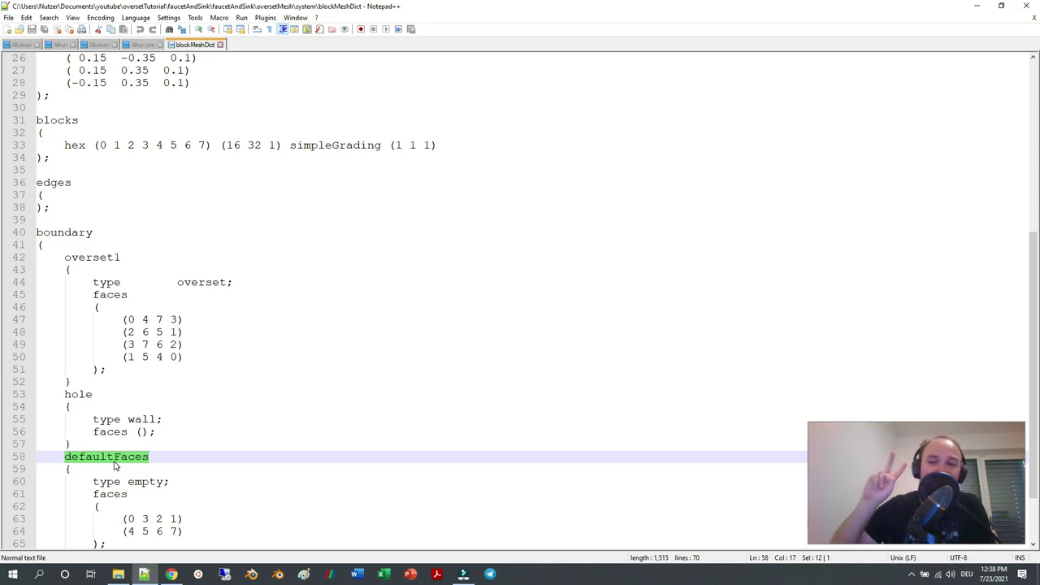
scroll(152, 417, up, 8)
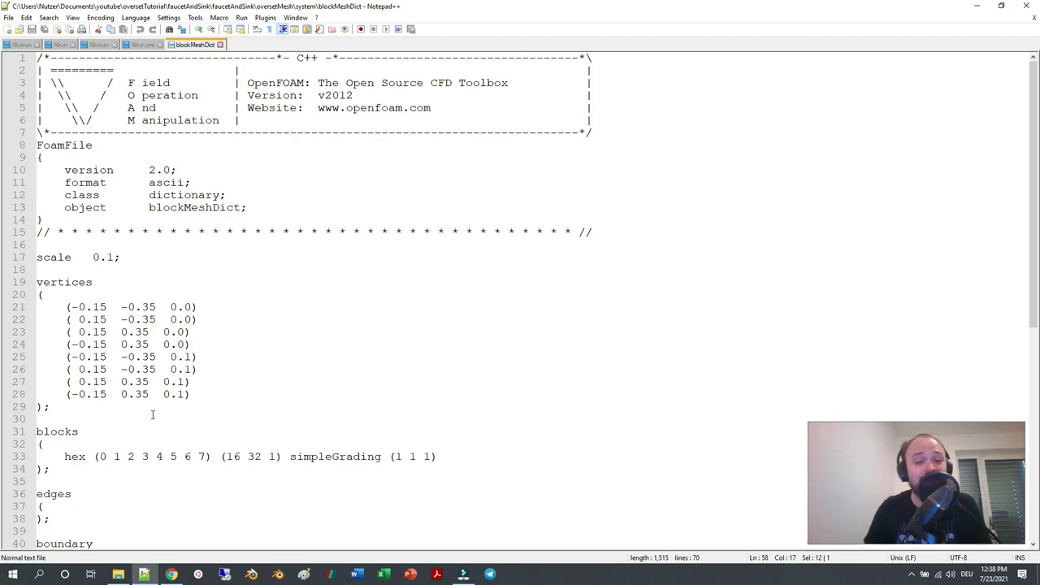
Switch to Chrome, return to the Faucet and Sink wiki page and view its overset mesh picture at full size.
click(174, 574)
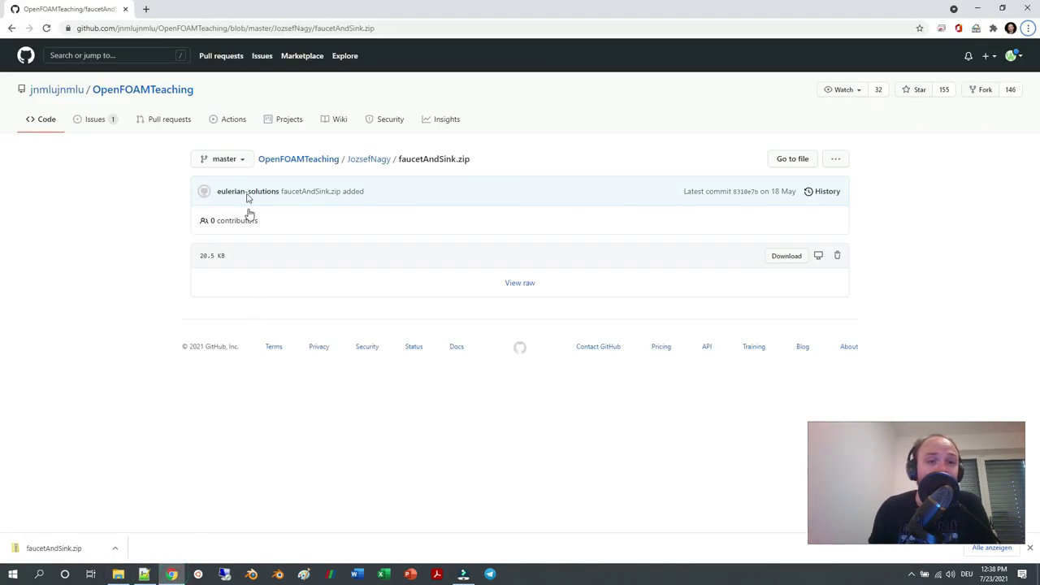
click(12, 31)
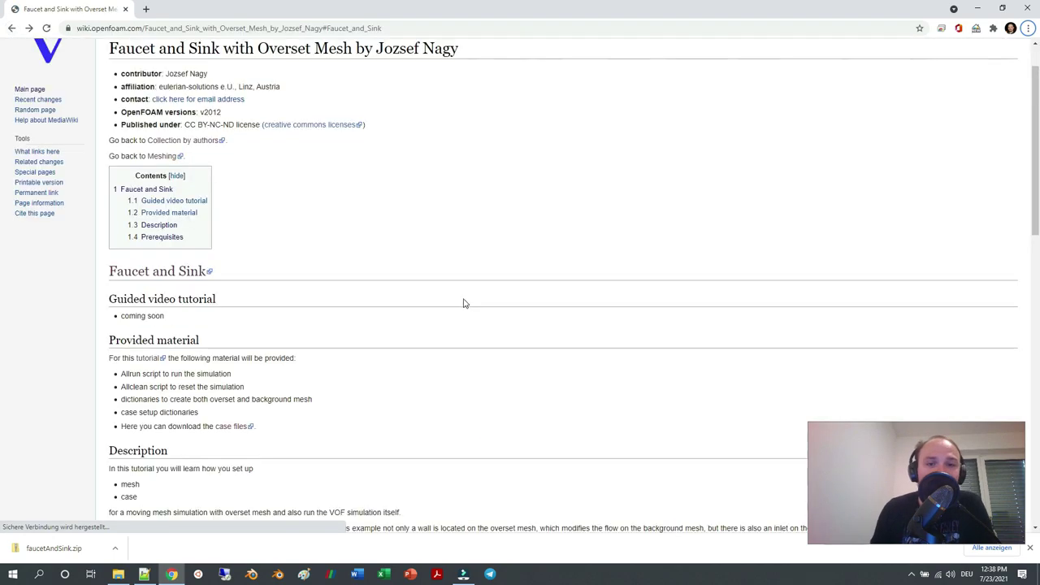
scroll(464, 304, down, 9)
scroll(553, 353, up, 1)
scroll(553, 361, up, 1)
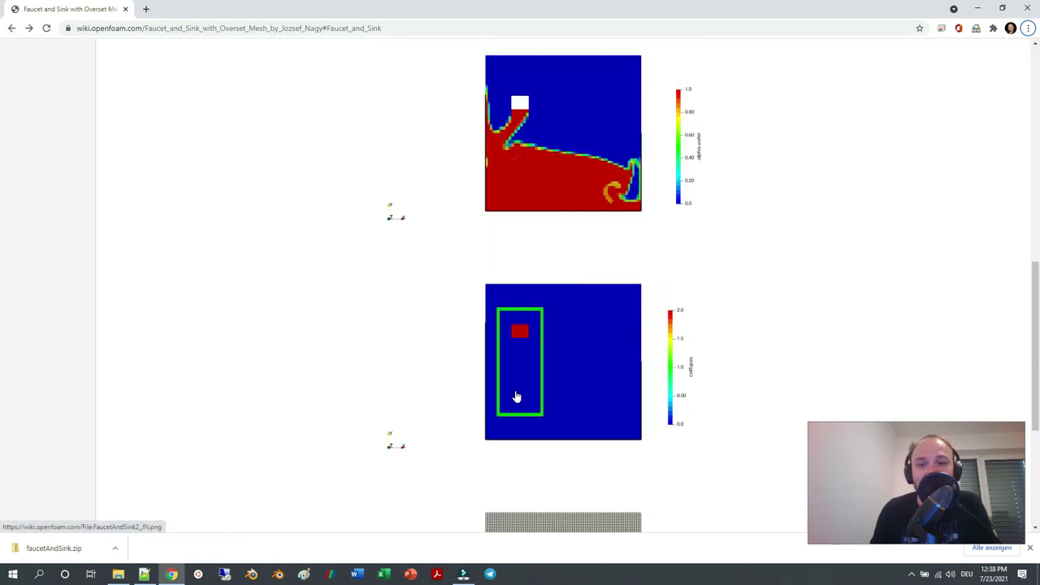
scroll(500, 374, down, 2)
scroll(504, 374, down, 3)
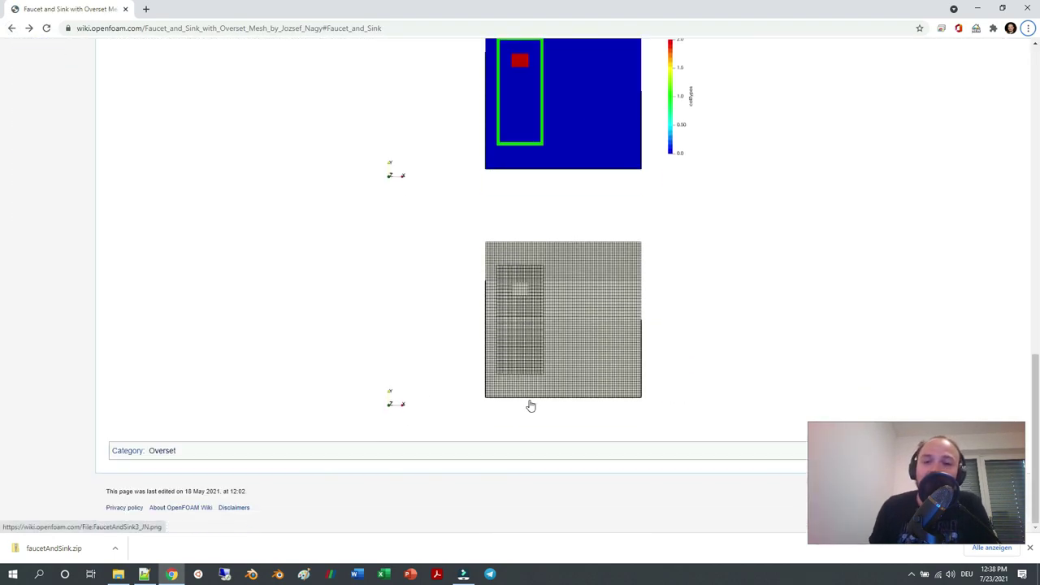
click(542, 293)
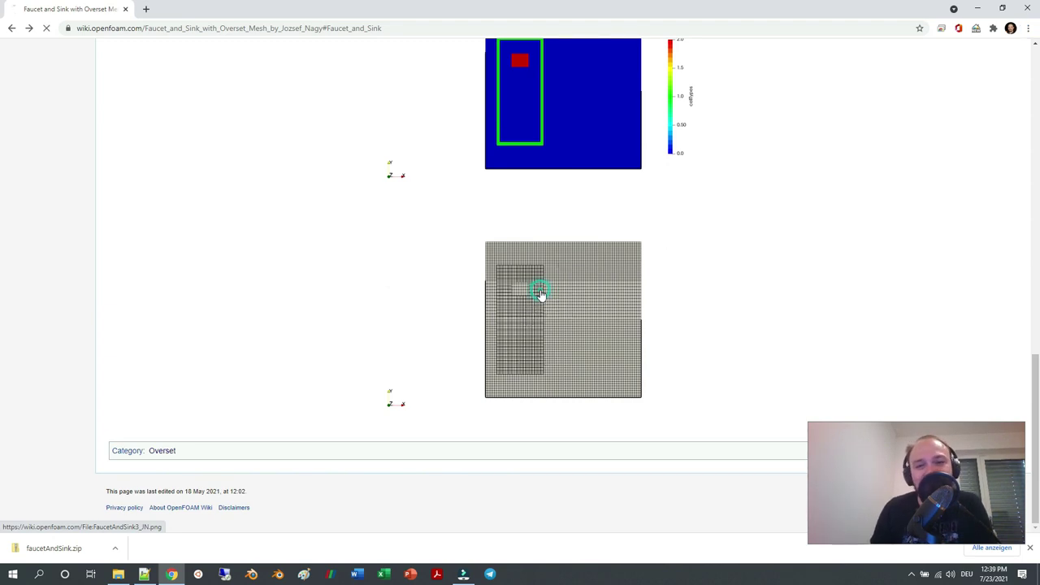
click(313, 253)
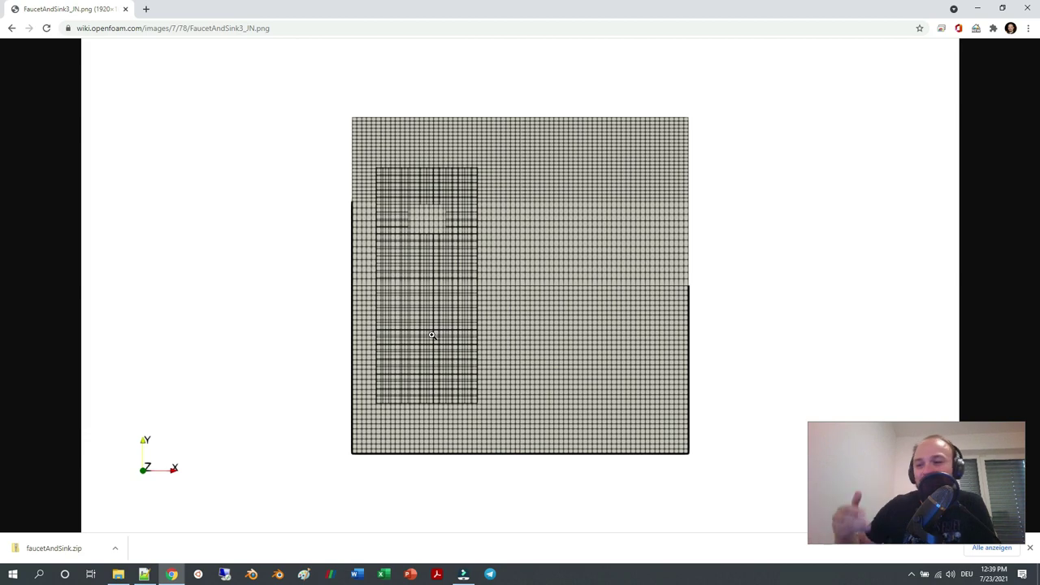
Open the Ubuntu terminal and load the OpenFOAM environment with the v2012 command.
click(144, 573)
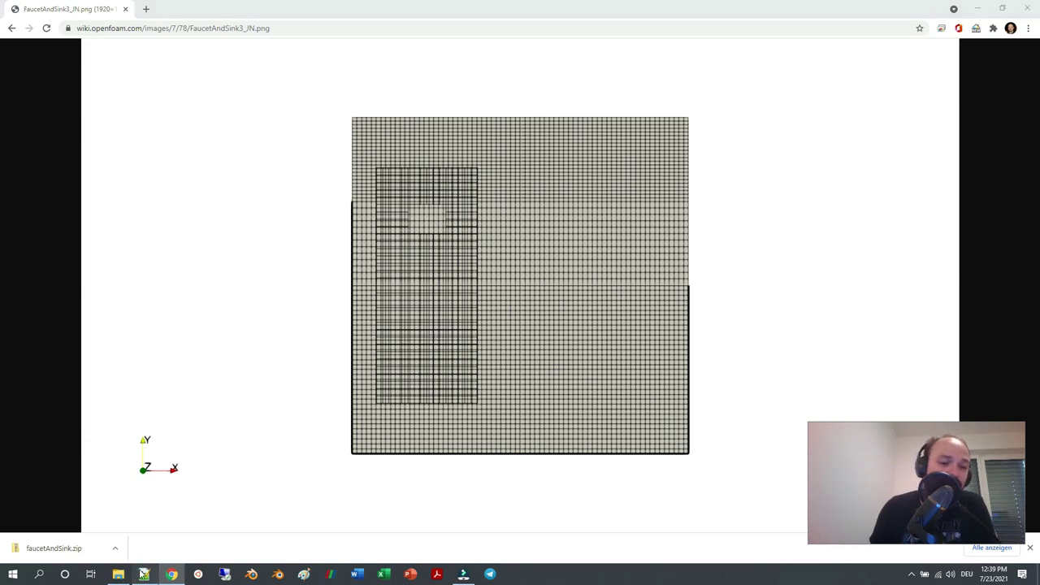
click(198, 574)
text(v)
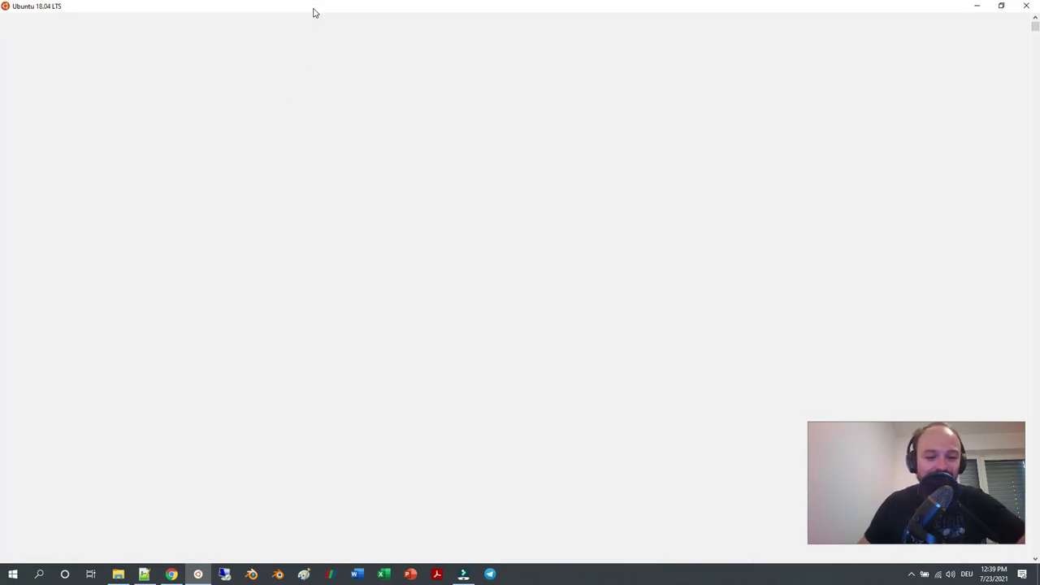
text(2012)
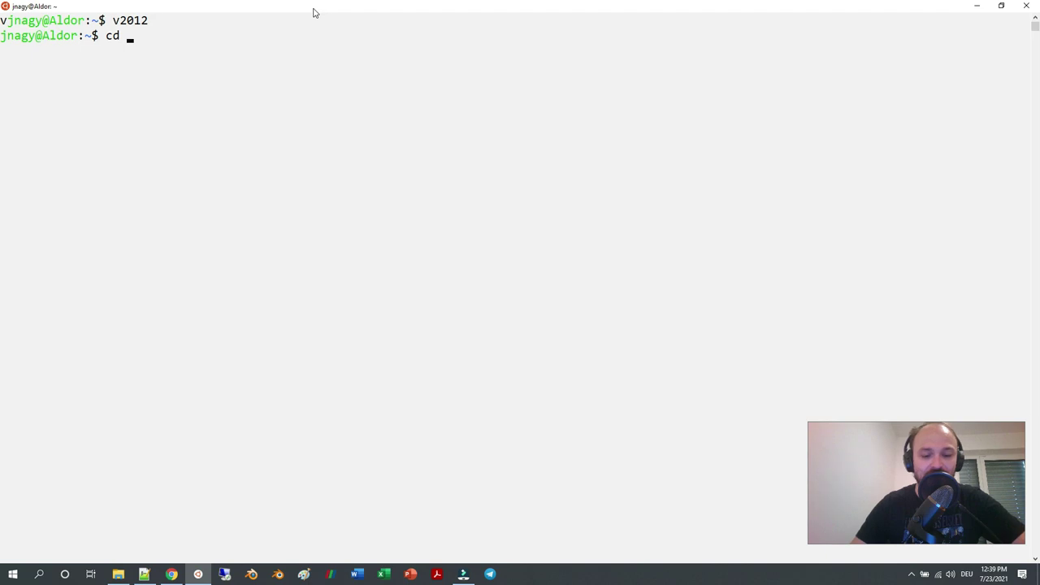
Change to myDocuments/youtube/oversetTutorial/faucetAndSink/faucetAndSink/oversetMesh, checking the path in File Explorer, and list the directory with ls.
key(Tab)
key(alt+Tab)
key(alt+Tab)
key(alt+Tab)
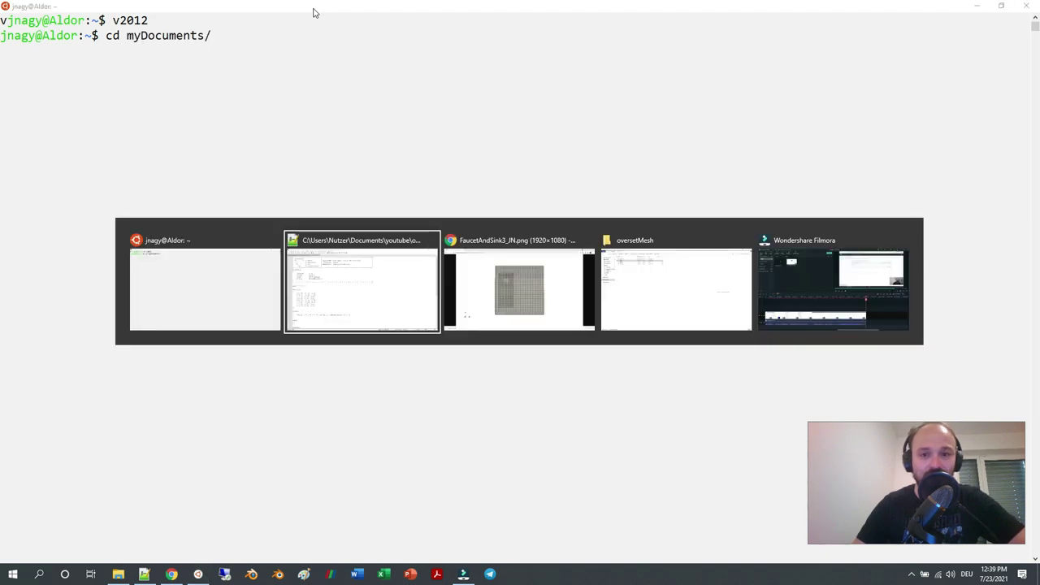
key(alt+Tab)
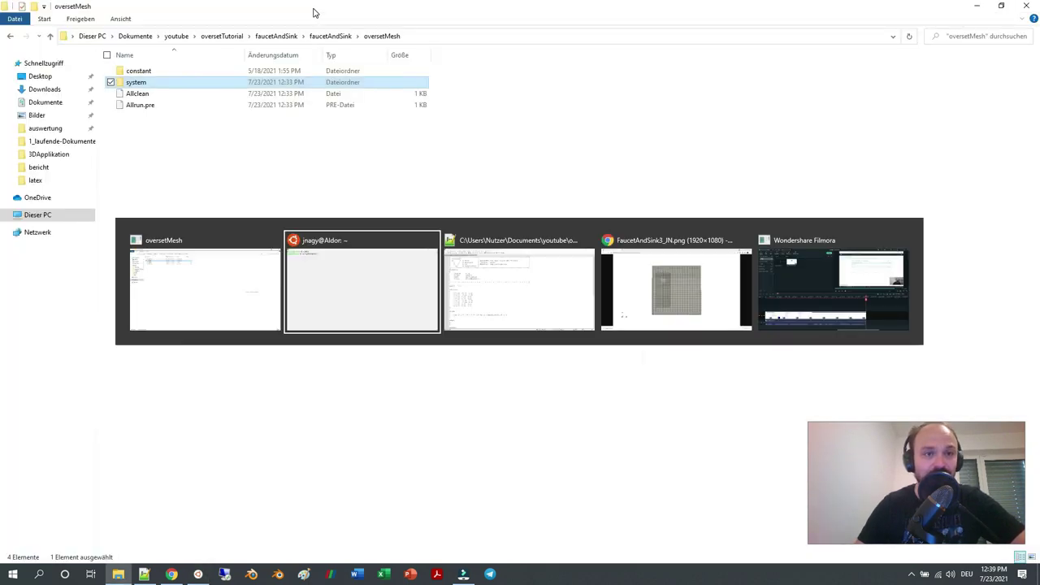
text(yDocuments/y)
key(Tab)
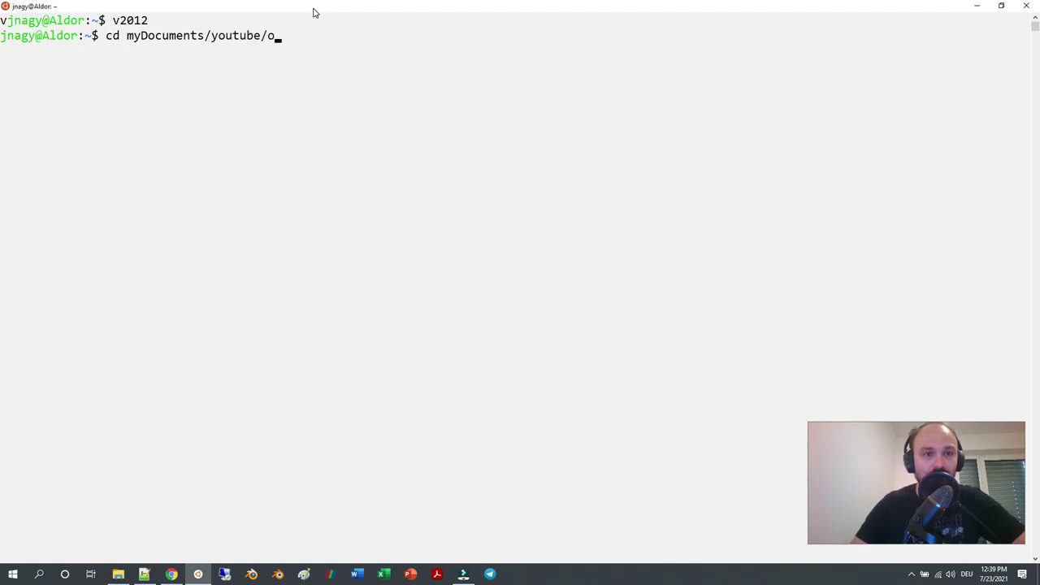
text(o)
key(Tab)
key(alt+Tab)
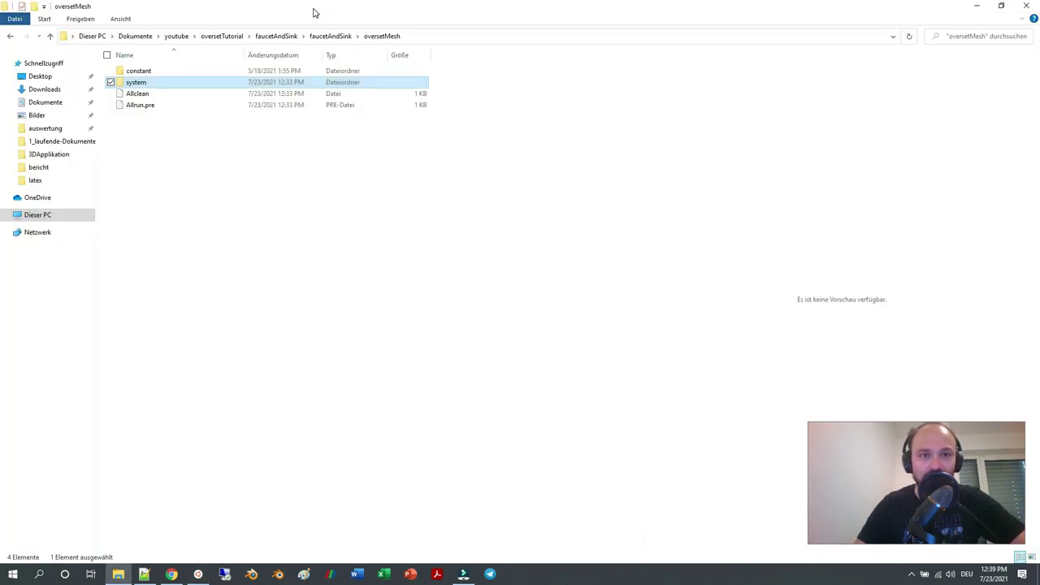
key(alt+Tab)
text(f)
key(Tab)
text(f)
key(Tab)
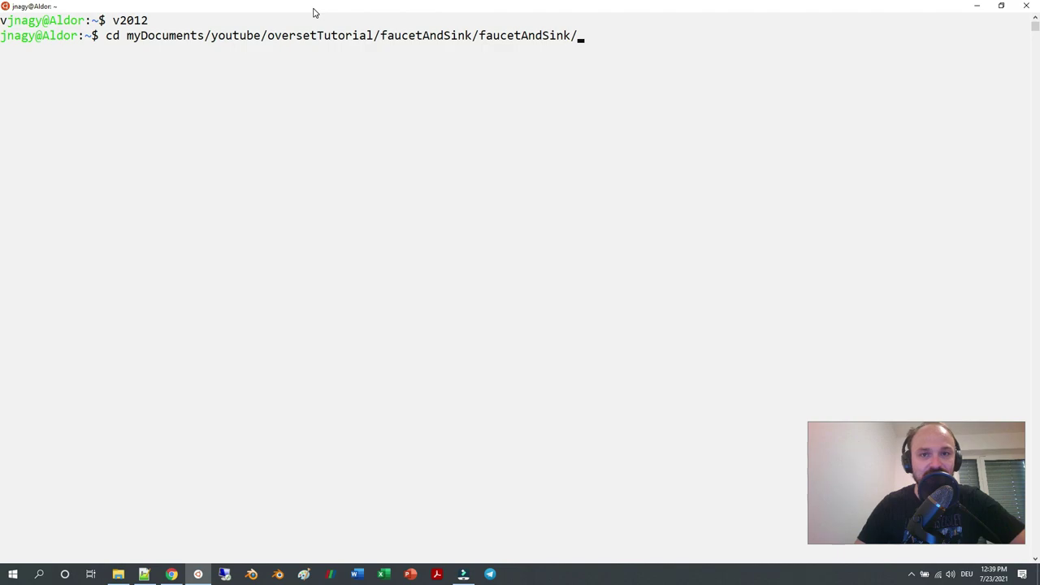
text(o)
key(Tab)
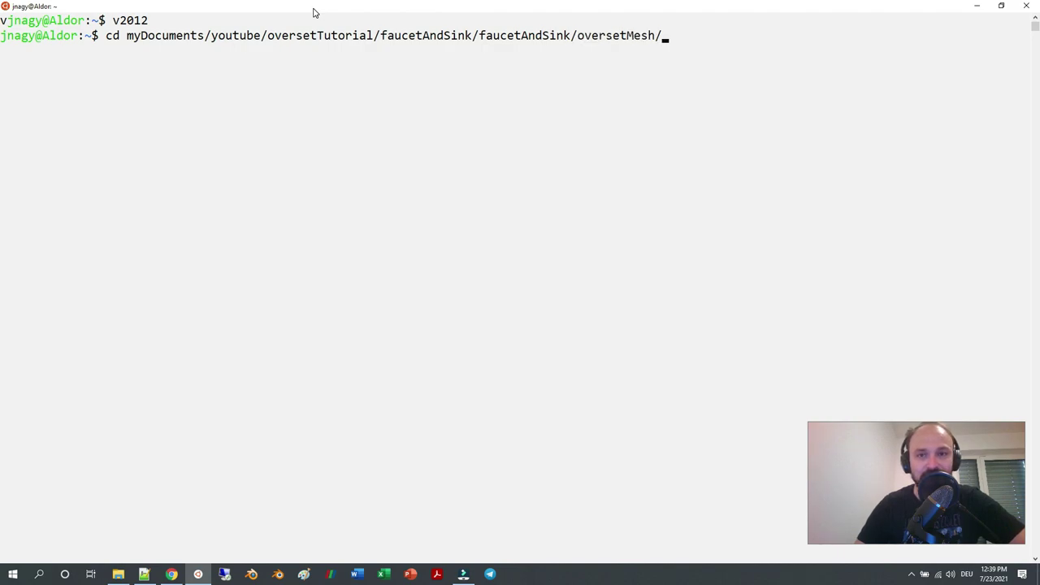
key(Return)
text(ls)
key(Return)
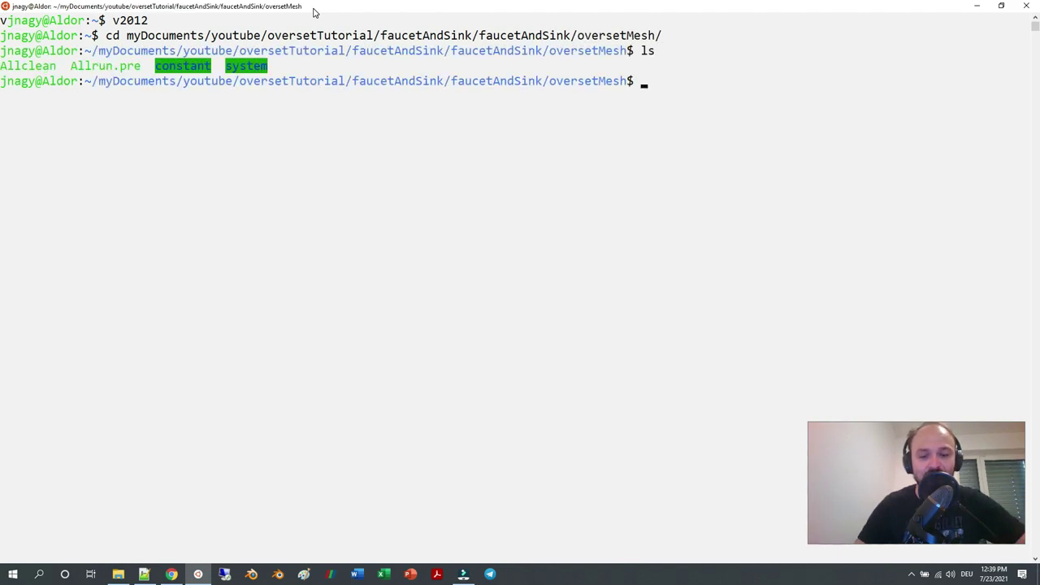
Check the meshing command in Allrun.pre in Notepad++ and run blockMesh from the oversetMesh directory in the Ubuntu terminal.
key(alt+Tab)
key(alt+Tab)
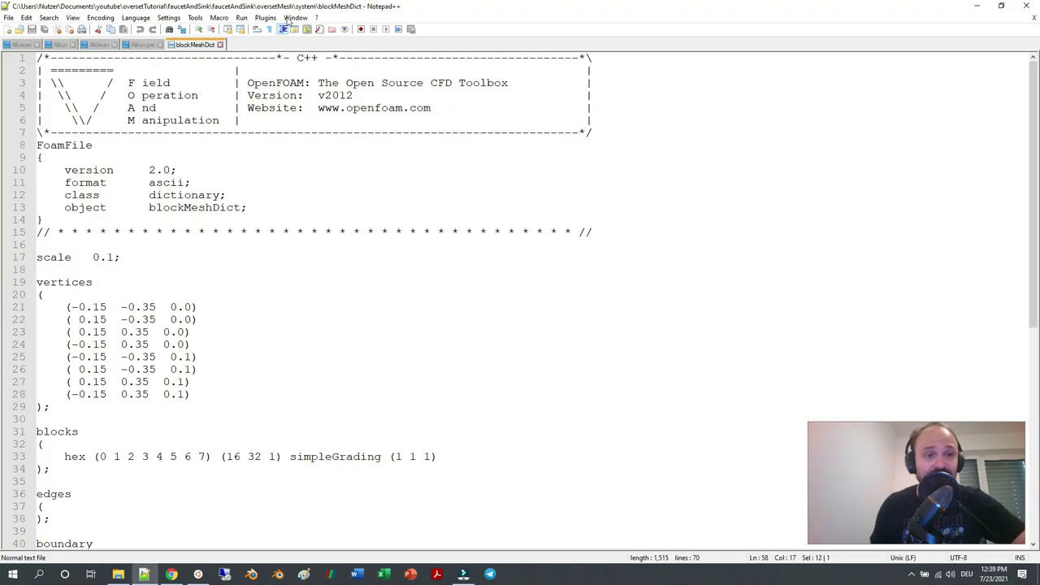
click(139, 44)
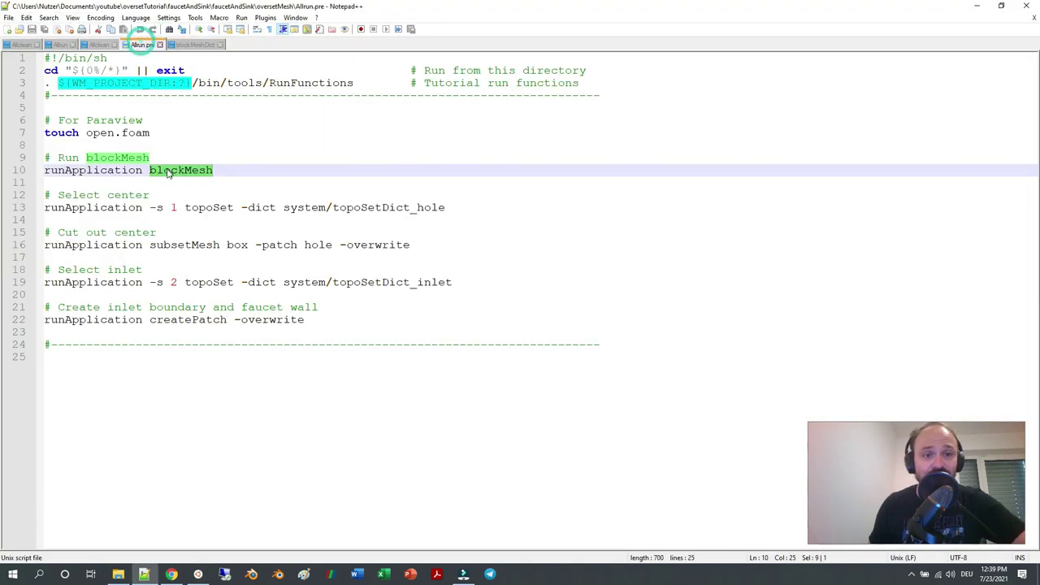
key(alt+Tab)
text(blockMesh)
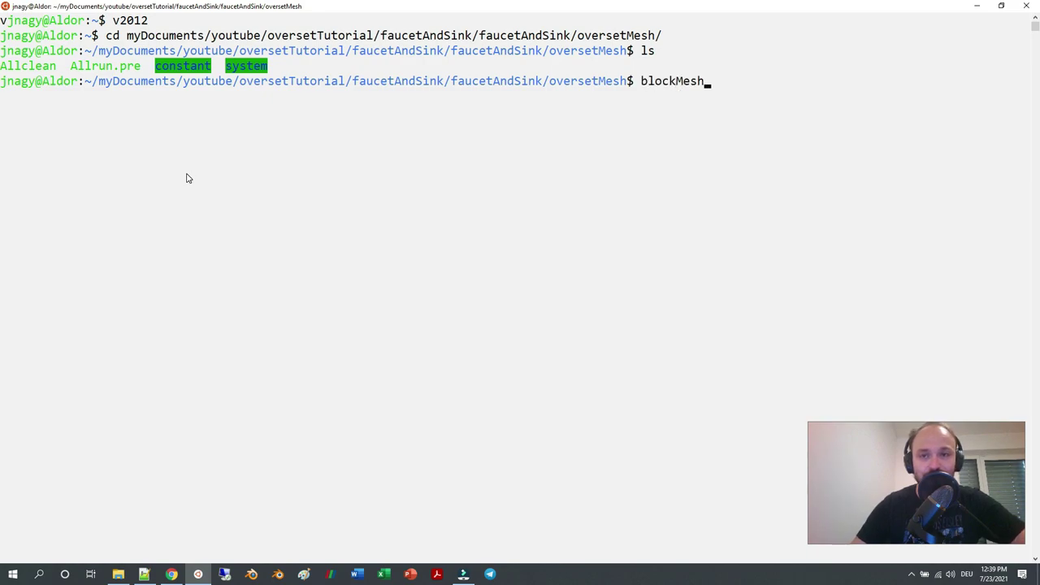
key(Return)
Copy touch open.foam from Allrun.pre, run it in the Ubuntu terminal and check the oversetMesh folder in File Explorer.
key(alt+Tab)
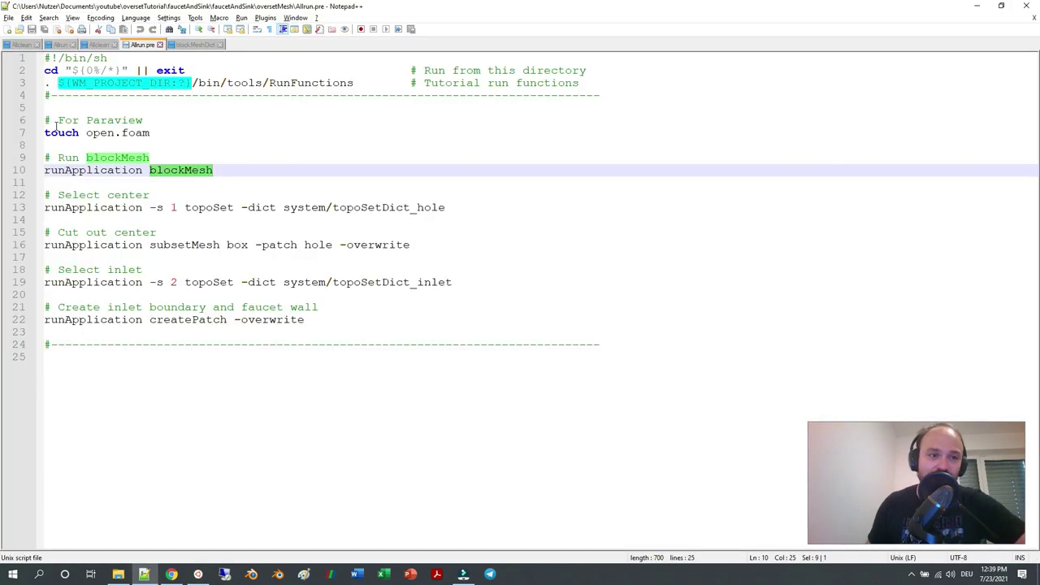
drag(150, 132, 50, 140)
key(ctrl+c)
key(alt+Tab)
key(ctrl+v)
key(Return)
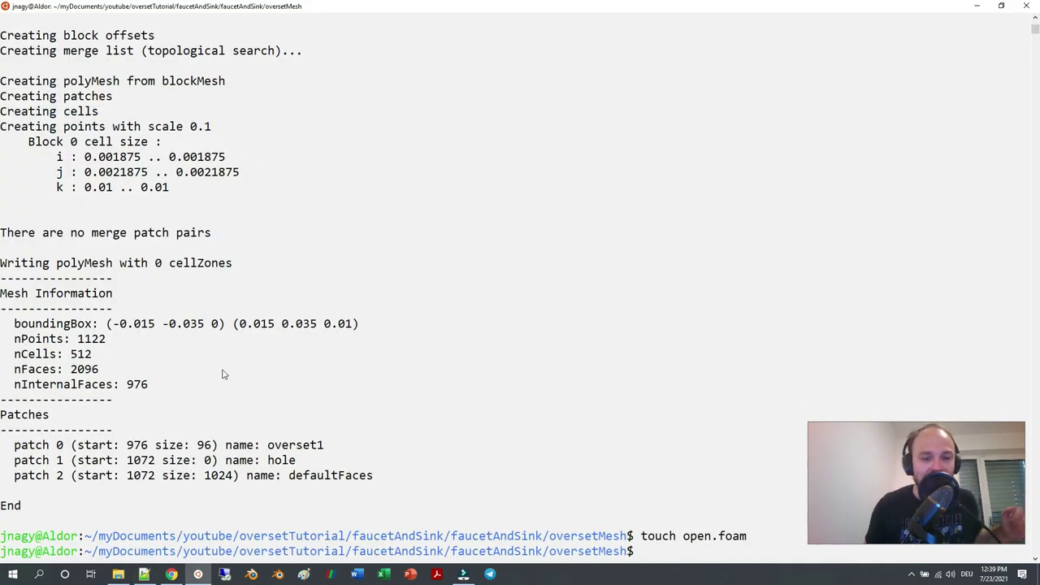
click(120, 573)
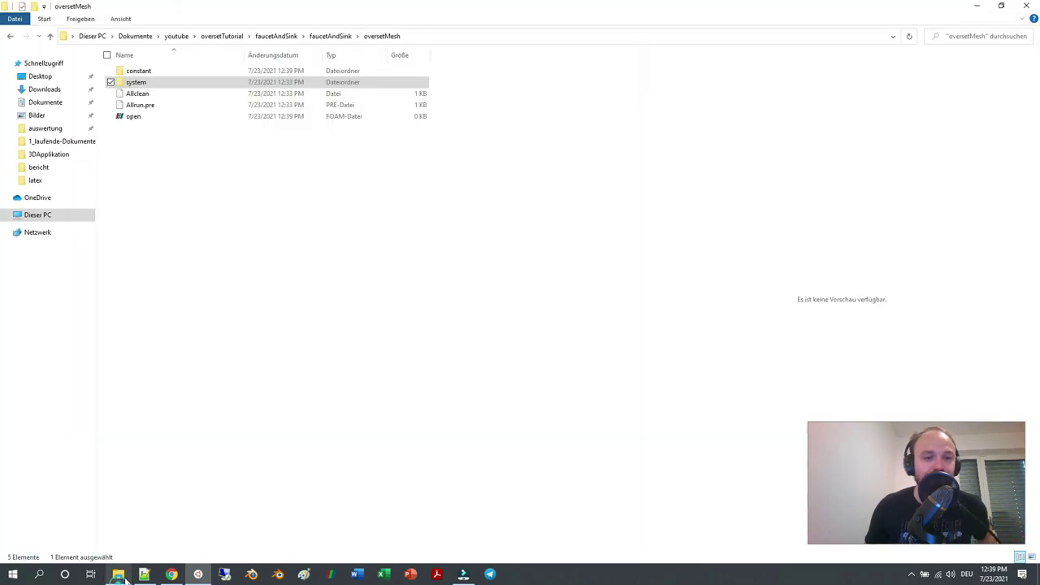
Open open.foam from the oversetMesh folder in ParaView, load the mesh and display it as Surface With Edges.
double_click(163, 119)
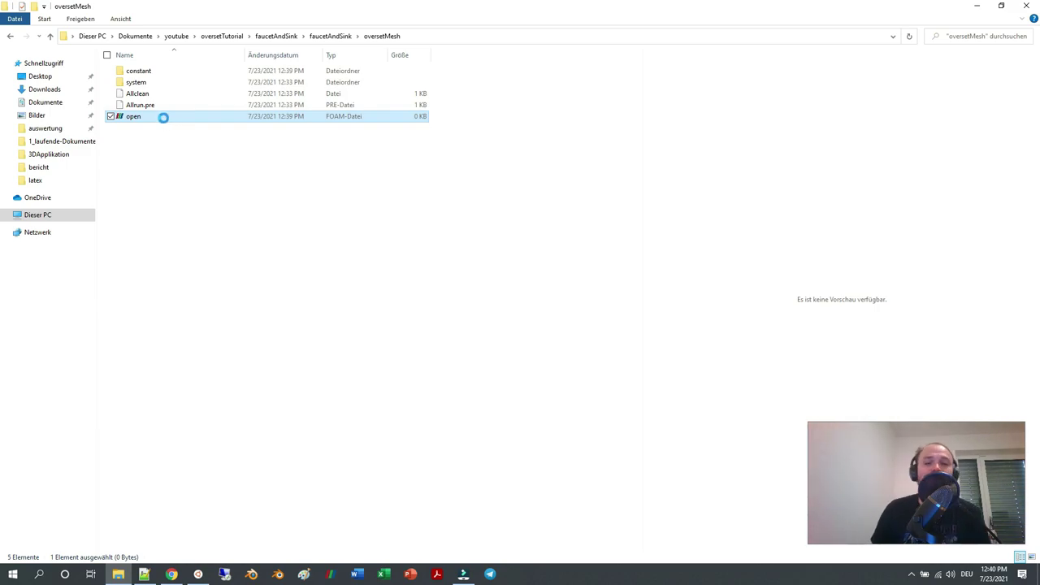
click(40, 291)
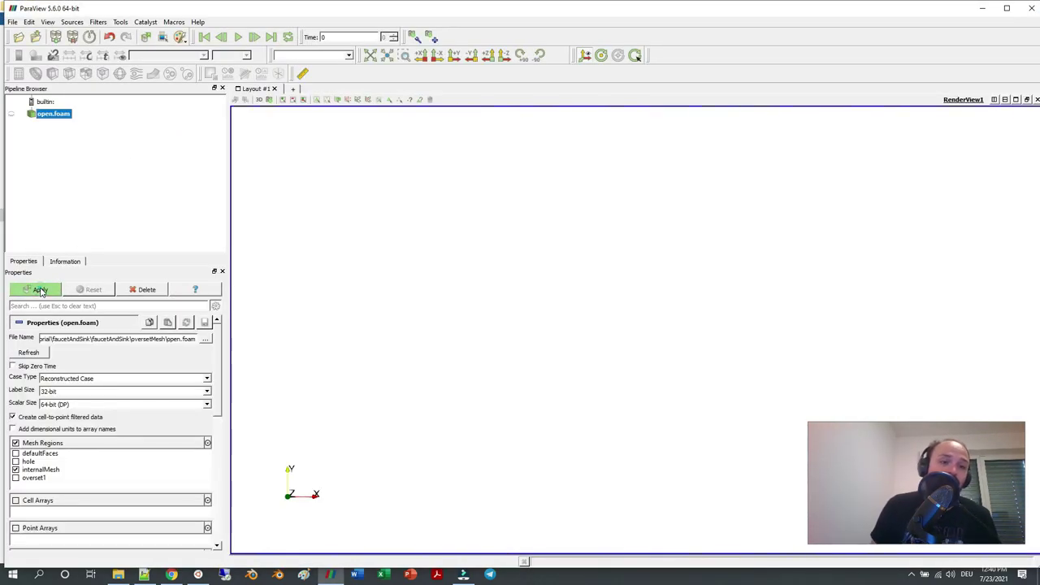
drag(560, 269, 593, 192)
click(321, 51)
click(324, 103)
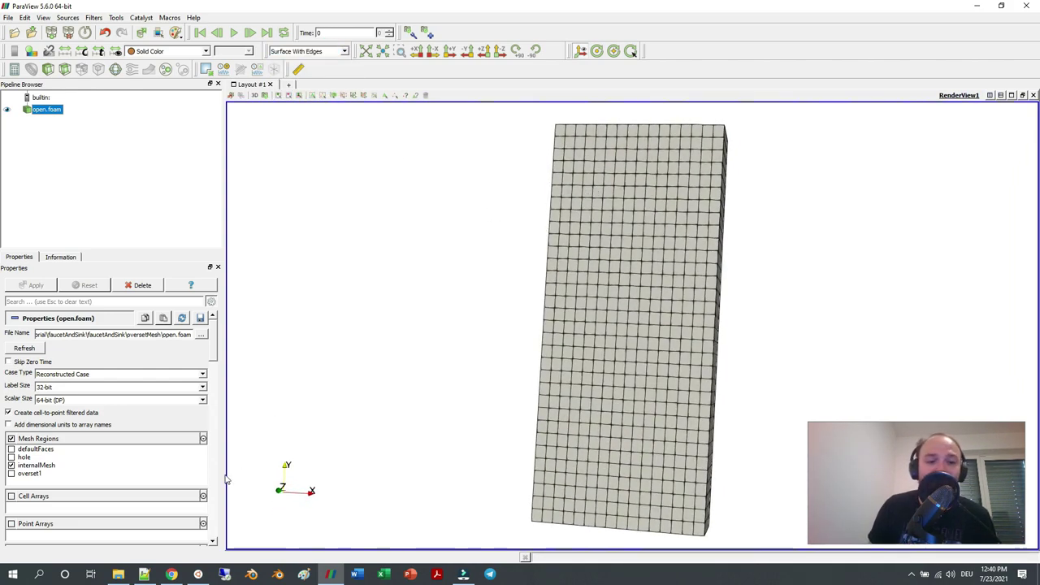
Compare the loaded mesh in ParaView with the FaucetAndSink3 overset mesh image in Chrome.
click(171, 573)
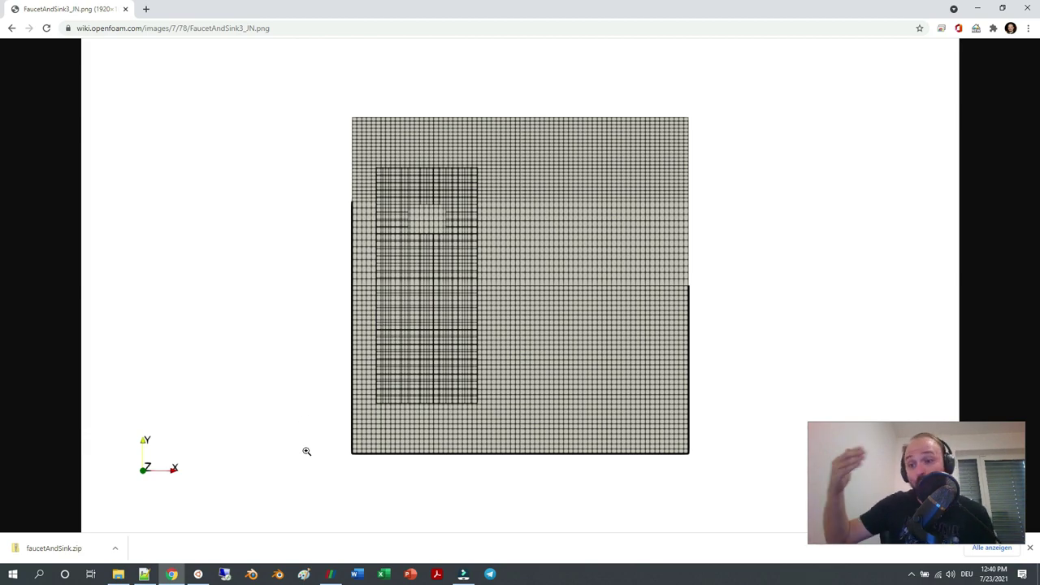
click(330, 574)
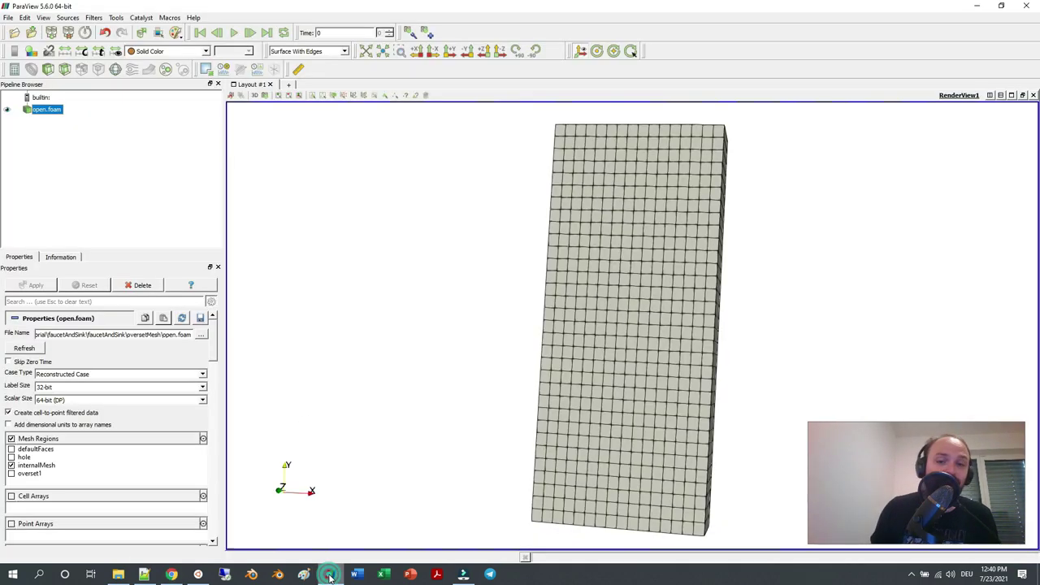
drag(607, 299, 504, 374)
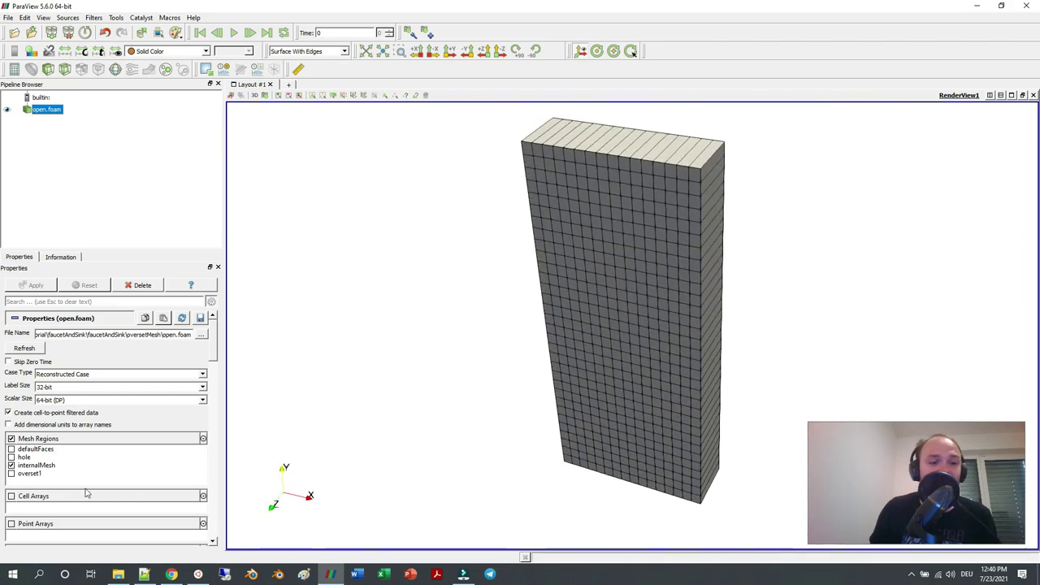
Show only the defaultFaces mesh region of open.foam instead of internalMesh and inspect the patch.
click(11, 448)
click(12, 465)
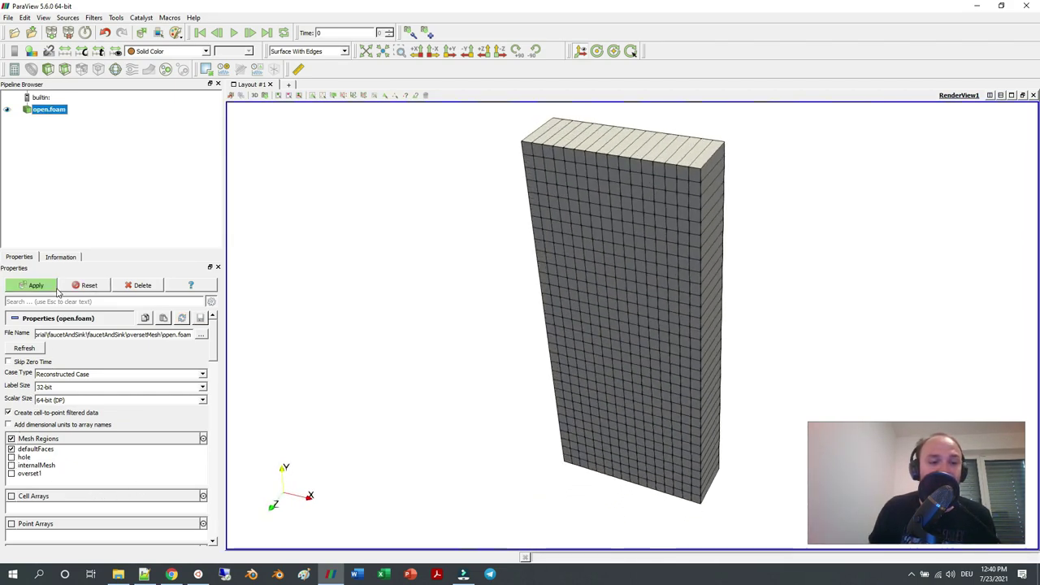
click(36, 285)
drag(560, 304, 548, 329)
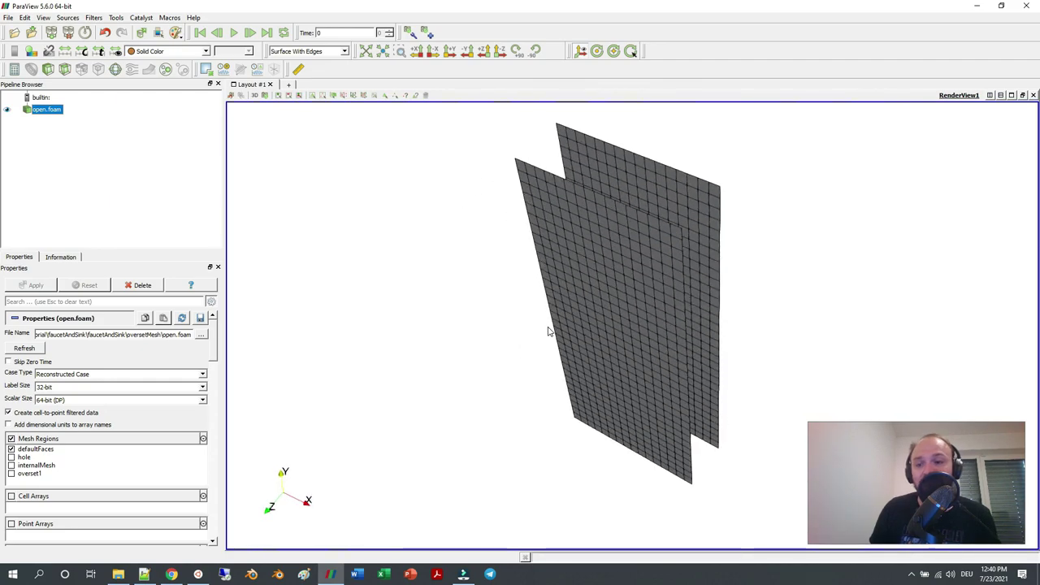
Add the overset1 region to the displayed patches, colour them by vtkBlockColors and inspect the block's faces.
click(12, 473)
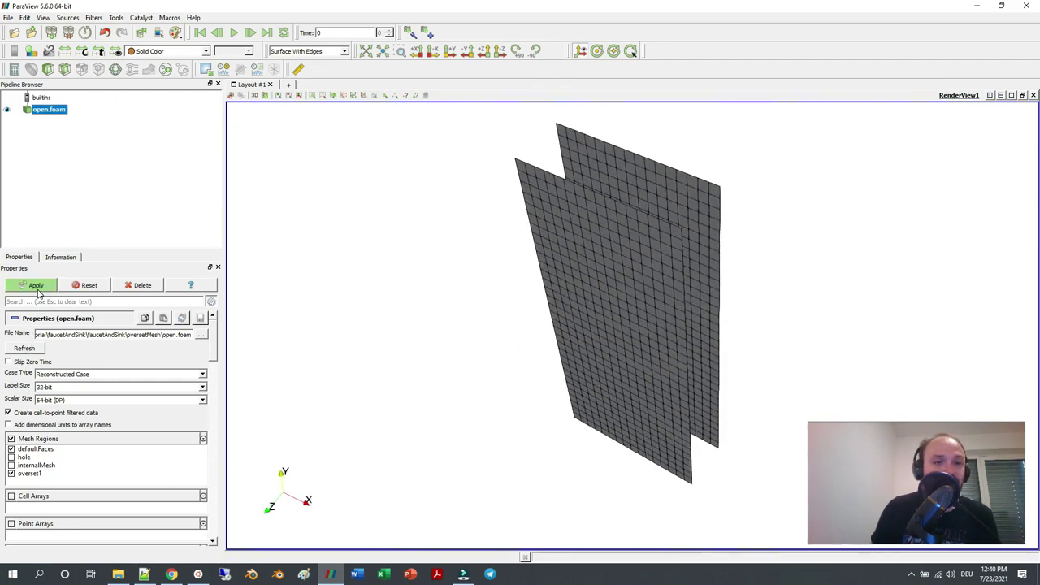
click(36, 285)
click(168, 50)
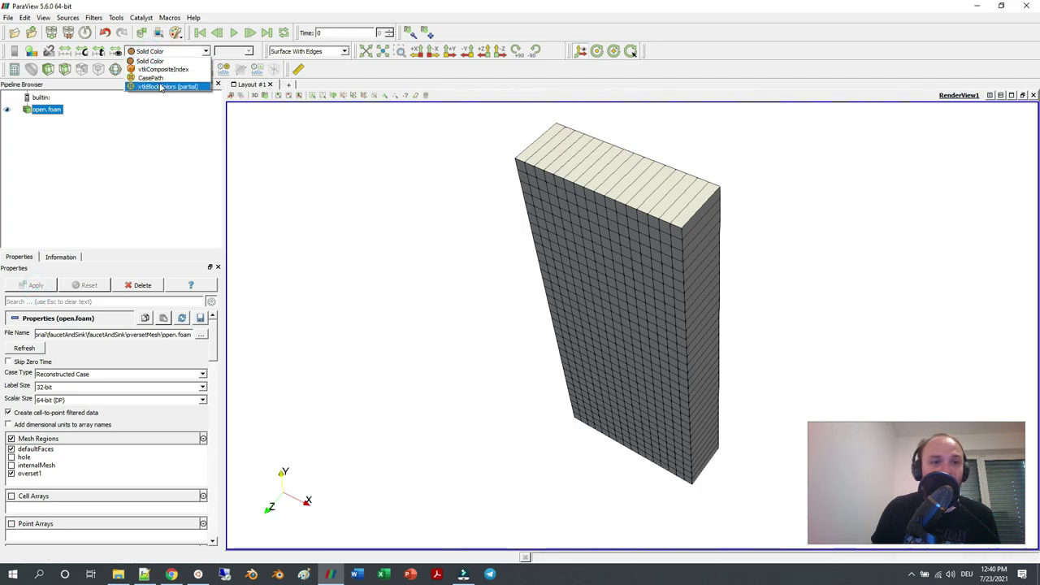
click(169, 86)
drag(705, 250, 749, 284)
drag(566, 293, 557, 268)
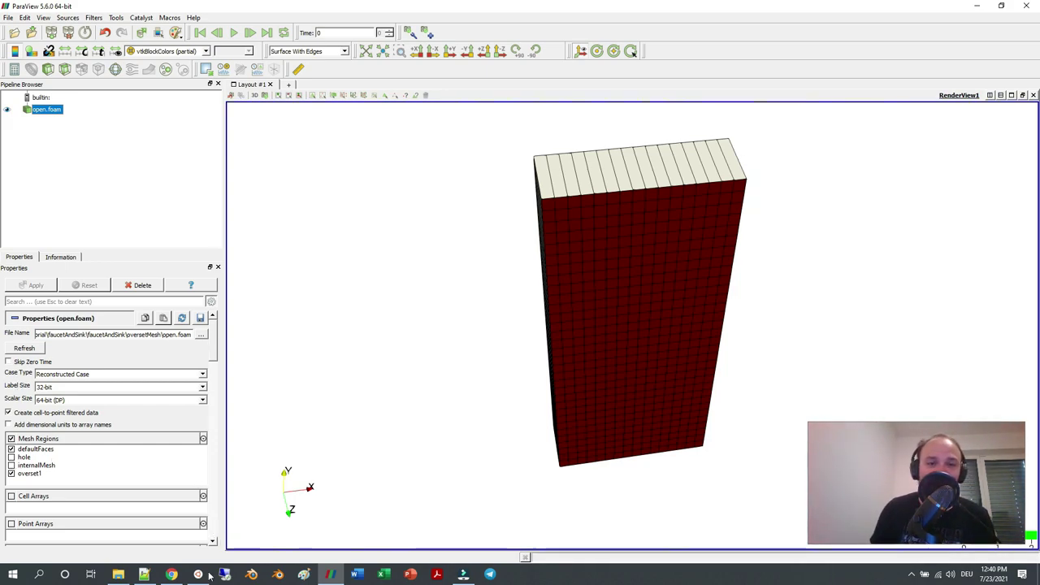
Check the overset1 boundary type in blockMeshDict in Notepad++ and examine the matching patch faces in ParaView.
mouse_move(147, 576)
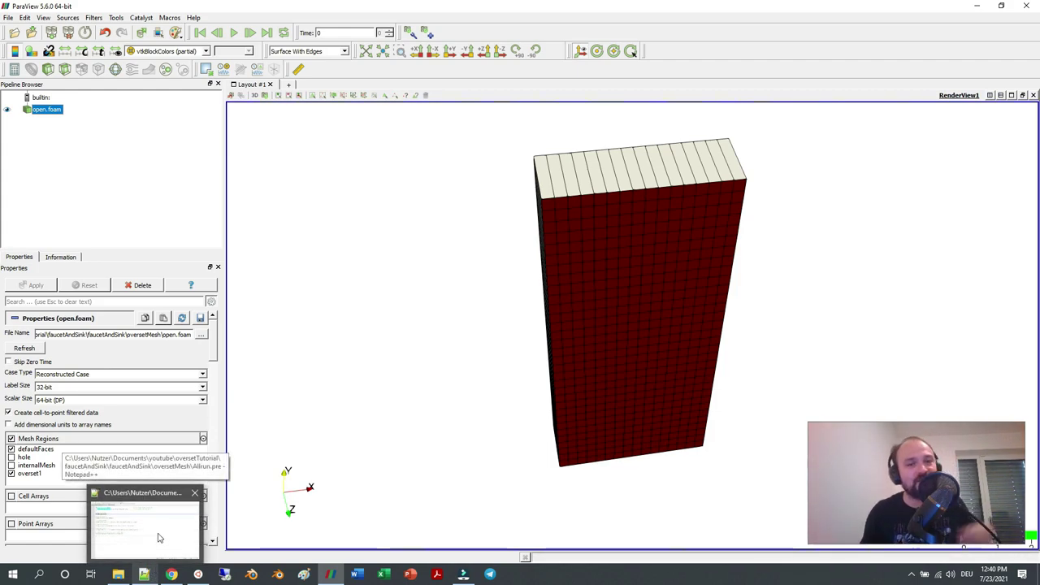
click(145, 575)
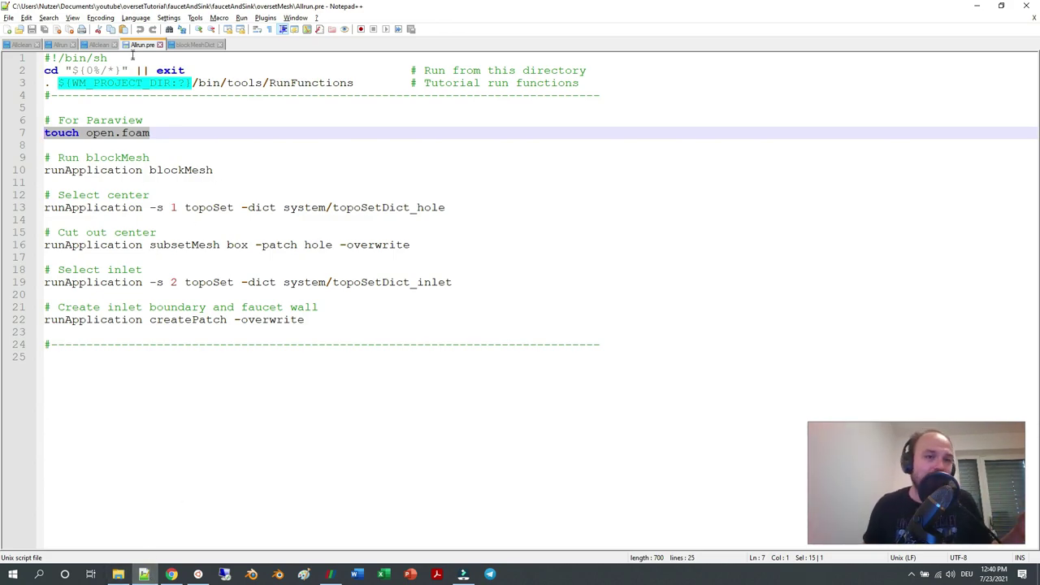
click(195, 44)
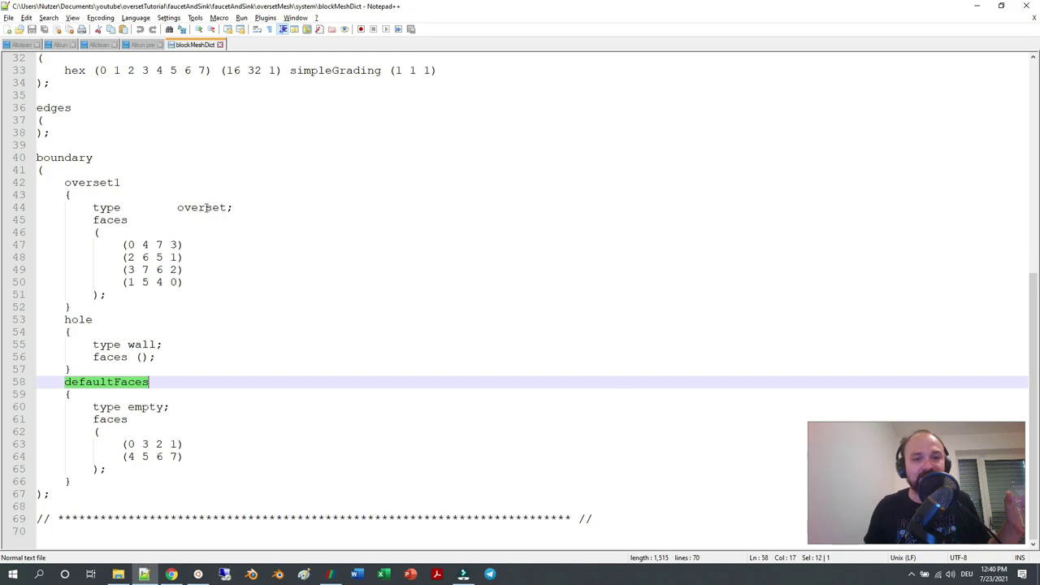
double_click(207, 208)
click(332, 574)
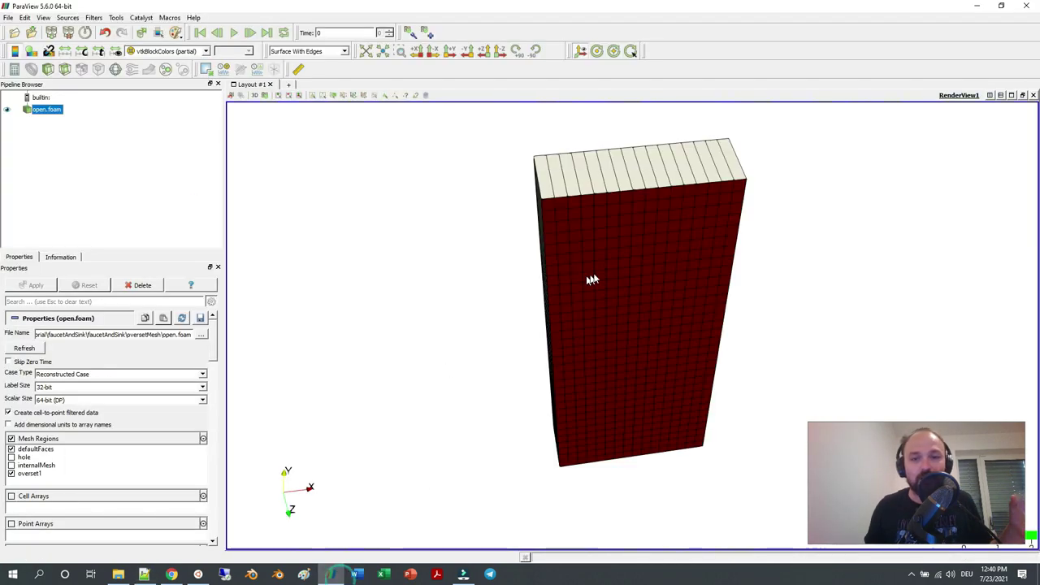
drag(506, 216, 620, 474)
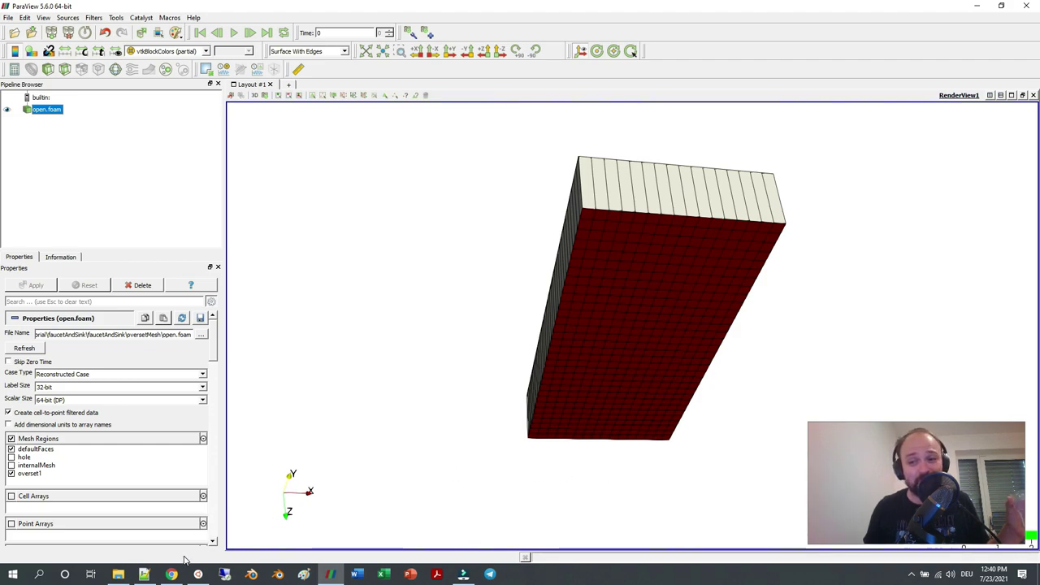
Locate the topoSet -dict system/topoSetDict_hole command in Allrun.pre in Notepad++ and open topoSetDict_hole from the system folder.
click(146, 573)
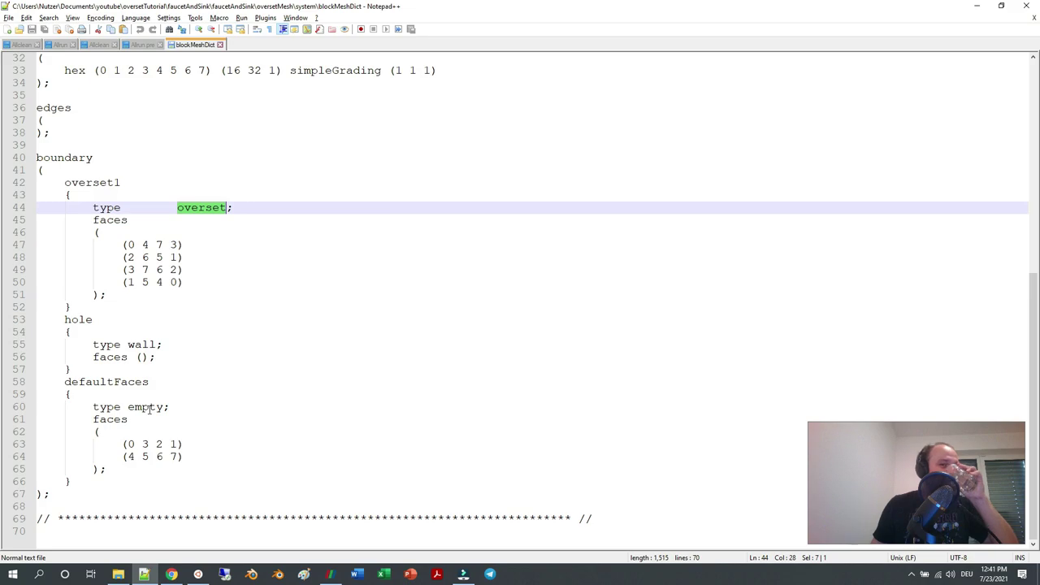
click(134, 44)
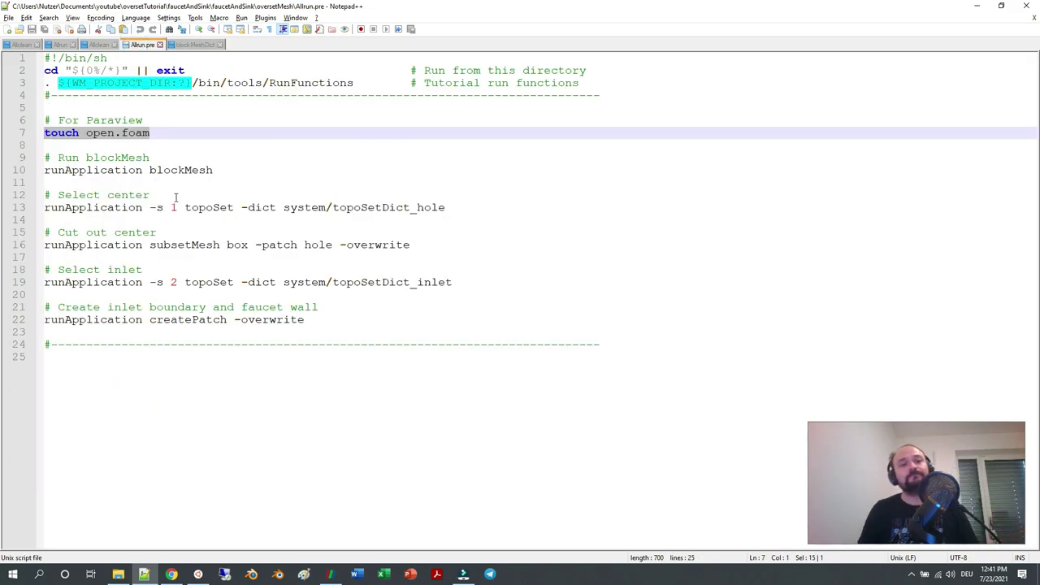
drag(186, 207, 448, 208)
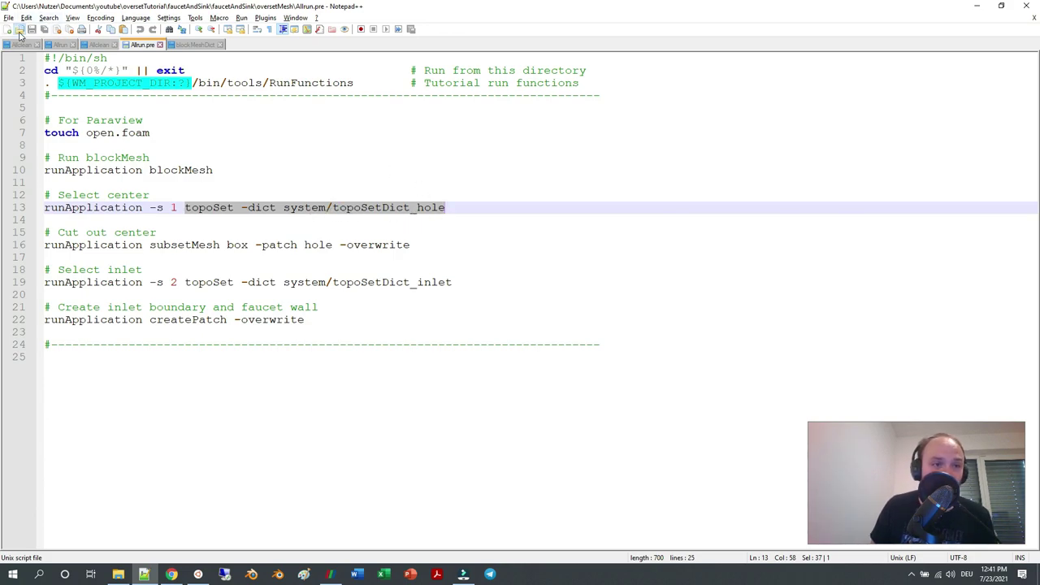
double_click(467, 217)
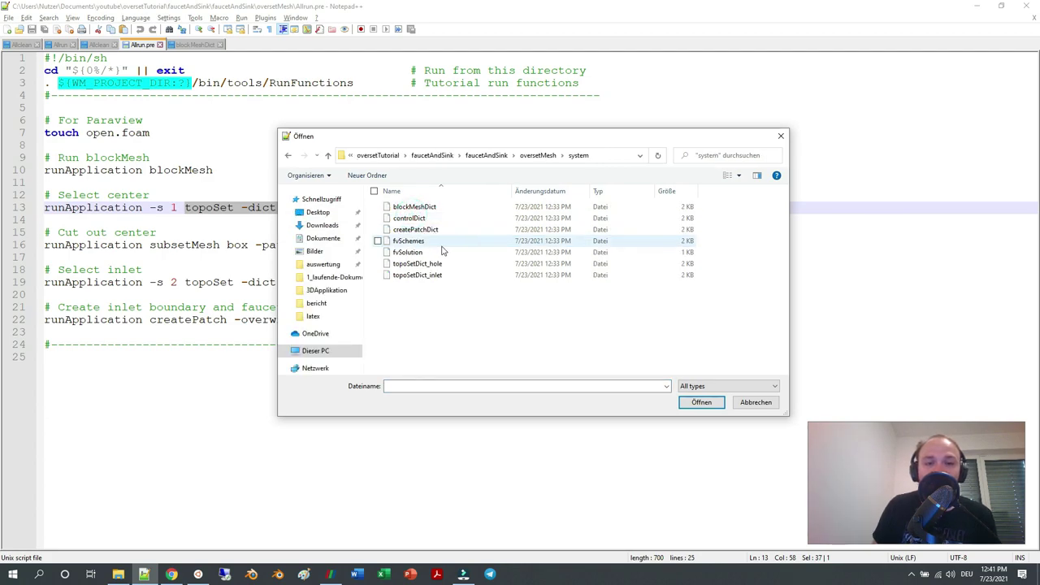
double_click(419, 264)
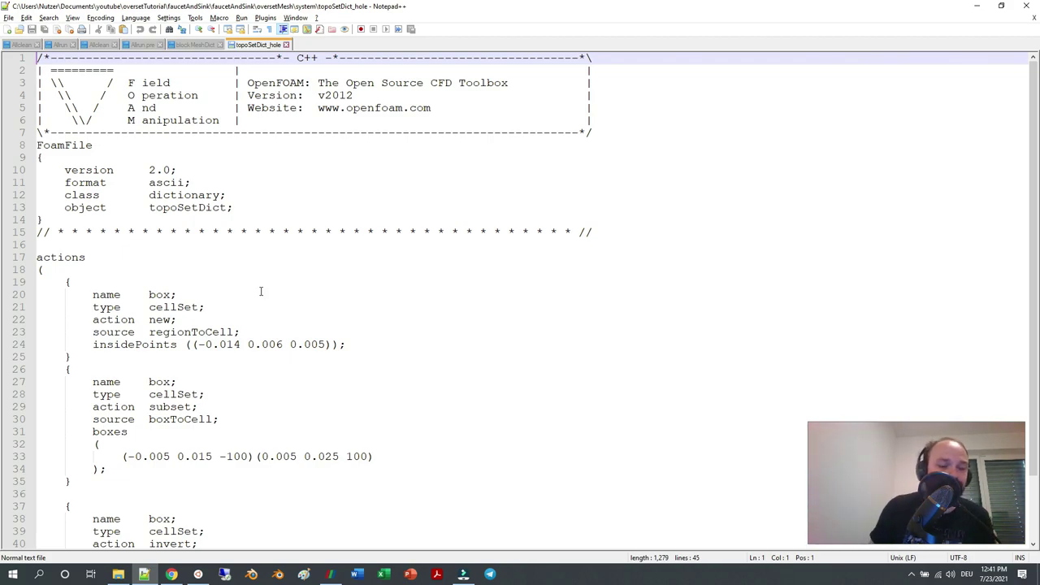
Examine the box cellSet actions in topoSetDict_hole, including the insidePoints coordinates of the regionToCell source.
scroll(261, 291, down, 2)
click(124, 236)
click(128, 332)
click(115, 457)
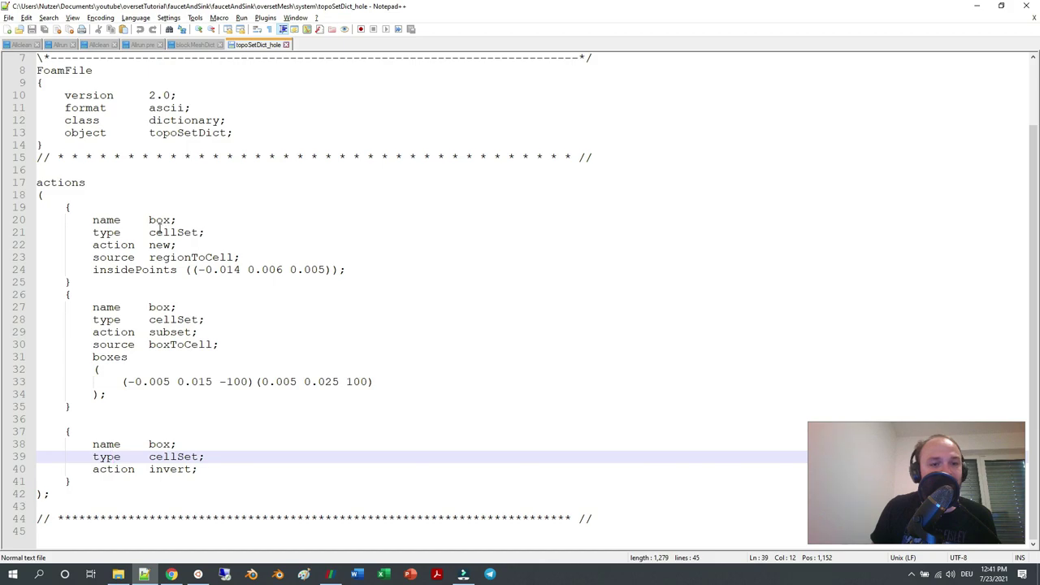
double_click(160, 221)
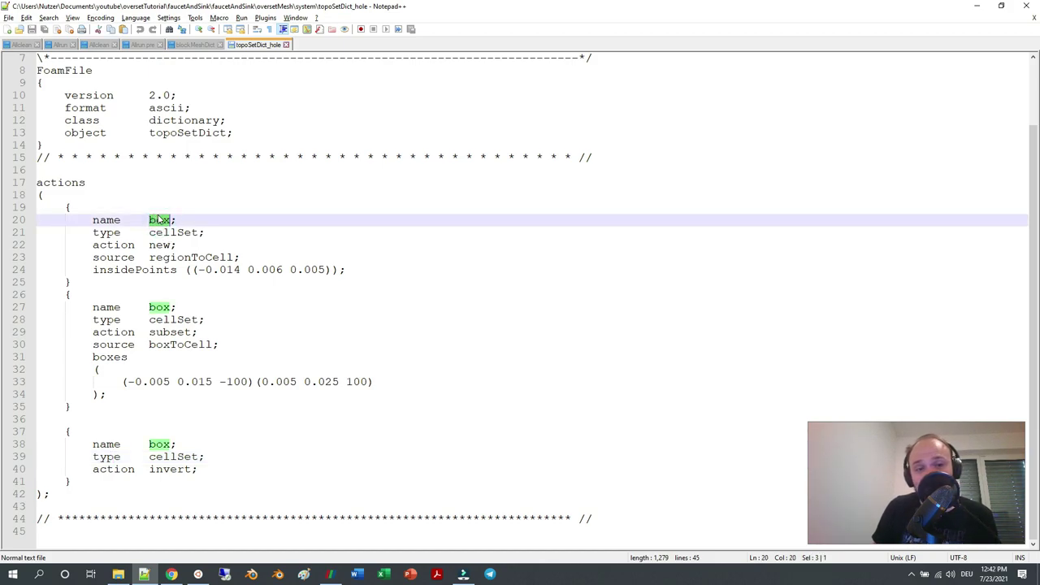
drag(195, 269, 333, 270)
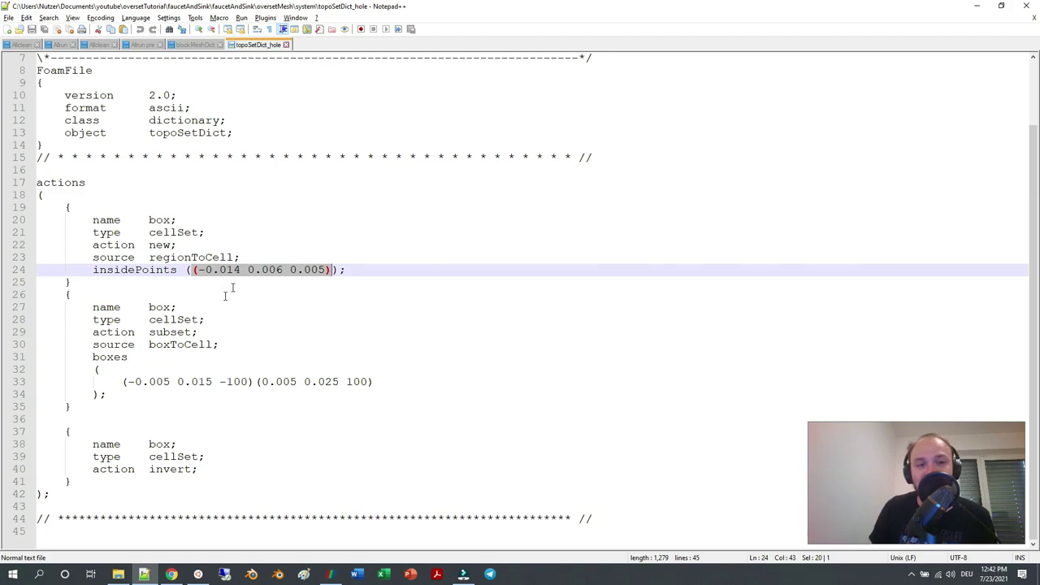
Relate the insidePoints region to the mesh in ParaView and examine the boxToCell coordinates in topoSetDict_hole in Notepad++.
click(335, 575)
drag(343, 485, 599, 351)
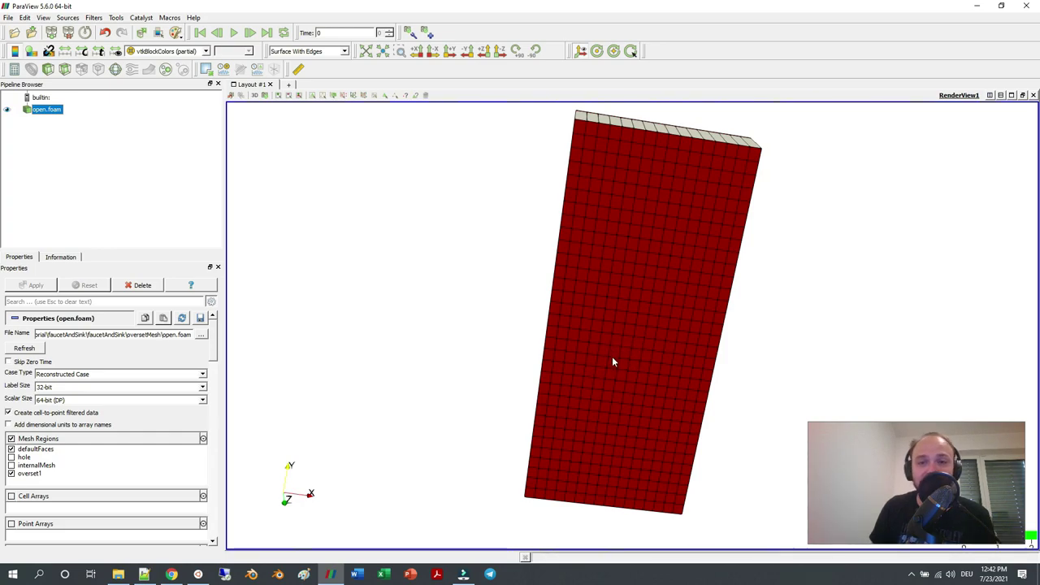
click(144, 575)
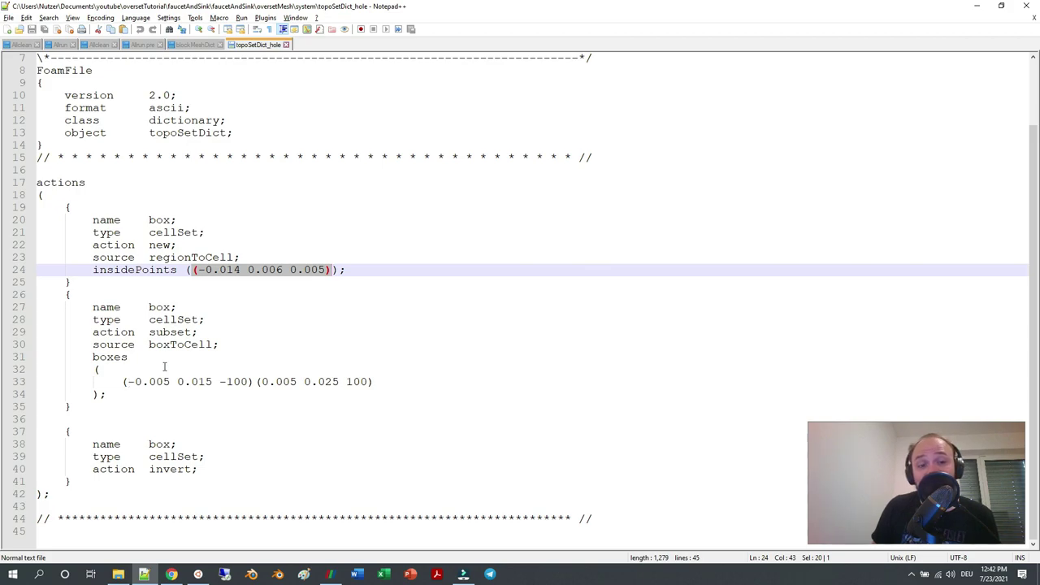
drag(126, 381, 365, 381)
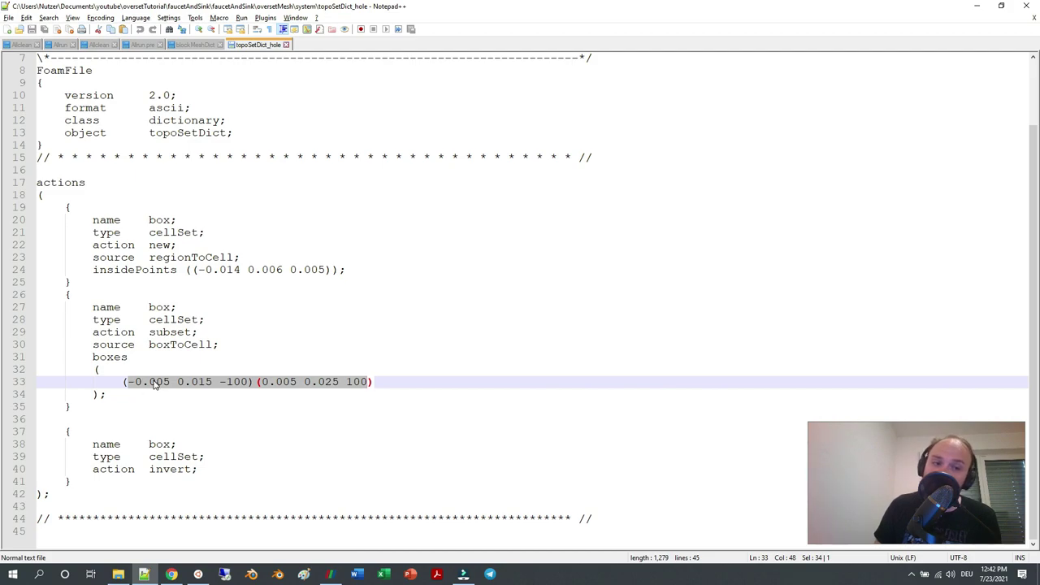
Add a Slice filter to open.foam in ParaView with its plane origin at x = -0.005 and inspect the plane.
key(alt+Tab)
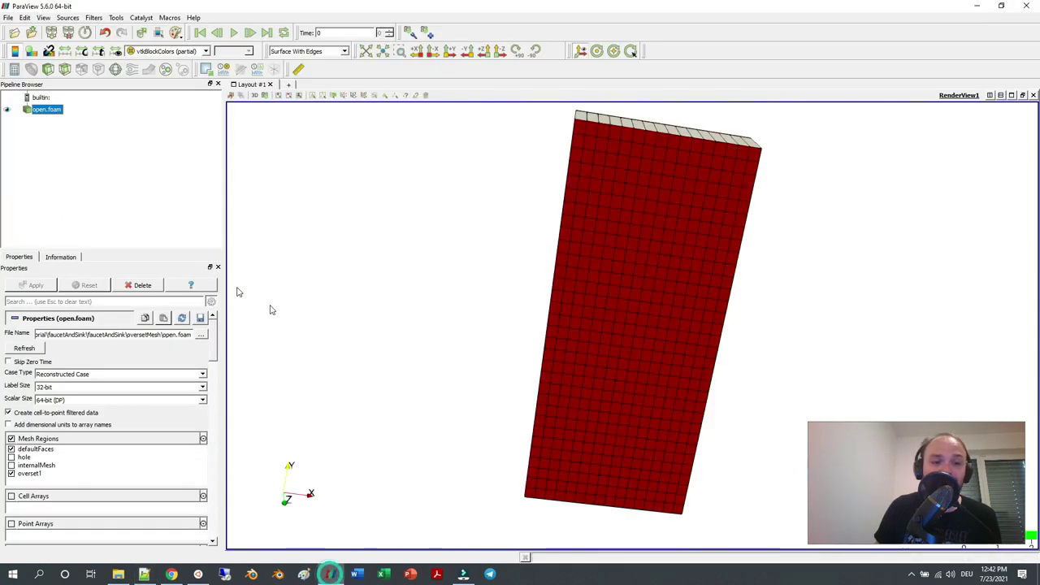
drag(395, 256, 332, 271)
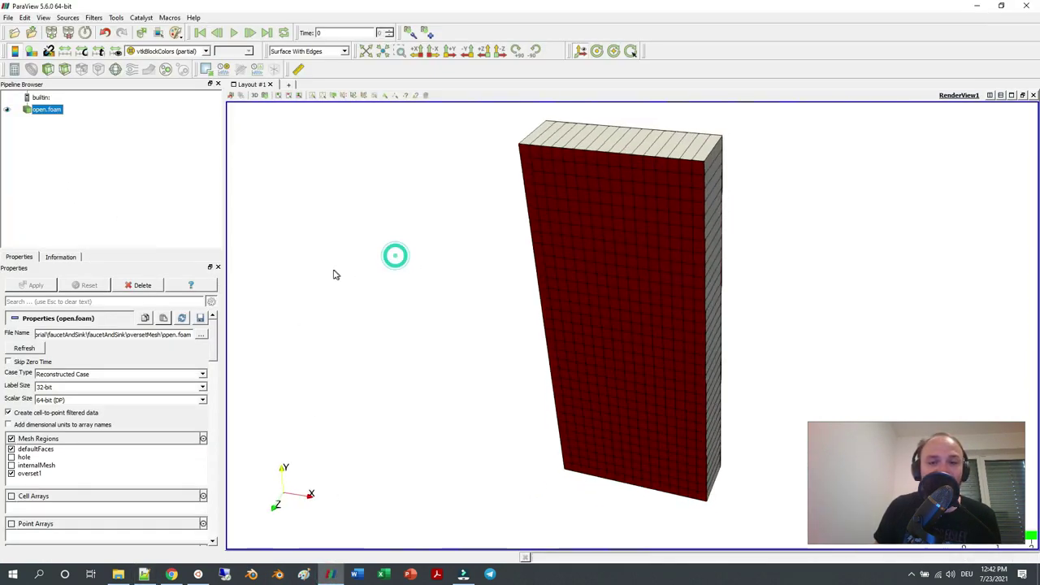
click(64, 69)
click(39, 372)
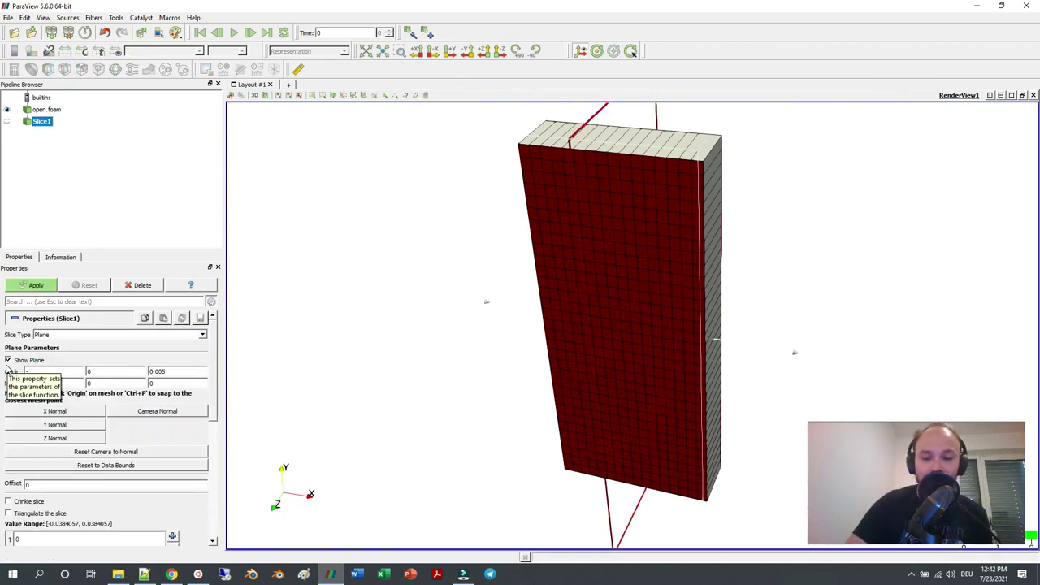
text(-0.005)
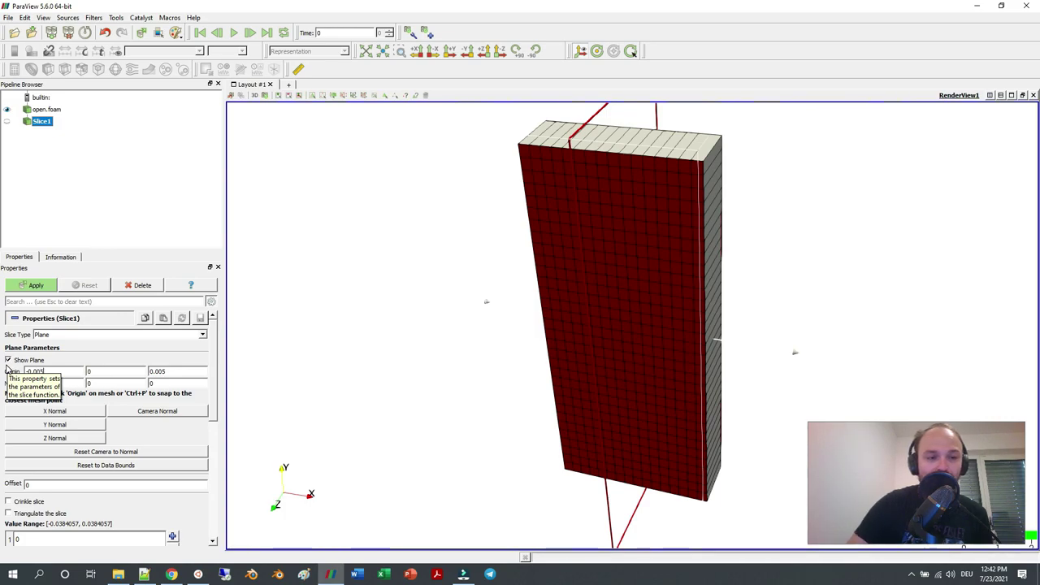
drag(365, 340, 552, 211)
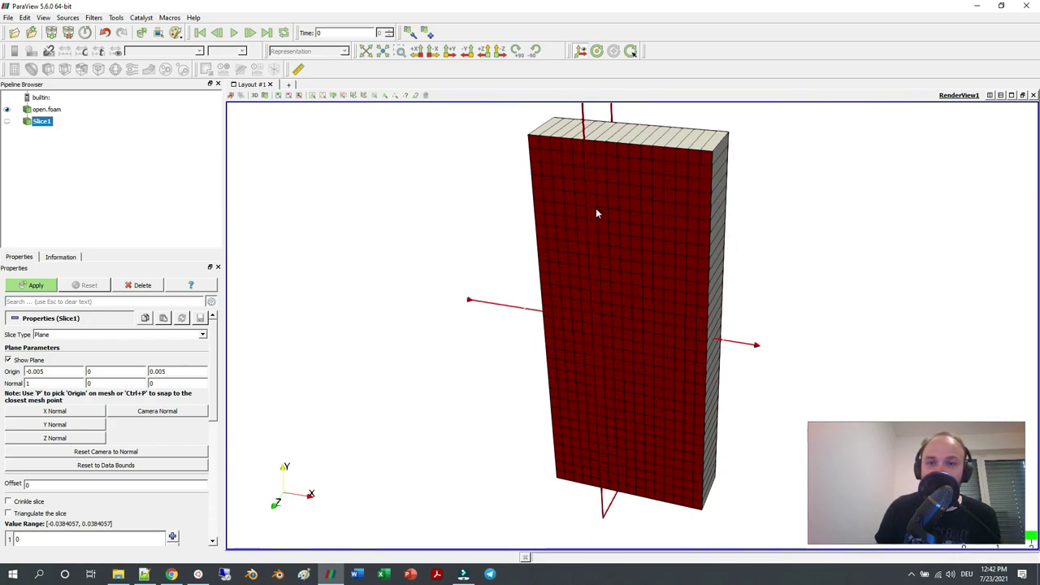
Move the slice plane's x origin to 0.005 and check the box coordinates in topoSetDict_hole against ParaView.
click(25, 372)
key(Delete)
key(Tab)
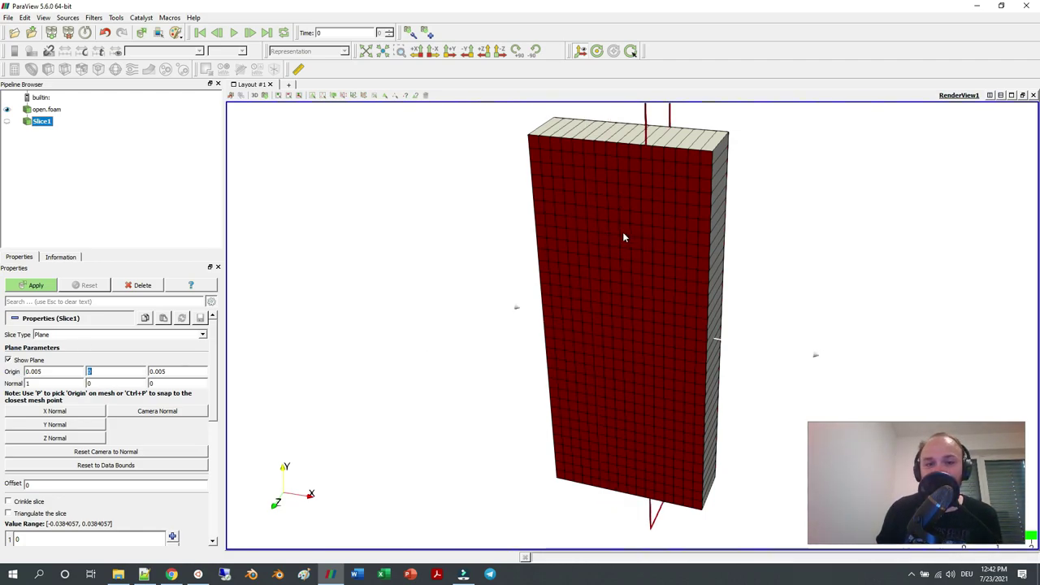
click(144, 574)
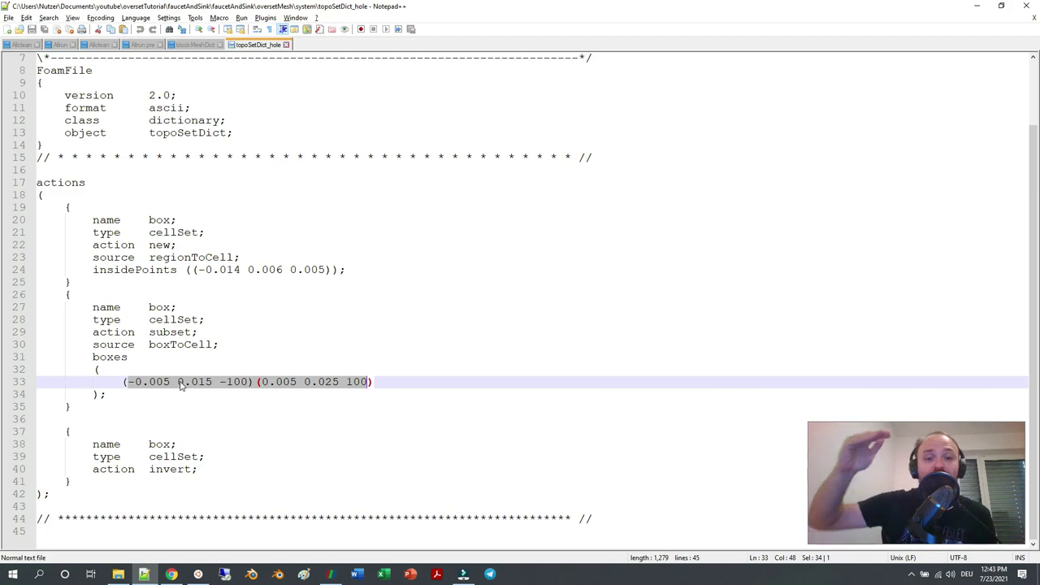
click(330, 574)
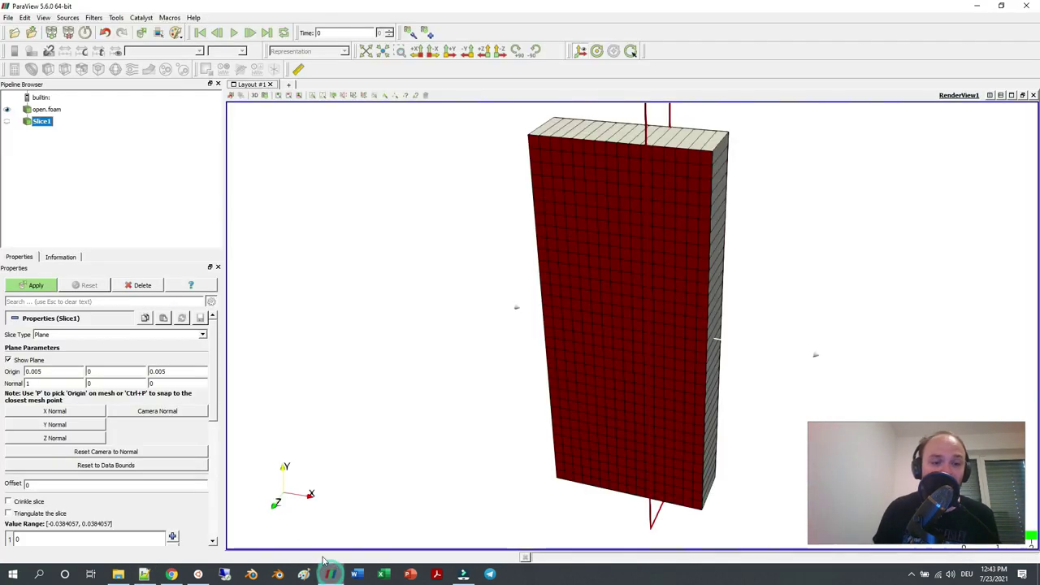
Orient the slice plane normal to Y, move its y origin to 0.015, and inspect where it crosses the mesh.
click(52, 425)
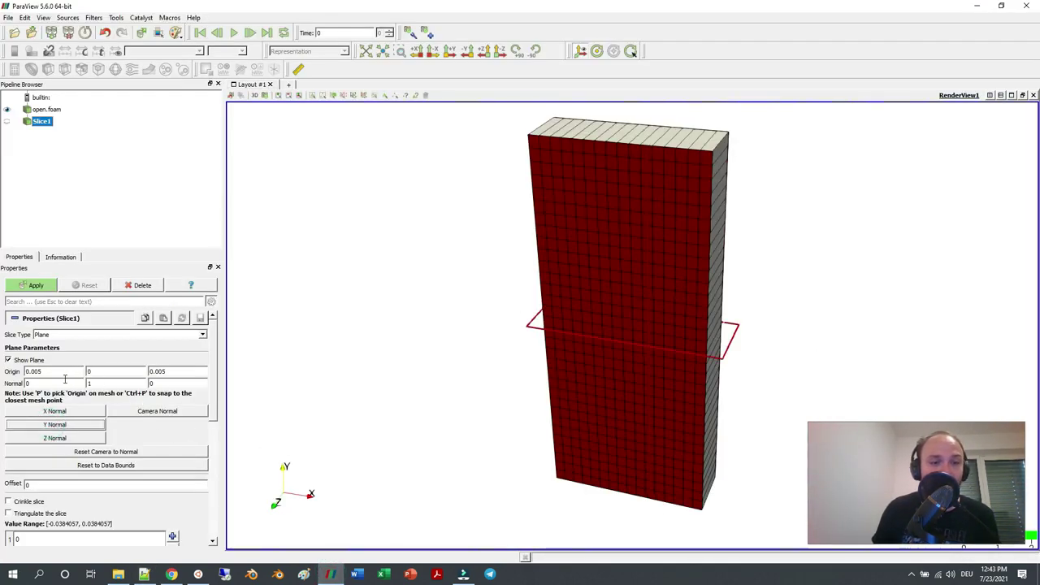
double_click(105, 370)
text(0.015)
key(Tab)
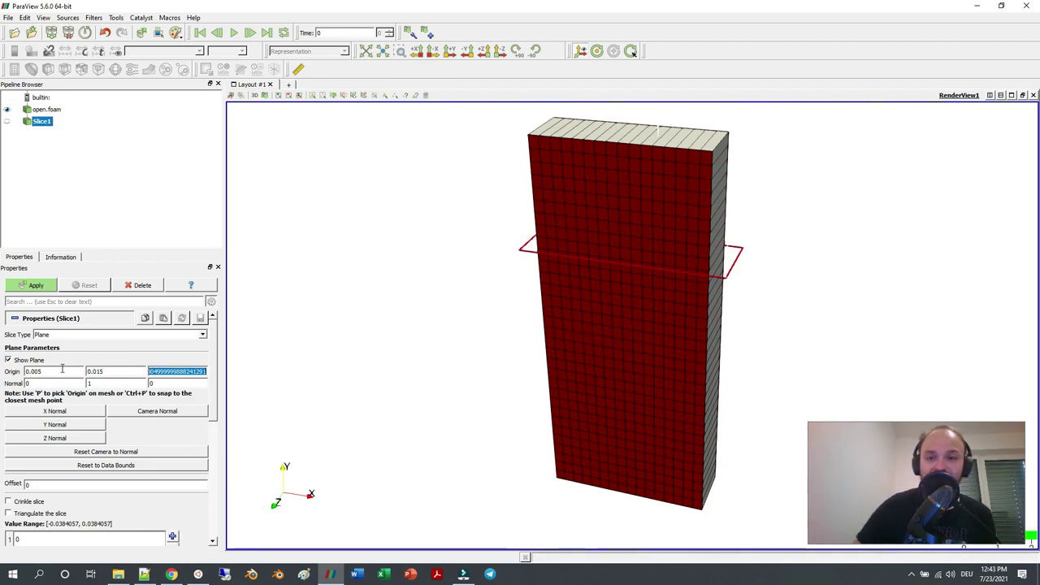
drag(539, 375, 647, 207)
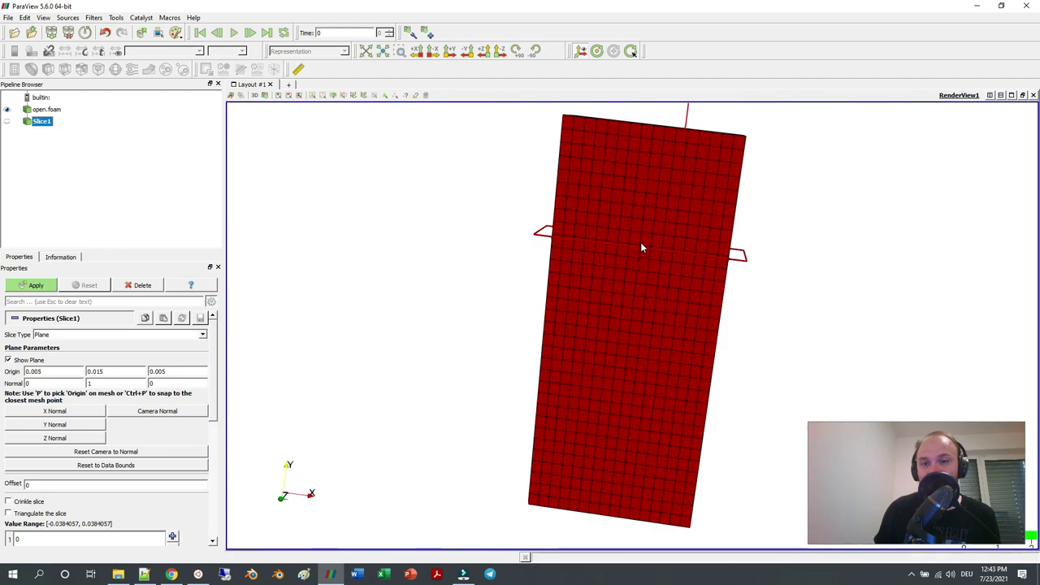
Move the slice plane's y origin to 0.025 and compare it with the boxToCell coordinates in topoSetDict_hole in Notepad++.
double_click(99, 372)
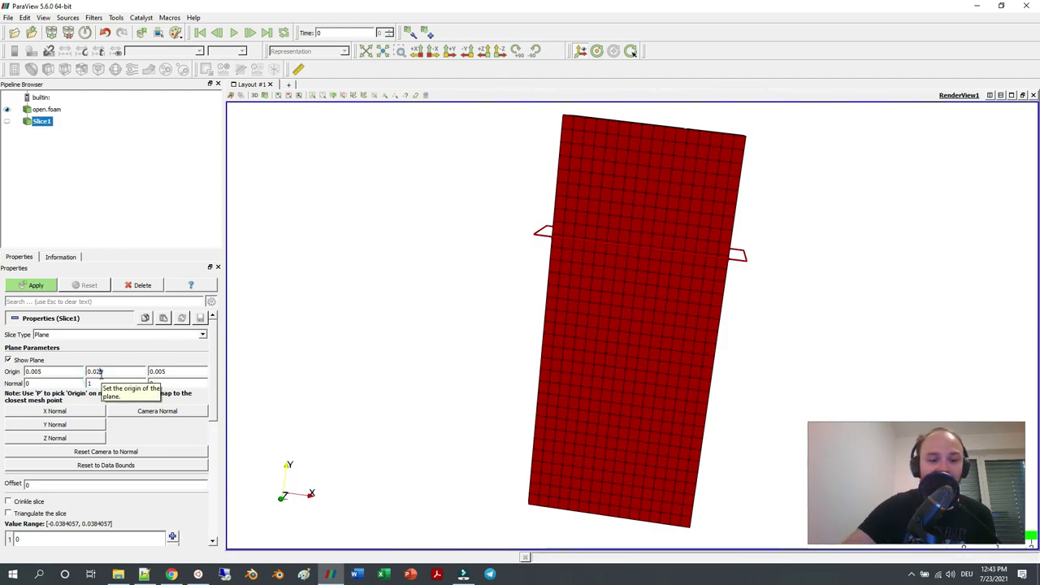
text(025)
key(Tab)
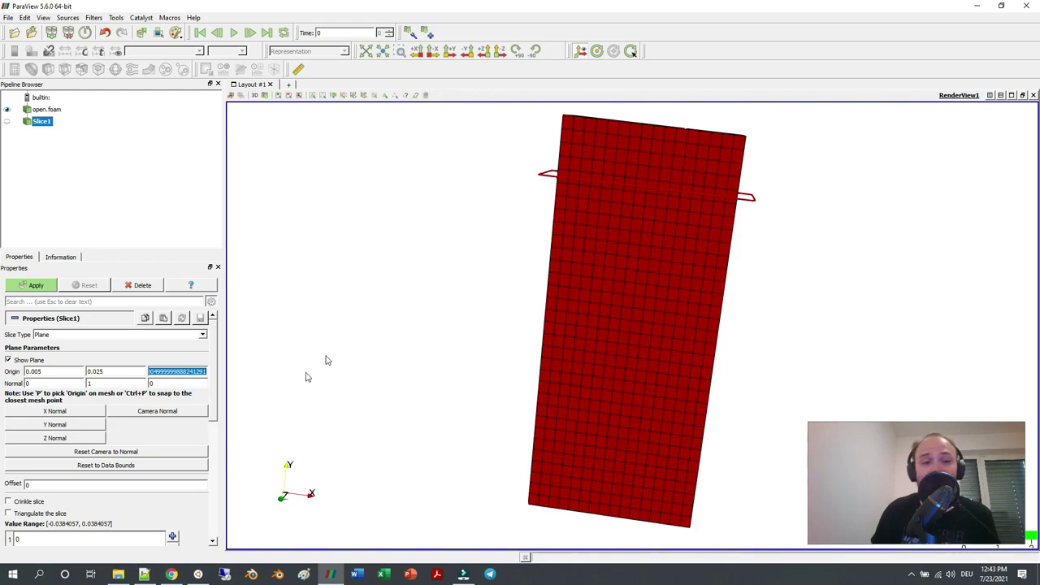
click(146, 574)
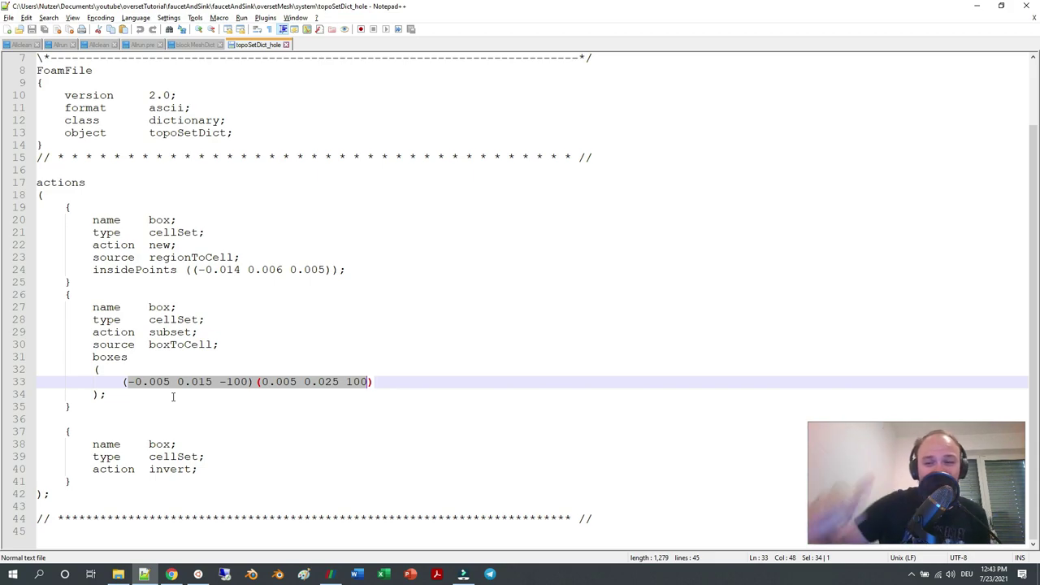
click(330, 575)
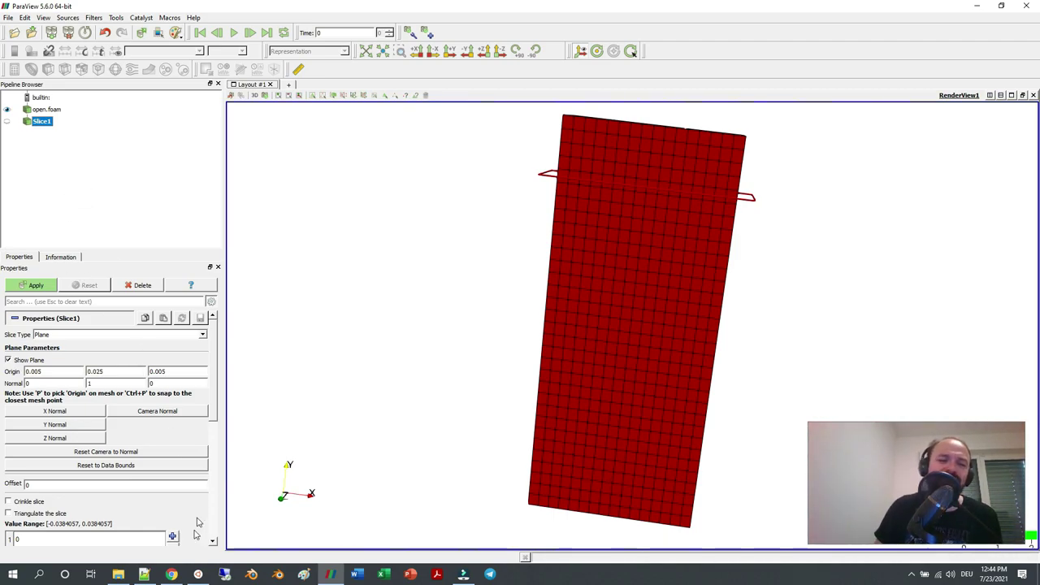
Copy topoSet -dict system/topoSetDict_hole from Allrun.pre in Notepad++ and run it in the Ubuntu terminal.
click(144, 574)
click(143, 45)
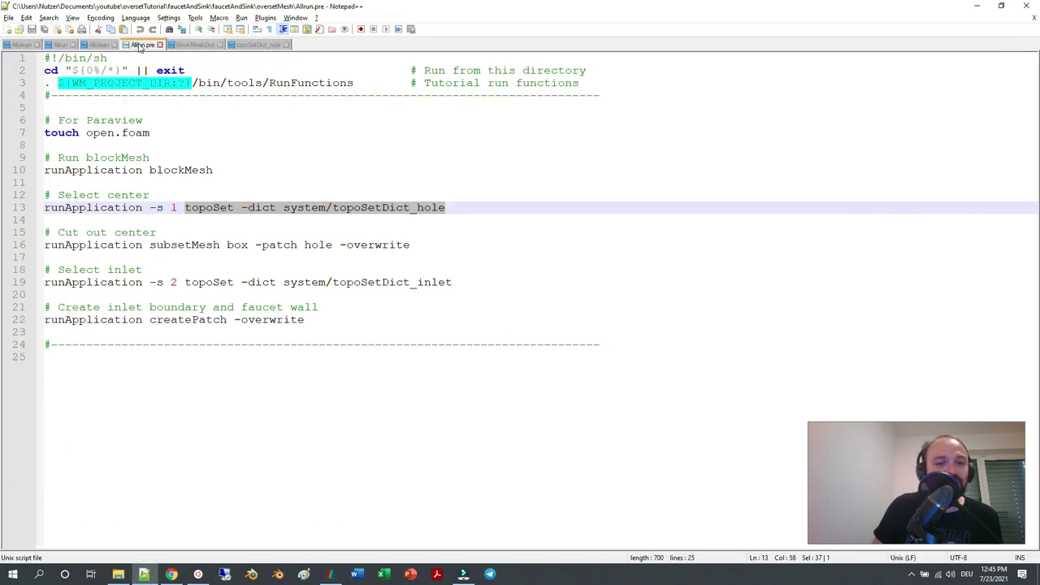
click(199, 208)
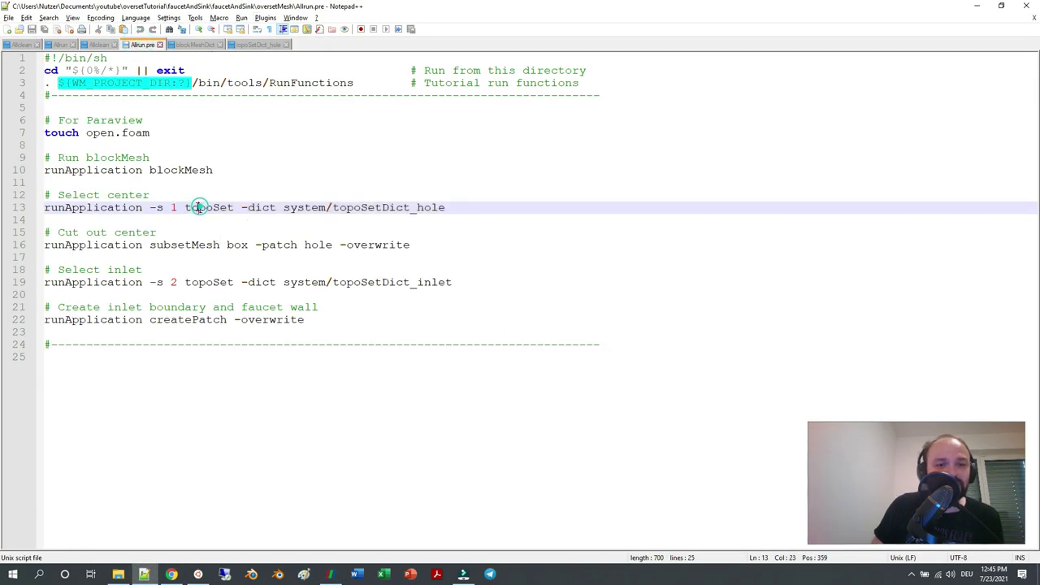
drag(185, 207, 463, 207)
right_click(438, 208)
click(464, 221)
click(198, 575)
right_click(476, 387)
key(Return)
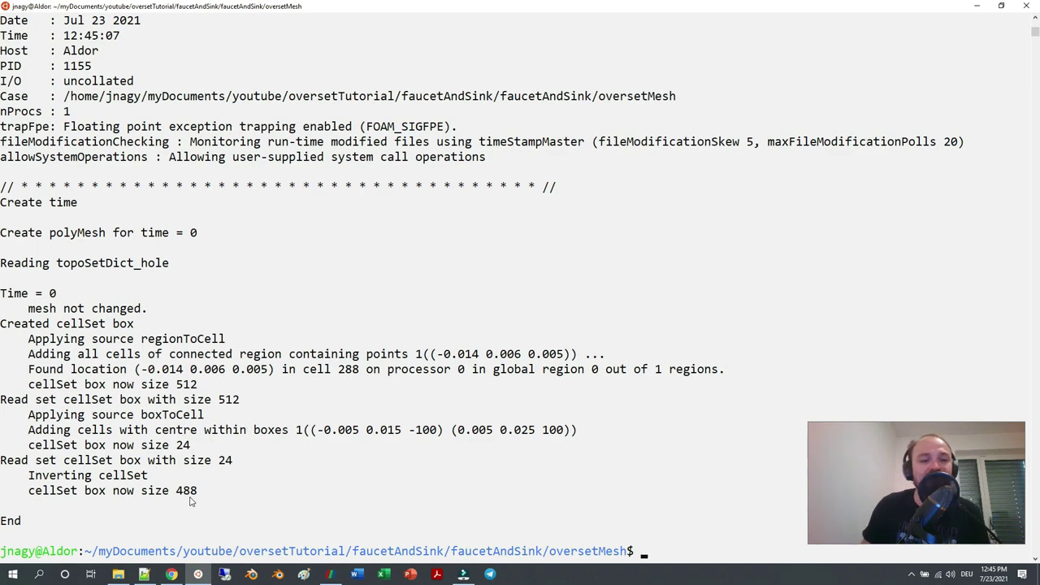
Examine the topoSet output for the box cellSet's size after creation and after inversion.
drag(170, 490, 209, 494)
drag(203, 387, 1, 325)
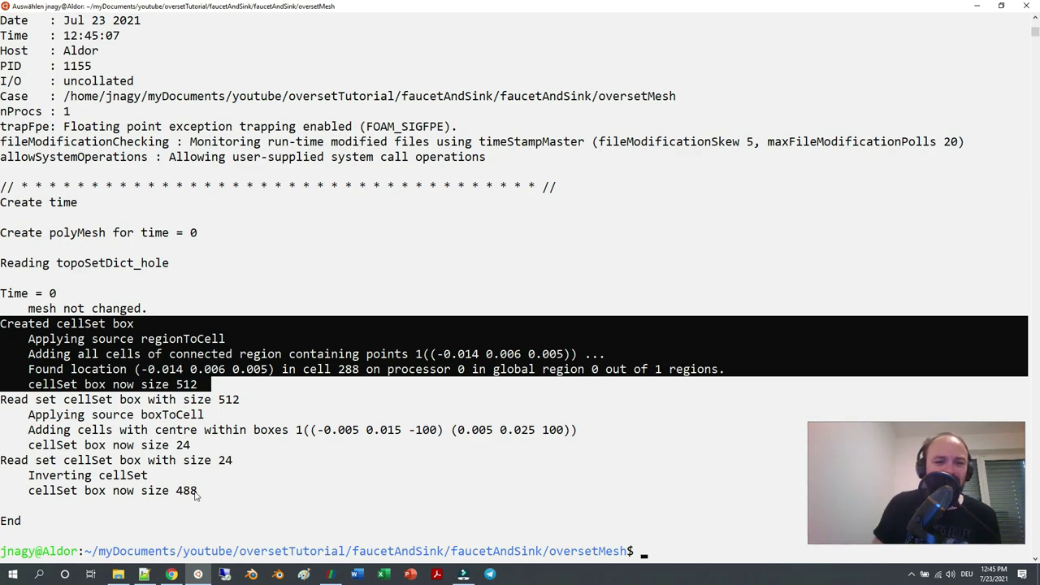
drag(202, 493, 177, 493)
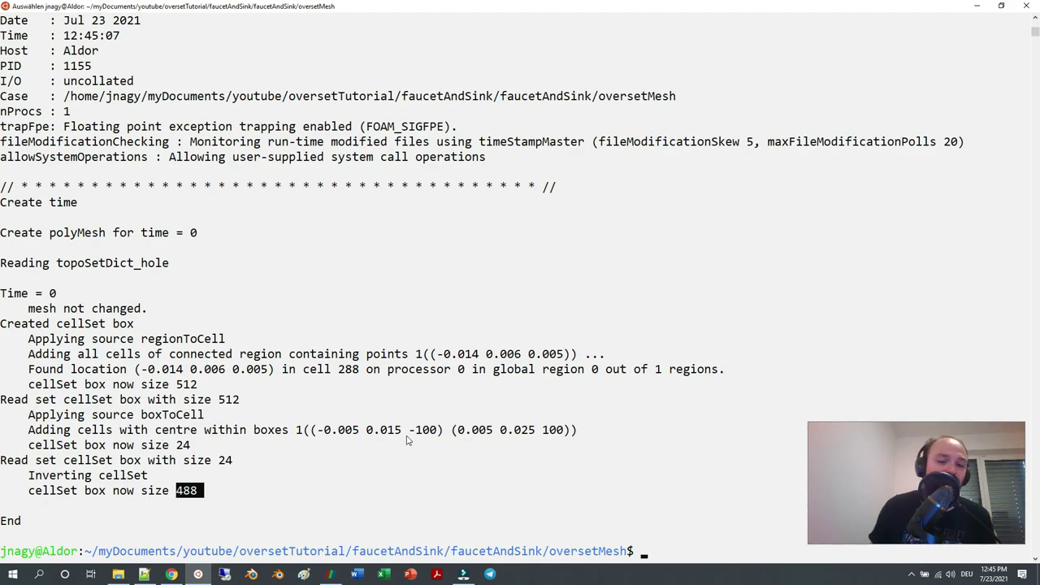
Examine the subsetMesh line of Allrun.pre in Notepad++ and match its box argument with the cellSet name in topoSetDict_hole.
click(144, 574)
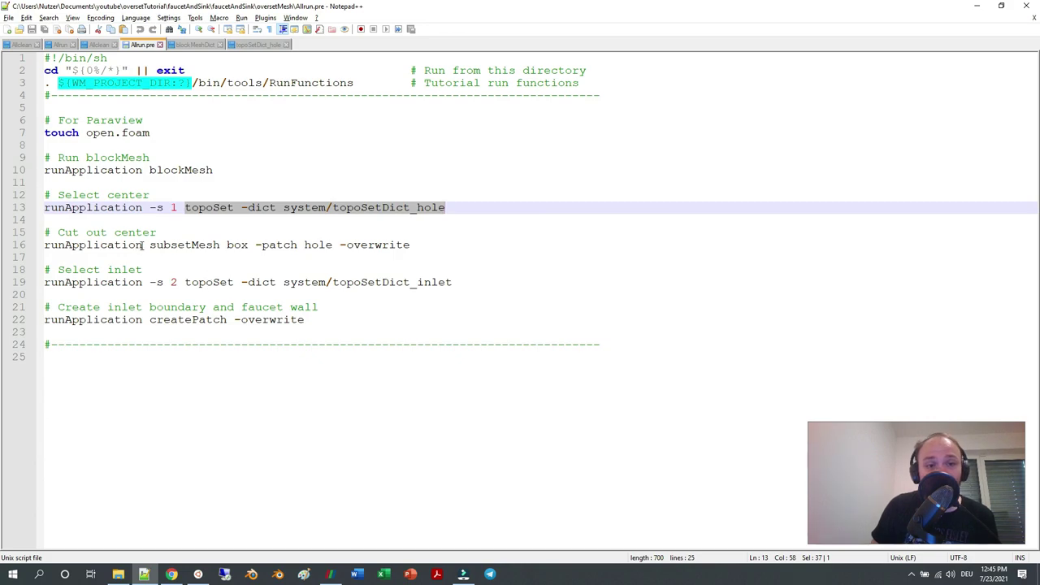
drag(150, 245, 440, 247)
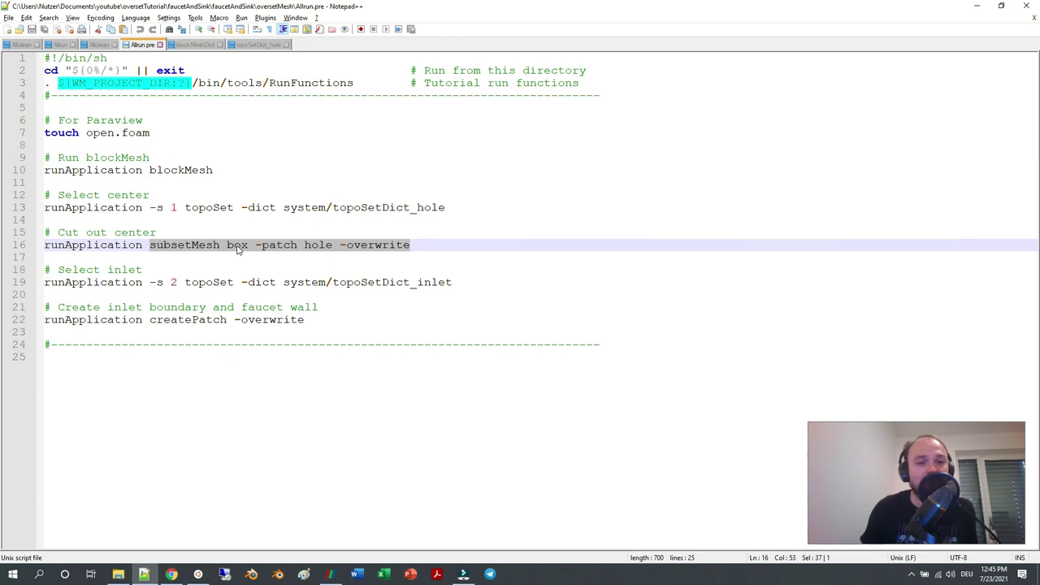
click(257, 45)
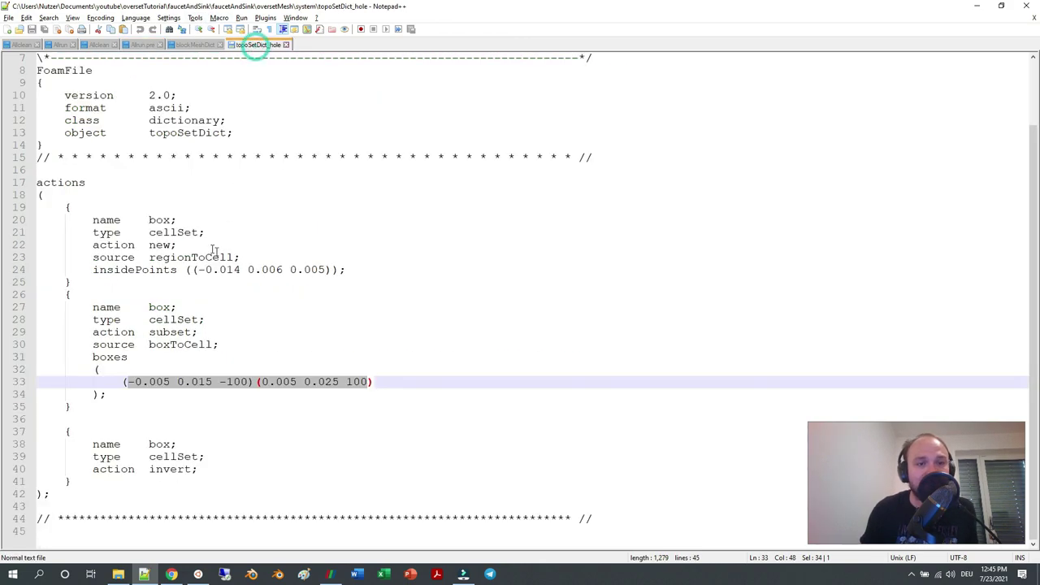
double_click(164, 220)
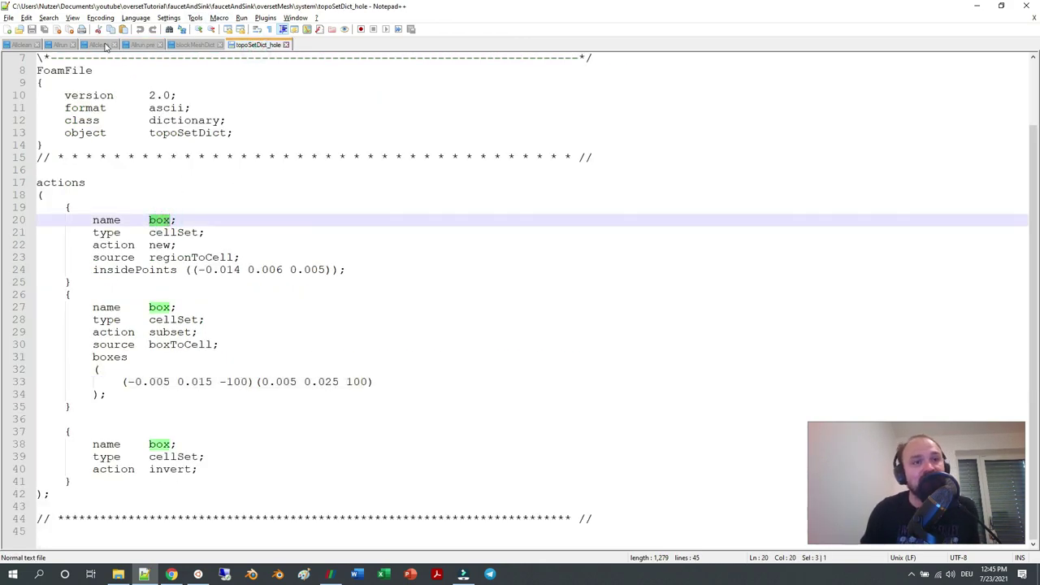
click(143, 45)
double_click(188, 245)
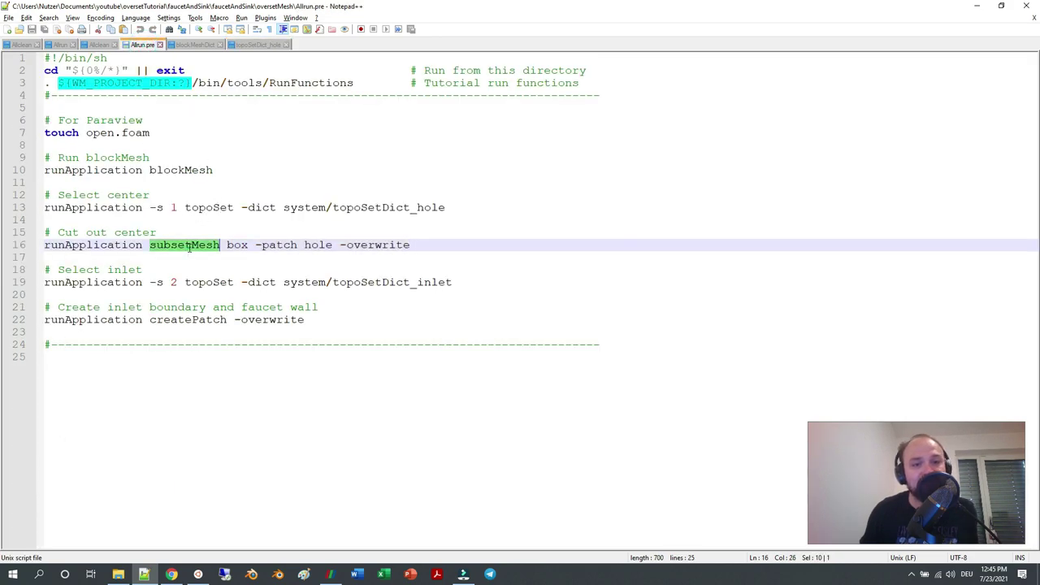
double_click(237, 244)
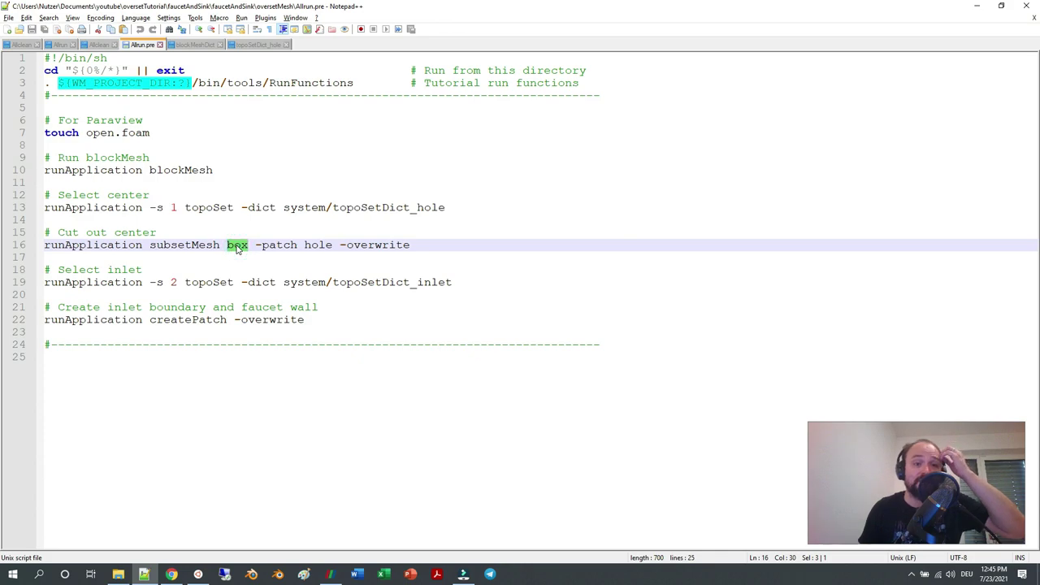
click(256, 45)
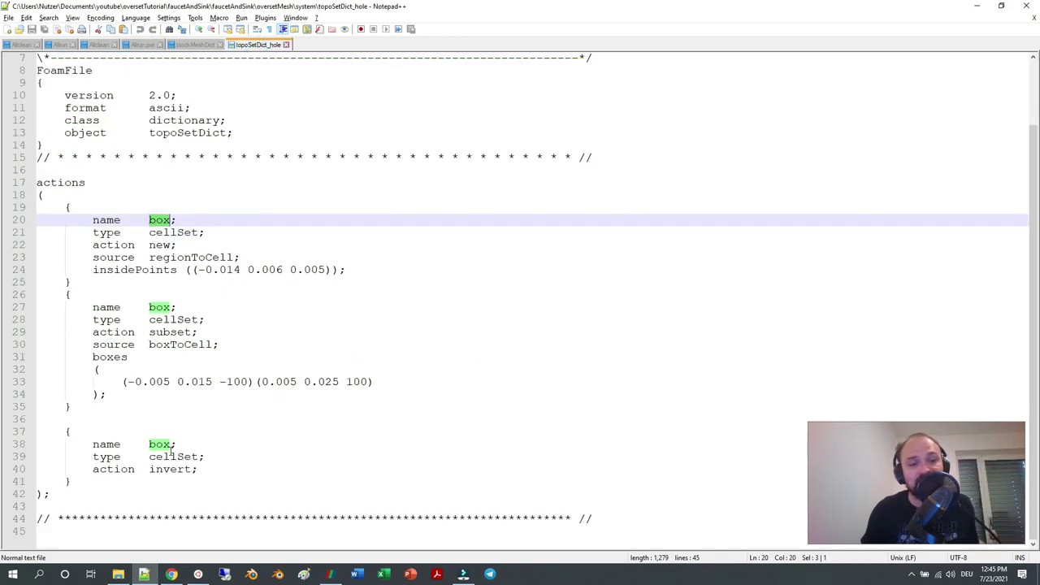
double_click(162, 444)
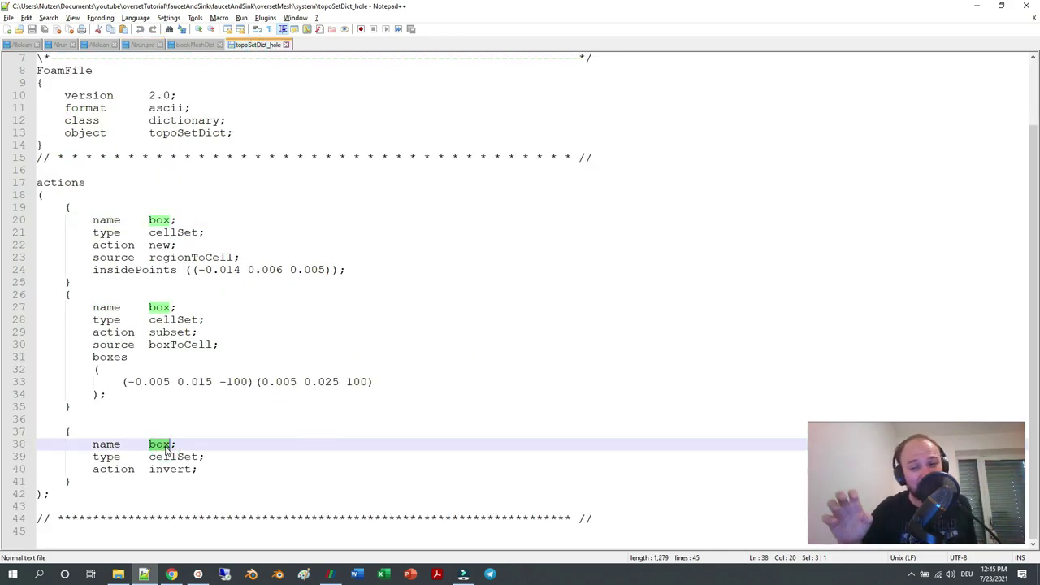
Examine the -patch hole option in Allrun.pre and the matching hole boundary definition in blockMeshDict.
click(143, 45)
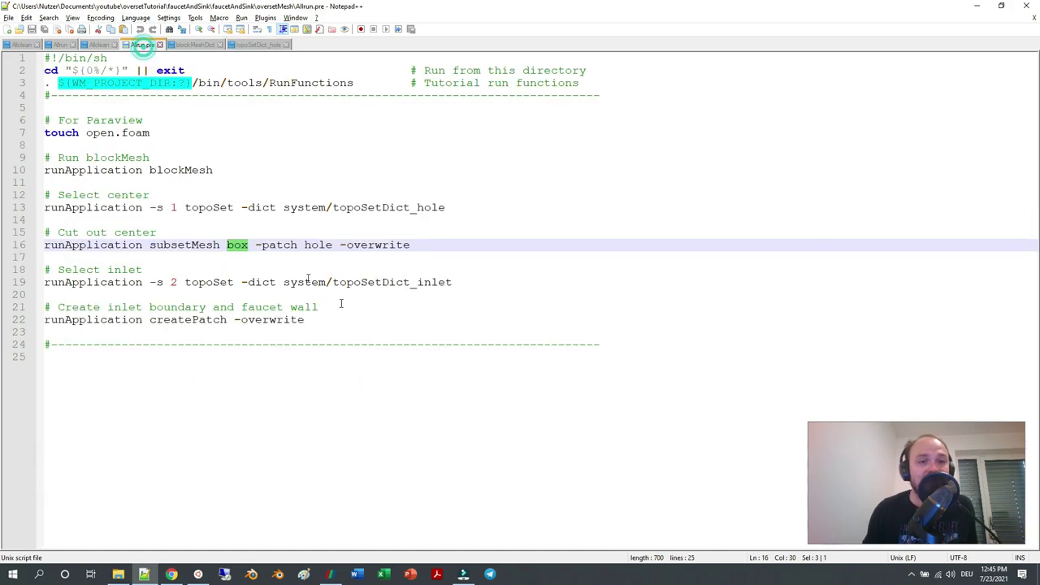
drag(257, 245, 329, 247)
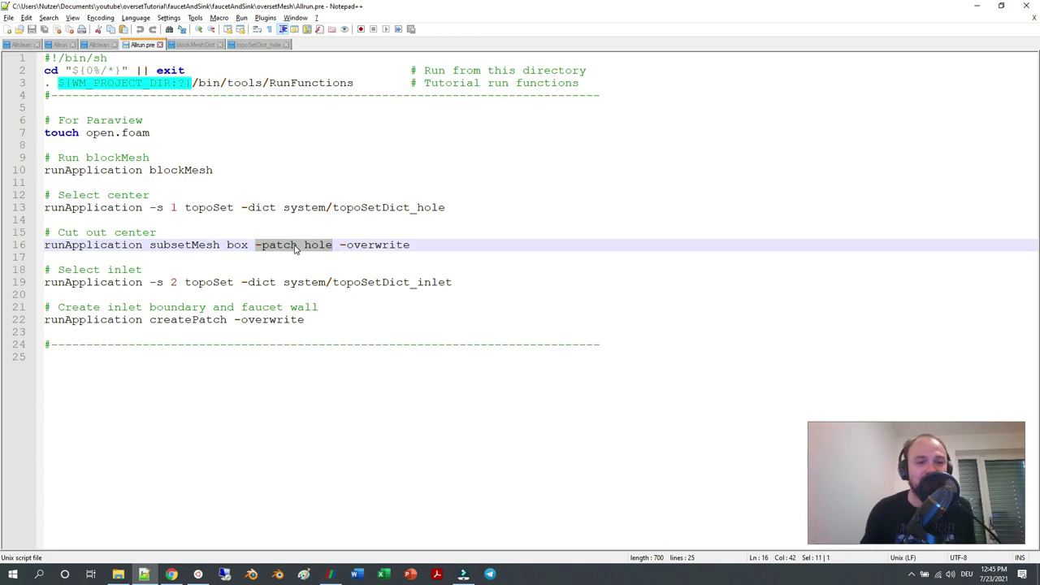
click(203, 46)
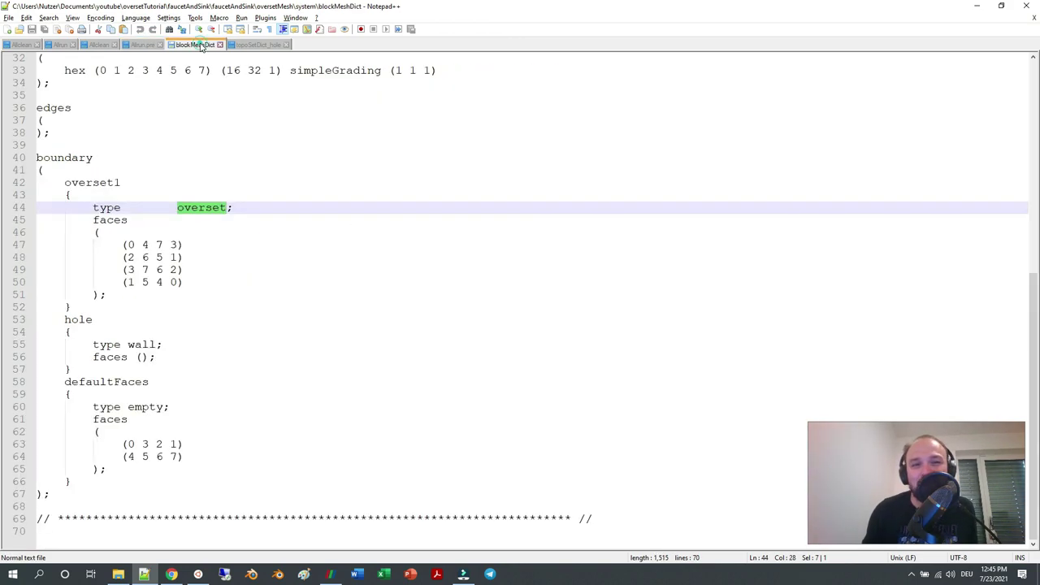
double_click(79, 318)
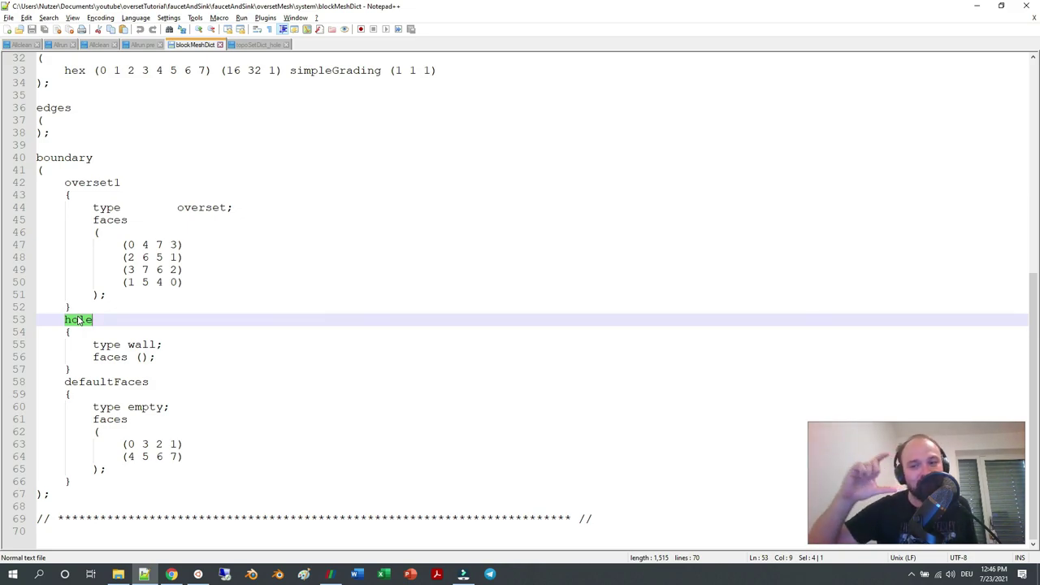
Copy subsetMesh box -patch hole -overwrite from Allrun.pre, run it in the Ubuntu terminal, and check the reported cell subset.
click(141, 46)
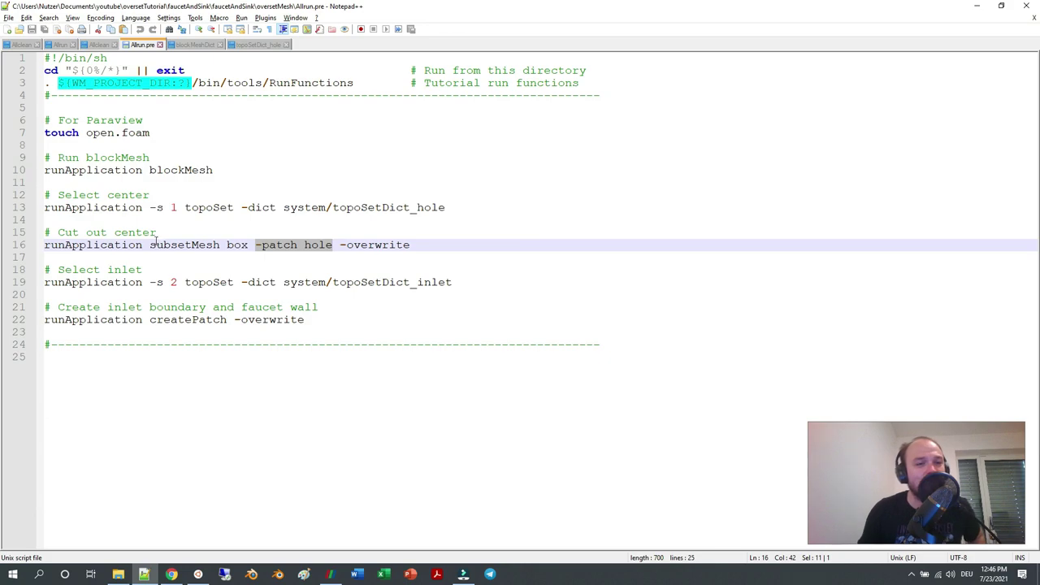
mouse_move(150, 245)
mouse_down()
mouse_move(413, 244)
mouse_move(158, 244)
mouse_up()
click(382, 254)
right_click(382, 254)
click(395, 242)
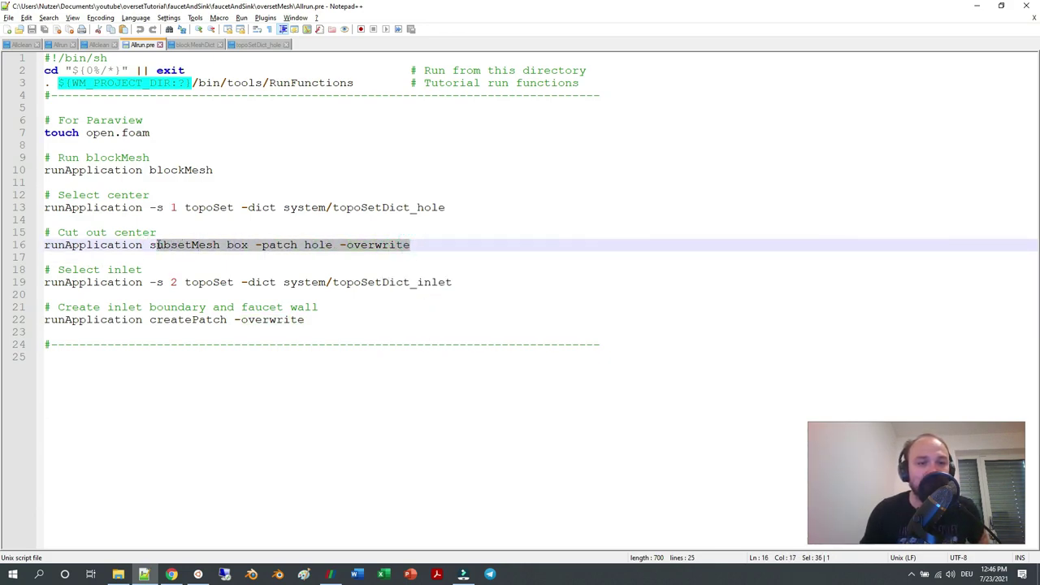
right_click(172, 250)
click(205, 262)
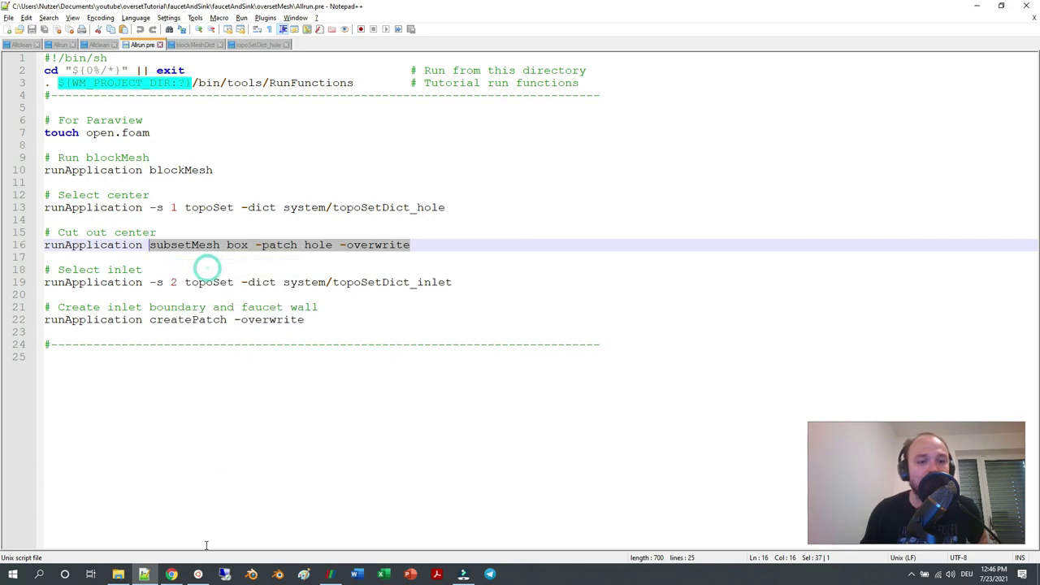
key(alt+Tab)
click(308, 458)
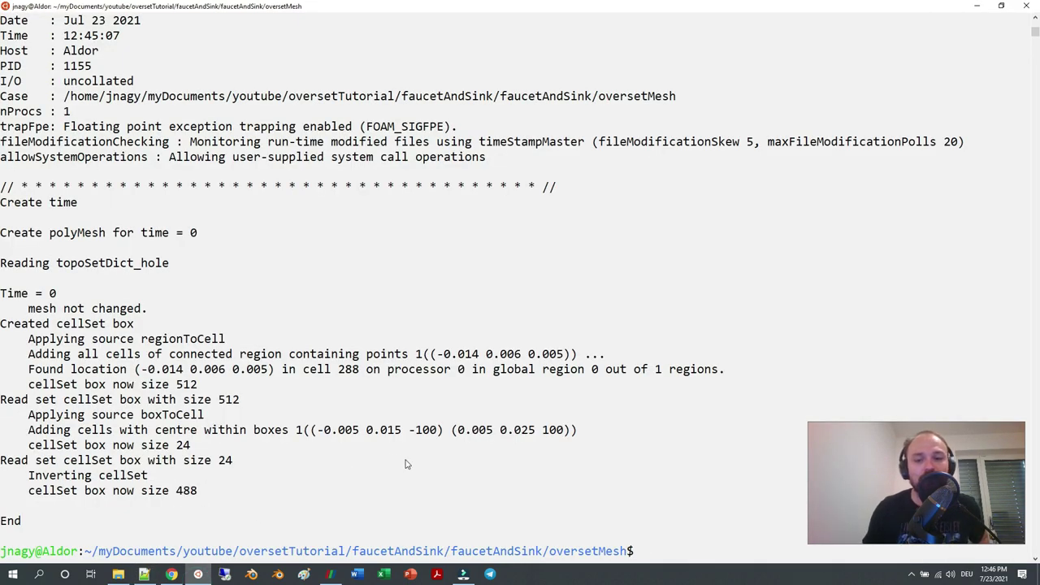
click(144, 573)
right_click(204, 251)
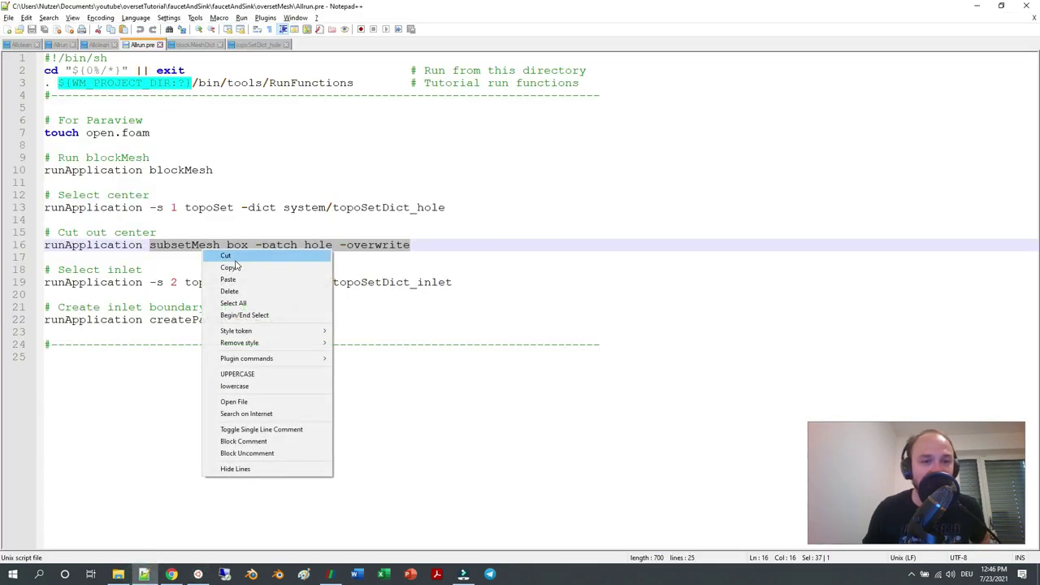
click(233, 272)
key(alt+Tab)
right_click(406, 359)
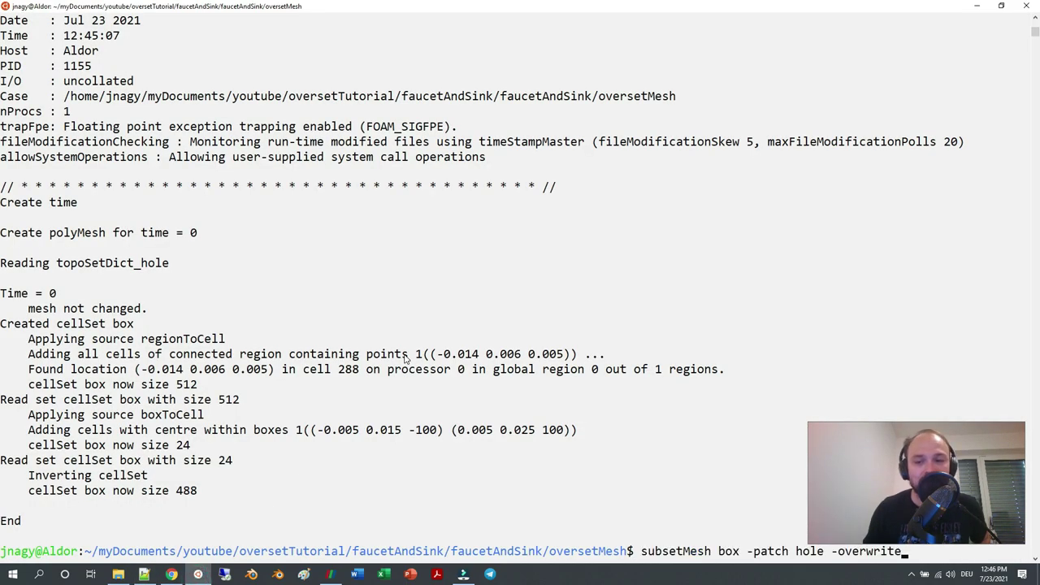
key(Return)
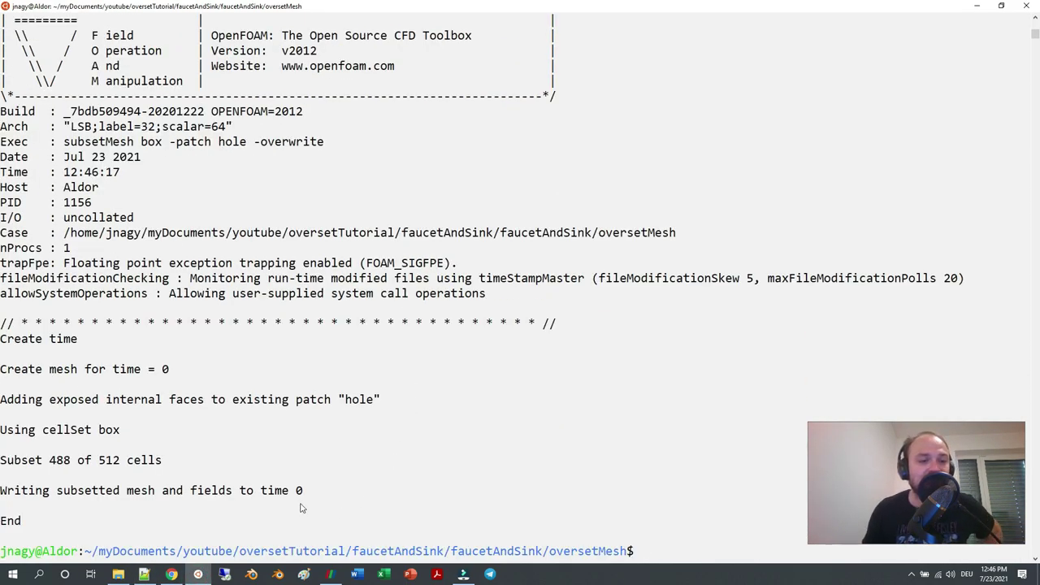
drag(2, 464, 70, 464)
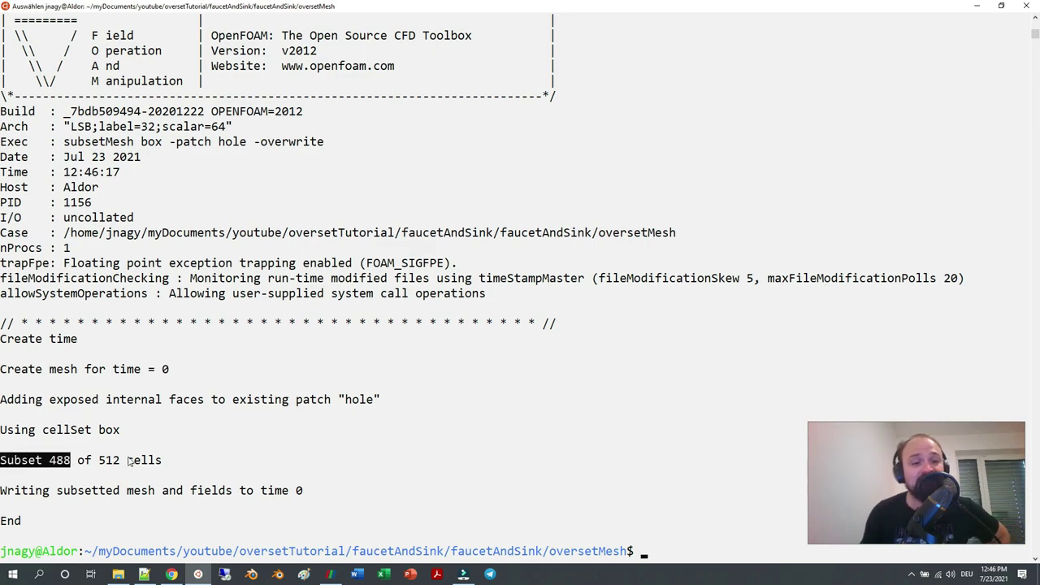
Delete the Slice filter in ParaView, refresh open.foam to load the cut mesh, and inspect the hole.
click(340, 574)
click(132, 285)
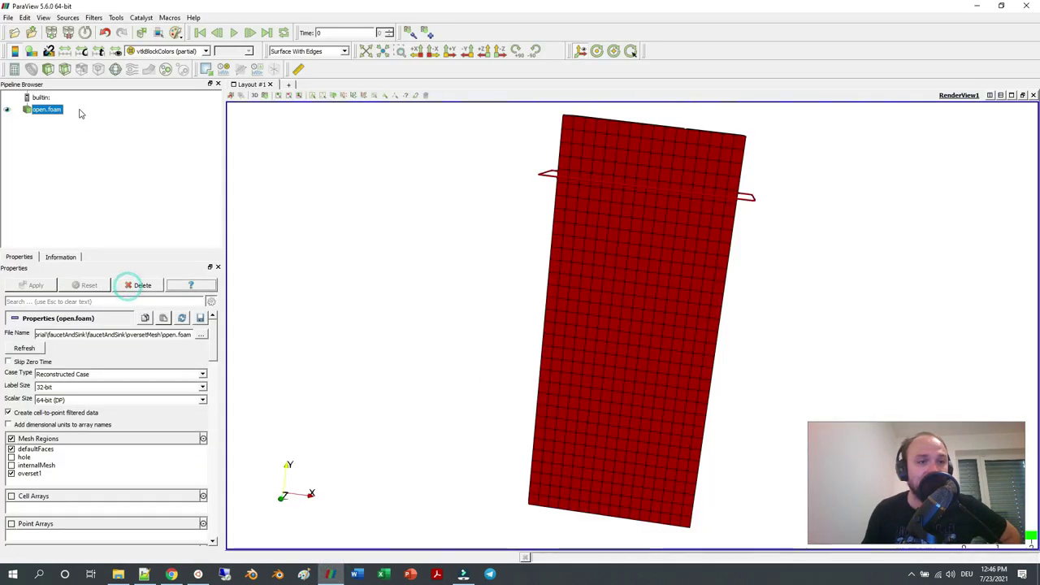
click(25, 347)
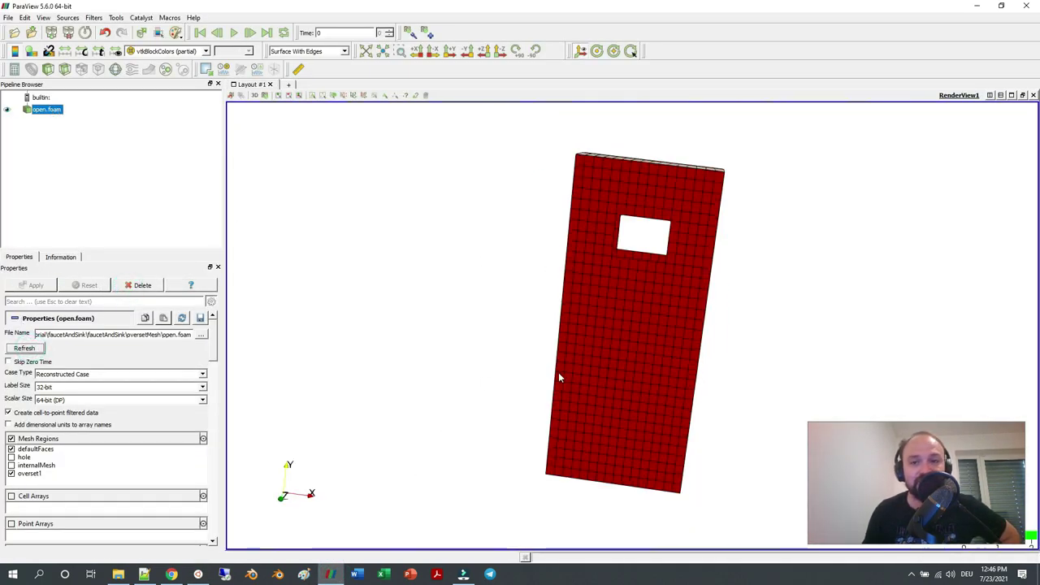
drag(586, 313, 577, 337)
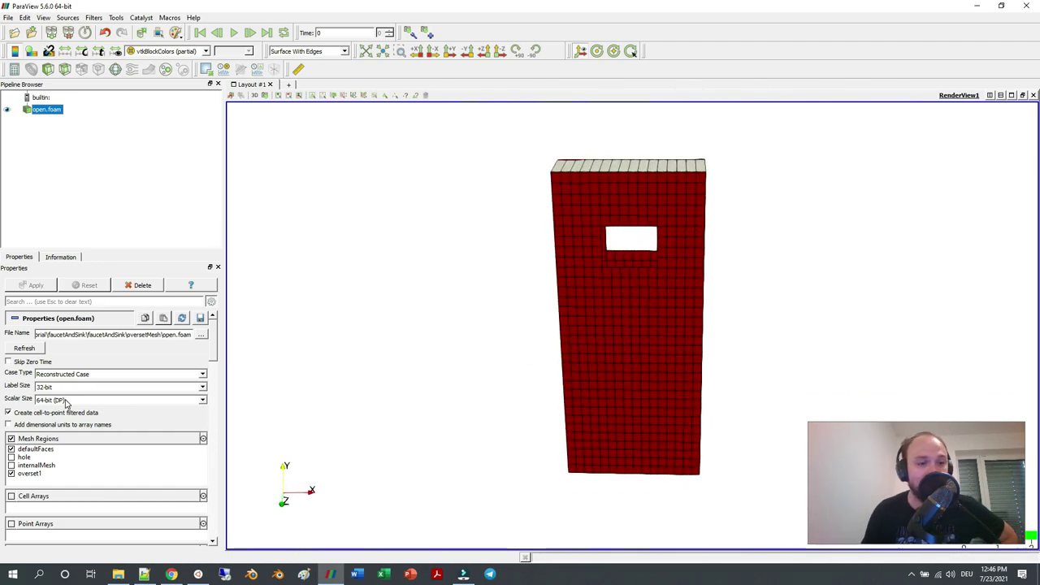
Include the hole patch in the displayed mesh regions of open.foam and inspect the walls of the cut-out from several angles.
click(11, 458)
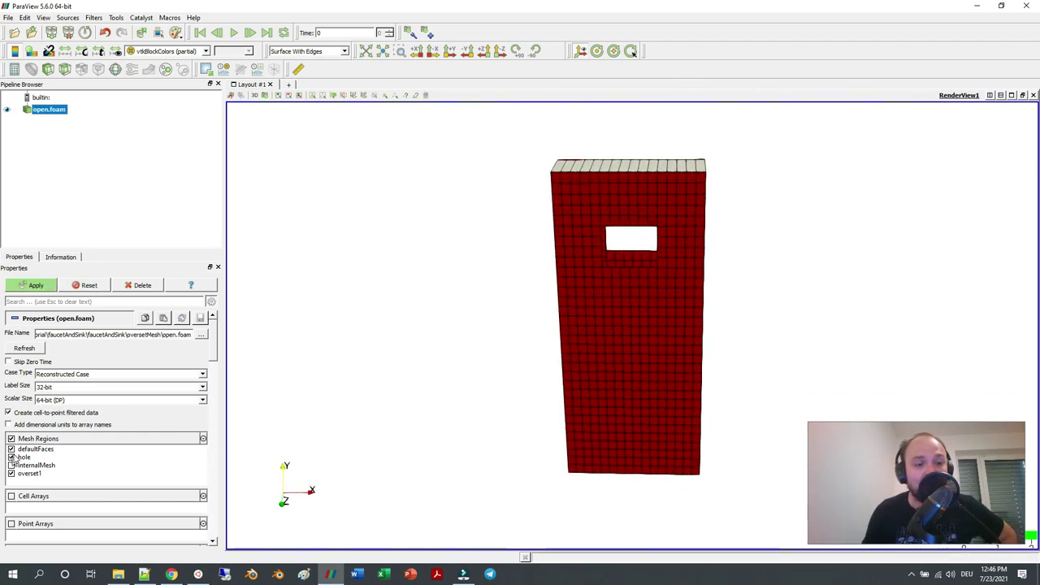
click(36, 286)
drag(403, 297, 536, 260)
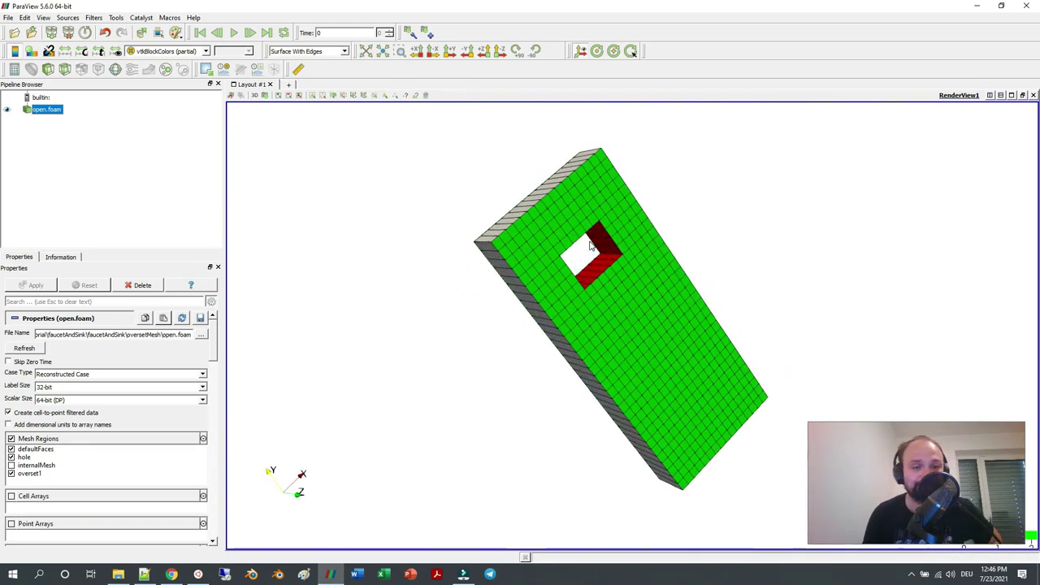
drag(590, 245, 641, 305)
drag(602, 332, 569, 295)
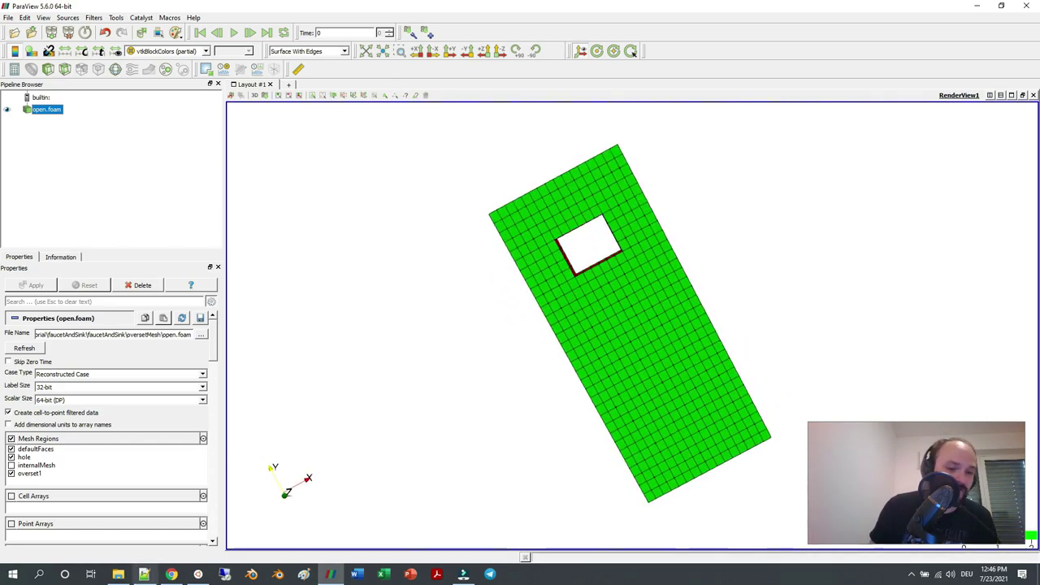
Switch to Allrun.pre in Notepad++ and examine the inlet topoSet line and the -s 1 and -s 2 options of both topoSet calls.
click(143, 574)
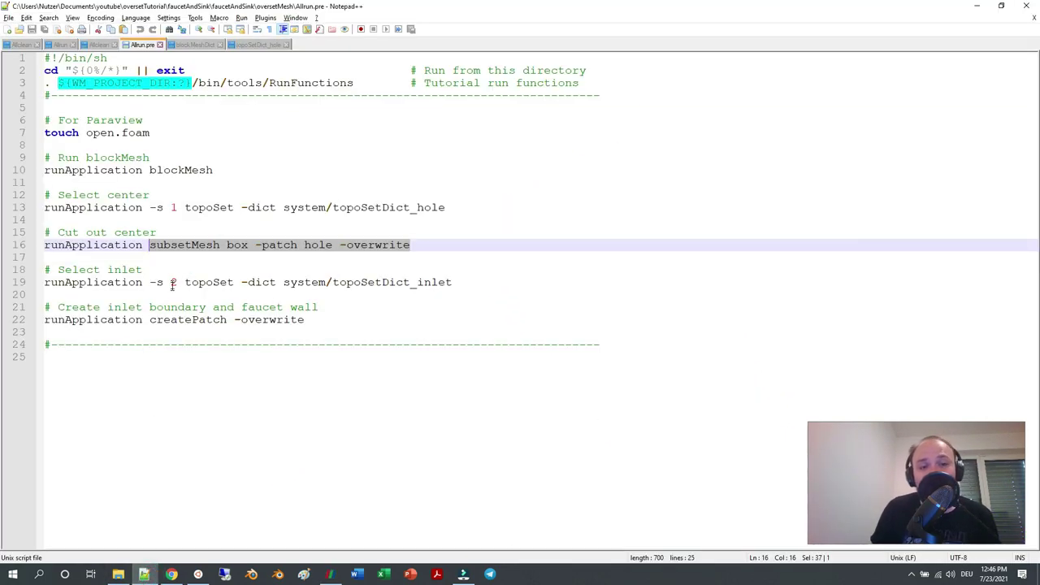
drag(185, 282, 468, 281)
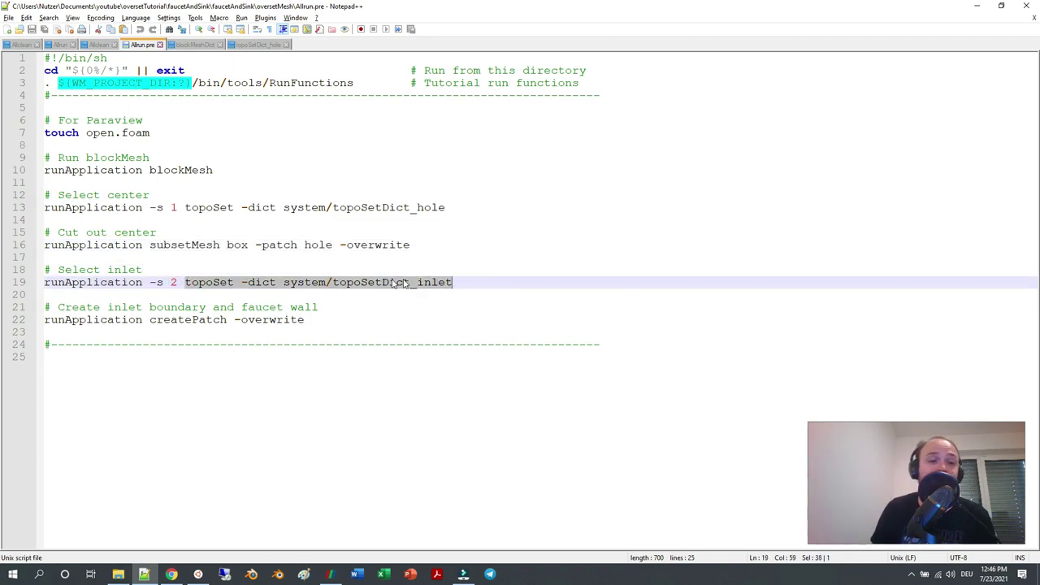
drag(151, 207, 186, 207)
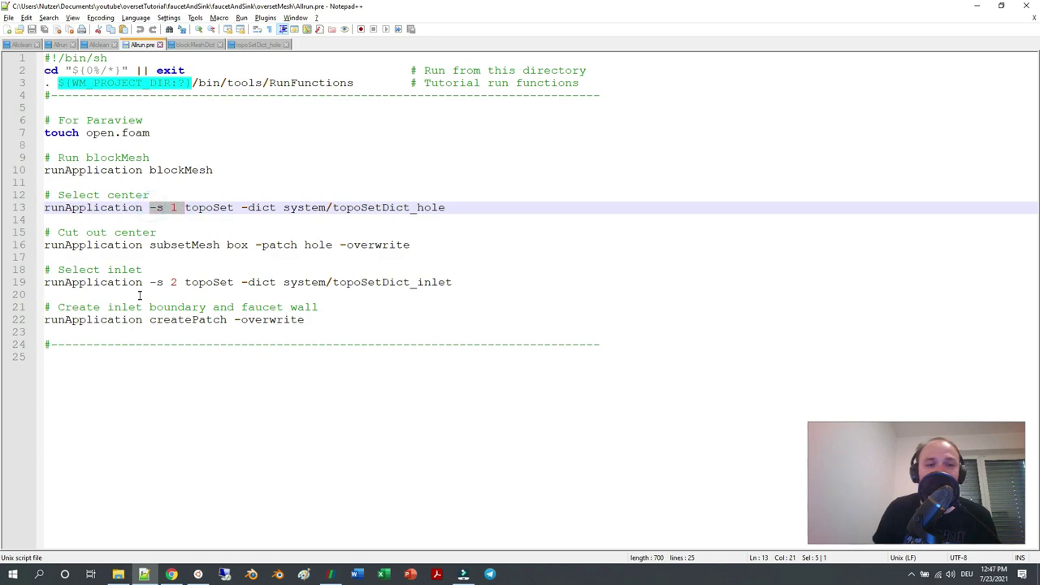
drag(151, 283, 172, 284)
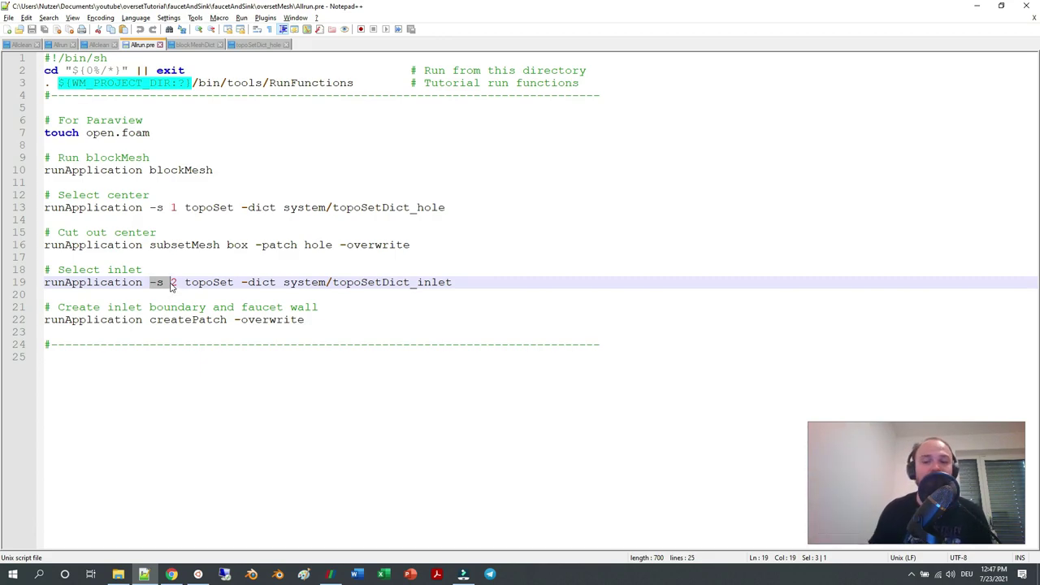
Copy topoSet -dict system/topoSetDict_inlet from Allrun.pre and run it in the Ubuntu terminal.
drag(172, 282, 471, 279)
right_click(437, 282)
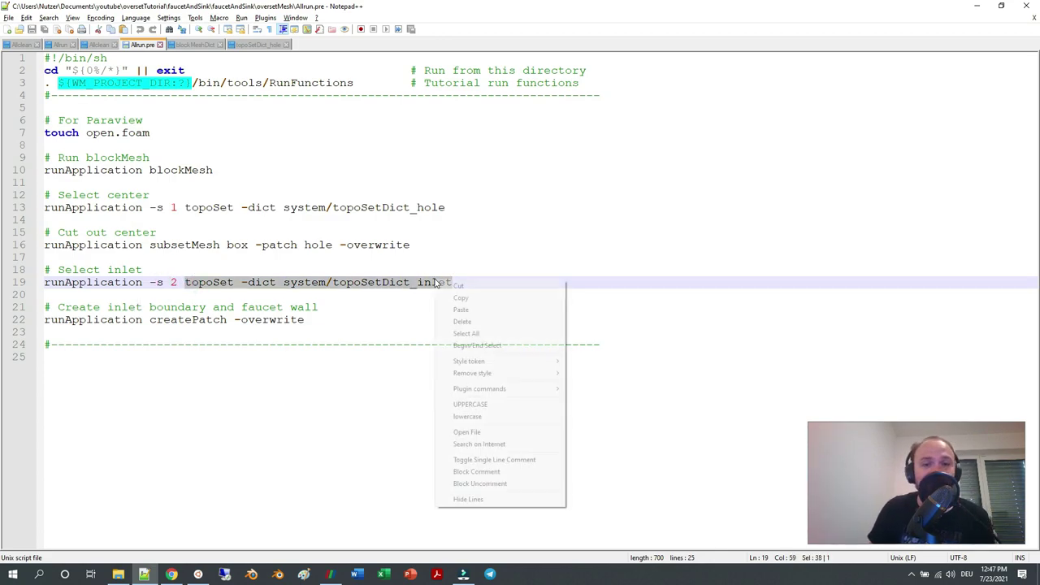
click(465, 297)
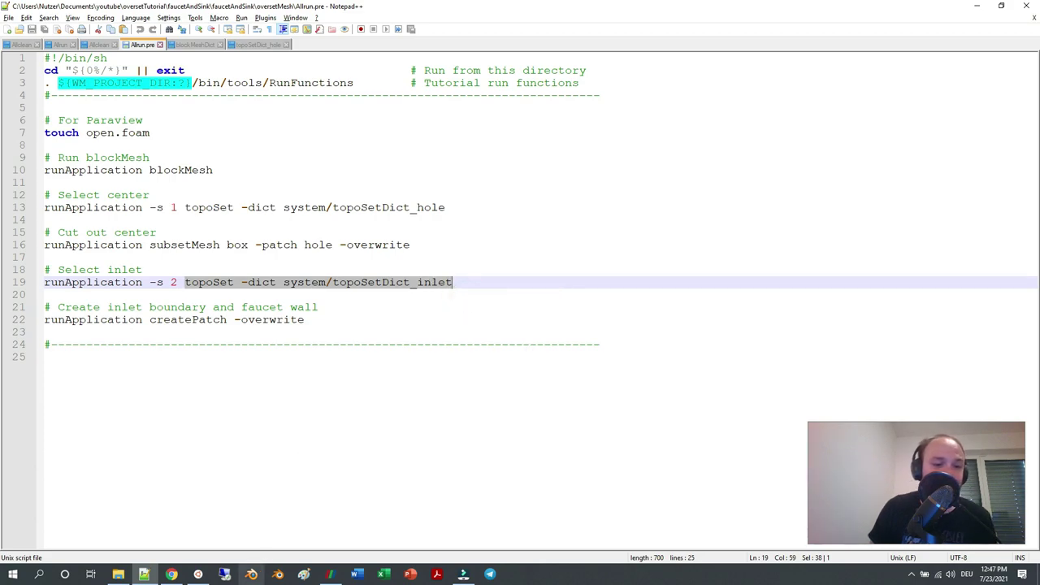
click(198, 574)
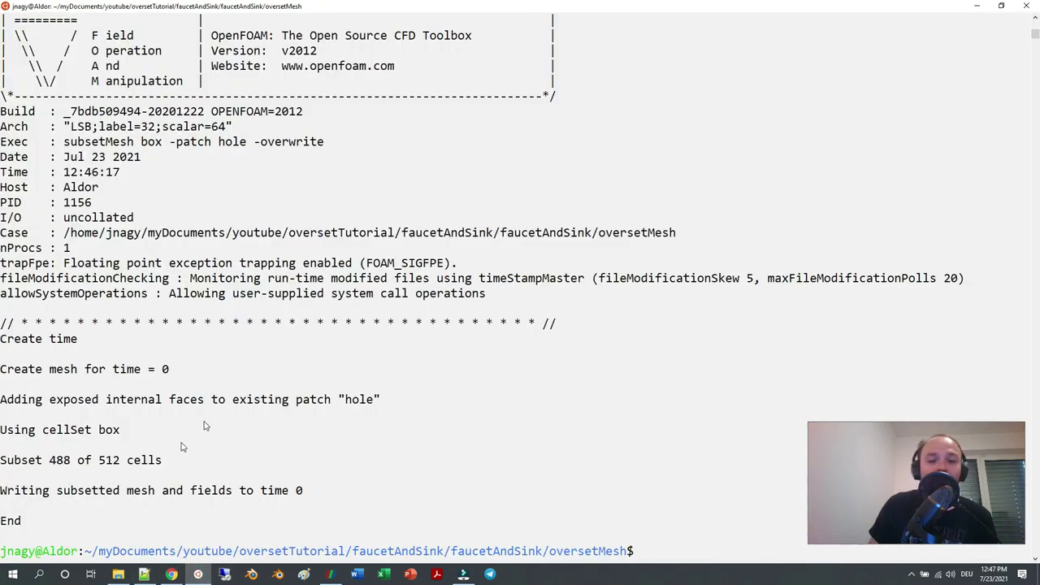
click(144, 574)
right_click(305, 282)
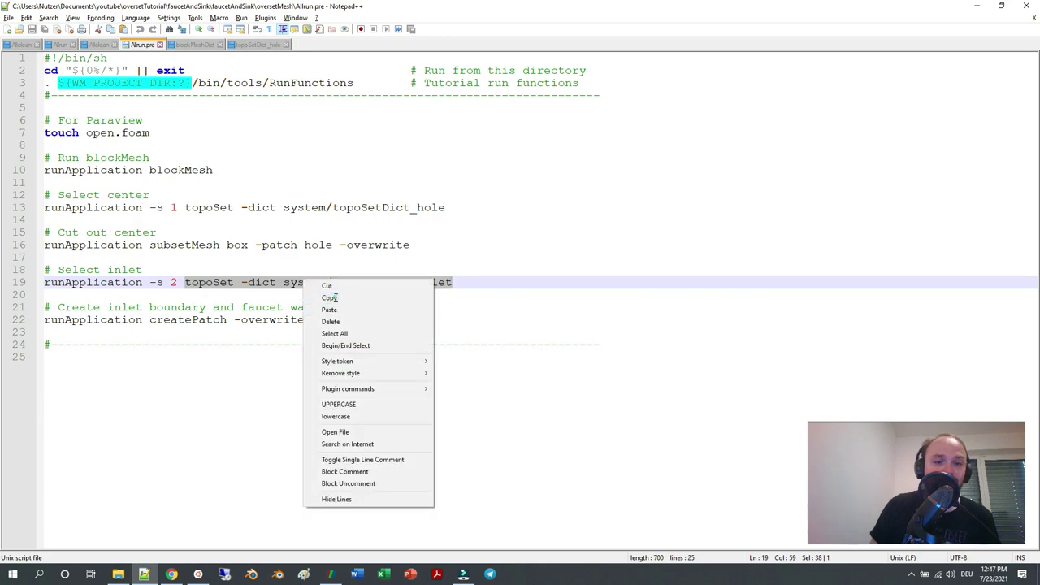
click(333, 301)
click(198, 574)
right_click(240, 465)
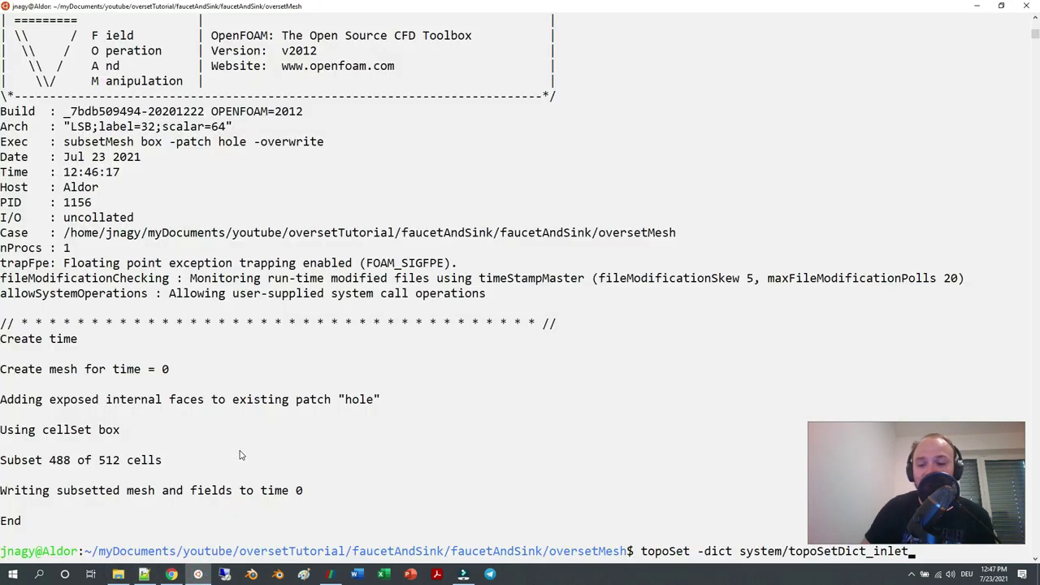
key(Return)
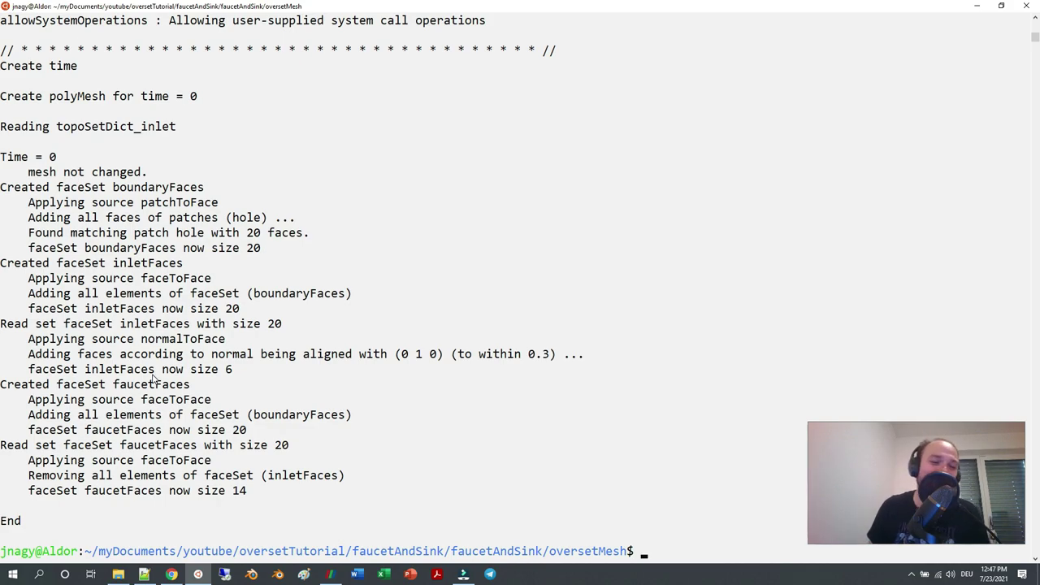
Switch to ParaView, refresh open.foam, and inspect the mesh around the hole.
click(330, 574)
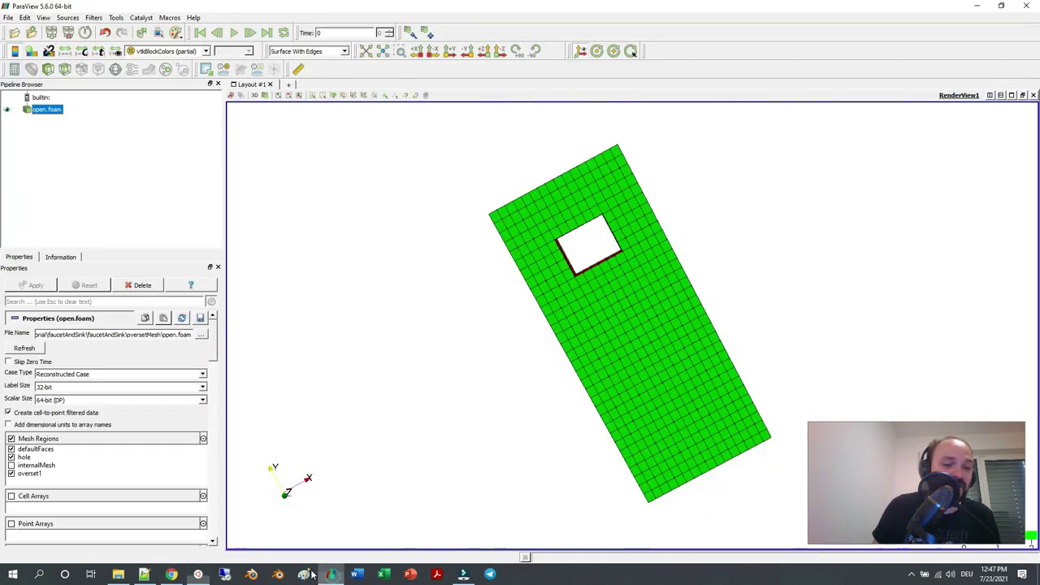
click(24, 348)
drag(436, 365, 423, 399)
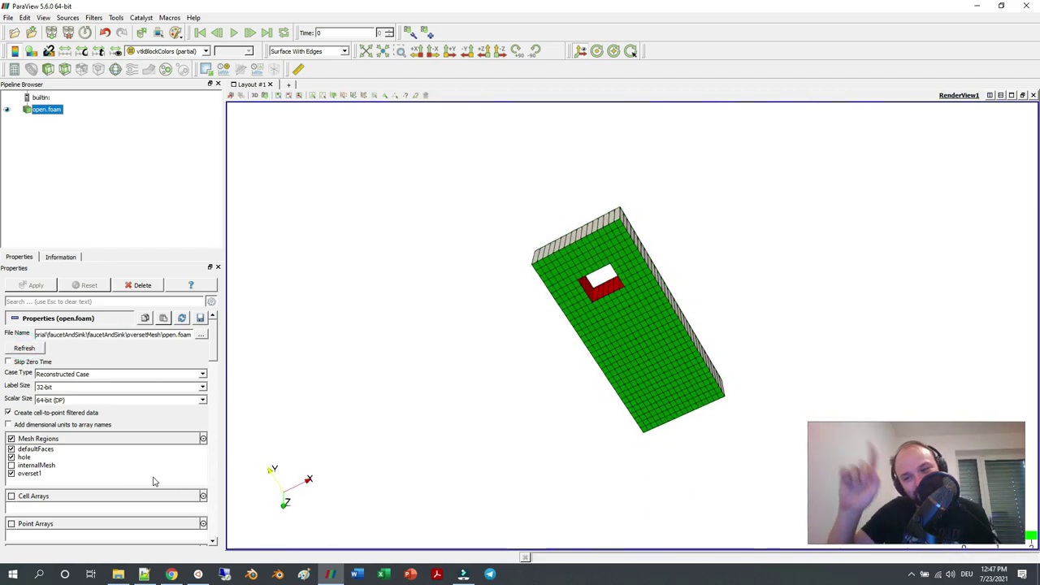
Open topoSetDict_inlet from the oversetMesh system folder in Notepad++.
click(144, 574)
click(250, 45)
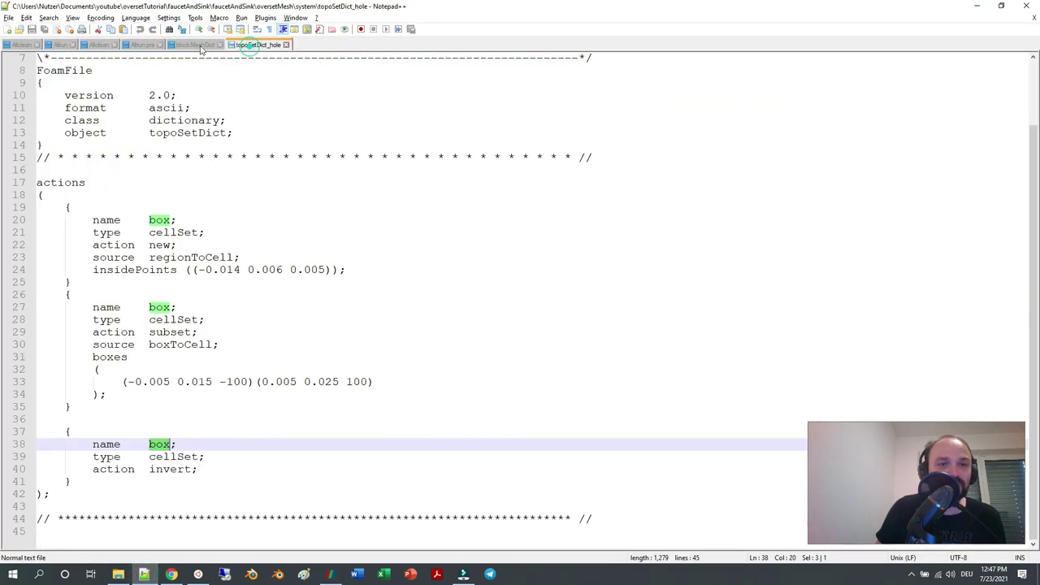
click(21, 30)
click(443, 276)
double_click(443, 276)
scroll(304, 291, down, 7)
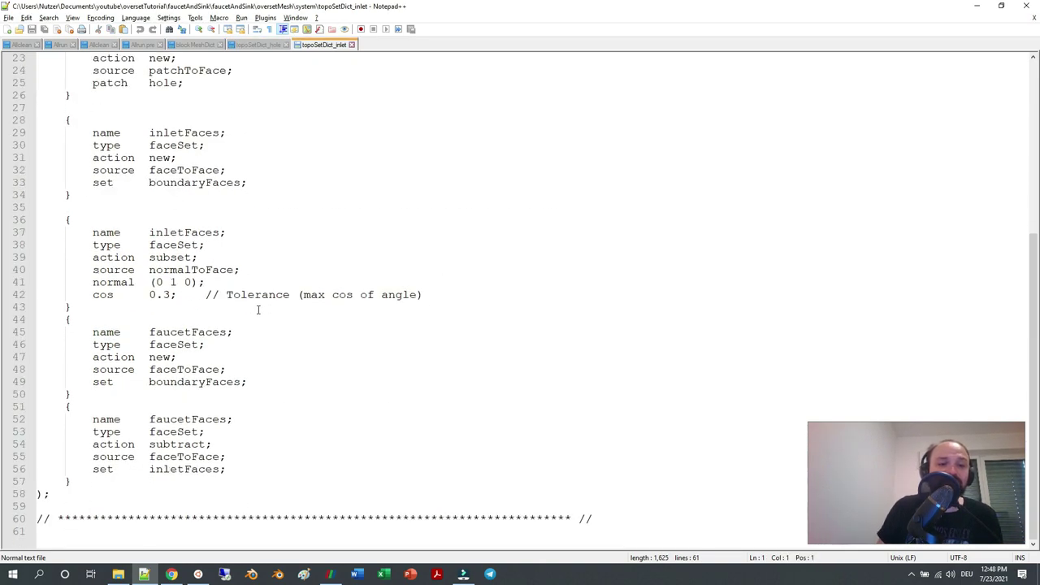
Look through the boundaryFaces, inletFaces and faucetFaces actions in topoSetDict_inlet.
scroll(223, 233, up, 4)
click(150, 295)
click(171, 419)
scroll(171, 420, down, 4)
click(163, 358)
click(169, 436)
scroll(274, 226, up, 6)
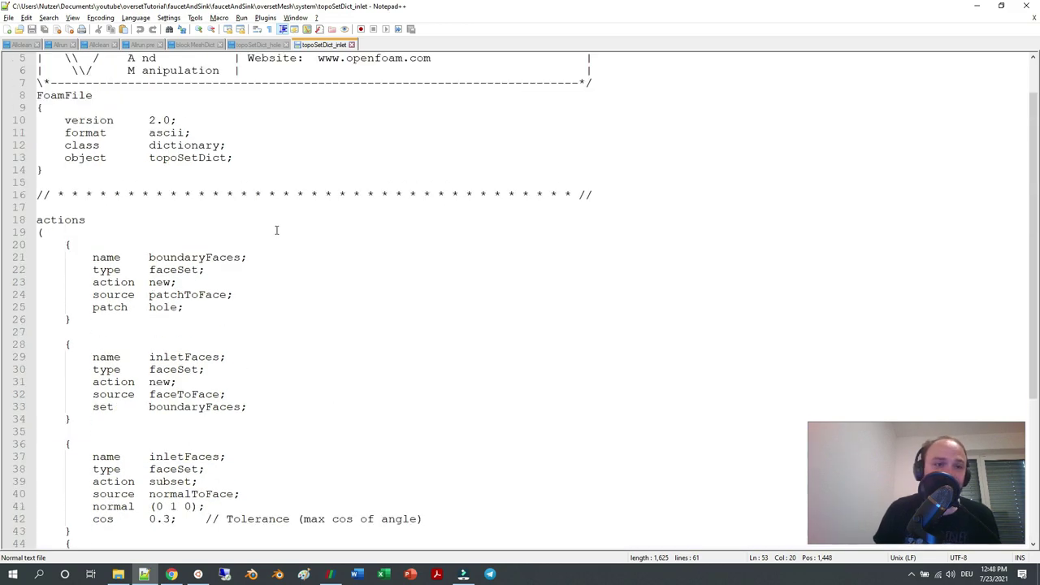
Examine the boundaryFaces action with its patchToFace source and hole patch, and compare it with the hole in ParaView.
double_click(234, 257)
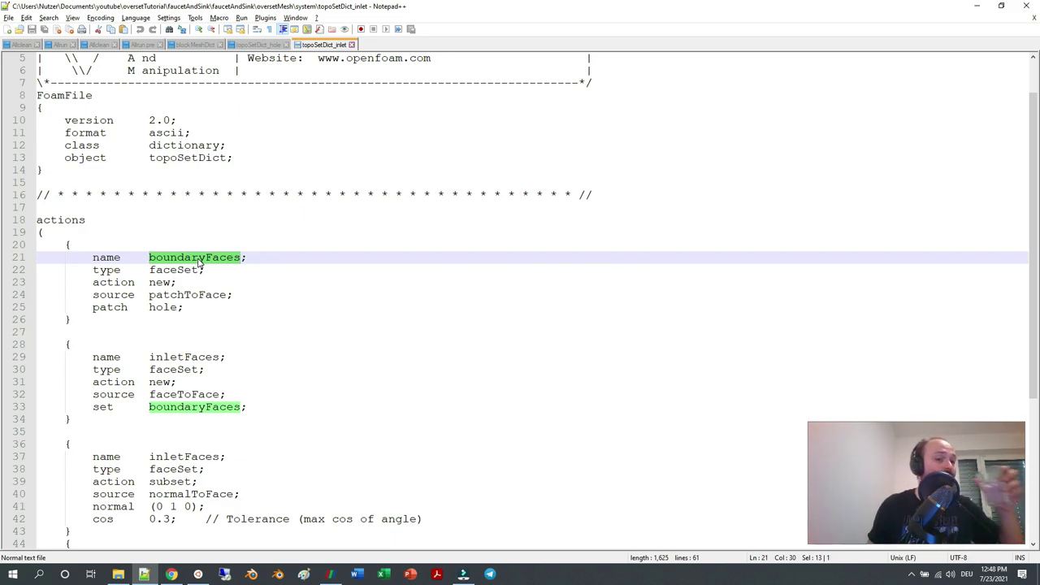
double_click(191, 296)
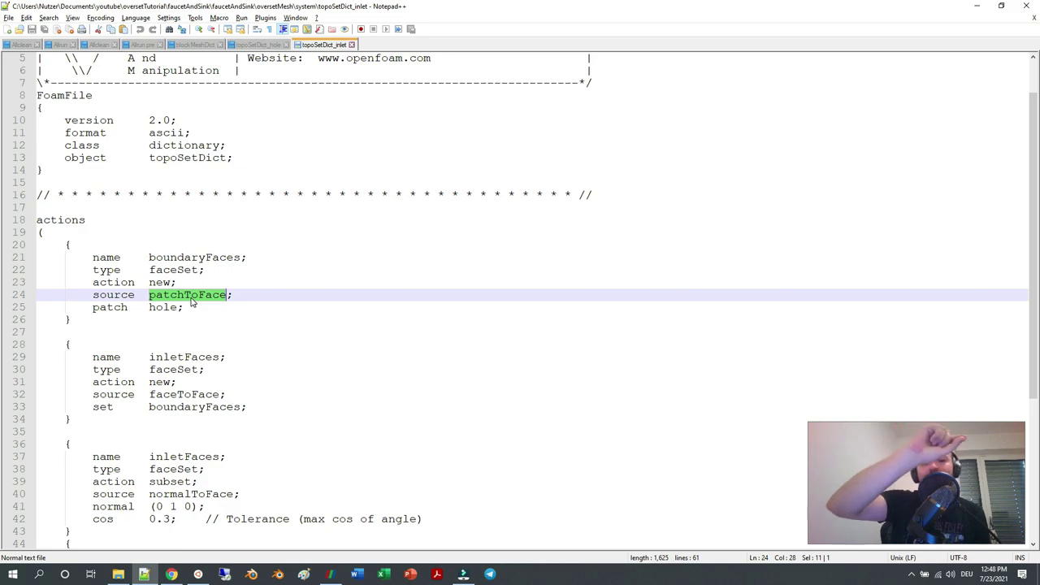
click(173, 314)
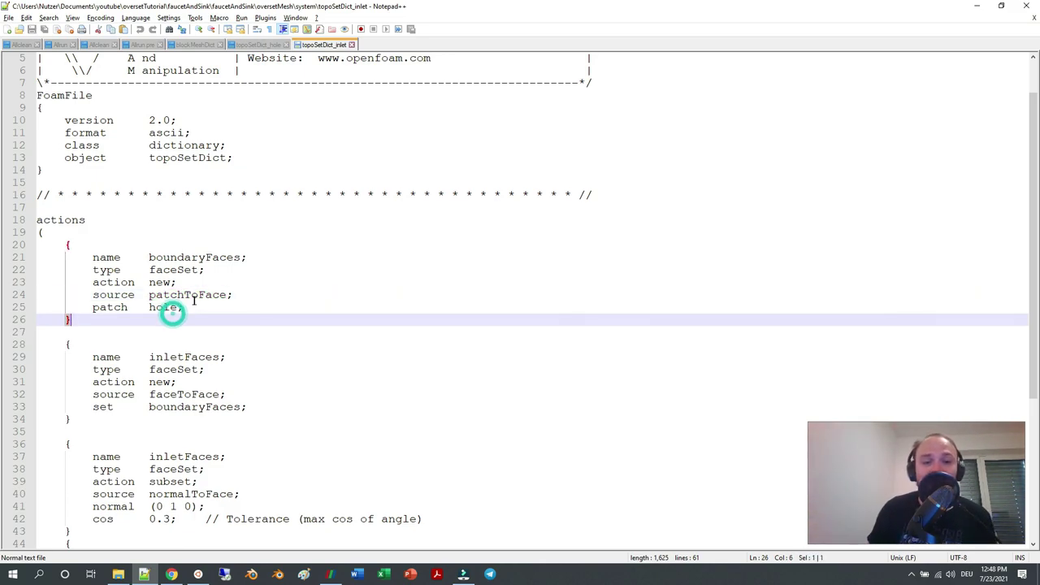
double_click(163, 307)
click(331, 575)
drag(487, 406, 619, 328)
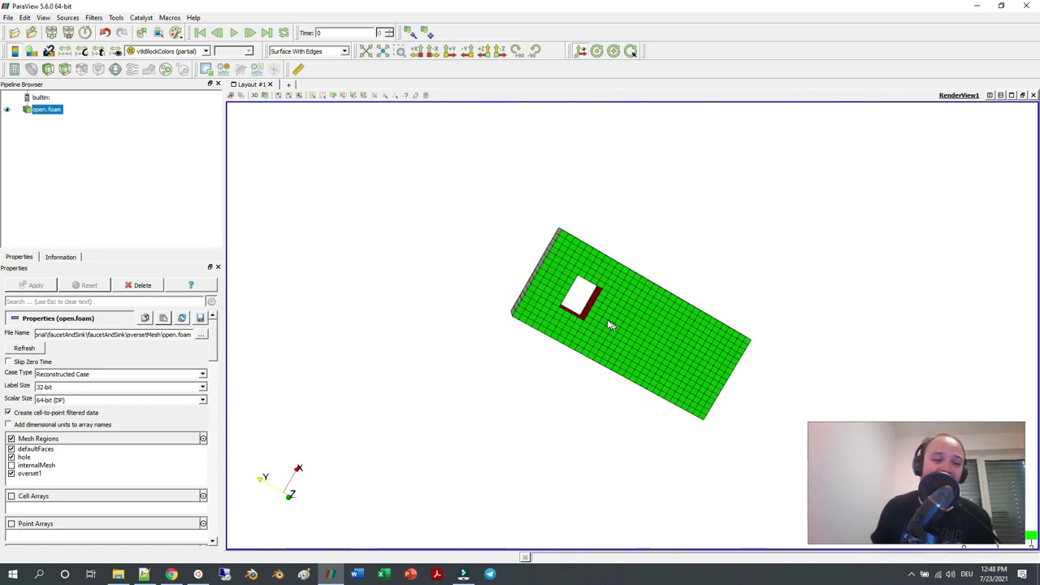
click(144, 574)
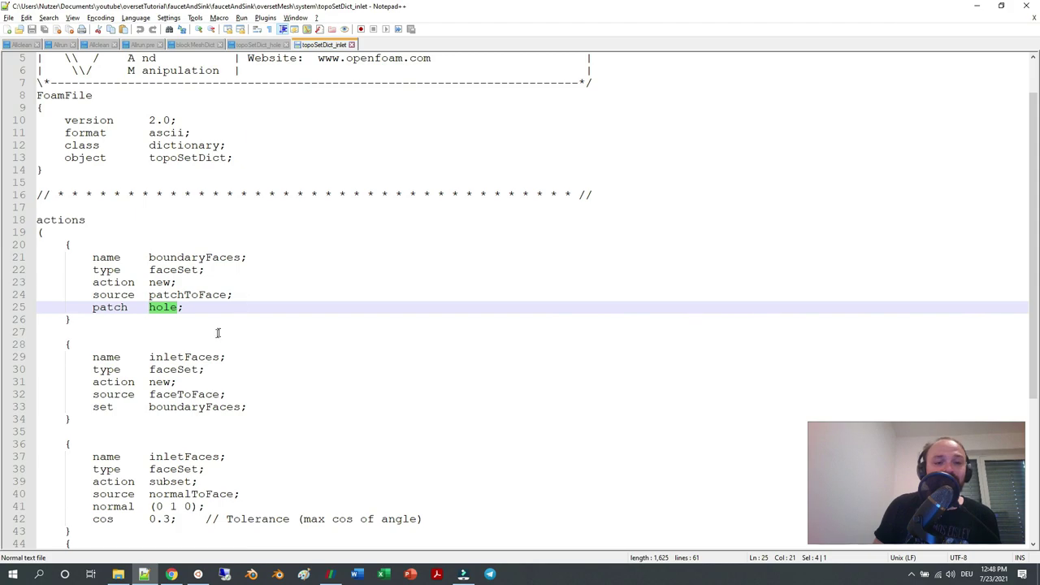
Examine the new inletFaces faceSet in topoSetDict_inlet and its boundaryFaces source set.
scroll(218, 332, down, 2)
double_click(186, 282)
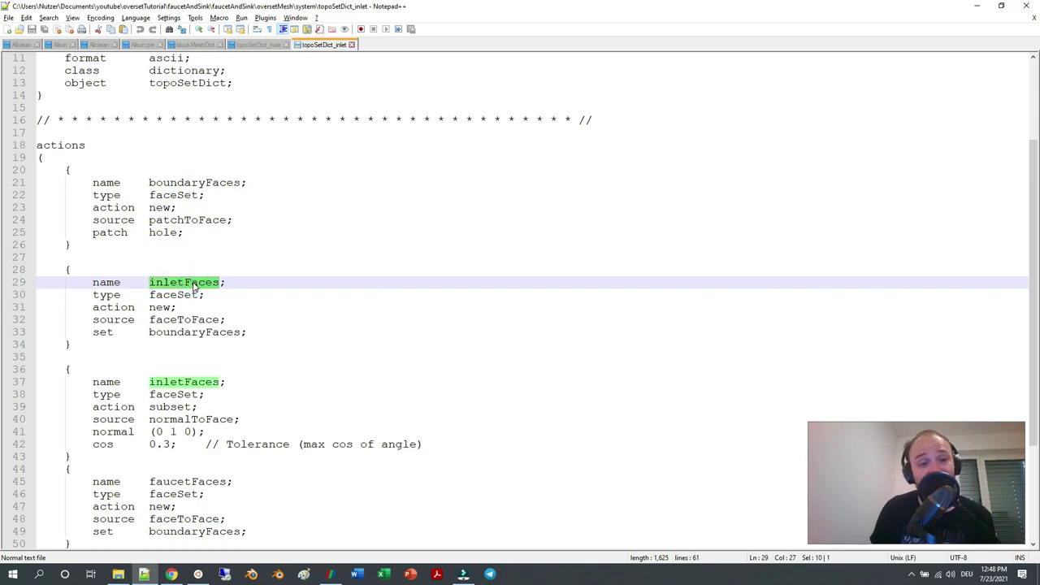
double_click(174, 333)
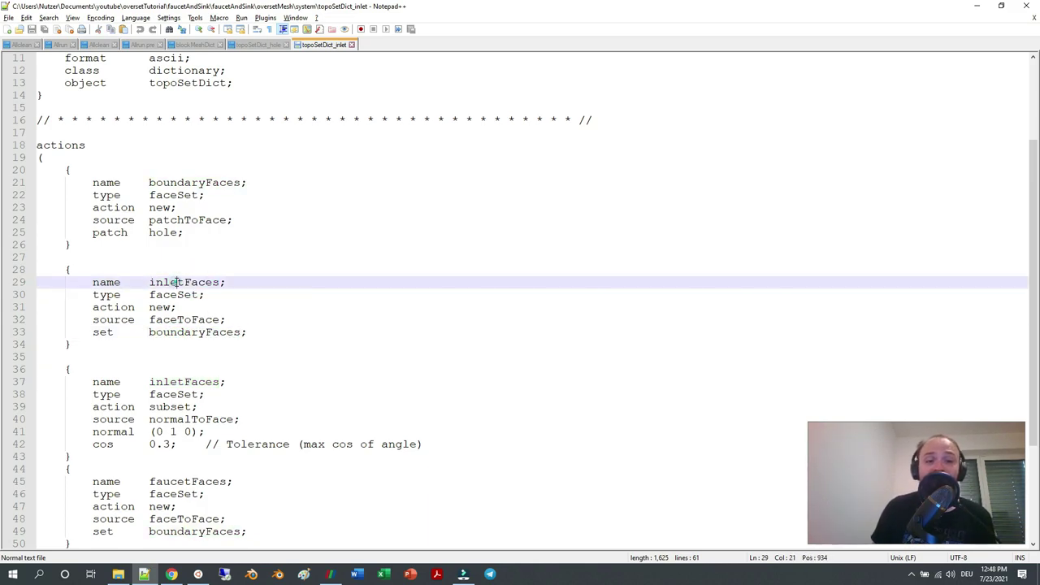
double_click(176, 283)
Examine the subset action and normalToFace source of the second inletFaces entry in topoSetDict_inlet.
scroll(196, 407, down, 2)
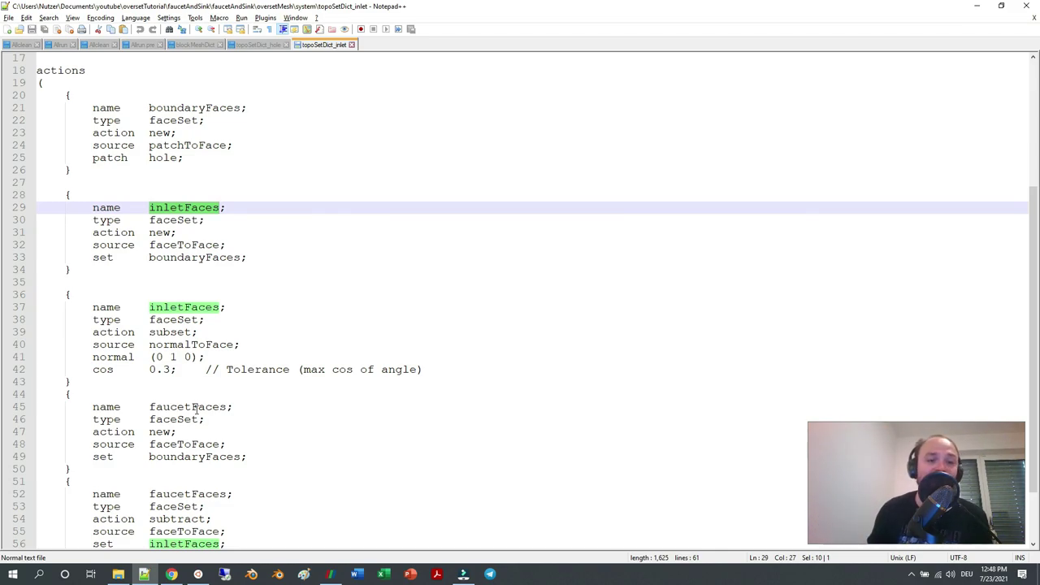
click(177, 330)
double_click(174, 332)
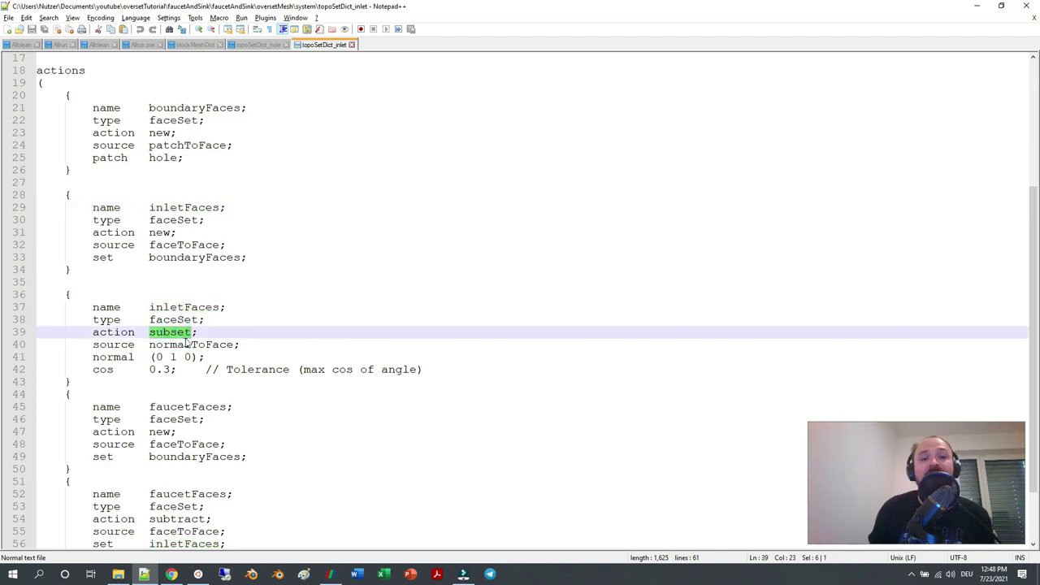
click(186, 345)
double_click(186, 345)
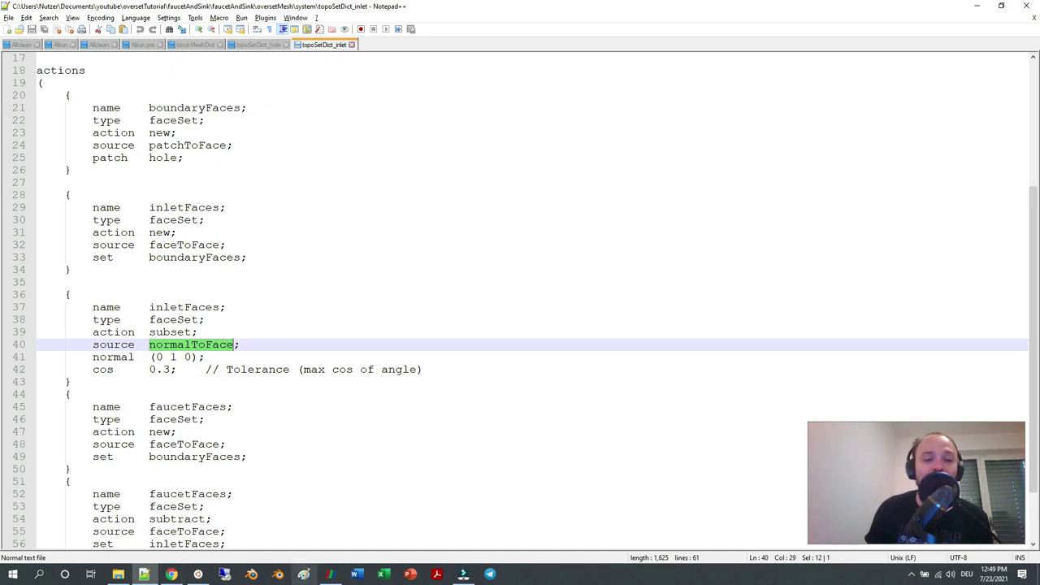
Switch to ParaView, display only the hole mesh region of open.foam, and inspect the orientation of its faces.
click(330, 574)
drag(526, 382, 425, 399)
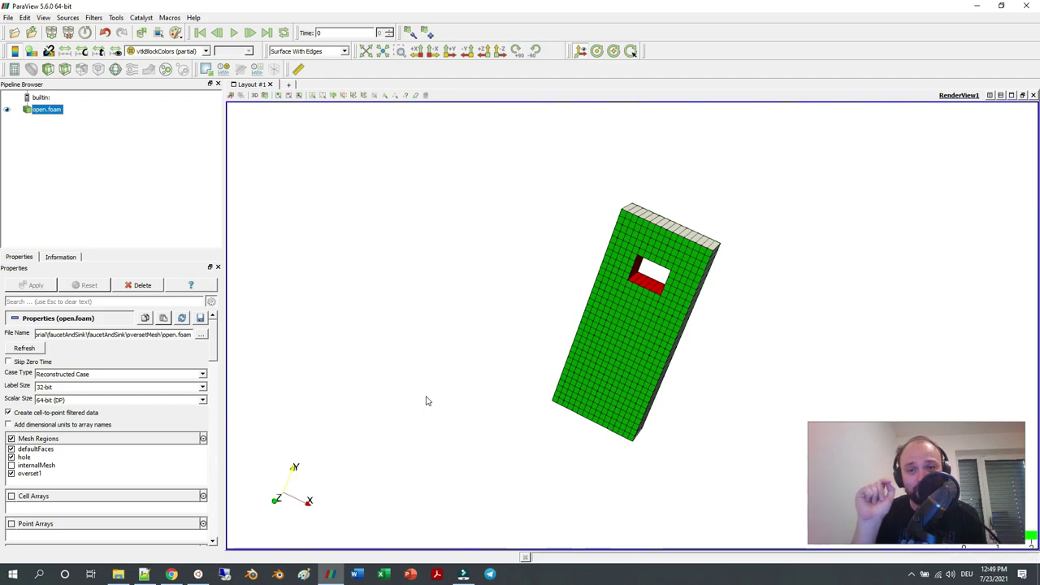
drag(447, 396, 476, 332)
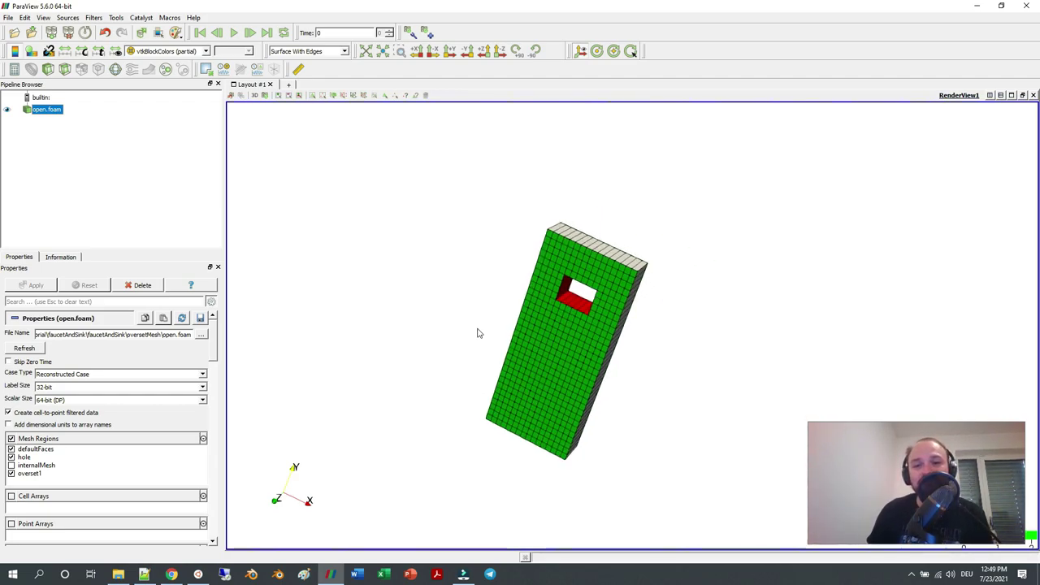
scroll(494, 304, up, 5)
drag(584, 333, 512, 325)
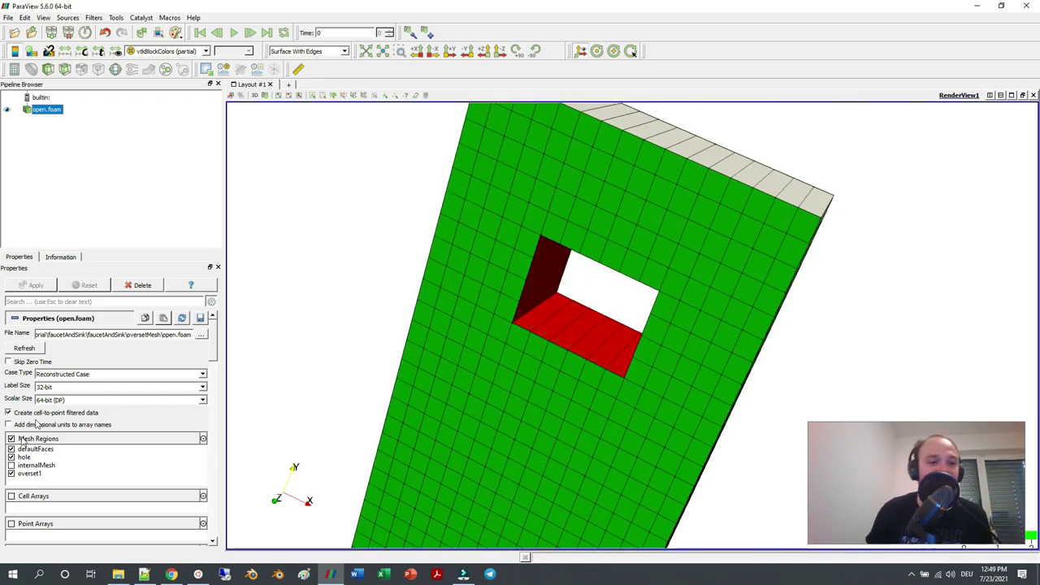
click(11, 457)
click(11, 448)
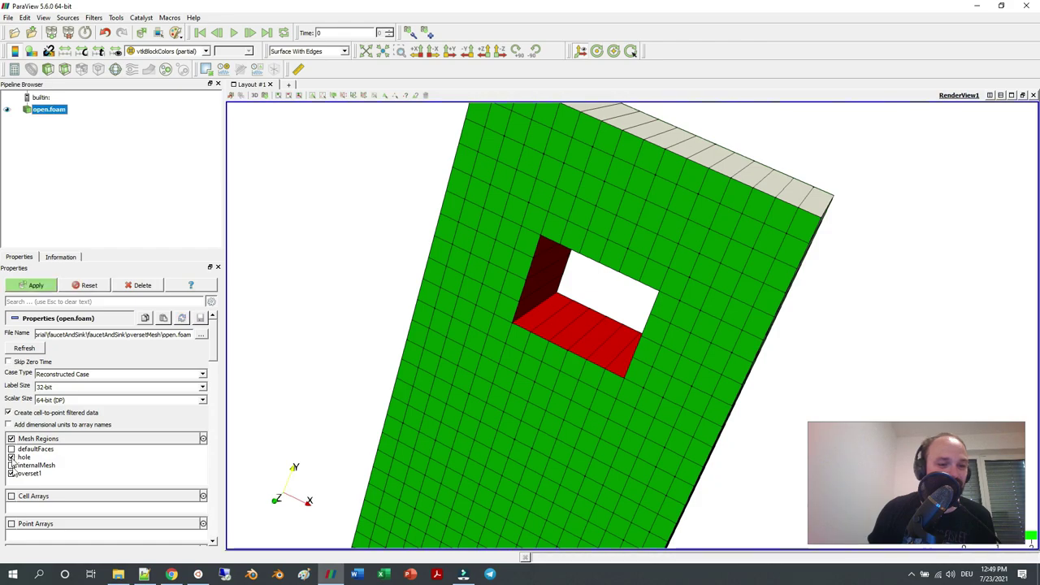
click(35, 285)
drag(588, 301, 604, 368)
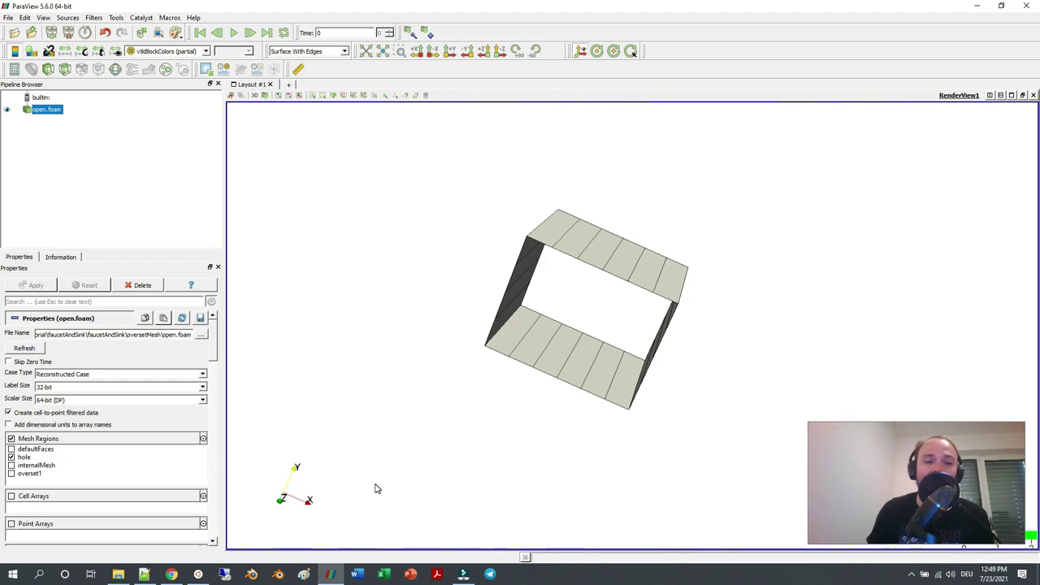
Examine the normal (0 1 0) and cos tolerance of the inletFaces subset in topoSetDict_inlet, comparing them with the hole in ParaView.
click(143, 574)
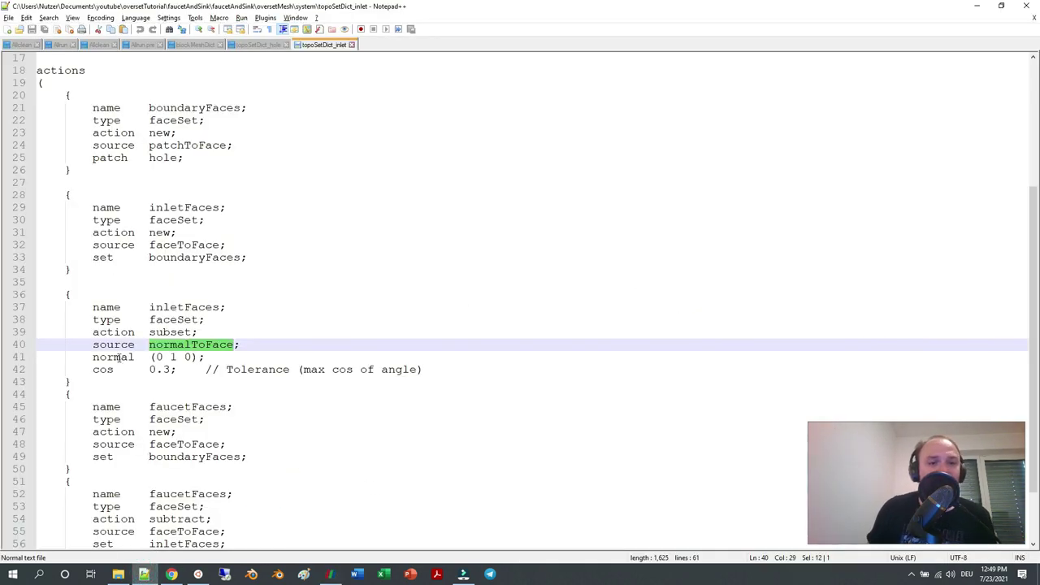
double_click(257, 370)
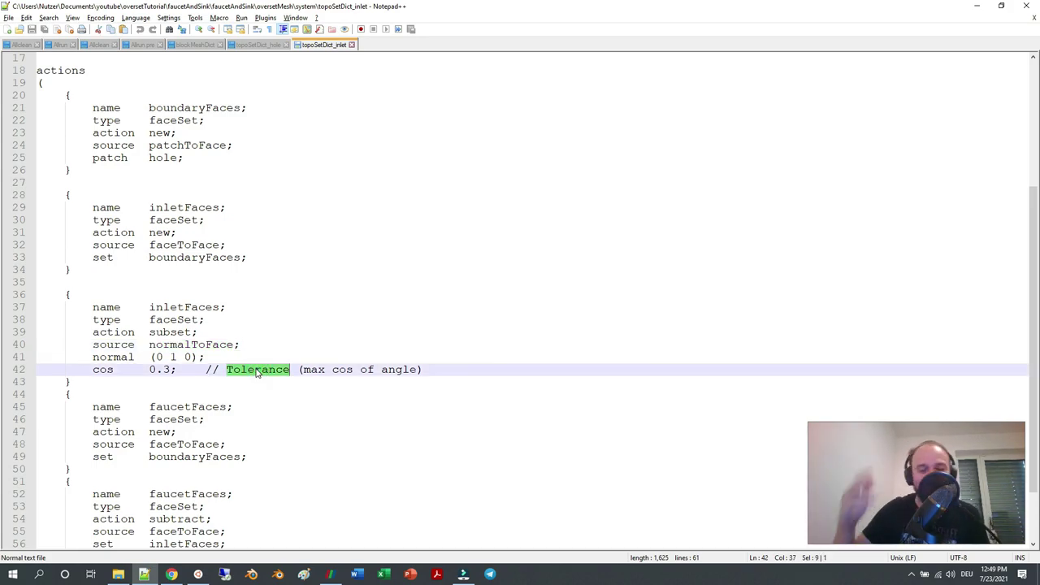
scroll(254, 366, down, 1)
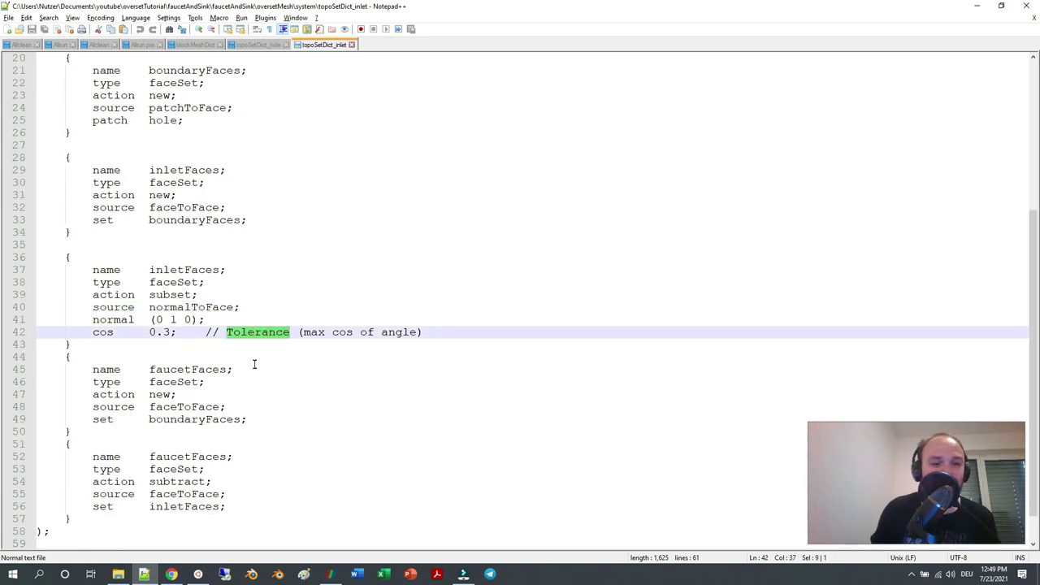
double_click(190, 272)
click(329, 575)
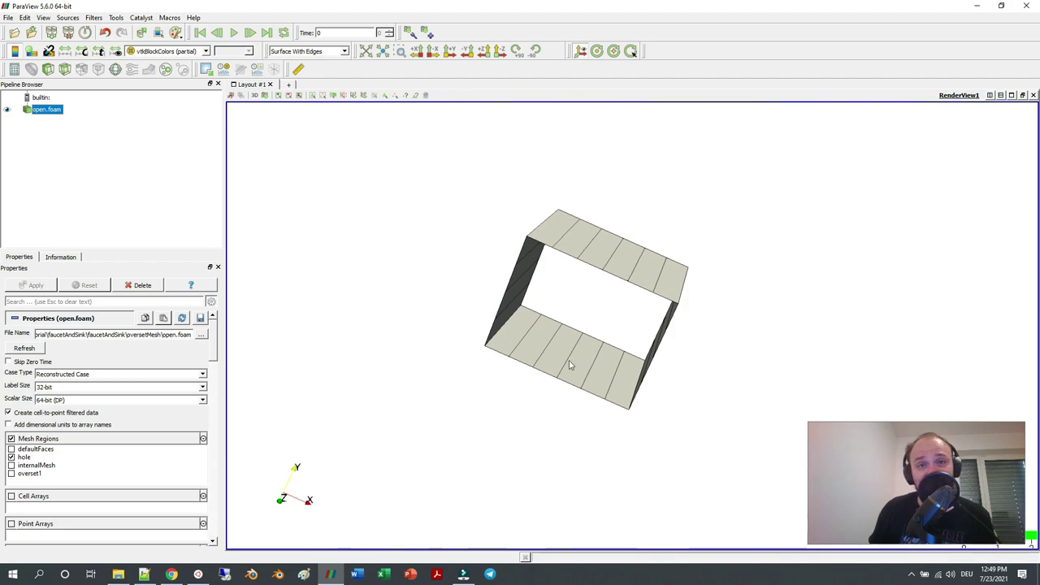
Examine the two faucetFaces entries in topoSetDict_inlet, including the subtract action that uses the inletFaces set.
click(144, 575)
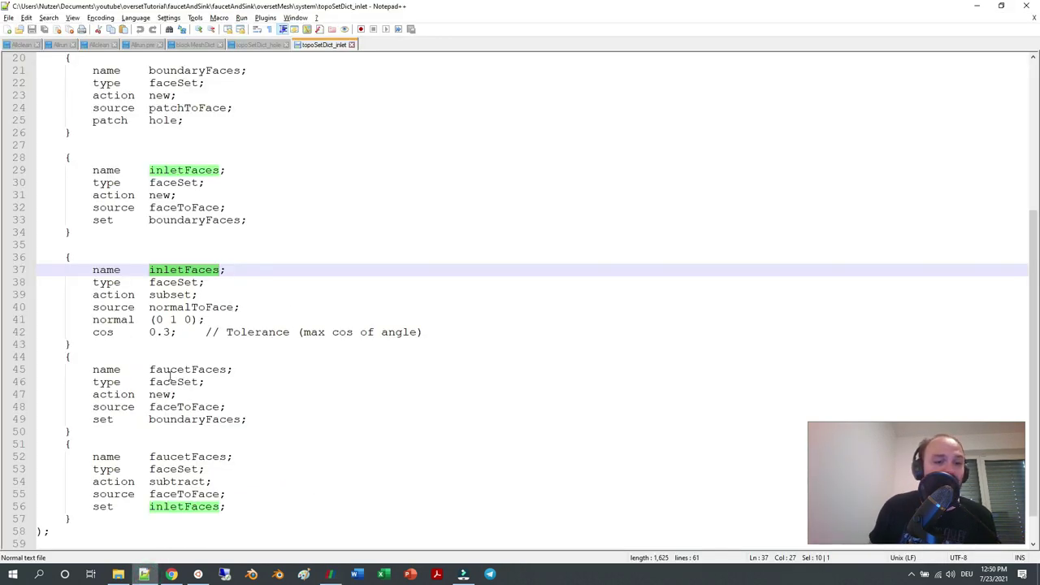
scroll(169, 375, down, 1)
double_click(180, 332)
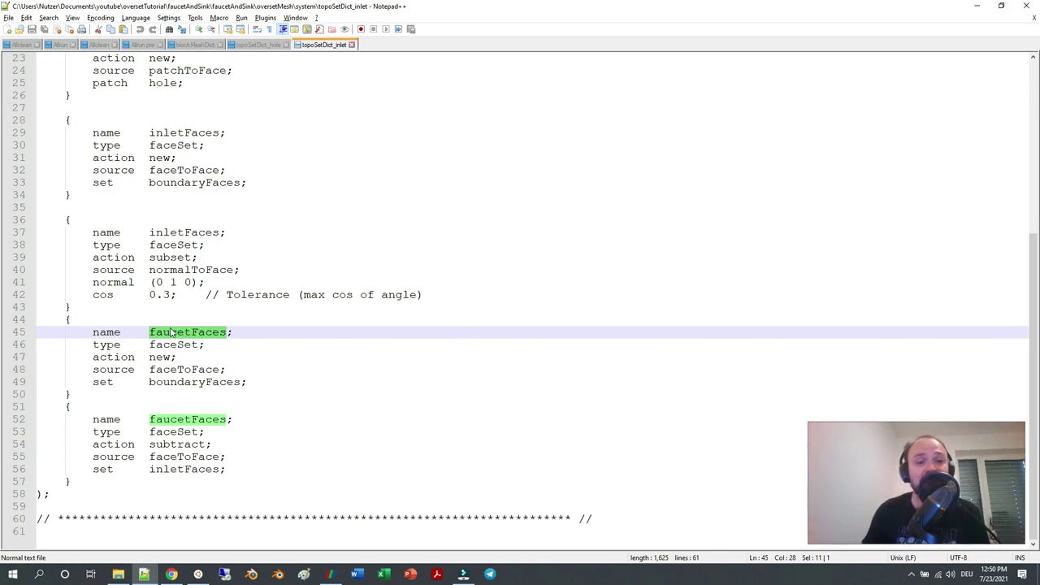
double_click(187, 444)
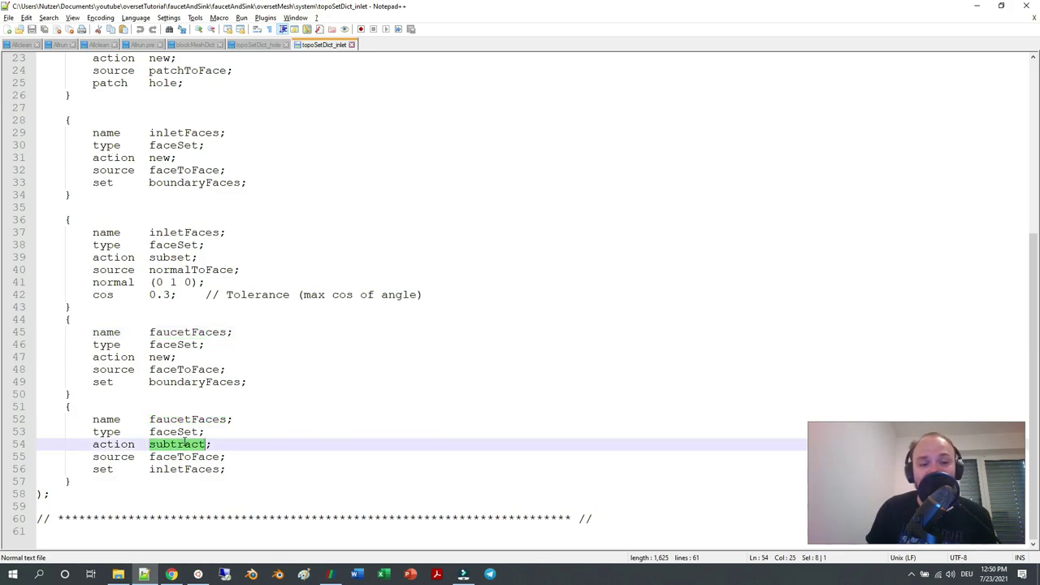
triple_click(180, 469)
double_click(197, 420)
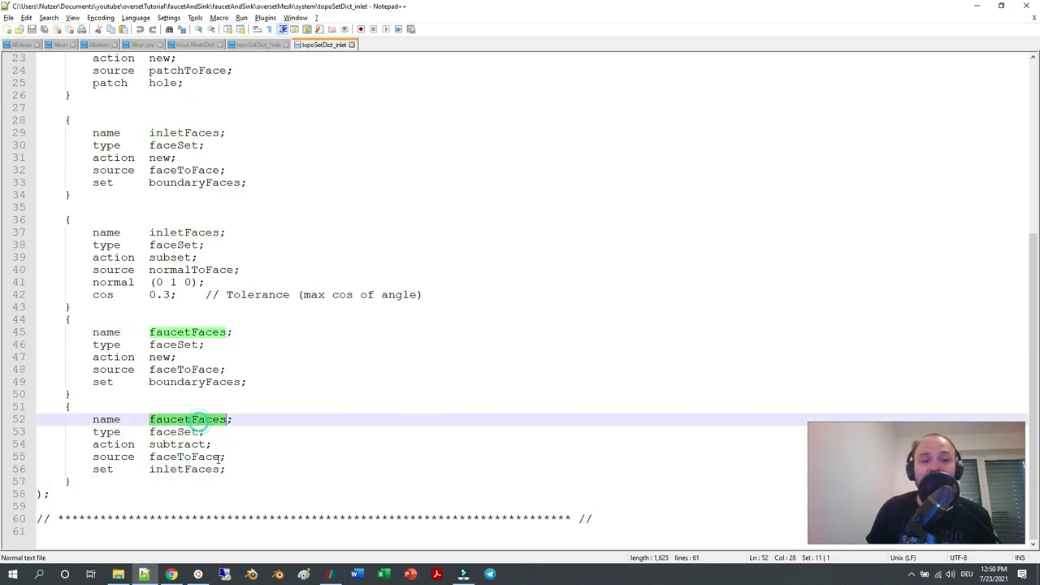
Switch to ParaView and inspect the hole faces from another angle against the faucetFaces definition.
click(336, 575)
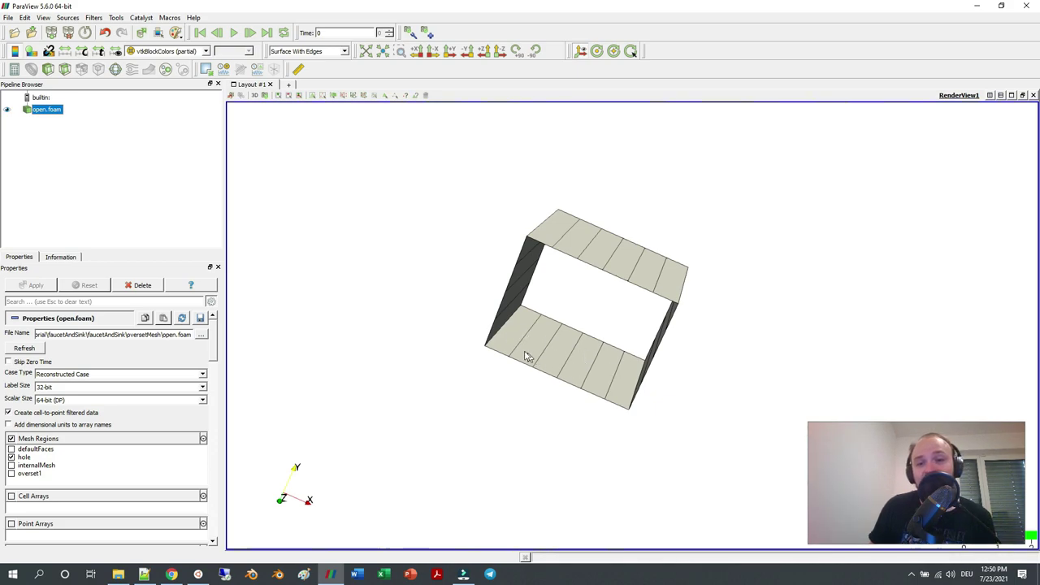
drag(579, 323, 557, 350)
click(145, 575)
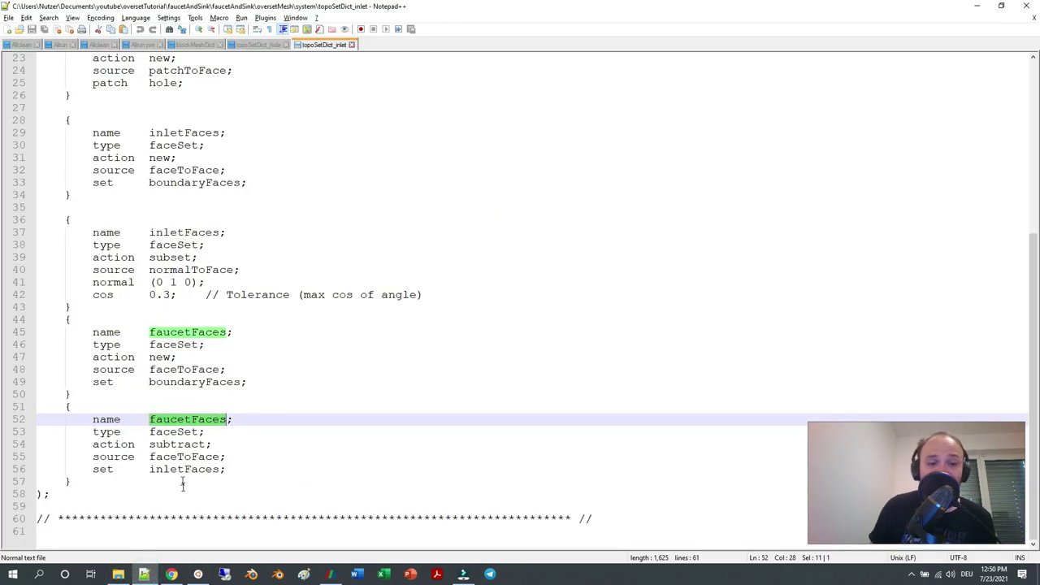
click(329, 575)
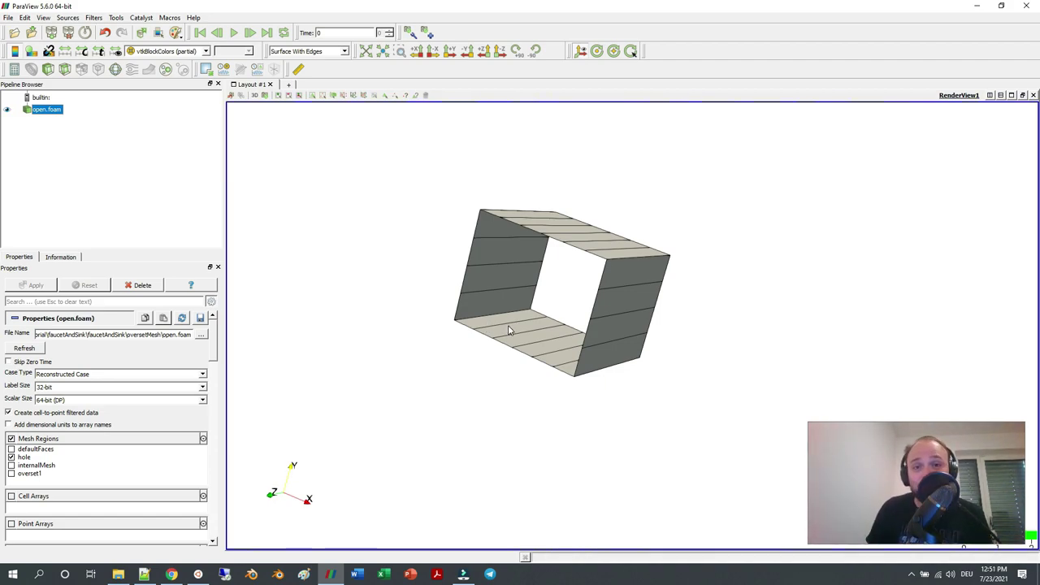
click(144, 574)
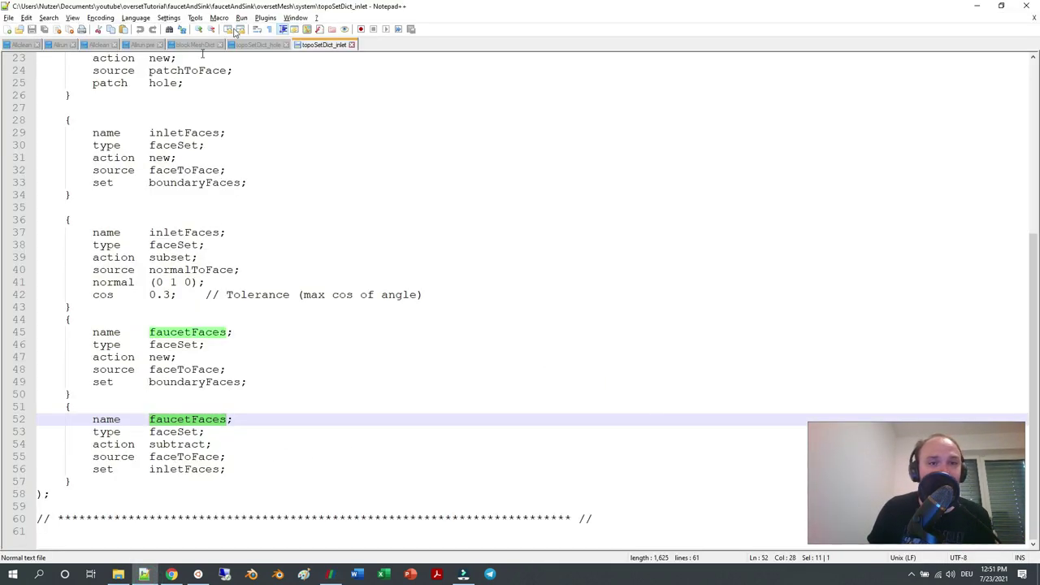
Switch to the terminal and check the sizes of the faucetFaces and inletFaces sets in the topoSet output.
click(198, 574)
drag(78, 217, 242, 490)
double_click(242, 491)
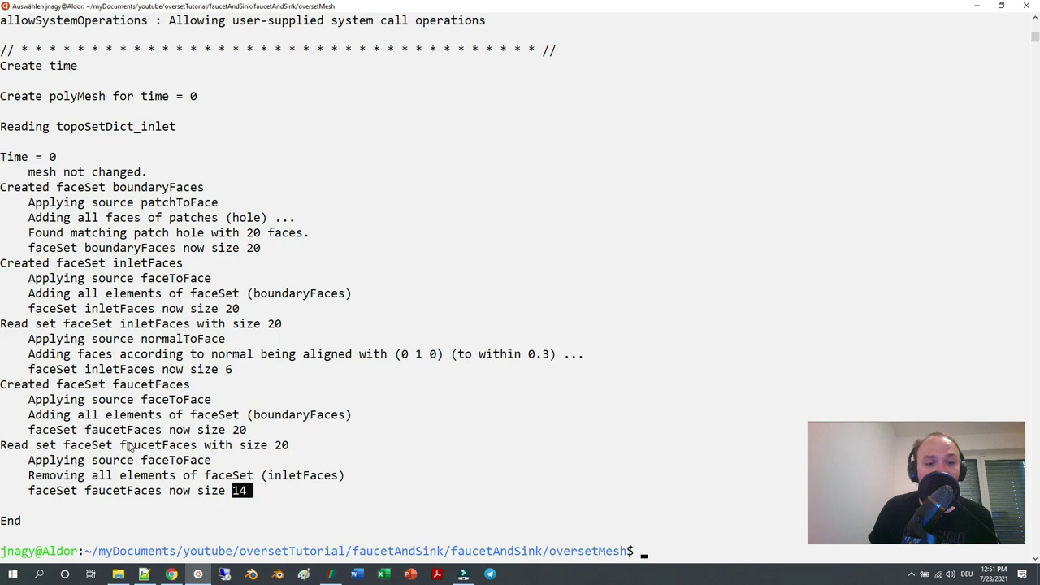
drag(127, 443, 189, 448)
mouse_move(225, 372)
mouse_down()
mouse_move(248, 372)
mouse_move(227, 372)
mouse_up()
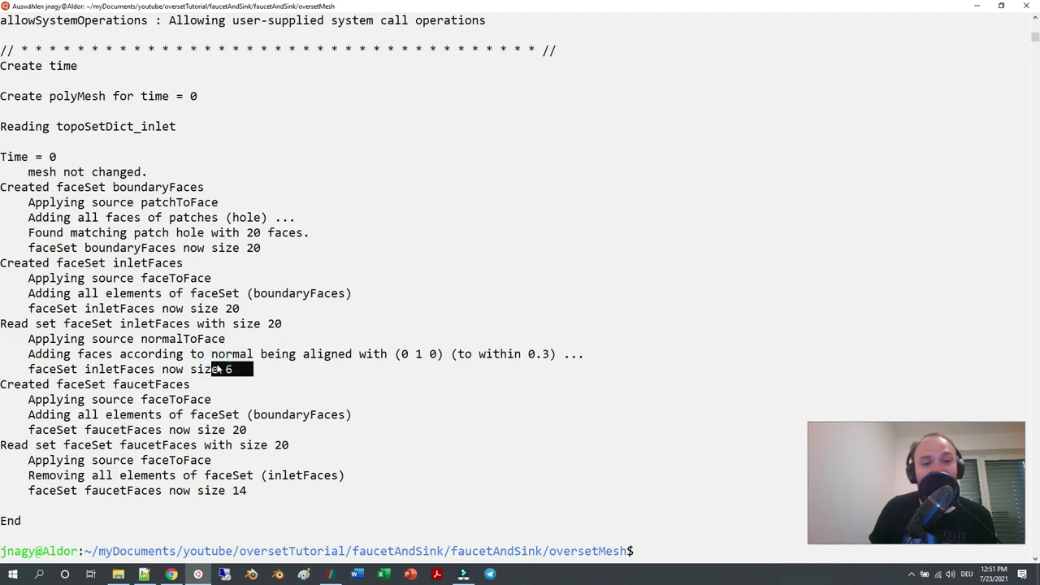
drag(123, 325, 181, 325)
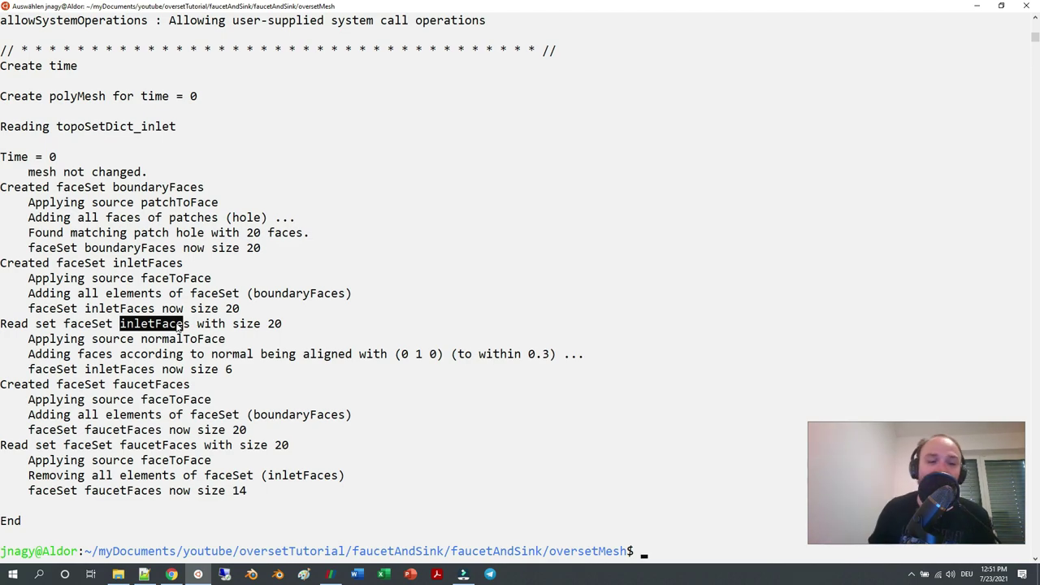
Review the createPatch -overwrite command in Allrun.pre in Notepad++ and open createPatchDict from the system folder.
click(144, 575)
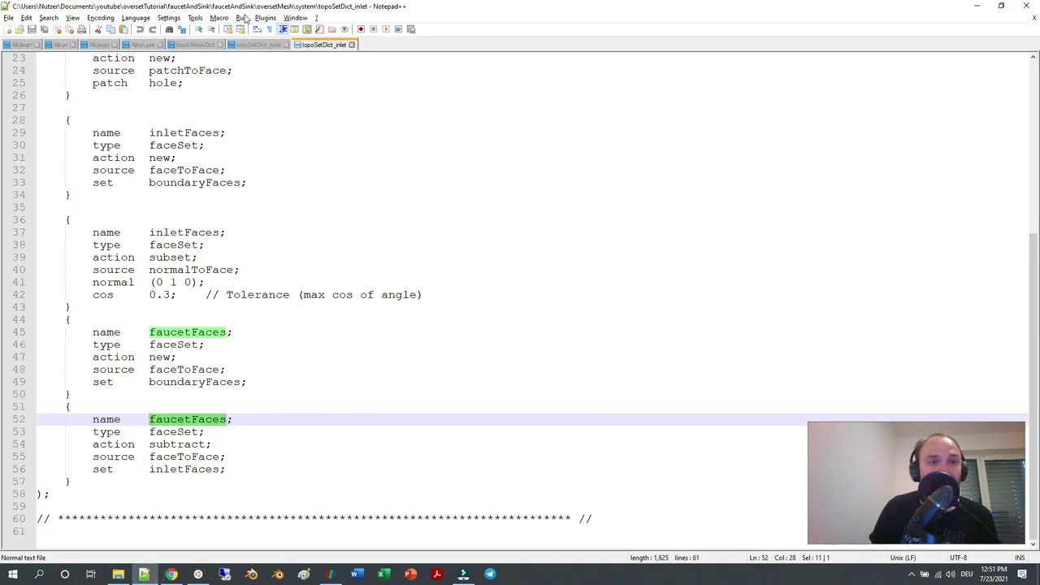
click(147, 44)
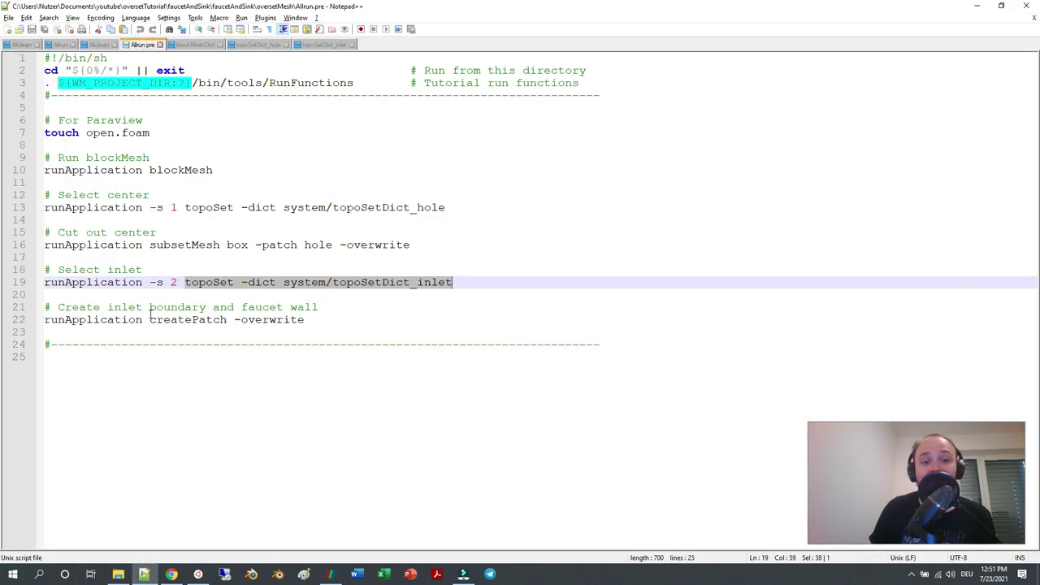
drag(151, 319, 371, 318)
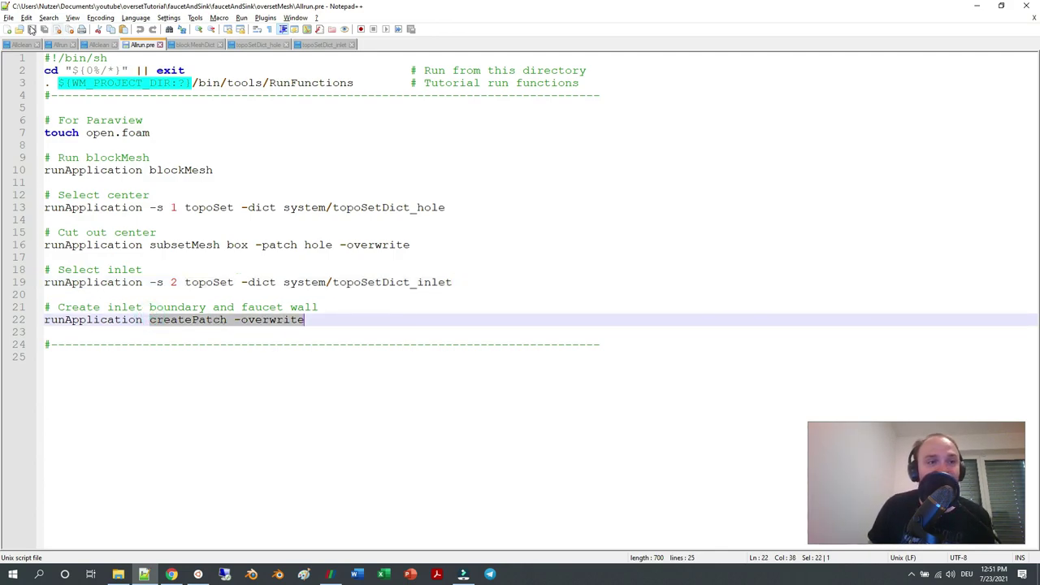
click(20, 28)
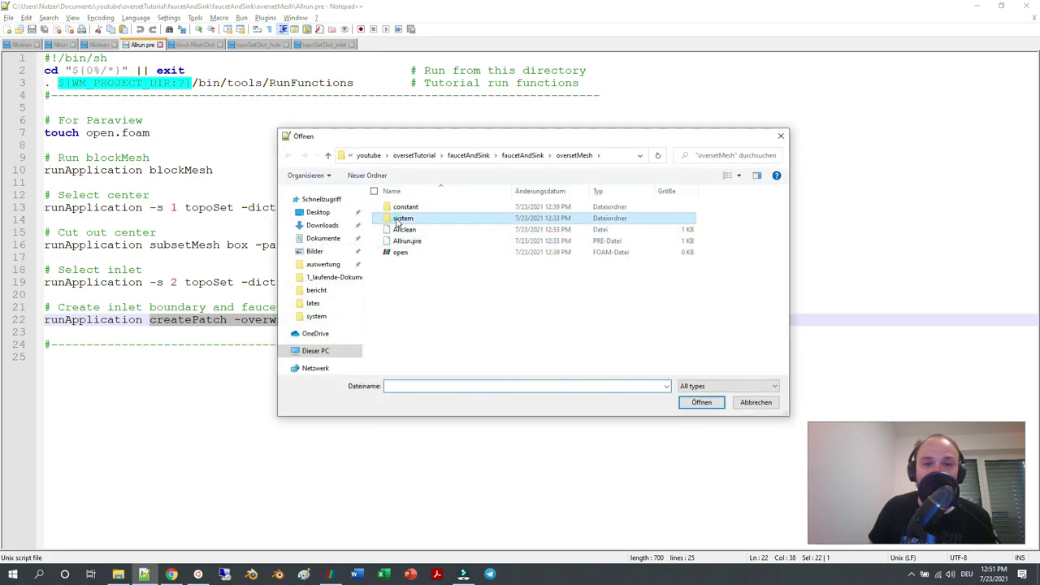
double_click(396, 219)
double_click(439, 230)
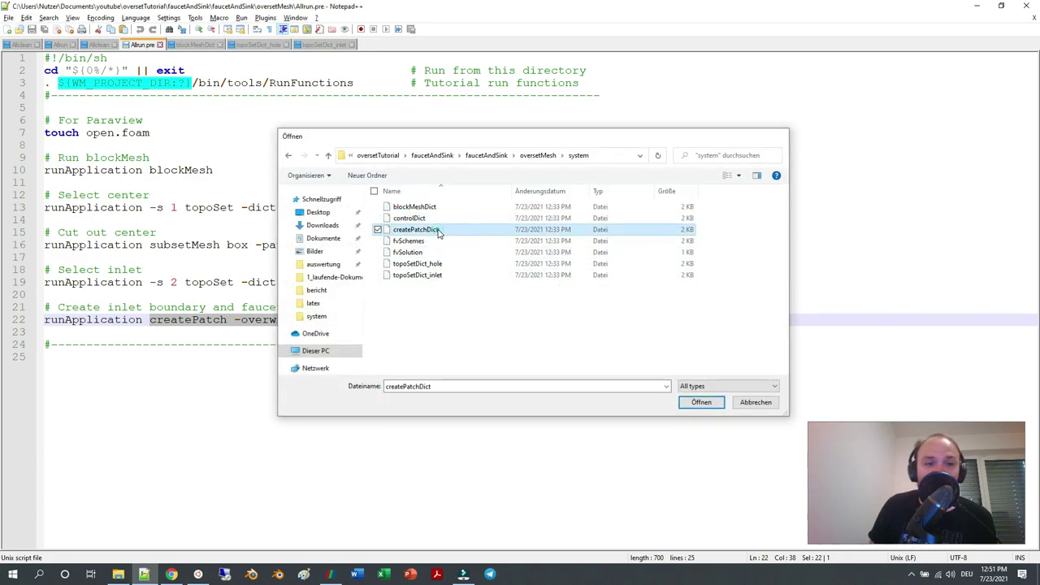
Examine the inlet1 and faucet entries in createPatchDict and their patch and wall types.
scroll(342, 275, down, 2)
click(122, 283)
click(130, 445)
click(135, 296)
double_click(147, 271)
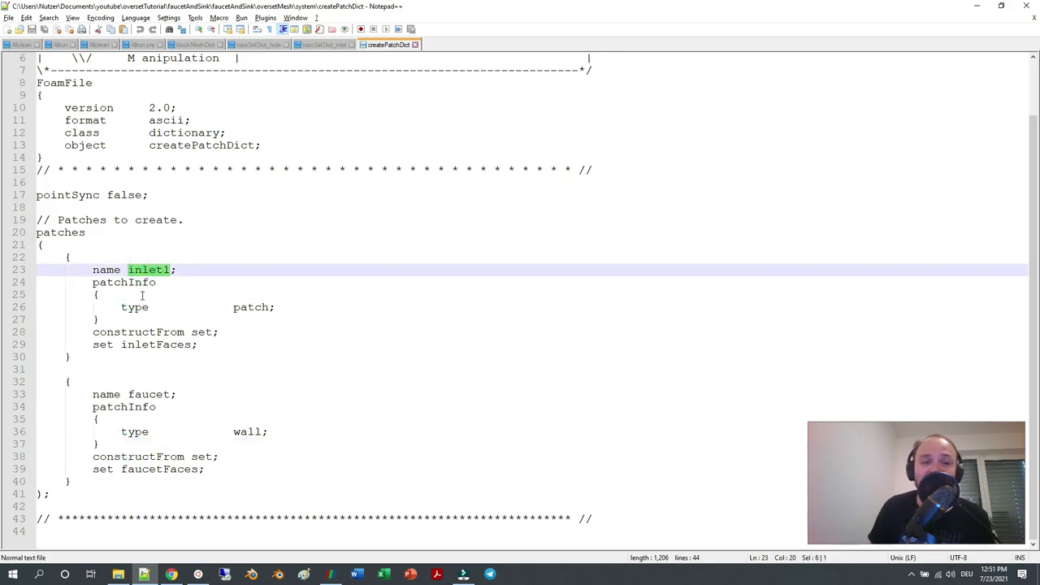
double_click(149, 395)
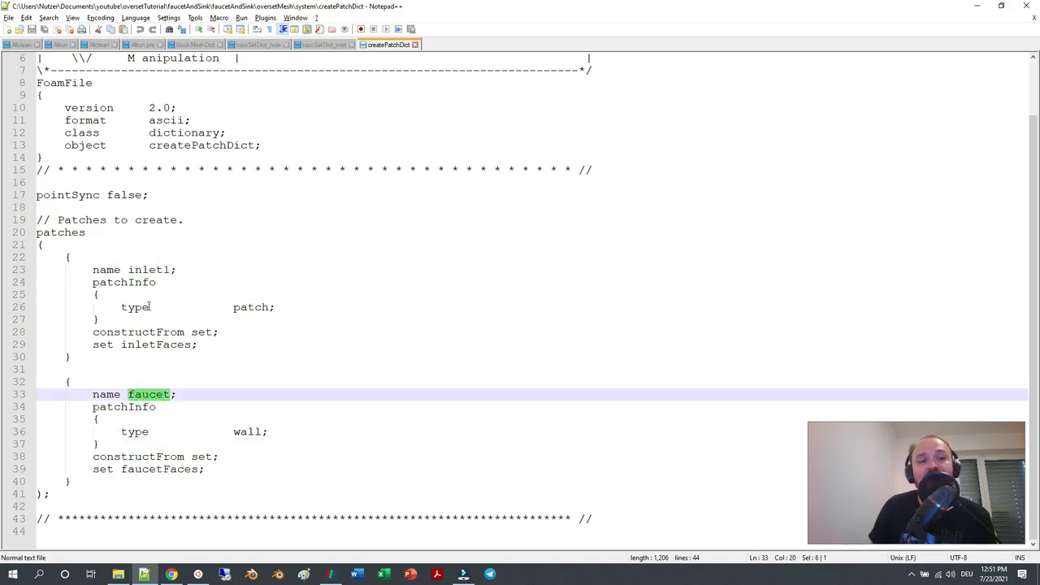
double_click(254, 307)
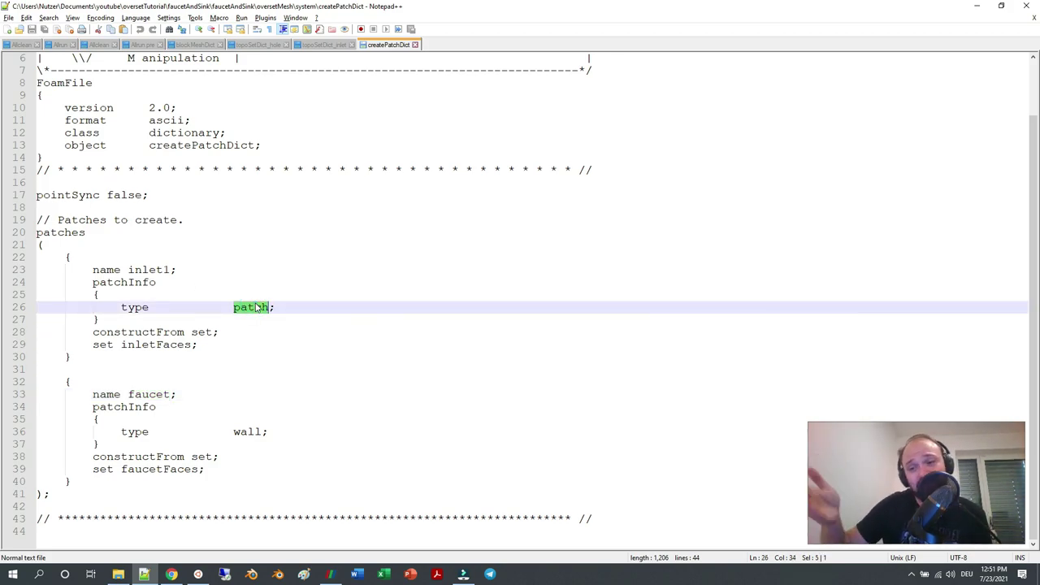
double_click(249, 431)
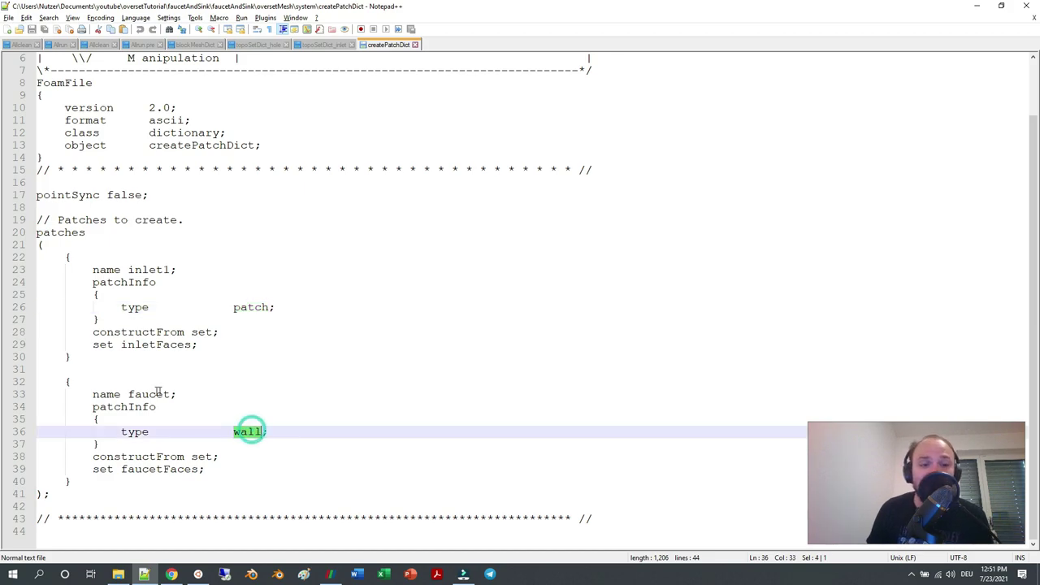
Examine the constructFrom set settings in createPatchDict and the inletFaces and faucetFaces sets they use from topoSetDict_inlet.
double_click(139, 458)
double_click(203, 456)
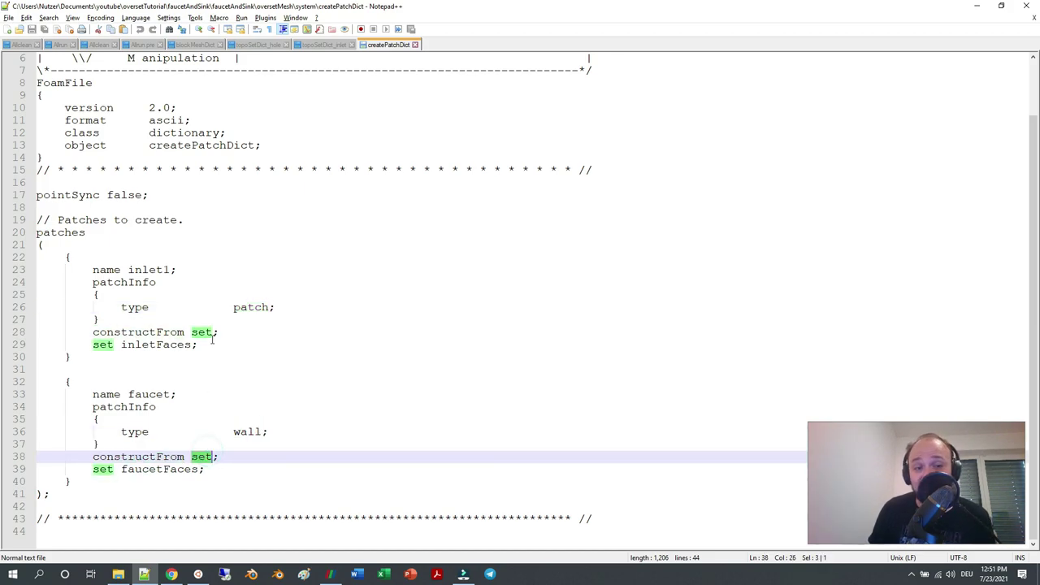
double_click(207, 334)
click(321, 45)
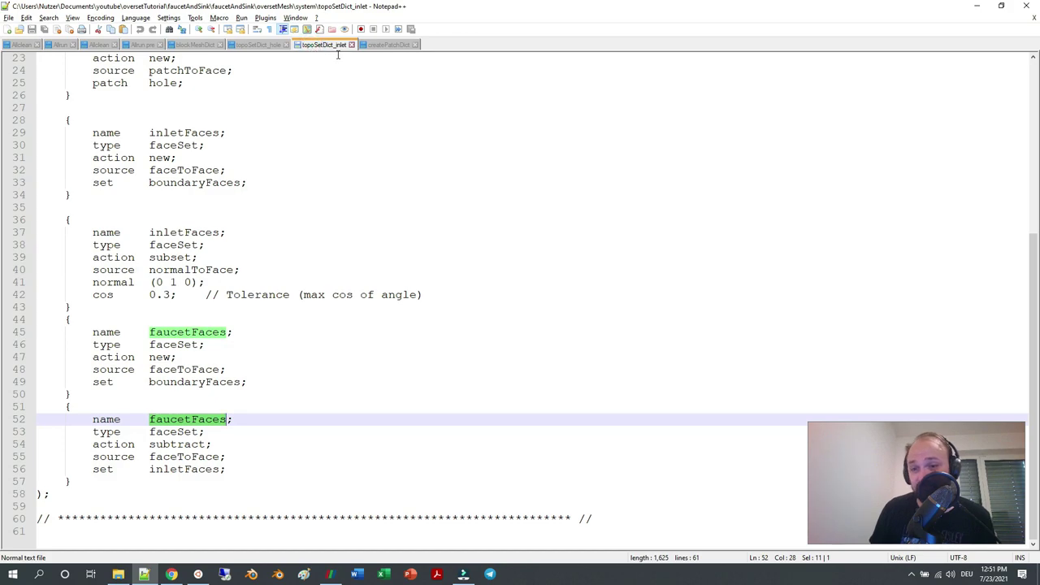
click(387, 46)
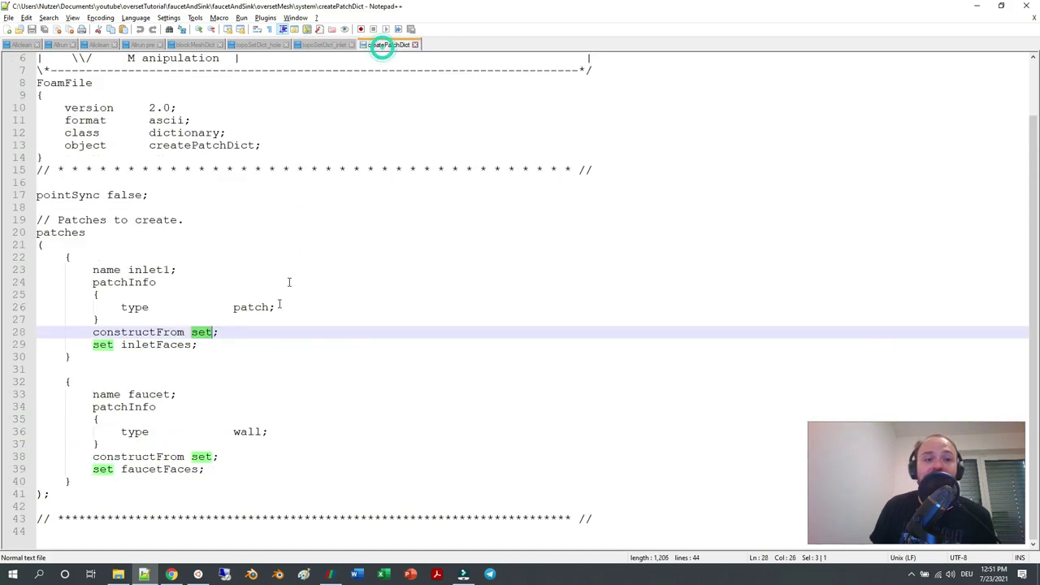
double_click(157, 345)
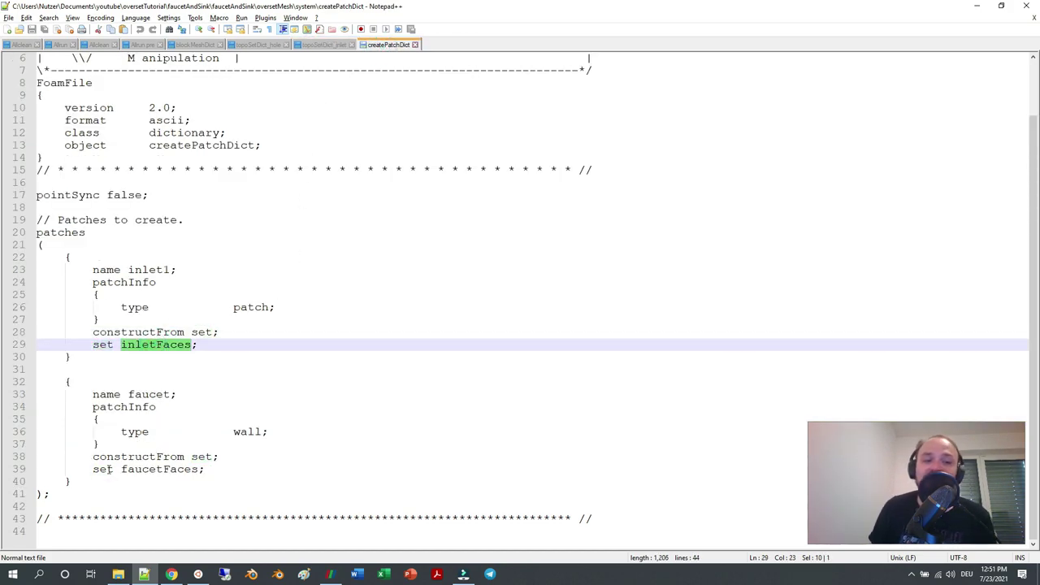
double_click(157, 470)
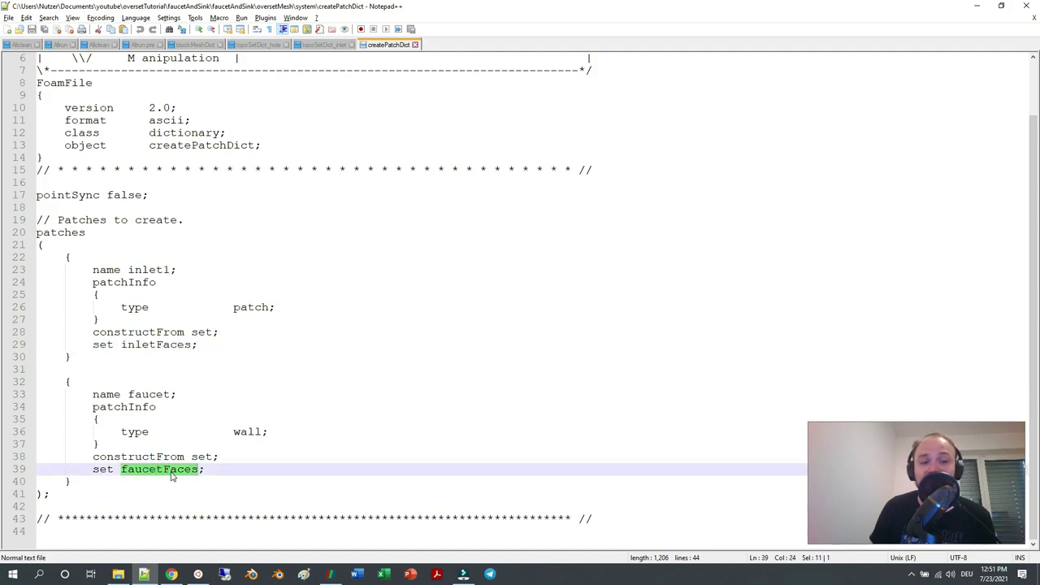
Compare the inlet1 and faucet patch names in createPatchDict with topoSetDict_inlet and the hole geometry in ParaView.
click(307, 44)
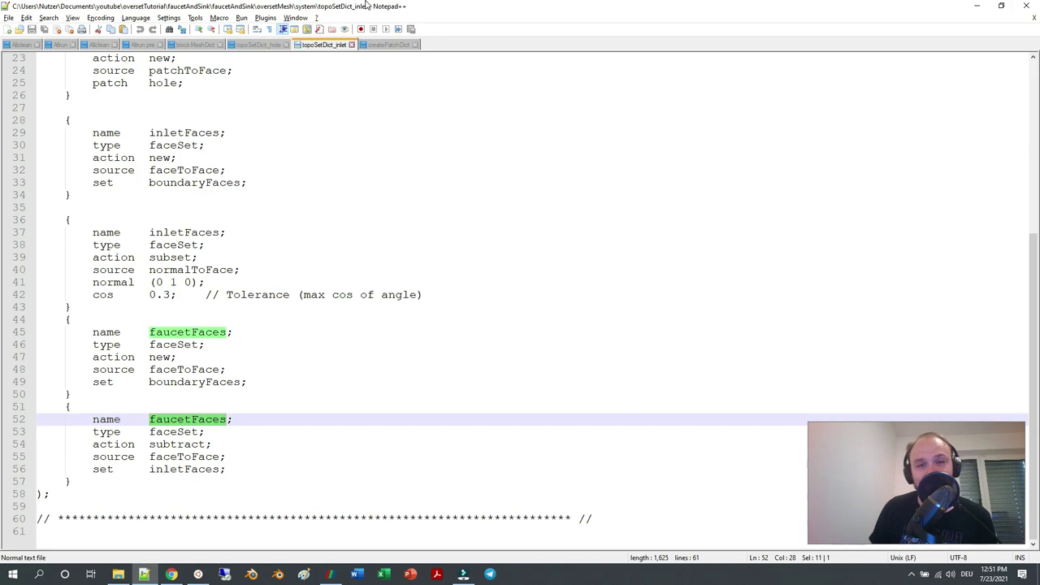
click(382, 44)
double_click(154, 270)
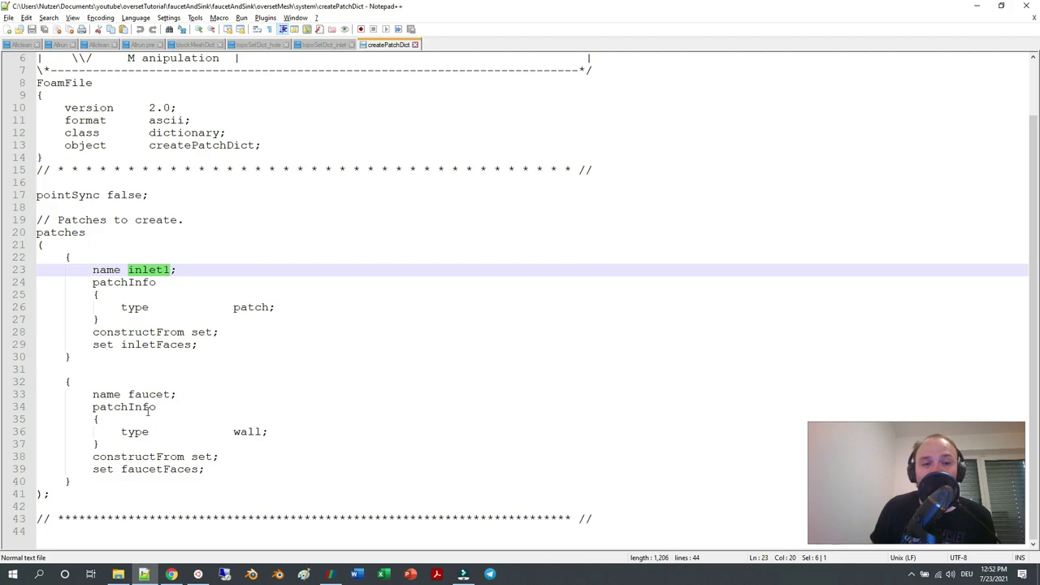
click(329, 575)
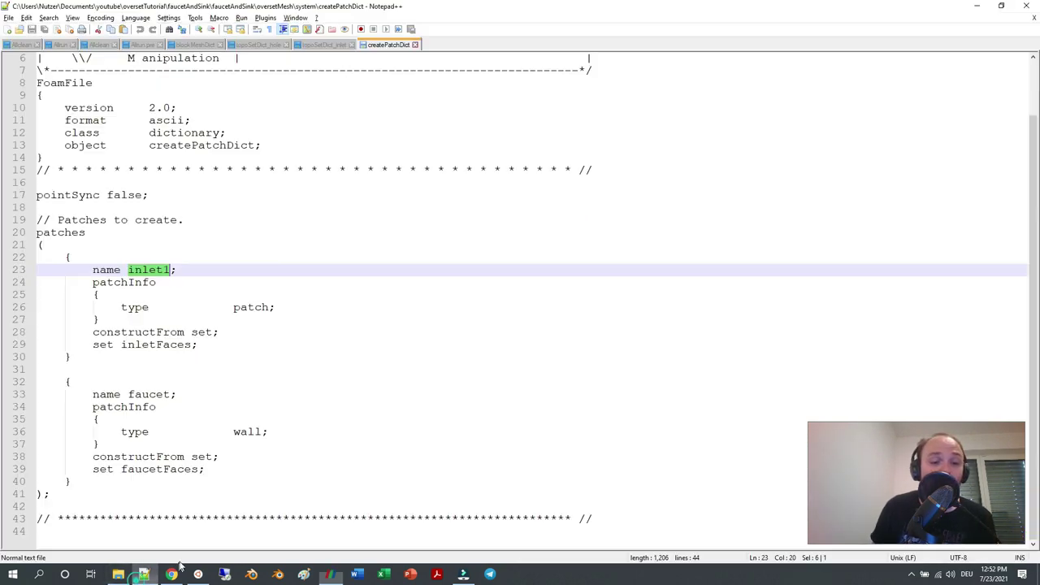
click(144, 575)
double_click(146, 395)
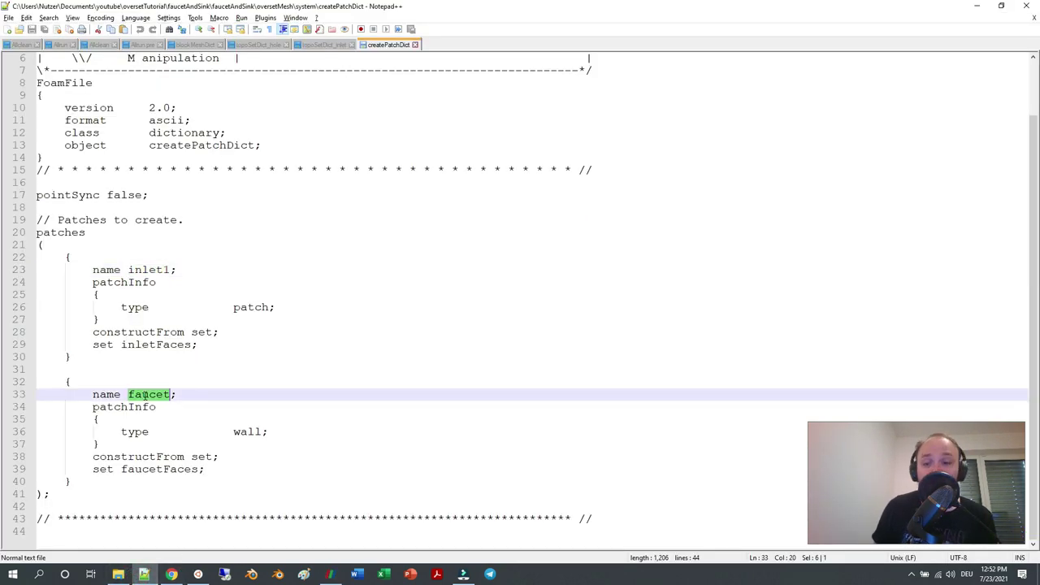
Copy the command "createPatch -overwrite" from the last runApplication line of Allrun.pre.
click(134, 45)
click(150, 320)
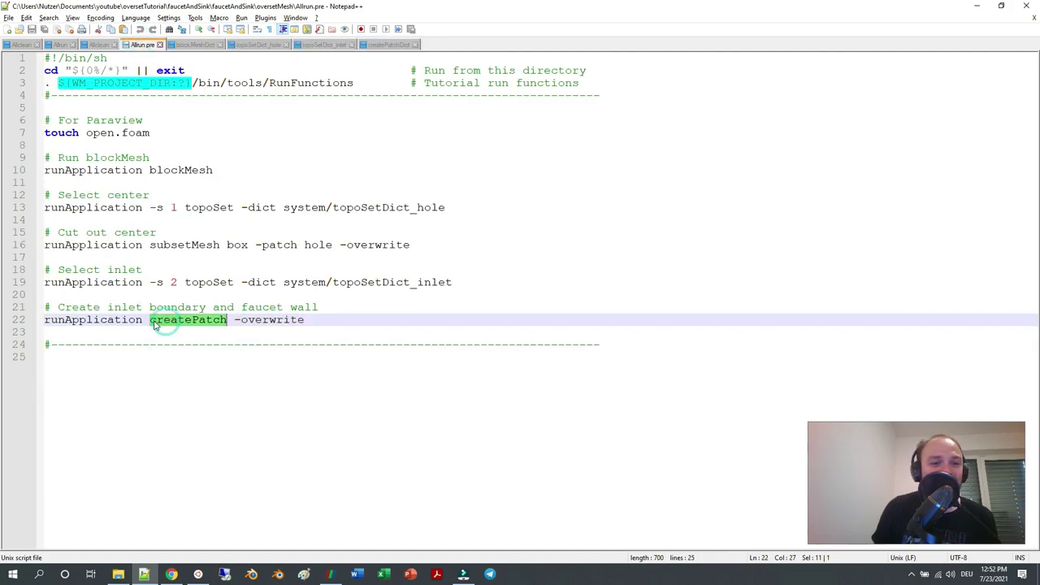
drag(151, 320, 305, 320)
right_click(286, 325)
click(301, 342)
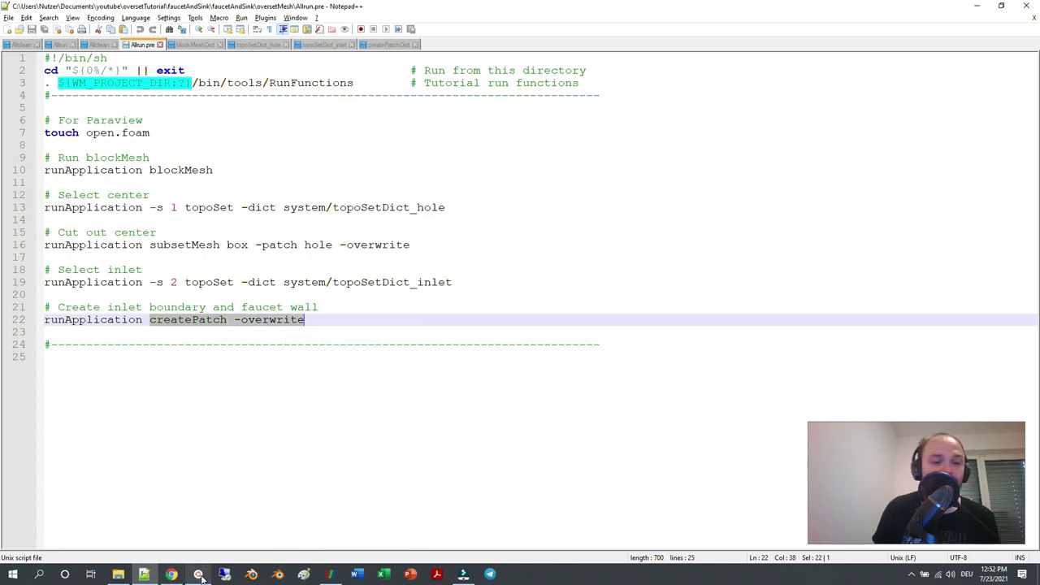
Copy "createPatch -overwrite" from Allrun.pre and run it in the terminal from the oversetMesh case.
click(198, 574)
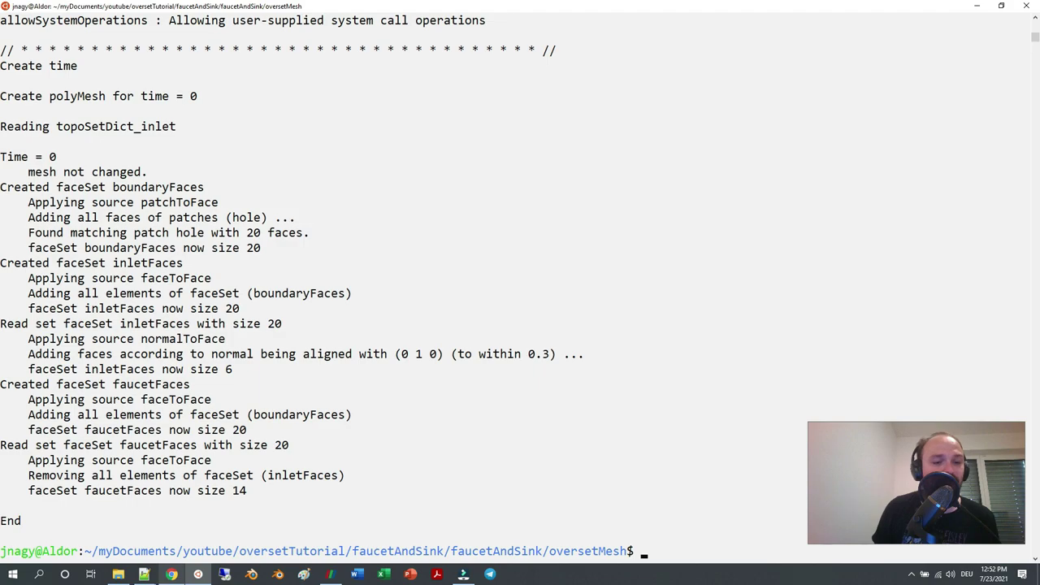
click(144, 575)
right_click(204, 322)
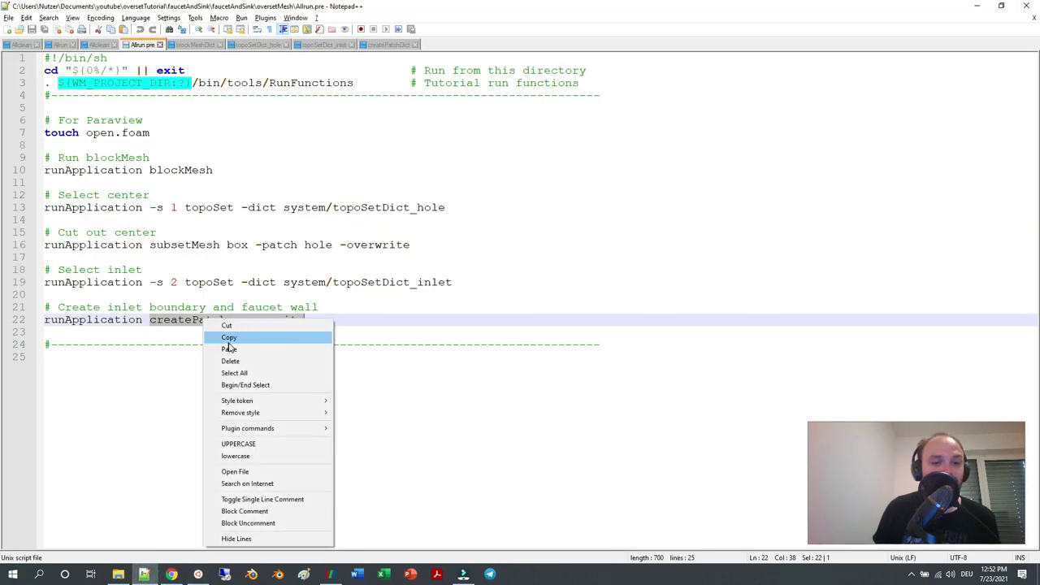
click(233, 340)
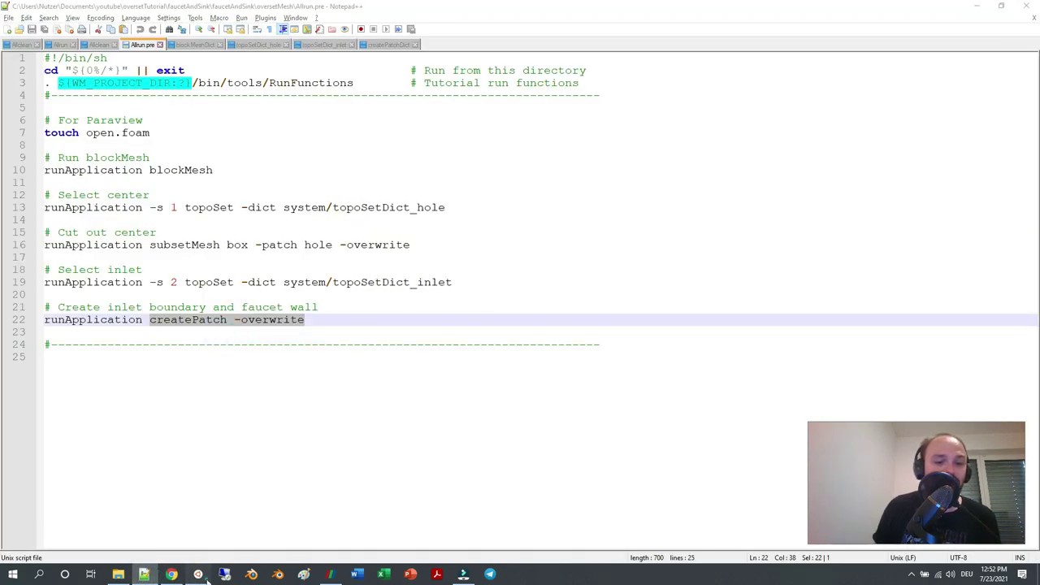
click(198, 575)
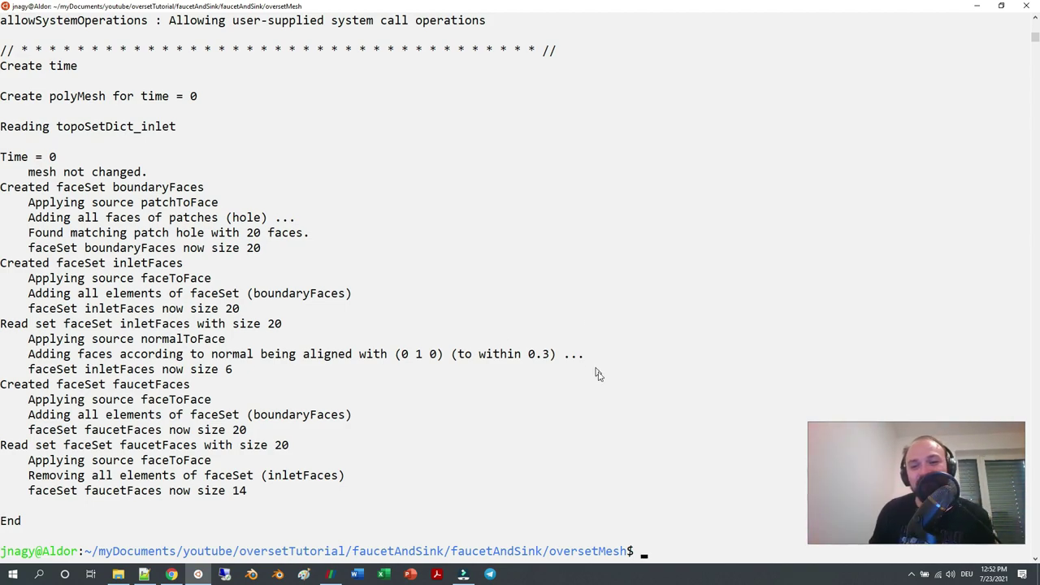
right_click(640, 415)
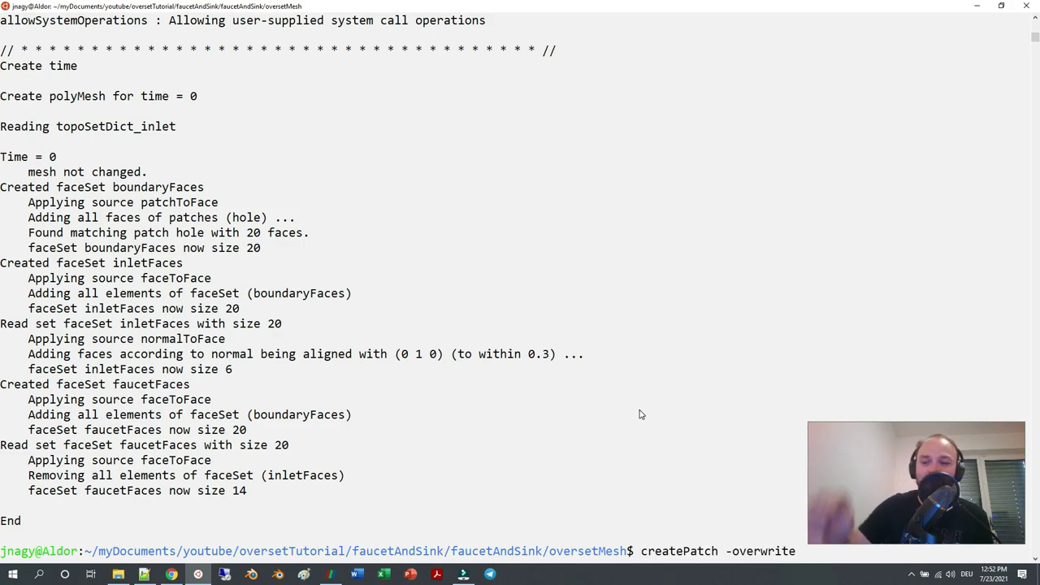
key(Return)
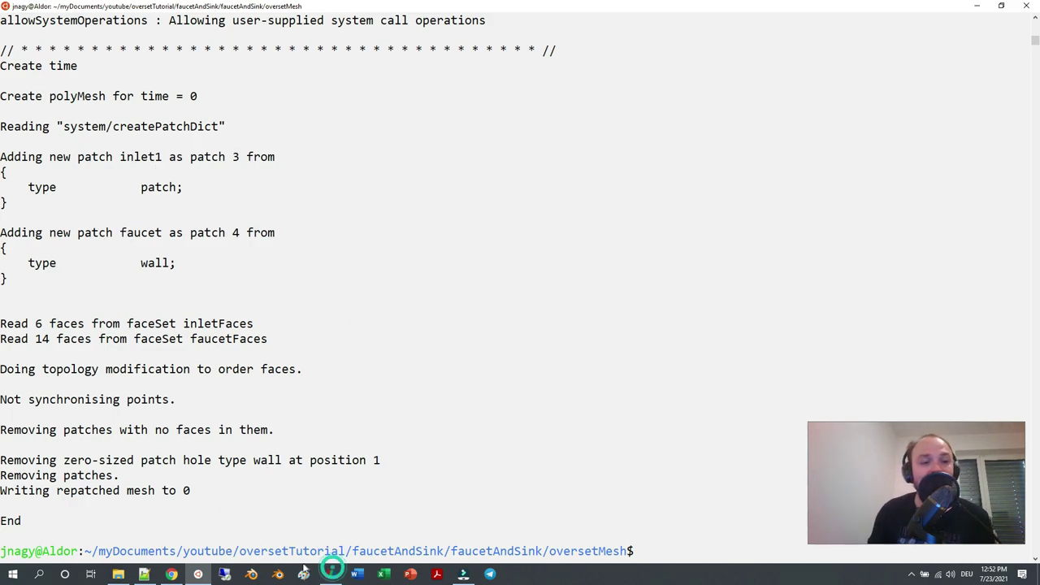
Switch to ParaView, refresh open.foam and display the new faucet and inlet1 mesh regions.
click(329, 574)
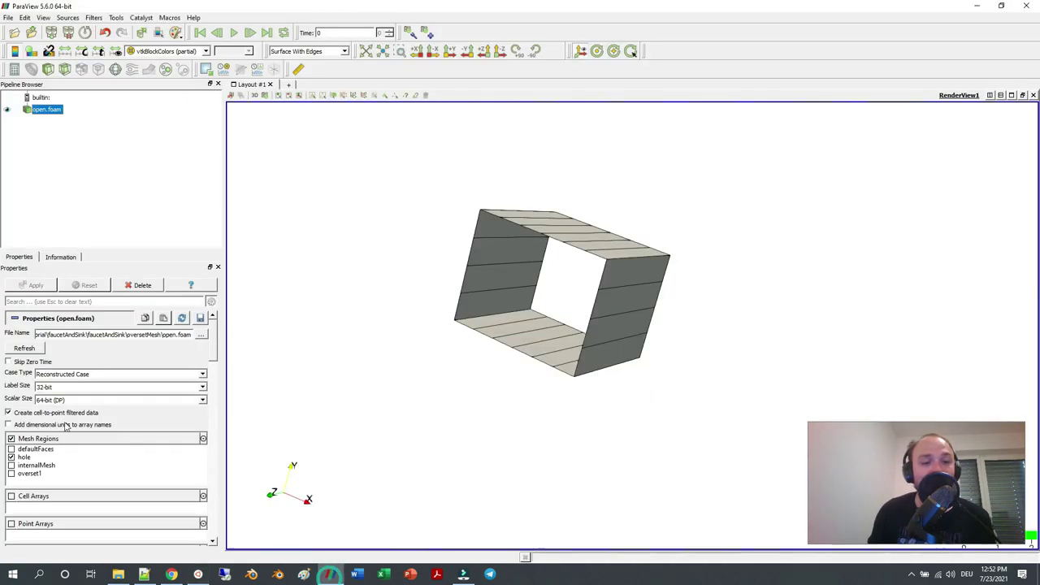
click(22, 349)
click(12, 481)
click(11, 489)
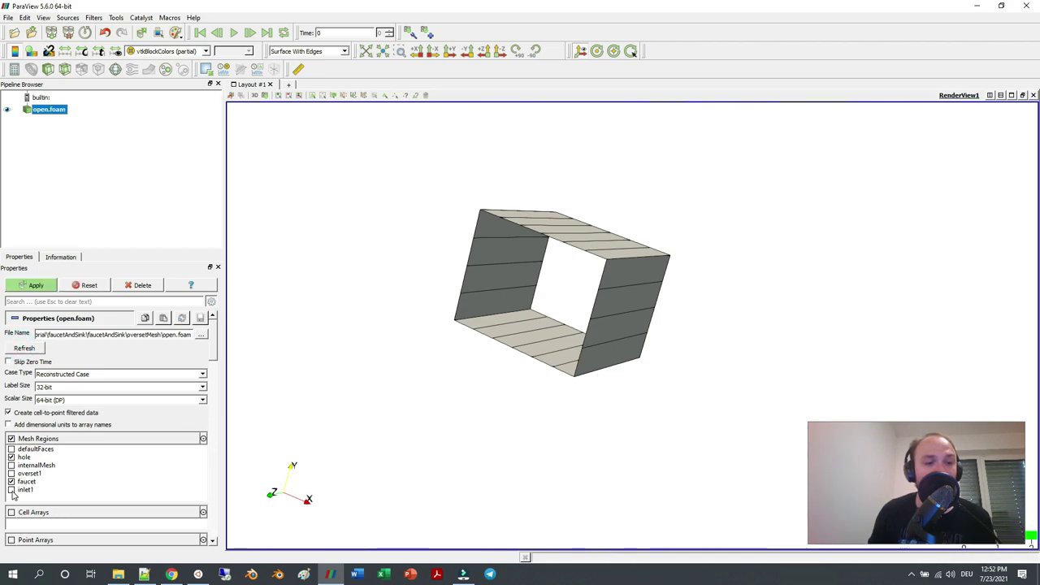
click(36, 285)
drag(420, 340, 476, 329)
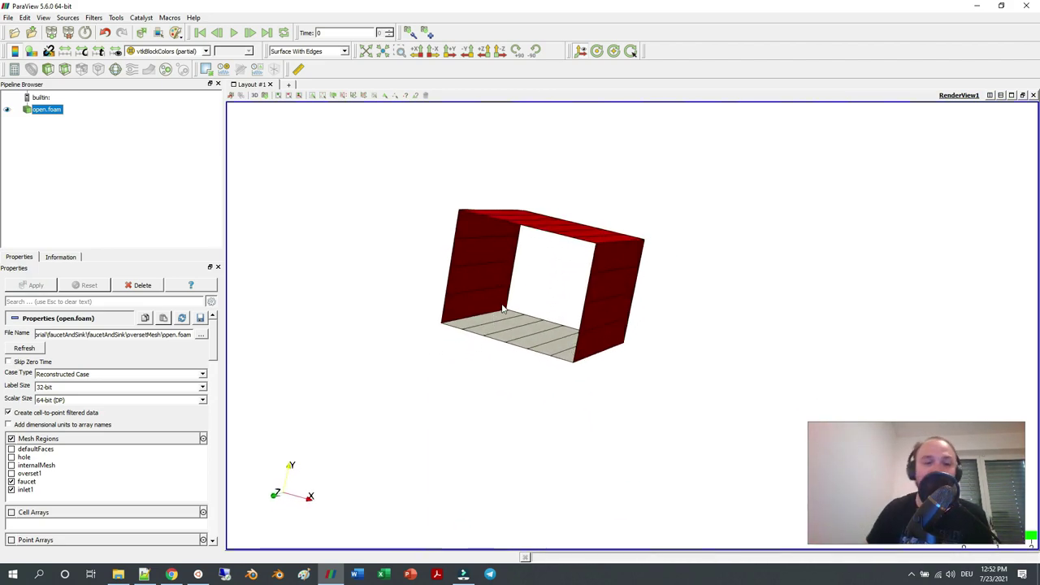
Display only the hole region of open.foam, leaving out faucet and inlet1, to check whether it still has faces.
click(11, 457)
click(12, 481)
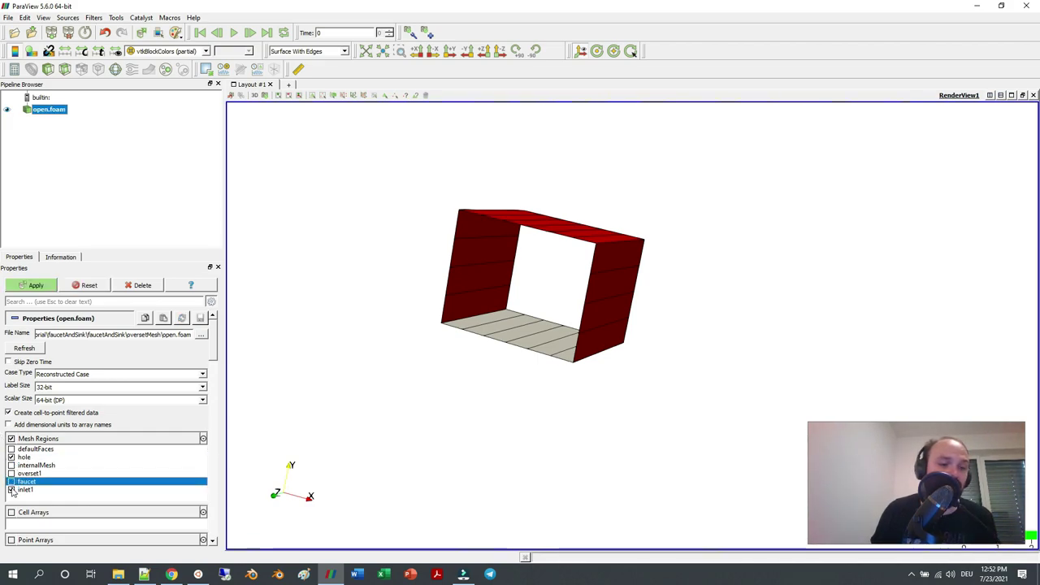
click(46, 285)
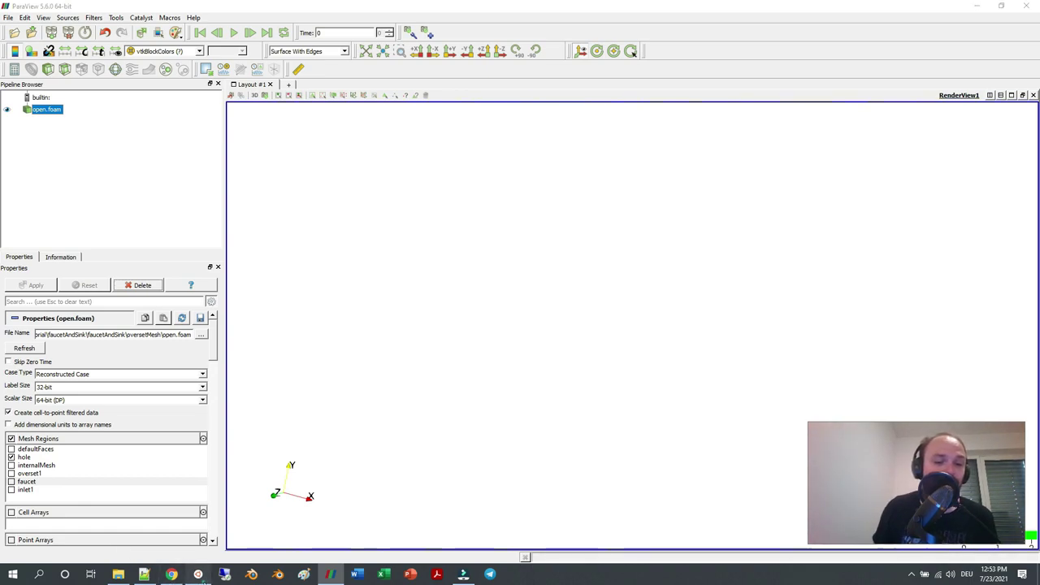
Open constant/polyMesh/boundary with nano in the terminal.
click(197, 574)
text(nano)
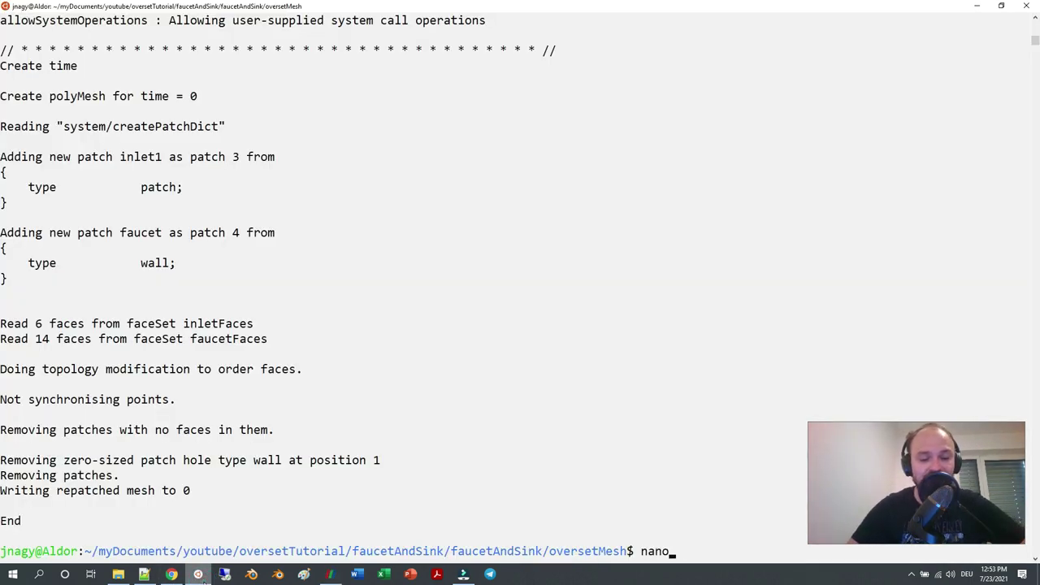
text( constant/polyMesh/b)
key(Tab)
key(Return)
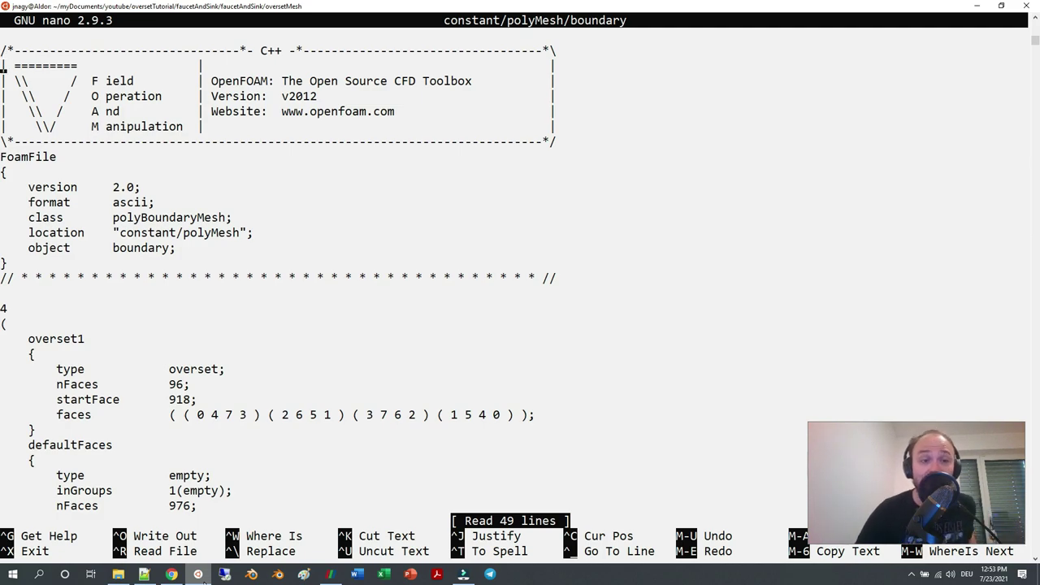
Examine the patch entries in the boundary file, including the types and face counts of inlet1 and faucet.
key(Down)
key(Down)
key(Down)
key(Down)
key(Down)
key(Down)
key(Down)
key(Down)
key(Down)
key(Down)
key(Down)
key(Down)
key(Down)
key(Down)
key(Down)
key(Down)
key(Down)
key(Down)
key(Down)
key(Down)
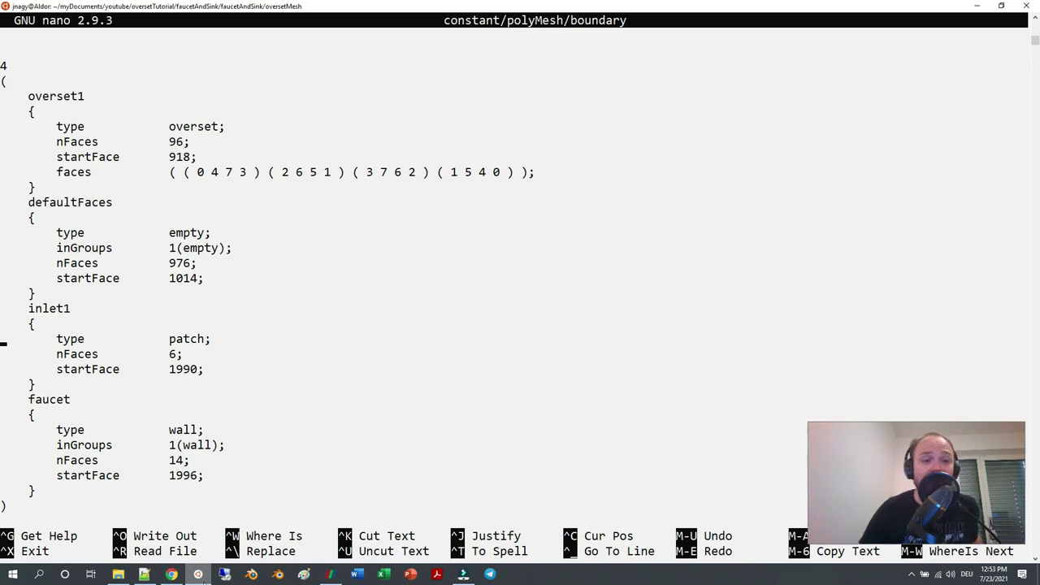
key(Down)
key(Down)
key(Down)
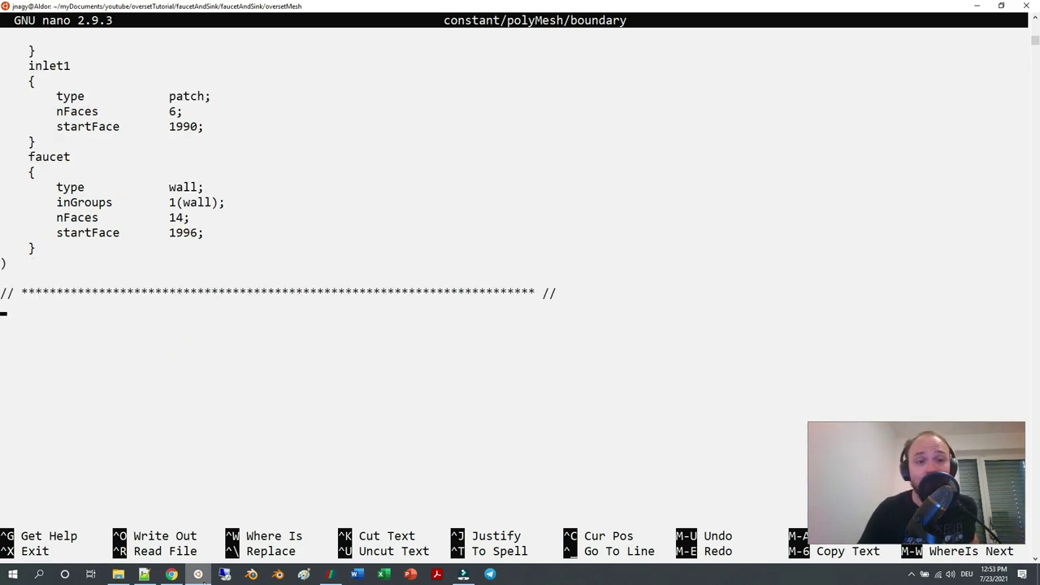
key(Up)
key(Up)
key(Up)
key(Up)
key(Up)
key(Up)
key(Up)
key(Up)
key(Up)
key(Up)
key(Up)
key(Up)
key(Up)
key(Up)
key(Up)
key(Up)
key(Up)
key(Up)
key(Up)
key(Up)
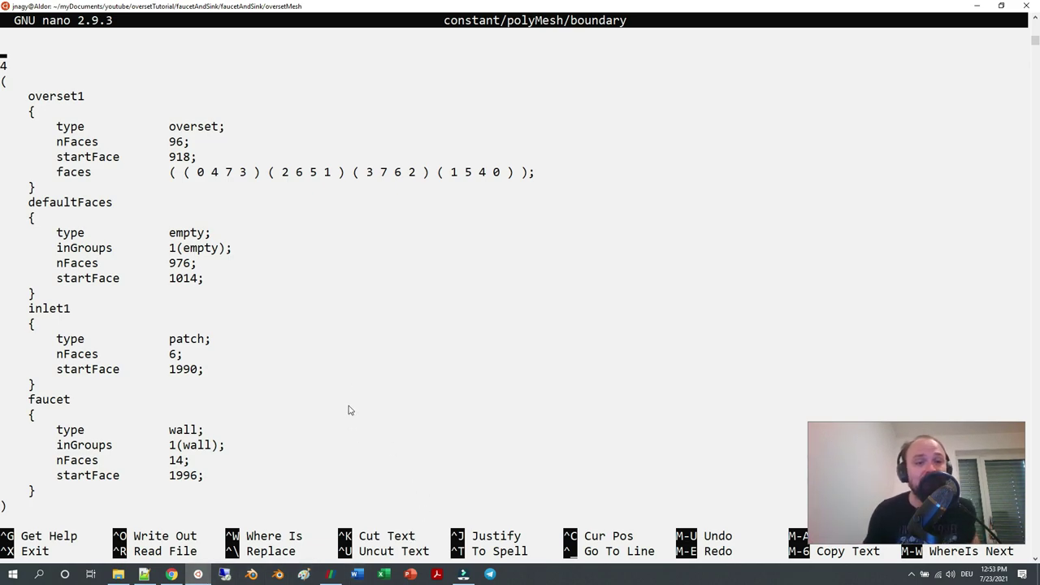
Display only the internalMesh region in ParaView and examine the overset mesh and its cut-out from several angles.
mouse_move(334, 574)
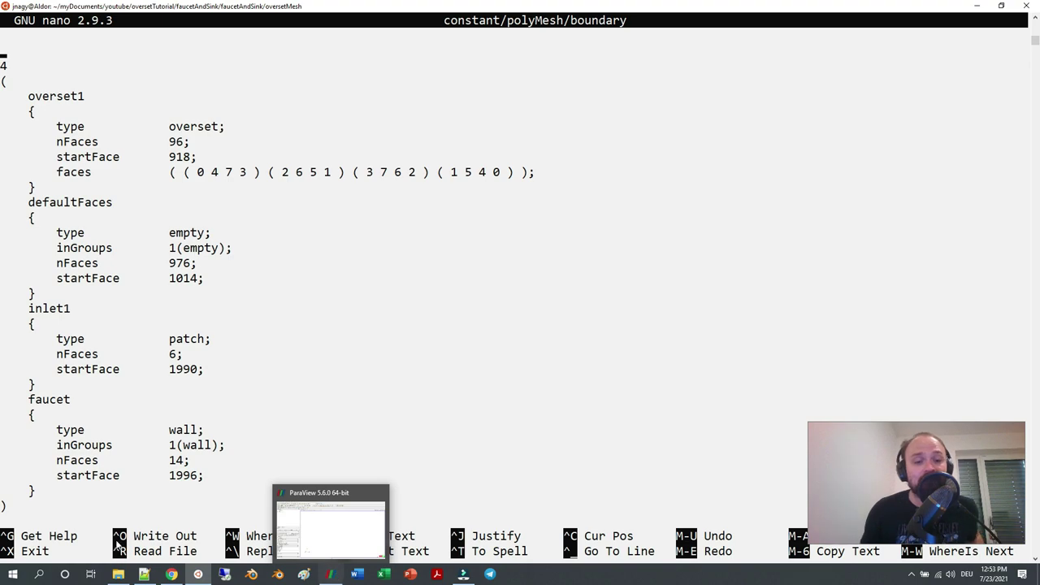
click(329, 577)
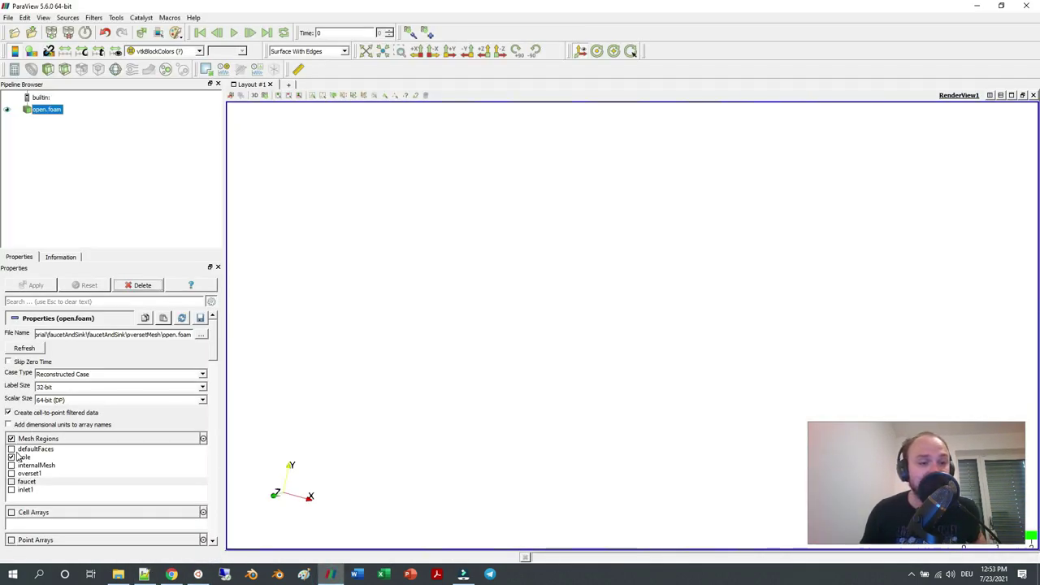
click(12, 457)
click(12, 465)
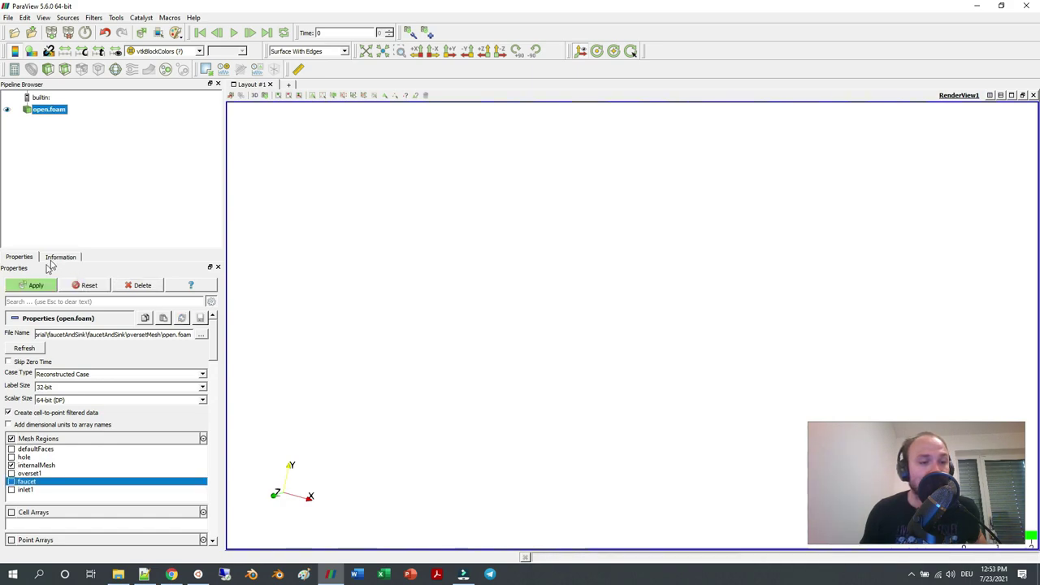
click(36, 284)
drag(541, 303, 666, 167)
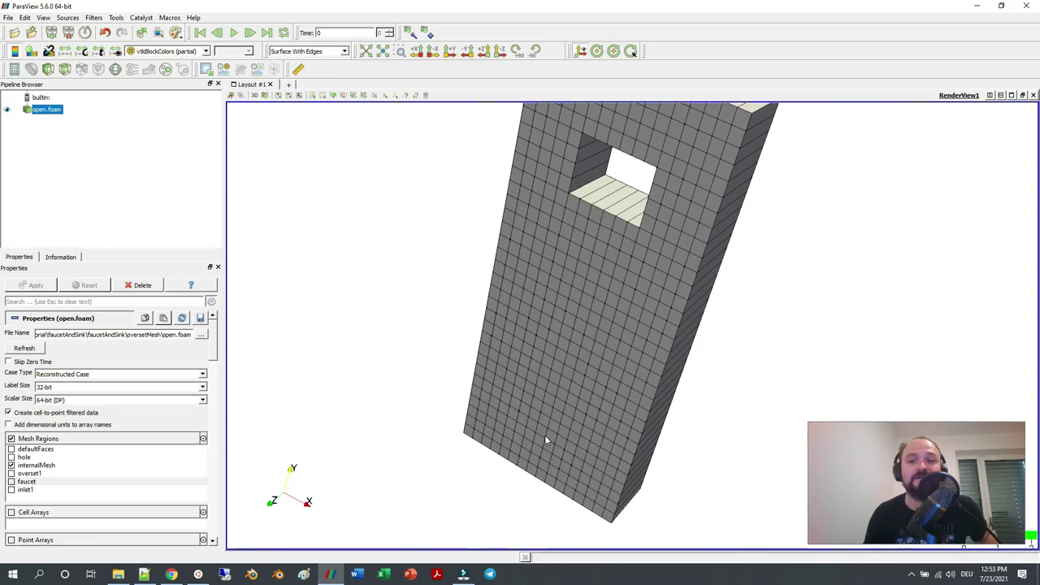
drag(549, 439, 558, 398)
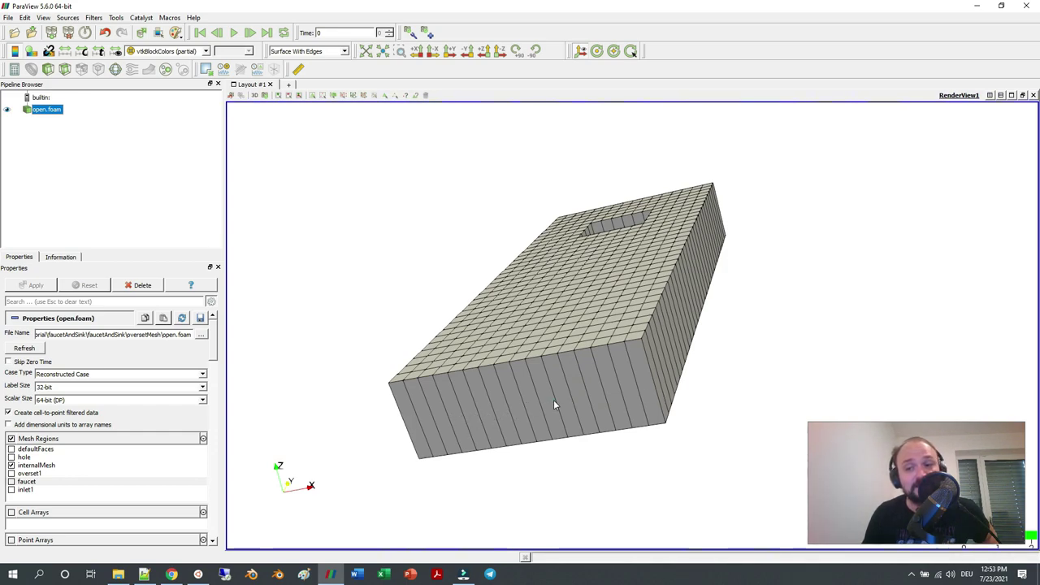
drag(554, 403, 554, 406)
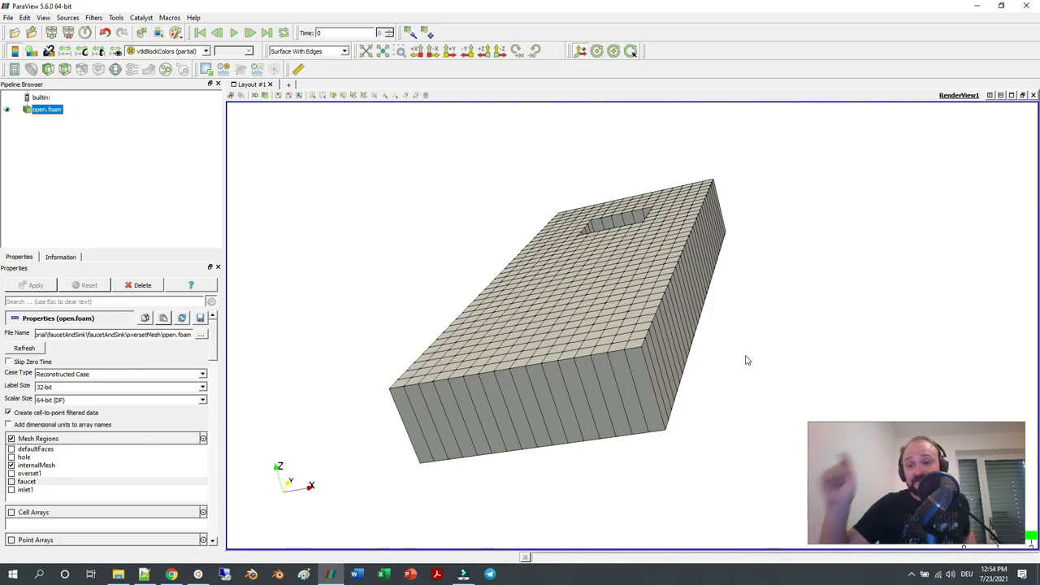
drag(713, 308, 696, 486)
drag(717, 402, 689, 325)
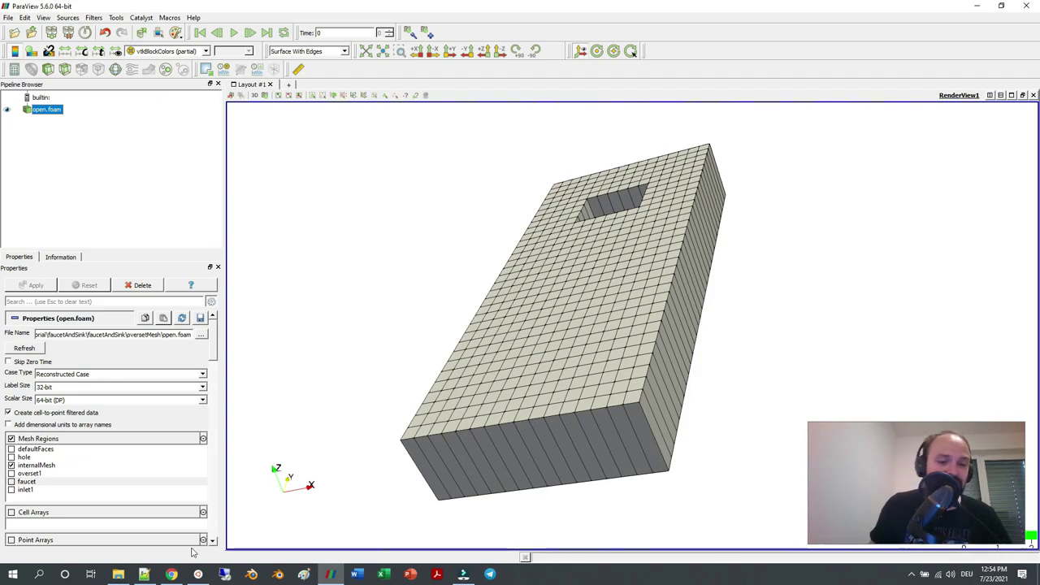
Open Allclean and Allrun.pre from the backgroundMesh folder in Notepad++ and examine the cleanCase0 command in Allclean.
click(146, 576)
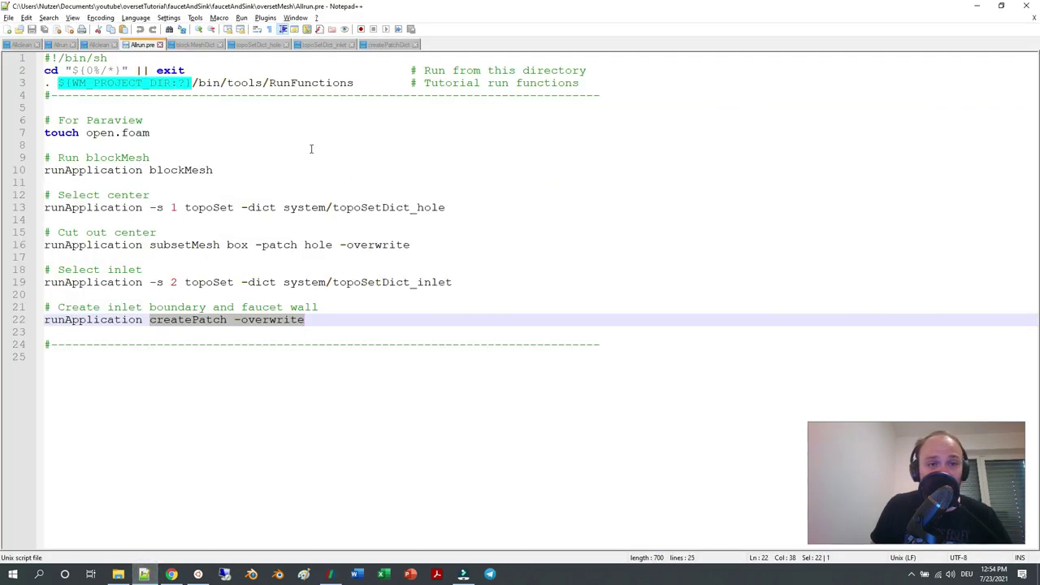
click(18, 29)
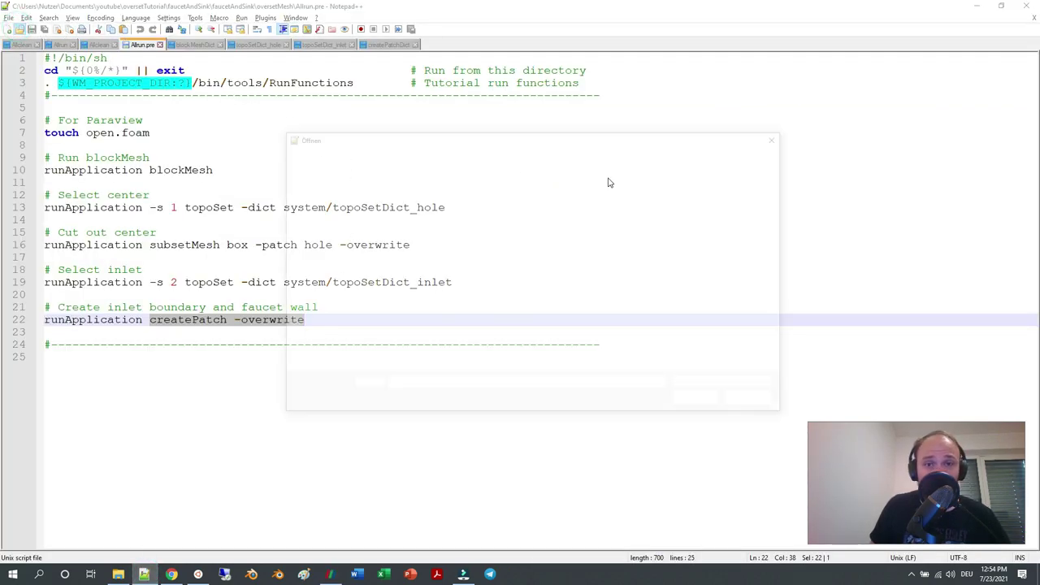
click(529, 155)
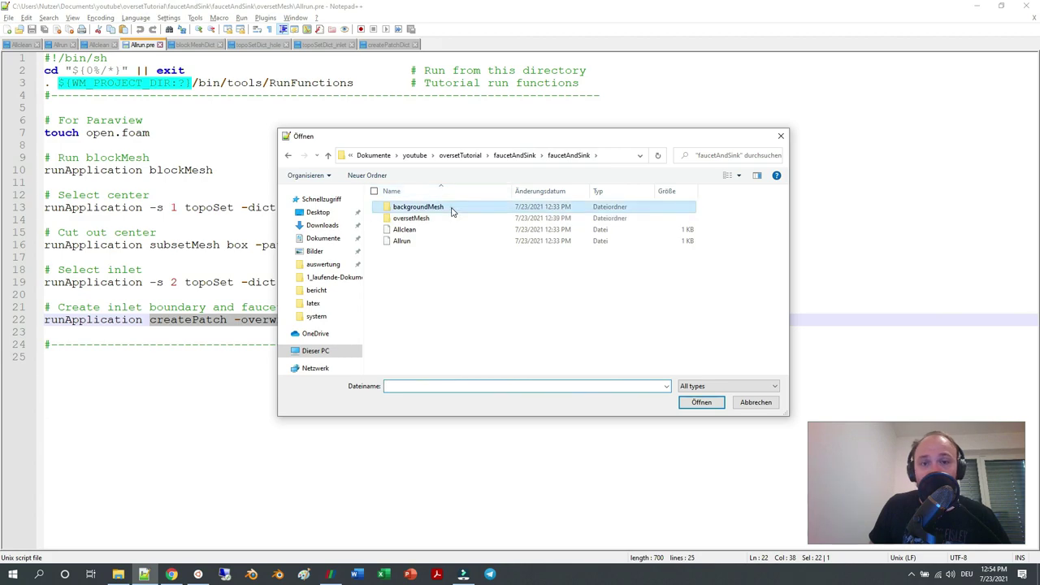
double_click(453, 208)
drag(437, 282, 407, 237)
key(Return)
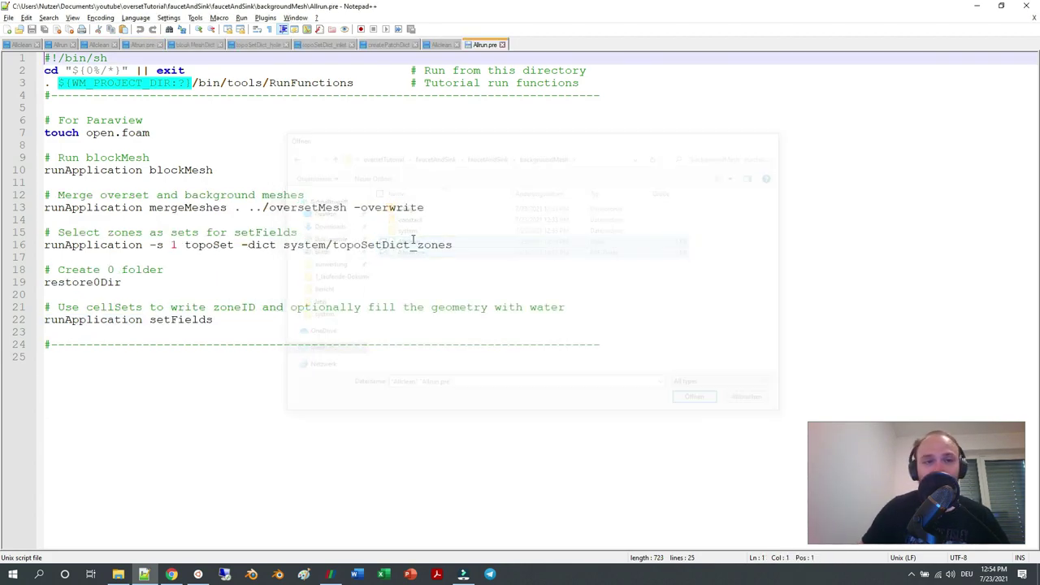
click(439, 45)
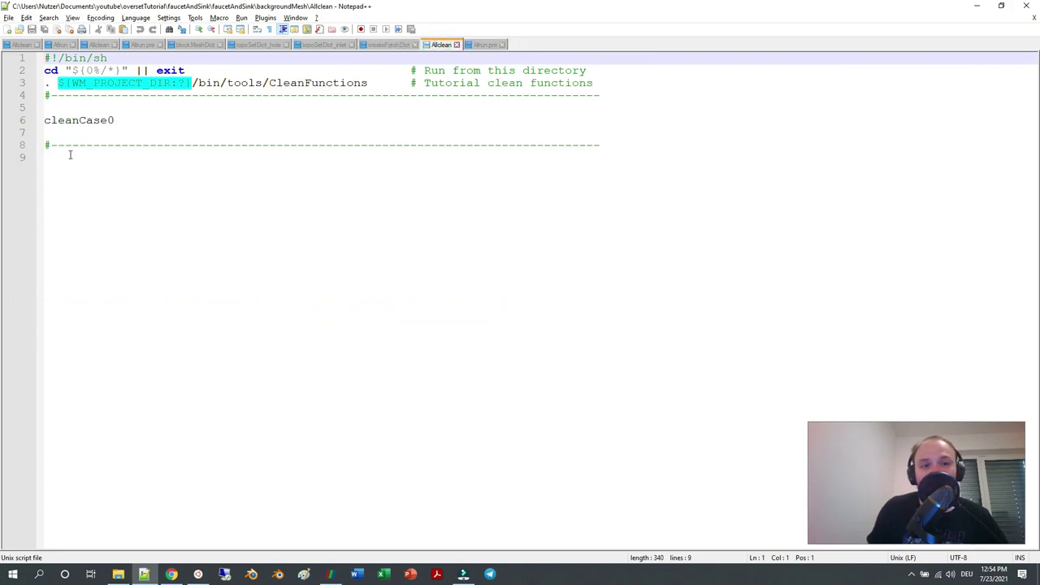
double_click(99, 122)
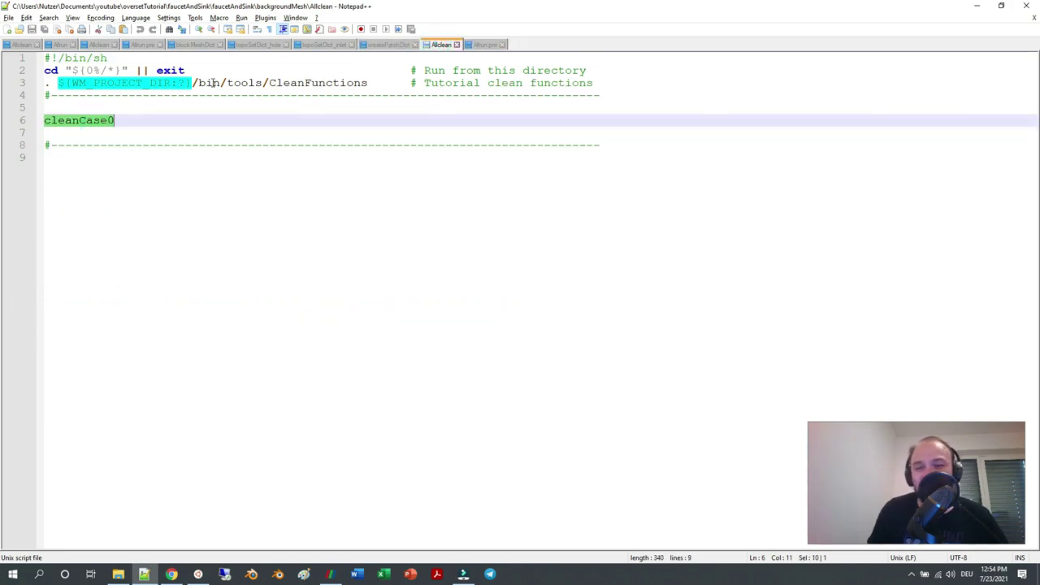
Examine the backgroundMesh case folder in File Explorer, including its constant and system subfolders, and return to Allclean in Notepad++.
click(117, 574)
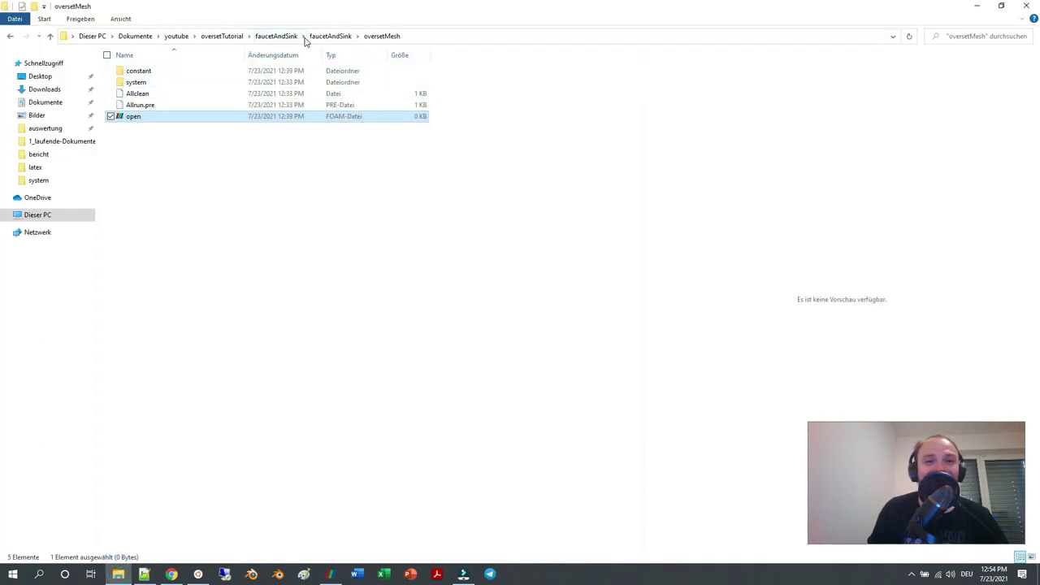
click(329, 36)
double_click(167, 70)
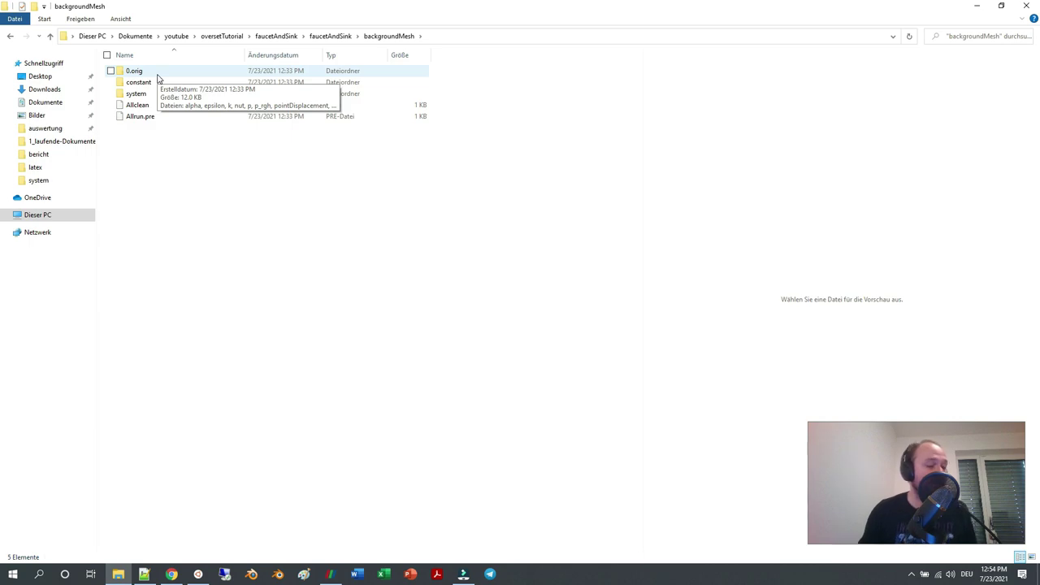
click(160, 84)
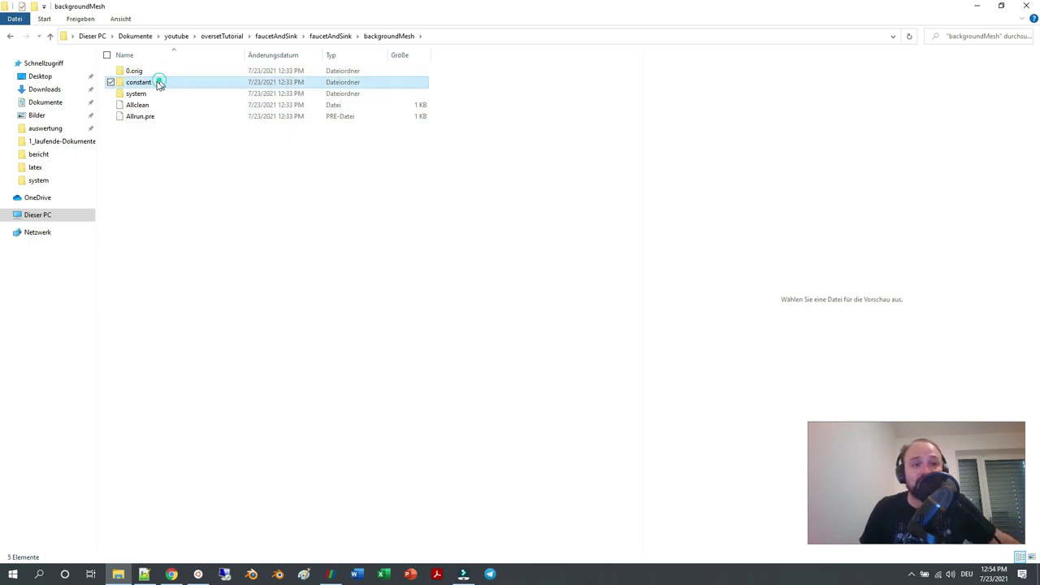
double_click(130, 84)
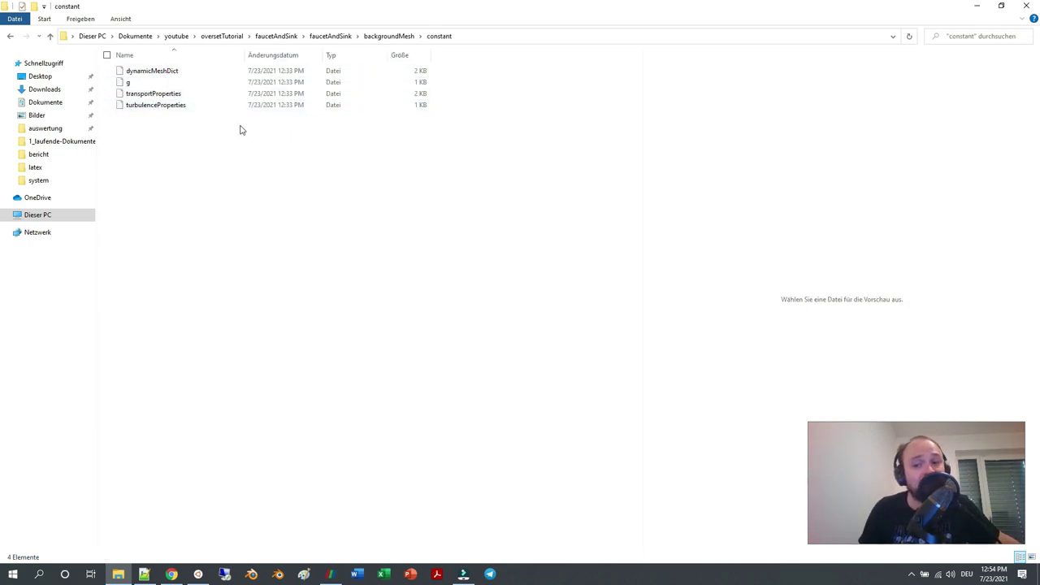
click(373, 38)
click(143, 94)
double_click(143, 94)
click(384, 38)
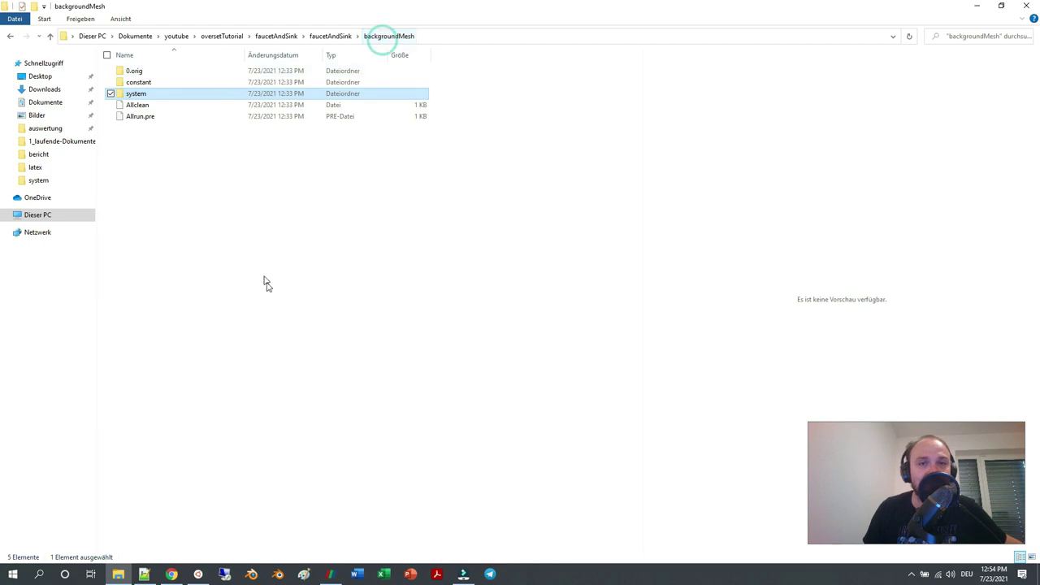
click(144, 574)
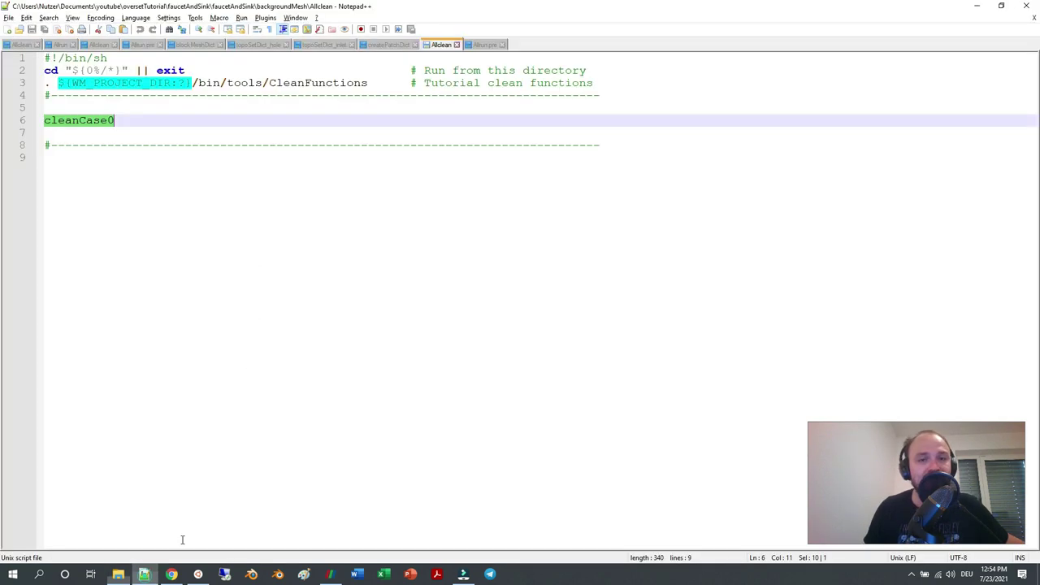
Copy the touch open.foam command from the backgroundMesh Allrun.pre script.
click(485, 45)
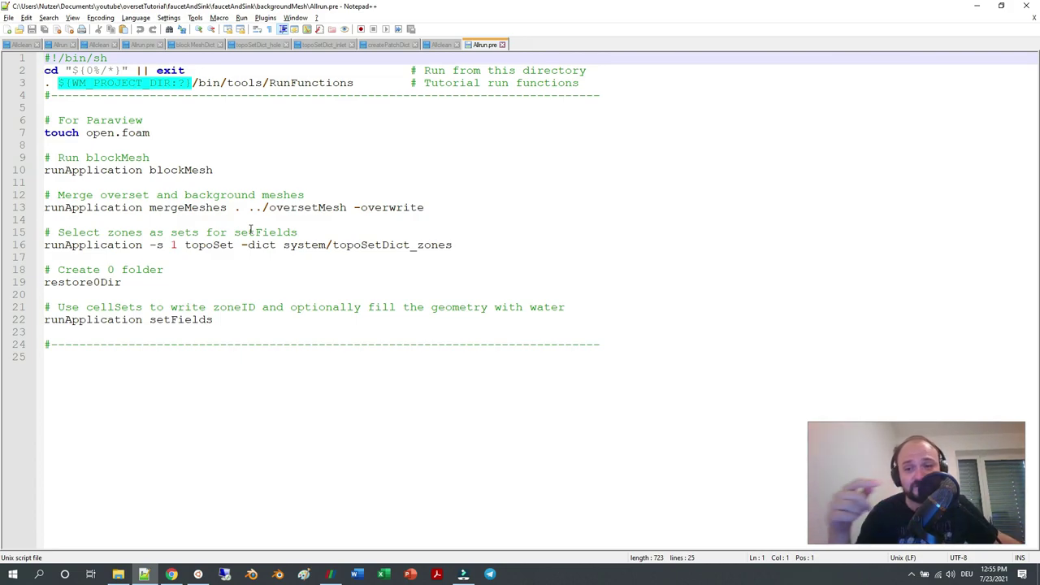
drag(150, 132, 42, 134)
right_click(75, 137)
click(112, 156)
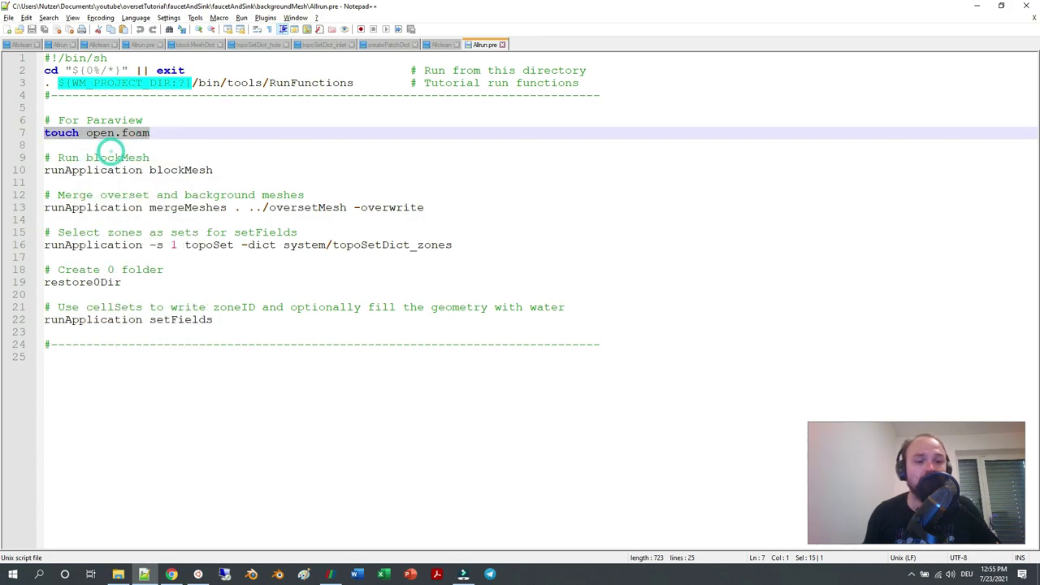
Switch to the terminal, exit the boundary file in nano and change from oversetMesh to the backgroundMesh directory.
key(alt+Tab)
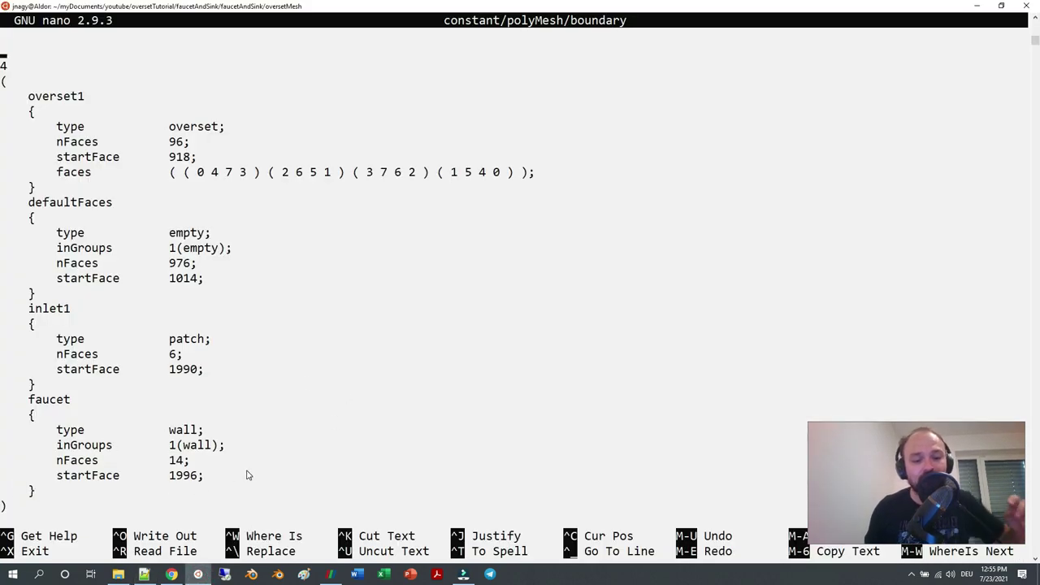
key(ctrl+x)
text(cd ..)
key(Return)
text(cd backgroundMesh/)
key(Return)
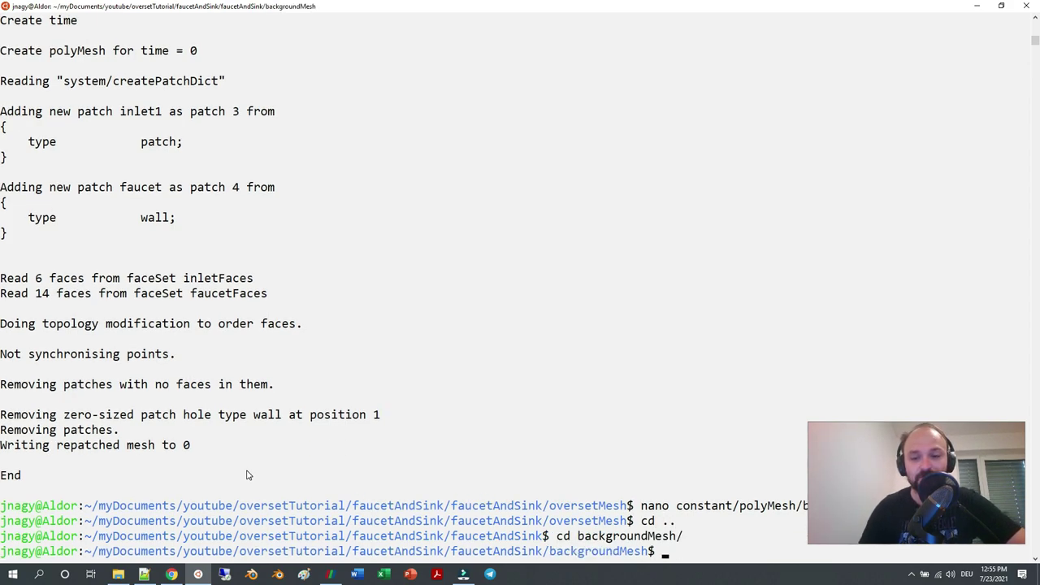
Create the file open.foam in backgroundMesh with touch and check the folder in File Explorer.
text(touch open.foam)
key(Return)
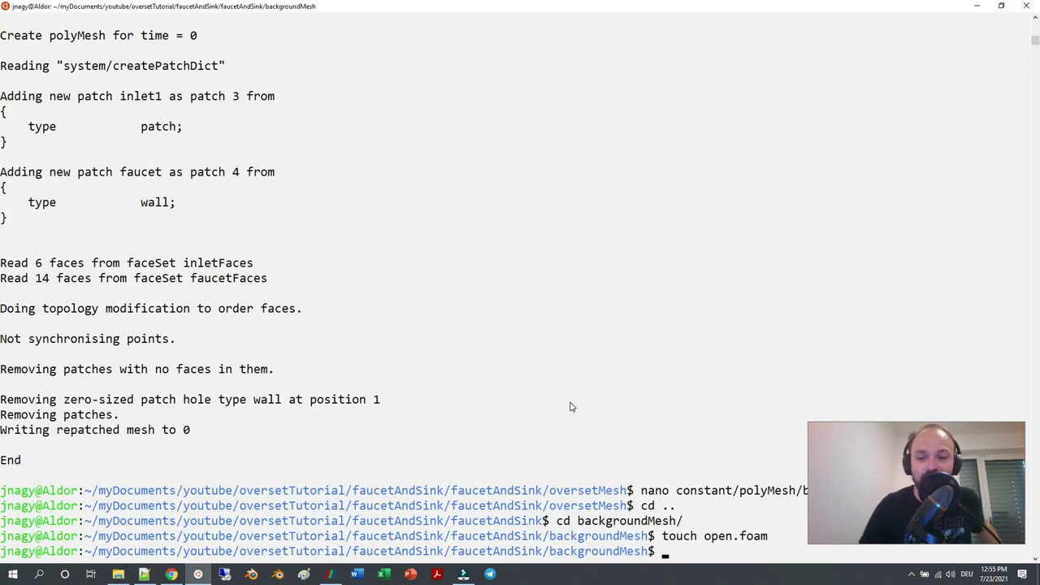
click(118, 575)
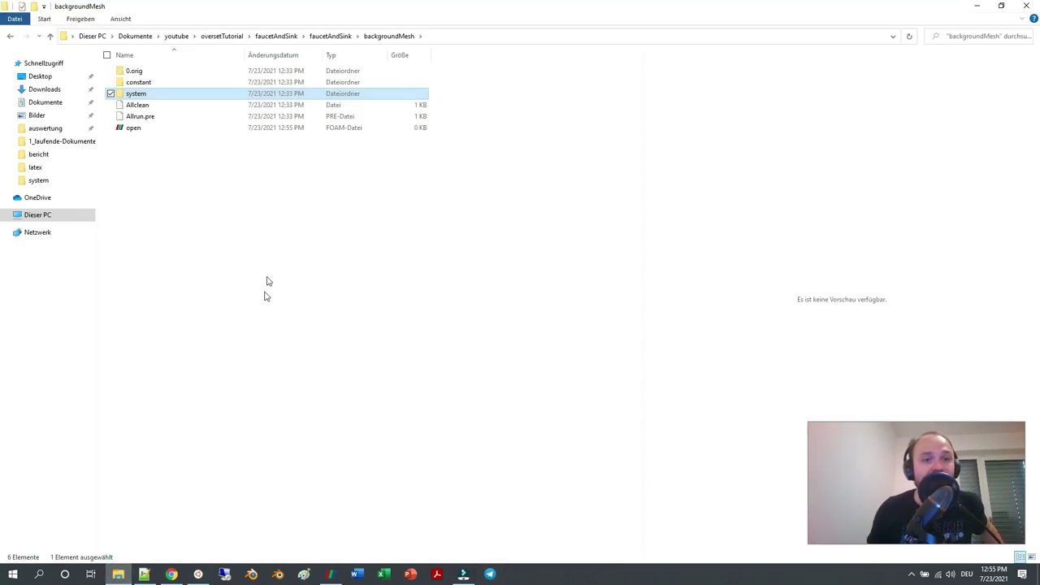
Switch to Notepad++ and, for the blockMesh command in Allrun.pre, open blockMeshDict from the backgroundMesh system folder.
click(146, 572)
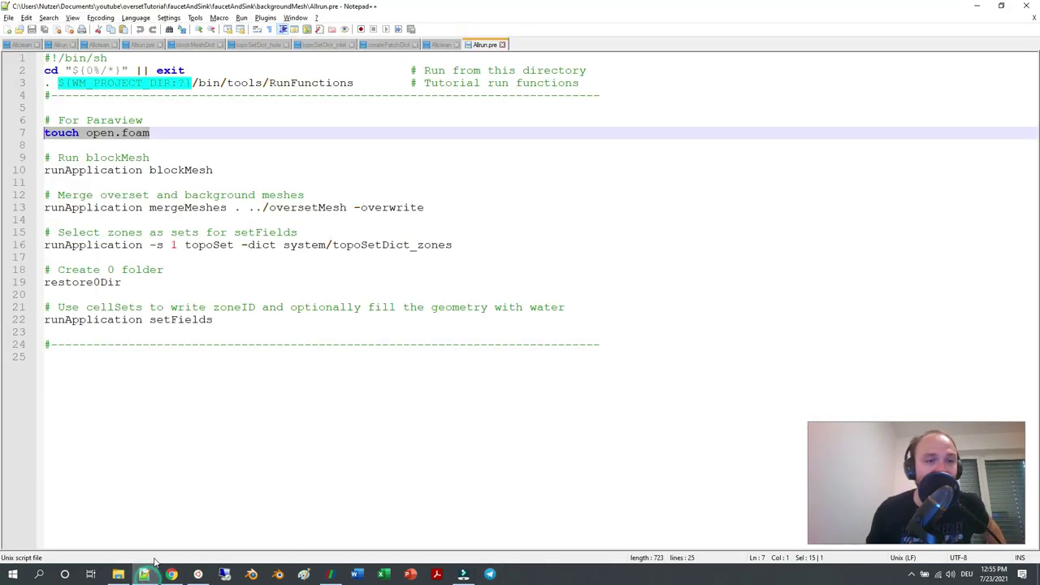
double_click(190, 170)
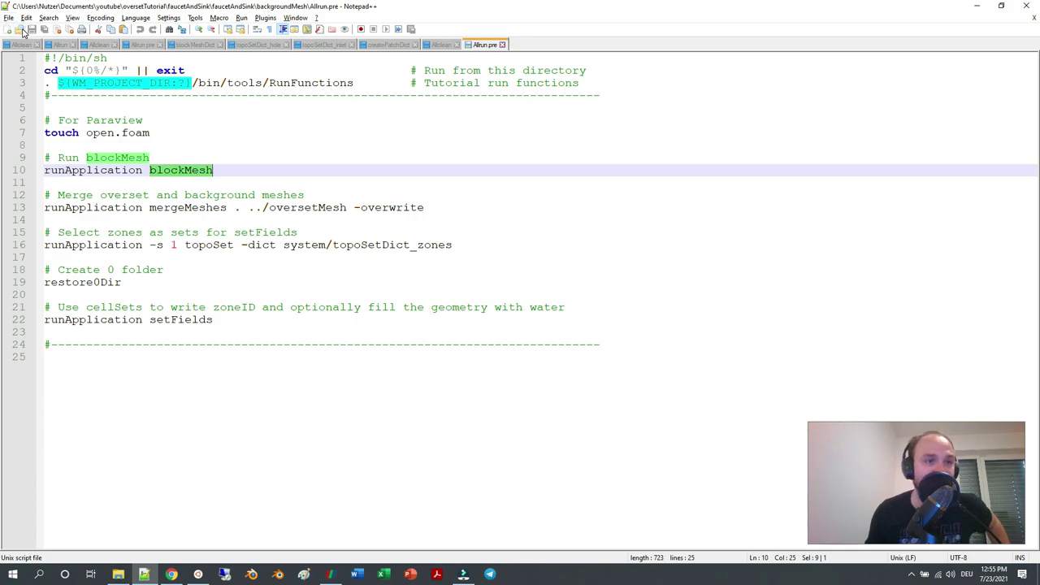
key(ctrl+o)
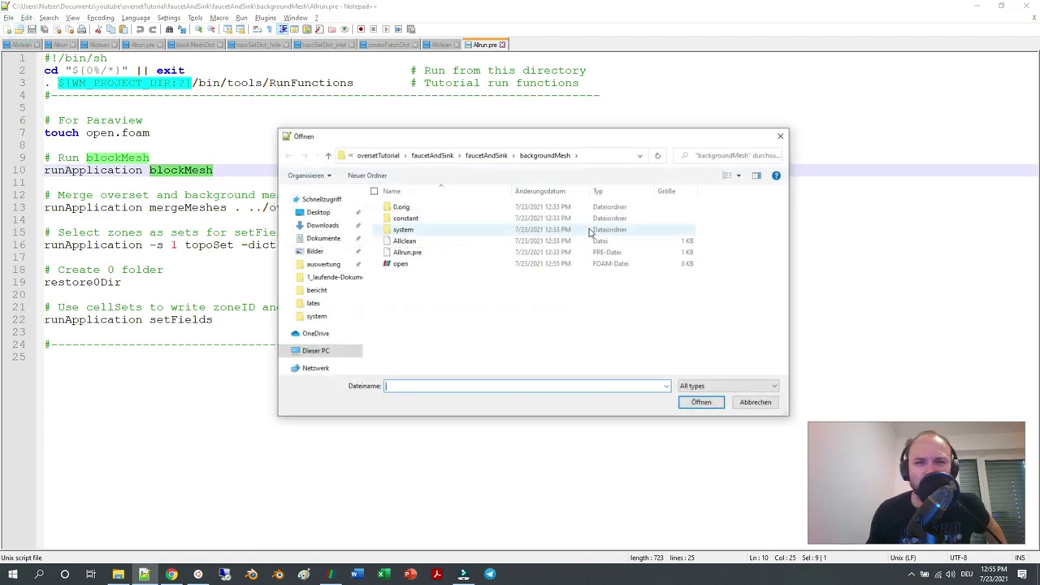
double_click(441, 231)
double_click(411, 208)
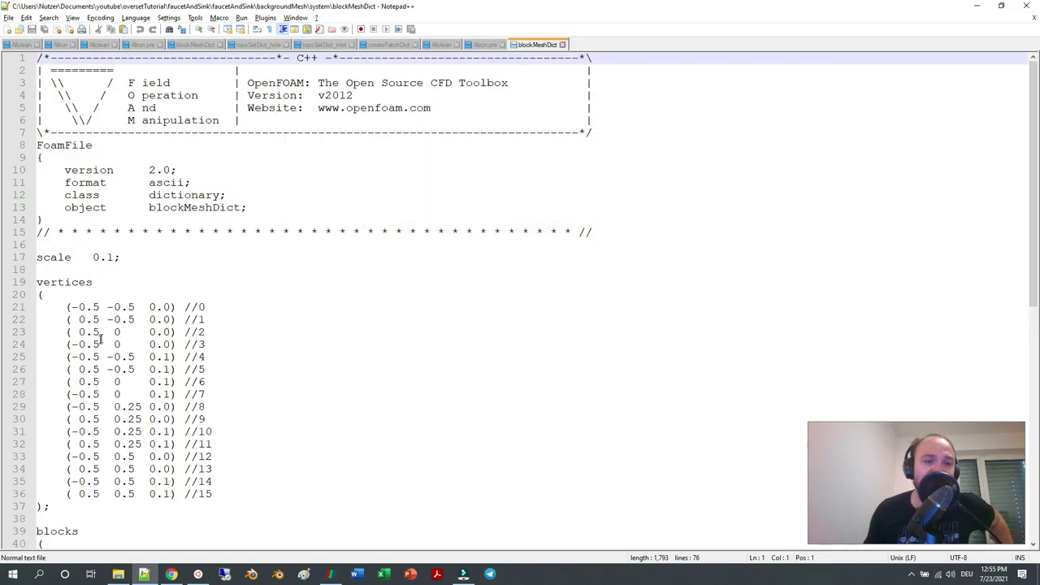
Examine the vertices, blocks and boundary sections of the backgroundMesh blockMeshDict.
scroll(388, 252, down, 5)
drag(230, 307, 36, 120)
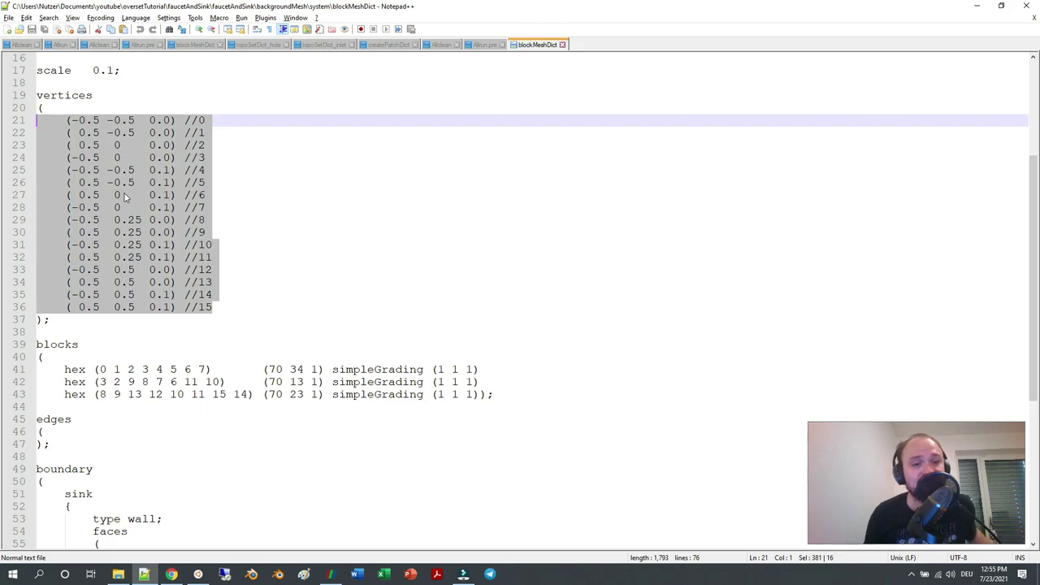
scroll(224, 296, down, 3)
scroll(433, 298, down, 4)
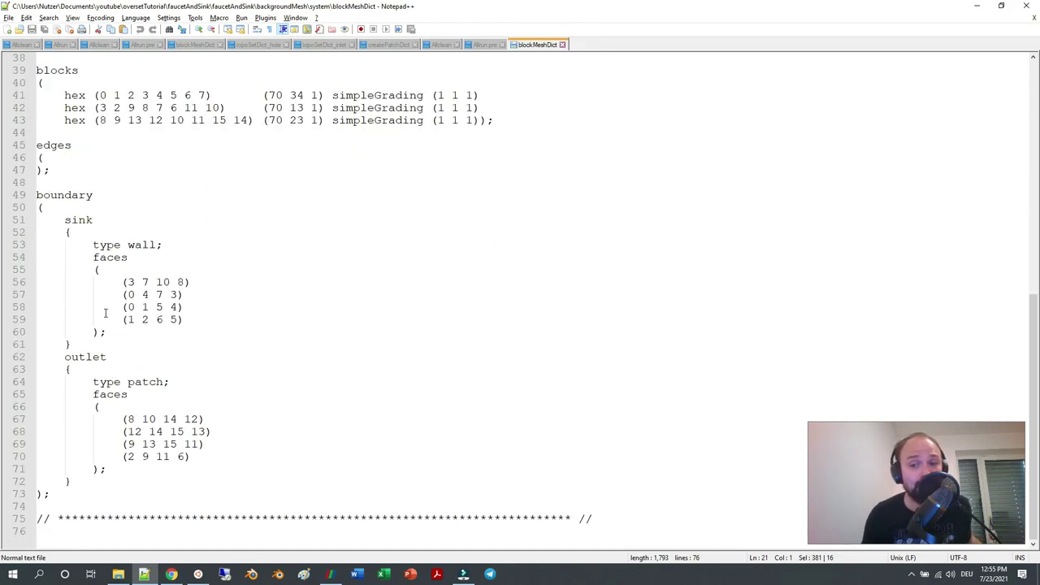
Switch to Chrome and examine the sink walls and open boundaries in the FaucetAndSink3_JN.png mesh image.
click(171, 574)
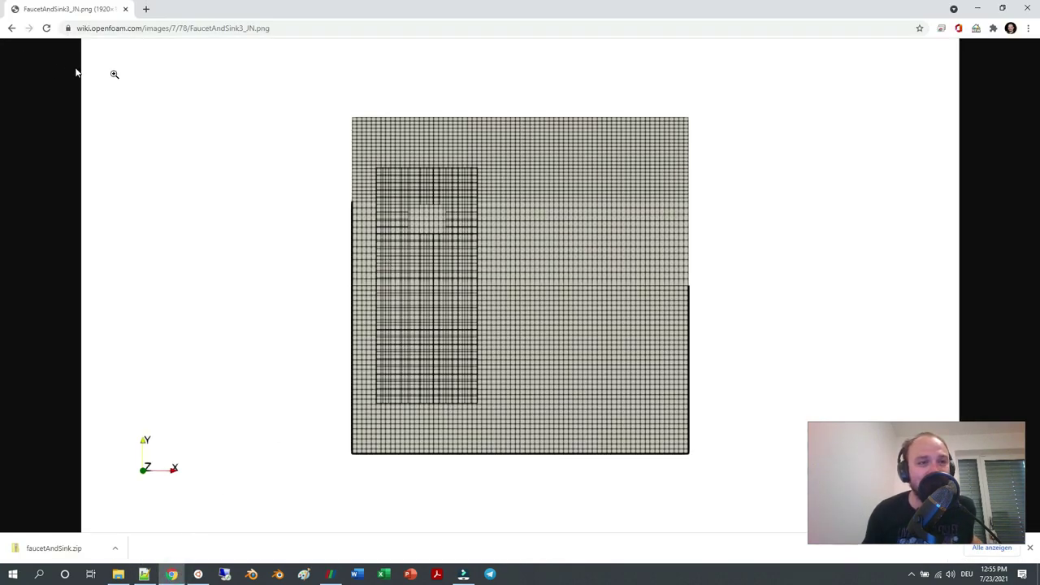
click(11, 27)
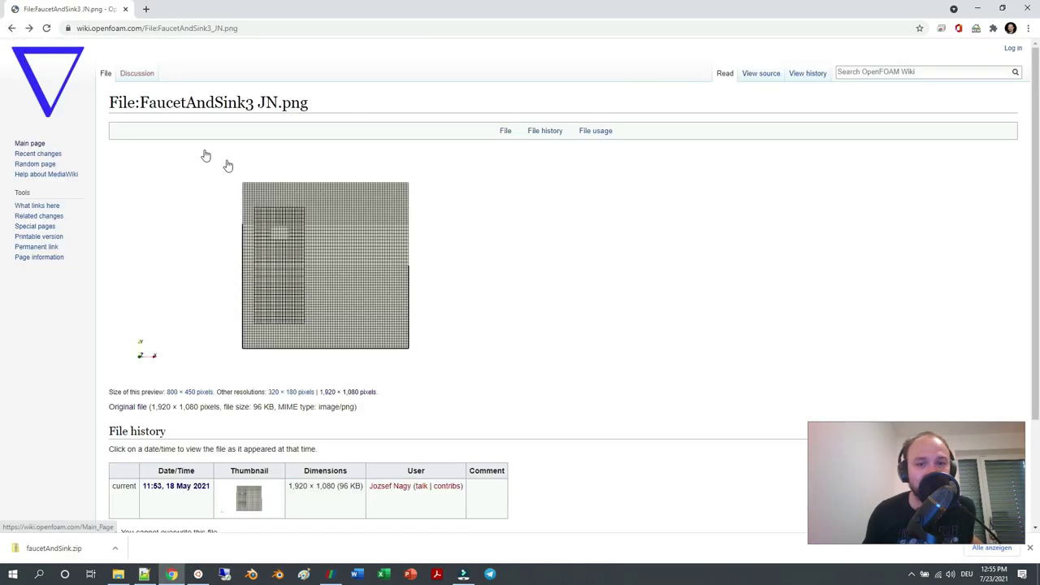
click(325, 307)
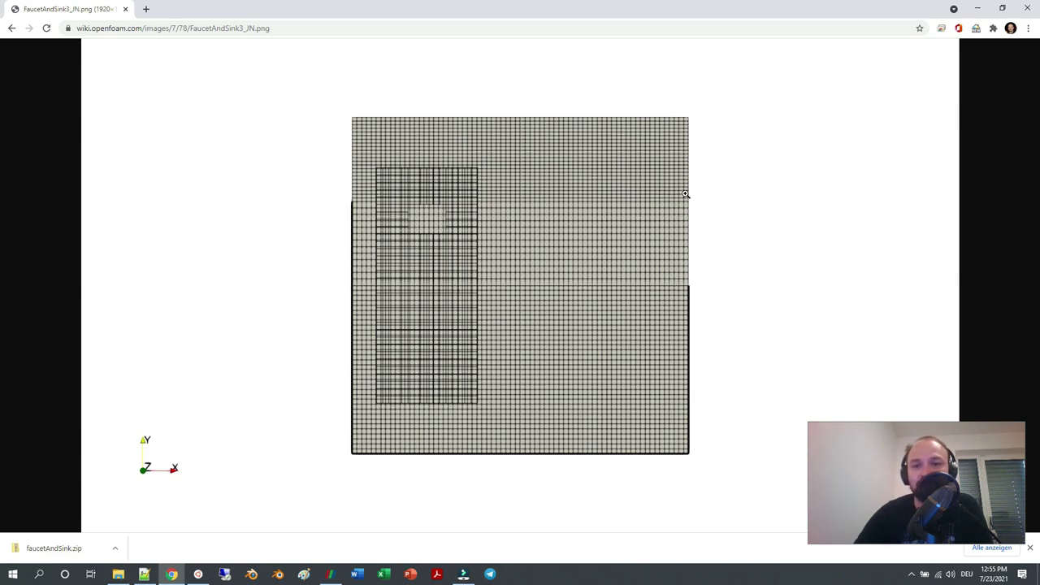
click(687, 294)
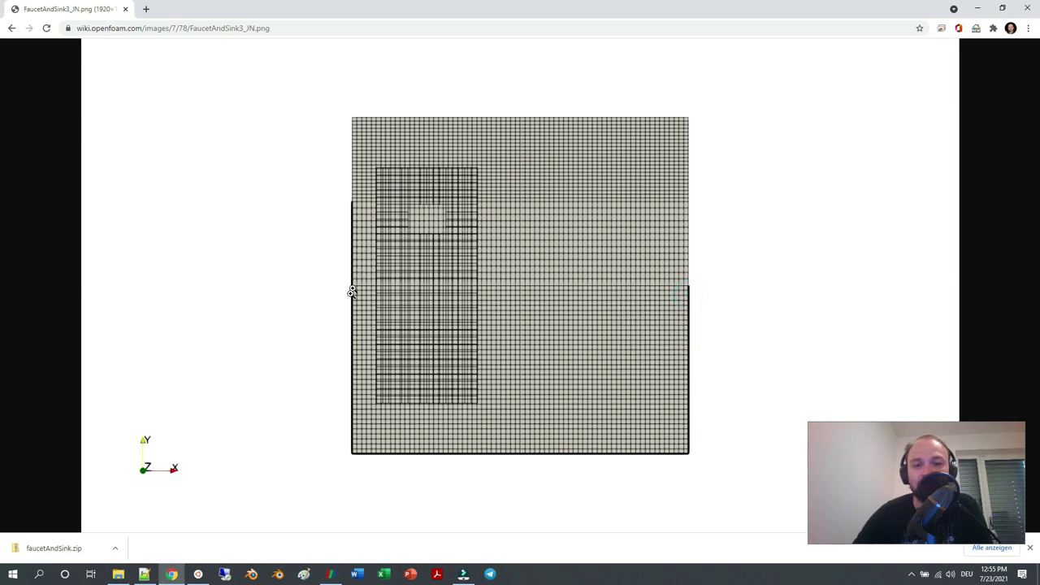
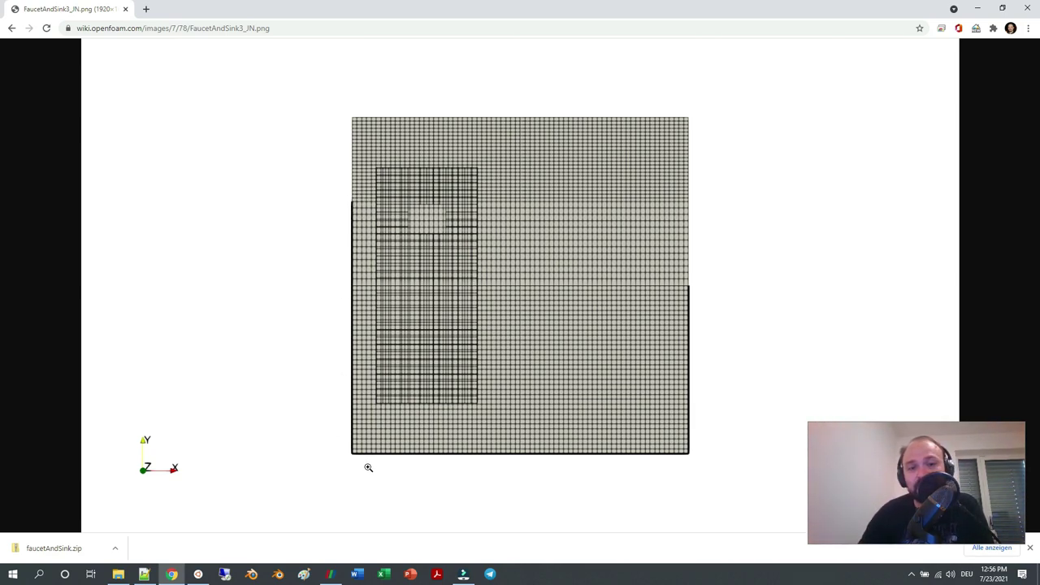
Examine the sink and outlet patches of blockMeshDict in Notepad++ and compare them with the mesh image in Chrome, dismissing the download bar.
click(144, 574)
double_click(80, 220)
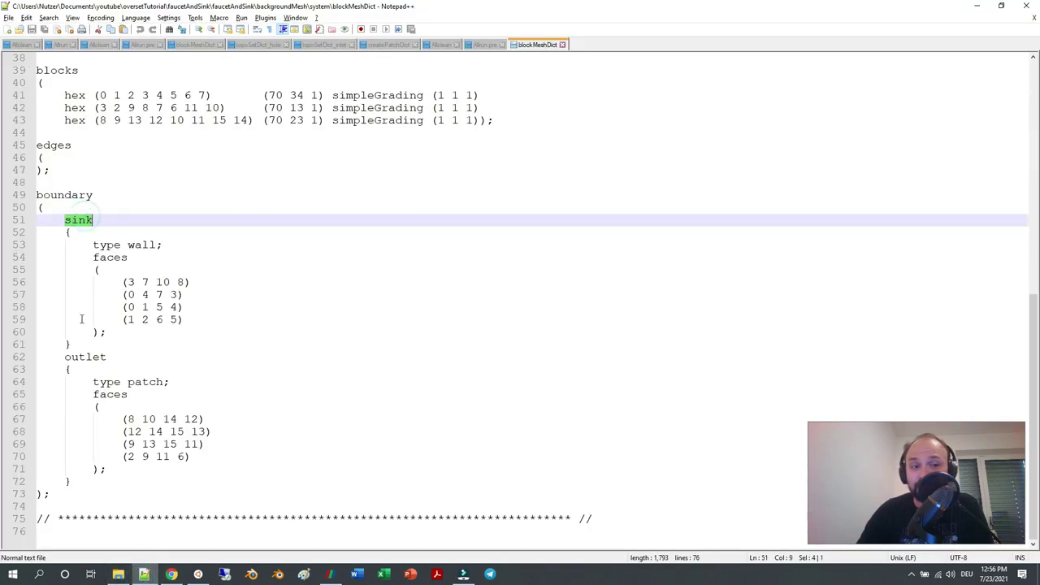
double_click(84, 356)
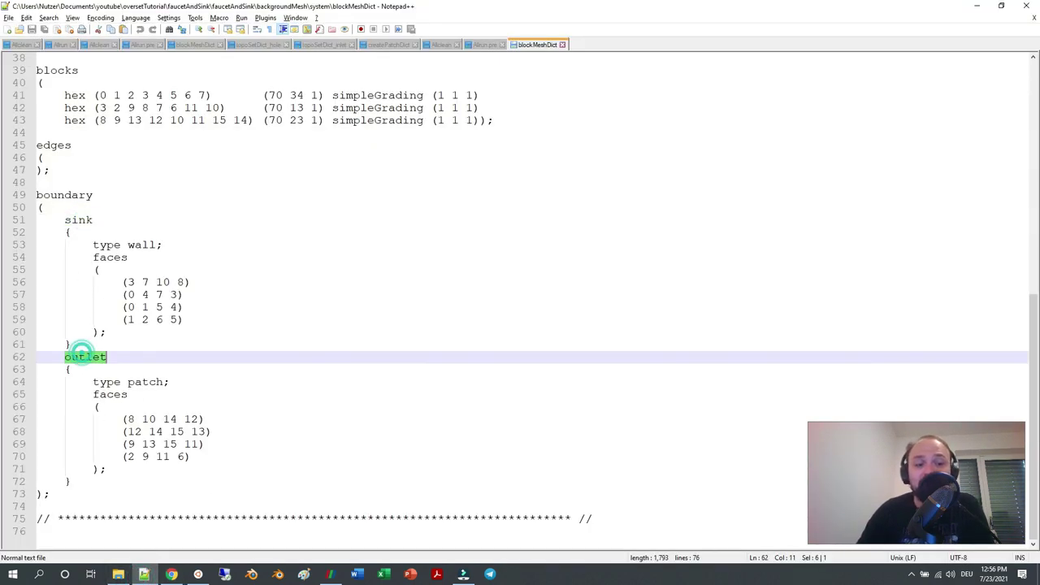
click(171, 574)
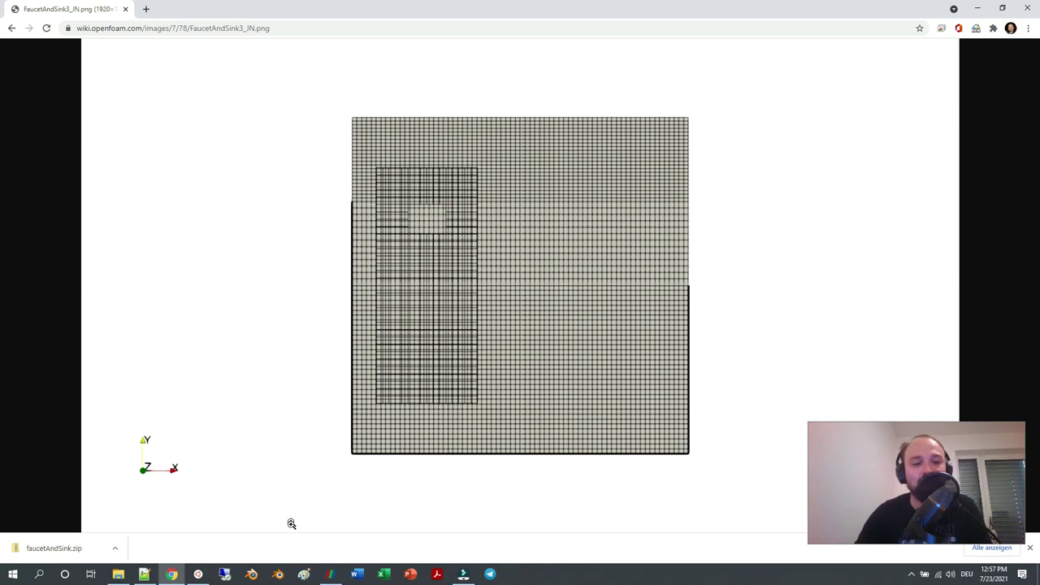
click(1030, 549)
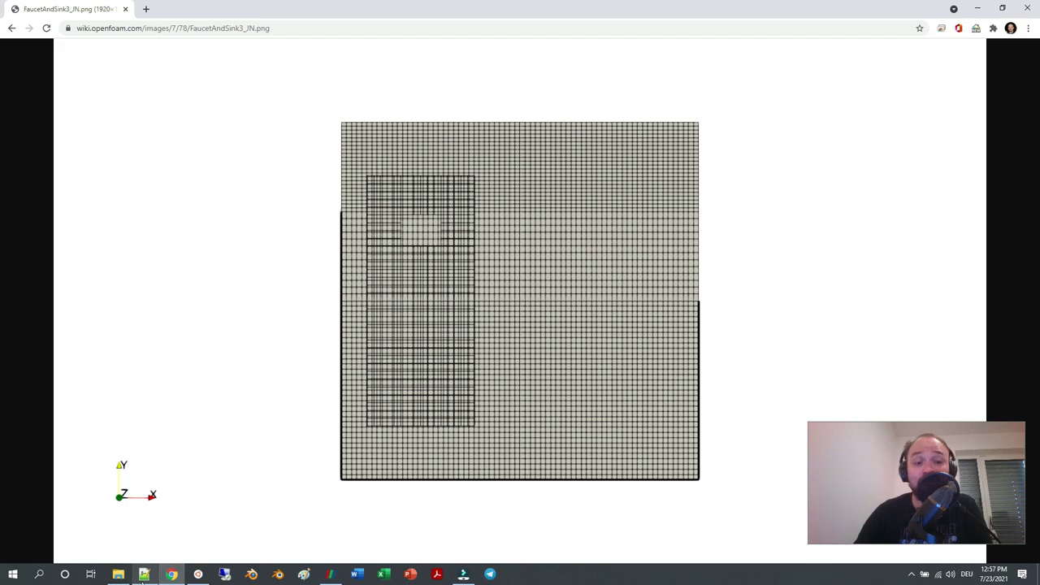
Copy the blockMesh command from Allrun.pre in Notepad++ and run it in the terminal inside backgroundMesh.
click(144, 574)
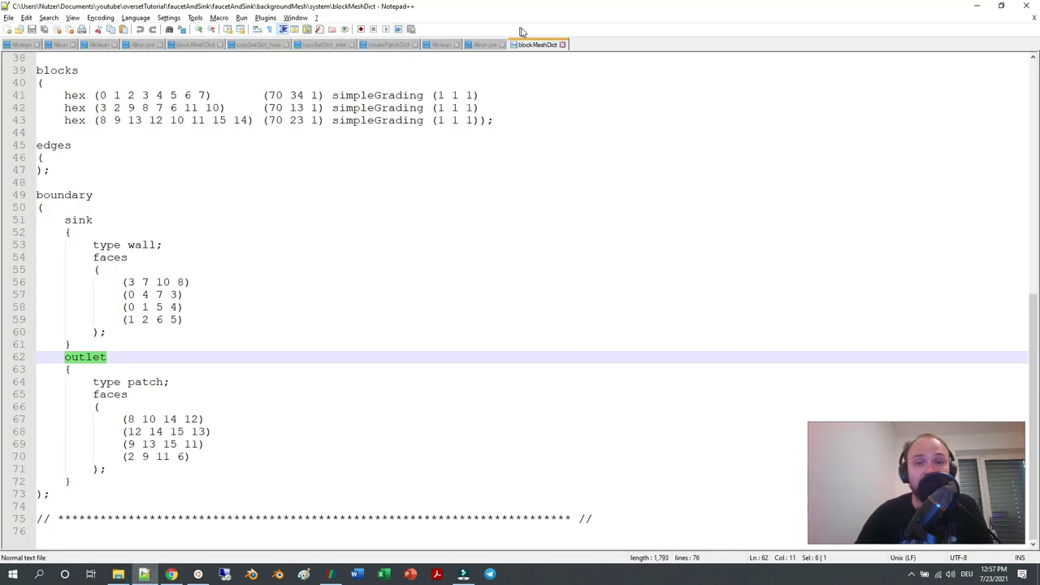
click(486, 45)
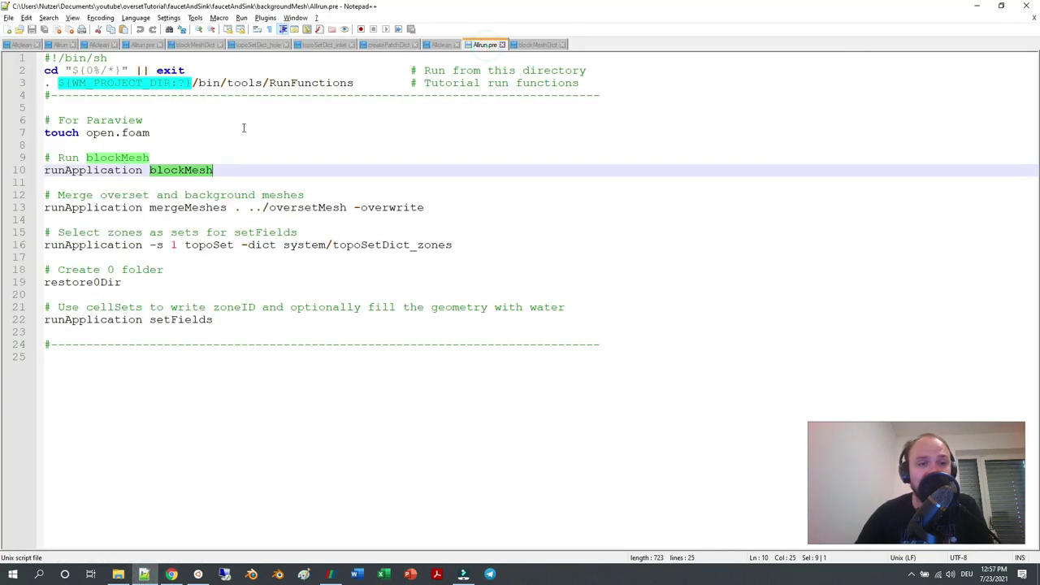
right_click(204, 170)
click(243, 187)
click(198, 574)
right_click(492, 393)
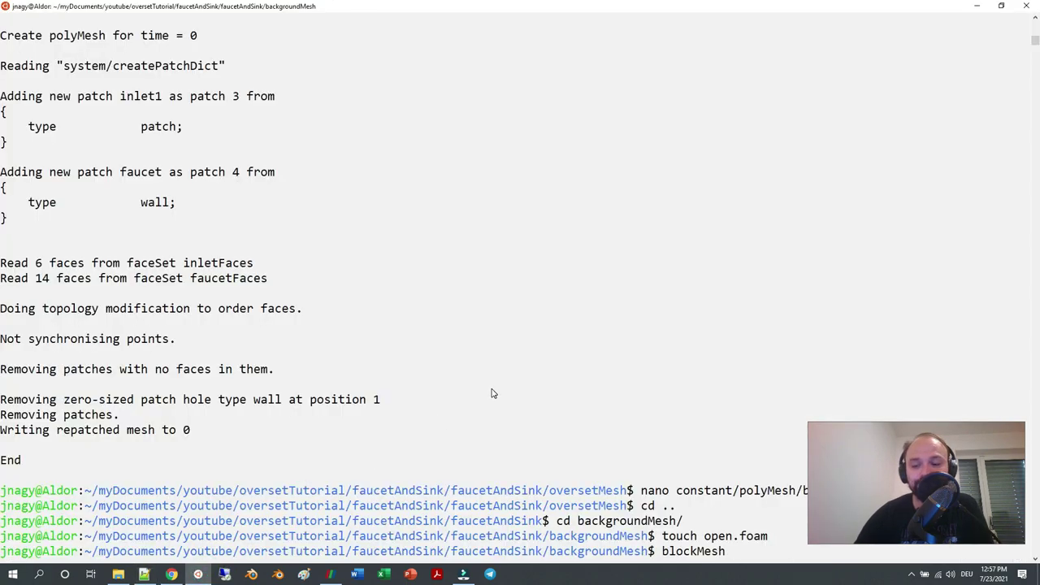
key(Return)
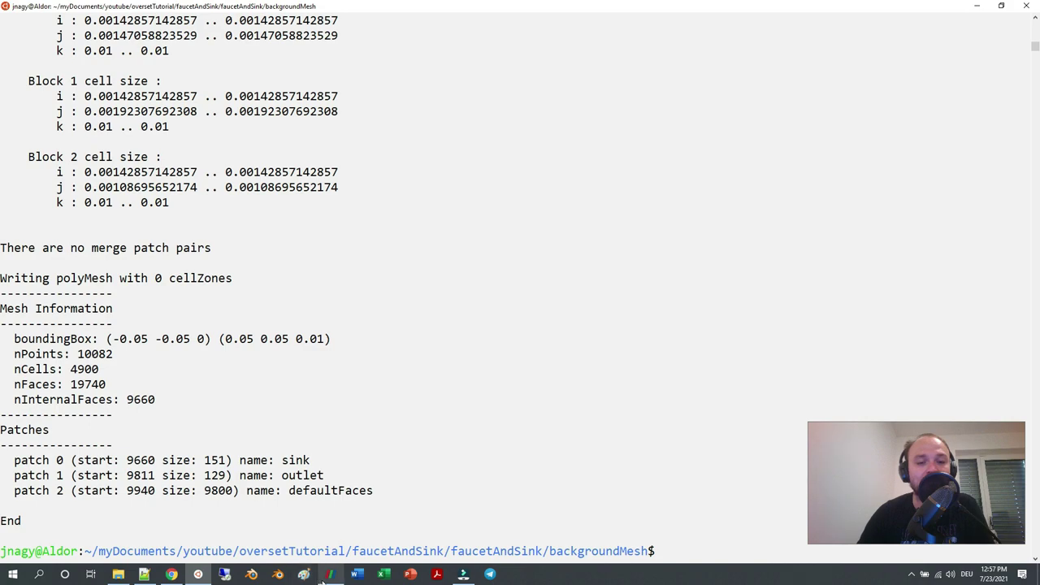
Switch to ParaView and load open.foam from the backgroundMesh folder alongside the overset mesh.
click(329, 574)
click(14, 32)
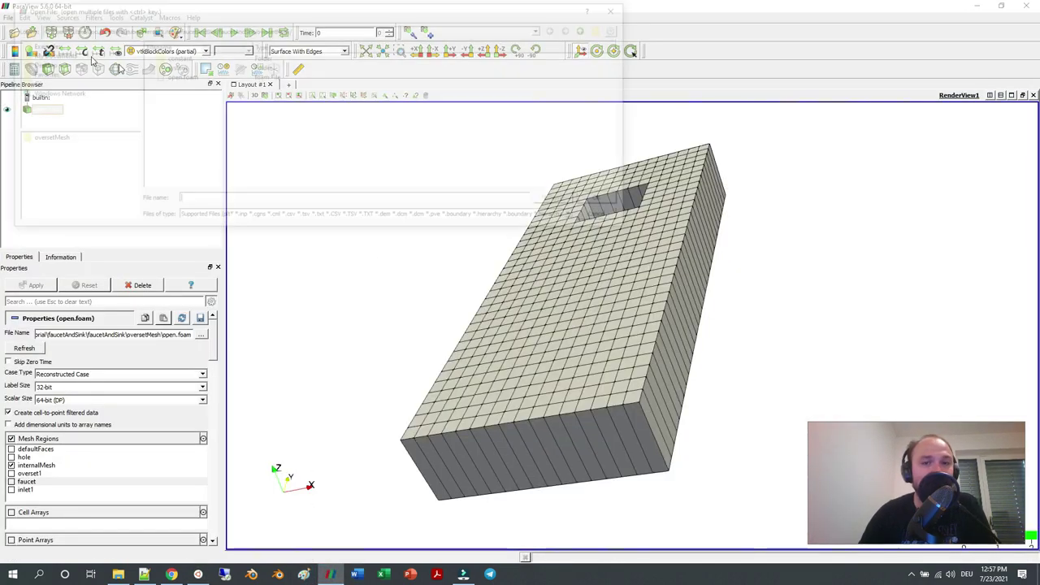
click(590, 28)
double_click(197, 61)
double_click(174, 86)
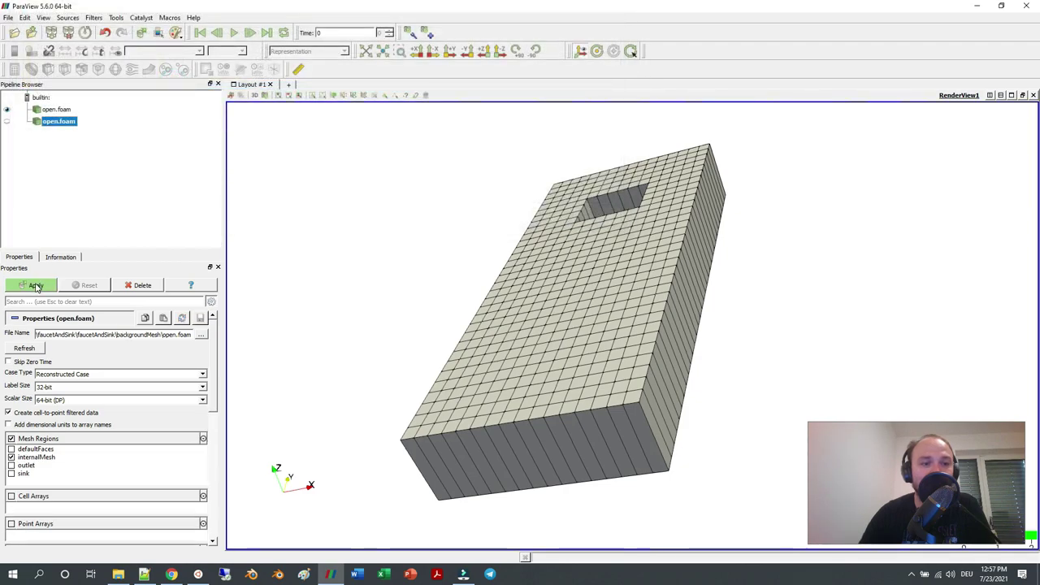
click(36, 286)
click(453, 252)
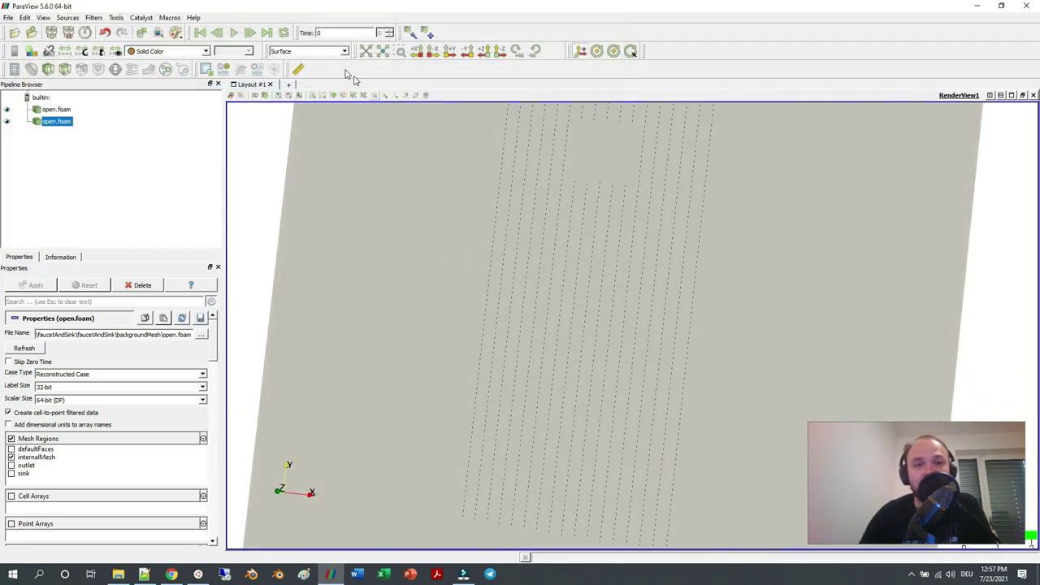
Show the background mesh as Surface With Edges and examine it together with the overset mesh from several angles.
click(309, 51)
click(304, 105)
scroll(580, 188, down, 3)
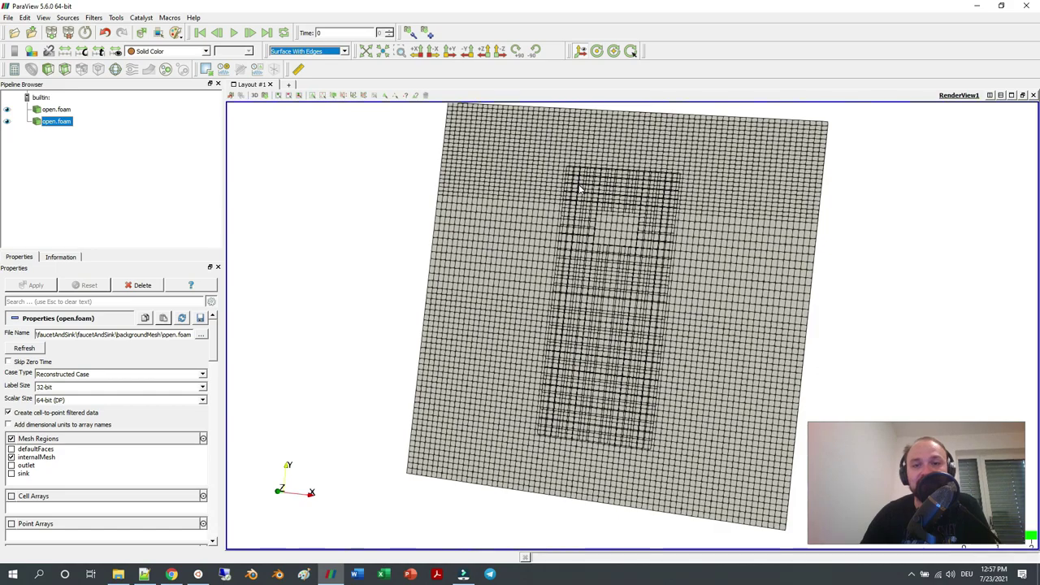
scroll(580, 188, down, 3)
drag(585, 236, 551, 257)
drag(729, 196, 520, 342)
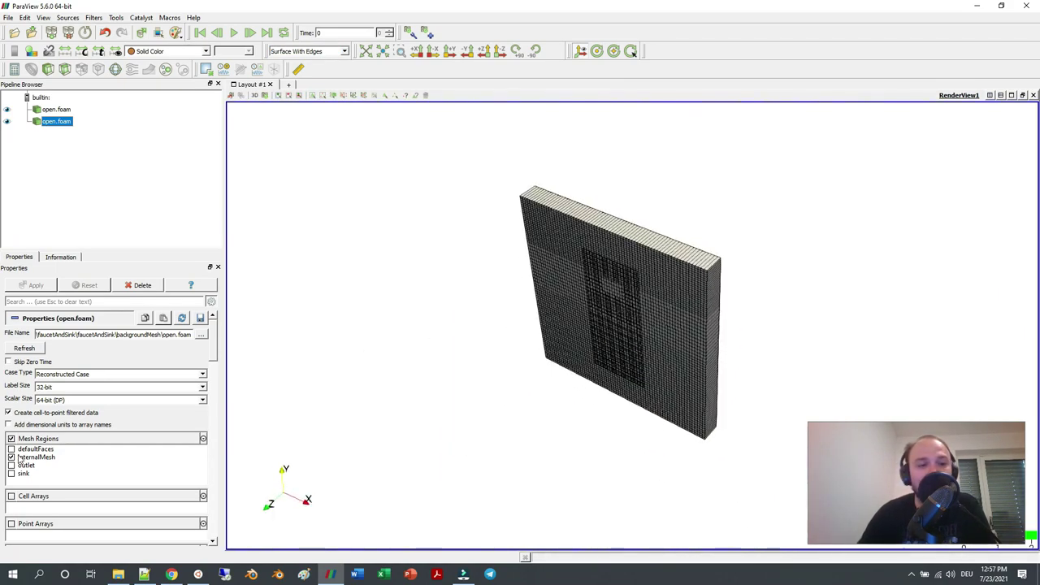
Hide the overset mesh and display only the outlet and sink regions of the background mesh, coloured by vtkBlockColors.
click(7, 110)
click(11, 464)
click(12, 473)
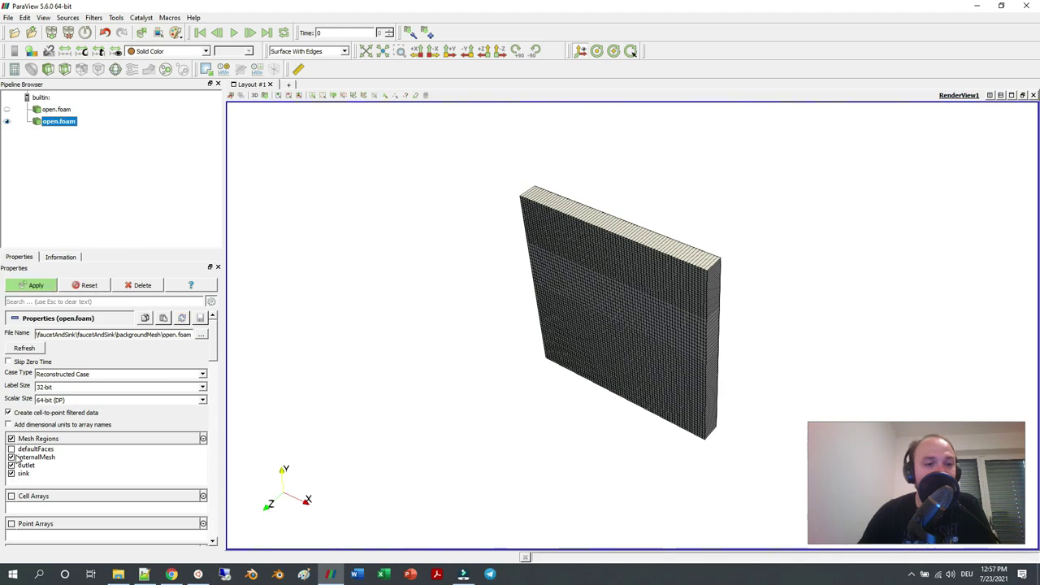
click(11, 457)
click(36, 285)
click(166, 50)
click(151, 86)
drag(608, 272, 286, 400)
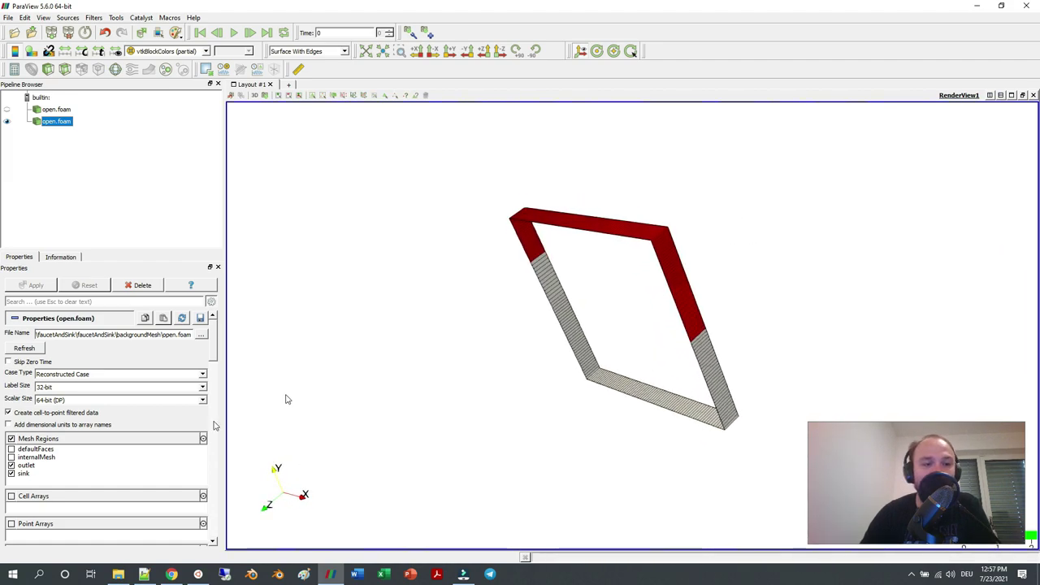
Add the defaultFaces region to the displayed background mesh patches and examine them from another angle.
click(12, 448)
click(35, 286)
drag(466, 349, 585, 371)
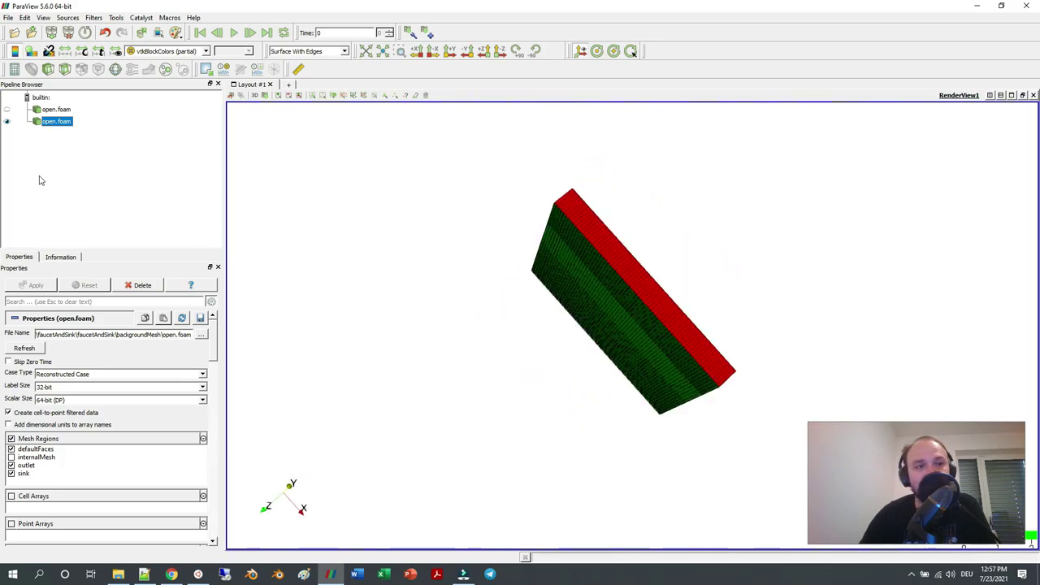
Show the overset mesh again, align the view with the Z axis, and switch to Chrome to compare with the reference mesh image.
click(7, 109)
drag(497, 332, 466, 288)
click(499, 51)
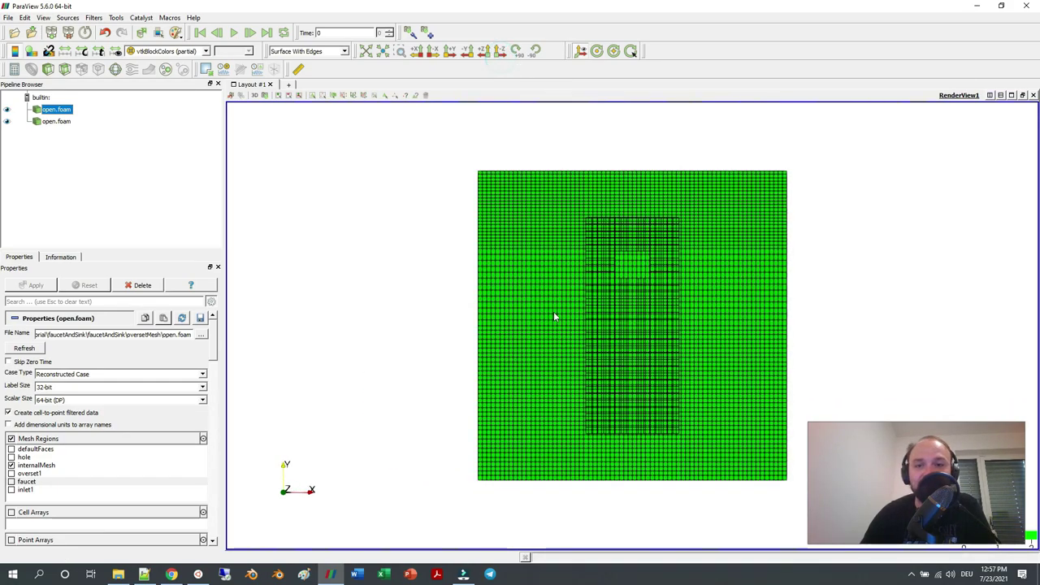
click(172, 574)
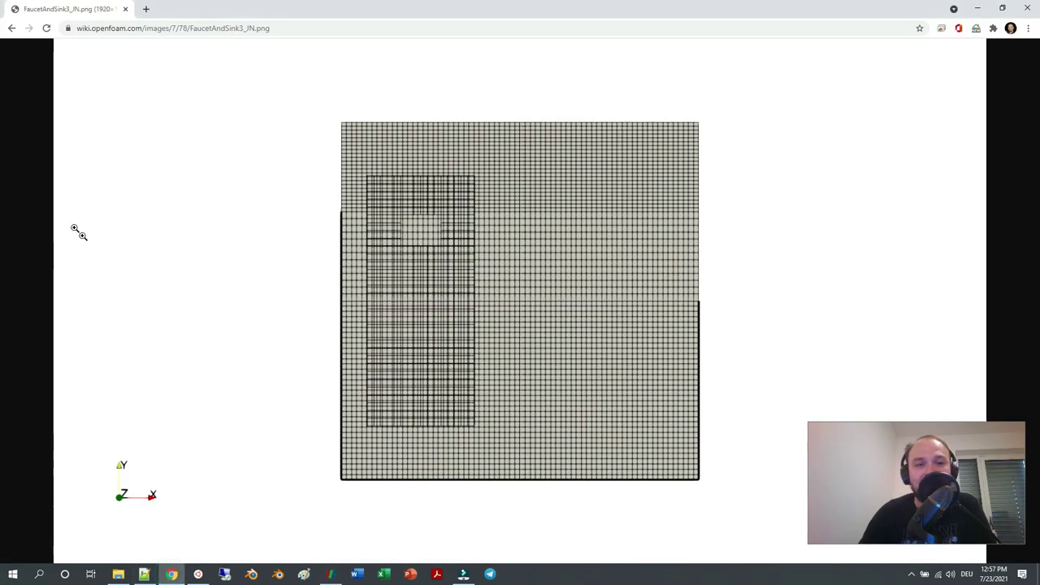
Return to the Faucet and Sink wiki page and review its liquid phase fraction and cellTypes images.
click(11, 28)
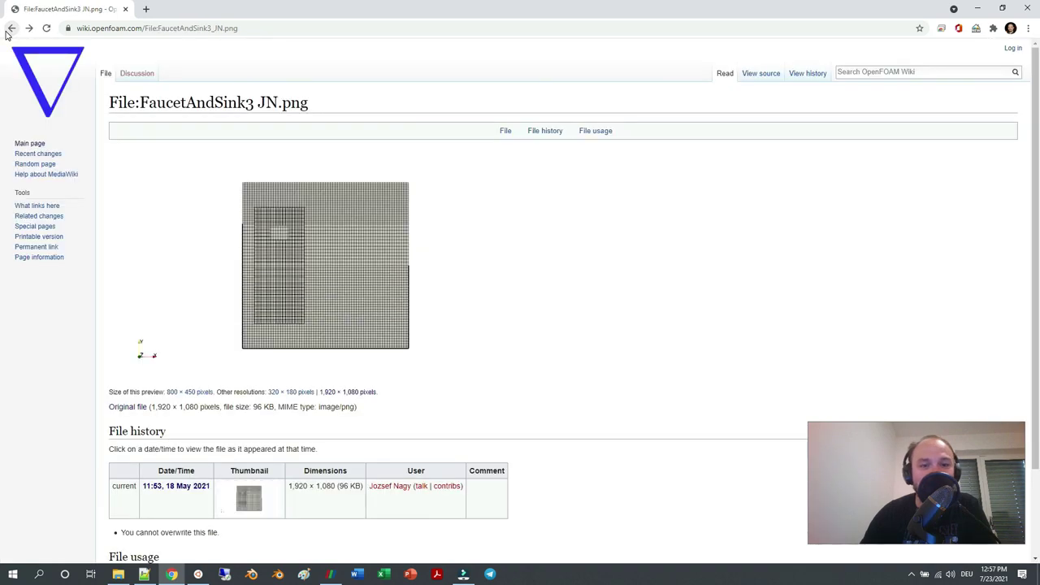
click(11, 28)
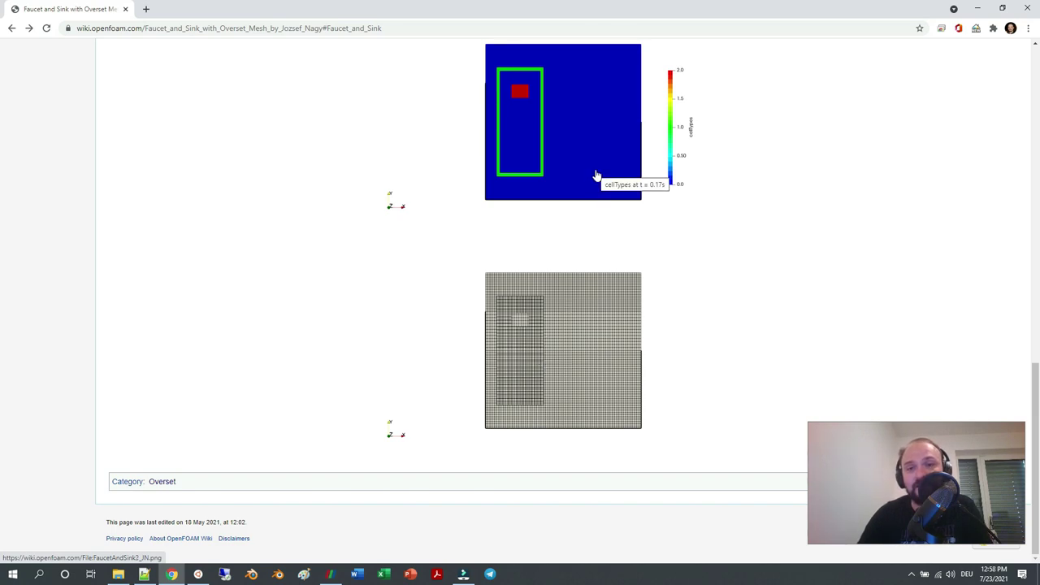
scroll(597, 175, up, 3)
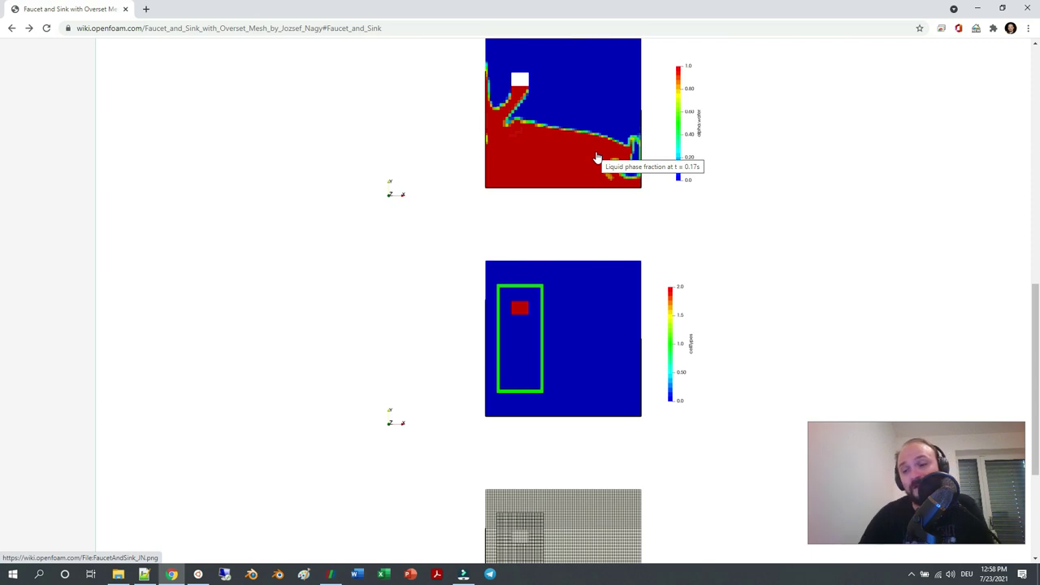
scroll(598, 157, up, 1)
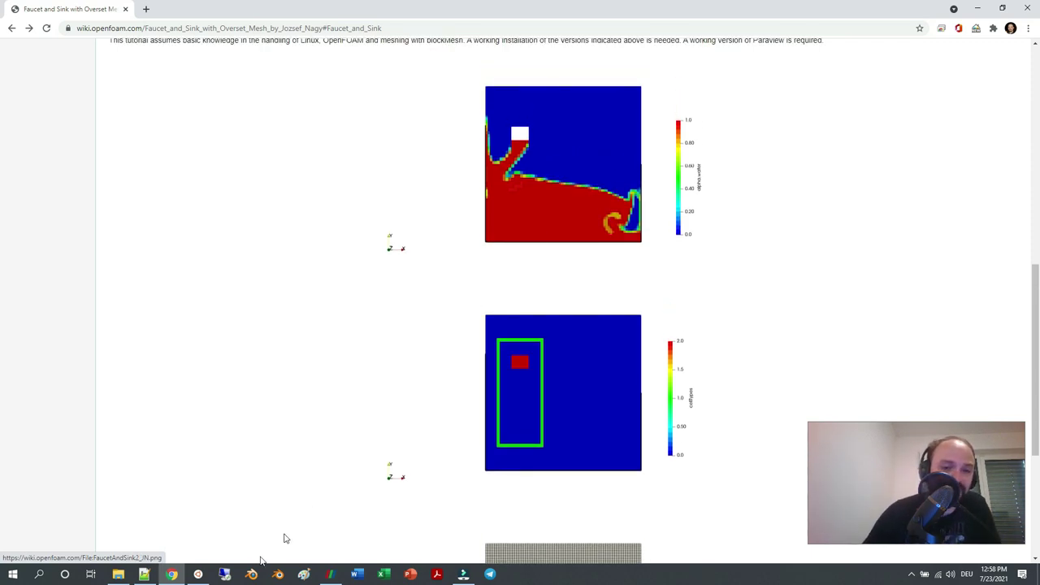
Switch to Allrun.pre in Notepad++ and examine the mergeMeshes command, its current-folder and ../oversetMesh arguments, and the -overwrite option.
mouse_move(199, 574)
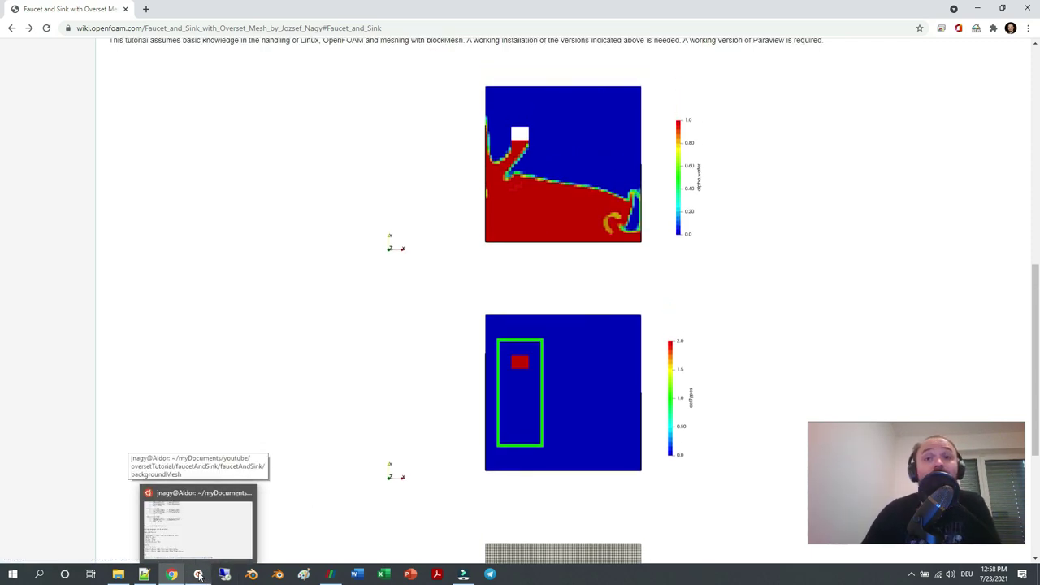
click(199, 574)
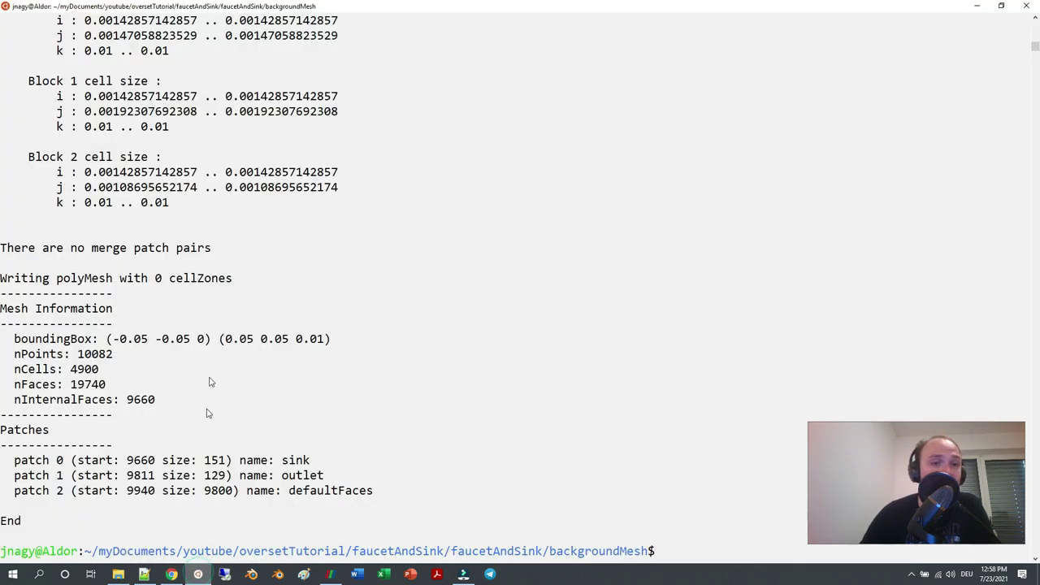
click(143, 574)
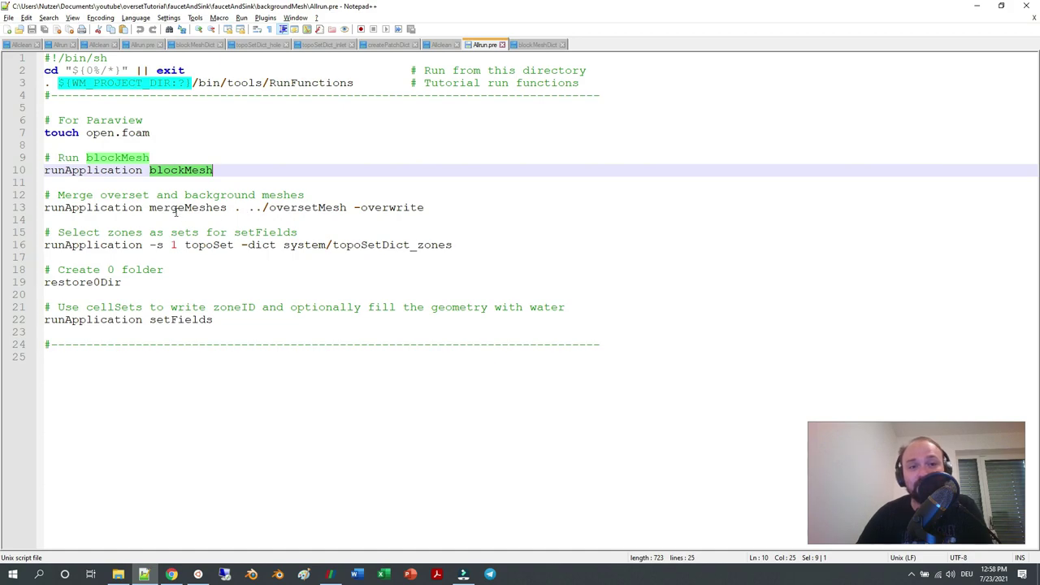
drag(149, 208, 420, 207)
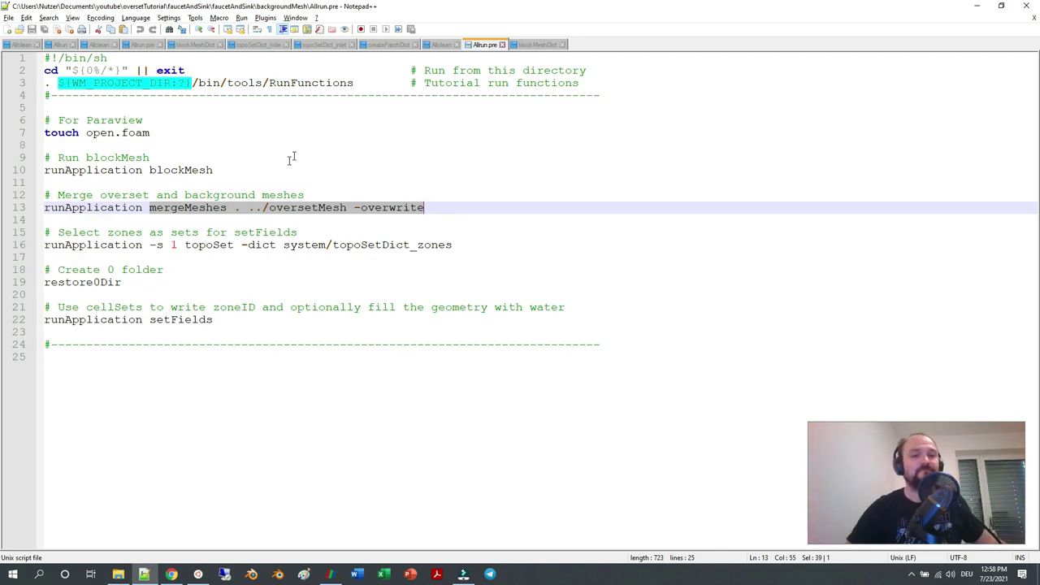
click(263, 210)
drag(249, 210, 270, 210)
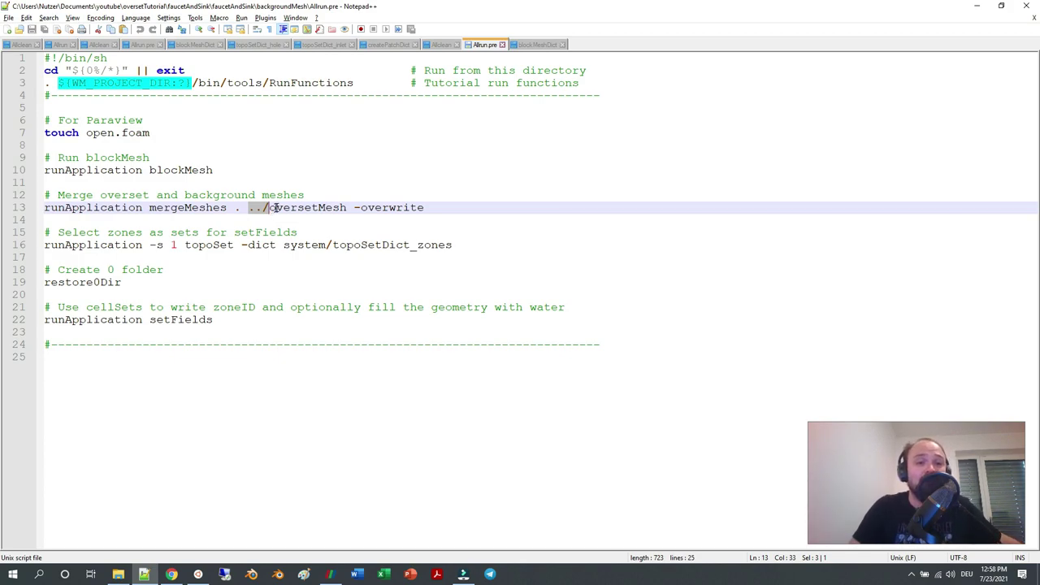
double_click(238, 207)
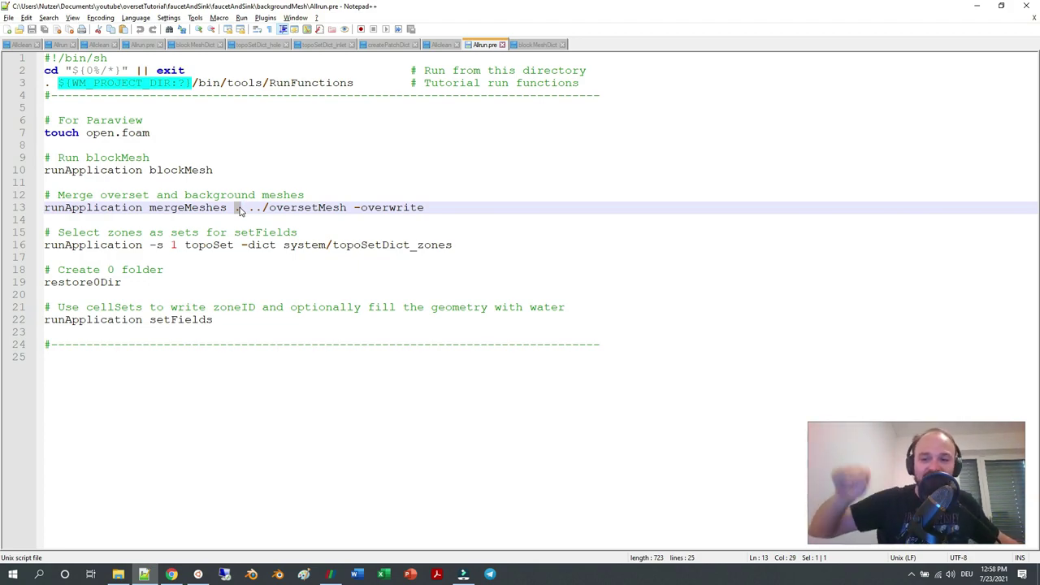
double_click(203, 209)
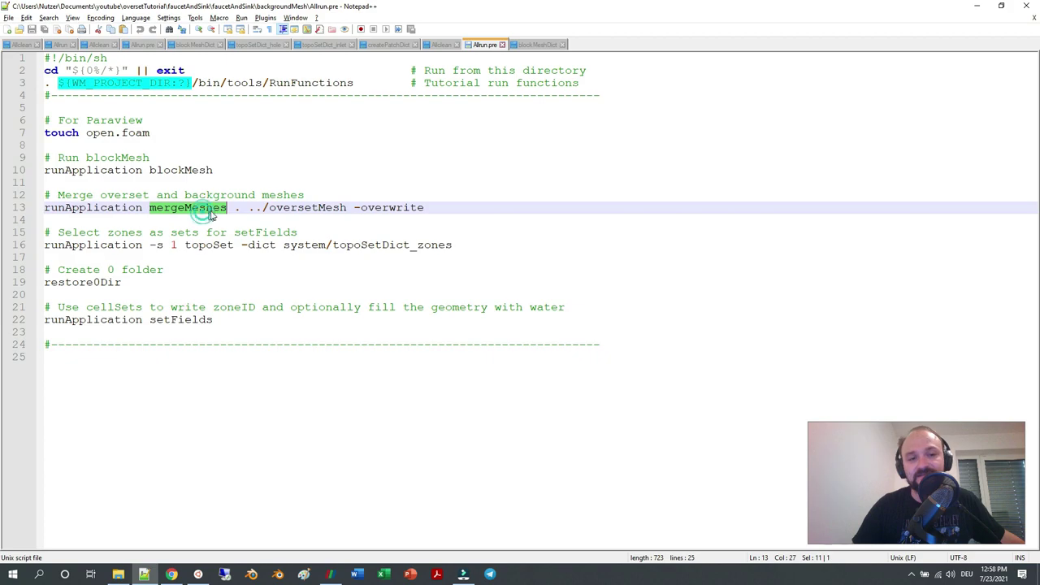
double_click(239, 208)
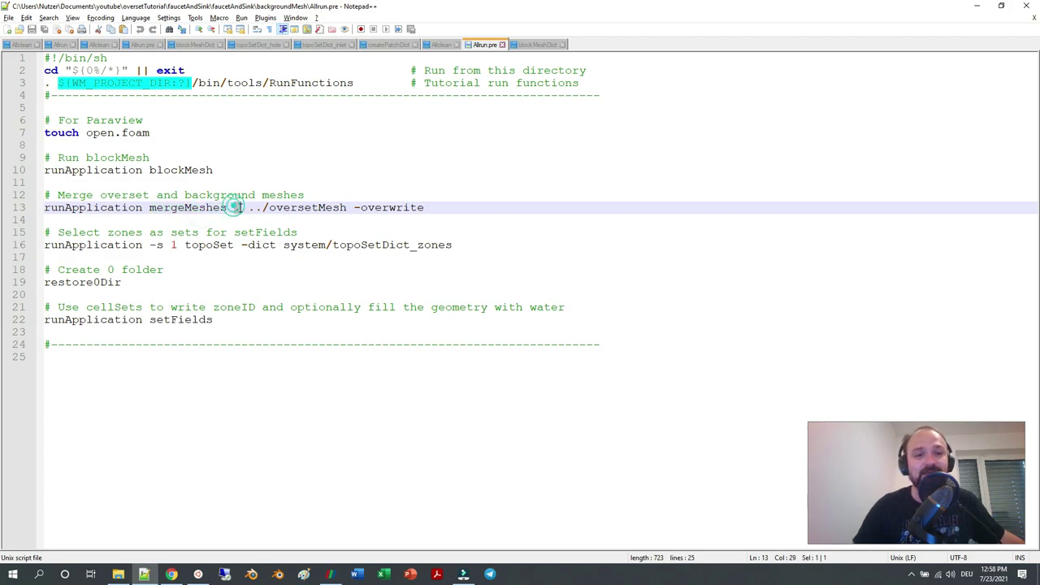
drag(249, 209, 347, 208)
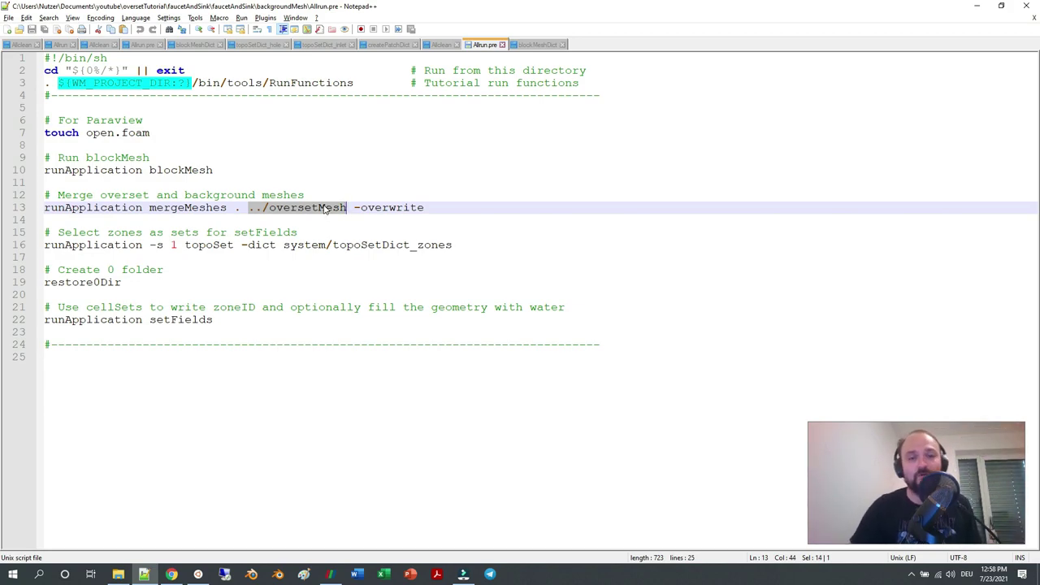
drag(355, 208, 415, 208)
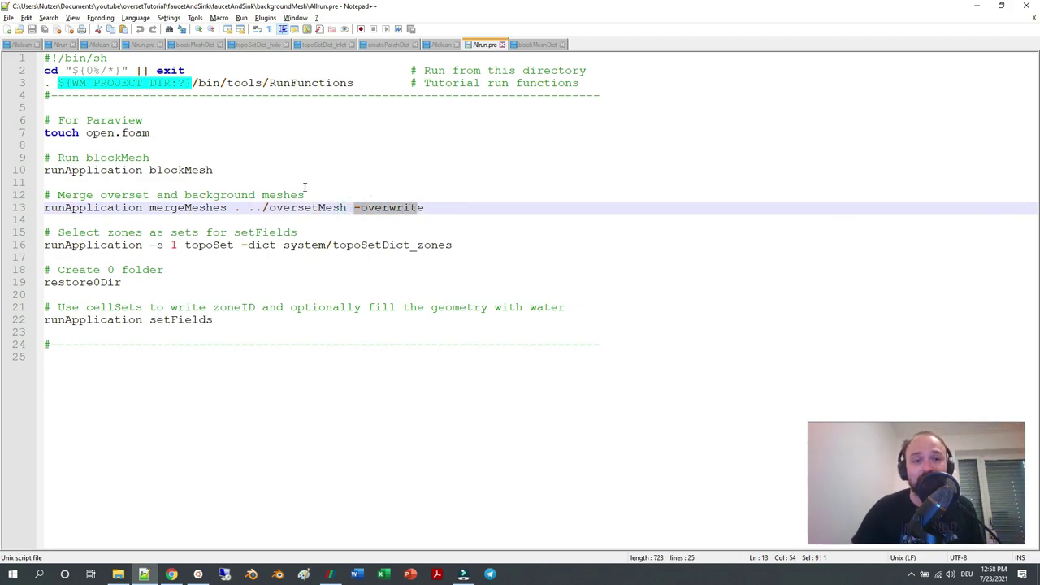
Copy the command mergeMeshes . ../oversetMesh -overwrite from Allrun.pre and run it in the backgroundMesh terminal.
double_click(214, 169)
drag(149, 208, 424, 208)
right_click(380, 209)
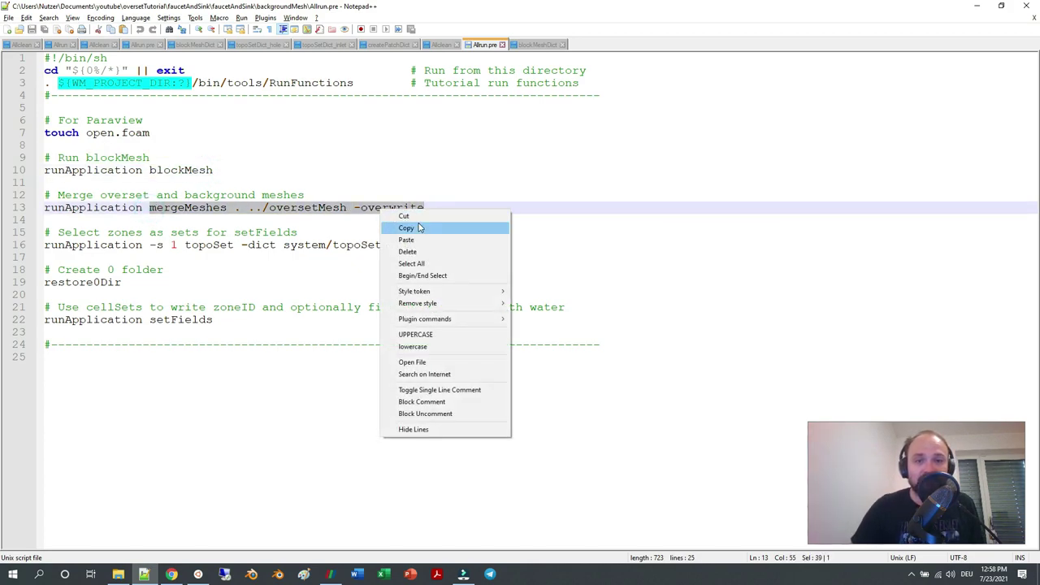
click(406, 227)
click(197, 574)
right_click(387, 424)
key(Return)
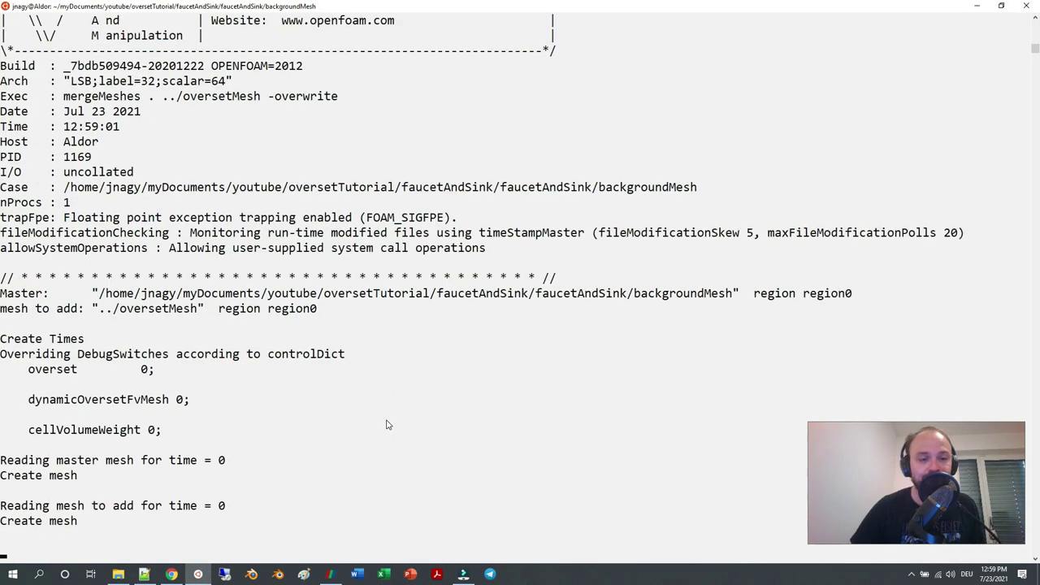
Switch to ParaView, hide the overset mesh case, and refresh the backgroundMesh case to load the merged mesh.
click(329, 573)
click(7, 109)
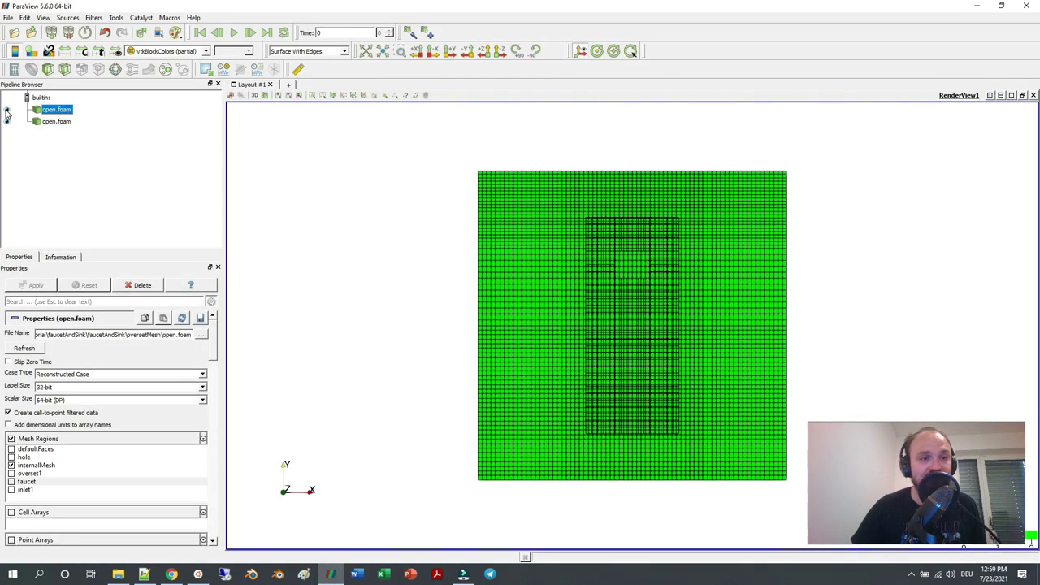
click(57, 121)
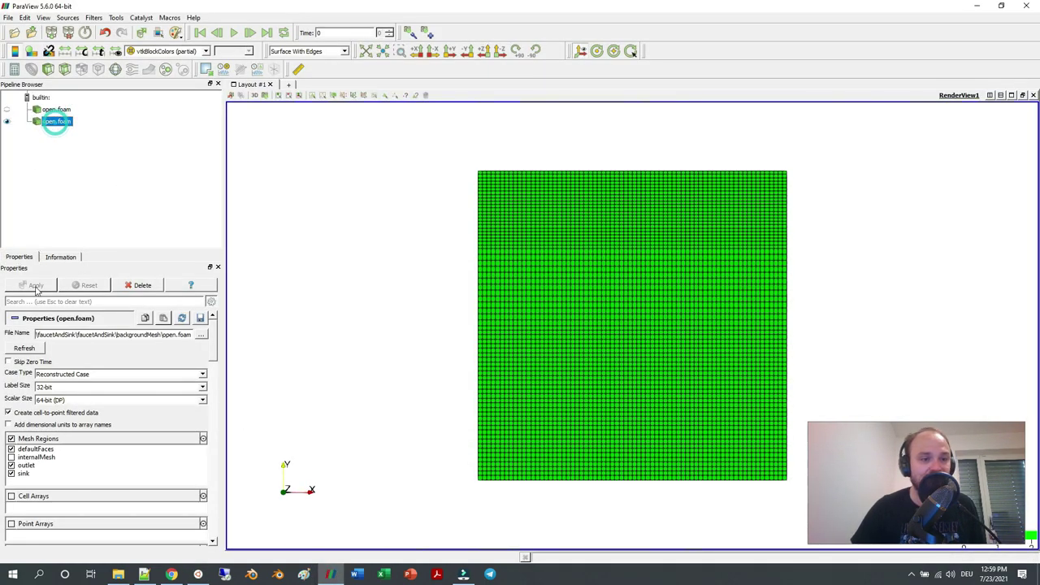
click(36, 349)
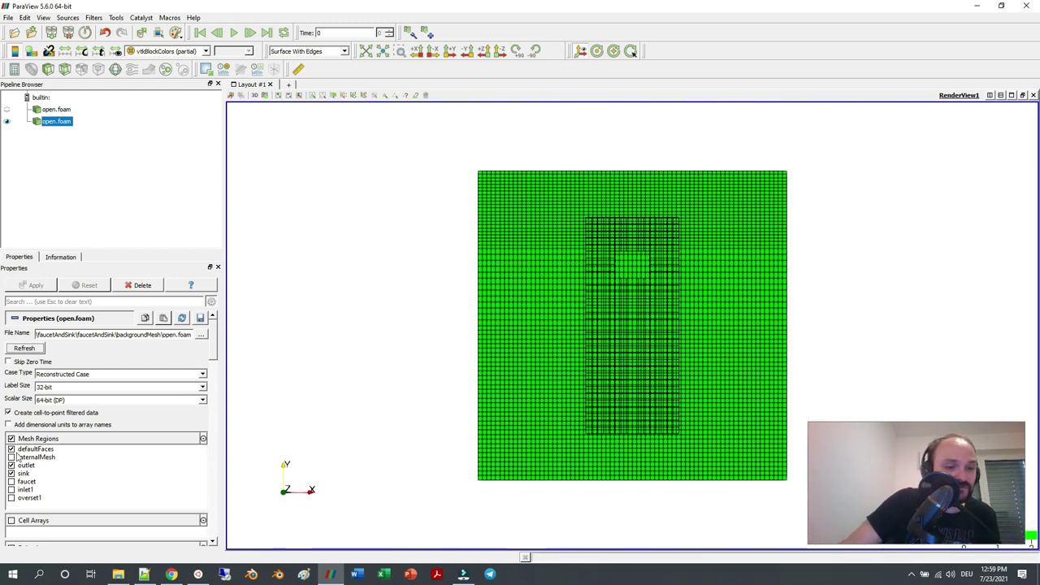
Display only the overset1 region of the merged mesh and examine it from an oblique angle.
click(11, 449)
click(11, 465)
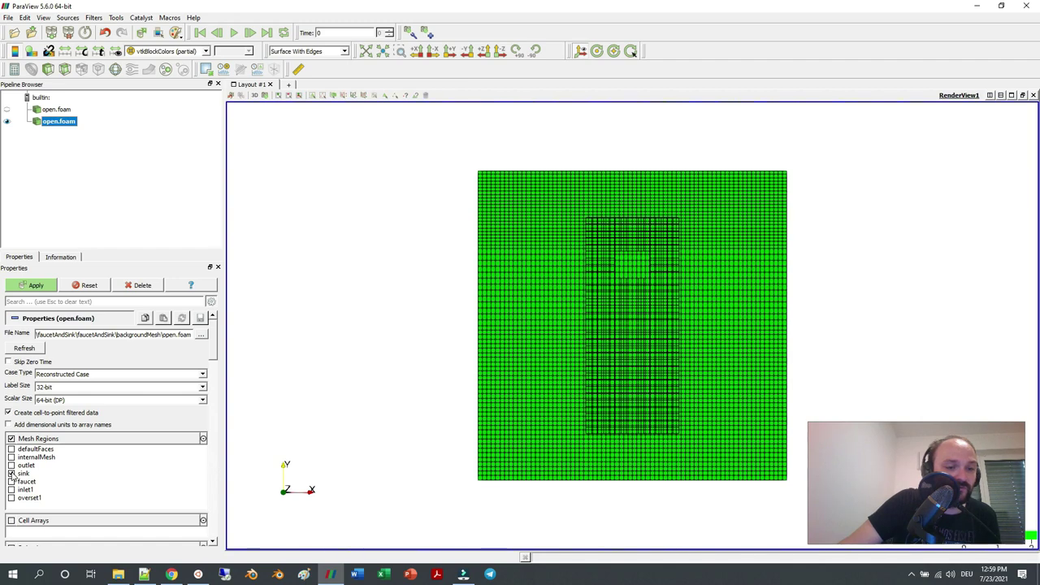
click(47, 286)
drag(509, 295, 431, 340)
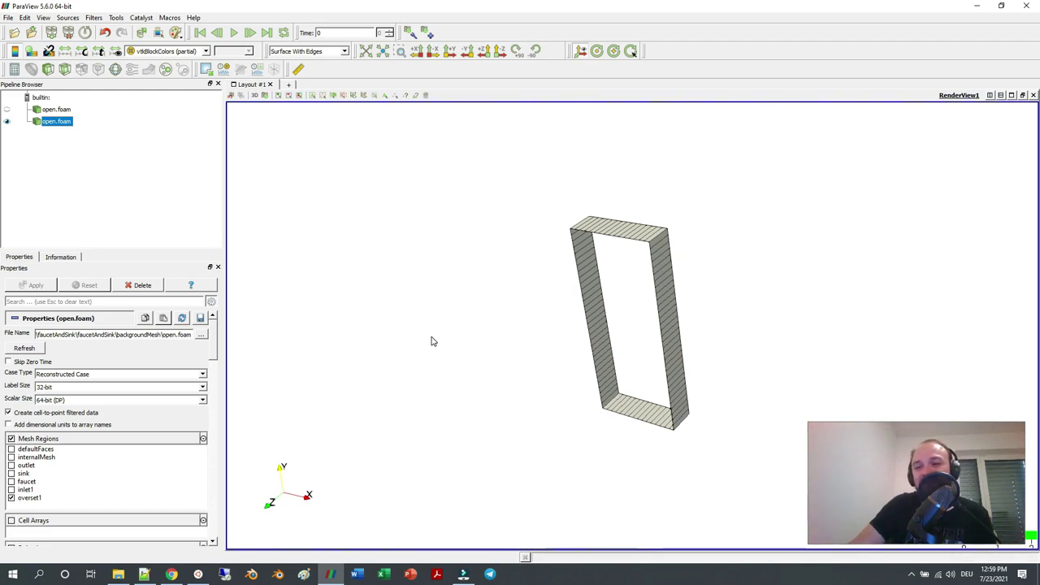
Add the inlet1, faucet, sink and outlet regions one after another to the displayed merged mesh patches.
click(12, 490)
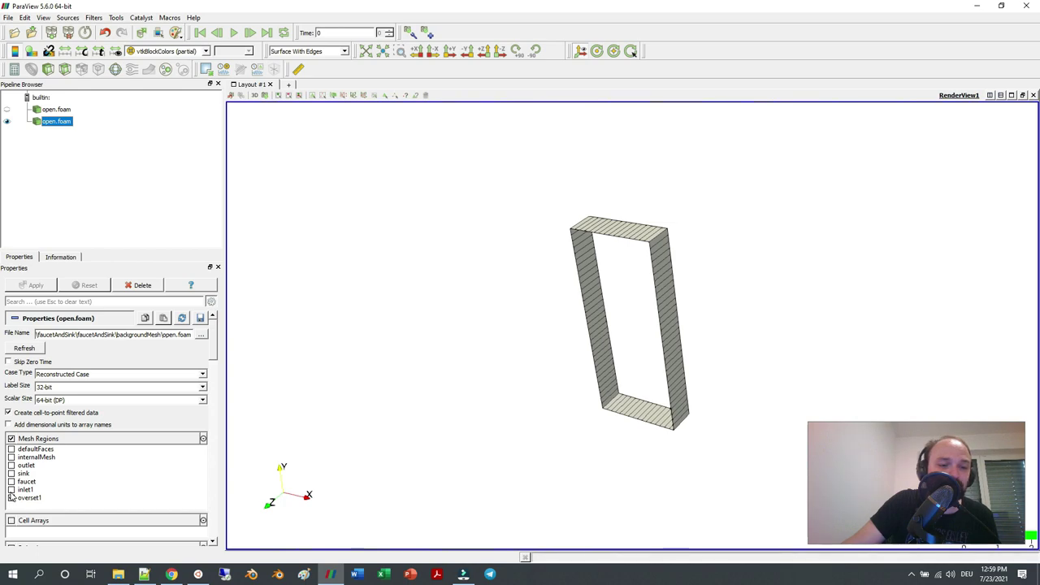
click(41, 290)
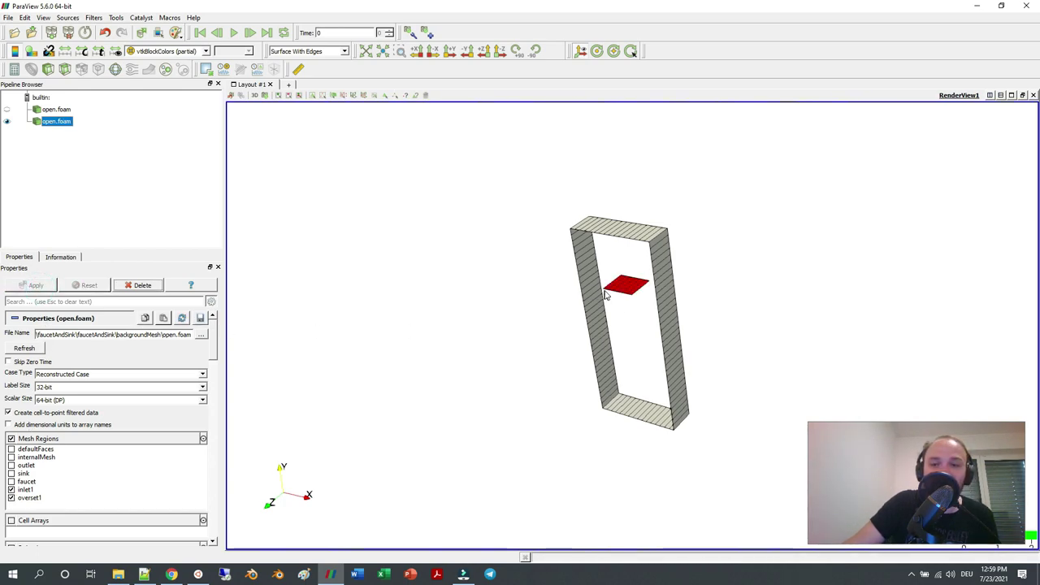
click(11, 482)
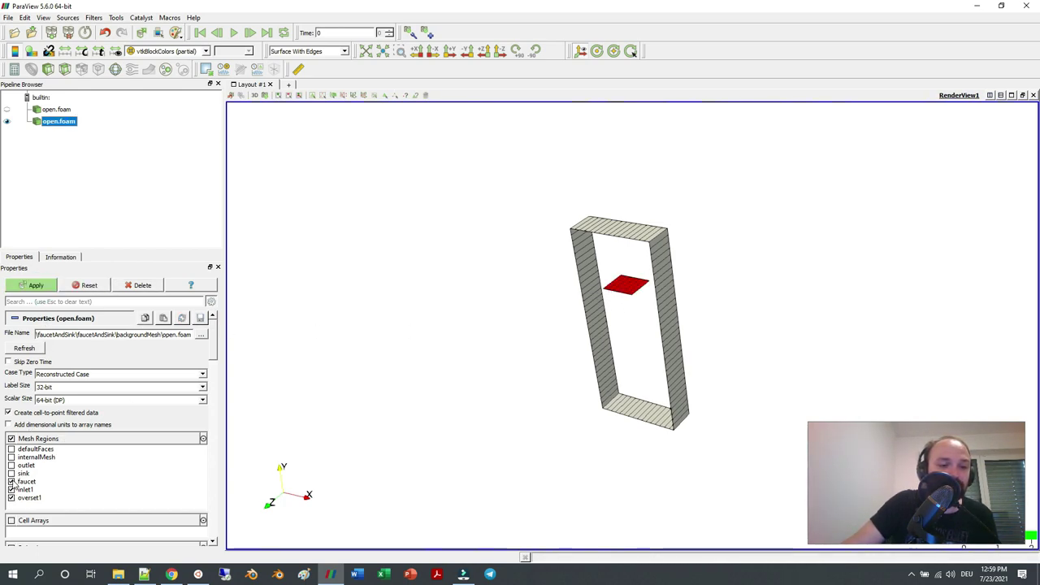
click(46, 286)
click(11, 473)
click(32, 286)
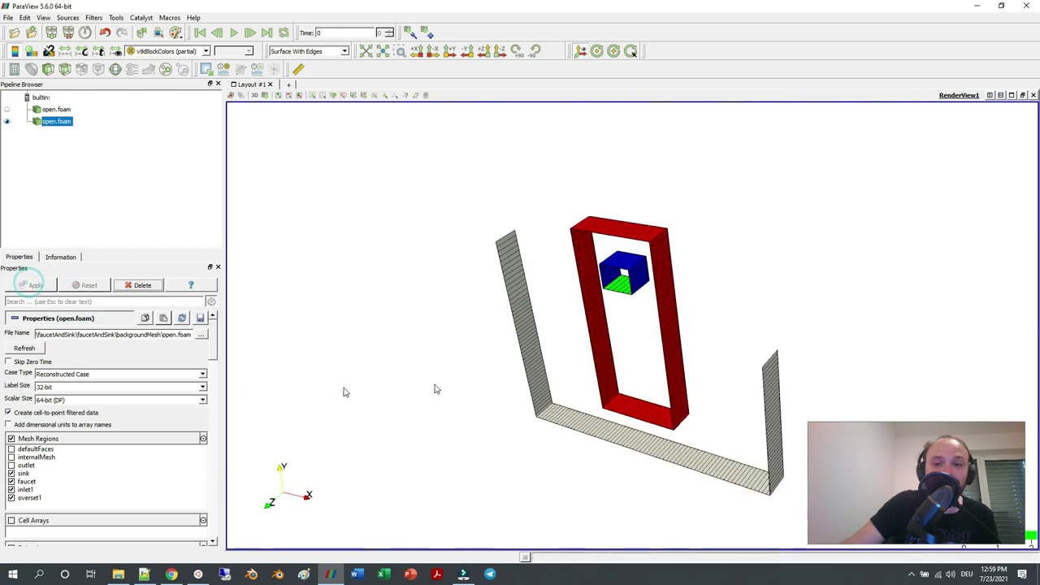
click(11, 465)
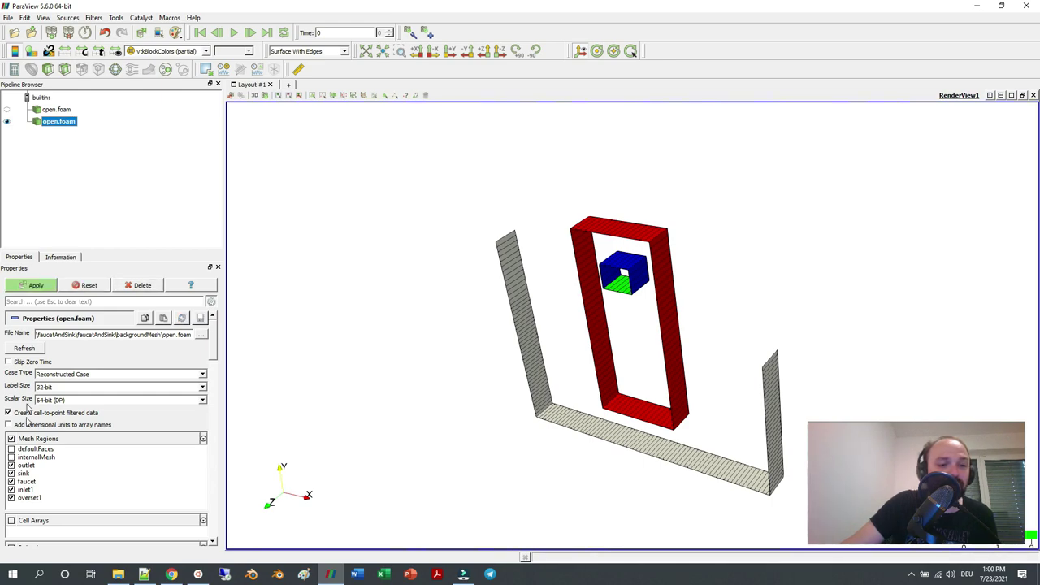
click(32, 285)
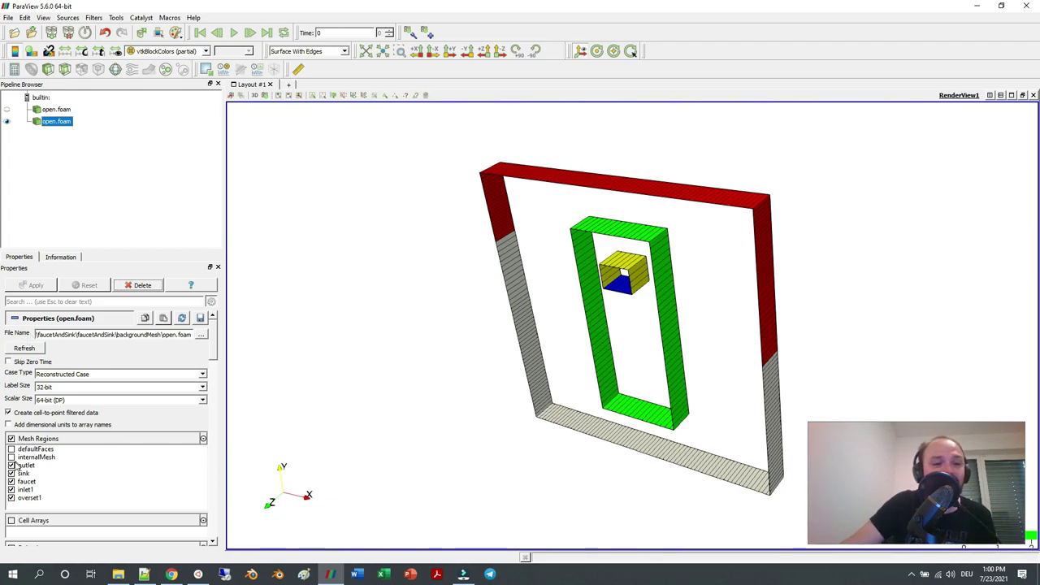
Add the defaultFaces region to the display, and replace all shown patches with only the internalMesh region.
click(11, 449)
click(33, 285)
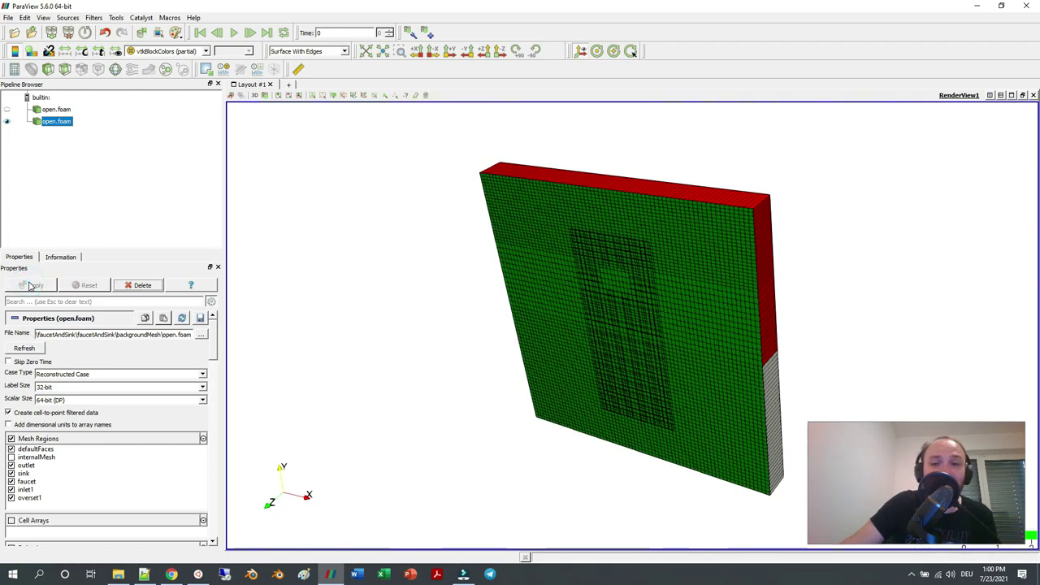
click(11, 457)
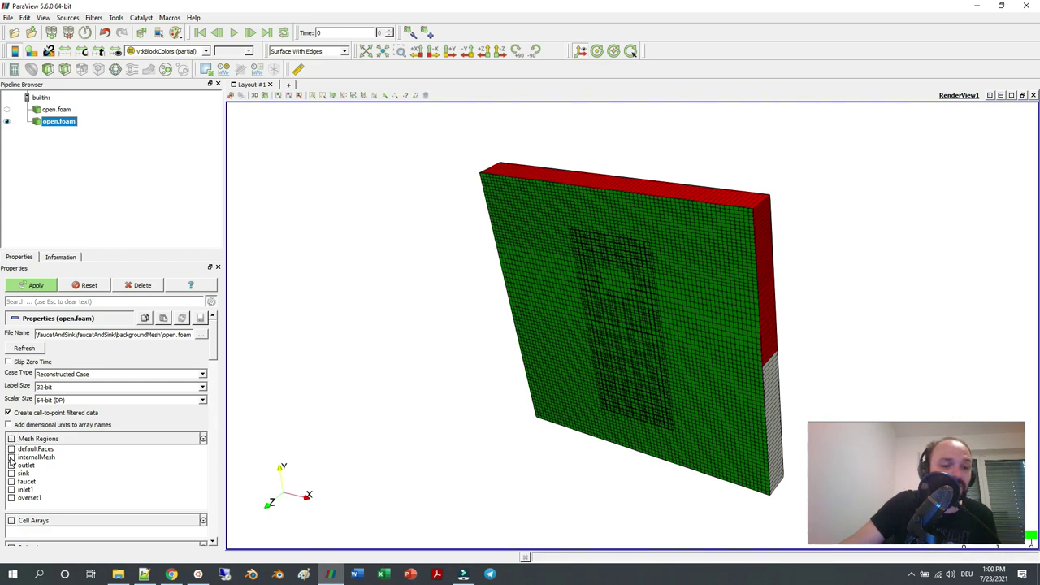
click(49, 286)
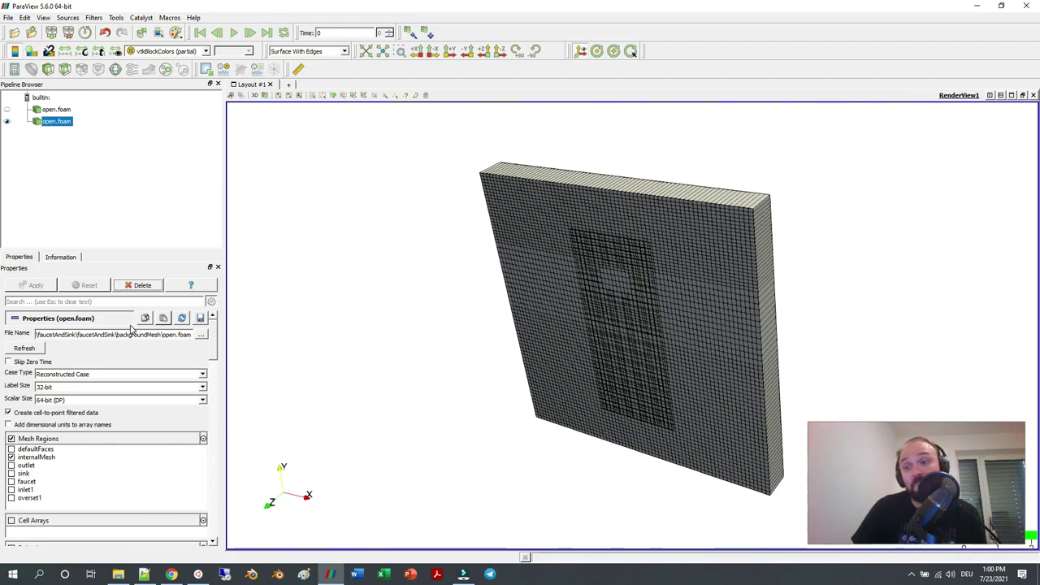
Copy topoSet -dict system/topoSetDict_zones from Allrun.pre in Notepad++, run it in the backgroundMesh terminal, and return to the script.
click(144, 575)
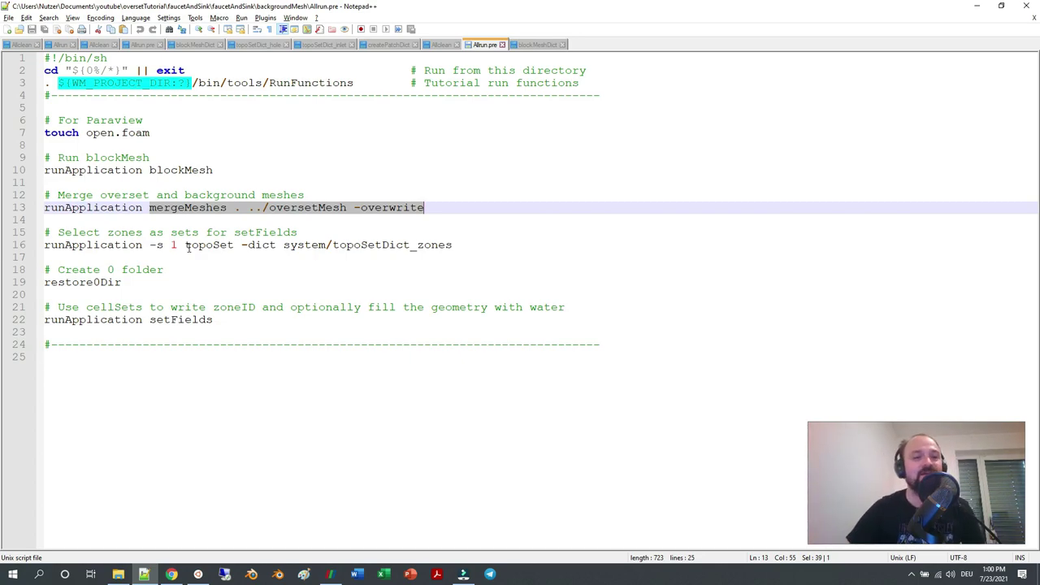
drag(185, 246, 467, 248)
right_click(439, 245)
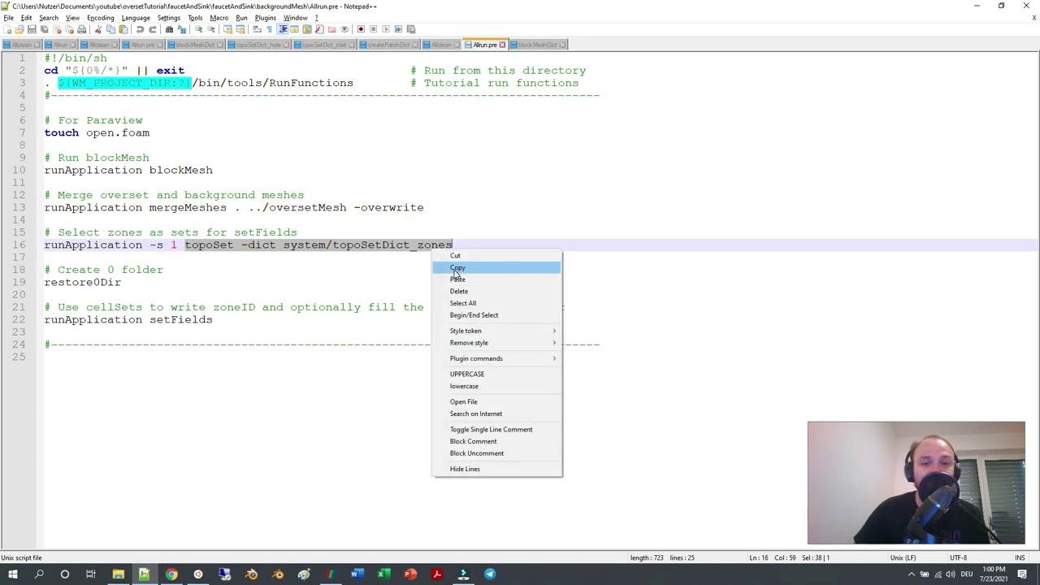
click(455, 268)
click(198, 574)
right_click(291, 410)
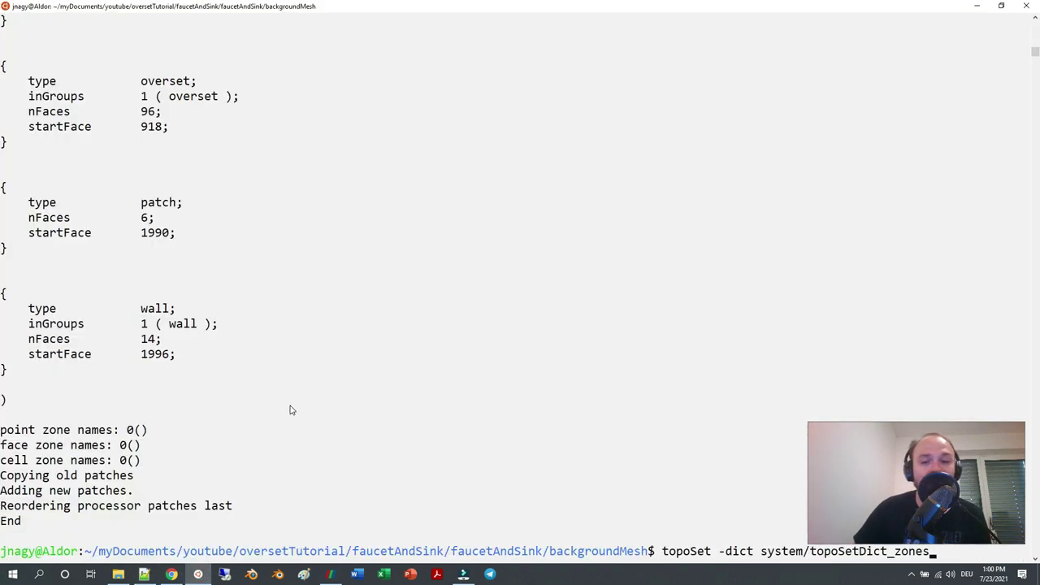
key(Return)
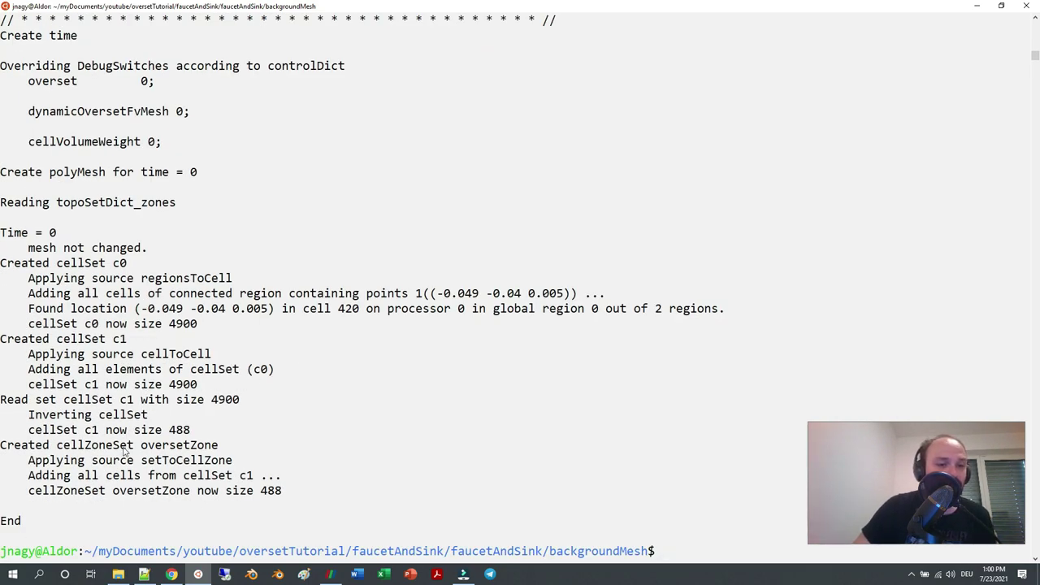
click(144, 574)
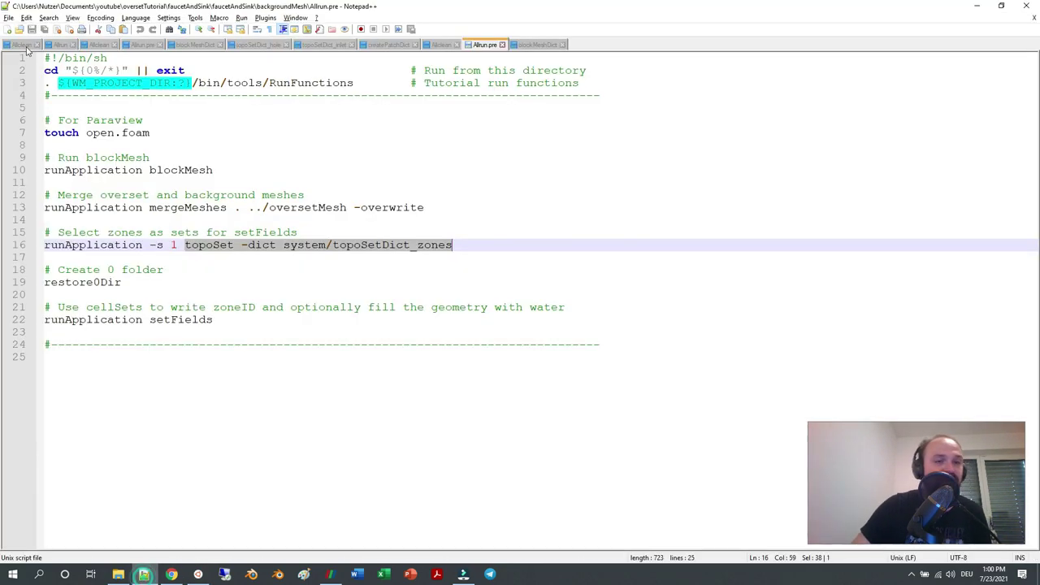
Open topoSetDict_zones from the backgroundMesh system folder, examine cellSet c0 and its insidePoints, and compare the point's location with the mesh in ParaView.
click(20, 30)
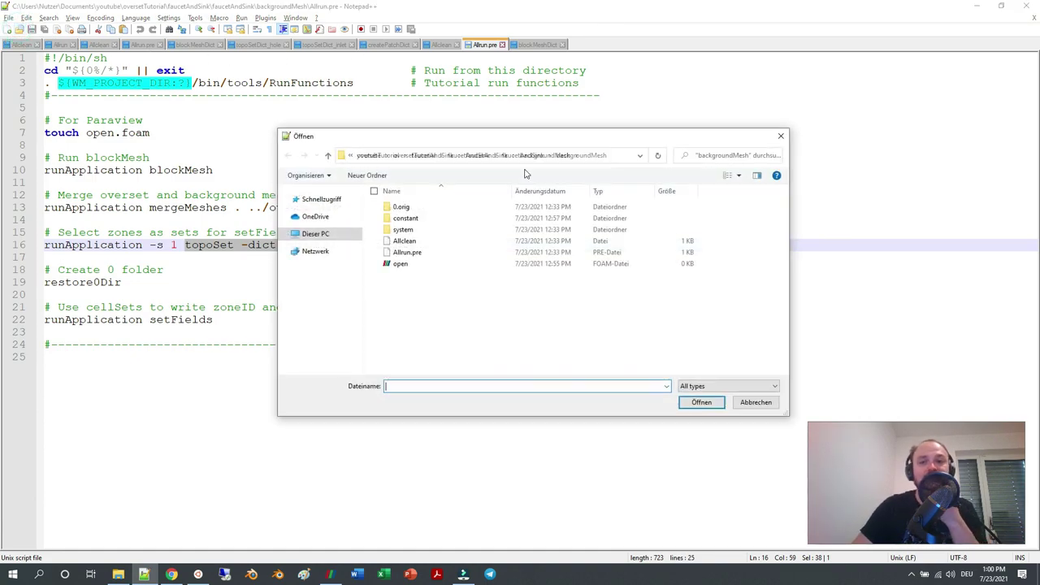
double_click(431, 230)
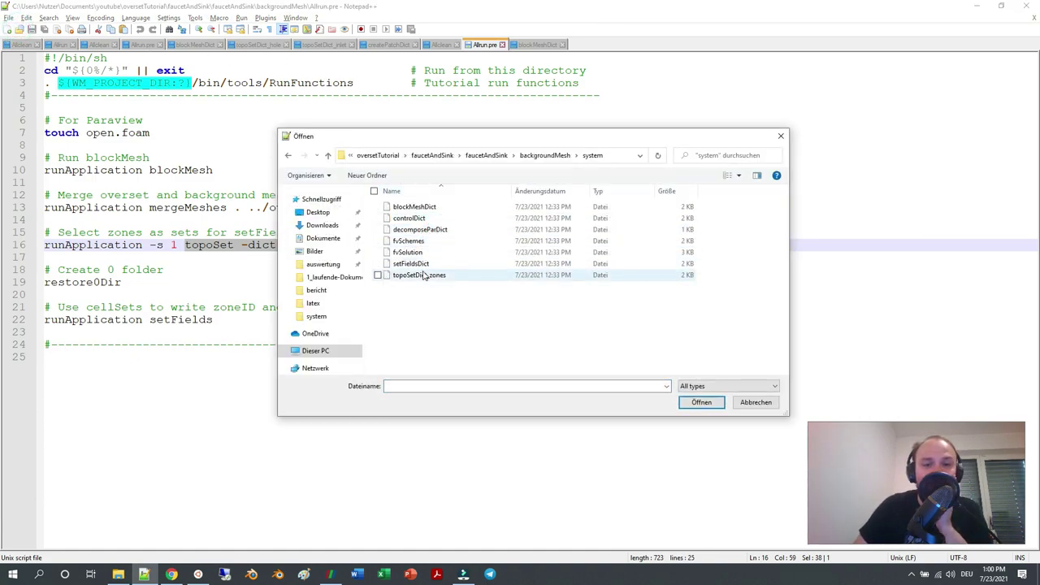
double_click(421, 274)
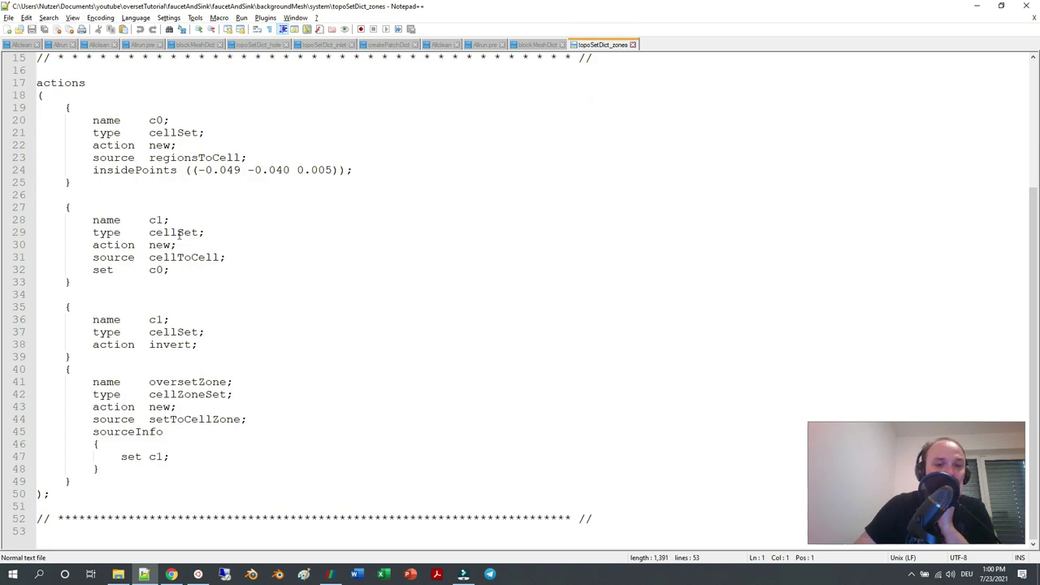
double_click(153, 119)
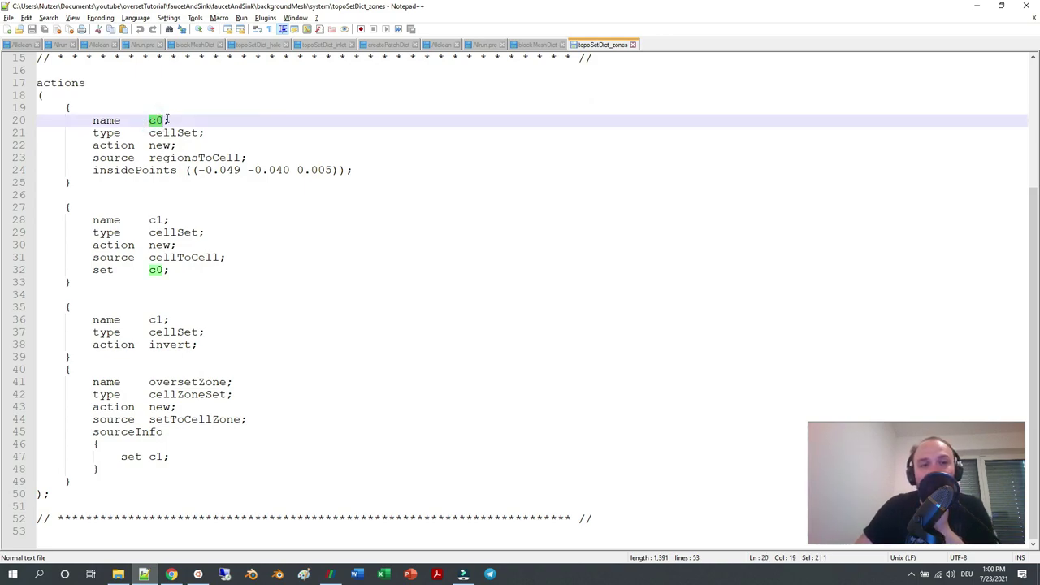
double_click(172, 133)
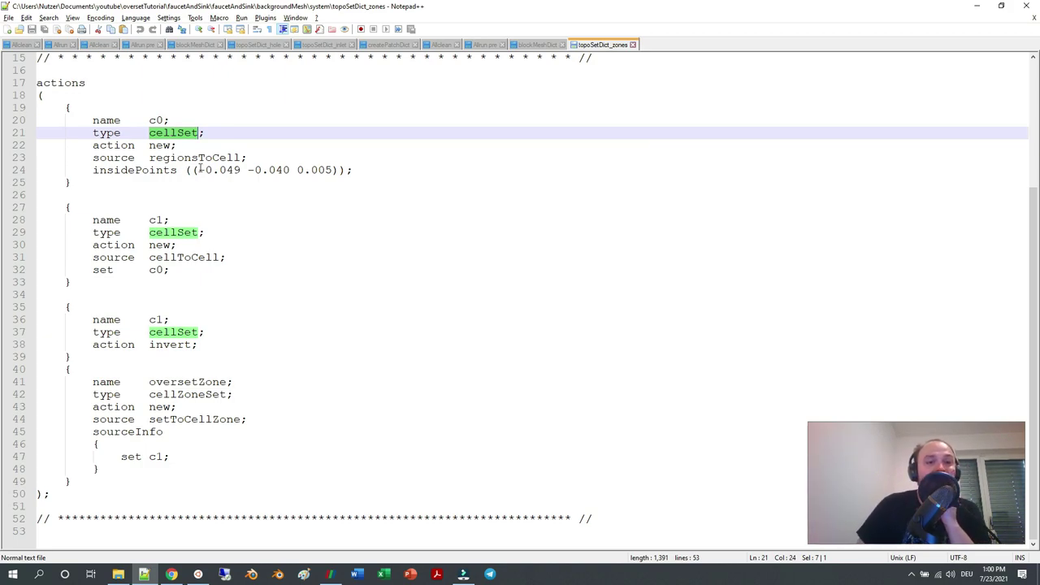
drag(193, 169, 340, 170)
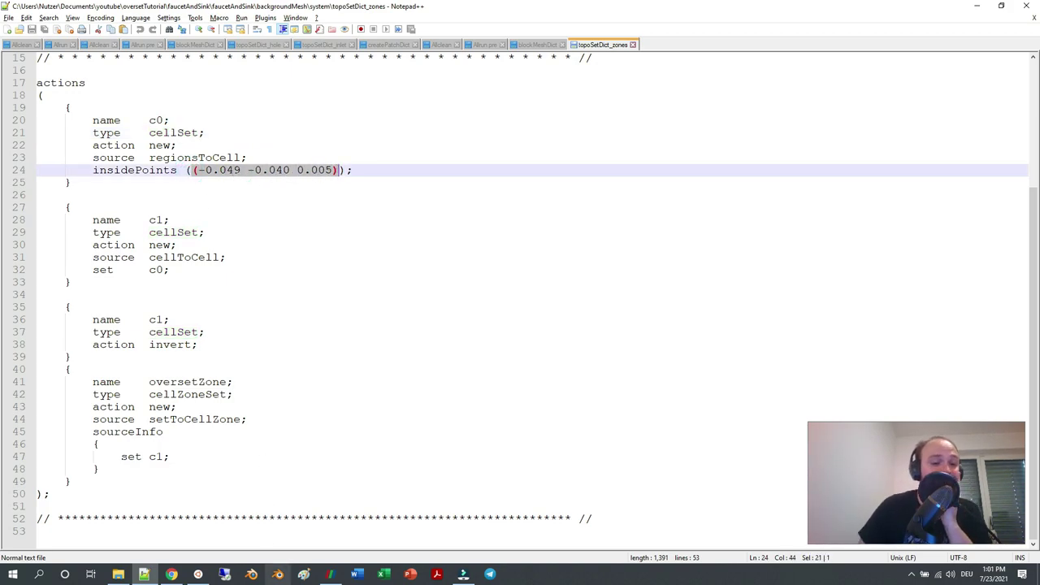
click(330, 573)
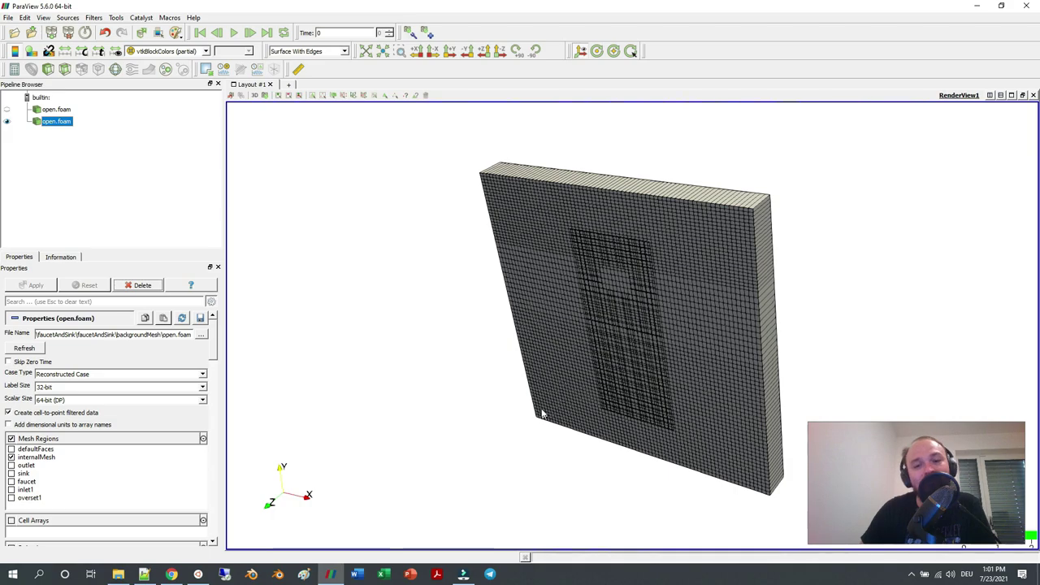
click(144, 574)
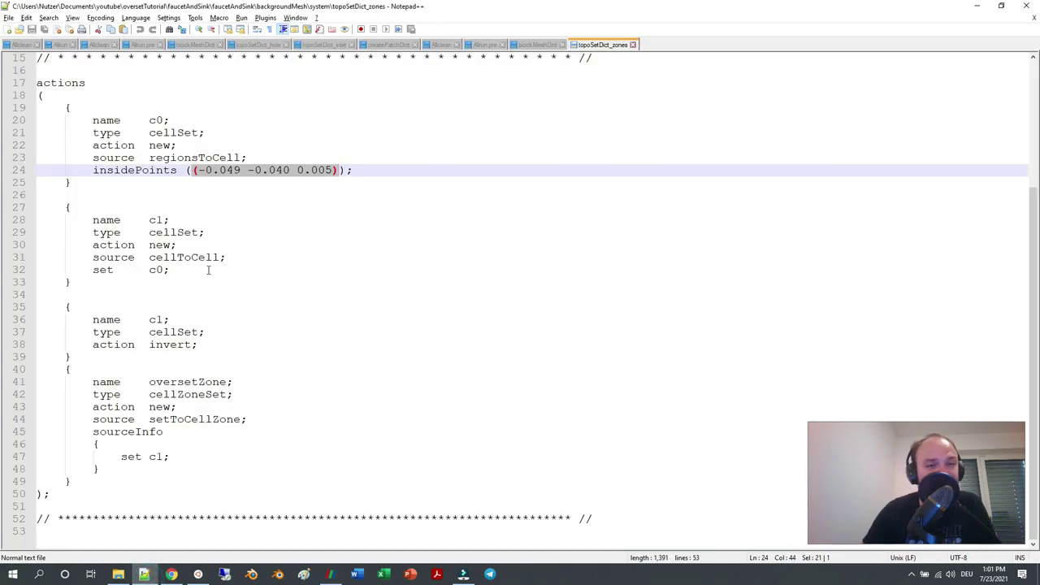
Examine how topoSetDict_zones builds cellSet c1 from c0 and inverts it, checking the merged mesh in ParaView before returning to Notepad++.
double_click(178, 232)
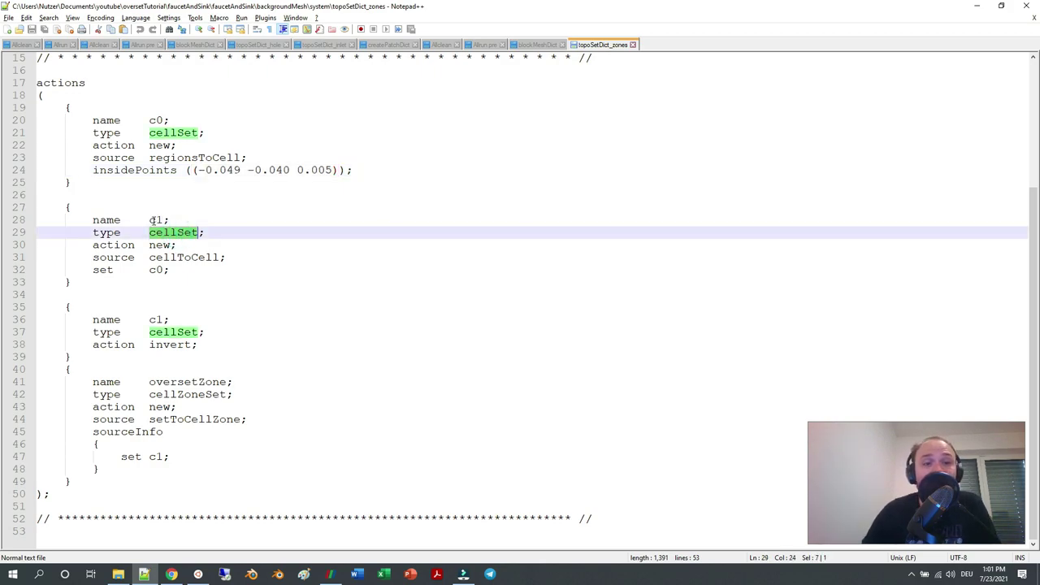
click(155, 220)
double_click(157, 270)
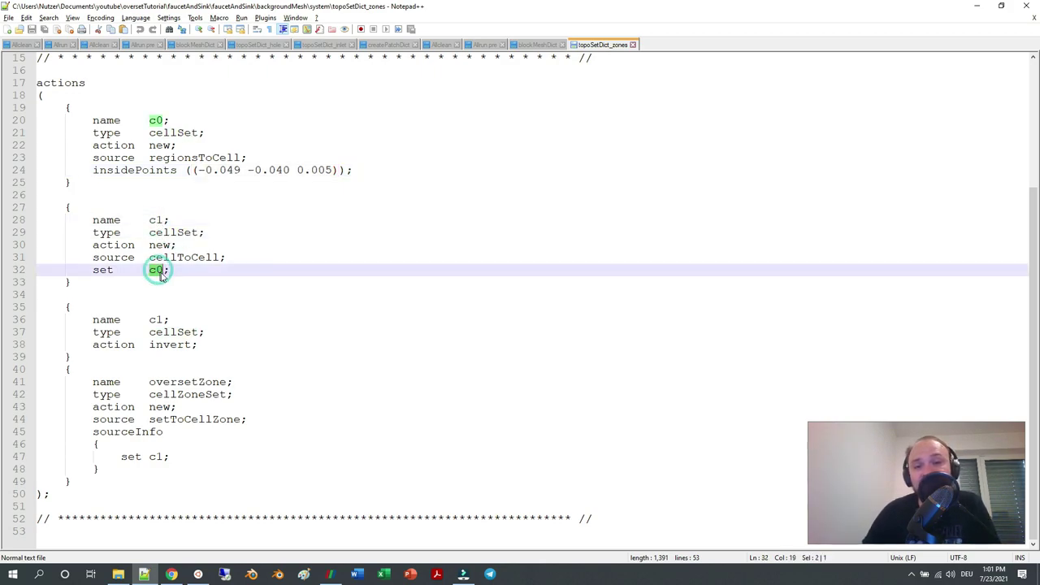
double_click(156, 120)
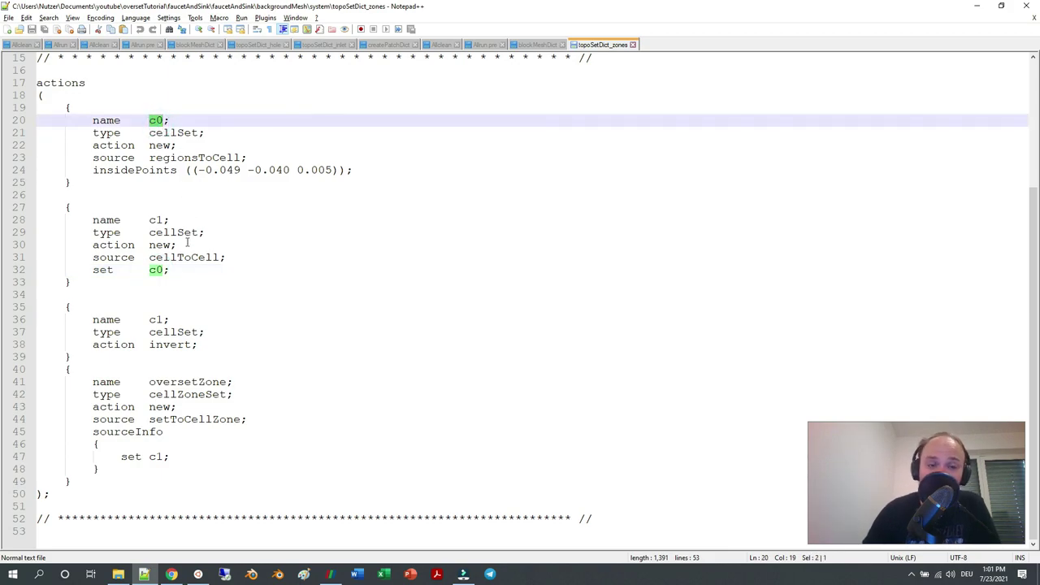
double_click(155, 320)
double_click(171, 345)
double_click(156, 321)
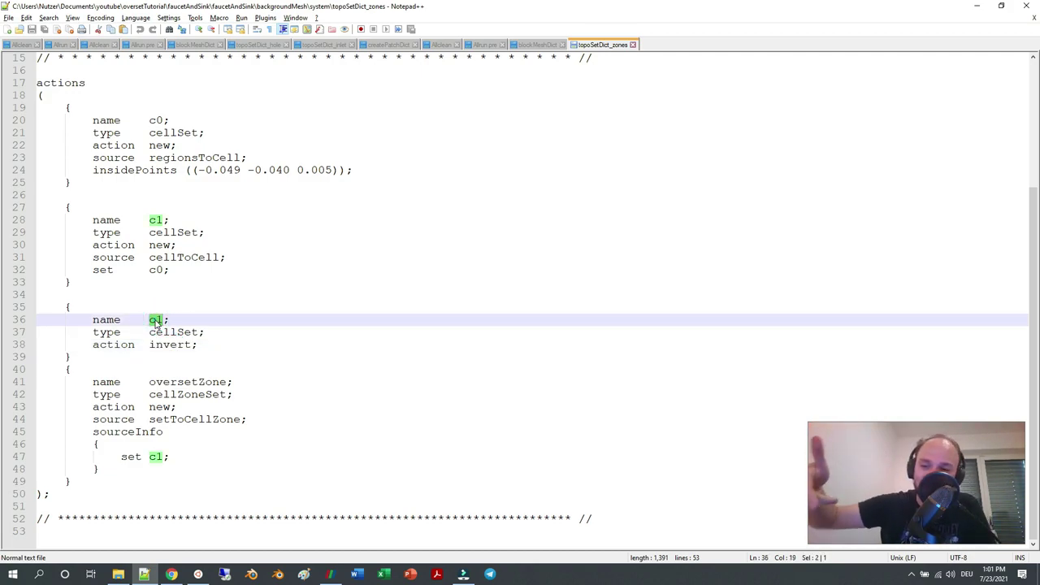
click(330, 575)
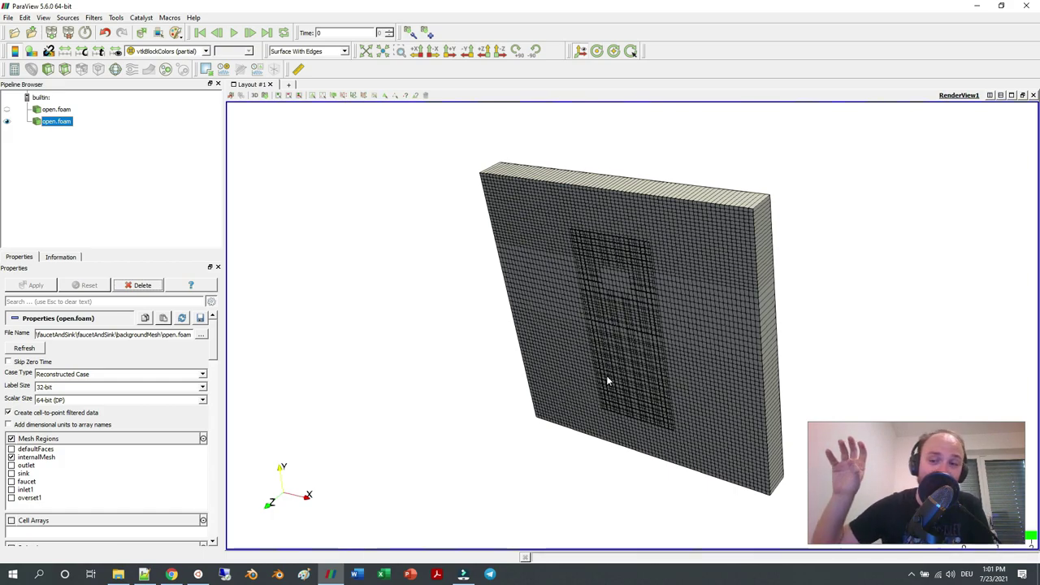
click(143, 573)
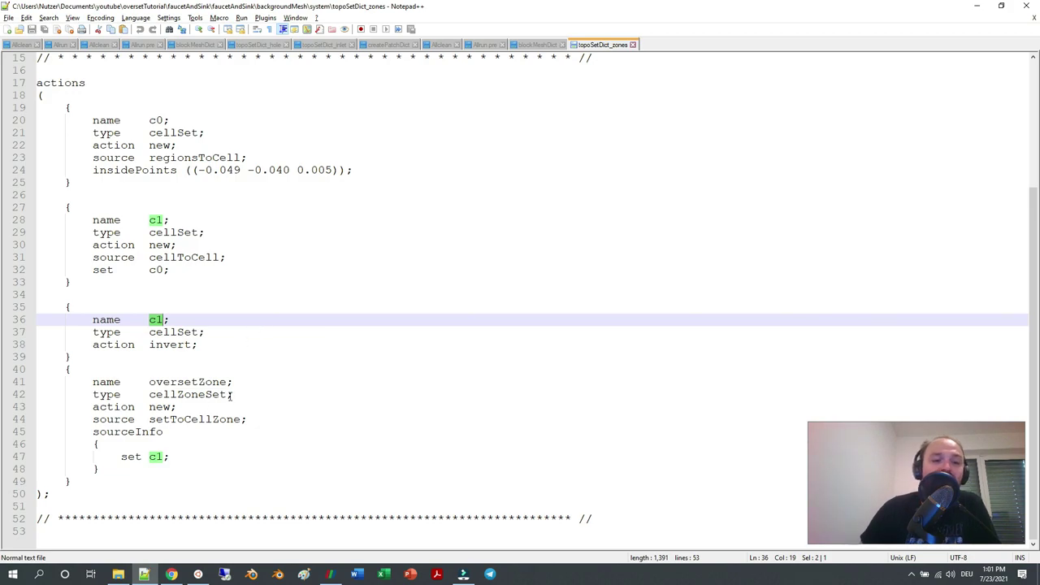
Examine the oversetZone definition in topoSetDict_zones, including its source set c1 and its cellZoneSet type.
click(152, 457)
double_click(152, 456)
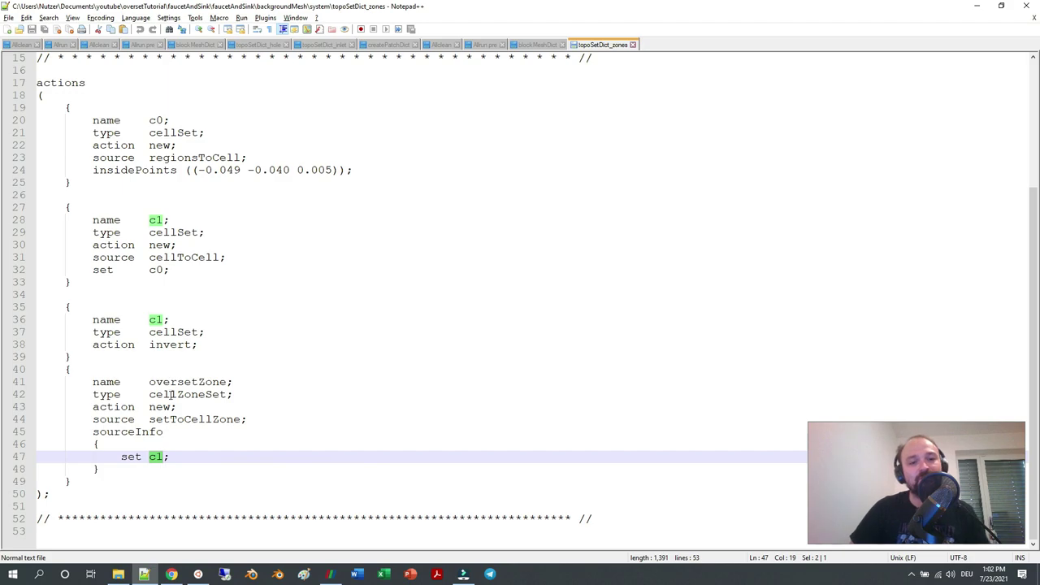
double_click(193, 394)
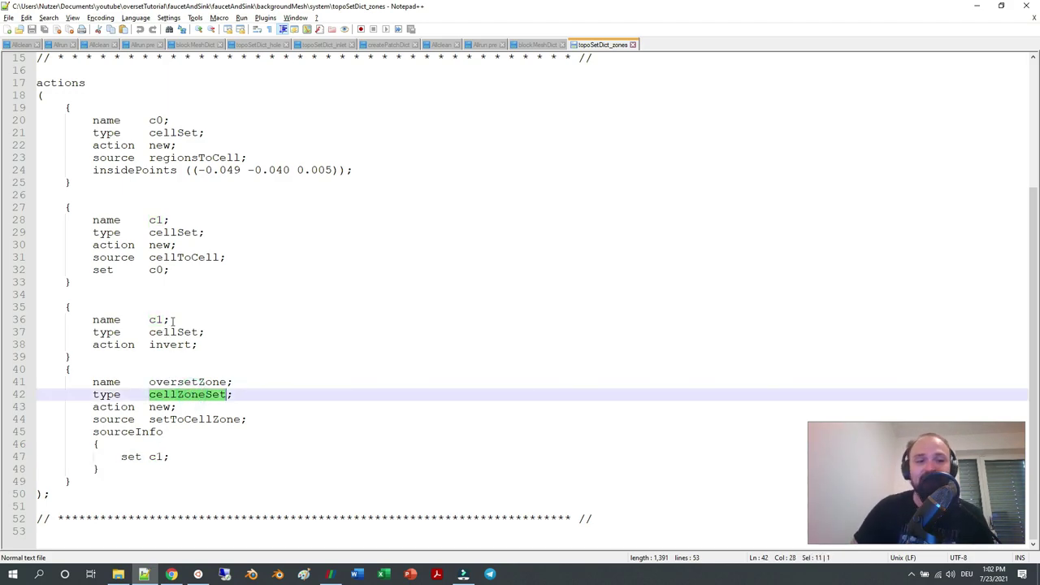
double_click(193, 382)
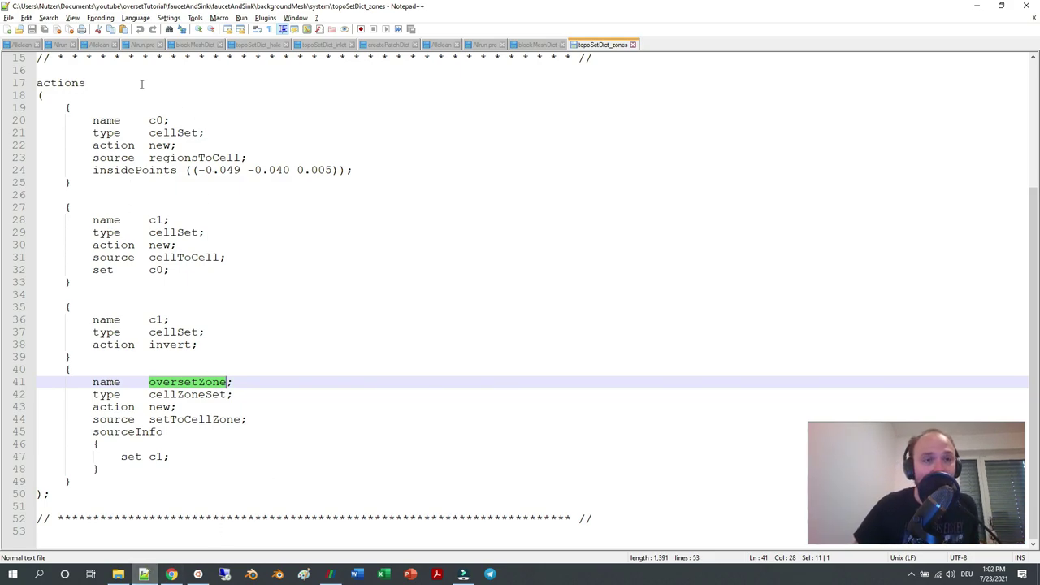
Check Allrun.pre, copy the 0.orig folder to 0 in the backgroundMesh terminal with cp -r 0.orig/ 0, and list the directory contents.
click(486, 45)
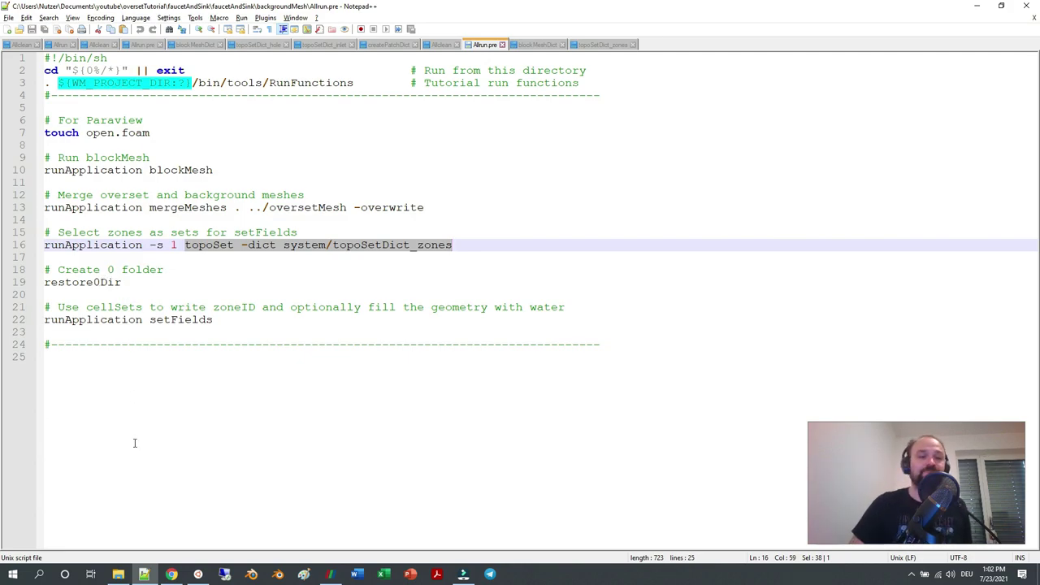
click(197, 574)
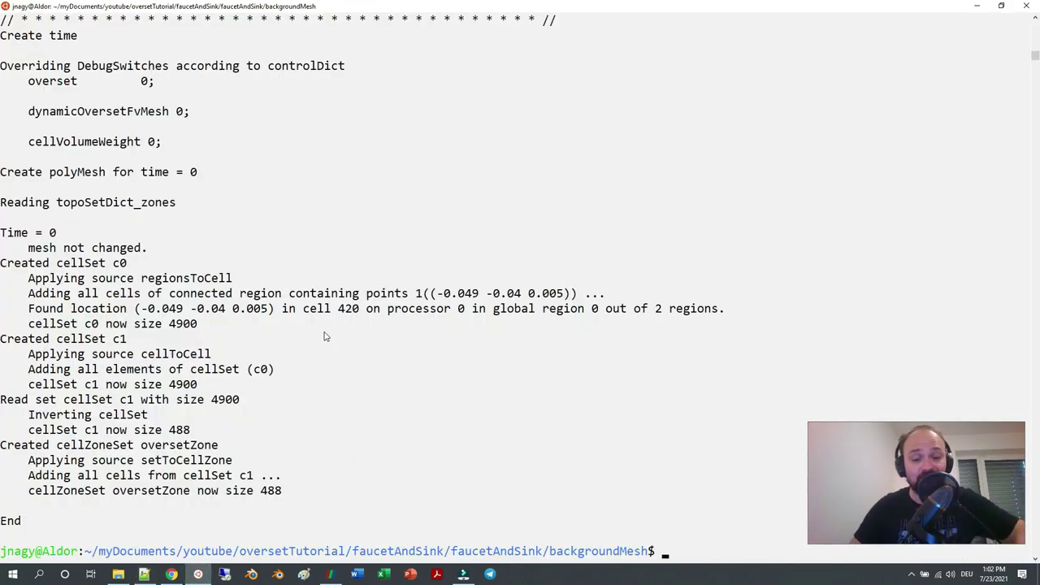
text(cp -r 0.)
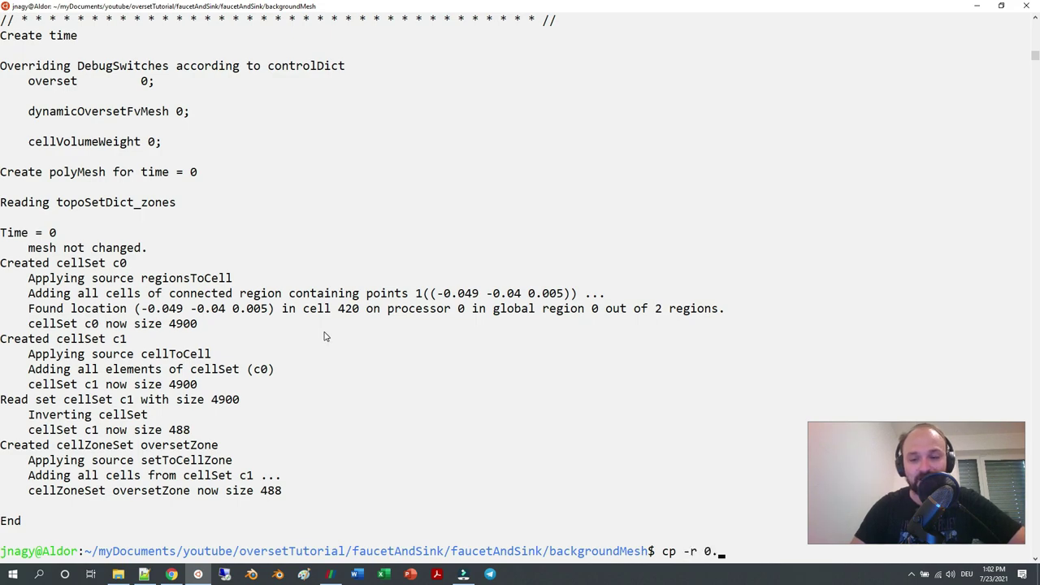
key(Tab)
text(0)
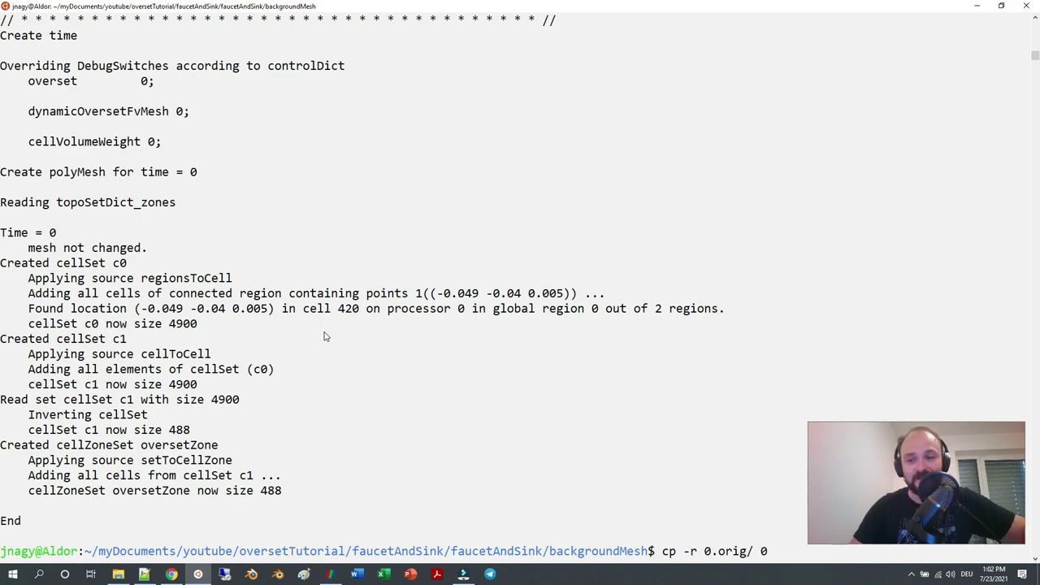
key(Return)
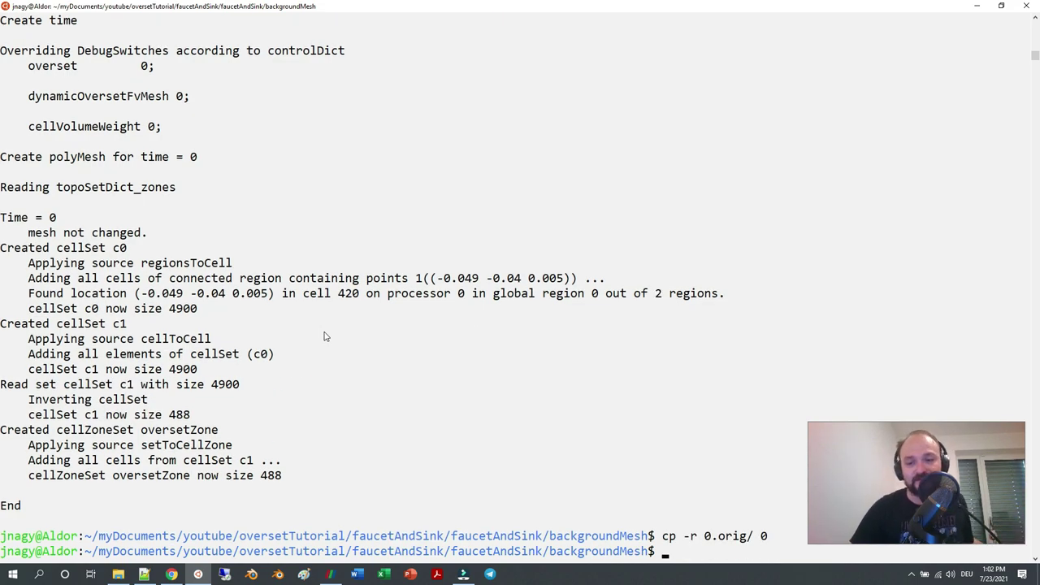
text(lx)
key(Return)
text(ls)
key(Return)
Return to the setFields entry of Allrun.pre in Notepad++, open setFieldsDict from the system folder, and examine the default zoneID and alpha.water values.
click(144, 575)
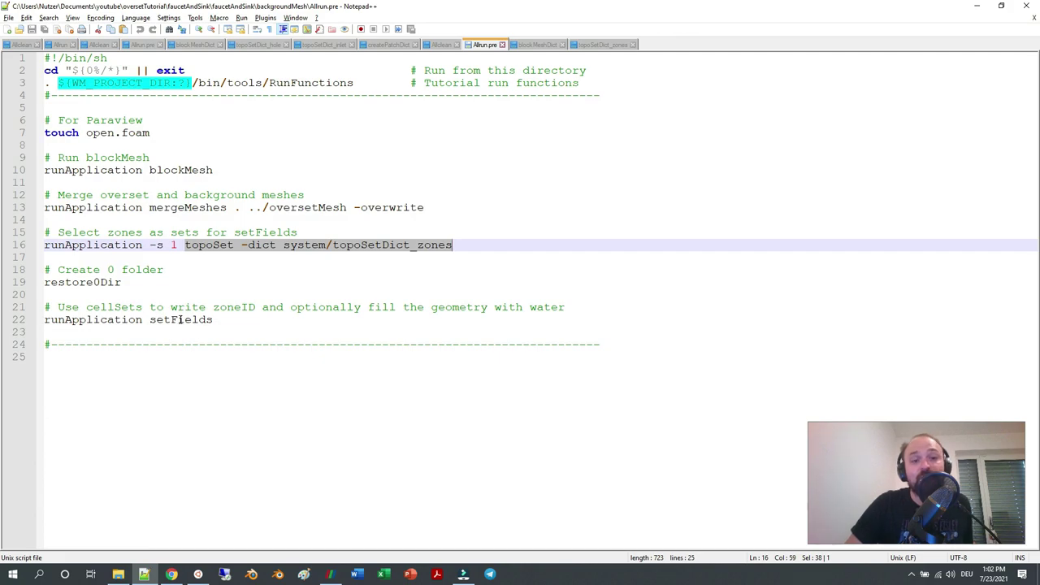
double_click(180, 320)
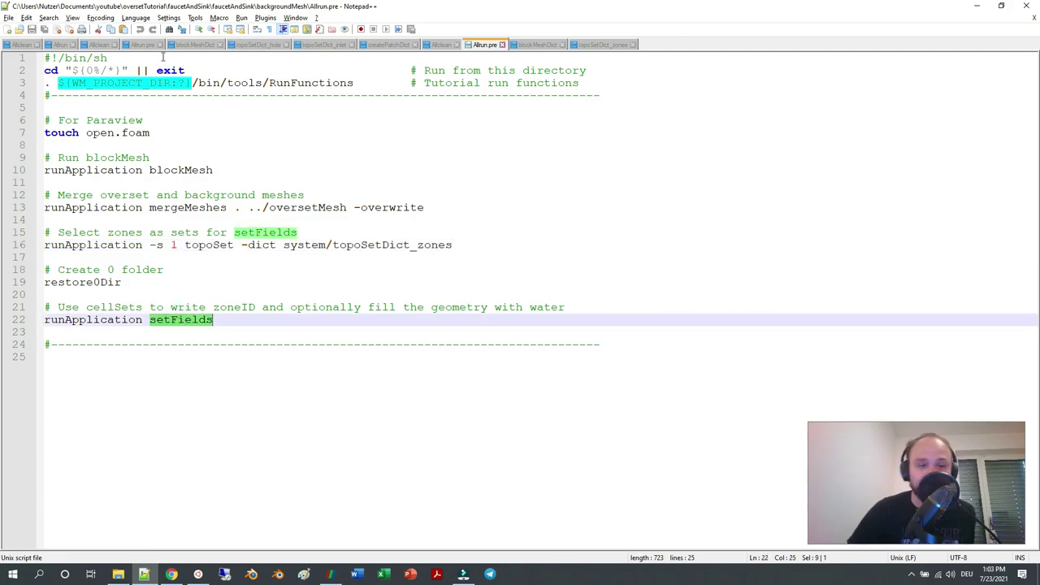
click(20, 27)
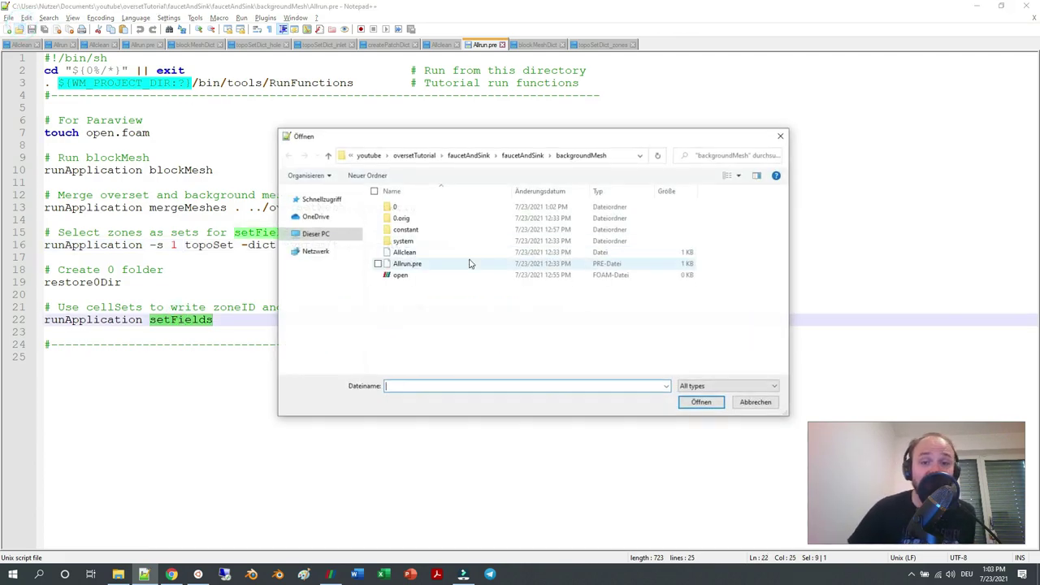
double_click(430, 241)
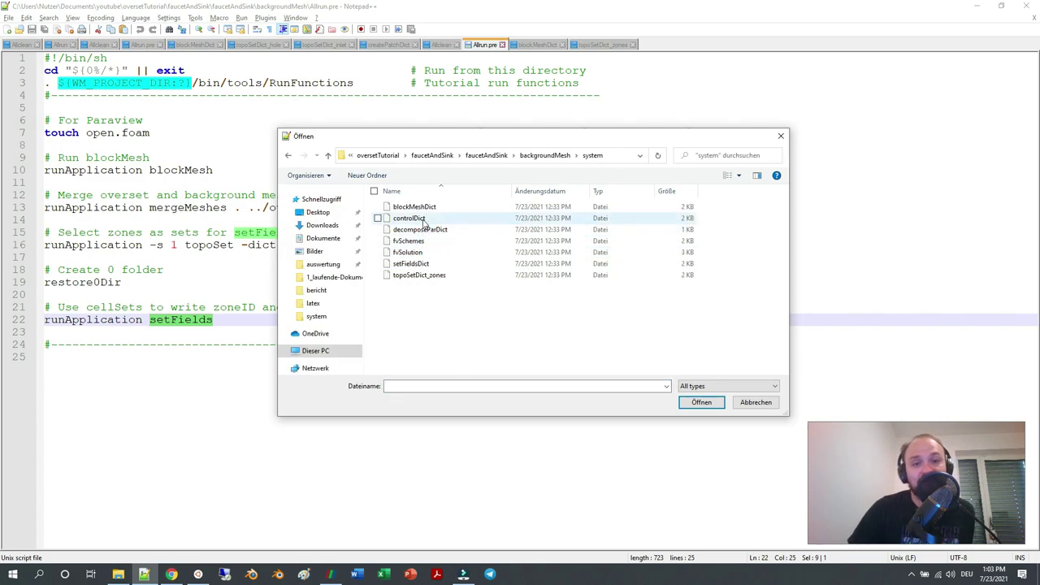
double_click(421, 264)
scroll(306, 326, down, 4)
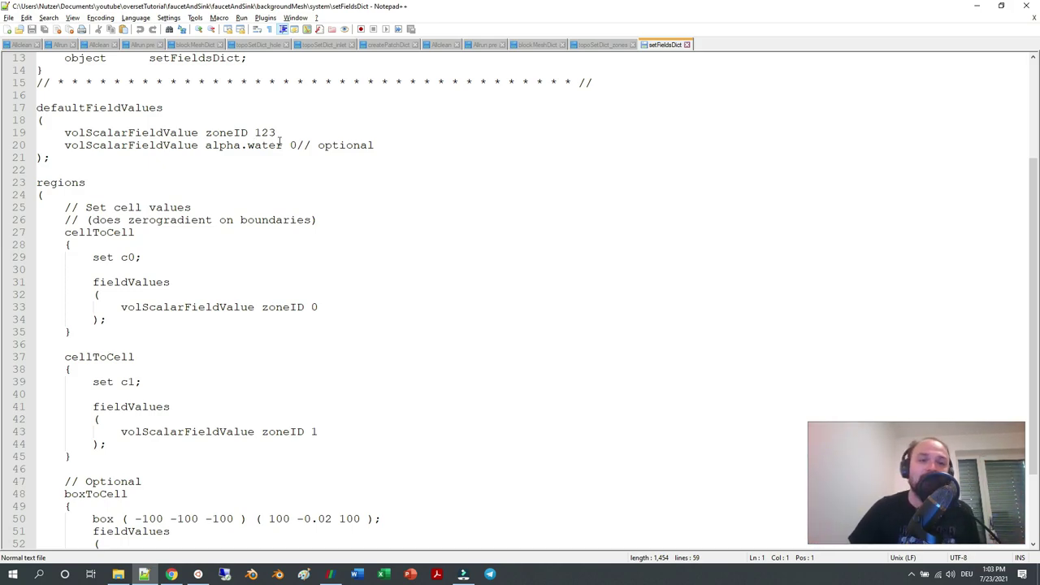
double_click(291, 146)
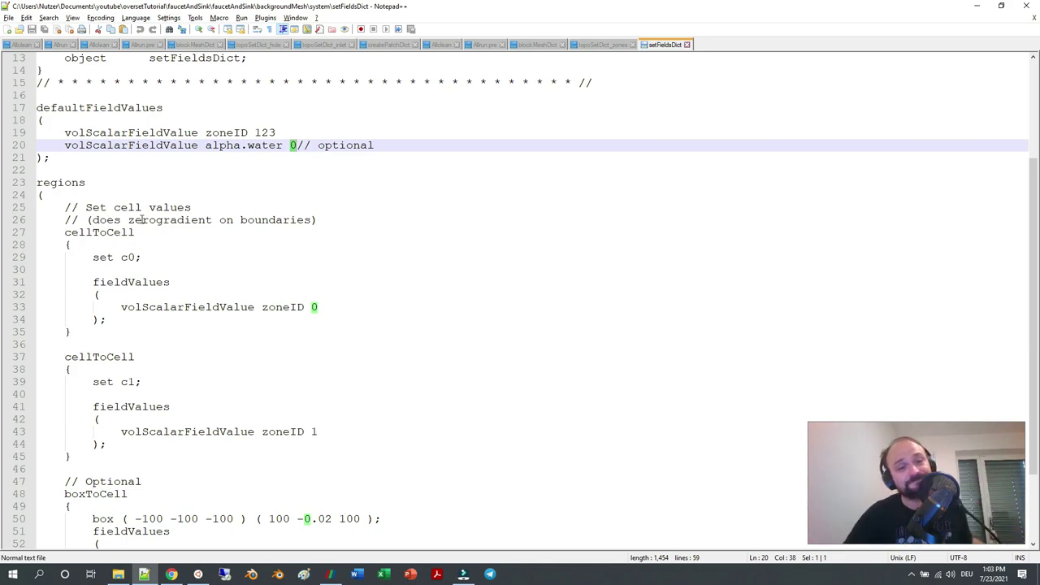
Examine the regions section of setFieldsDict for the zoneID values assigned to cell sets c0 and c1.
scroll(153, 235, down, 2)
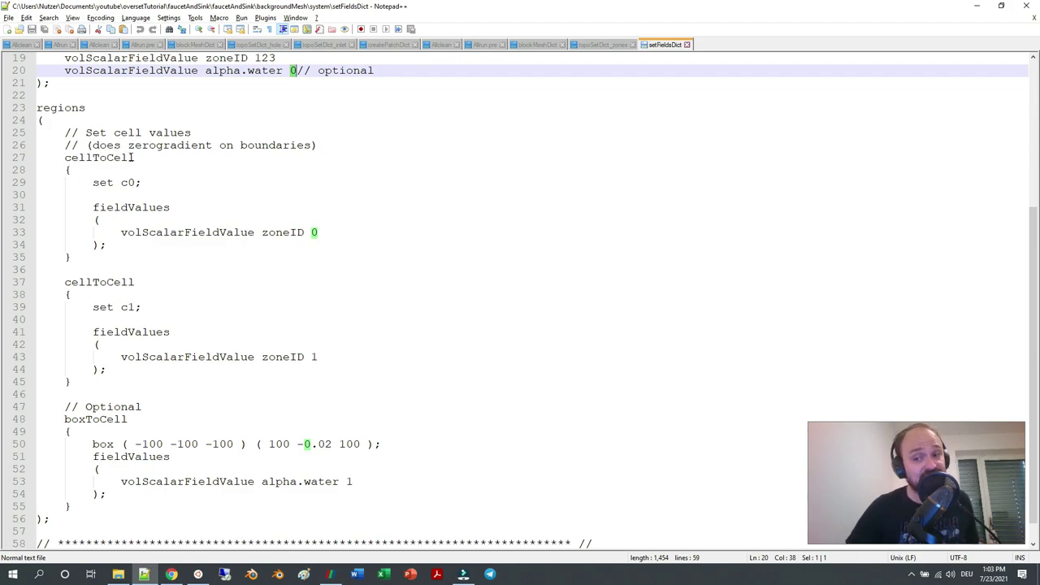
click(96, 182)
drag(96, 182, 138, 185)
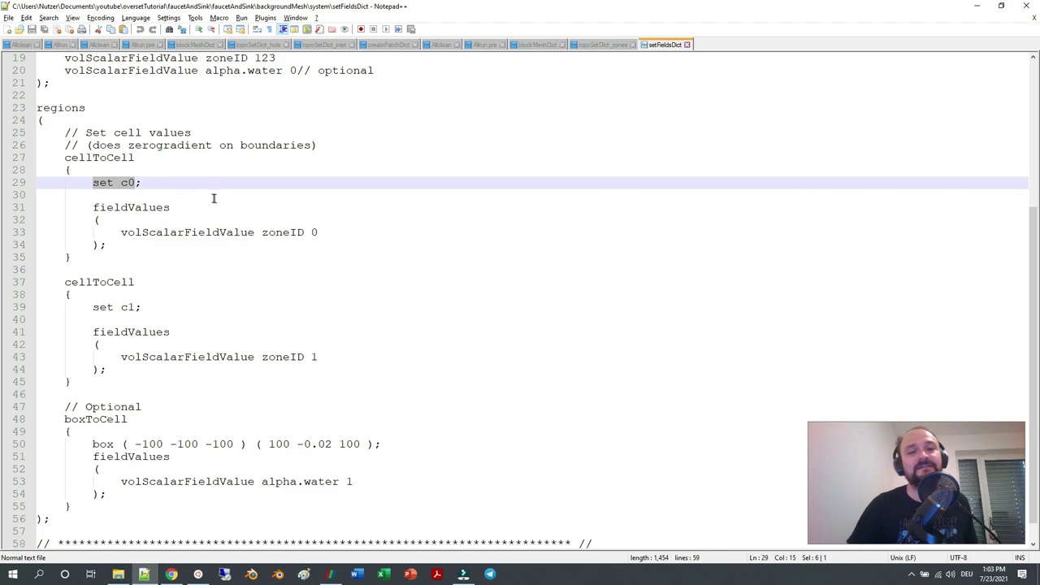
drag(262, 233, 323, 233)
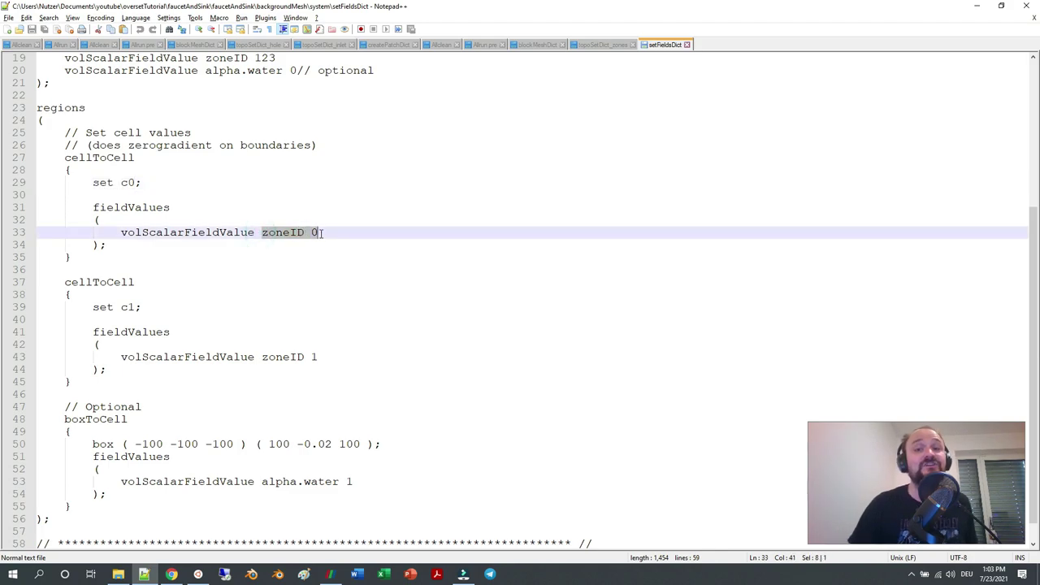
double_click(123, 308)
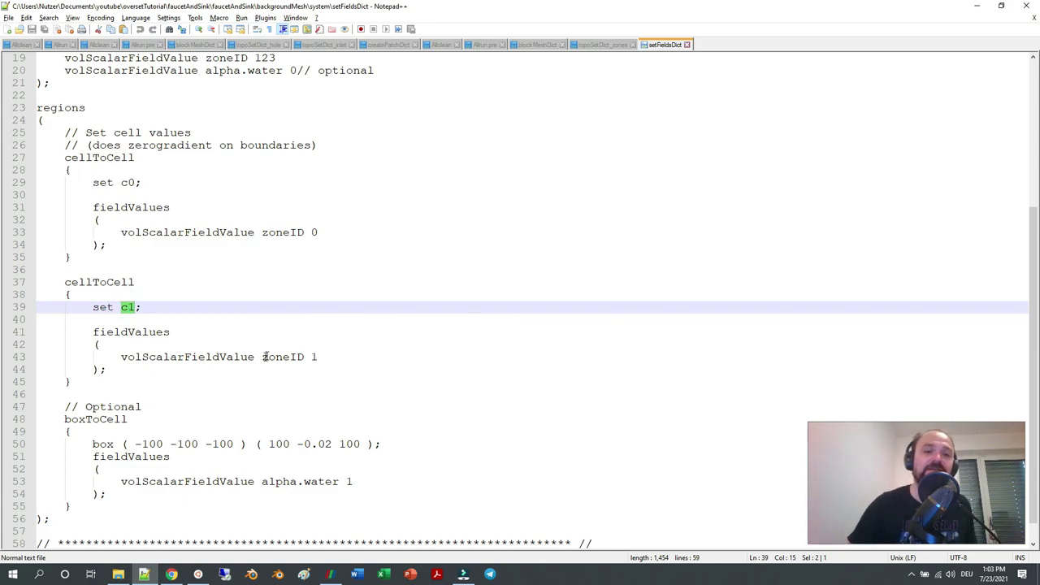
drag(262, 358, 349, 360)
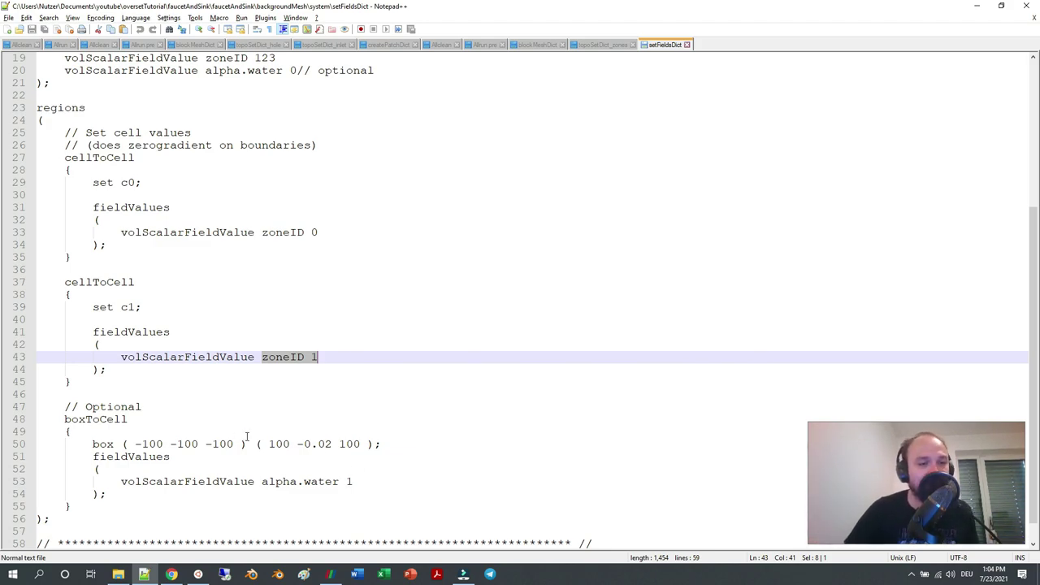
Copy the setFields command from Allrun.pre and run it in the backgroundMesh terminal.
click(486, 45)
right_click(176, 327)
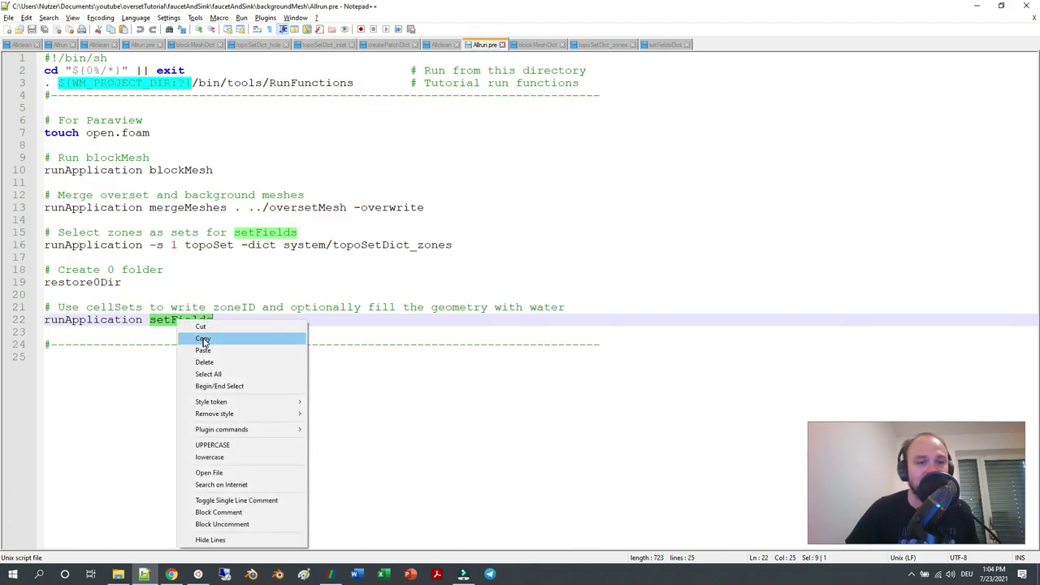
click(202, 336)
key(alt+Tab)
right_click(353, 409)
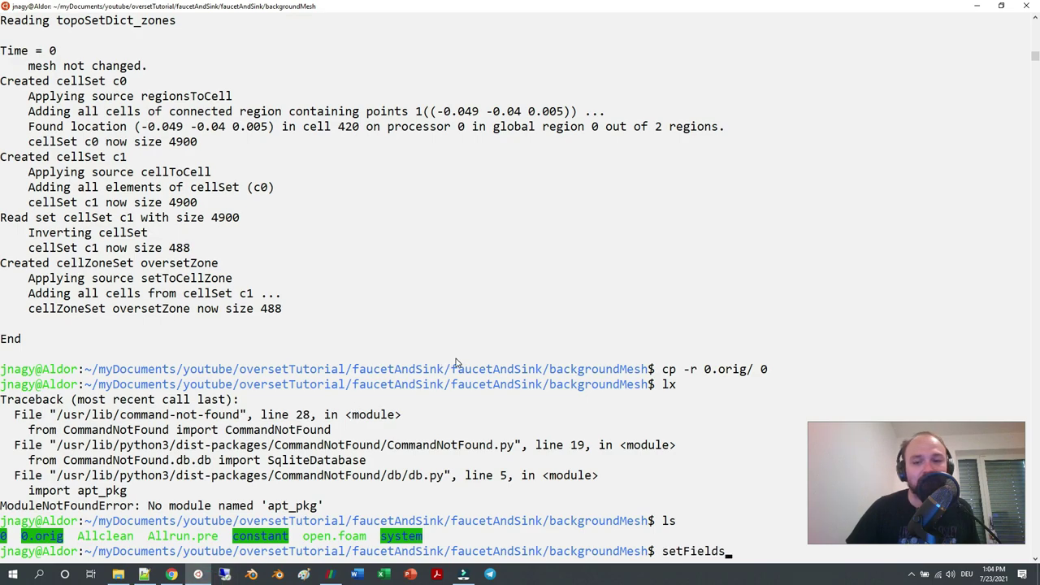
key(Return)
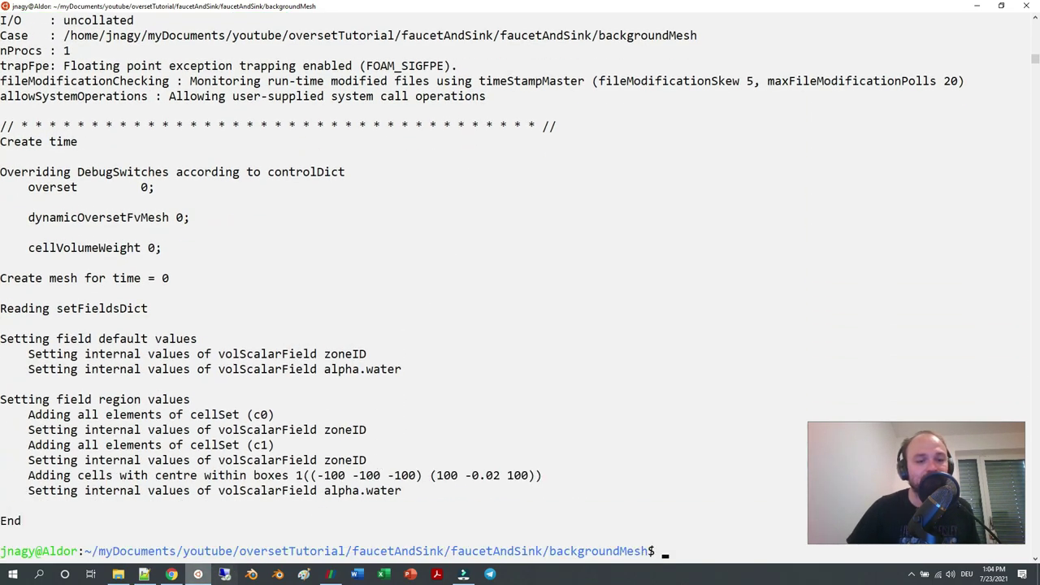
Switch to ParaView, delete the displayed open.foam source, and load open.foam again from the backgroundMesh folder.
click(330, 574)
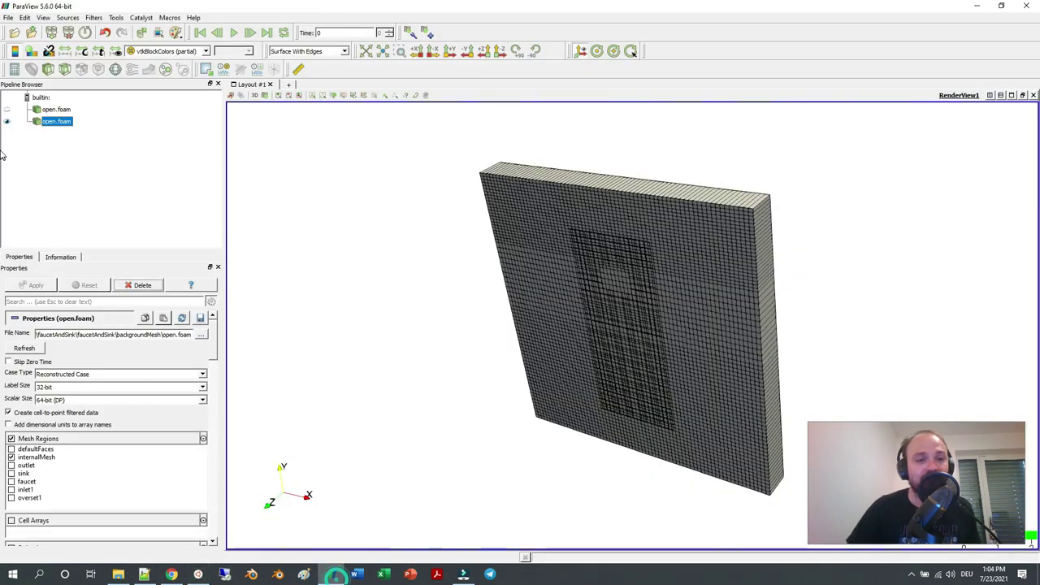
click(24, 348)
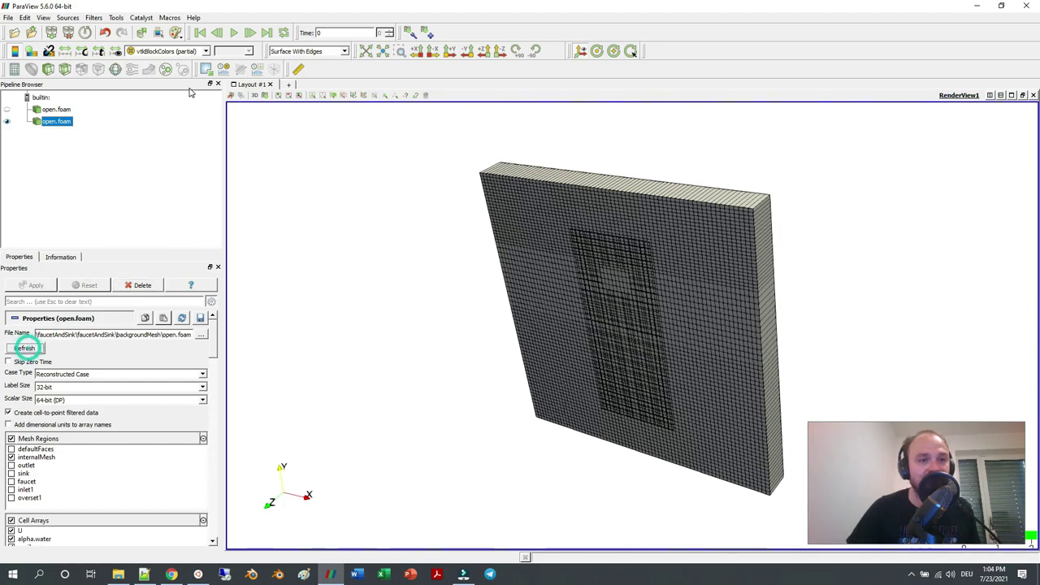
click(171, 51)
click(117, 153)
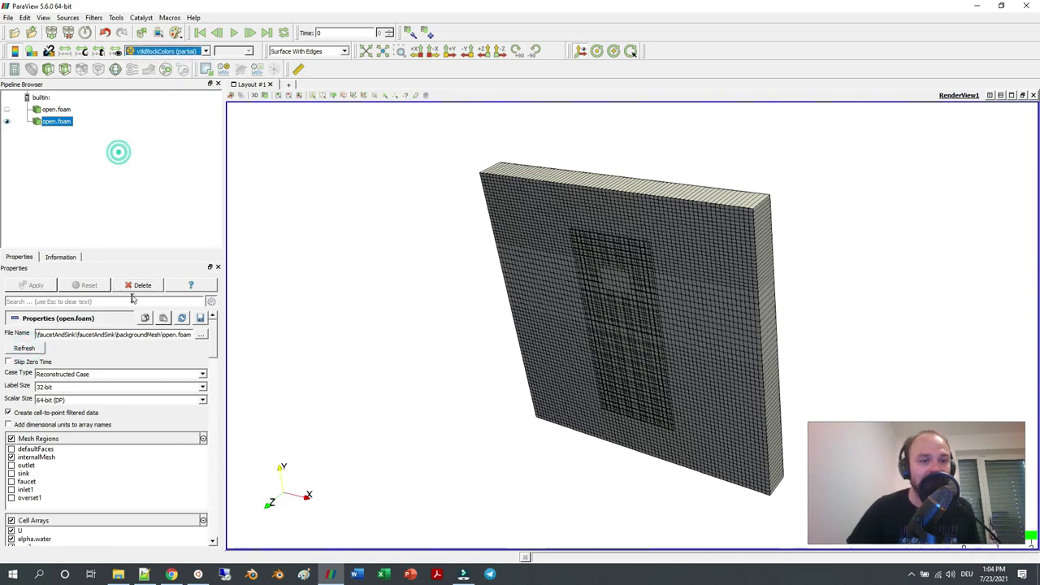
click(142, 285)
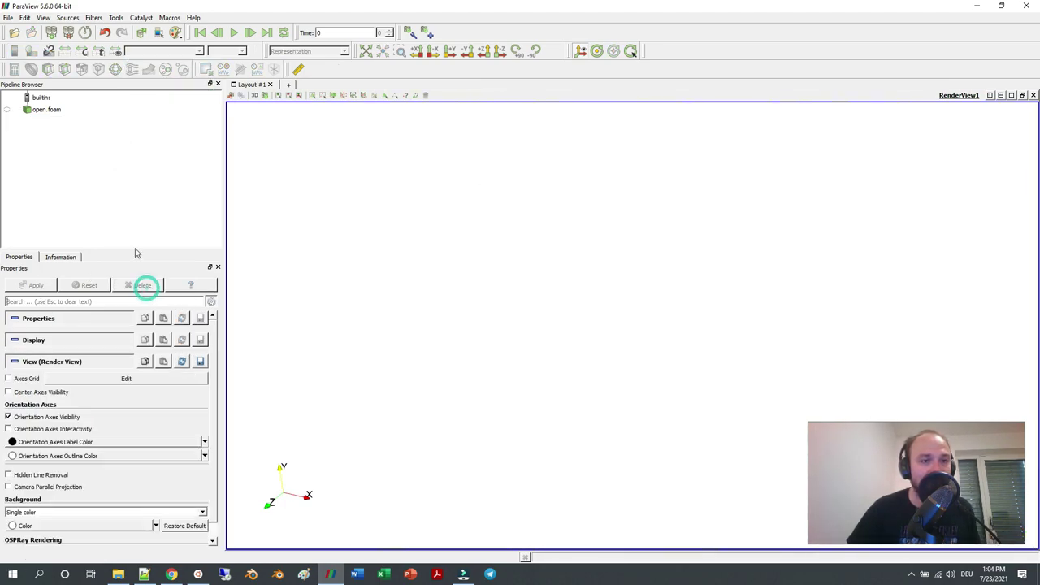
click(14, 32)
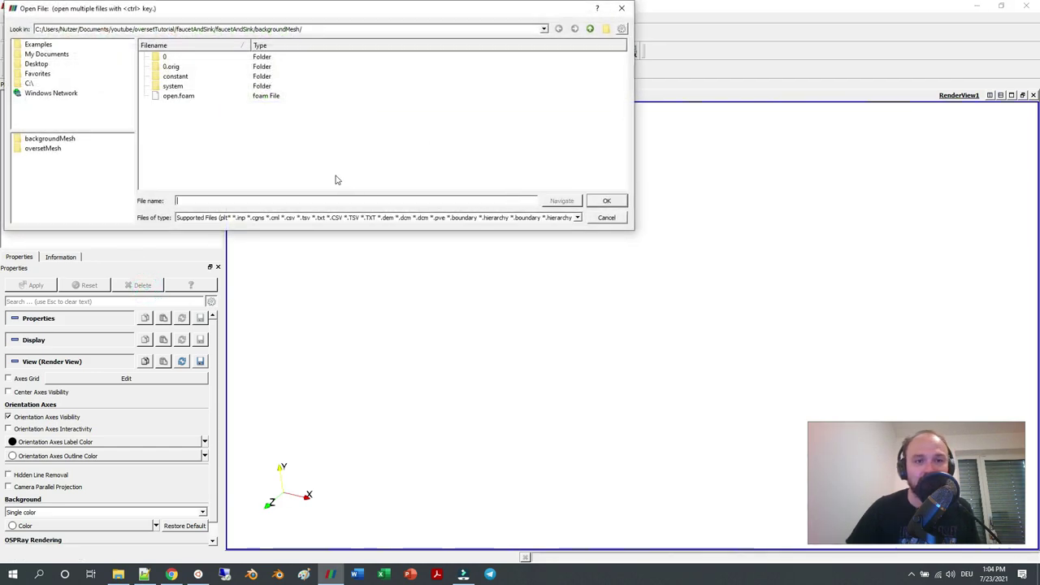
double_click(177, 96)
click(41, 286)
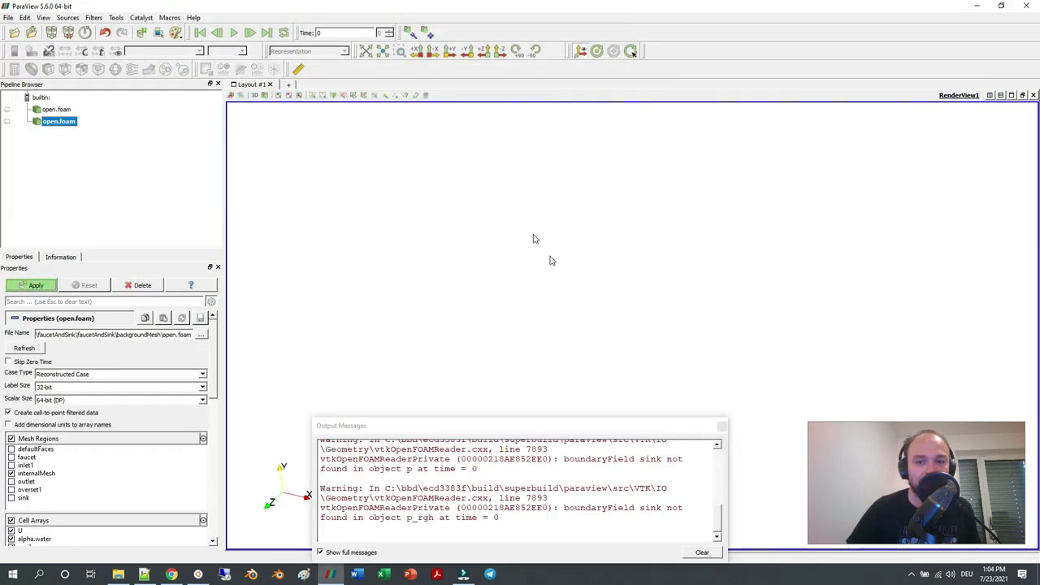
Color the reloaded case by the alpha.water cell field, close the output messages, and show it as Surface With Edges.
click(186, 51)
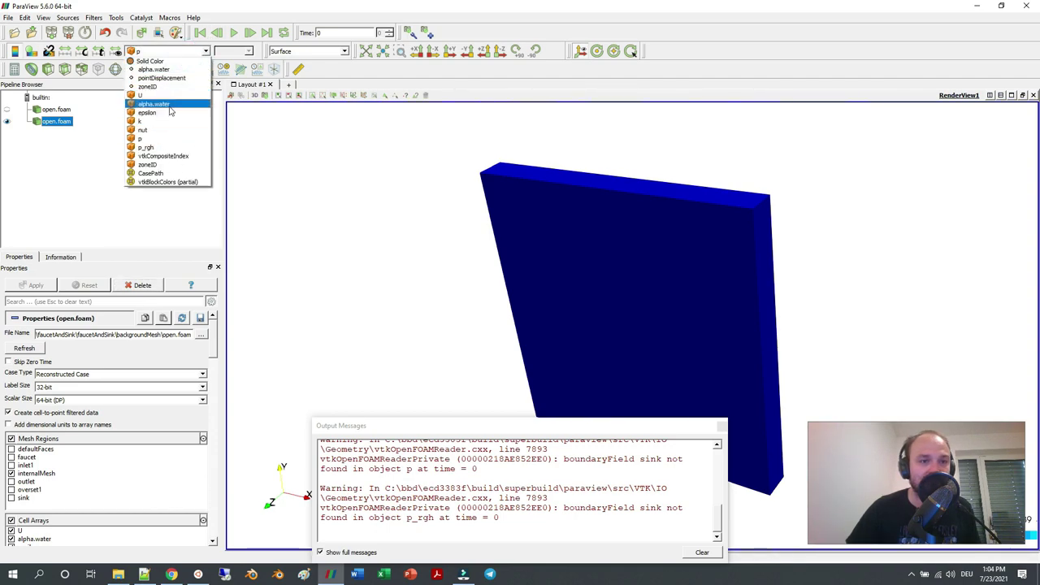
click(155, 112)
click(722, 426)
drag(731, 402, 699, 387)
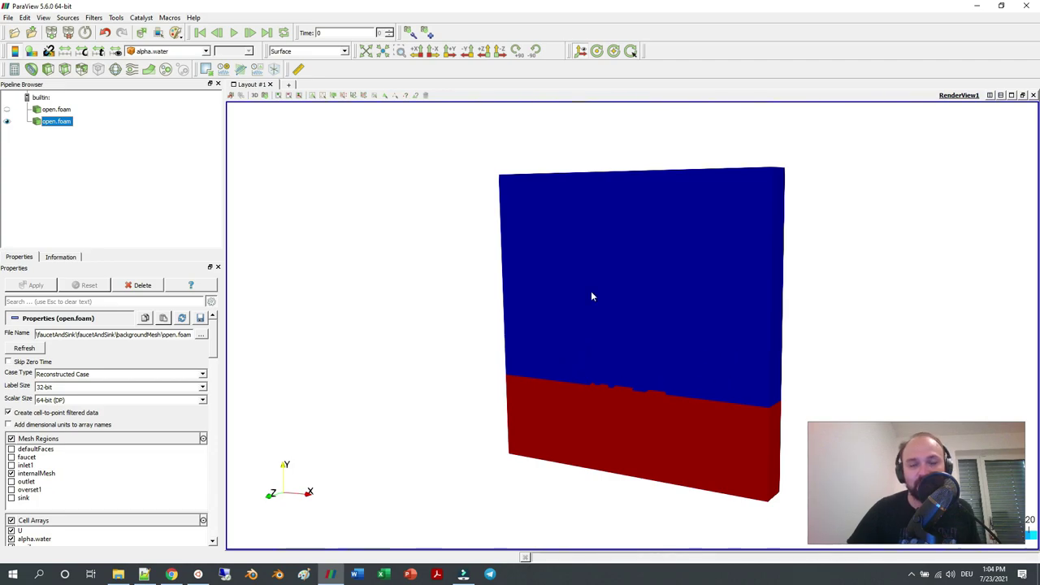
click(295, 53)
click(297, 103)
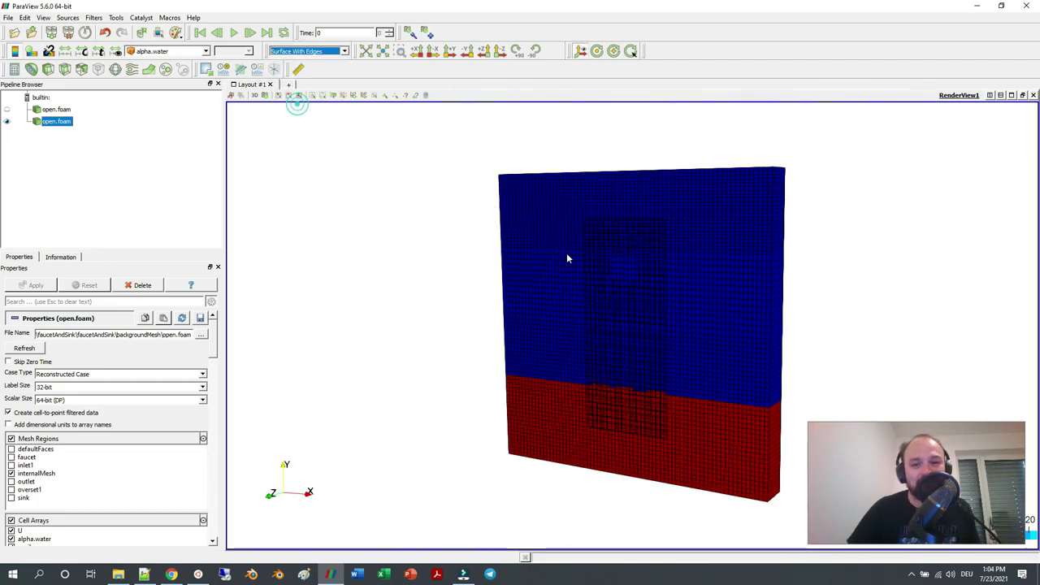
Examine the alpha.water interface where the overset mesh overlaps the background mesh, from close up and as a whole.
scroll(588, 285, up, 2)
drag(588, 286, 611, 259)
scroll(611, 258, up, 8)
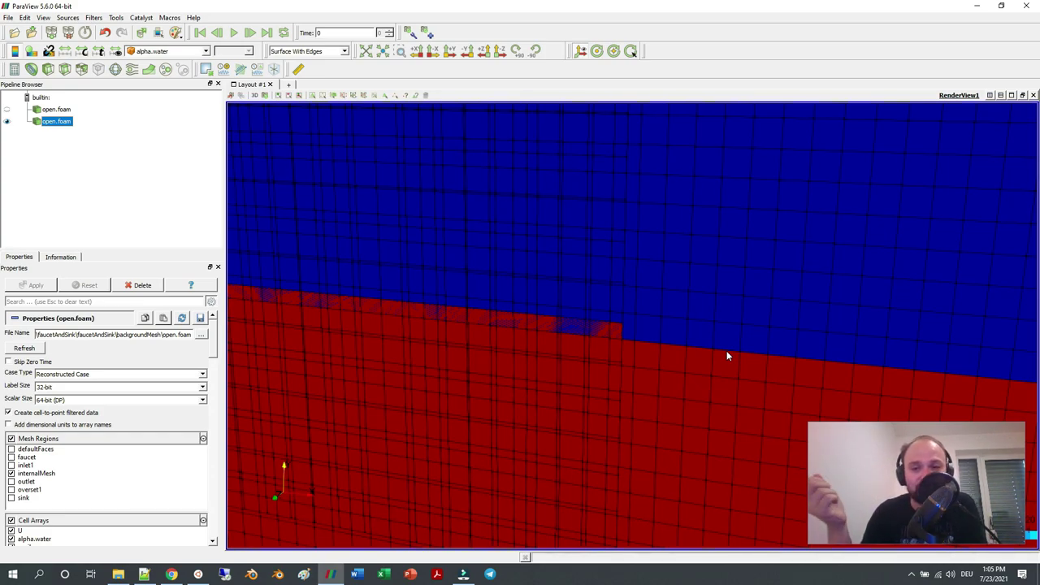
scroll(680, 298, down, 5)
drag(676, 313, 591, 366)
scroll(638, 286, up, 8)
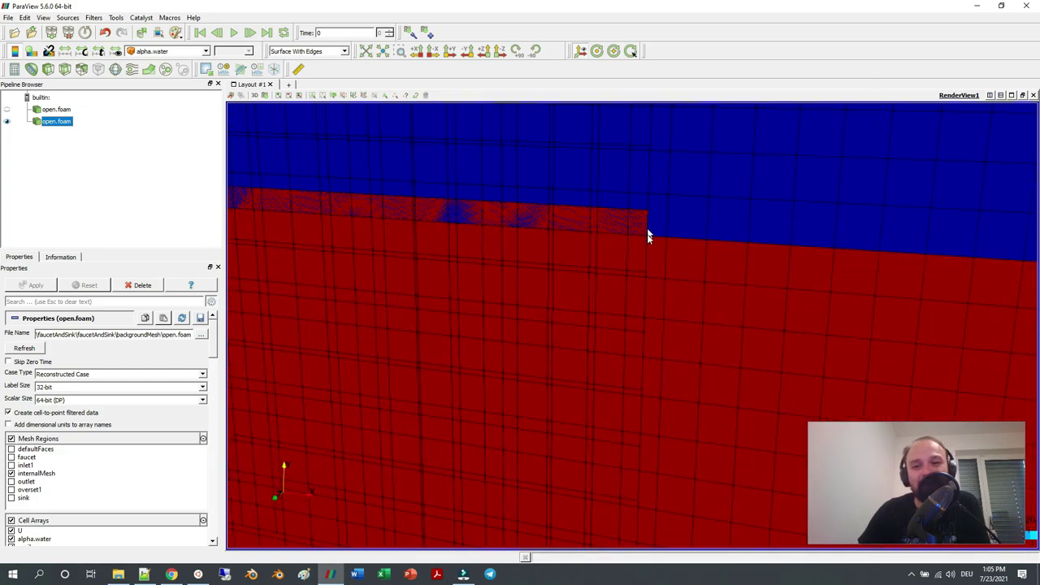
scroll(645, 243, down, 8)
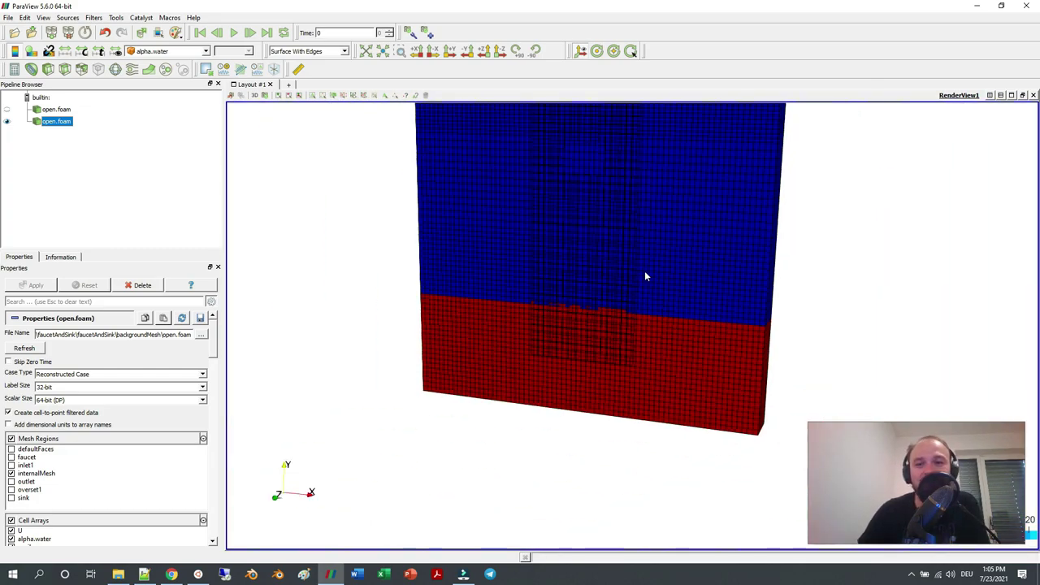
scroll(642, 273, down, 5)
drag(642, 273, 636, 300)
scroll(667, 286, up, 6)
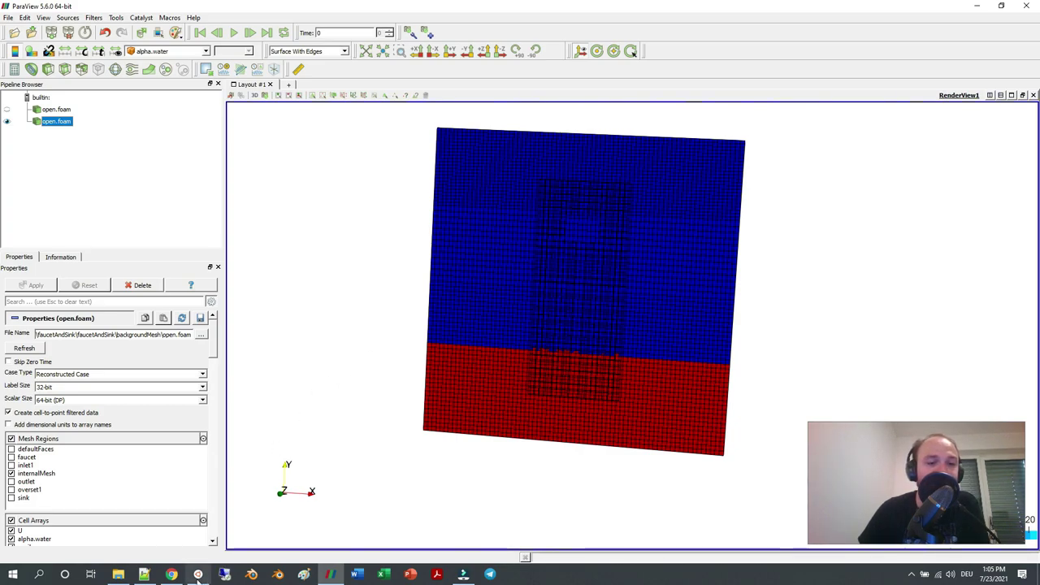
Return to Notepad++ and open all field files, from alpha.water to zoneID, from the 0.orig folder of backgroundMesh.
click(144, 574)
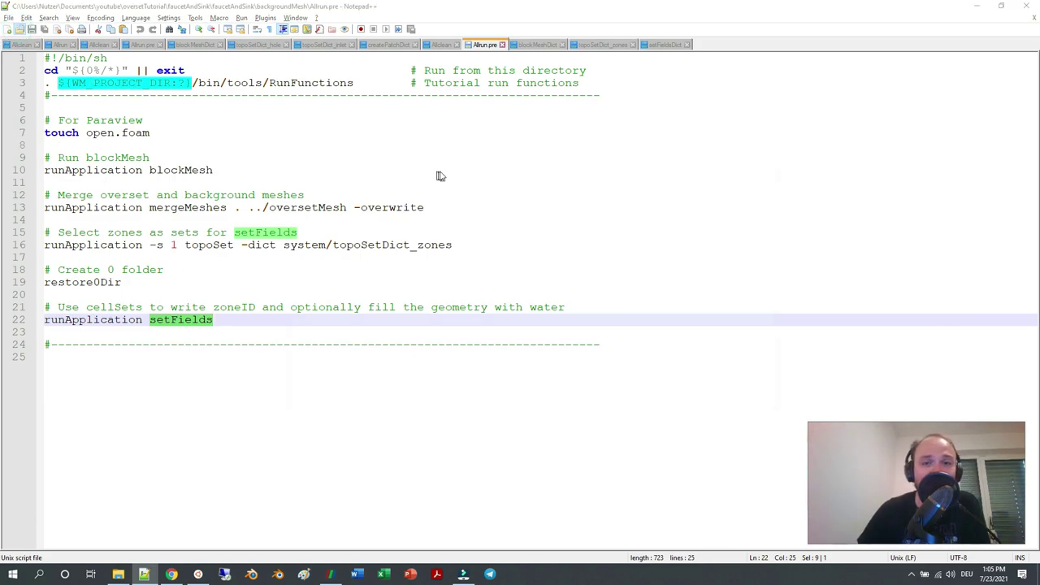
double_click(397, 207)
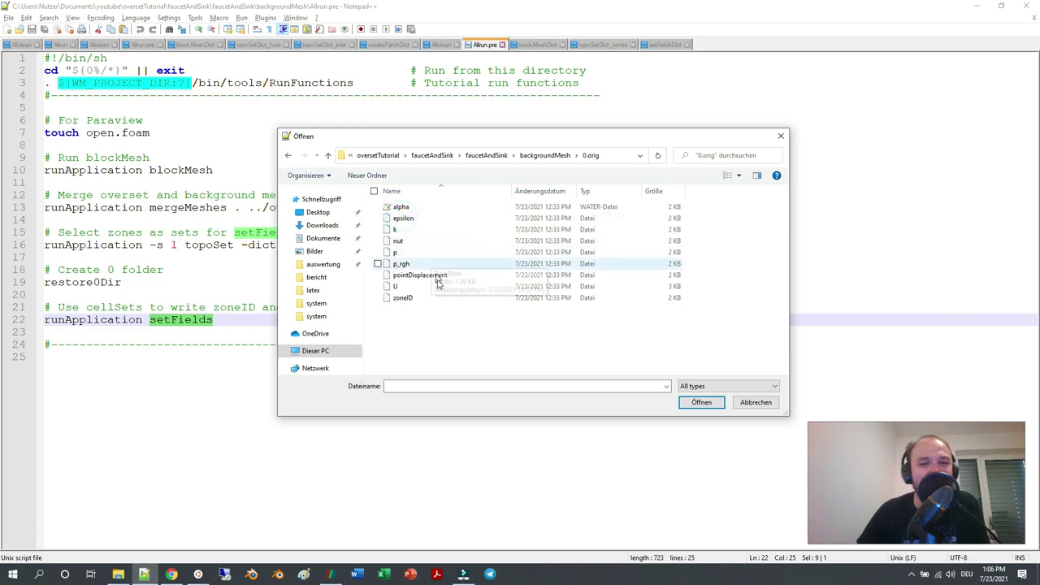
drag(433, 327, 406, 207)
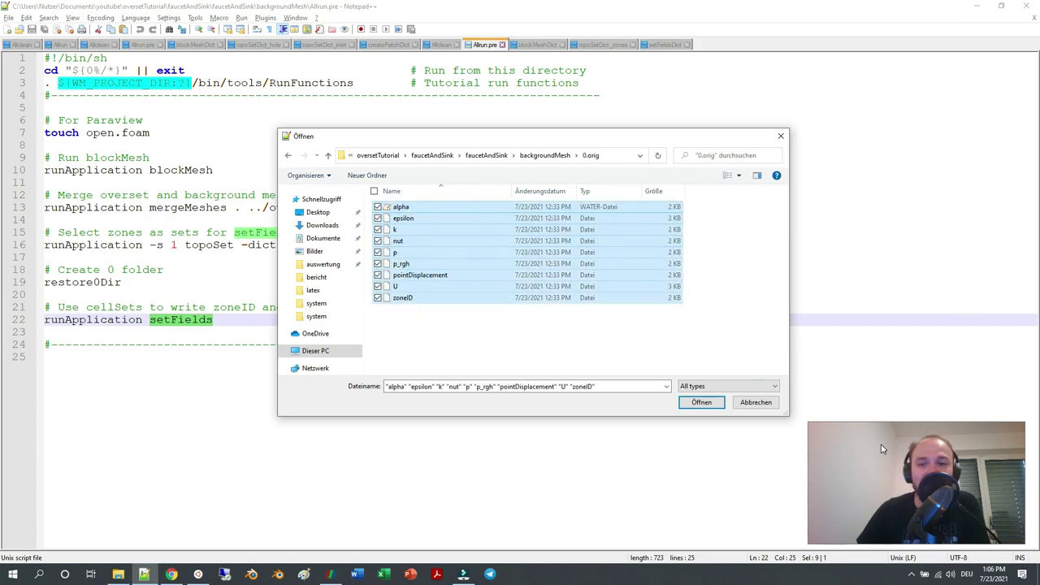
click(701, 403)
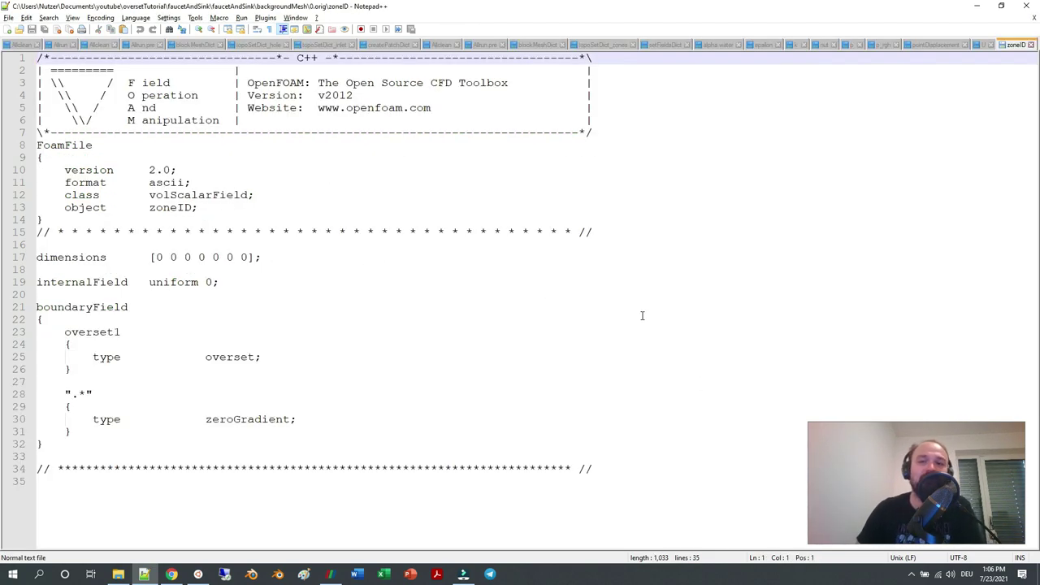
Examine the zeroGradient condition of the sink, faucet and inlet patch group in the alpha.water file.
click(718, 45)
scroll(286, 307, down, 3)
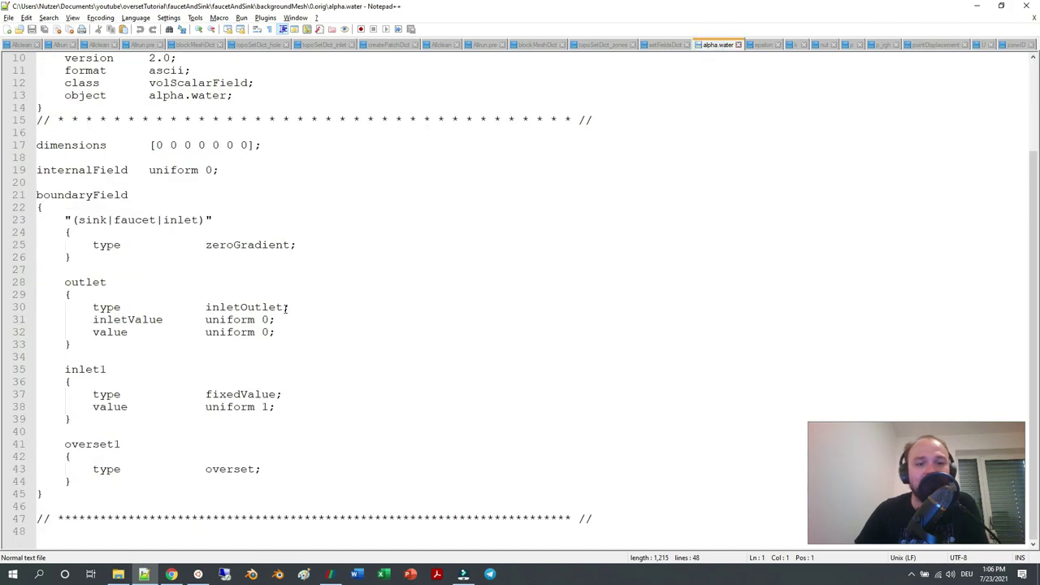
drag(78, 222, 198, 222)
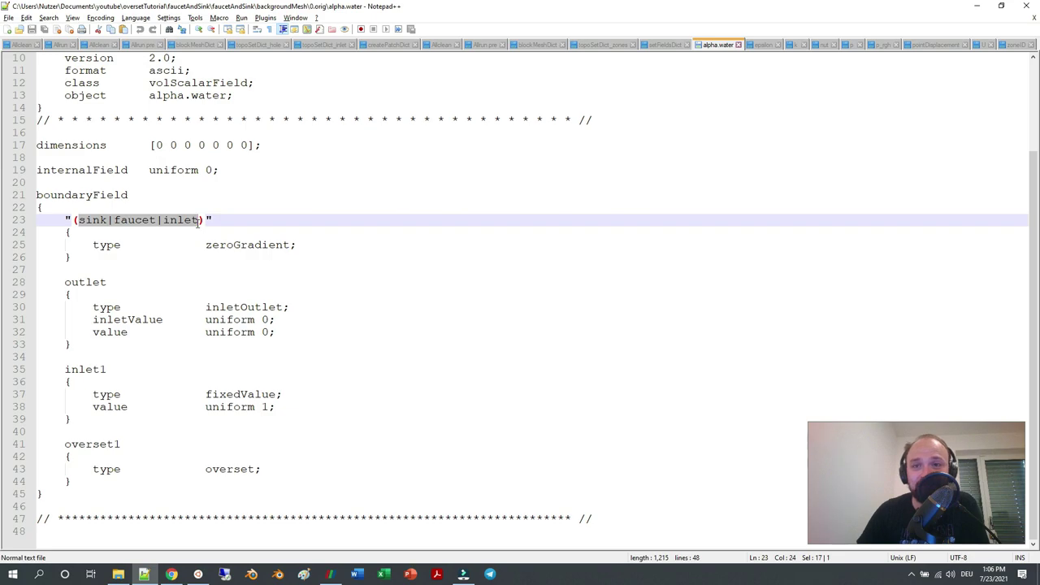
double_click(234, 244)
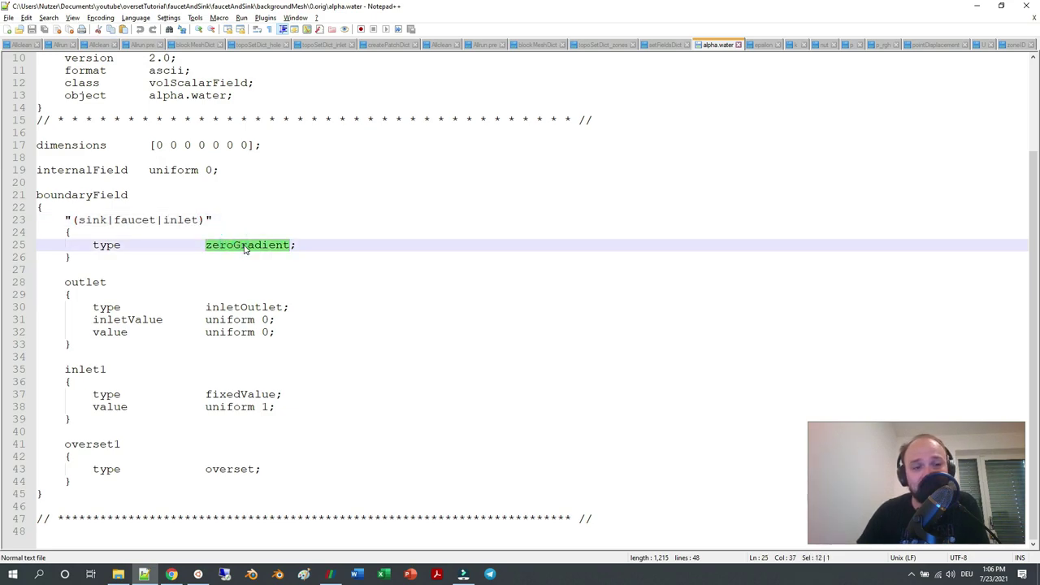
double_click(180, 220)
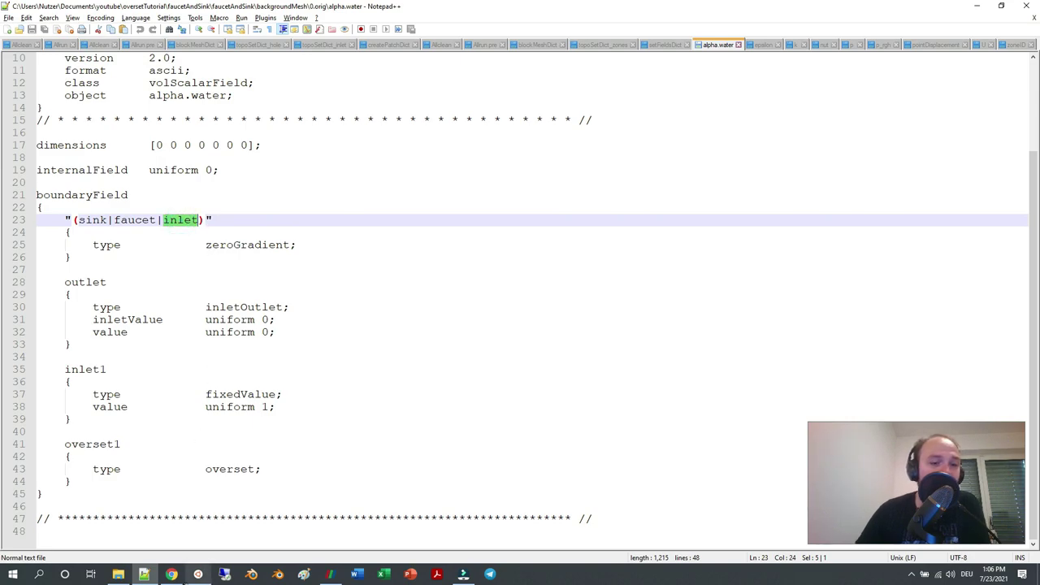
Open constant/polyMesh/boundary with nano in the backgroundMesh terminal and check the patch names.
click(197, 574)
text(nano constant/polyMesh/)
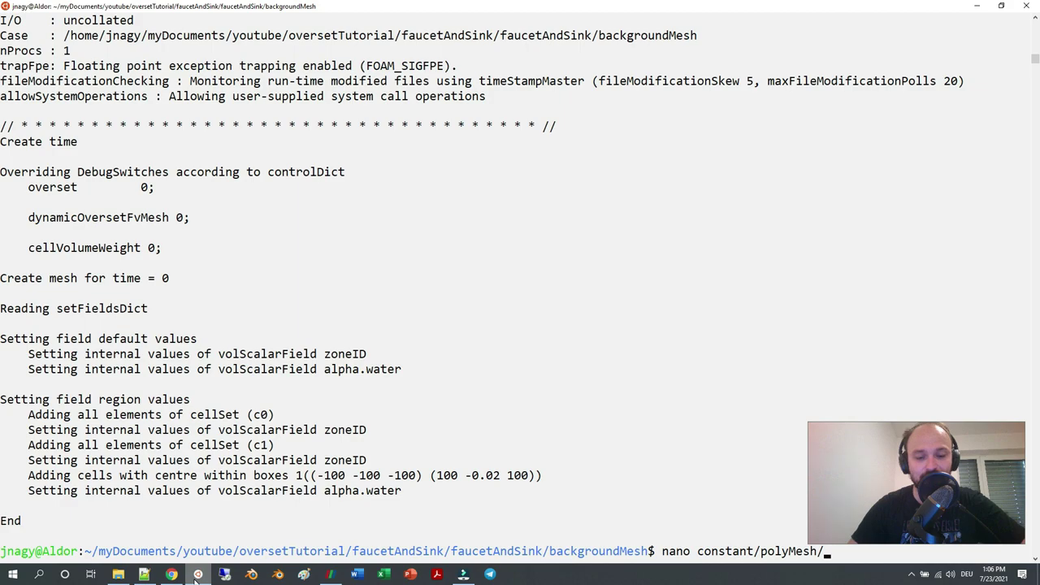
text(boundary)
key(Return)
key(Page_Down)
key(Page_Down)
key(Page_Up)
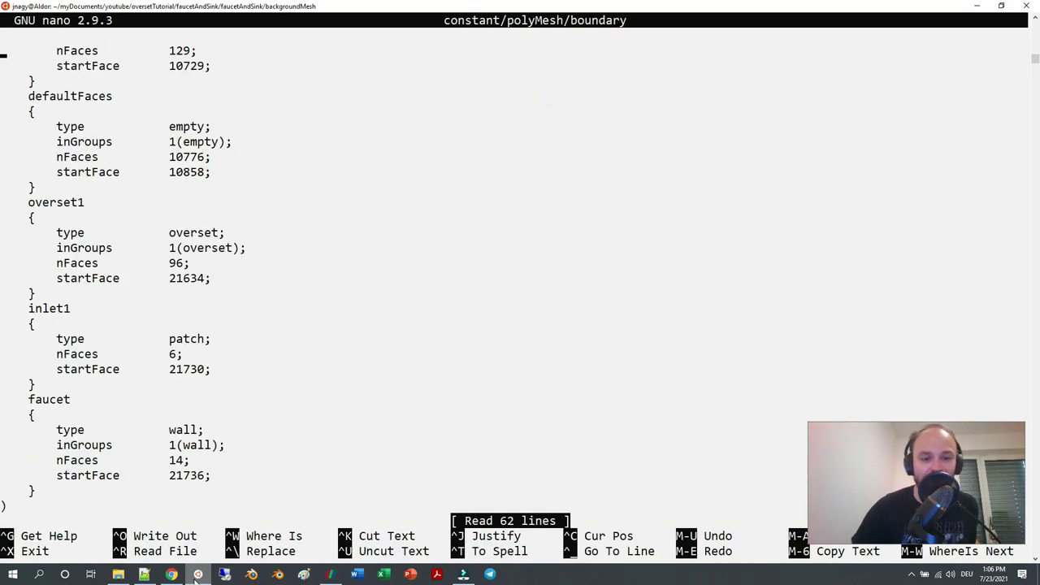
Return to alpha.water in Notepad++ and remove inlet from the zeroGradient patch group, leaving "(sink|faucet)".
click(144, 574)
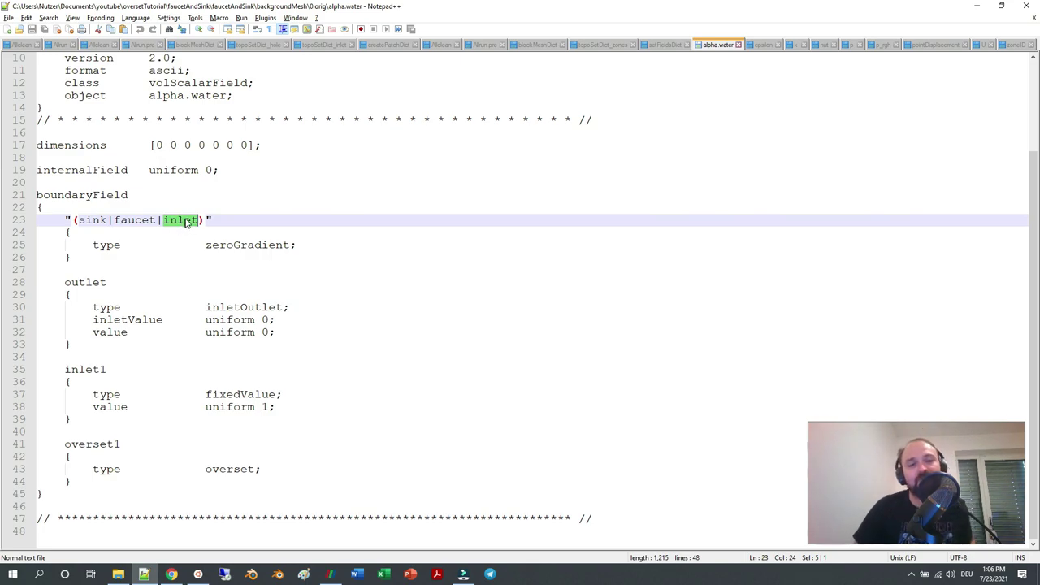
key(BackSpace)
key(BackSpace)
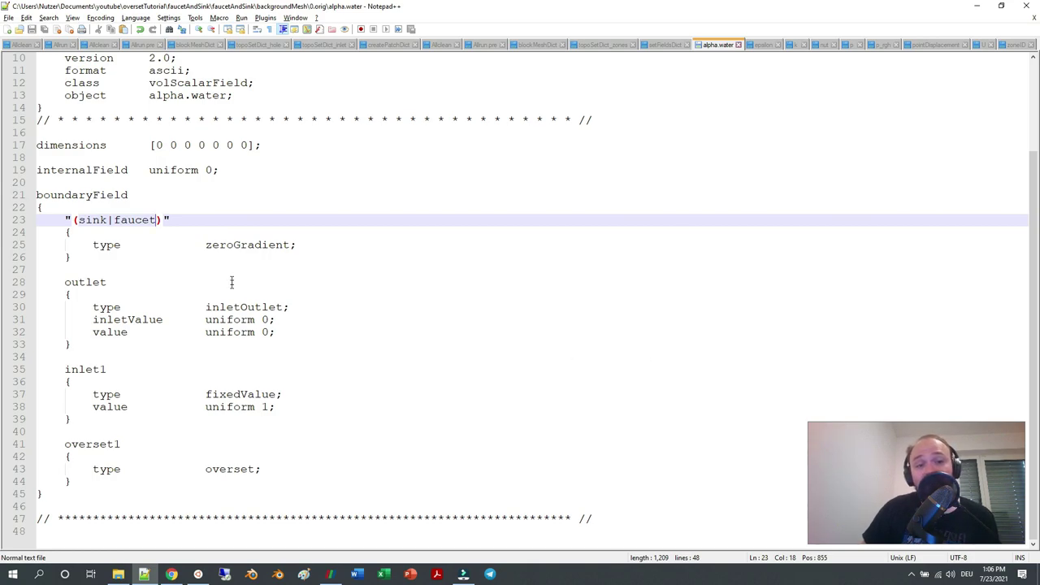
Examine the alpha.water boundary conditions of the outlet, inlet1 and overset1 patches.
click(240, 318)
double_click(244, 307)
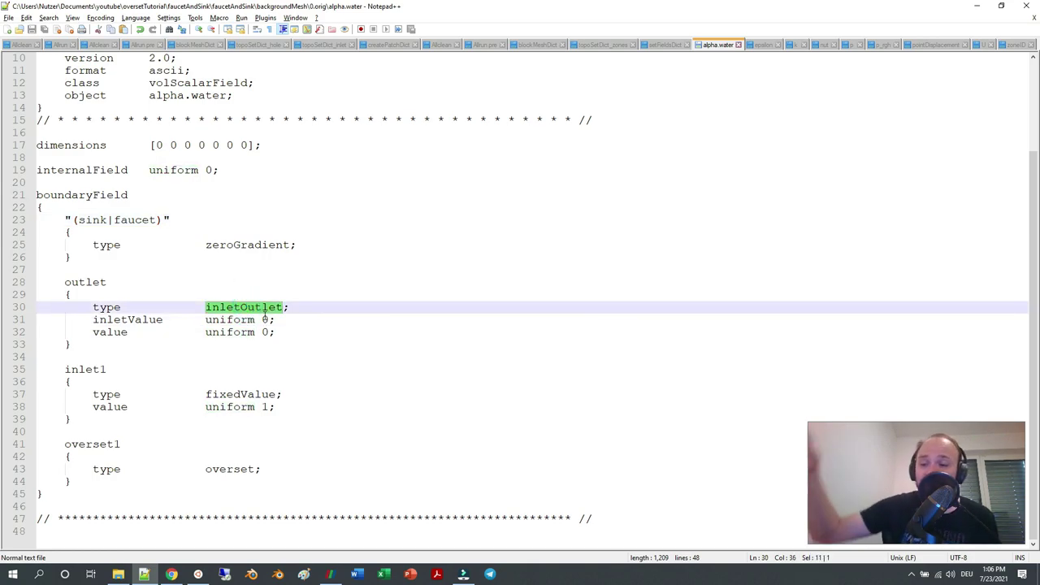
double_click(233, 394)
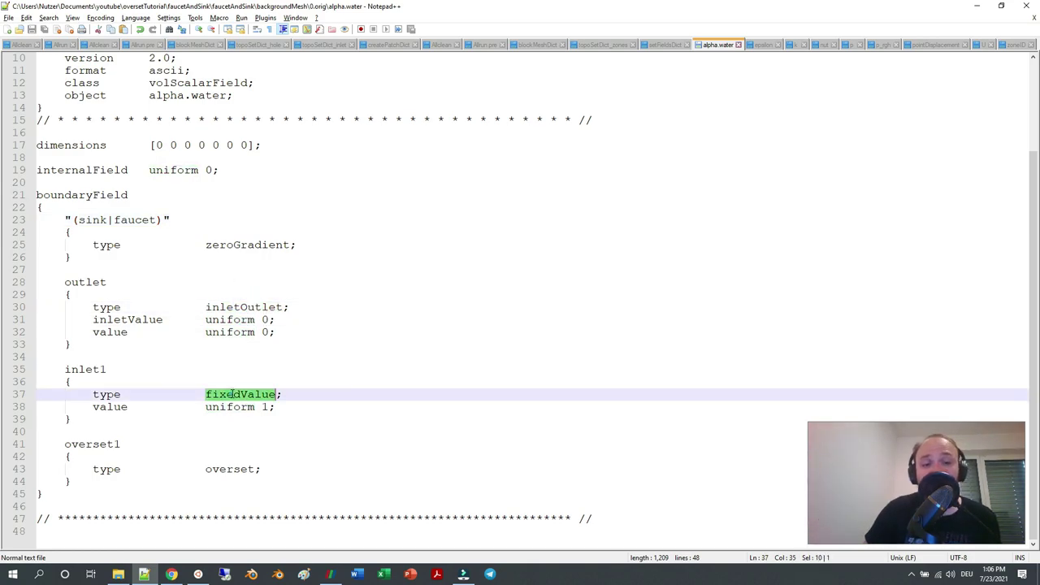
drag(262, 408, 281, 407)
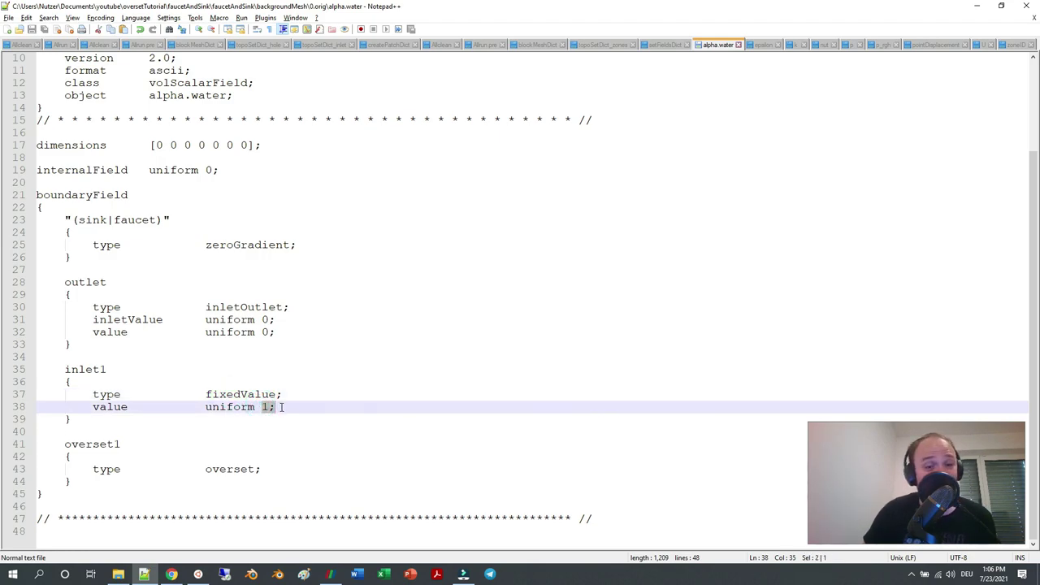
double_click(101, 444)
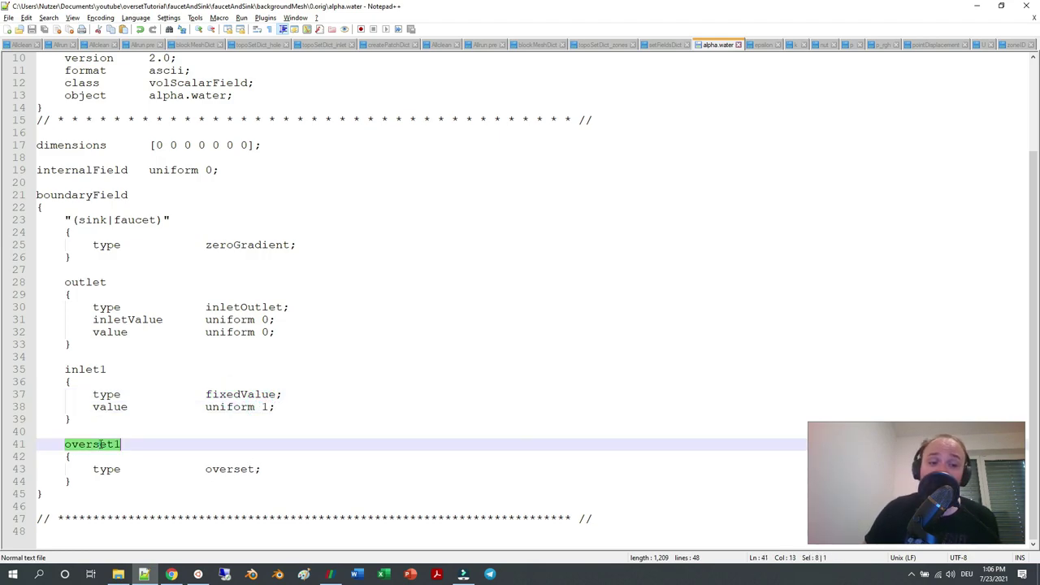
double_click(230, 469)
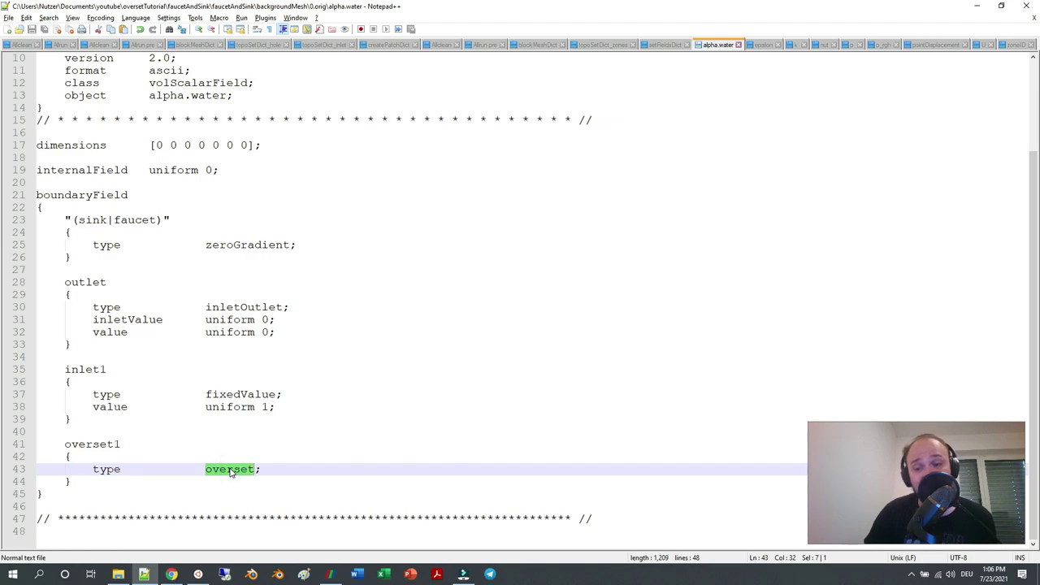
Examine the epsilon file's boundary conditions for the overset1, sink, faucet, inlet1 and outlet patches, including the inlet1 mixing length.
click(761, 45)
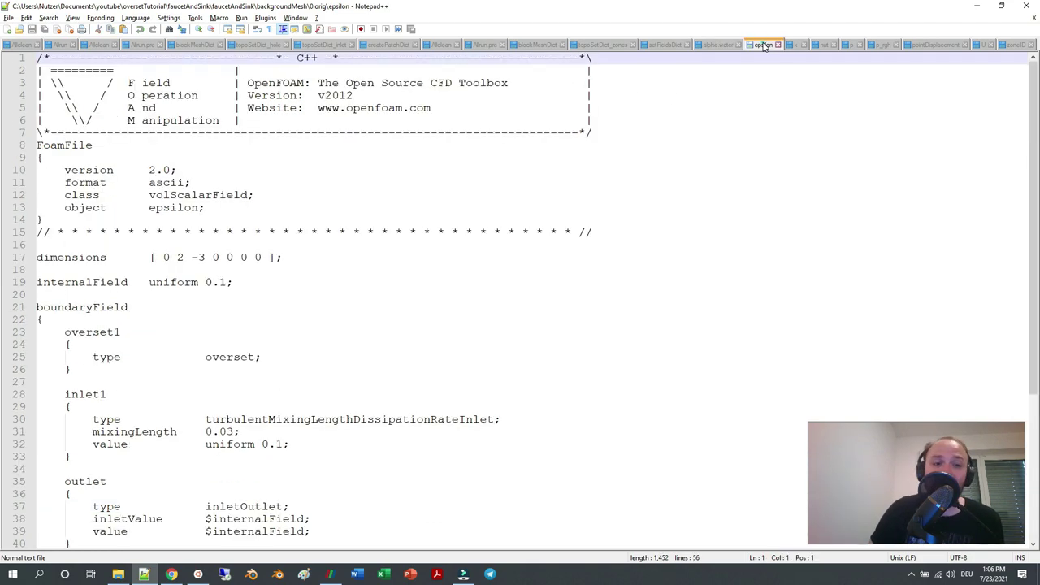
scroll(364, 333, down, 6)
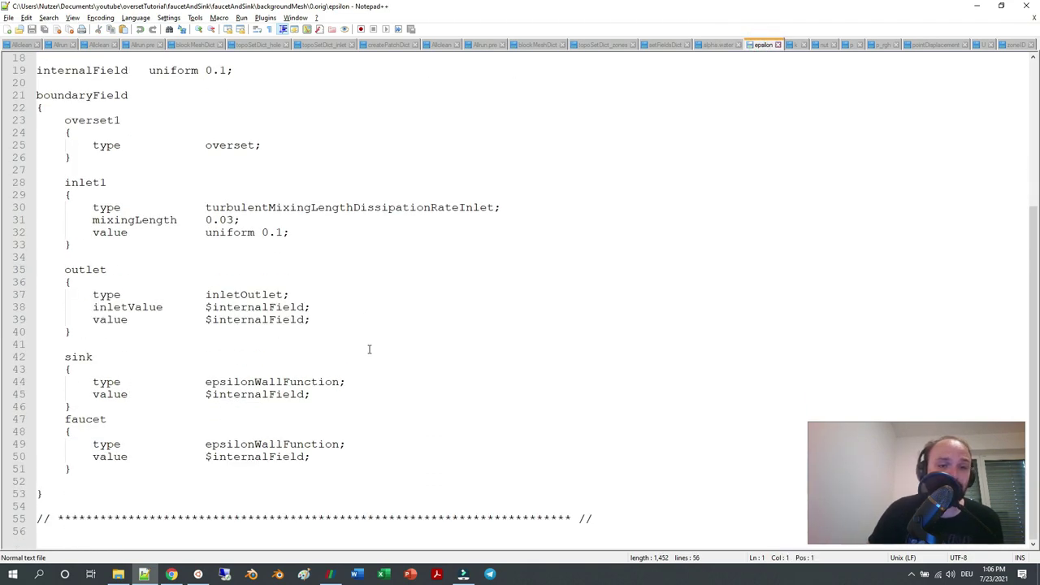
double_click(93, 121)
double_click(229, 146)
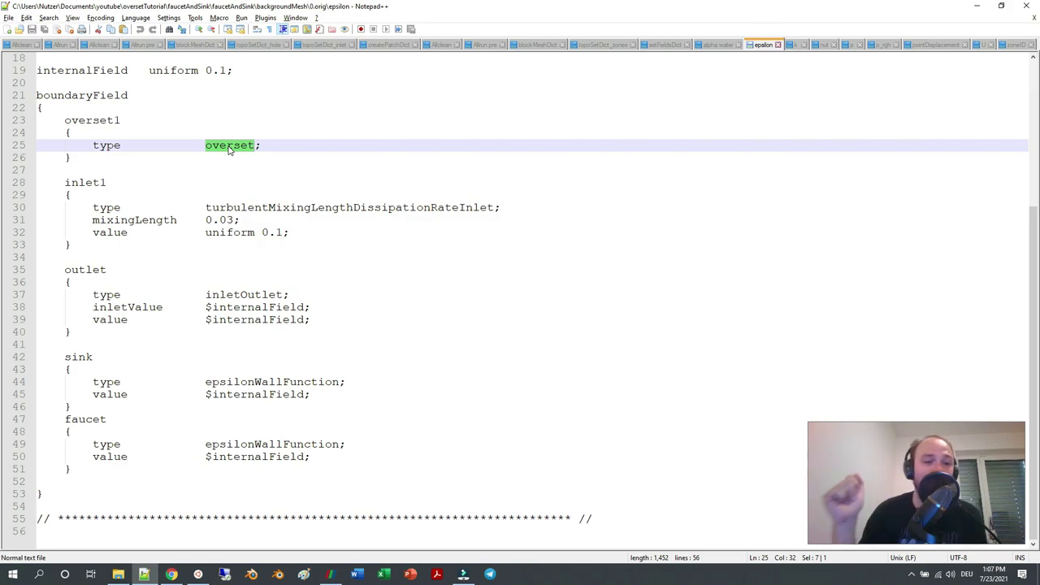
double_click(91, 357)
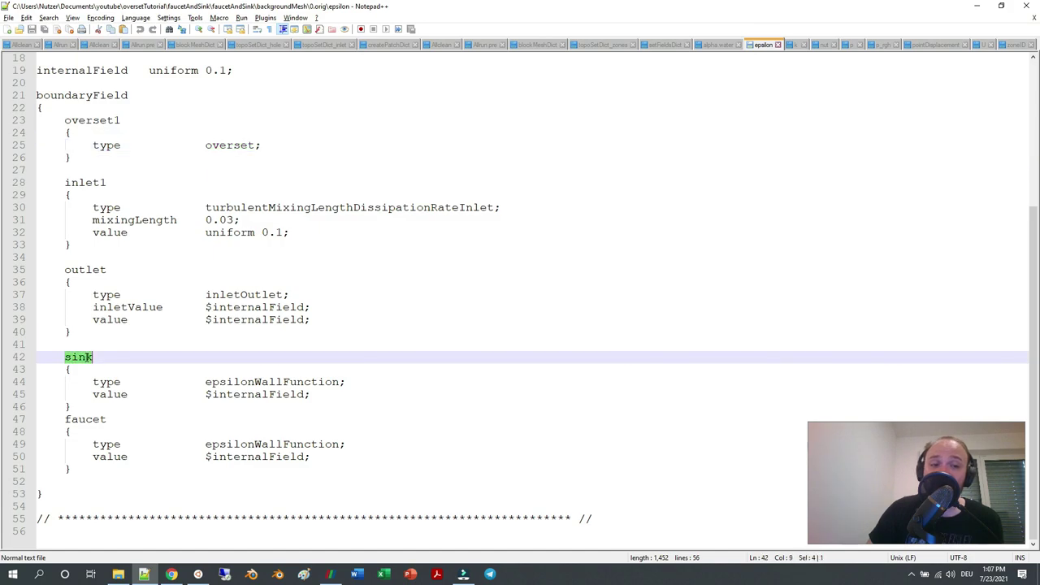
double_click(86, 421)
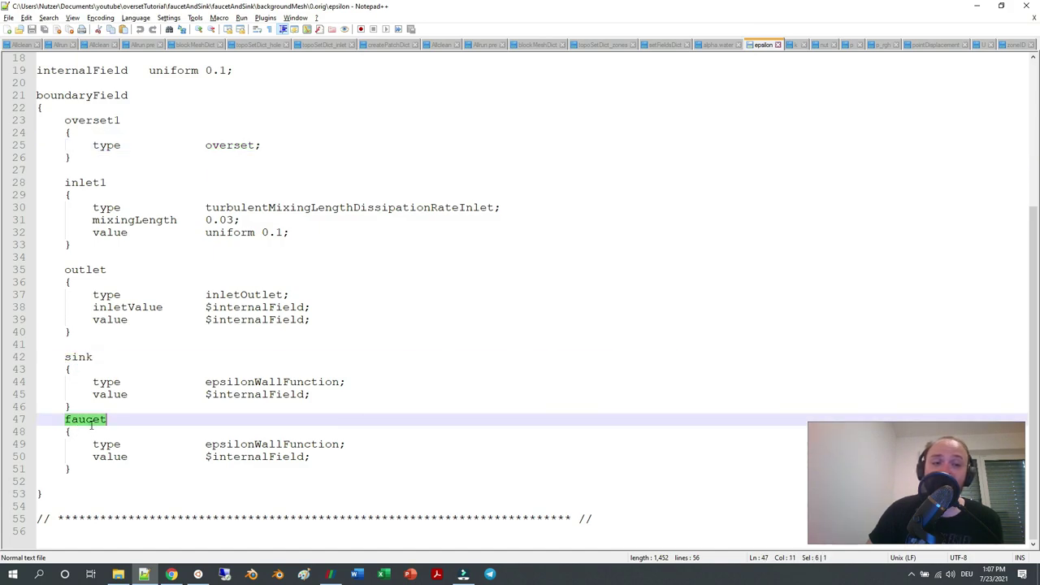
double_click(256, 382)
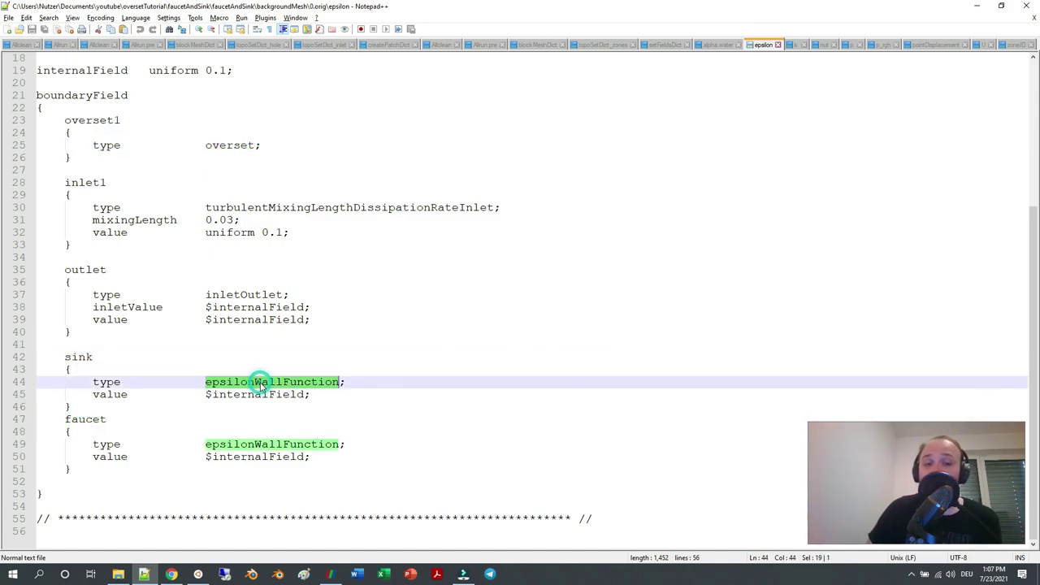
double_click(254, 208)
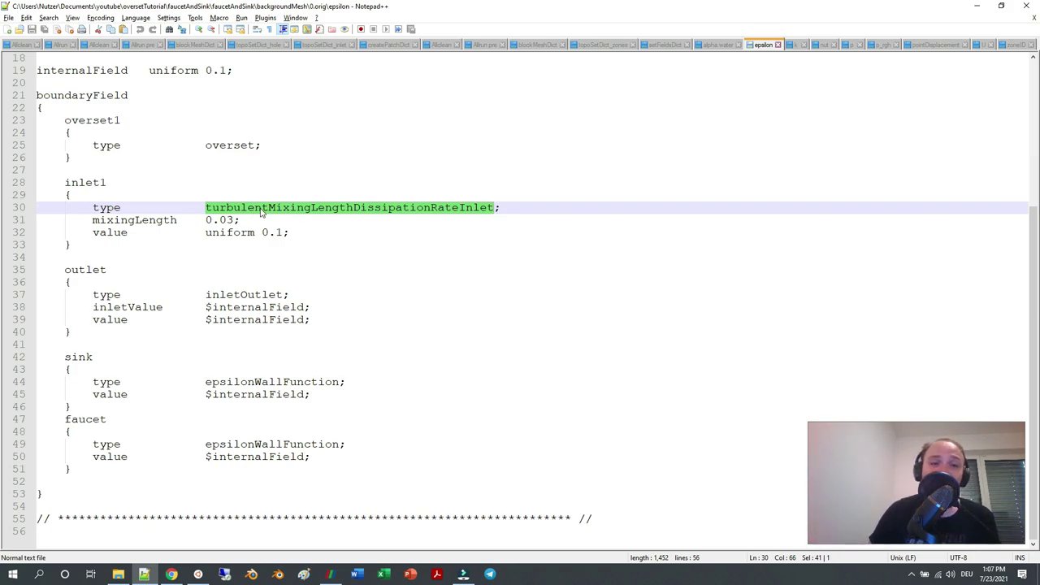
drag(205, 219, 236, 219)
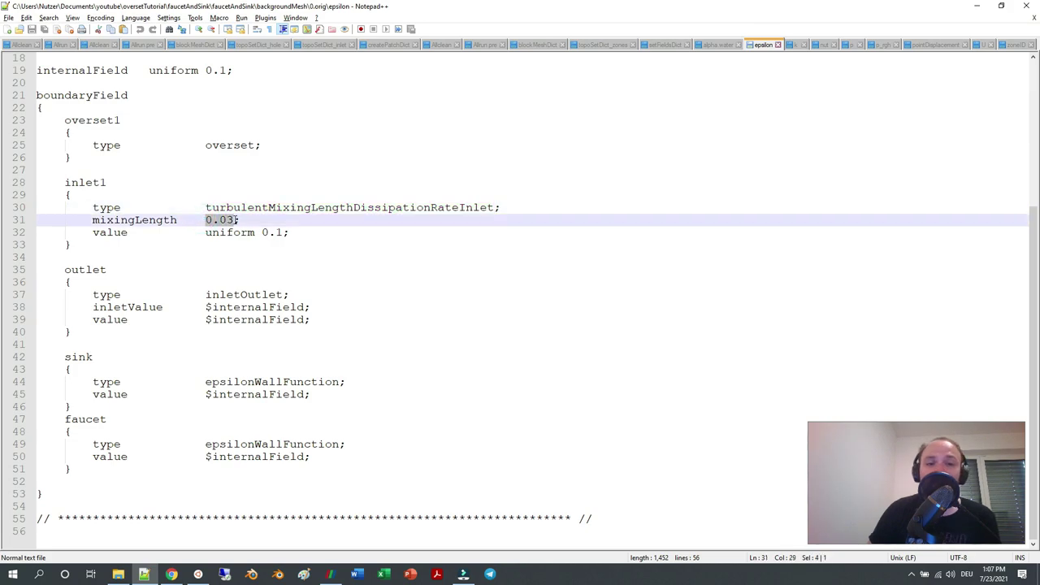
double_click(263, 295)
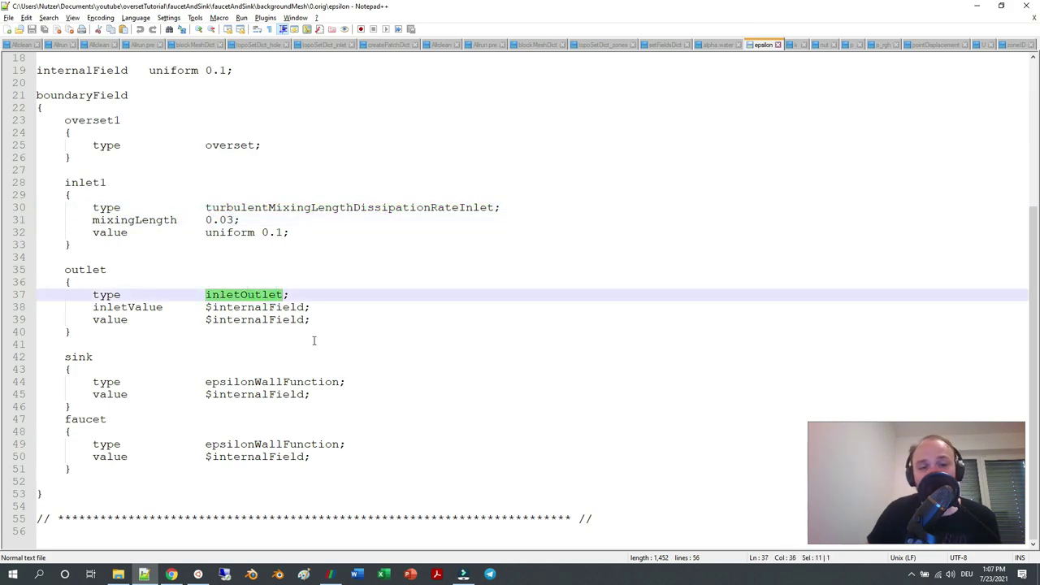
Examine the k file's boundary conditions for the outlet, the wall patch group and the inlet1 turbulence intensity.
click(794, 45)
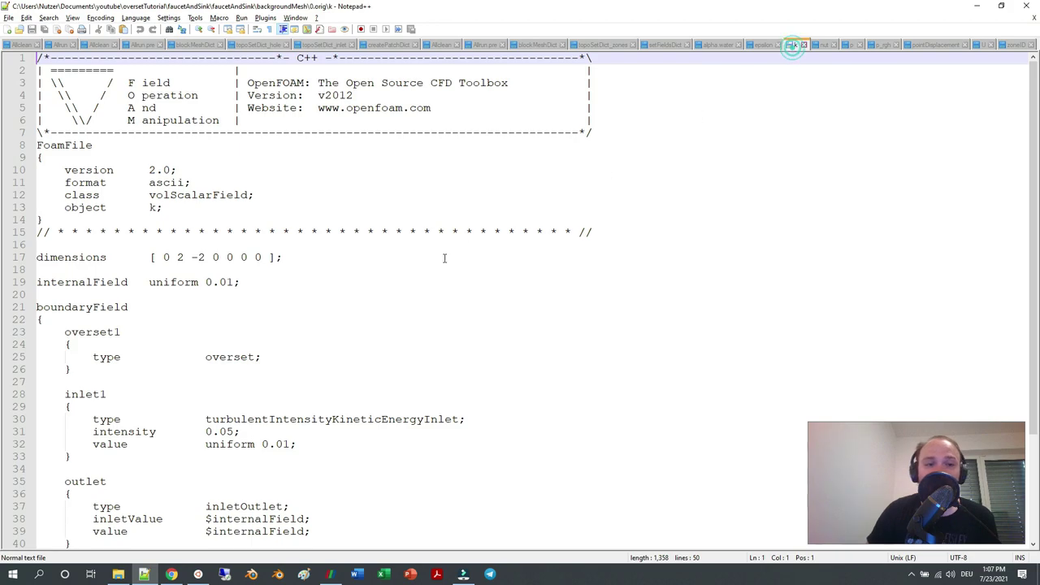
scroll(274, 391, down, 4)
double_click(246, 369)
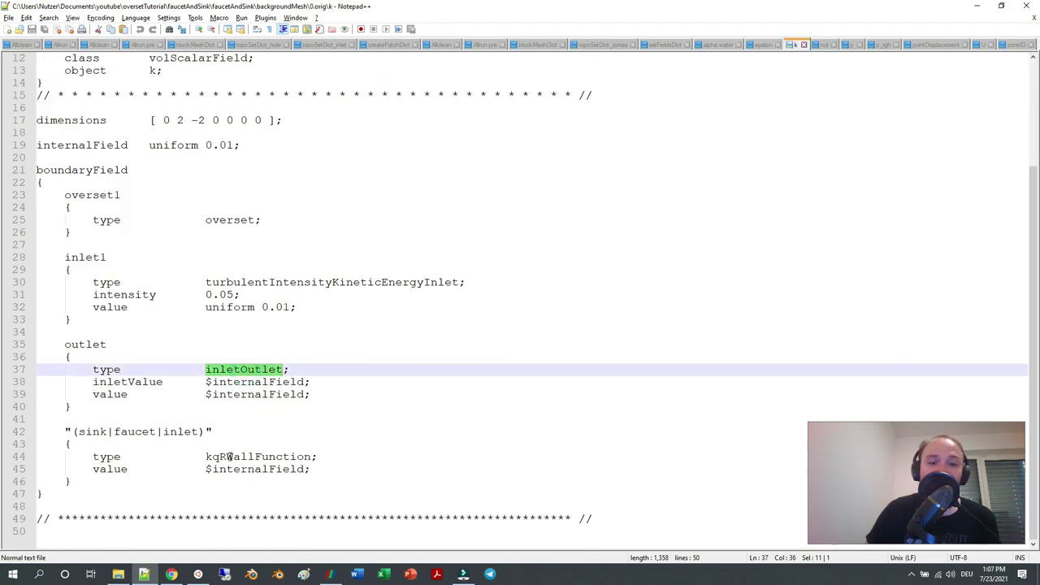
double_click(234, 457)
drag(245, 294, 205, 294)
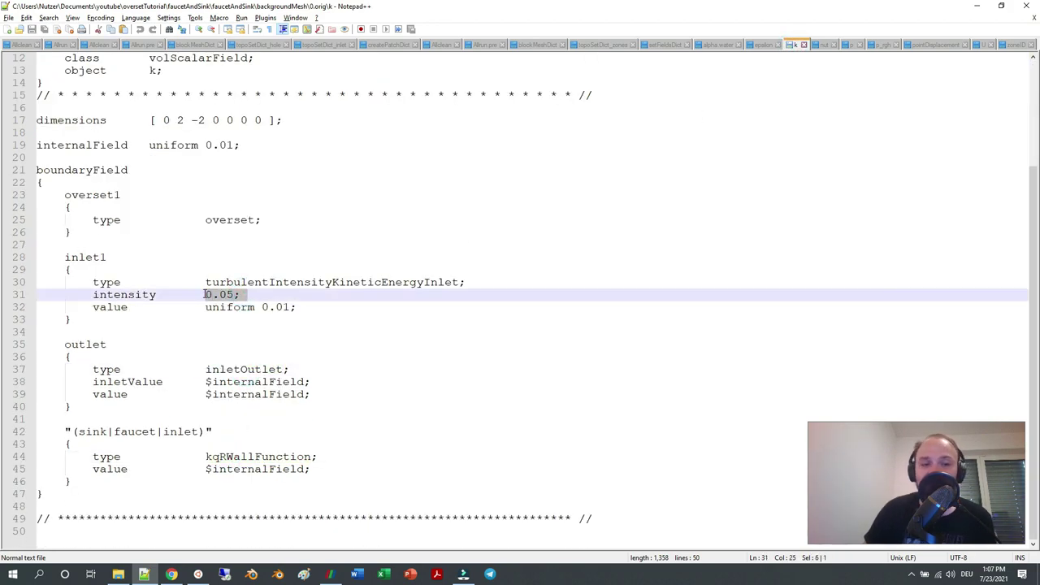
Examine the nut file's boundary conditions, focusing on the type used for the inlet1 and outlet patch group.
click(823, 45)
scroll(192, 468, down, 2)
double_click(234, 369)
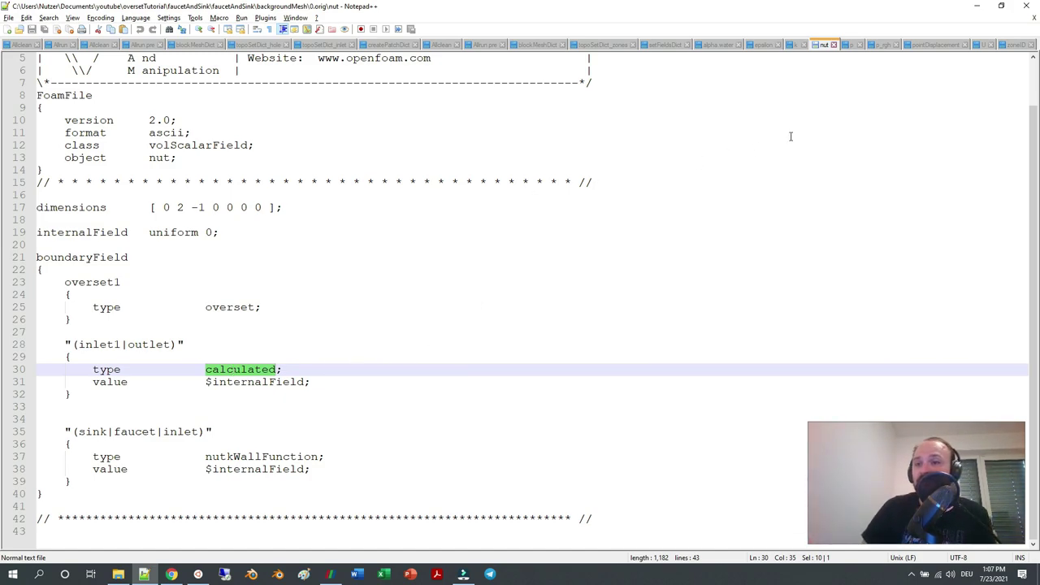
Examine the boundary condition types of the grouped sink, faucet and inlet patches in the p and p_rgh files.
click(849, 45)
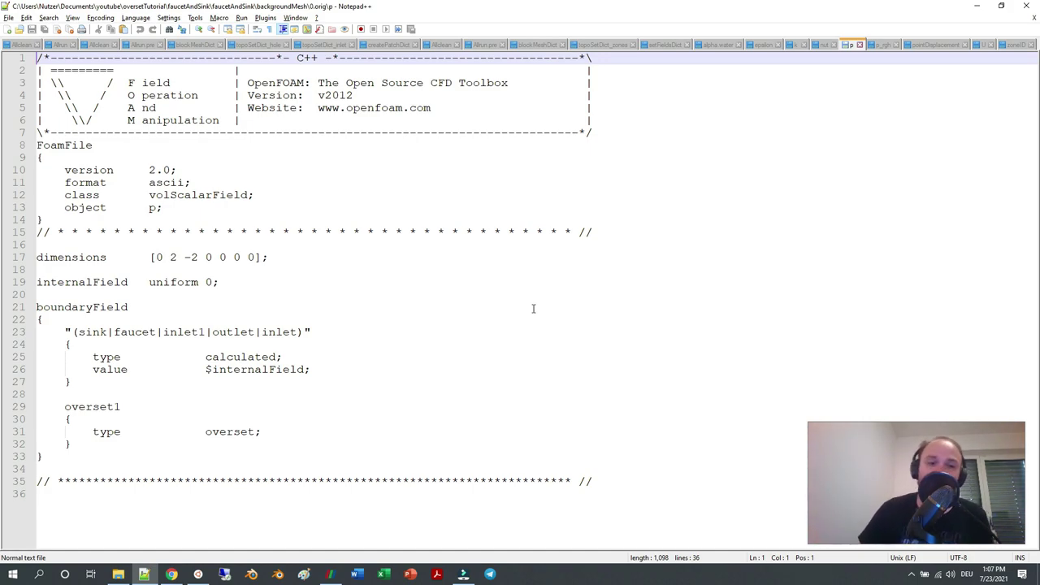
double_click(264, 360)
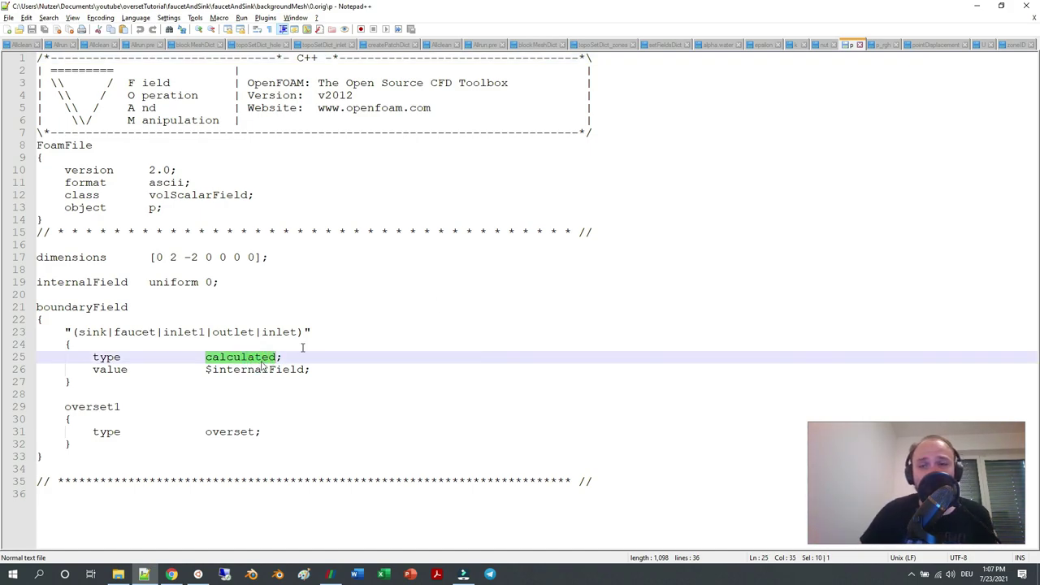
click(883, 45)
scroll(368, 326, down, 1)
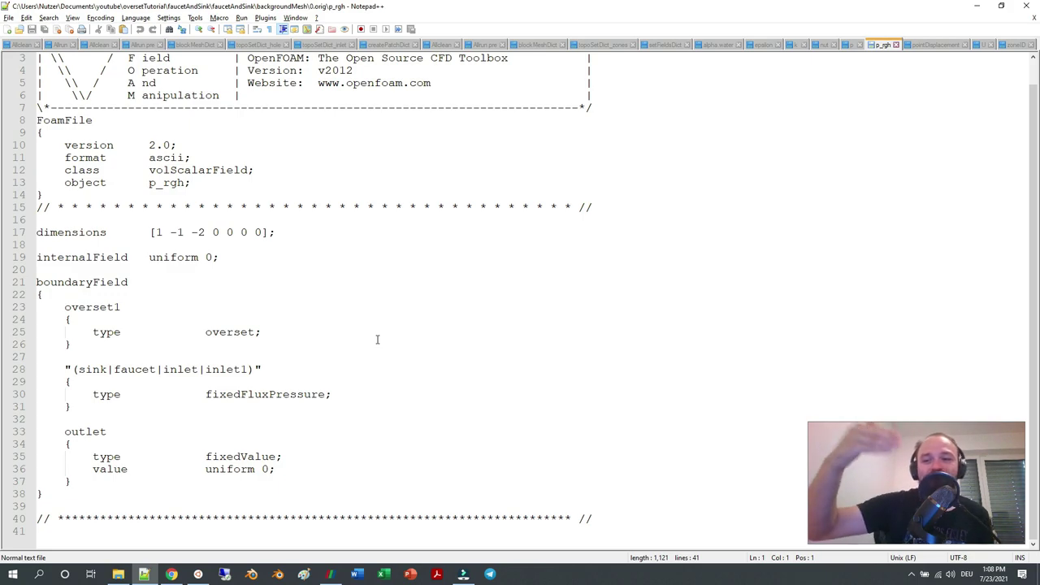
double_click(248, 396)
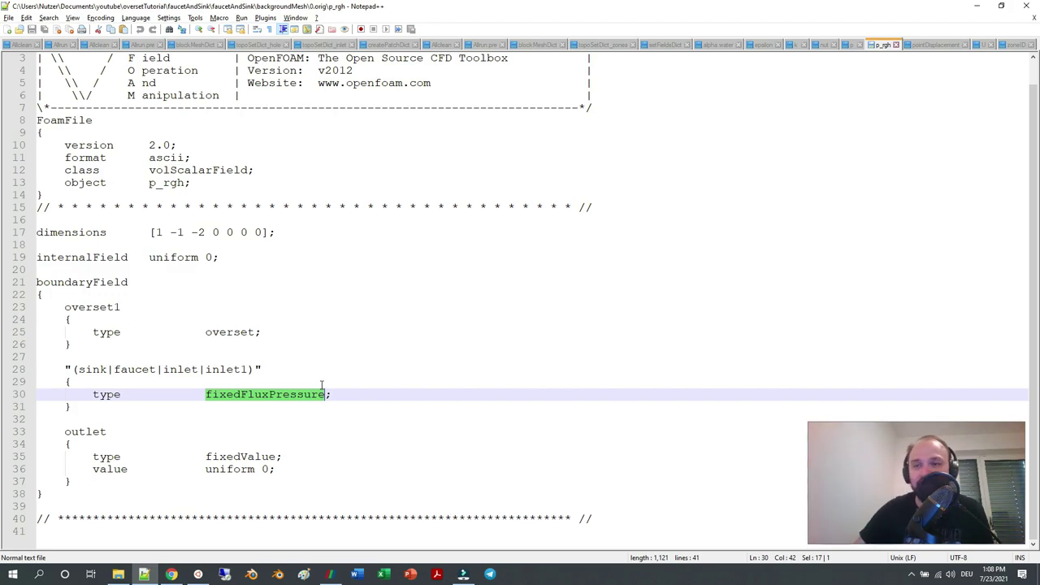
Examine the pointDisplacement file's boundary conditions, starting with the type of the catch-all ".*" patch entry.
click(942, 45)
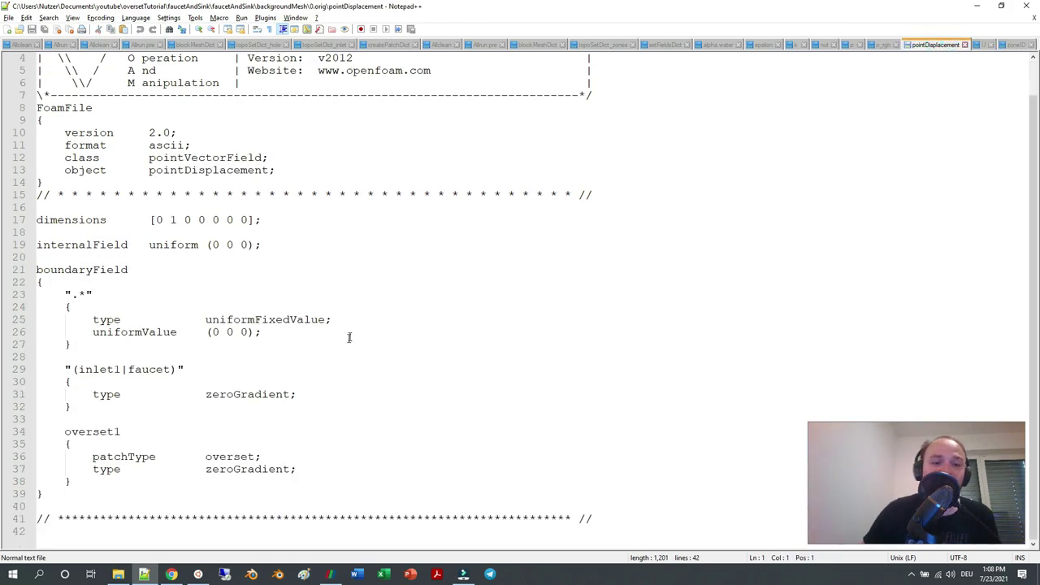
double_click(241, 320)
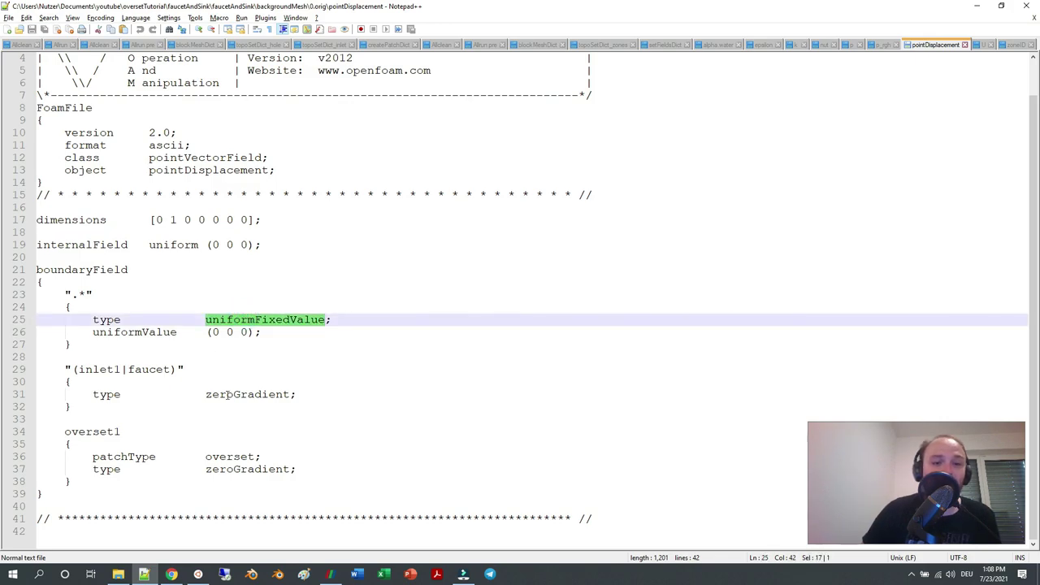
Examine the boundary types of the inlet1|faucet, overset1 and catch-all patches in the pointDisplacement file.
double_click(228, 394)
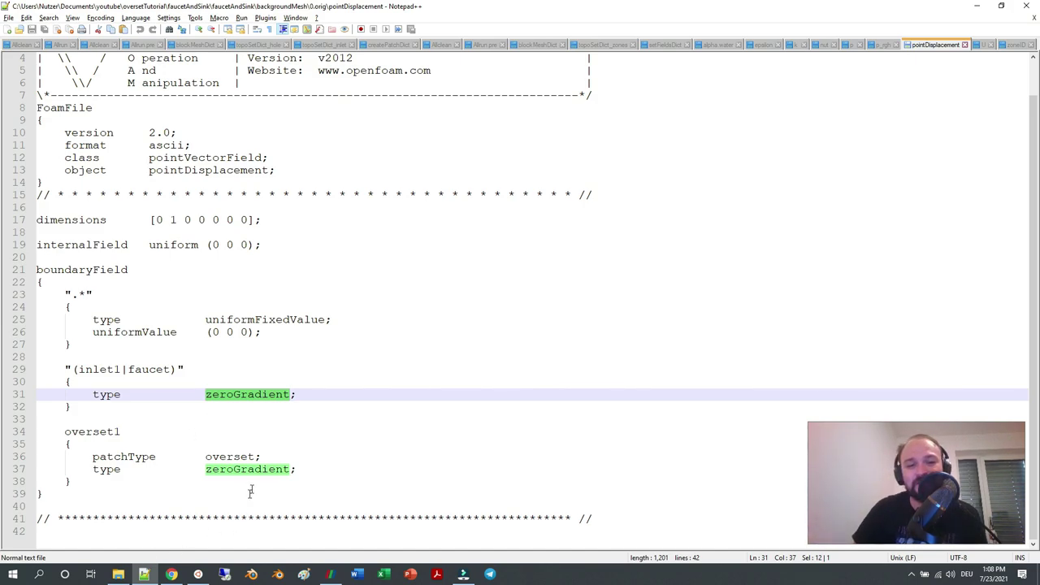
double_click(229, 471)
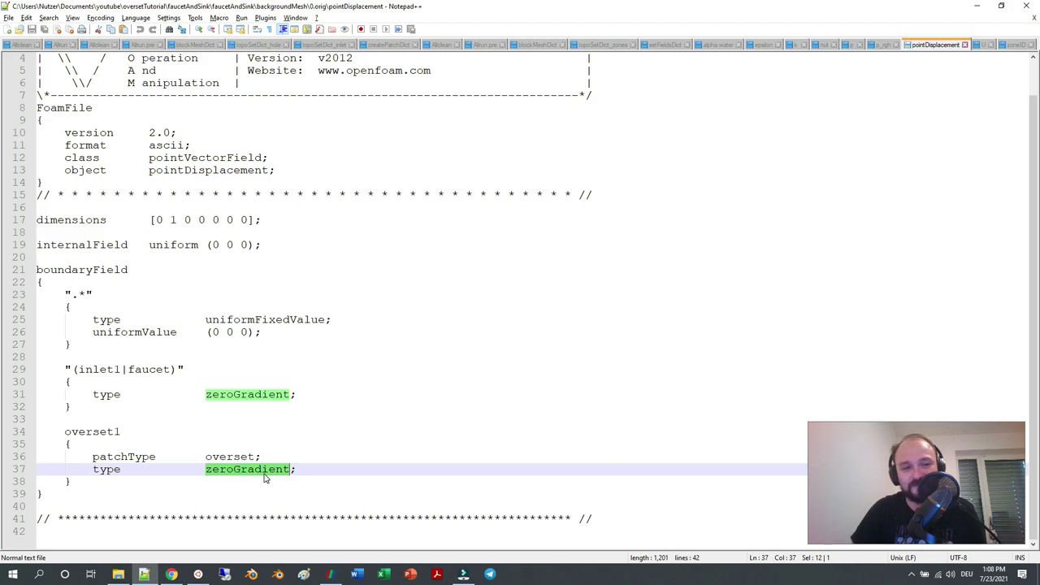
double_click(259, 321)
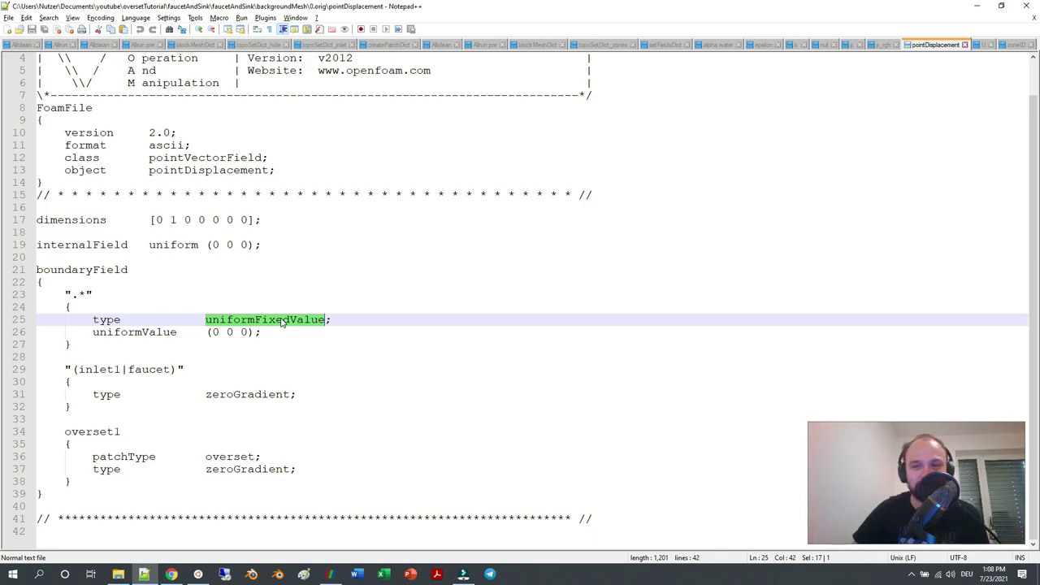
Skim the U file's boundary conditions and review the patch types in the zoneID file.
click(982, 45)
scroll(338, 391, down, 18)
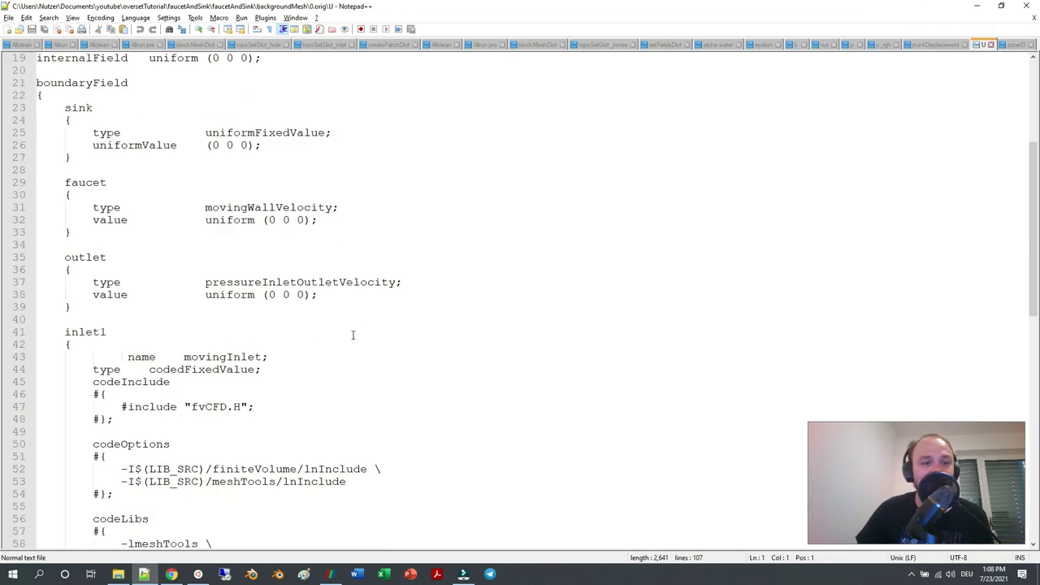
scroll(337, 390, down, 5)
scroll(344, 382, up, 20)
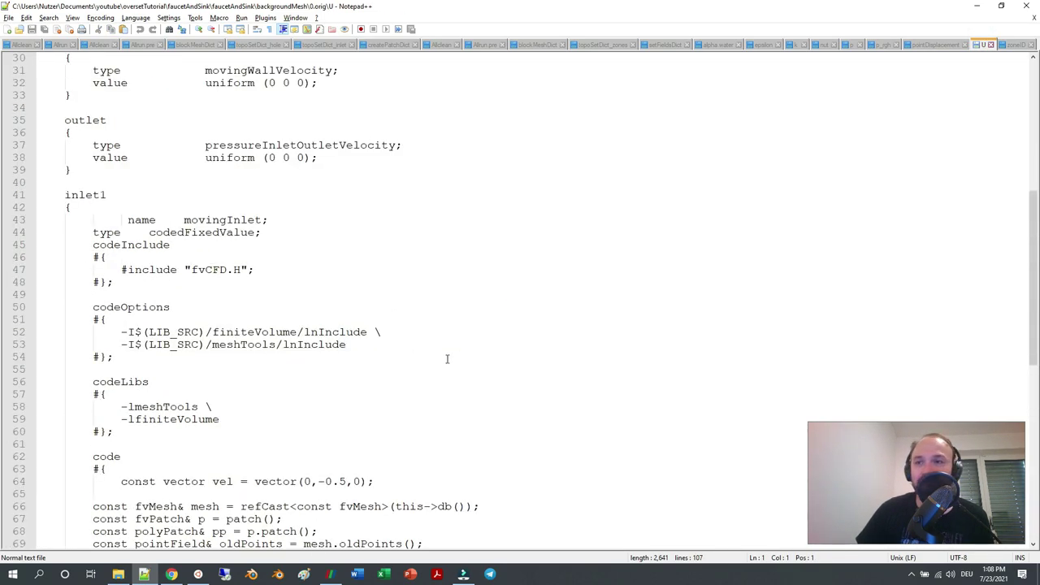
click(1015, 45)
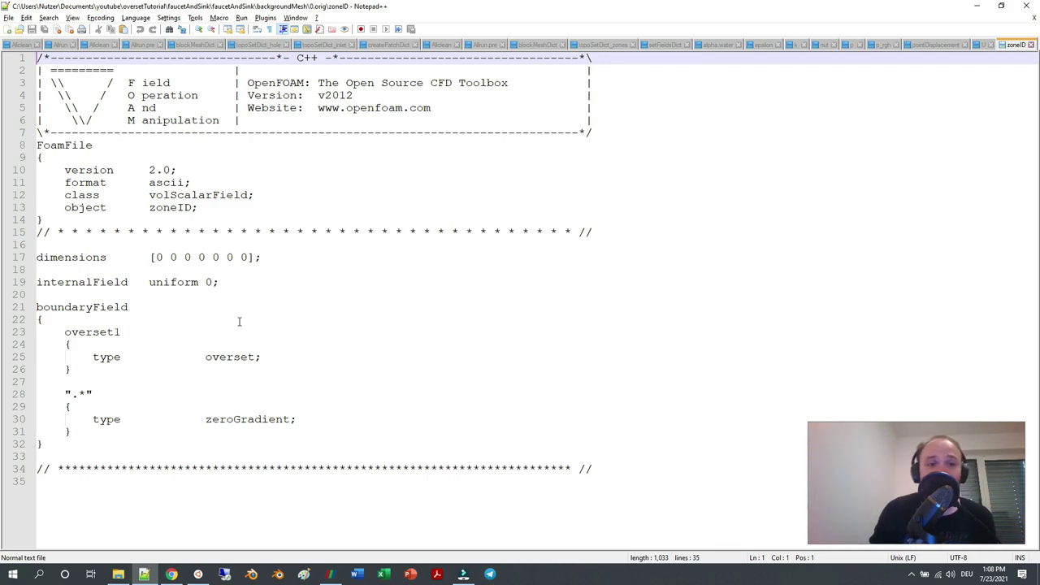
double_click(237, 423)
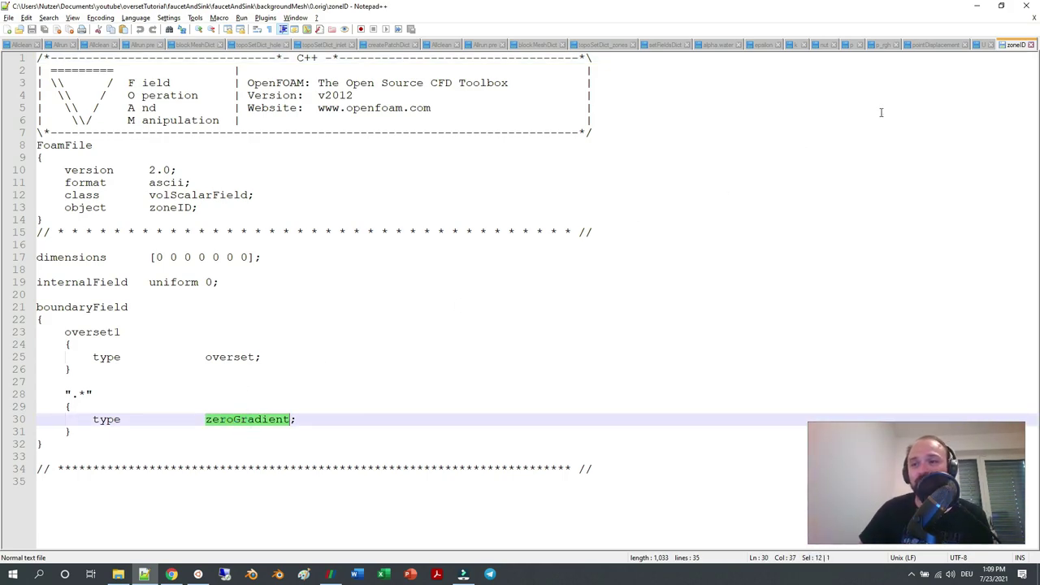
Return to the U file and examine the sink, faucet and outlet velocity types and the name entry of inlet1.
click(984, 44)
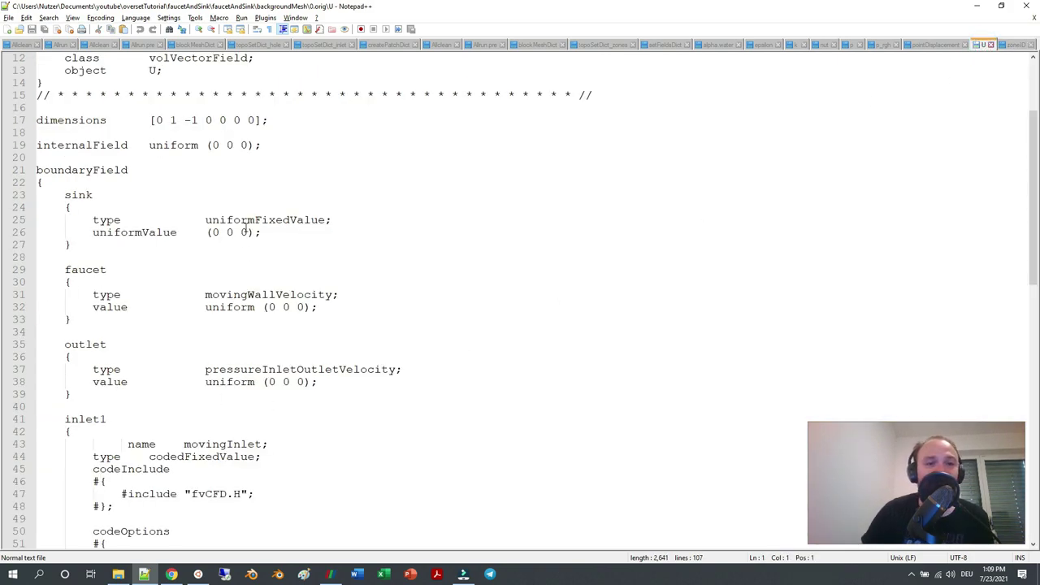
double_click(248, 221)
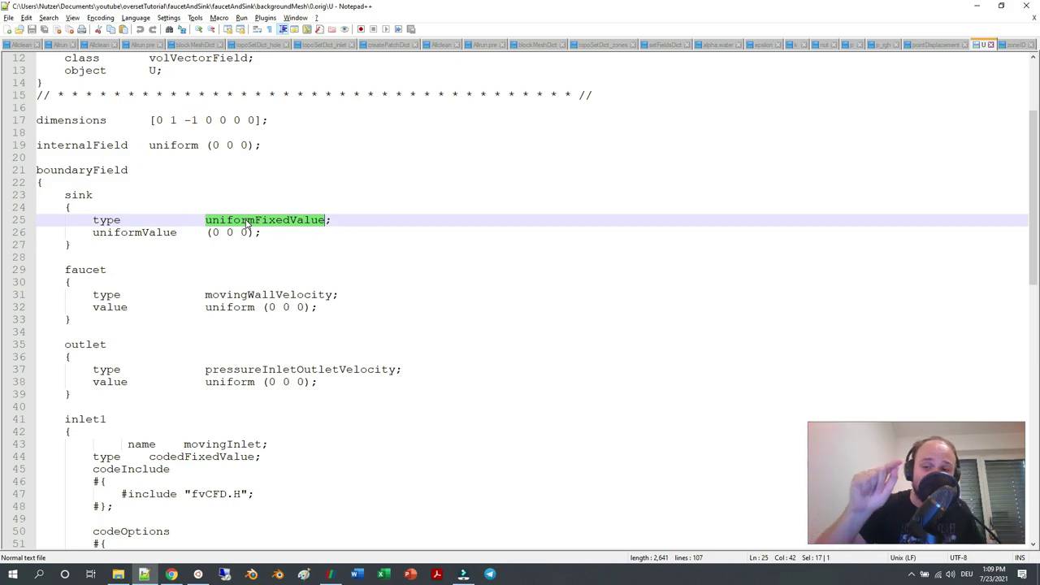
double_click(275, 297)
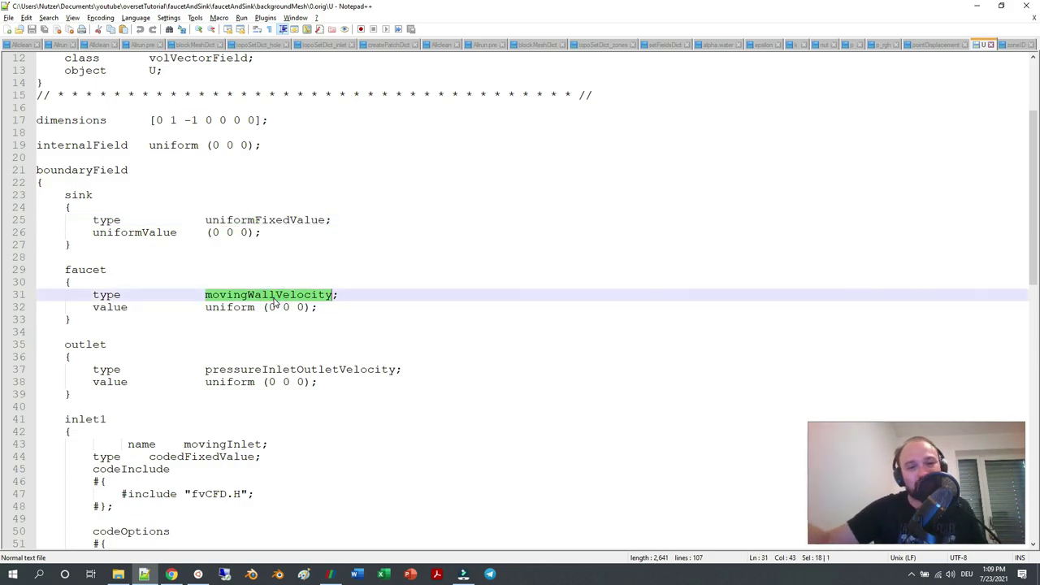
scroll(275, 303, down, 3)
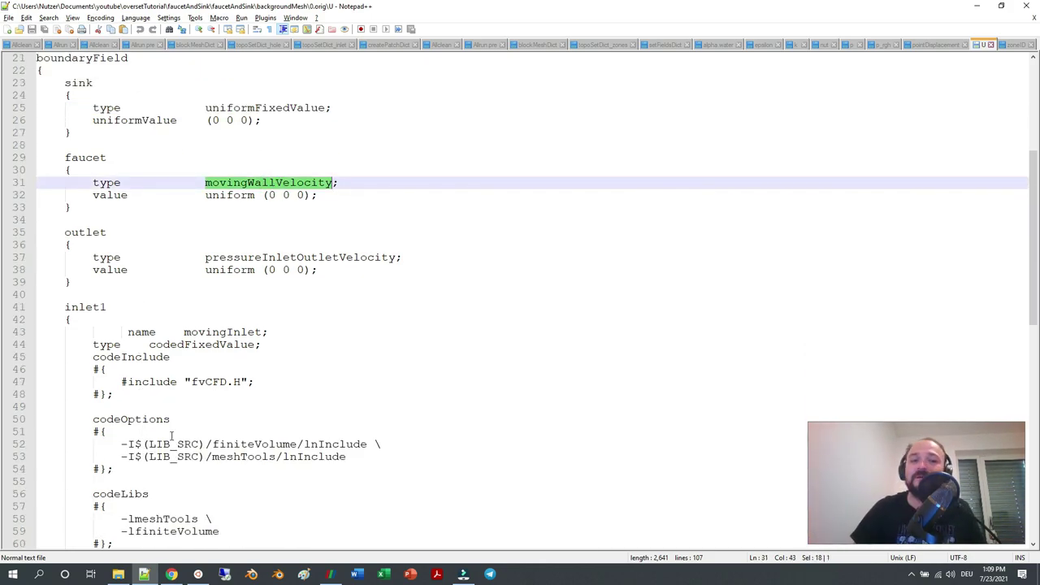
double_click(233, 333)
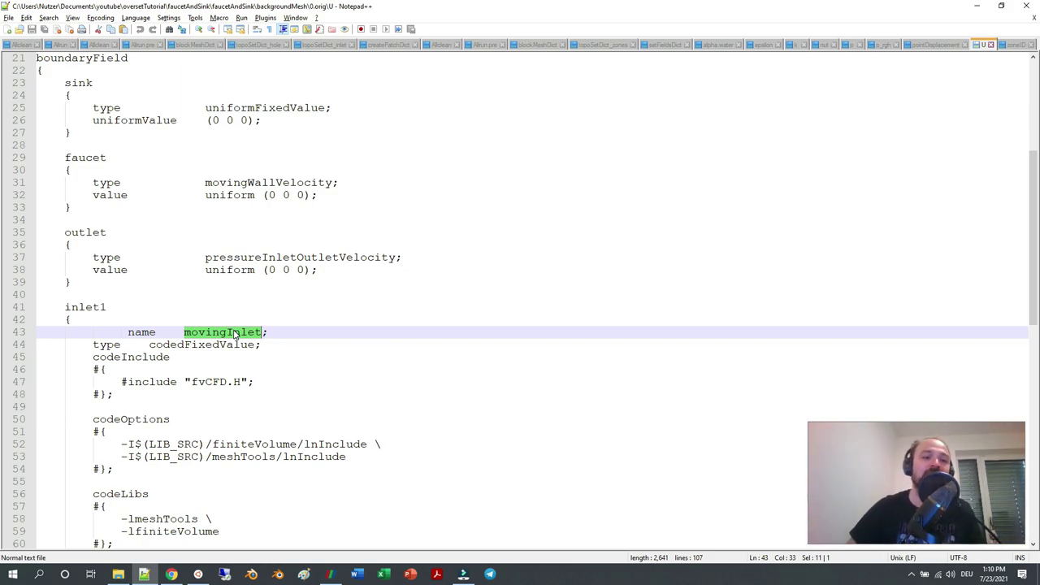
double_click(276, 257)
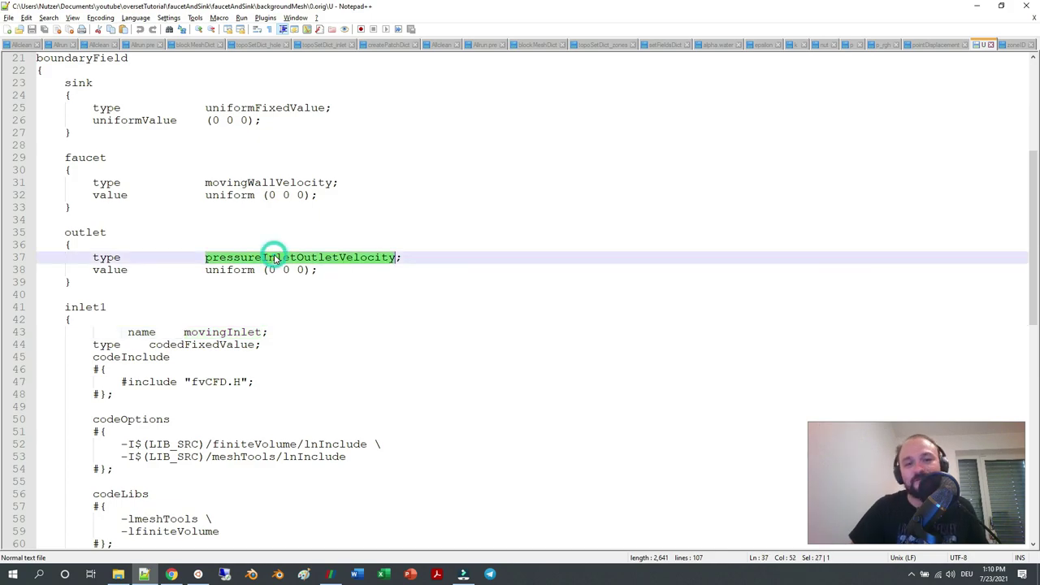
Examine the codeInclude, codeOptions and codeLibs entries of the inlet1 condition in the U file.
scroll(276, 260, down, 6)
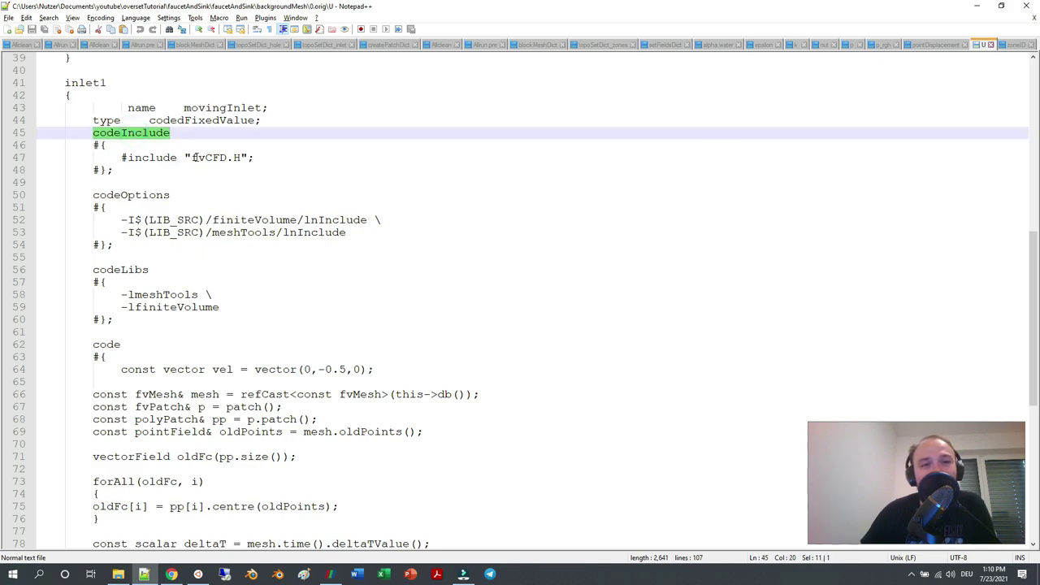
drag(198, 158, 254, 157)
drag(181, 219, 335, 233)
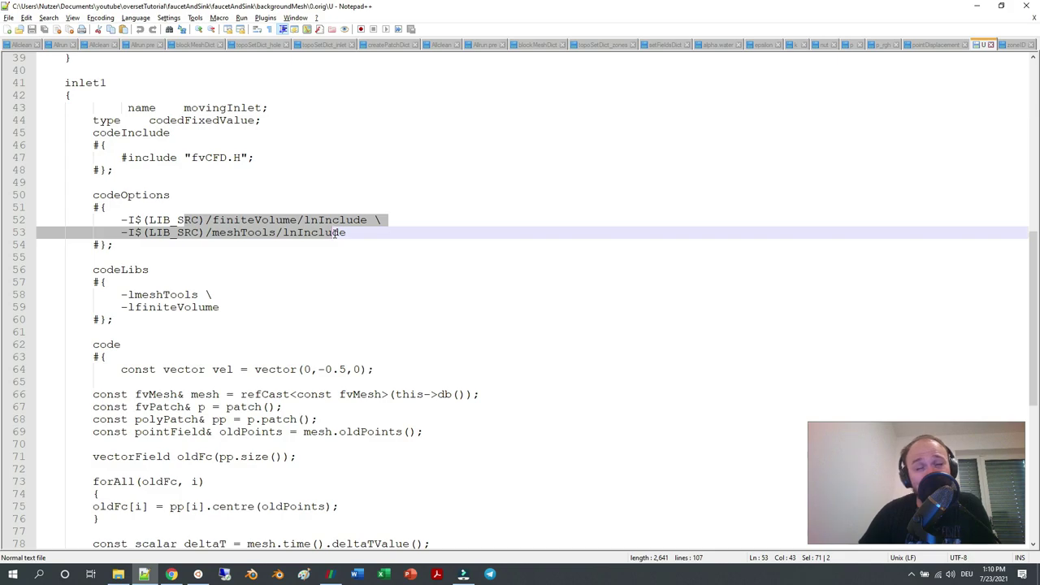
scroll(215, 290, down, 2)
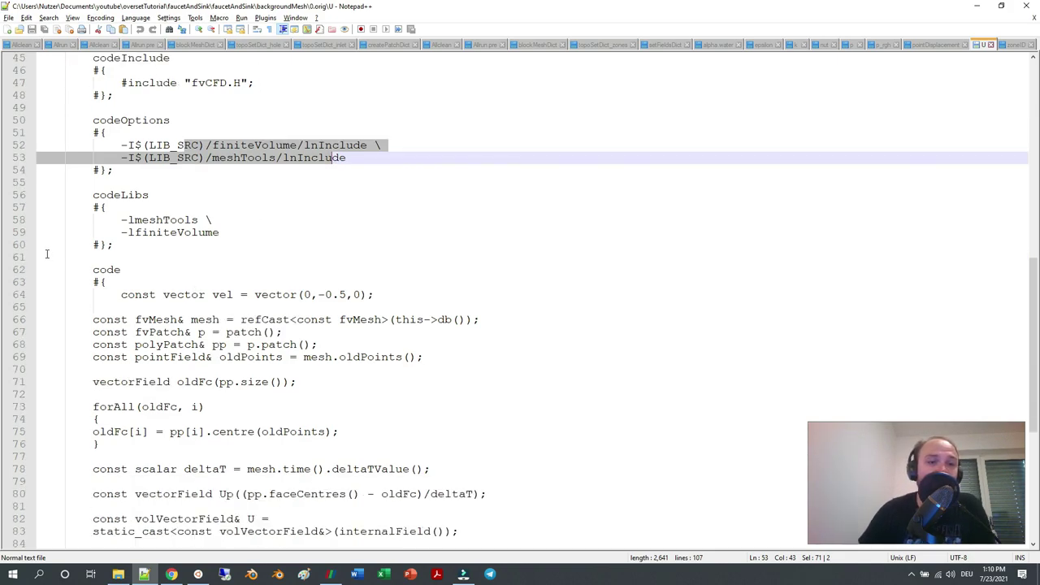
drag(121, 220, 218, 232)
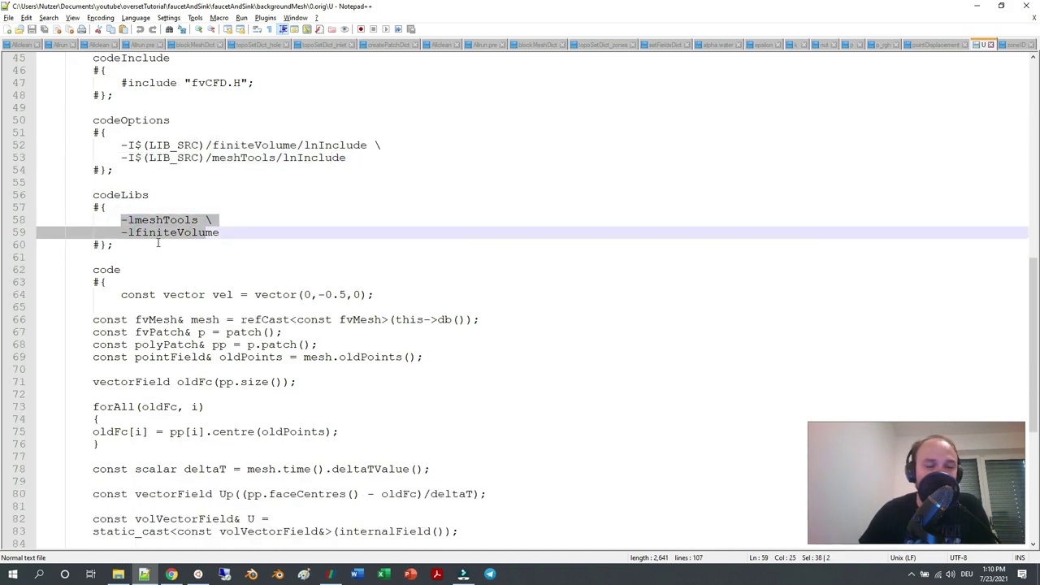
Review the code block of inlet1, from the velocity vector through the phip and magSf definitions.
scroll(160, 242, down, 3)
double_click(110, 161)
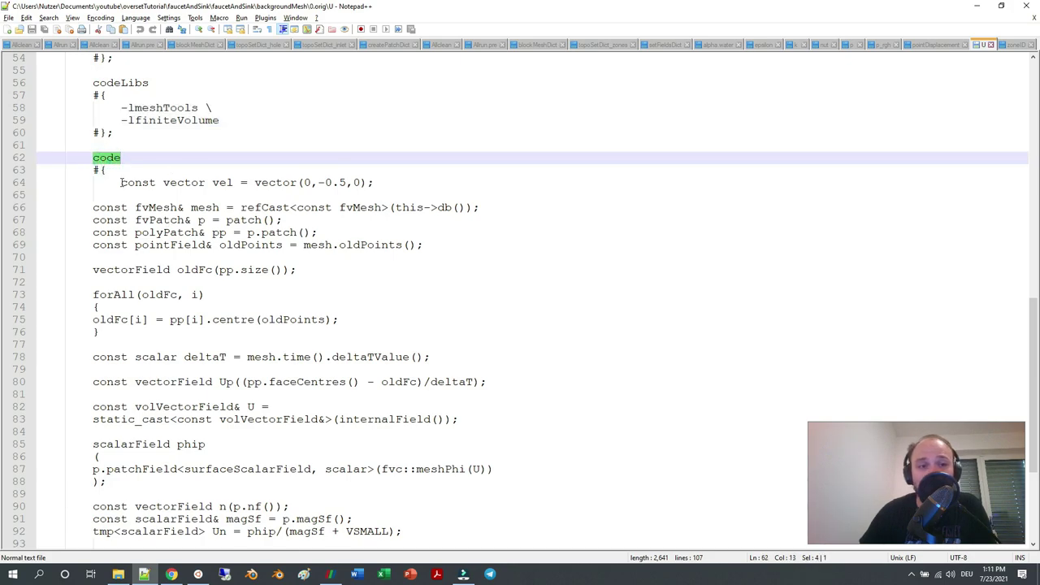
click(121, 182)
scroll(224, 259, down, 3)
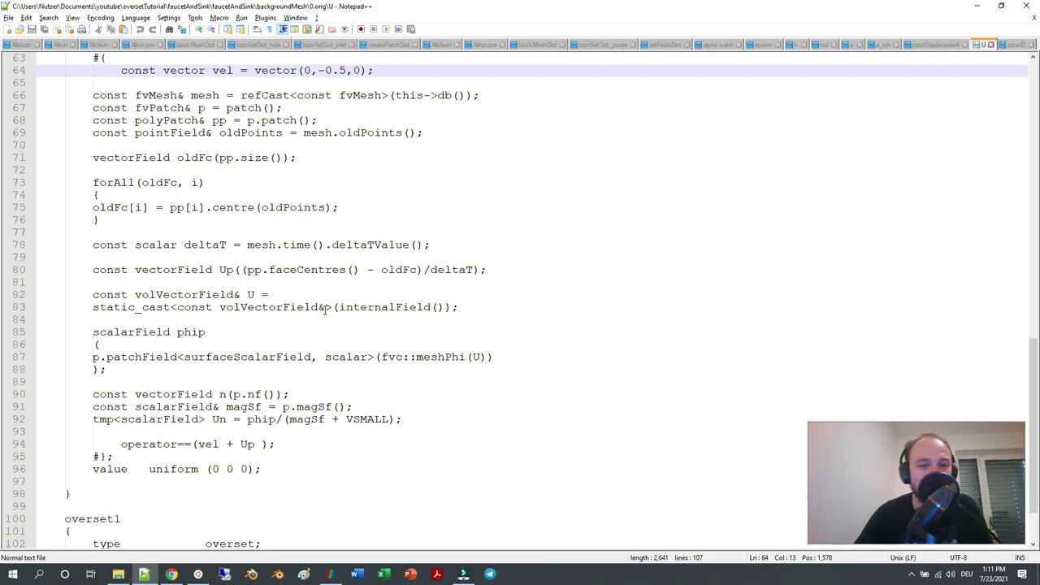
drag(99, 345, 227, 407)
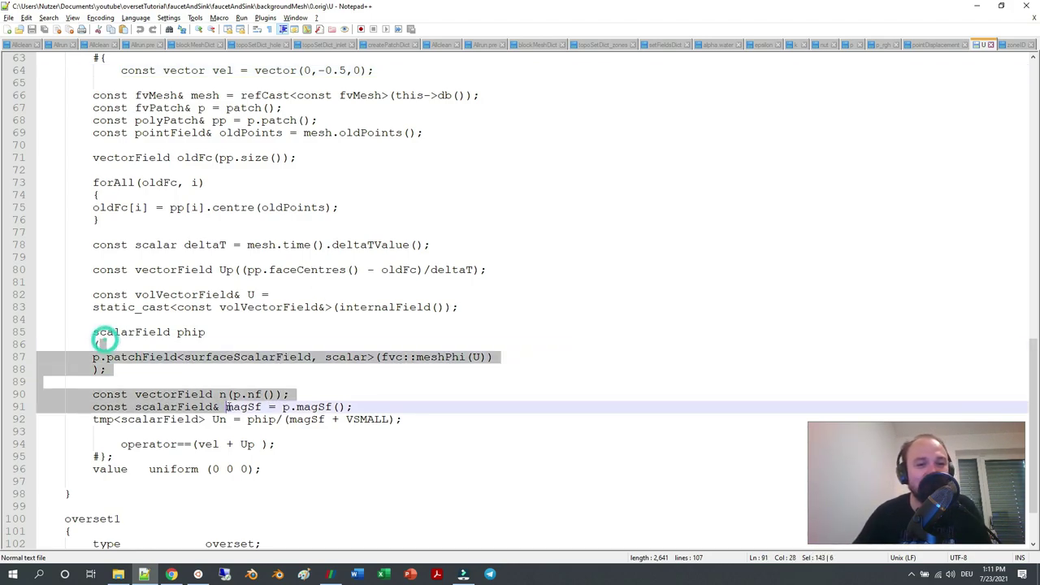
Compare the faucet's uniform value with inlet1's vel vector, and check the mesh orientation in ParaView before returning to Notepad++.
scroll(286, 281, up, 4)
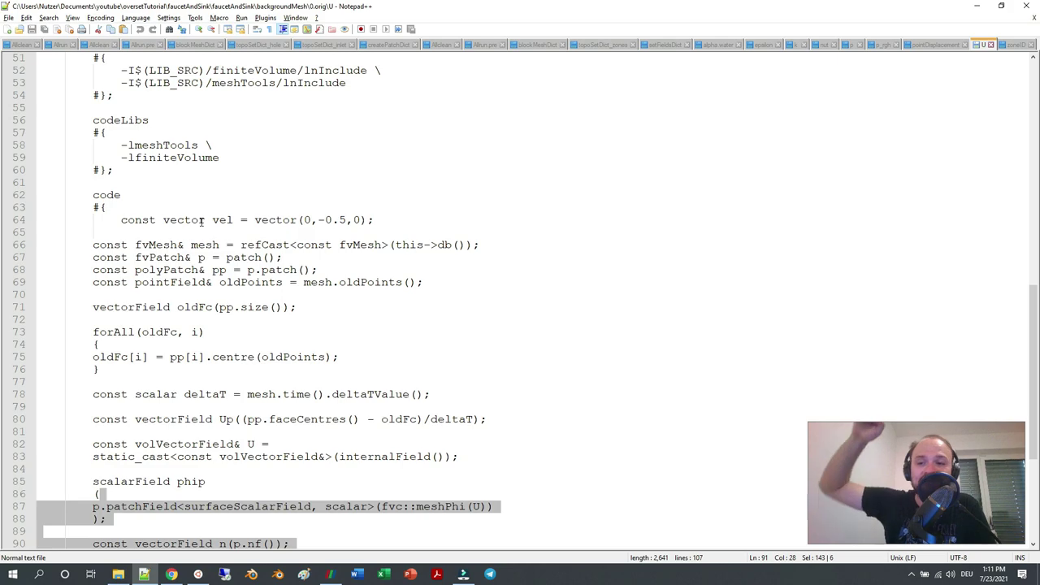
scroll(297, 188, up, 4)
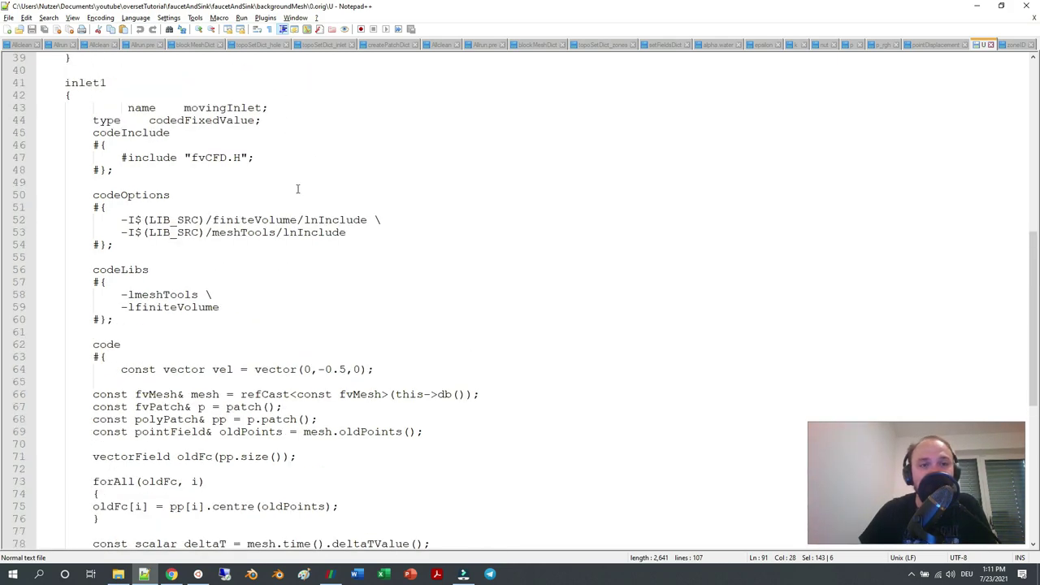
scroll(297, 188, up, 3)
drag(269, 83, 307, 83)
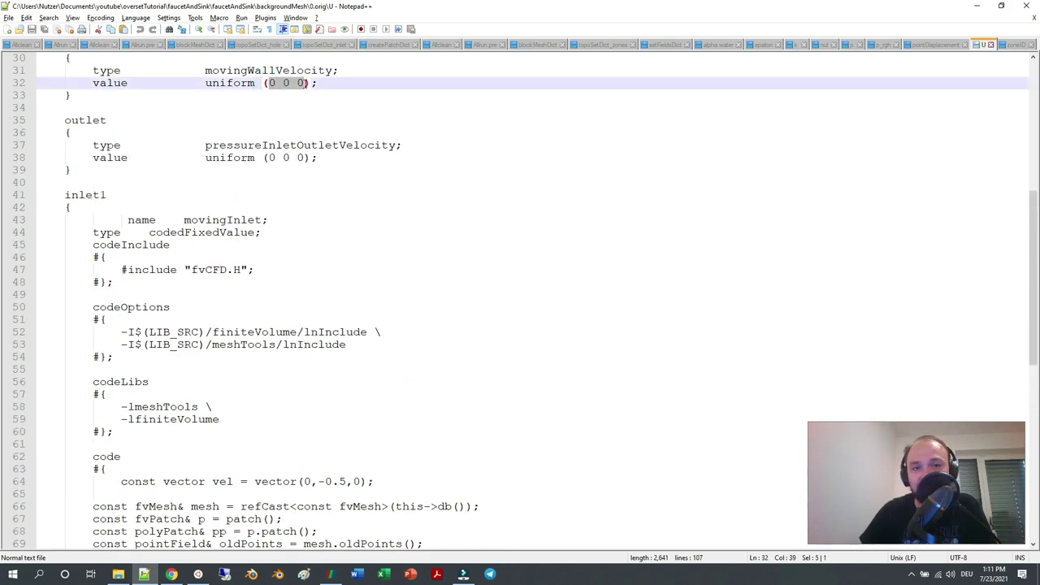
scroll(348, 174, down, 5)
click(307, 295)
drag(306, 295, 363, 295)
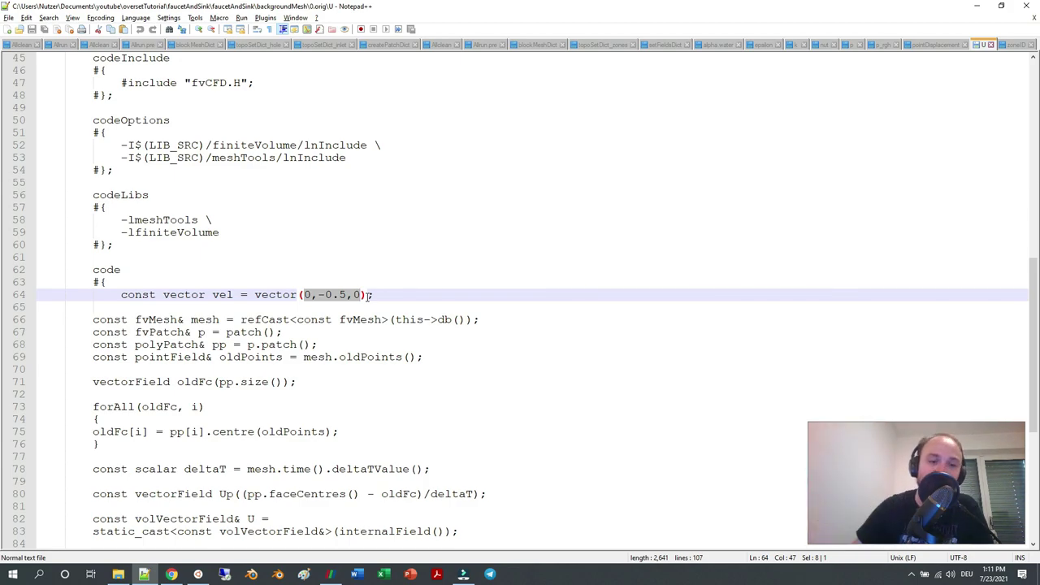
click(330, 574)
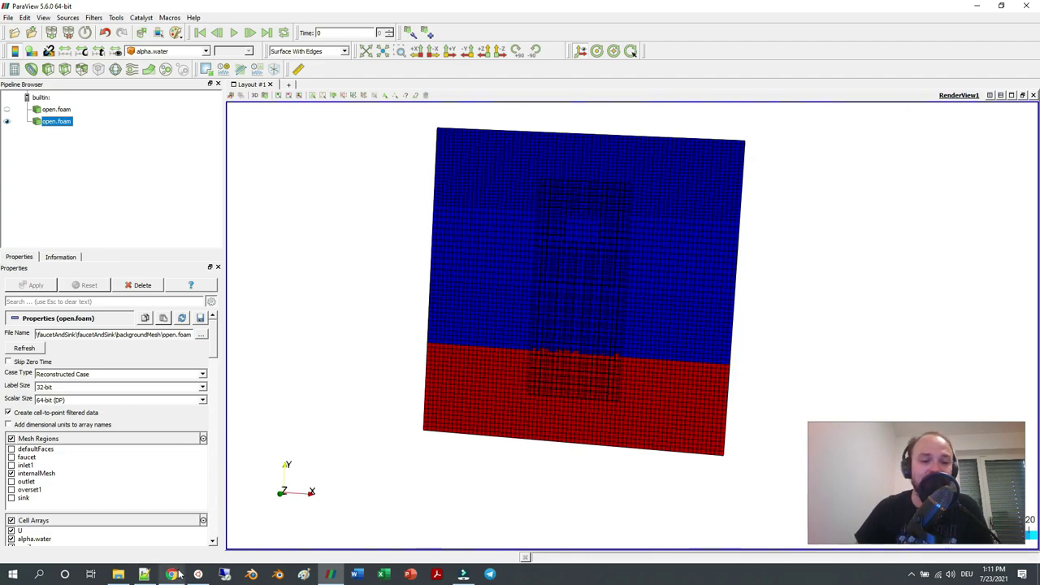
click(142, 575)
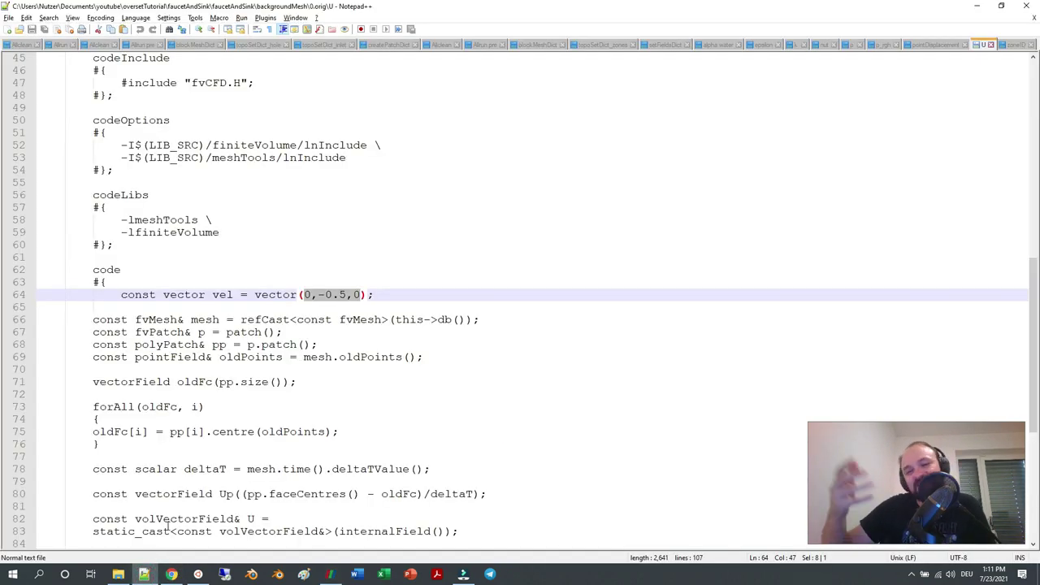
Examine the mesh and patch references in the code block and trace them back to the inlet1 patch.
double_click(204, 321)
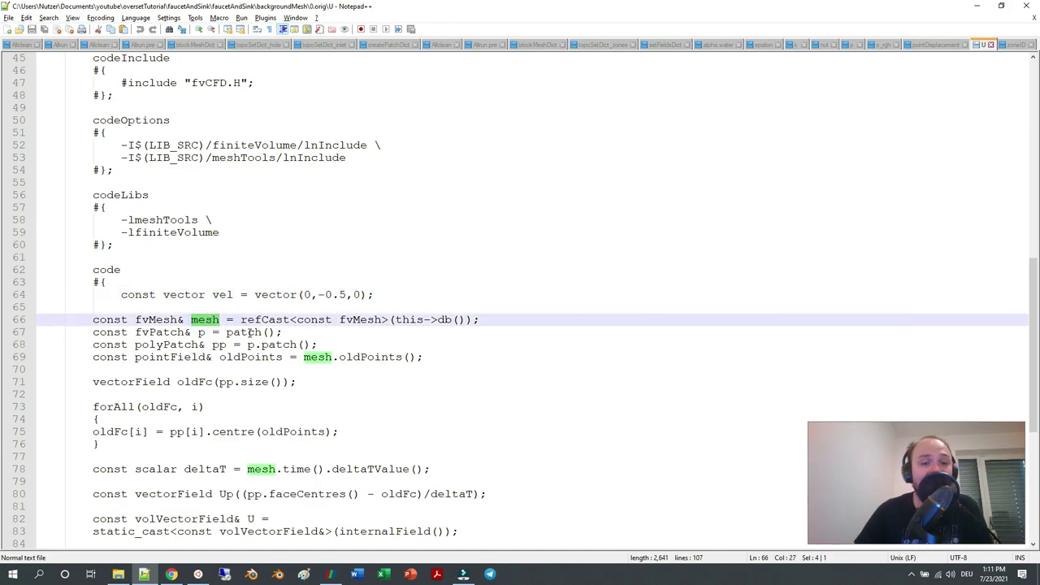
double_click(245, 333)
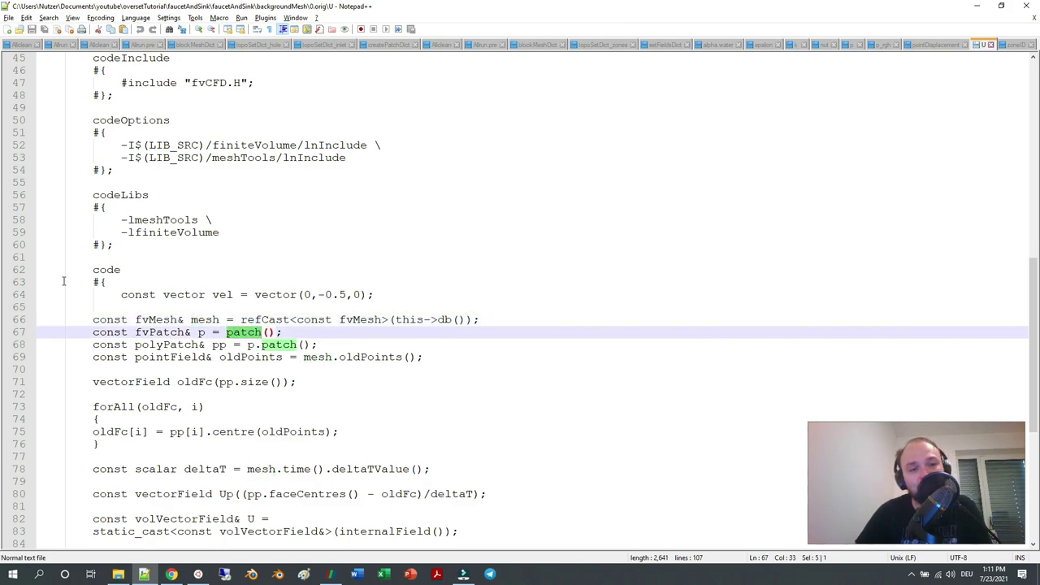
scroll(103, 180, up, 4)
double_click(82, 158)
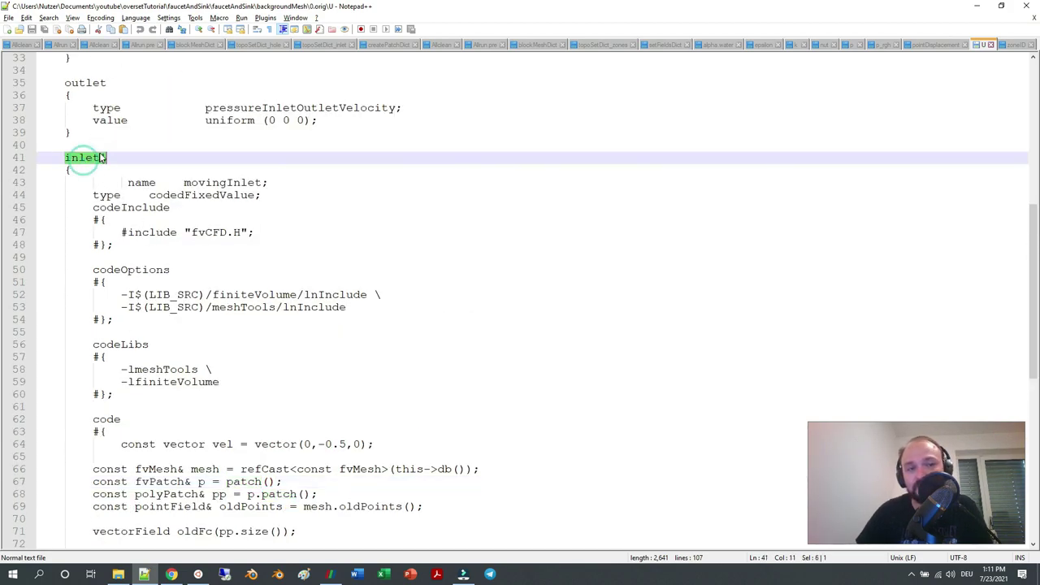
scroll(141, 203, down, 5)
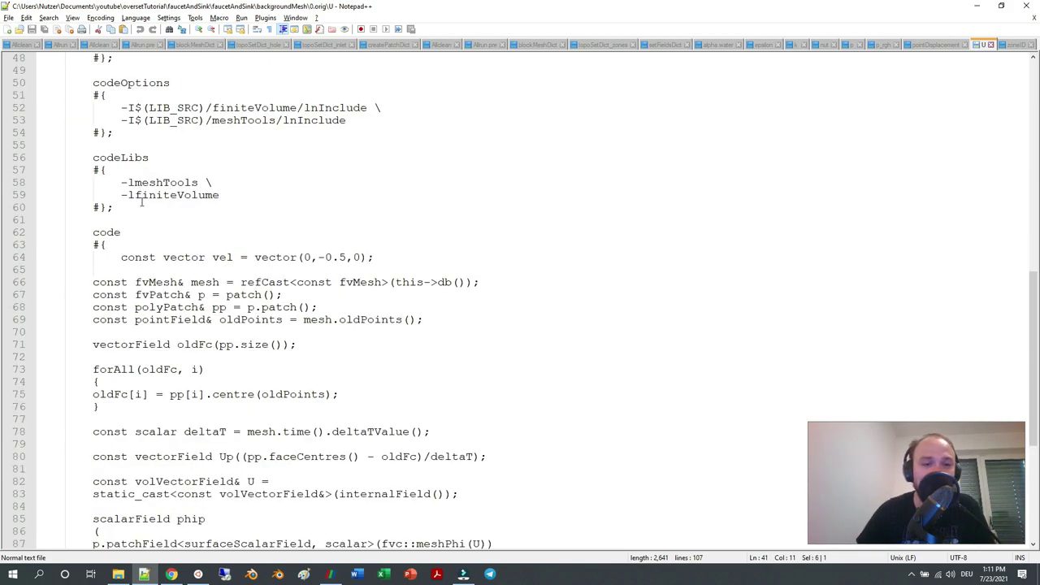
Examine how the code uses oldPoints, oldFc, the patch face centres and deltaTValue for the moving inlet.
double_click(344, 320)
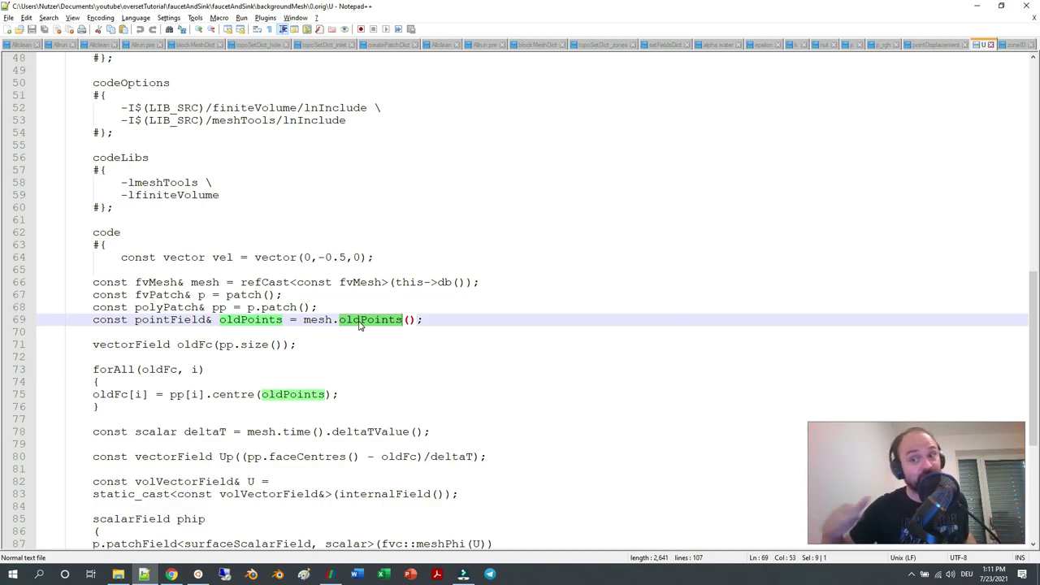
double_click(203, 344)
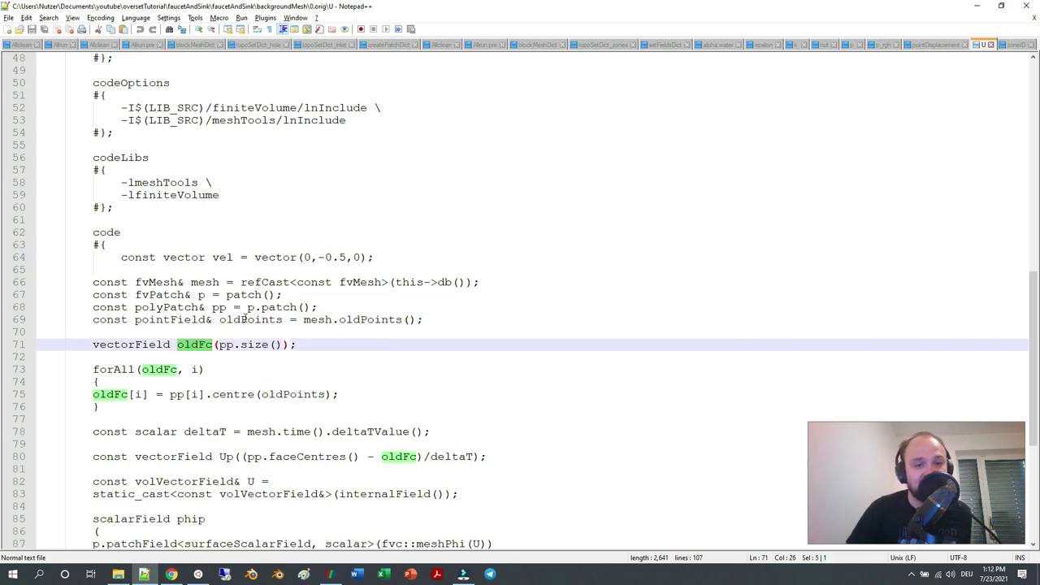
drag(212, 308, 317, 309)
scroll(305, 335, down, 3)
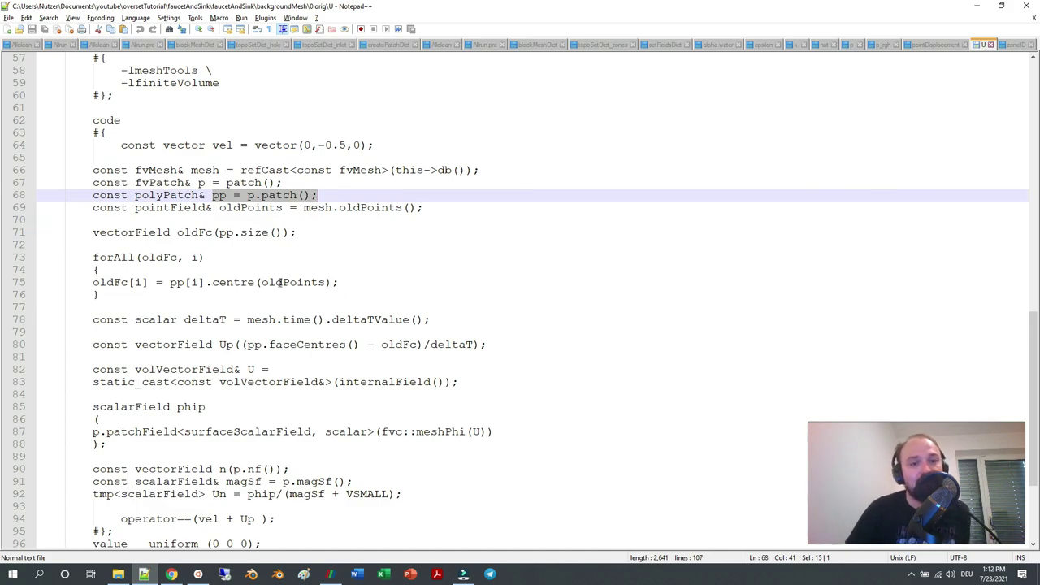
double_click(228, 283)
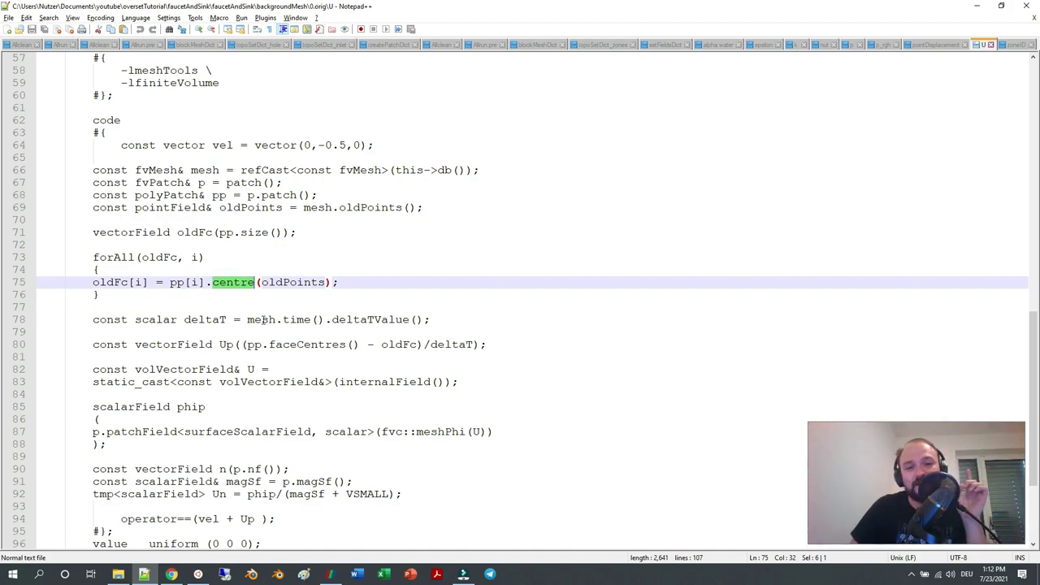
double_click(337, 320)
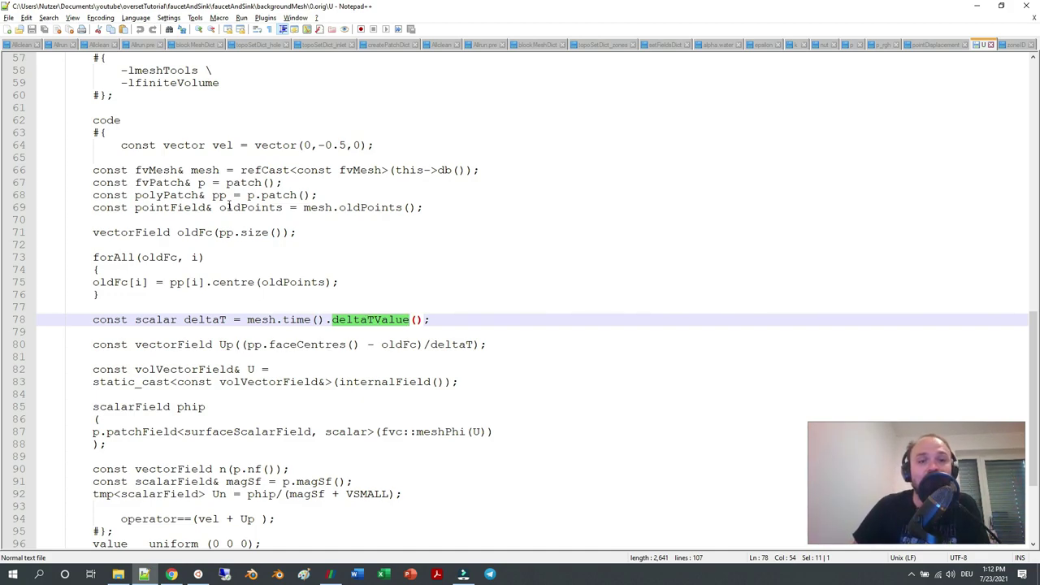
Trace pp, oldPoints and Up through inlet1's code block down to the operator==(vel + Up) line.
double_click(219, 195)
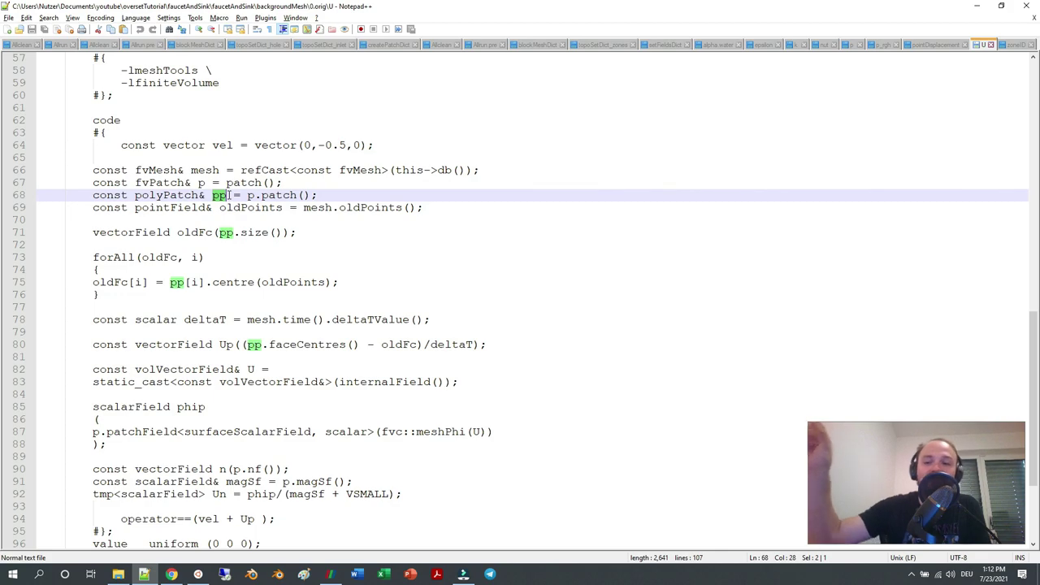
double_click(281, 282)
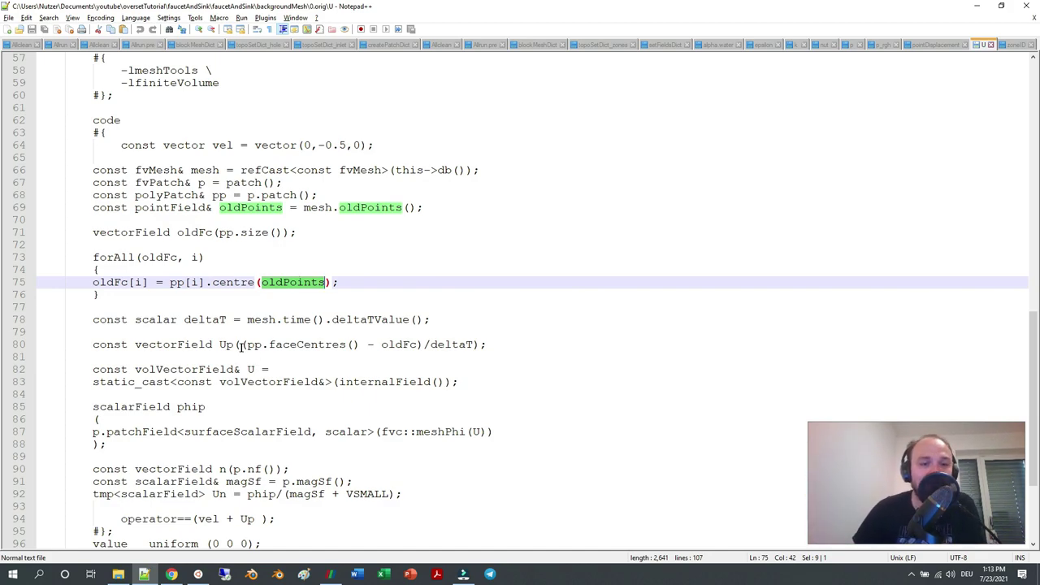
drag(218, 345, 241, 346)
scroll(242, 366, down, 3)
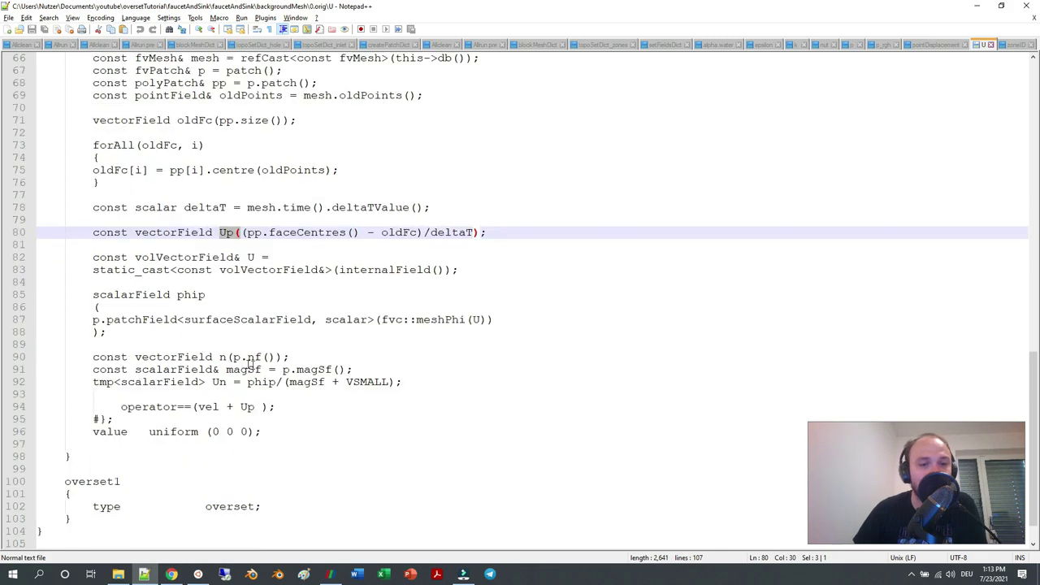
double_click(247, 406)
Delete the phip, n, magSf and Un definitions from inlet1's code block and save the U file.
drag(213, 382, 247, 382)
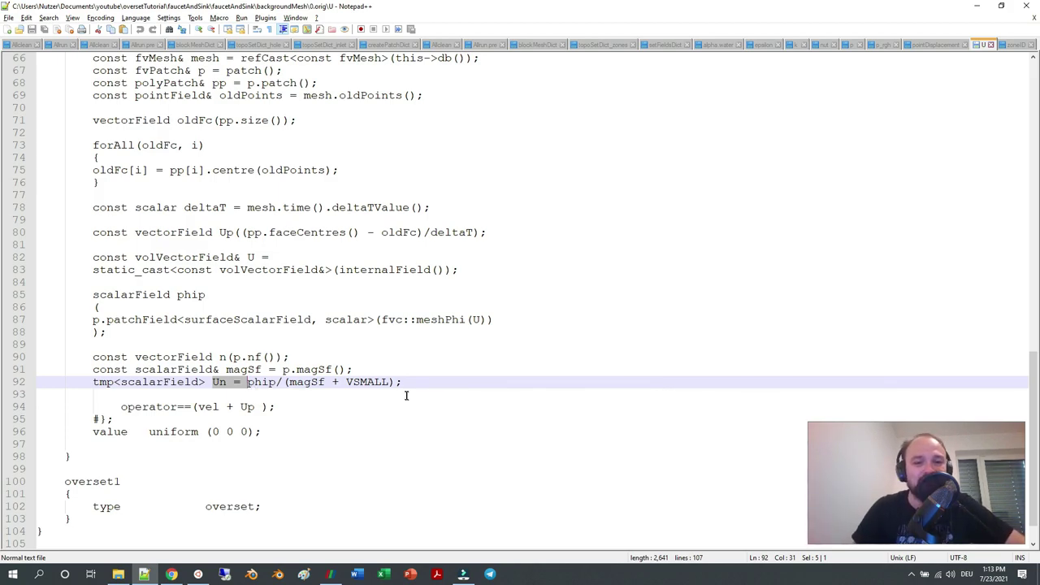
drag(423, 383, 14, 299)
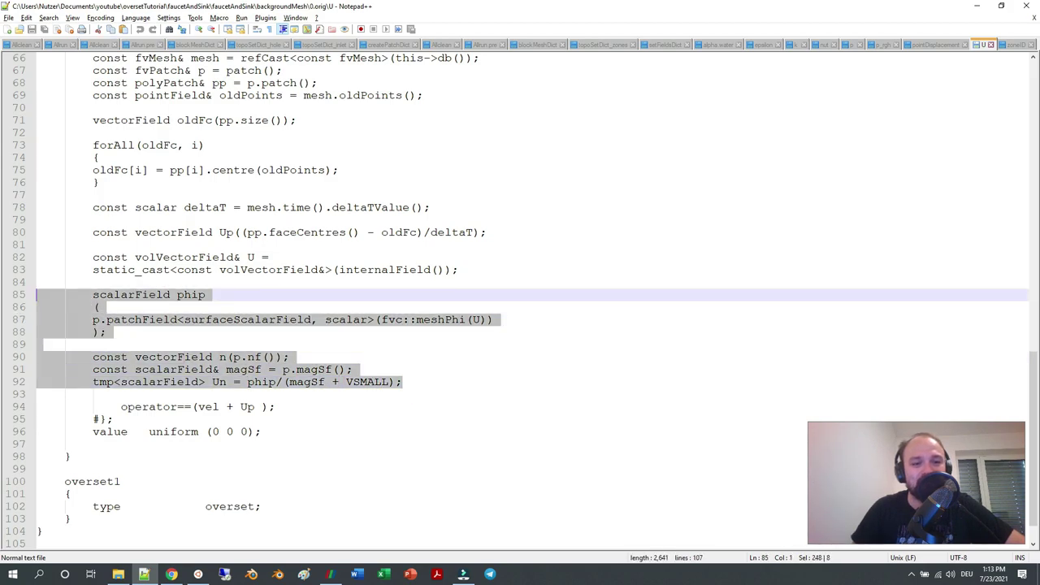
key(Delete)
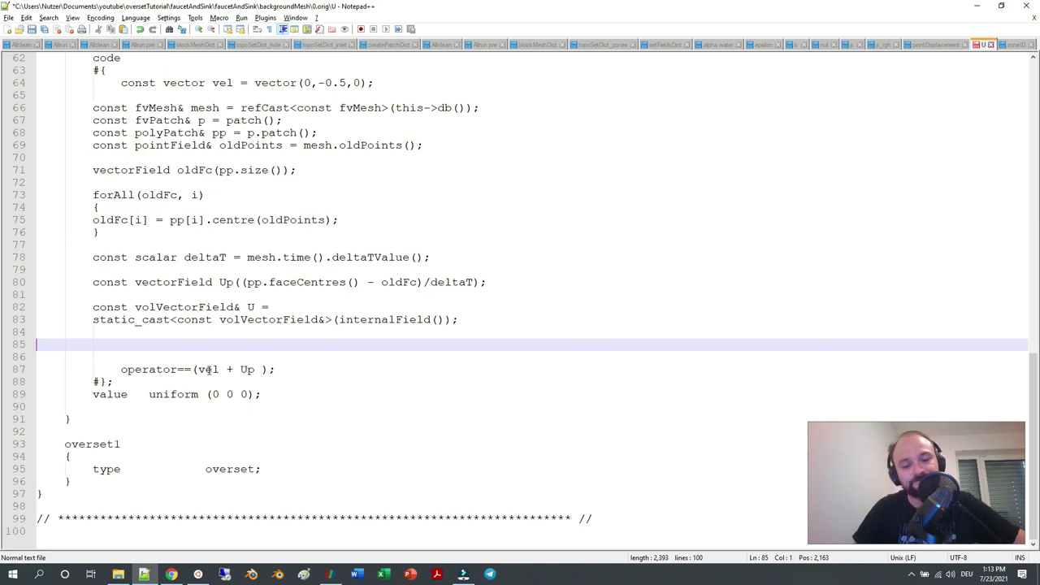
key(ctrl+s)
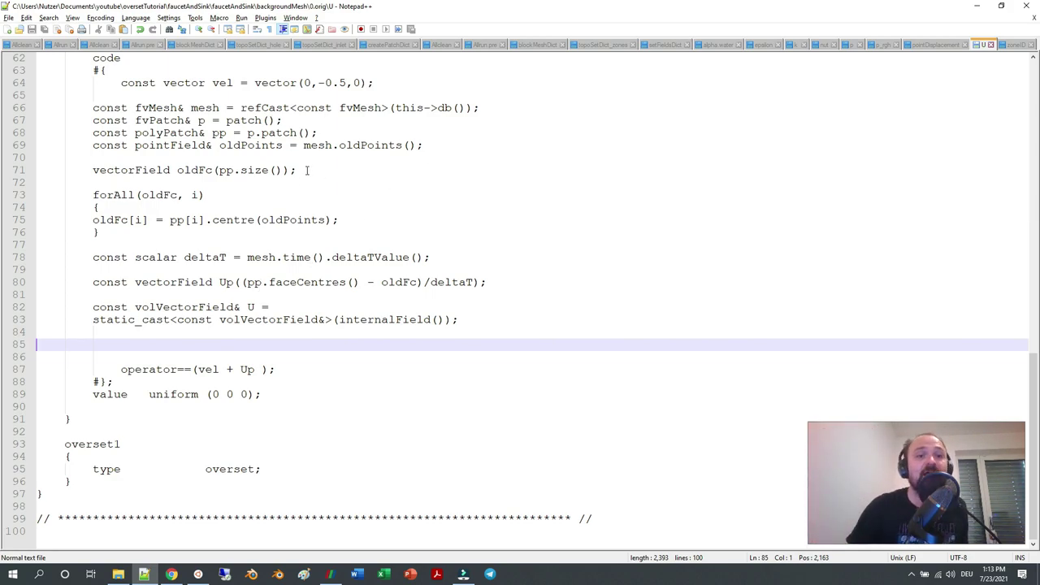
Delete the two-line volVectorField U definition from inlet1's code block and save the file.
double_click(252, 306)
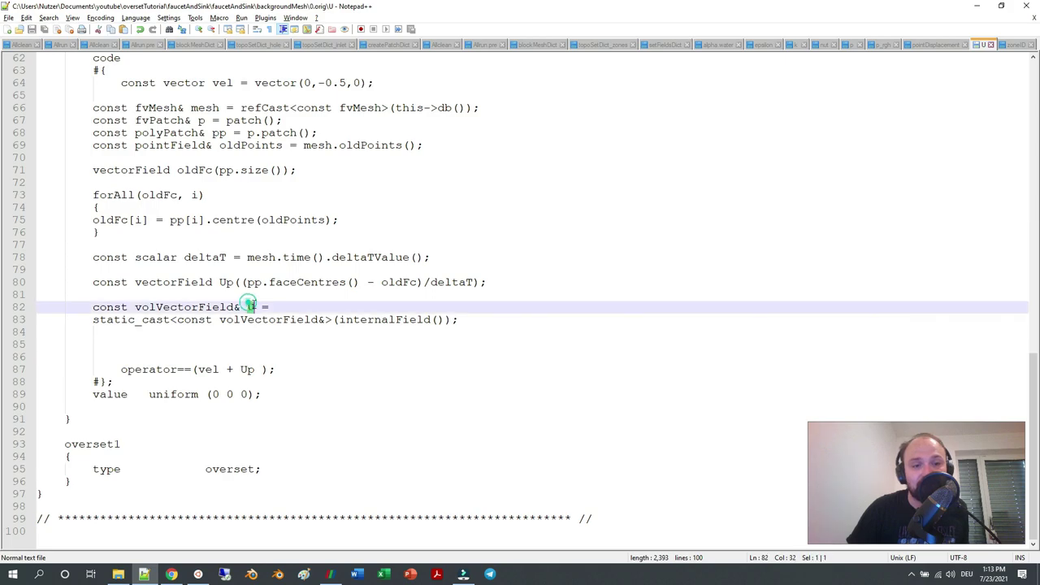
click(484, 321)
key(shift+Up)
key(shift+Up)
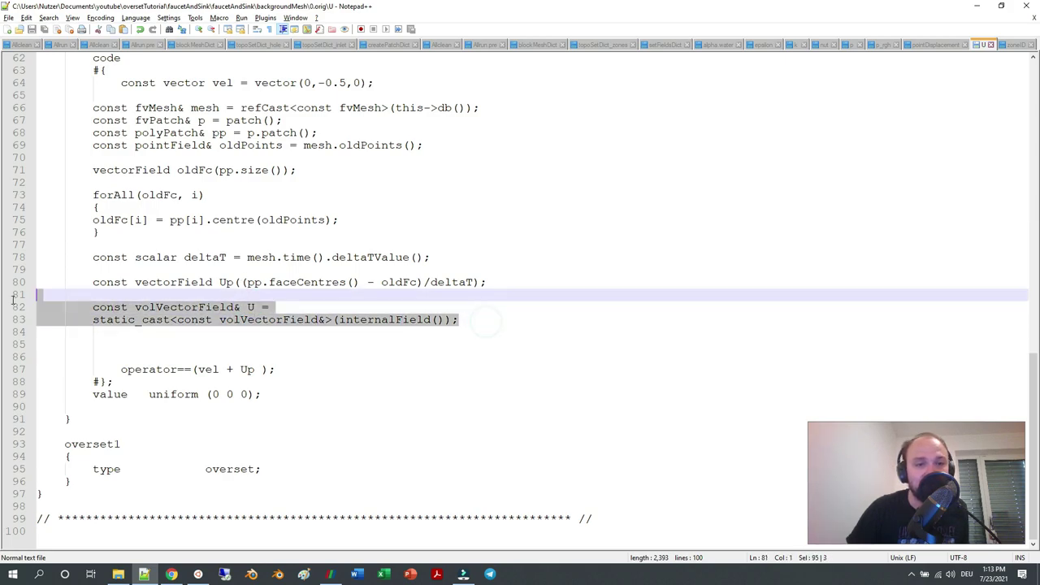
key(Delete)
key(ctrl+s)
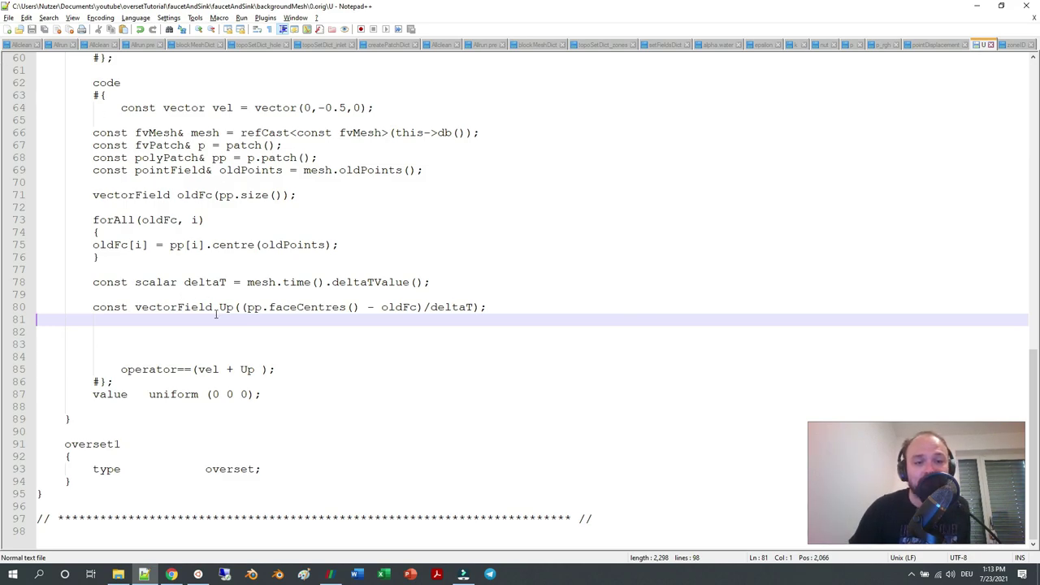
Review the remaining inlet1 code, checking the Up field and the vel vector definition.
double_click(224, 307)
click(251, 121)
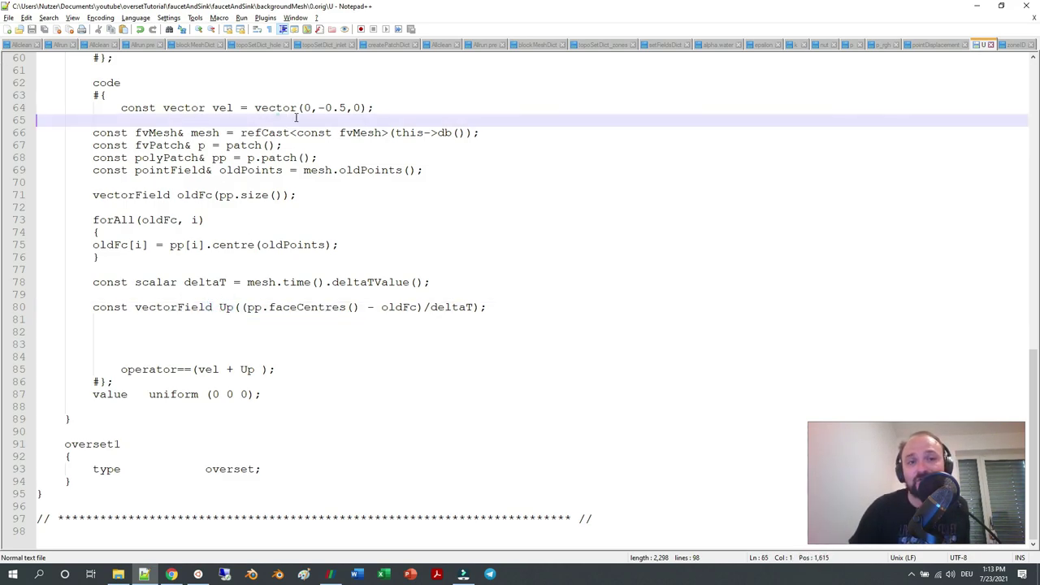
click(288, 107)
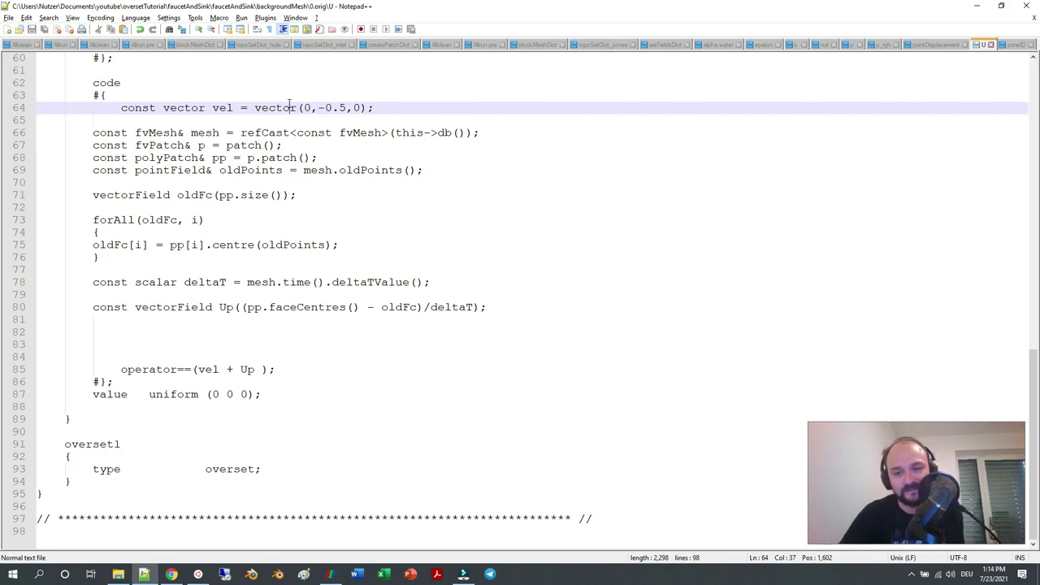
scroll(167, 372, up, 9)
scroll(278, 343, down, 5)
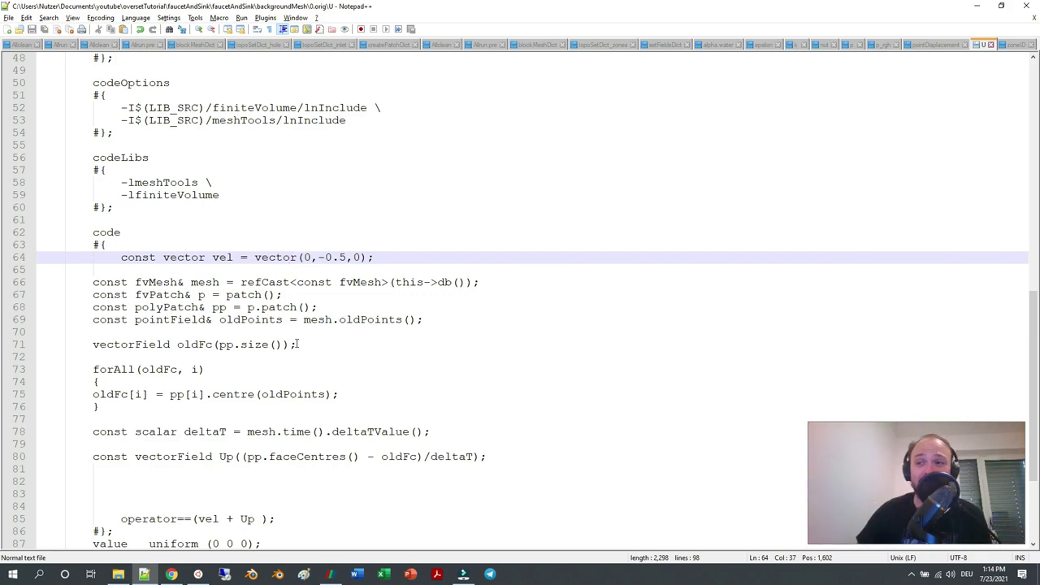
Open dynamicMeshDict, g, transportProperties and turbulenceProperties from the backgroundMesh constant folder and check the RASModel entry.
click(18, 29)
click(546, 156)
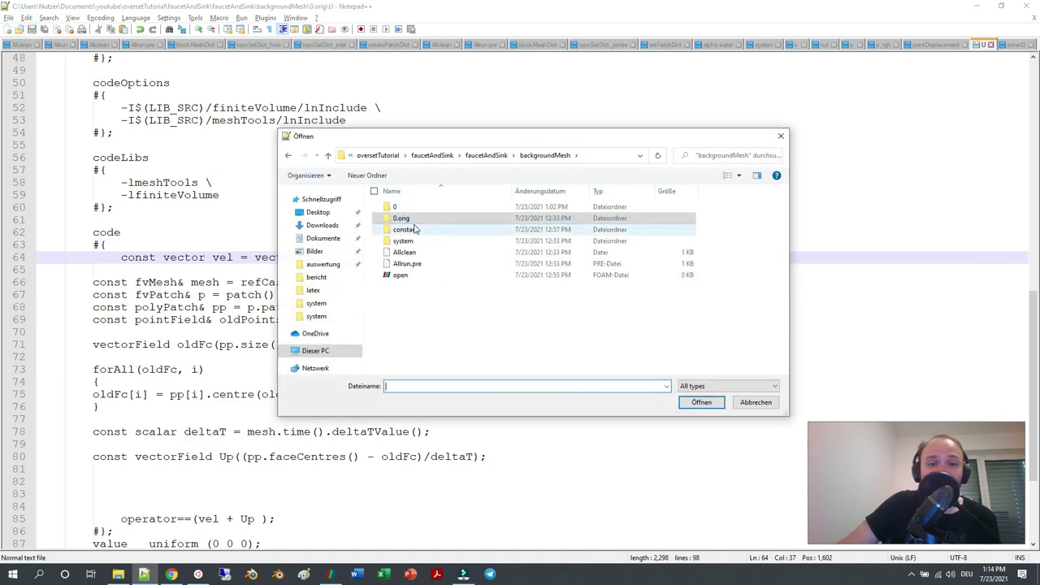
double_click(412, 236)
drag(428, 320, 414, 228)
key(Return)
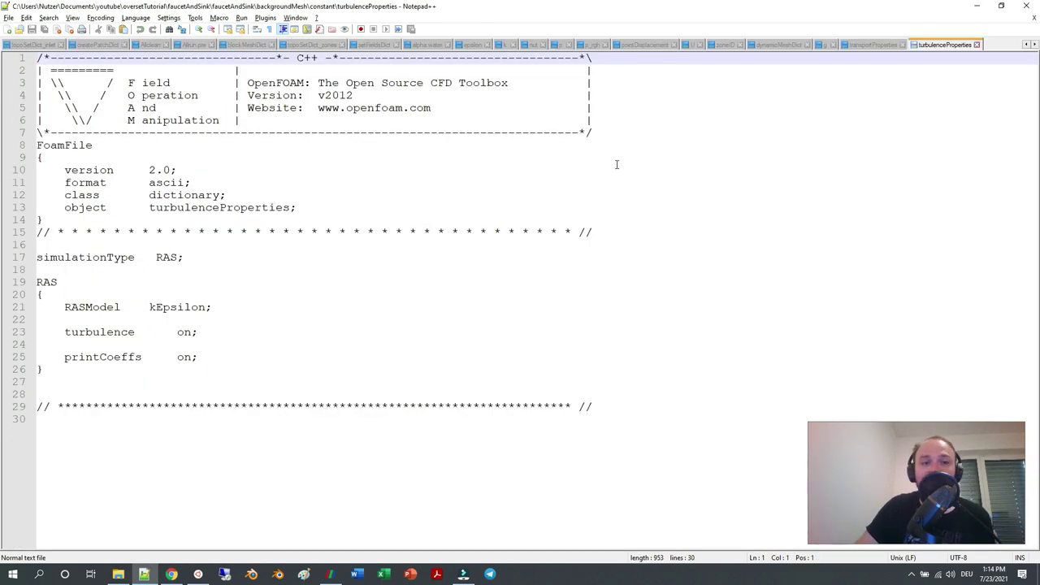
double_click(176, 307)
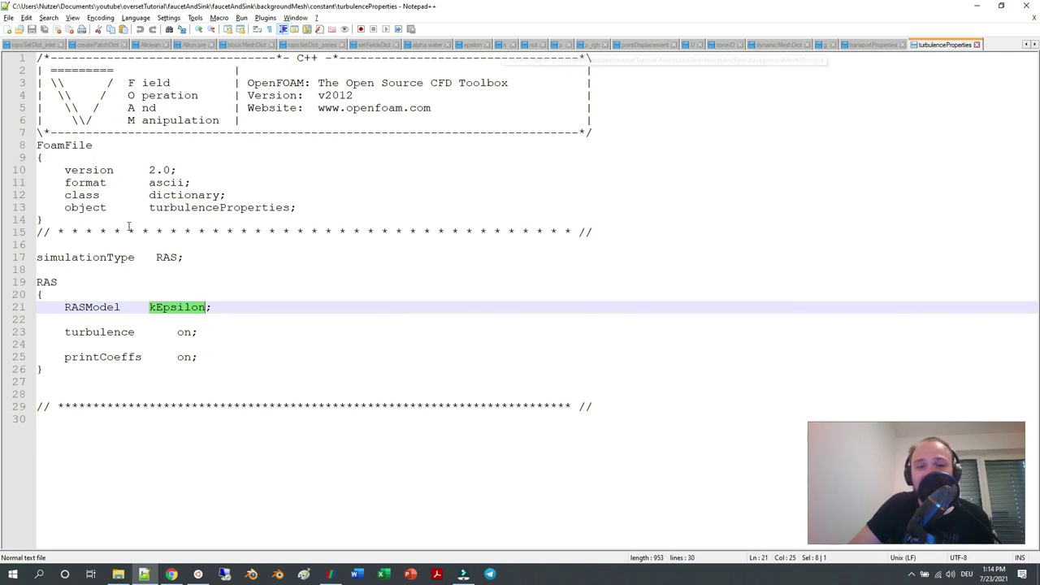
Examine the water and air phases, their nu values and the sigma entry in transportProperties.
click(874, 46)
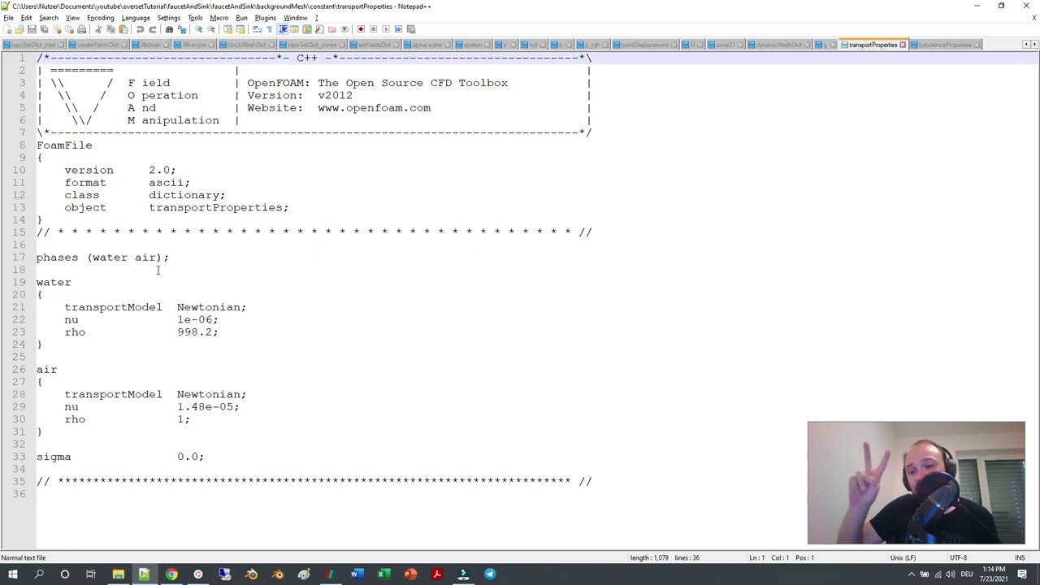
double_click(98, 256)
double_click(146, 257)
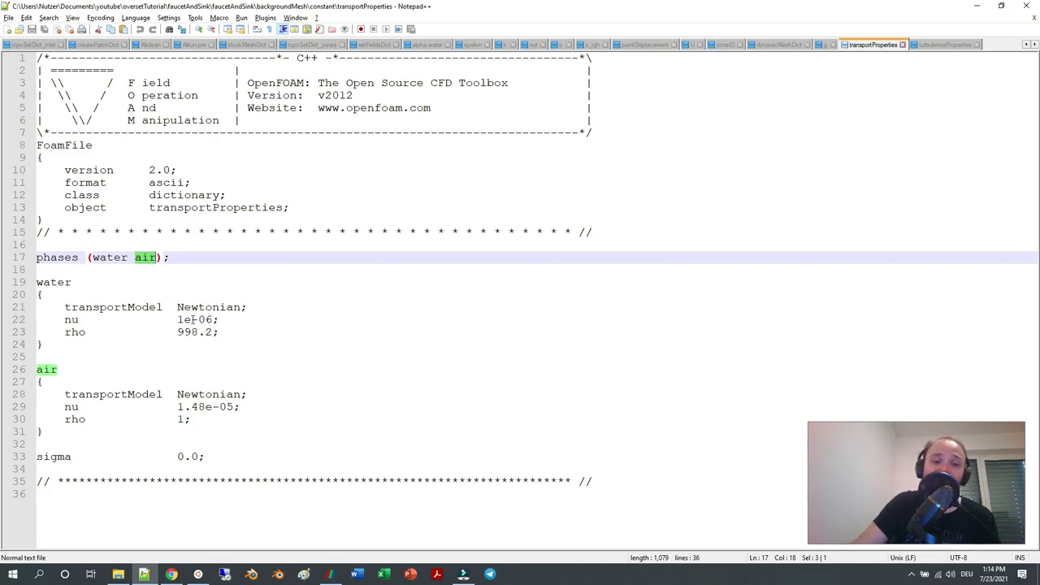
double_click(194, 319)
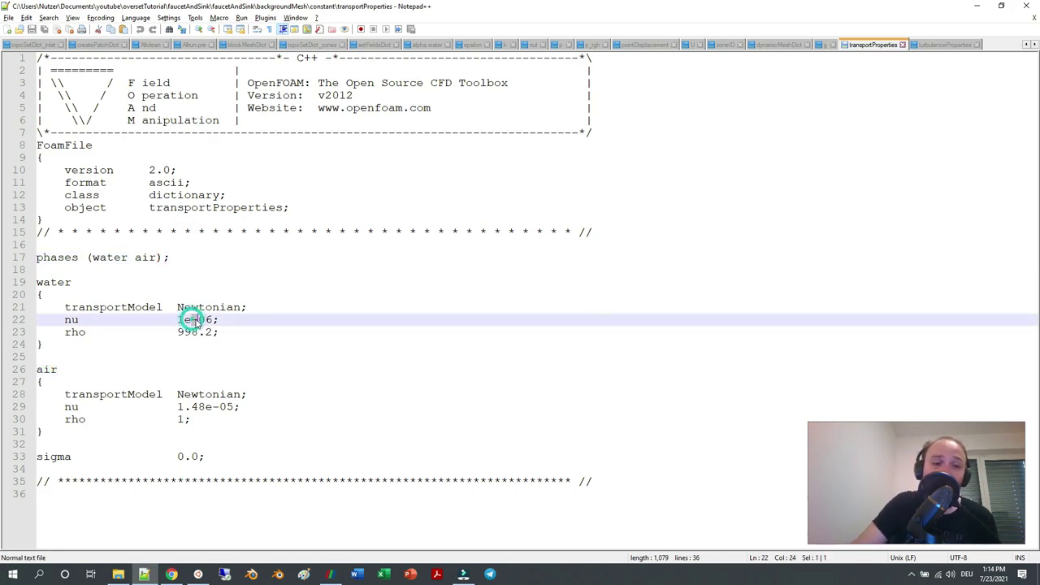
click(180, 409)
key(shift+End)
click(207, 458)
key(shift+Home)
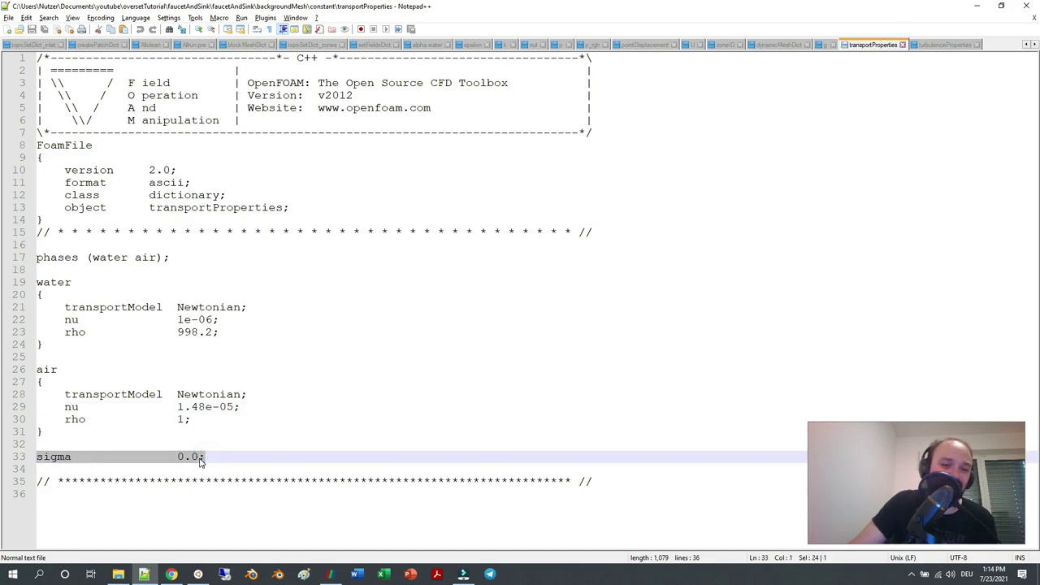
Try a sigma value of 0.072 in transportProperties, and remove the added digits again.
click(201, 460)
text(72)
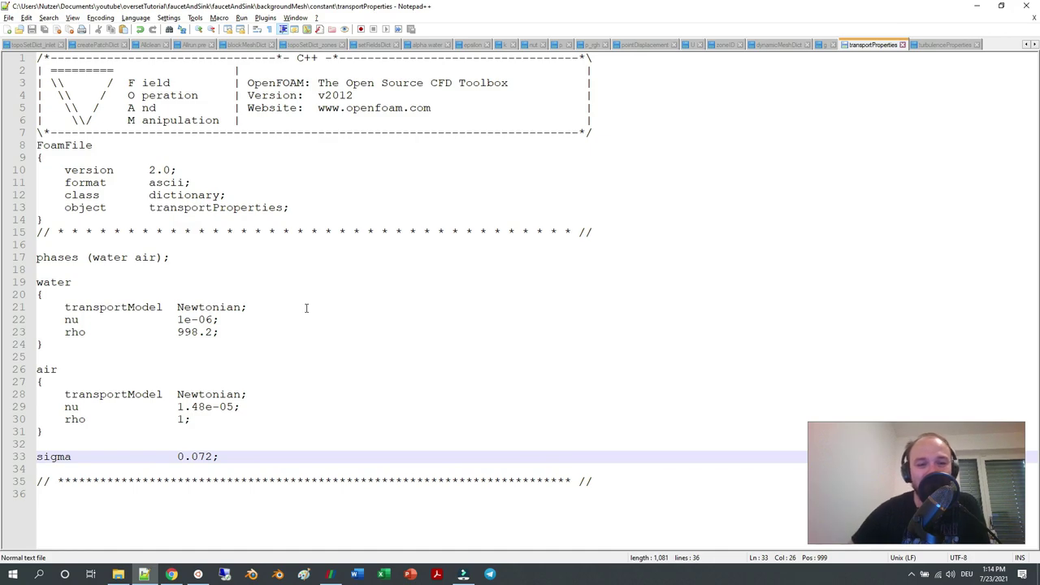
key(BackSpace)
key(BackSpace)
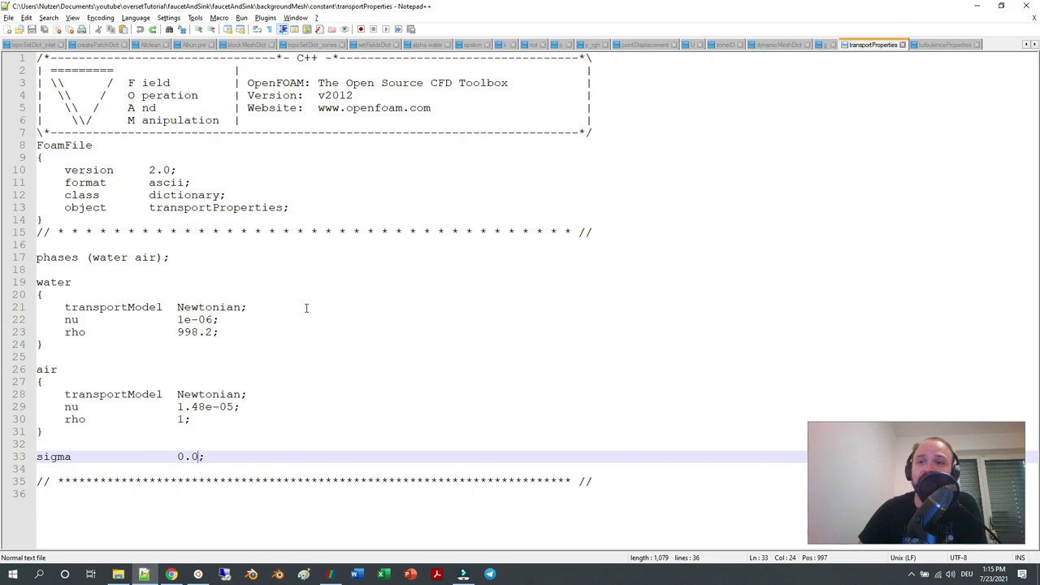
Compare the gravity vector in g with the mesh orientation in ParaView, and return to Notepad++.
click(822, 46)
drag(176, 270, 214, 270)
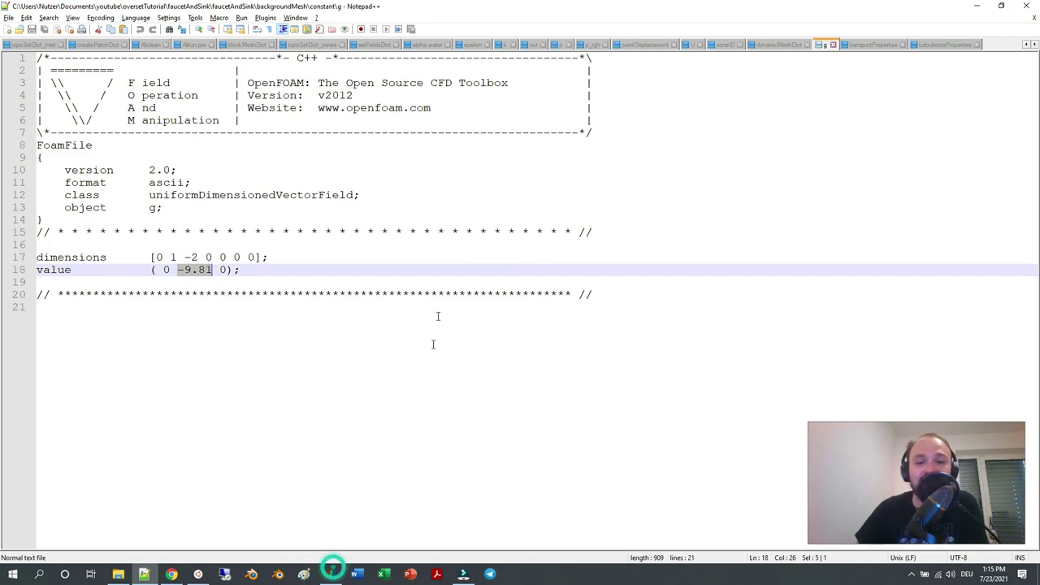
click(332, 574)
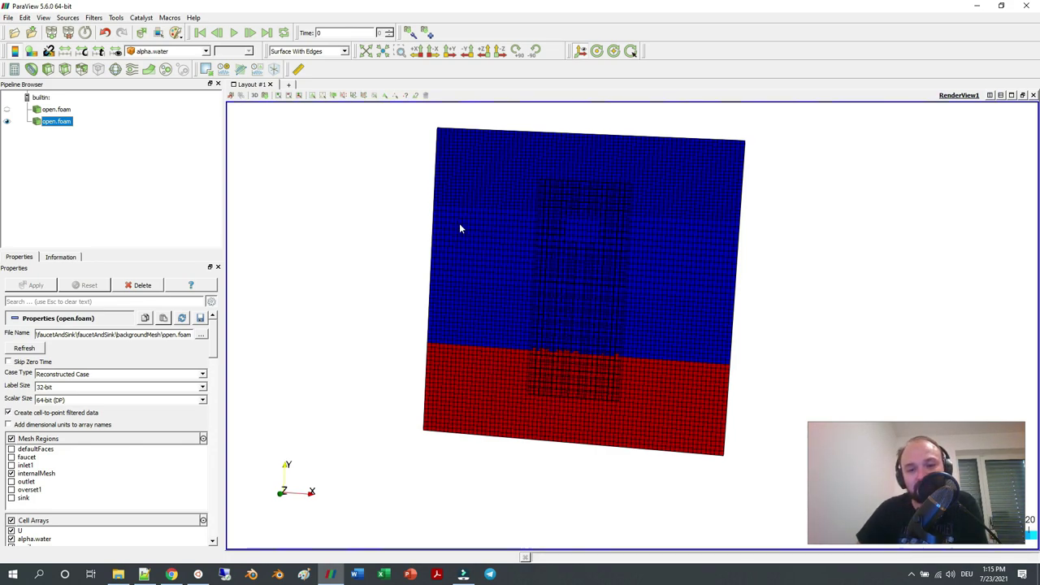
click(172, 573)
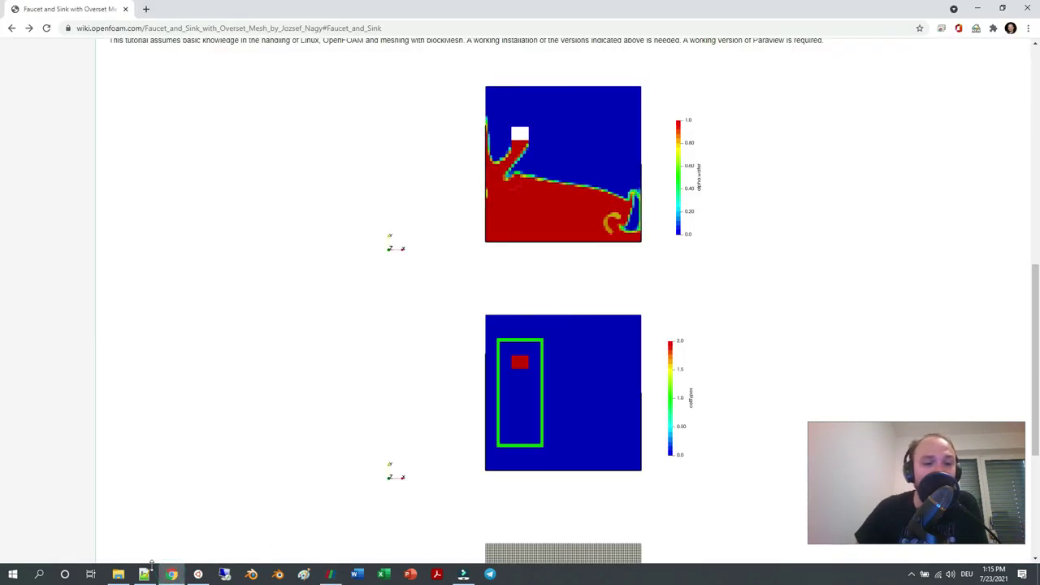
click(145, 573)
Examine the dynamicFvMesh type, the solver, its coefficients and the oversetZone entry in dynamicMeshDict.
click(776, 45)
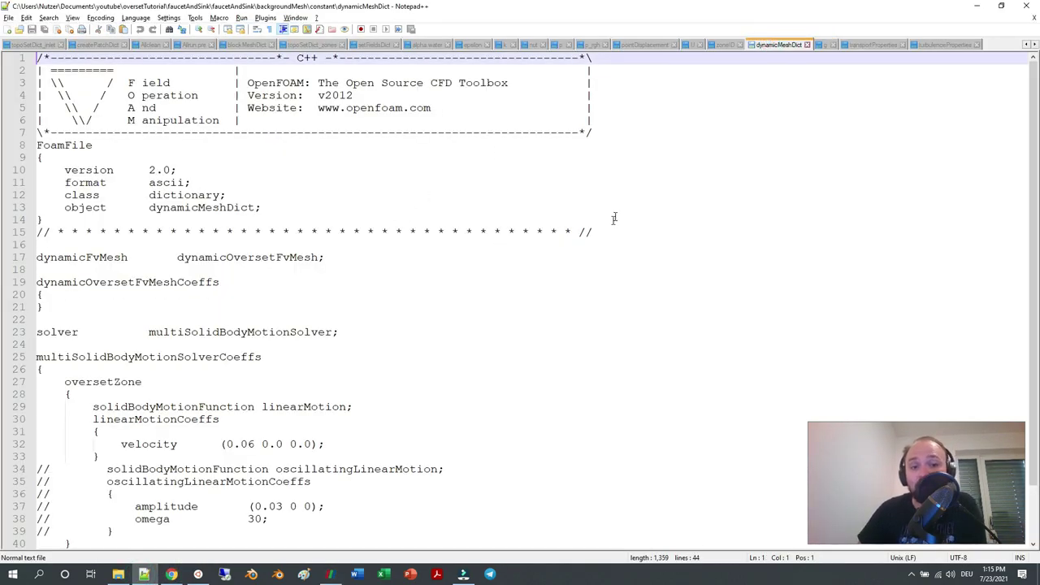
scroll(494, 272, down, 2)
scroll(447, 264, up, 1)
double_click(250, 233)
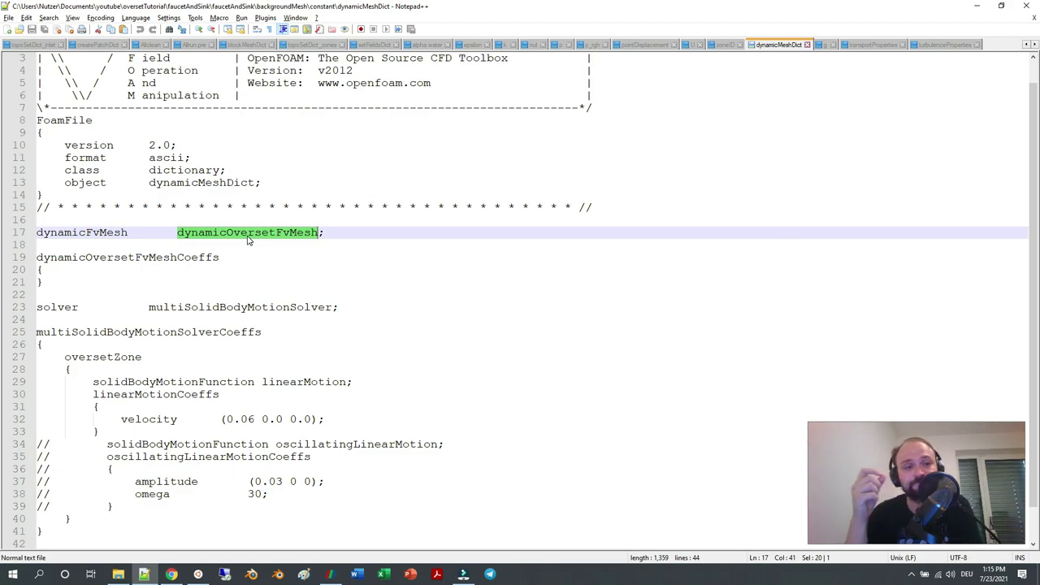
double_click(246, 308)
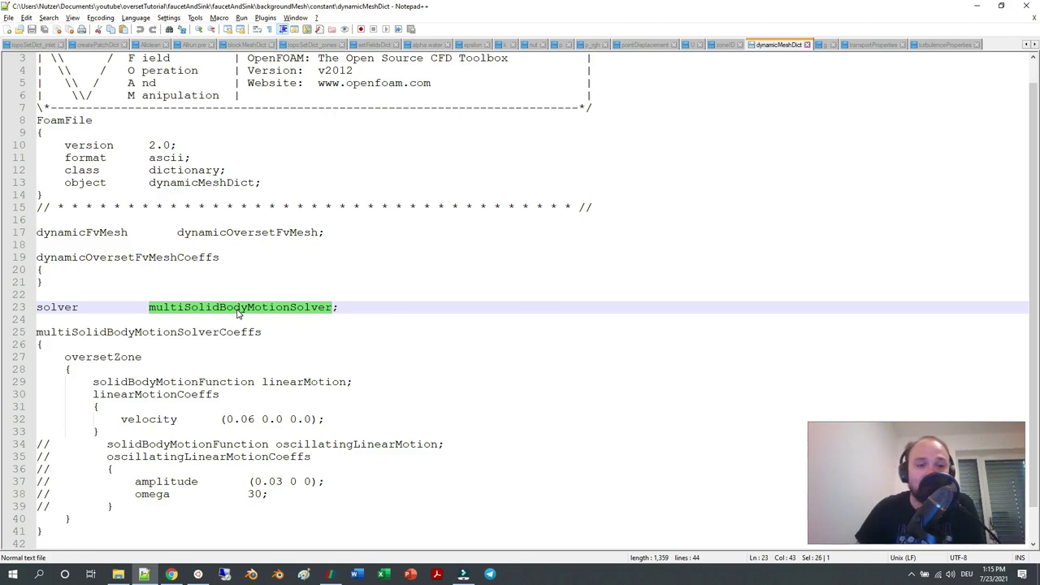
double_click(199, 333)
double_click(120, 358)
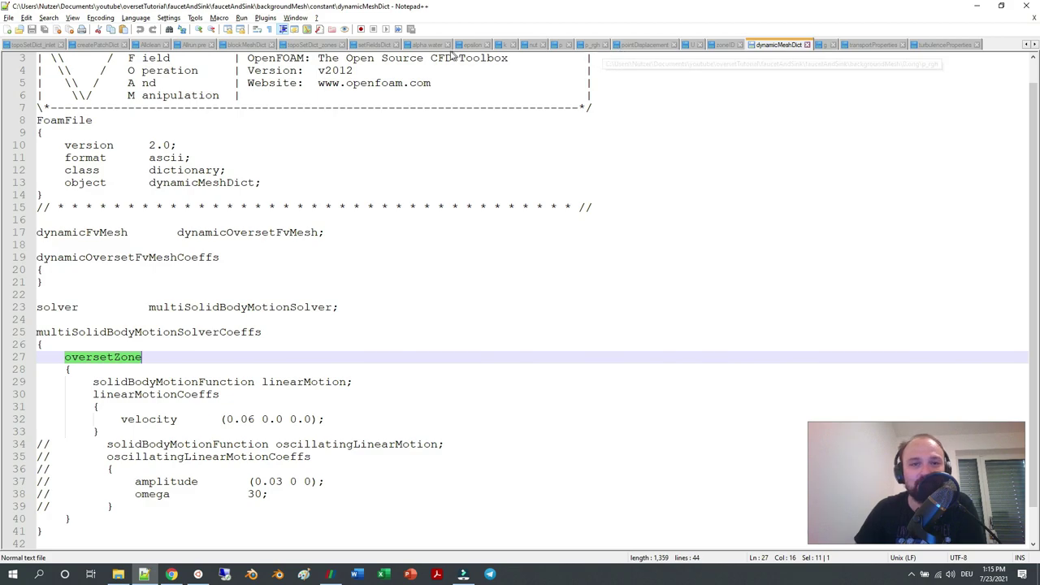
Trace oversetZone to its cellZoneSet definition in topoSetDict_zones, check the cell sets in setFieldsDict, and return to the motion settings in dynamicMeshDict.
click(319, 45)
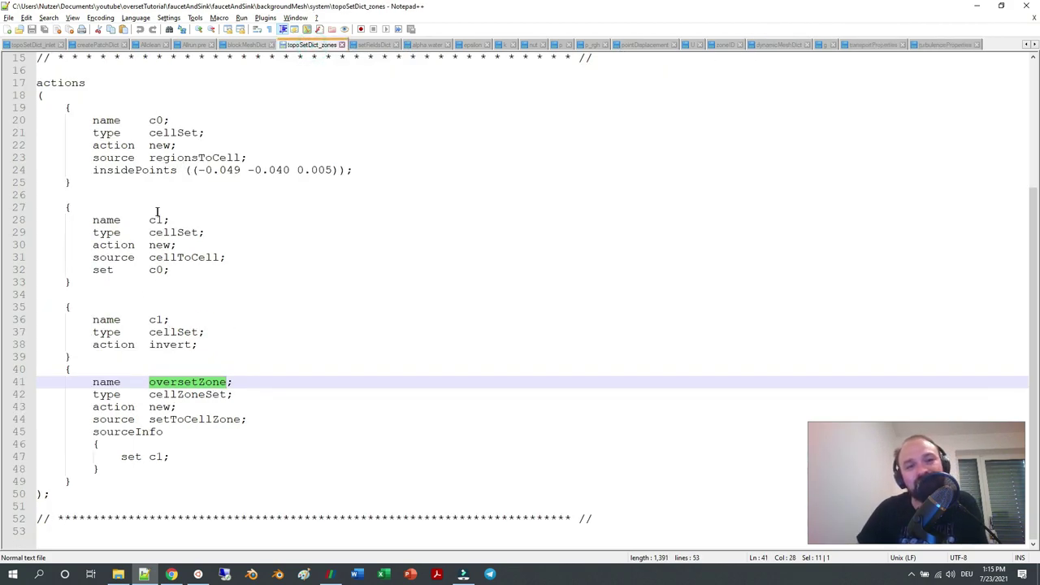
click(373, 44)
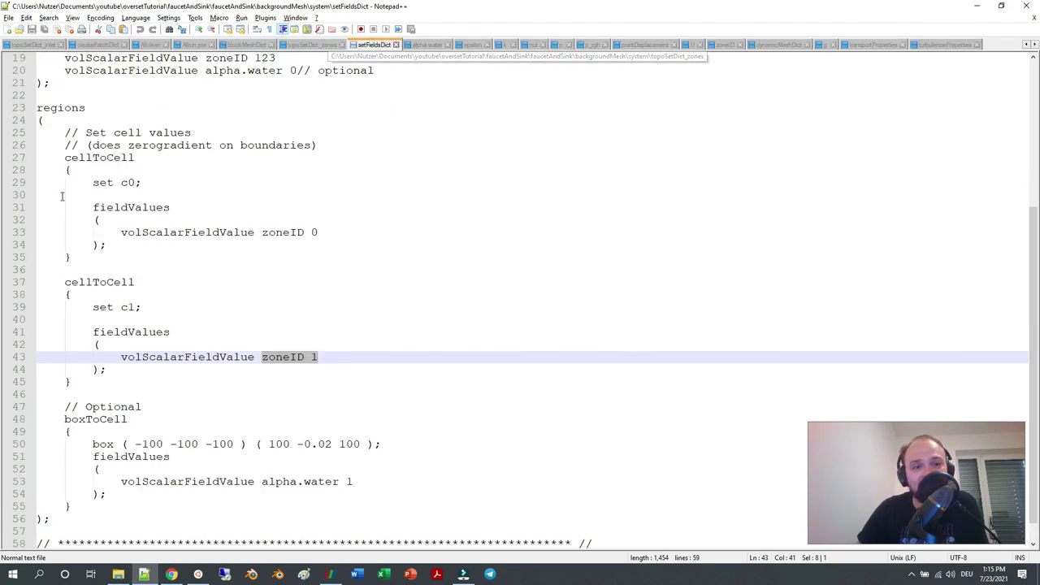
click(96, 183)
double_click(96, 183)
click(311, 45)
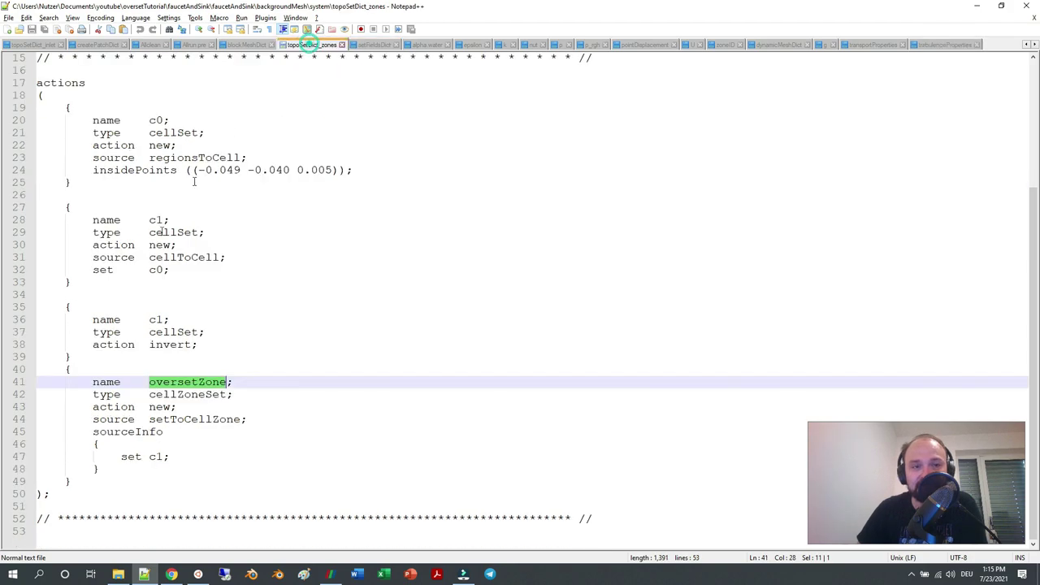
drag(150, 394, 205, 394)
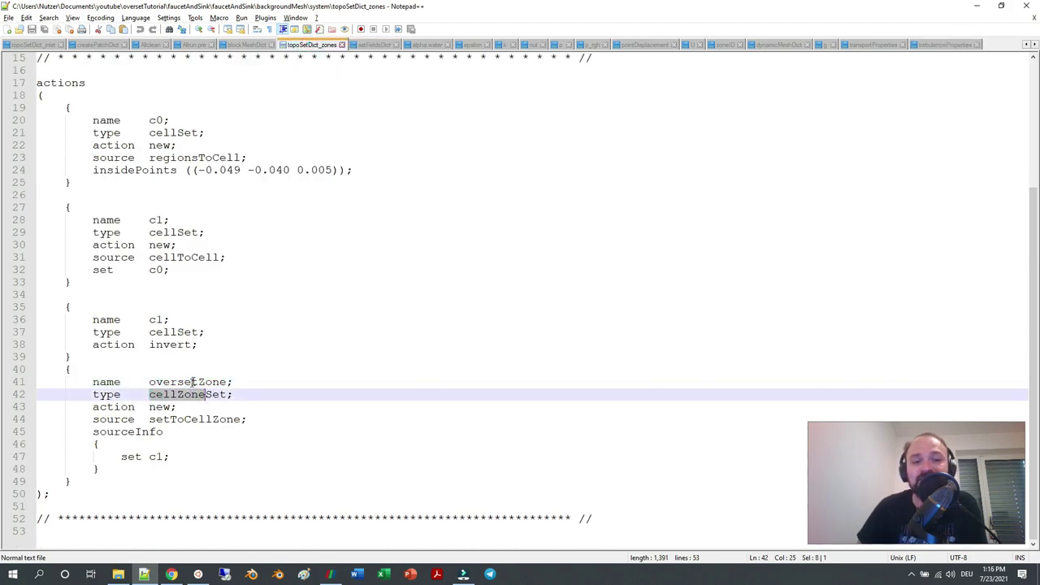
click(778, 44)
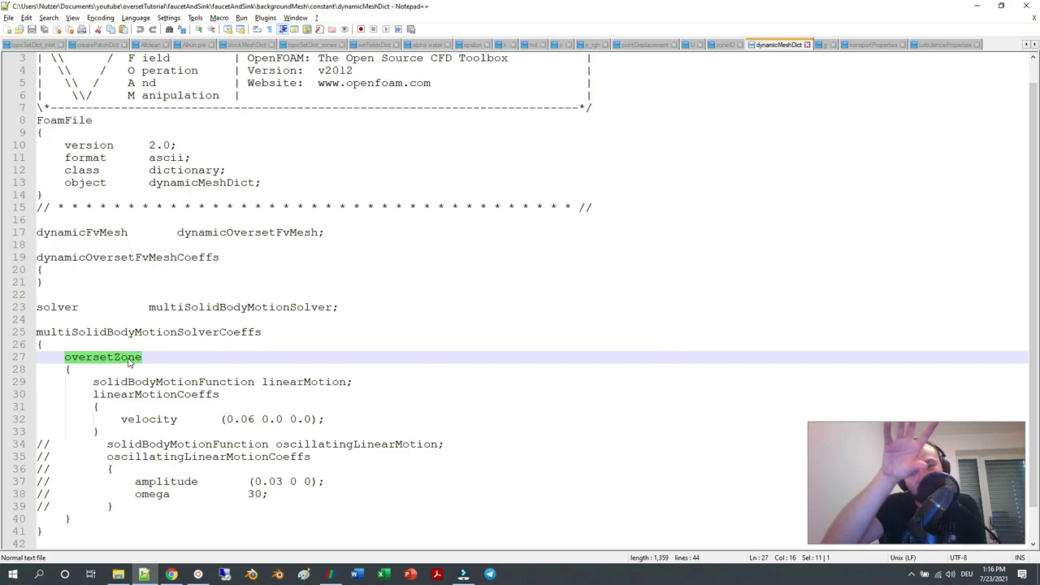
click(38, 383)
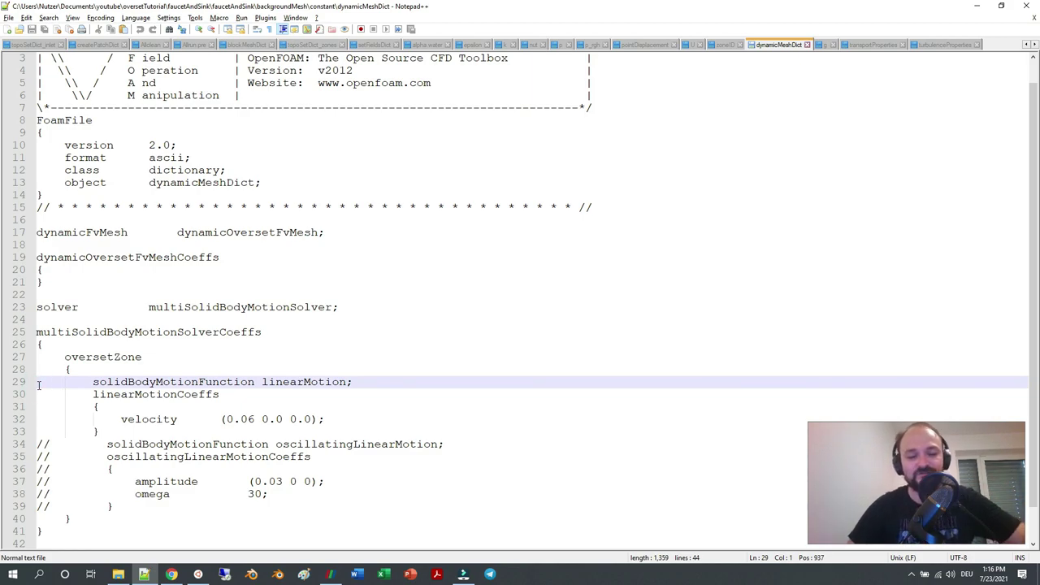
Block-comment the linearMotion function and its linearMotionCoeffs in dynamicMeshDict with /* and */, and save the file.
text(/*)
key(Down)
key(Down)
key(Down)
key(Down)
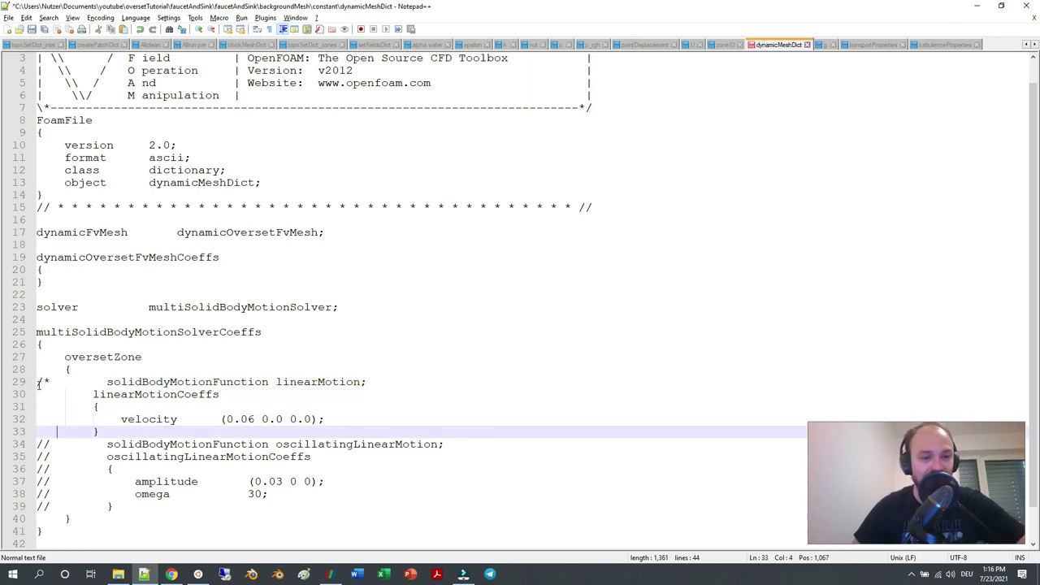
key(Down)
key(Home)
key(Up)
key(End)
text(*/)
key(ctrl+s)
Uncomment the oscillatingLinearMotion function and its whole coefficients block, from amplitude to closing brace, and save dynamicMeshDict.
key(Down)
key(Home)
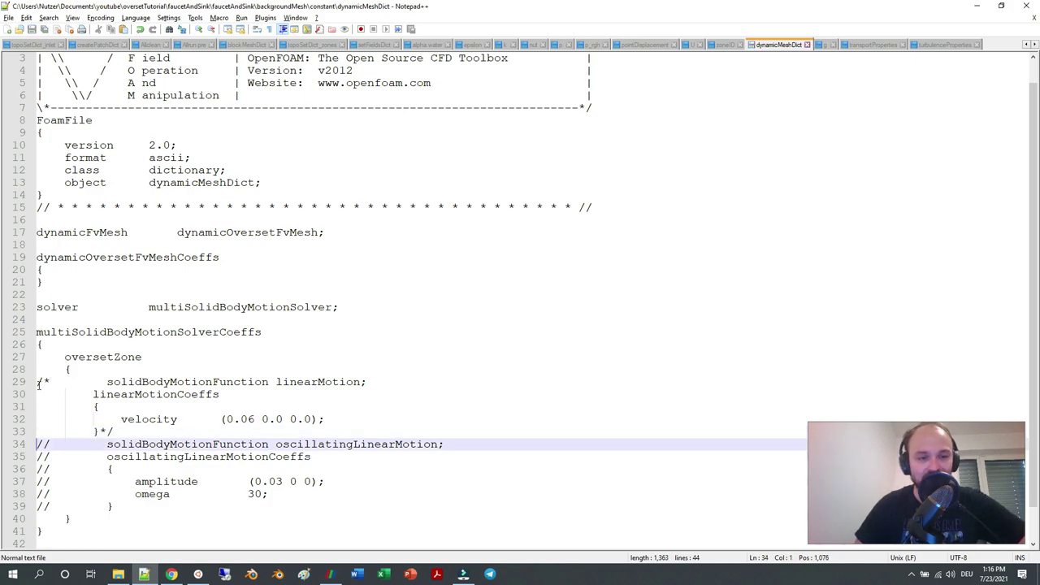
key(Delete)
key(Delete)
key(Down)
key(Delete)
key(Delete)
key(Down)
key(Delete)
key(Delete)
key(Down)
key(Delete)
key(Delete)
key(Down)
key(Delete)
key(Delete)
key(Down)
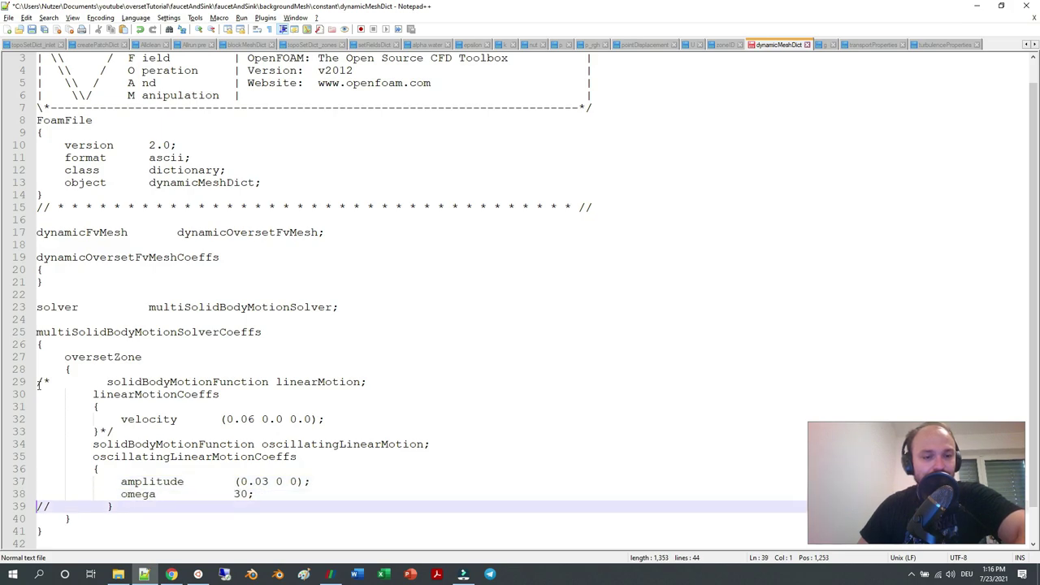
key(Delete)
key(Delete)
key(Down)
key(ctrl+s)
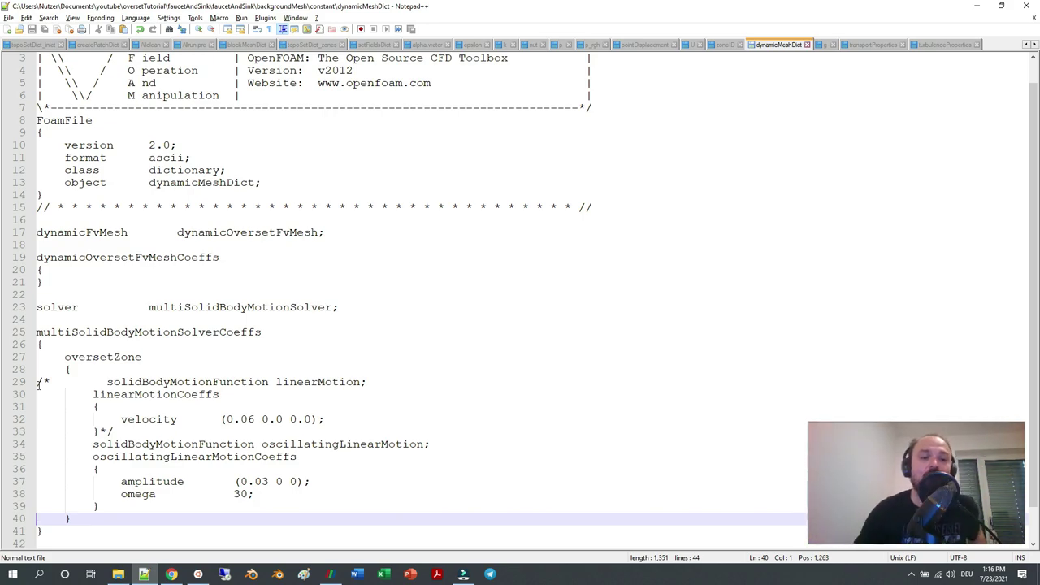
double_click(139, 494)
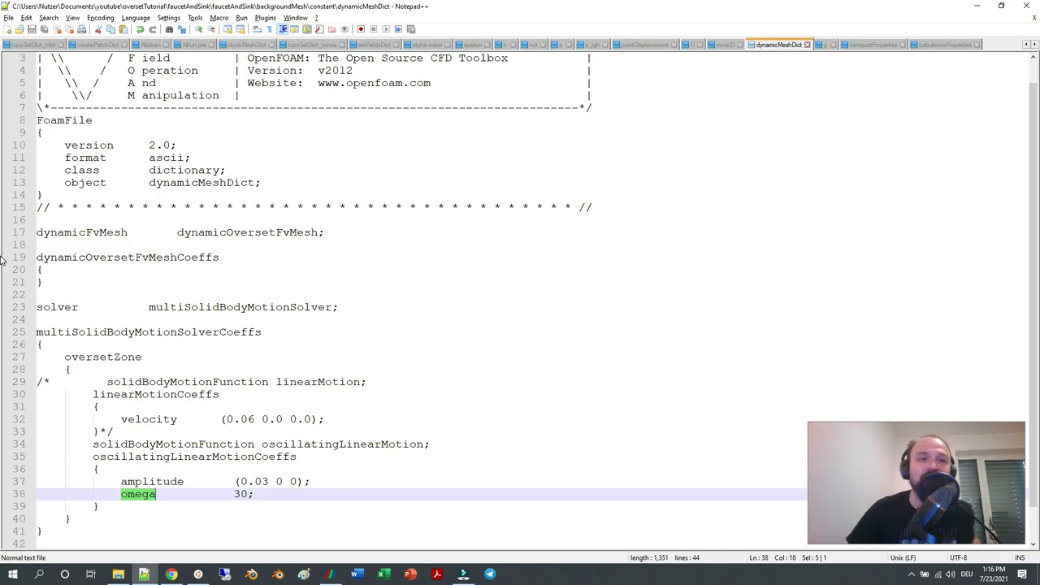
Open controlDict, decomposeParDict, fvSchemes and fvSolution together from the backgroundMesh system folder.
click(20, 31)
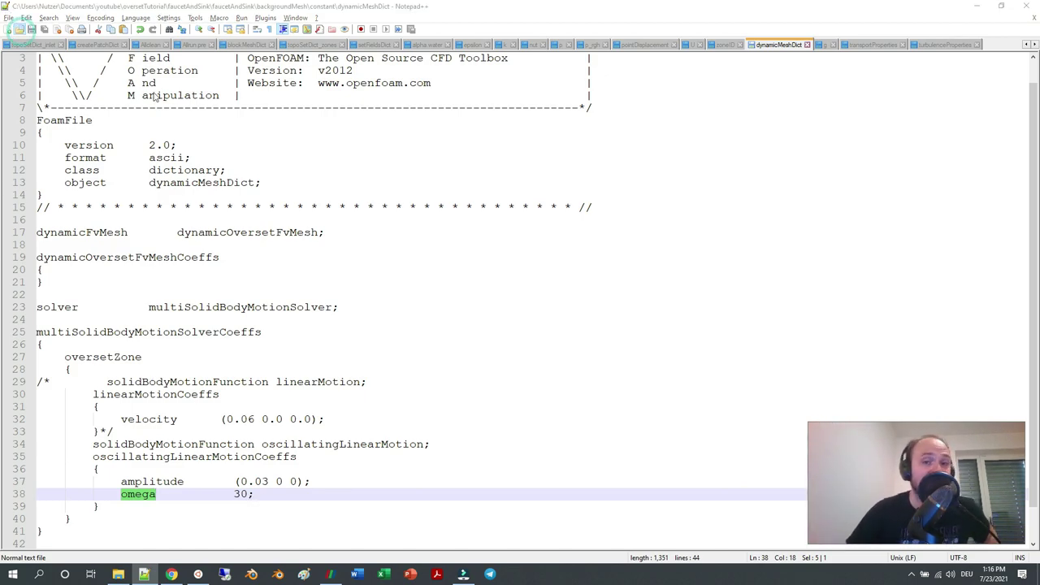
click(503, 157)
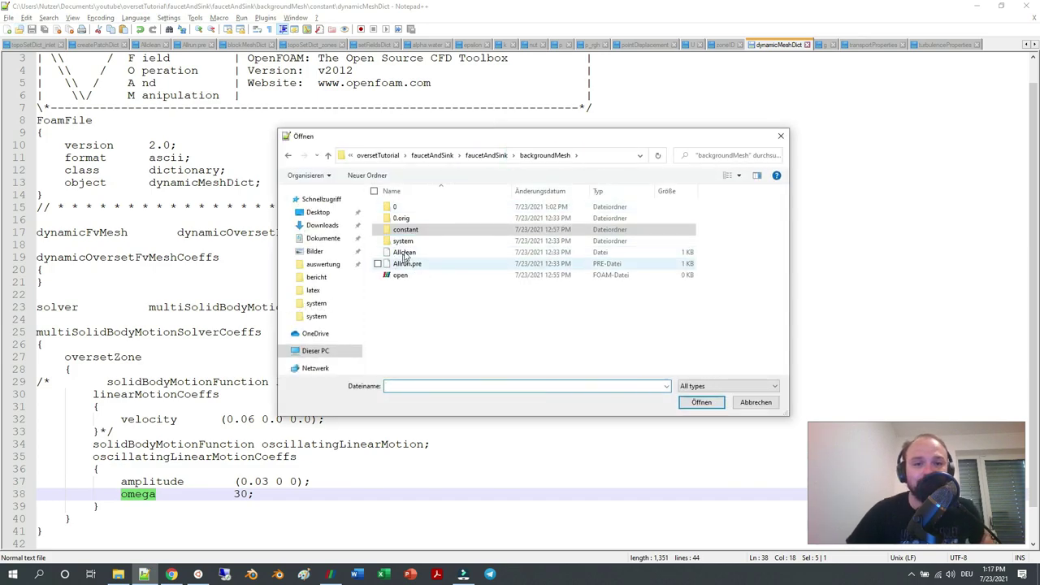
double_click(407, 241)
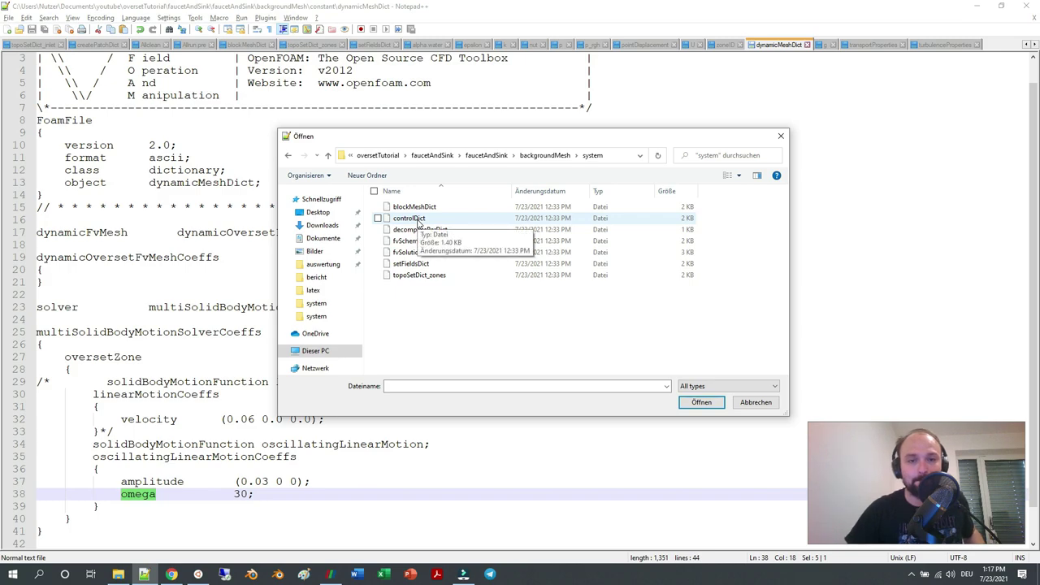
drag(724, 248, 478, 220)
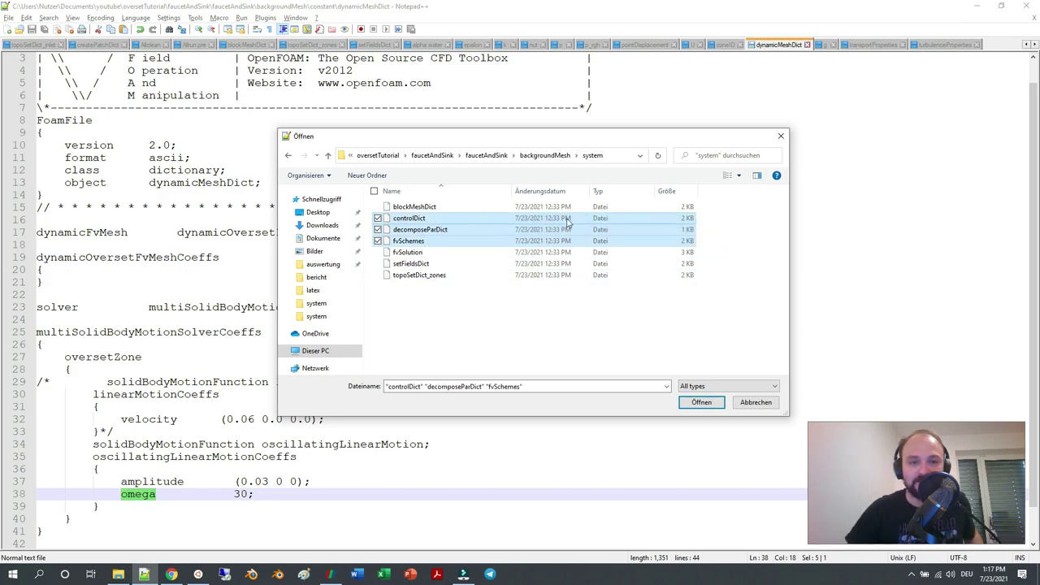
key(Return)
drag(702, 250, 615, 216)
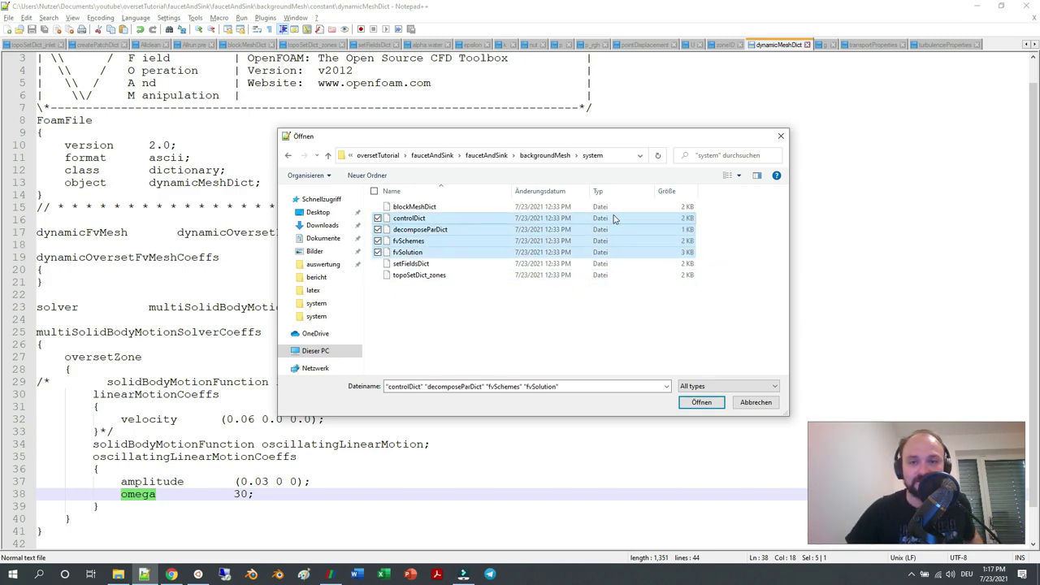
click(700, 403)
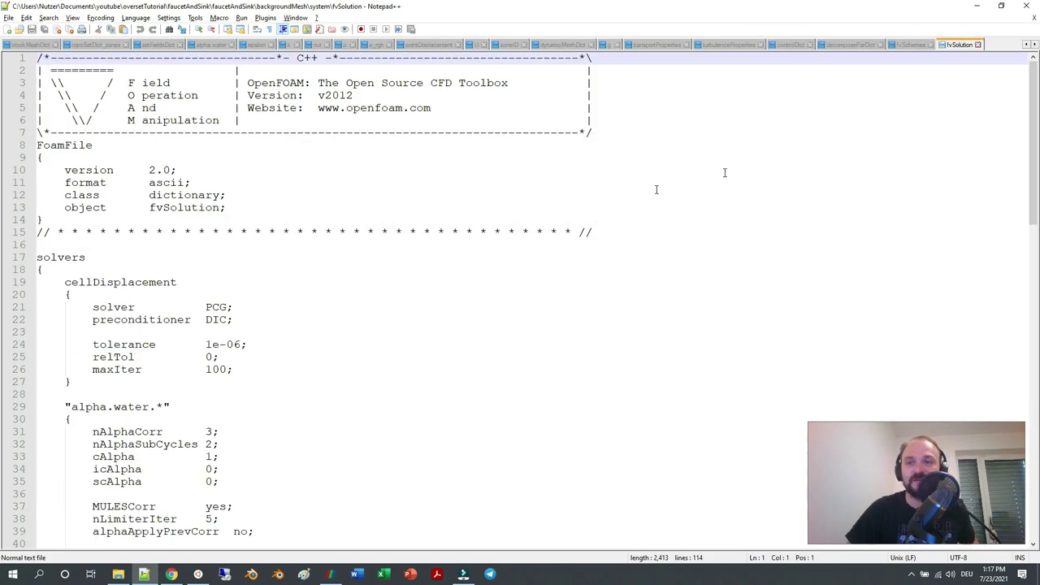
Examine the solver settings and the PIMPLE corrector entries in fvSolution.
scroll(382, 289, down, 6)
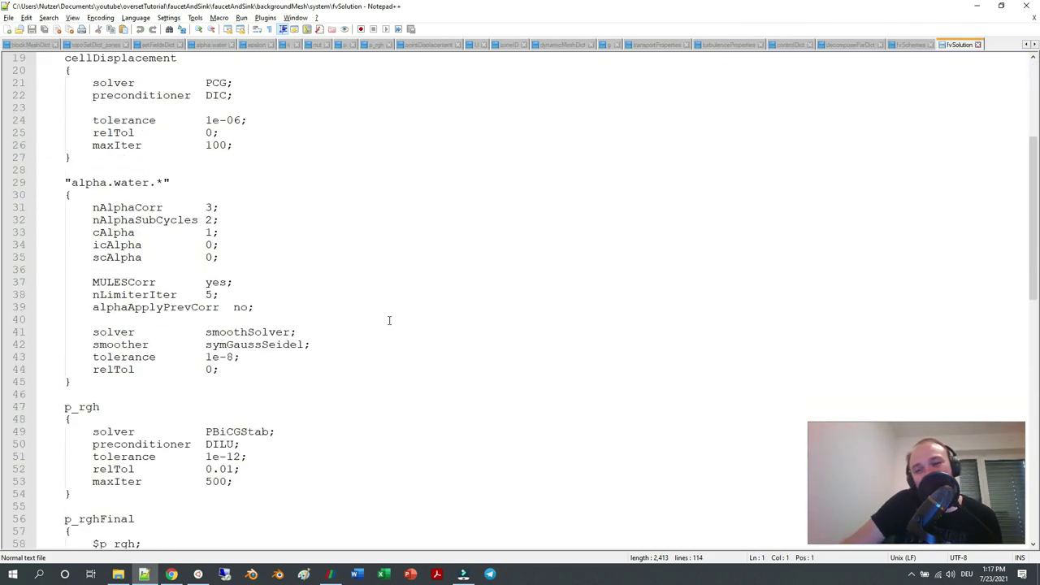
scroll(389, 320, down, 19)
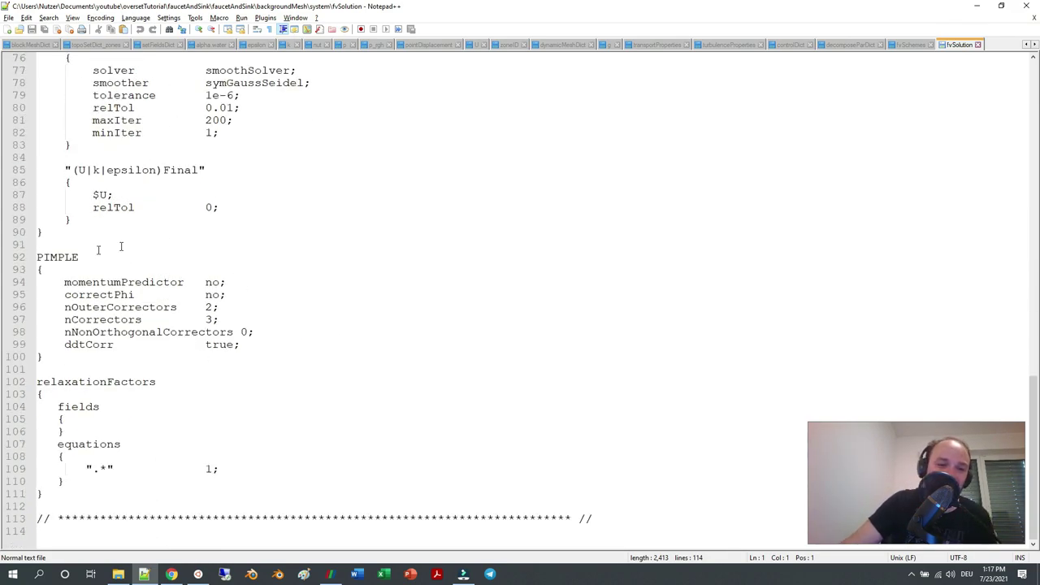
drag(261, 338, 99, 282)
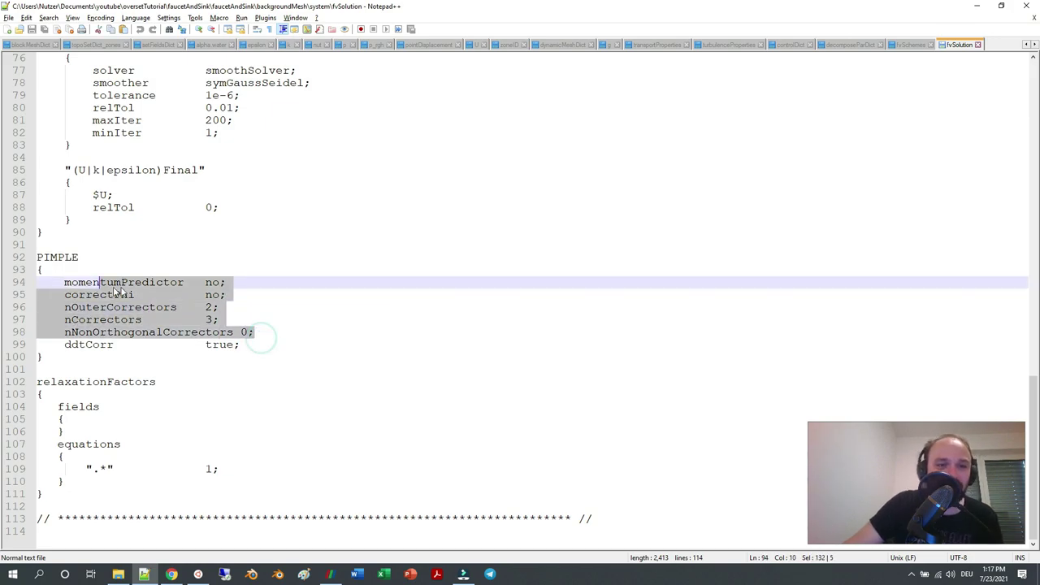
scroll(135, 294, up, 18)
scroll(135, 294, up, 7)
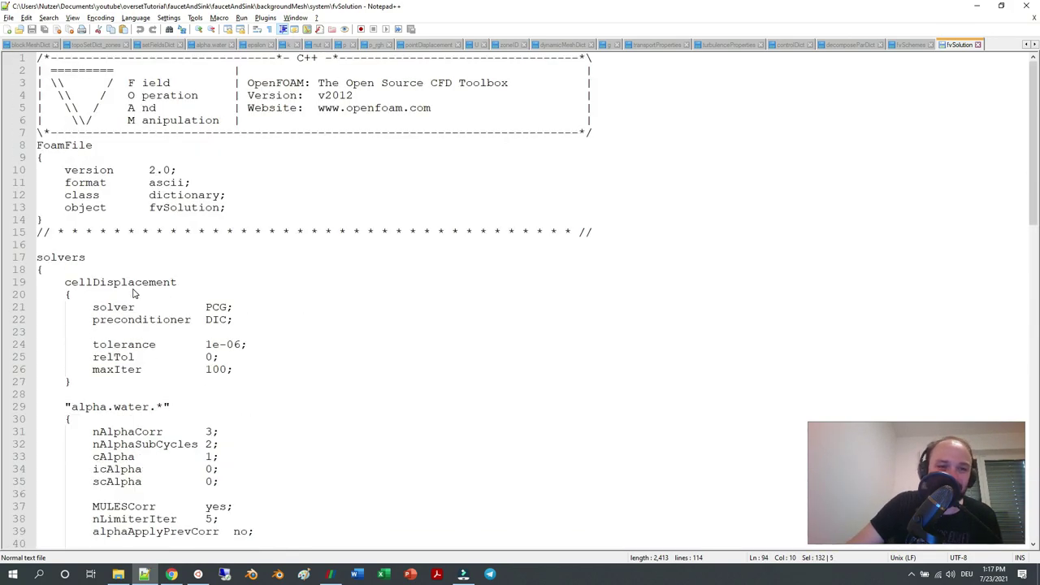
scroll(162, 325, down, 20)
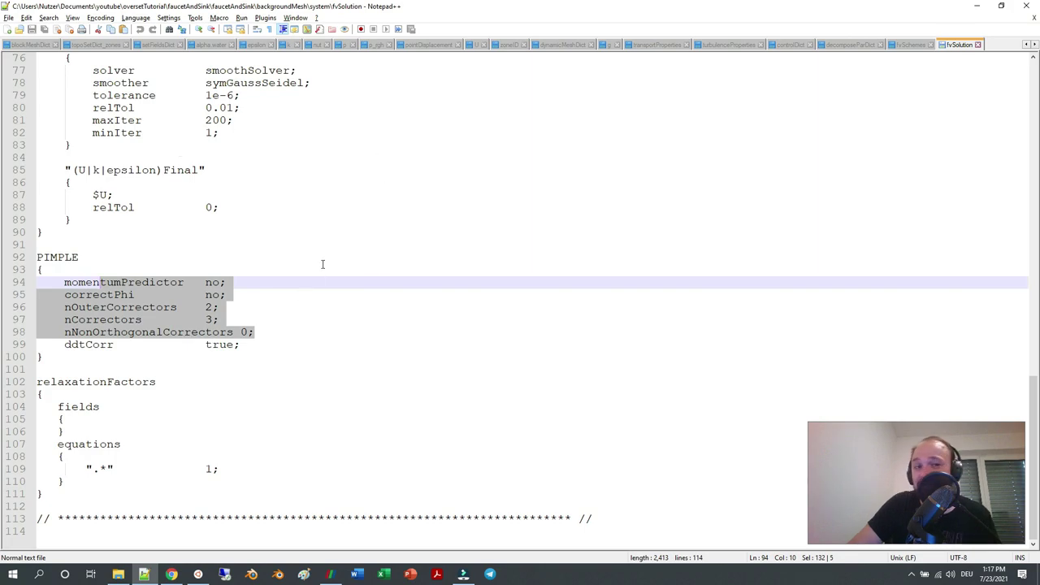
Examine the discretisation schemes in fvSchemes, especially the divSchemes for velocity, alpha, epsilon and k.
click(909, 46)
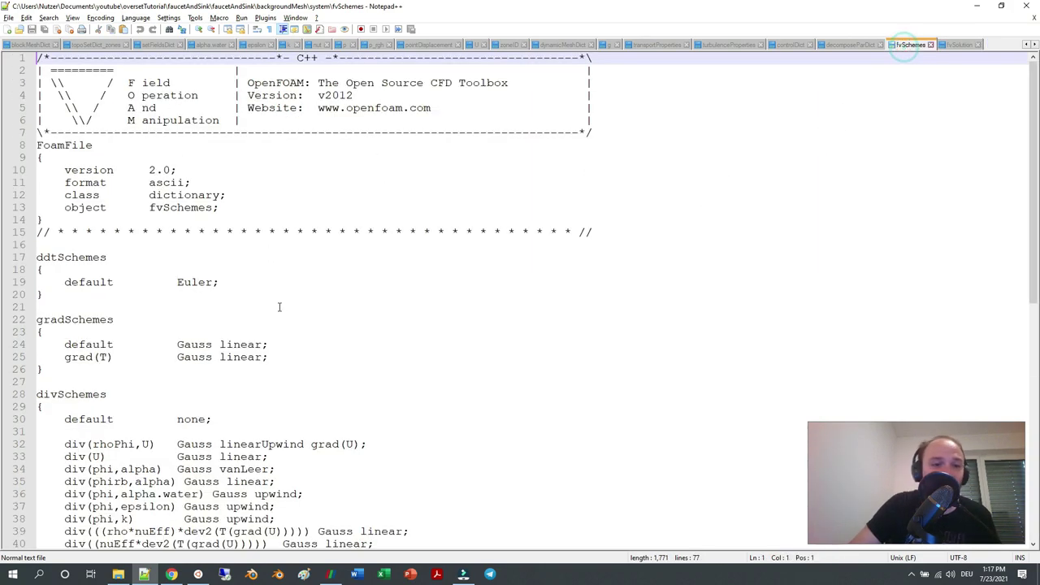
scroll(232, 339, down, 5)
scroll(231, 341, down, 7)
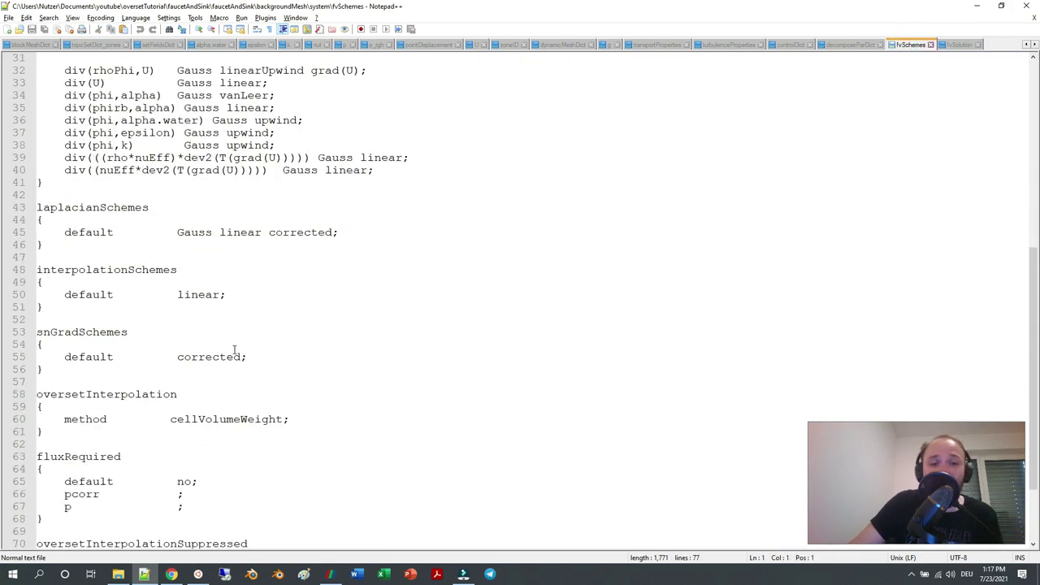
scroll(228, 396, up, 8)
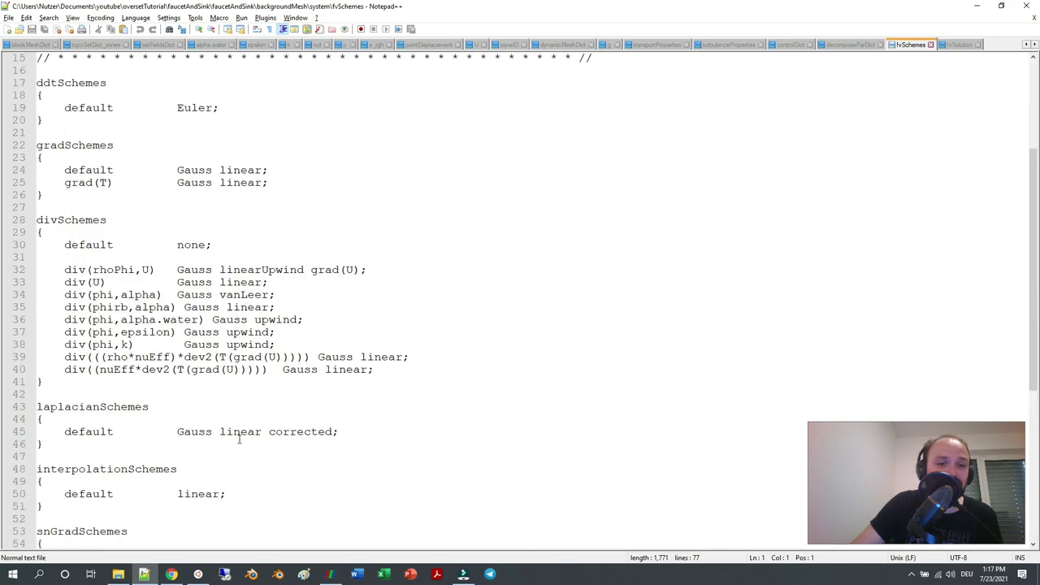
double_click(230, 271)
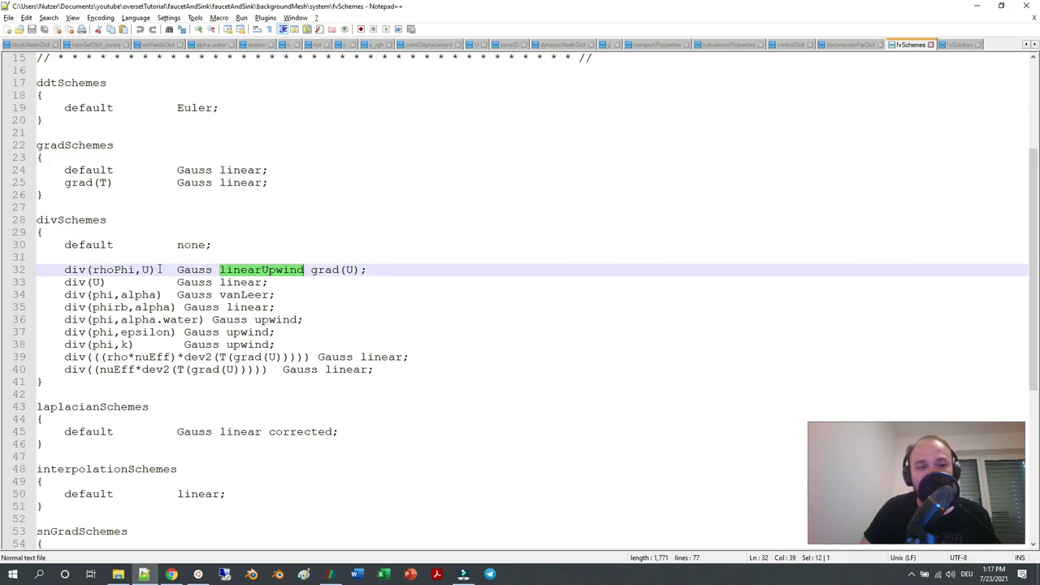
double_click(258, 297)
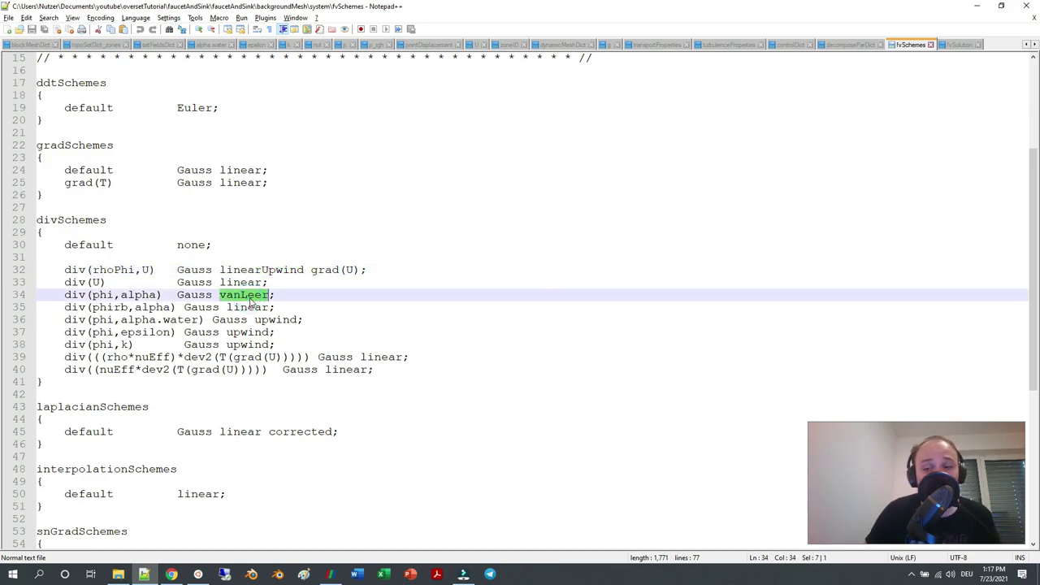
drag(107, 295, 147, 295)
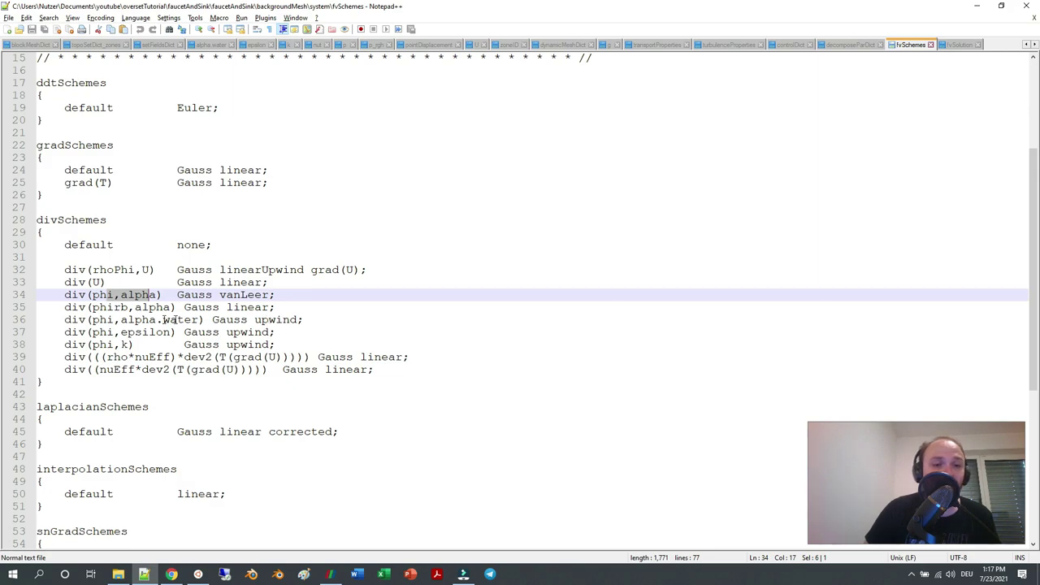
drag(217, 334, 271, 346)
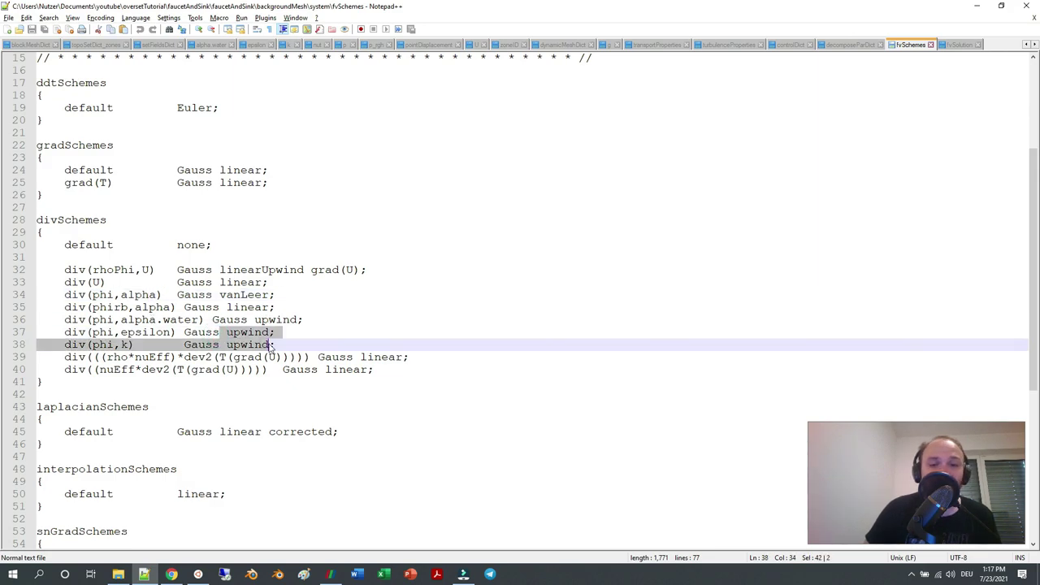
Check numberOfSubdomains in decomposeParDict against the serial and parallel run commands in the Allrun script, and return to decomposeParDict.
click(846, 46)
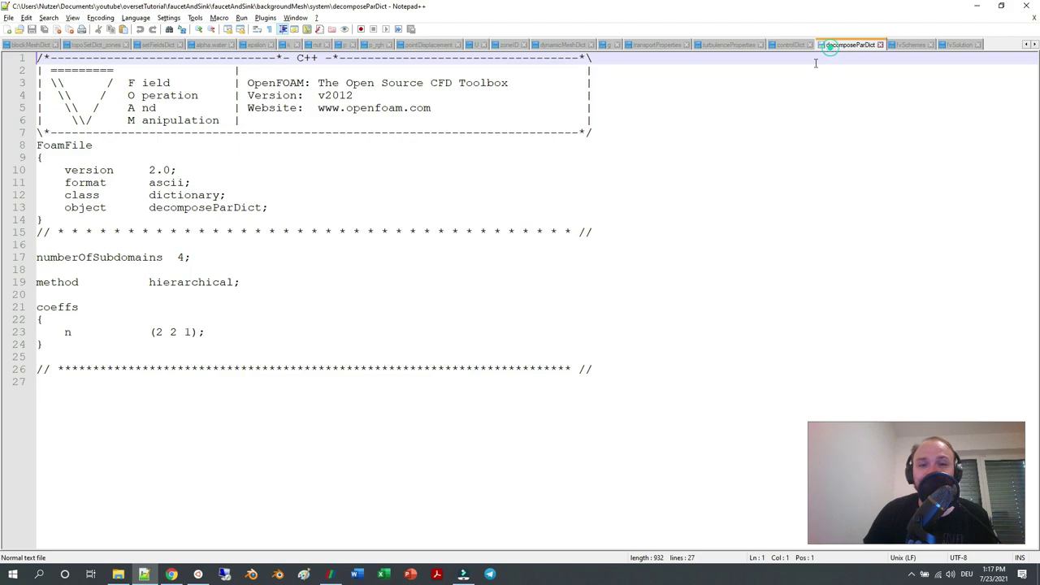
drag(178, 258, 191, 257)
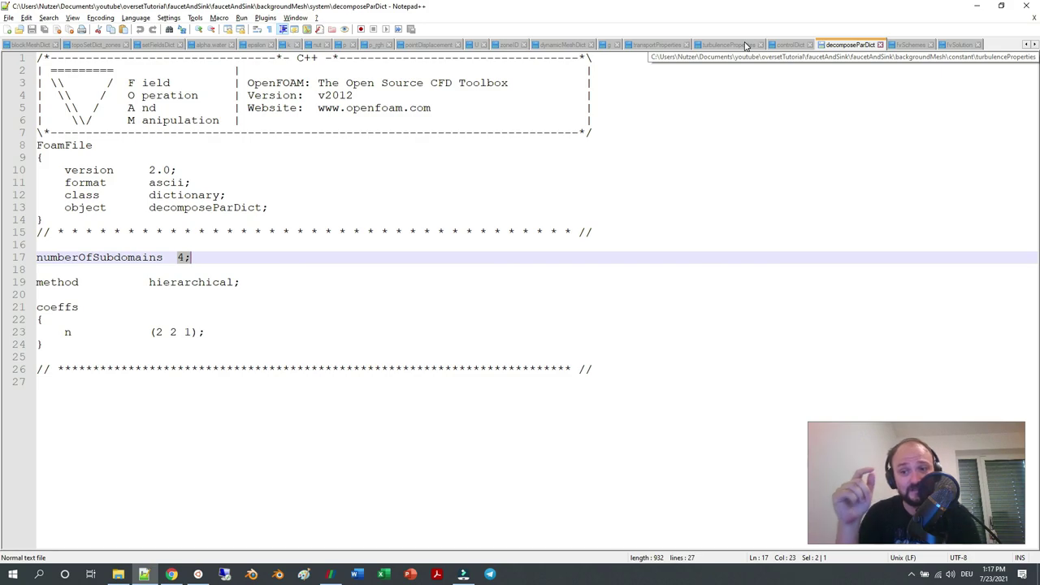
click(16, 46)
click(1026, 45)
click(1027, 45)
click(1028, 46)
click(1028, 45)
click(1028, 46)
click(1028, 46)
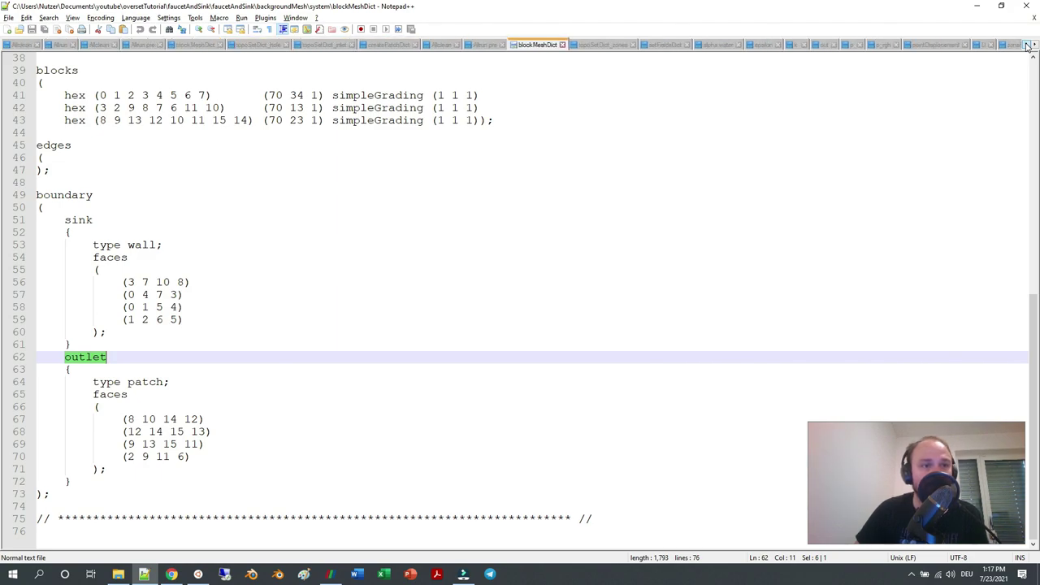
click(54, 45)
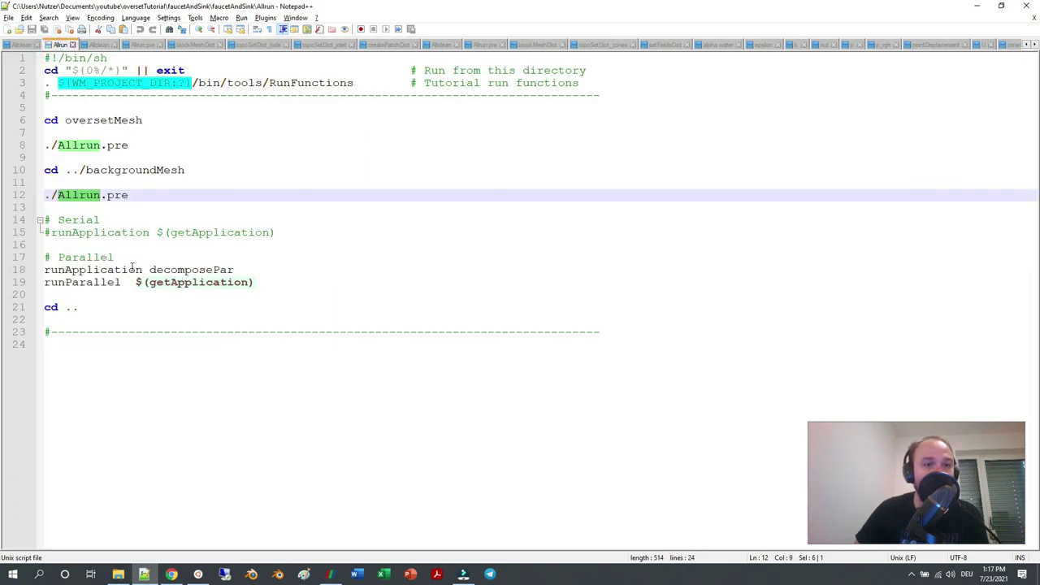
double_click(75, 233)
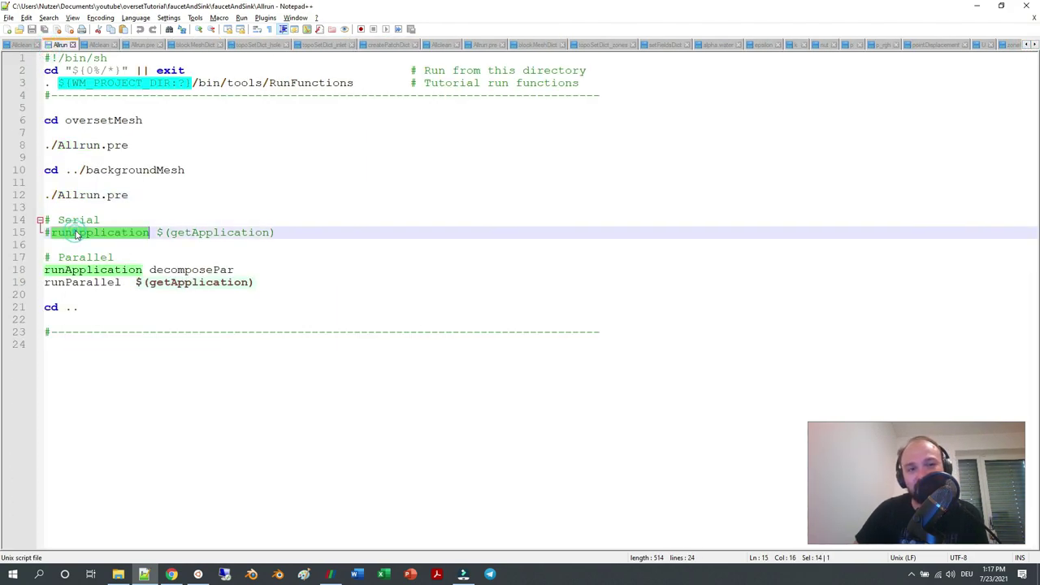
click(1010, 45)
click(1035, 45)
click(1035, 45)
click(1034, 45)
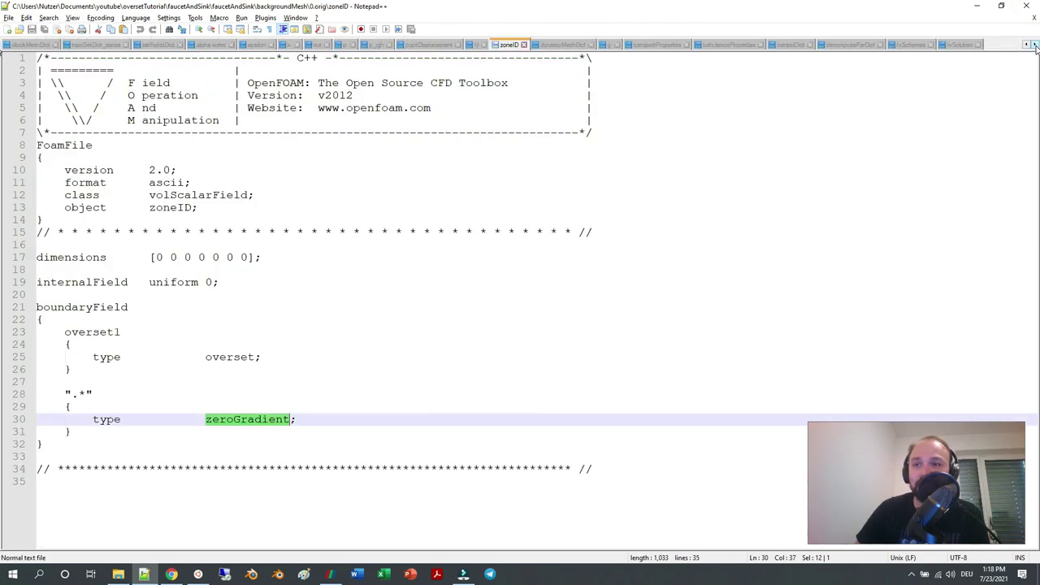
click(849, 45)
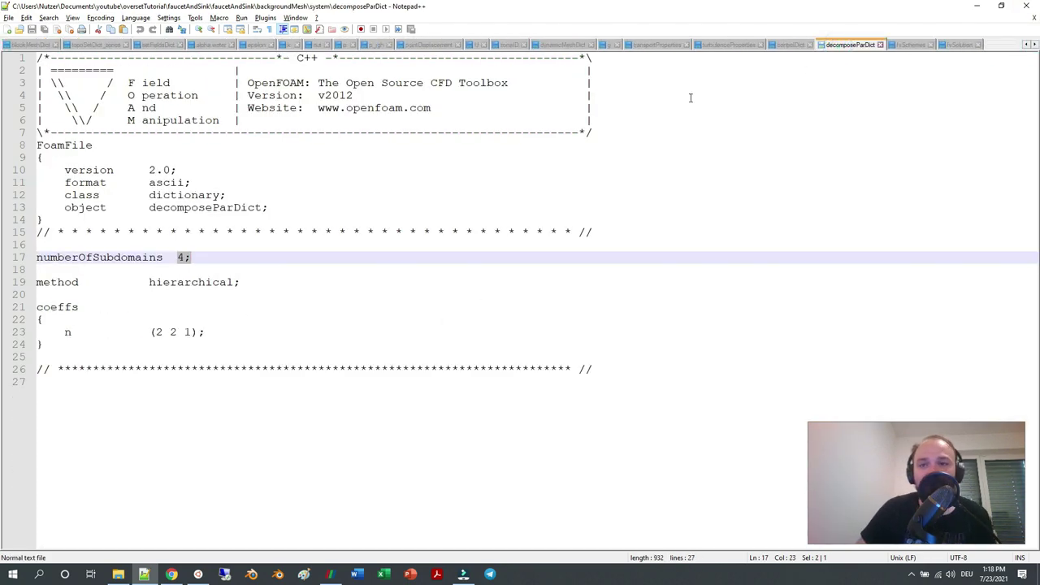
Examine the libs, DebugSwitches, application, endTime and writeInterval entries in controlDict.
click(789, 45)
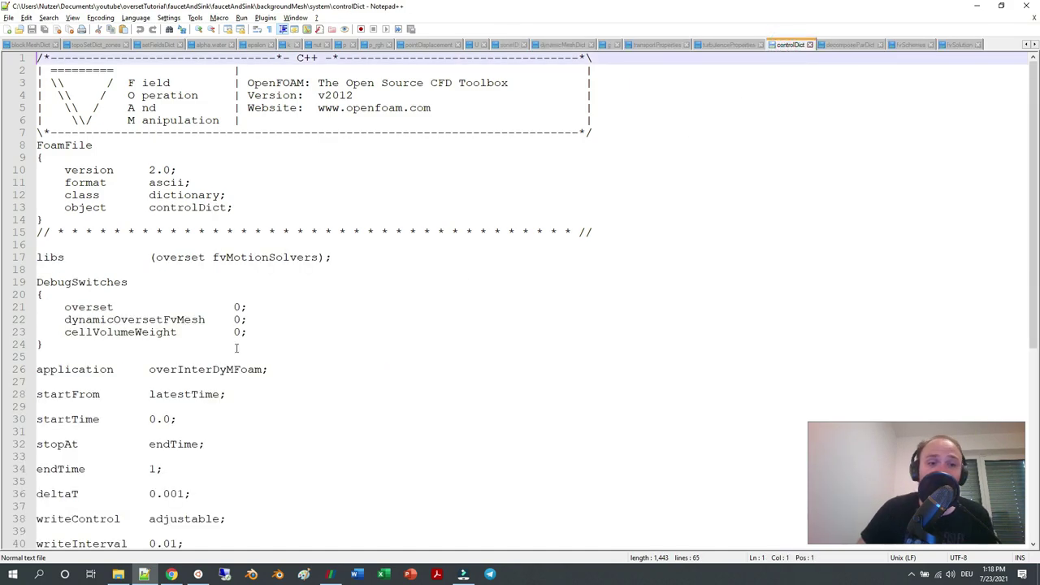
drag(332, 257, 36, 258)
scroll(296, 316, down, 4)
drag(59, 196, 37, 135)
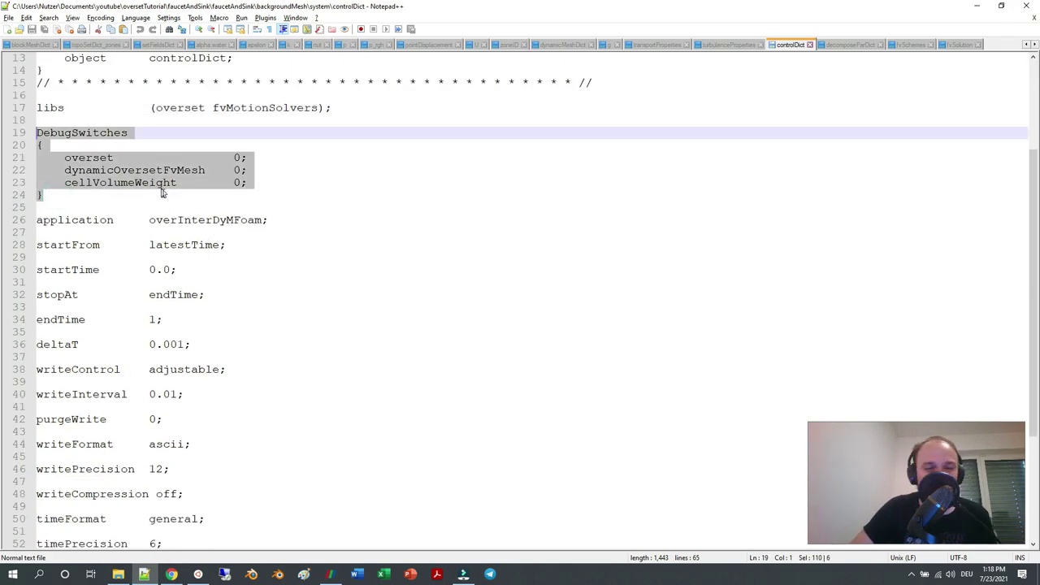
double_click(188, 223)
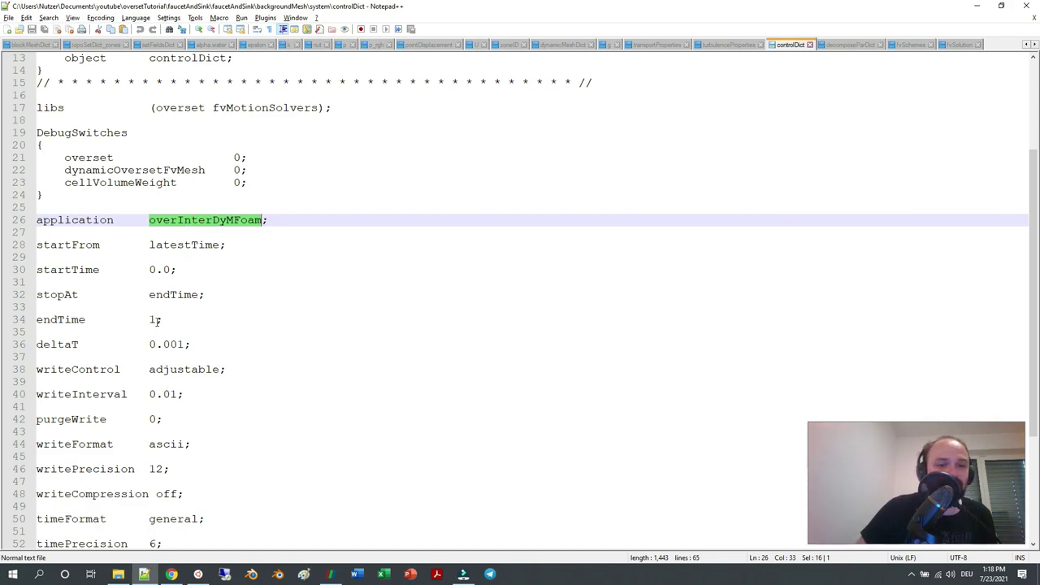
drag(143, 320, 202, 325)
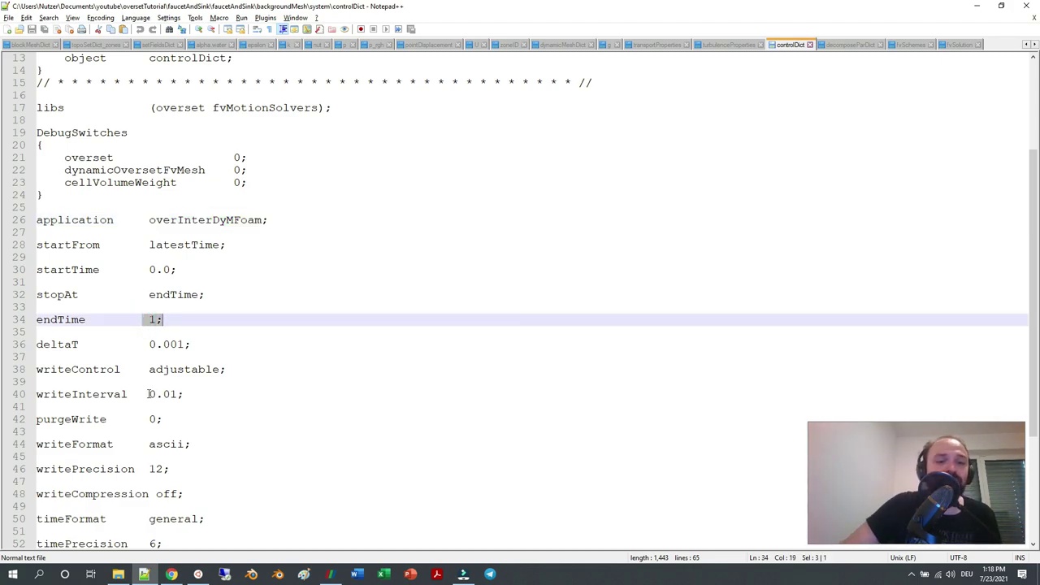
drag(148, 394, 223, 395)
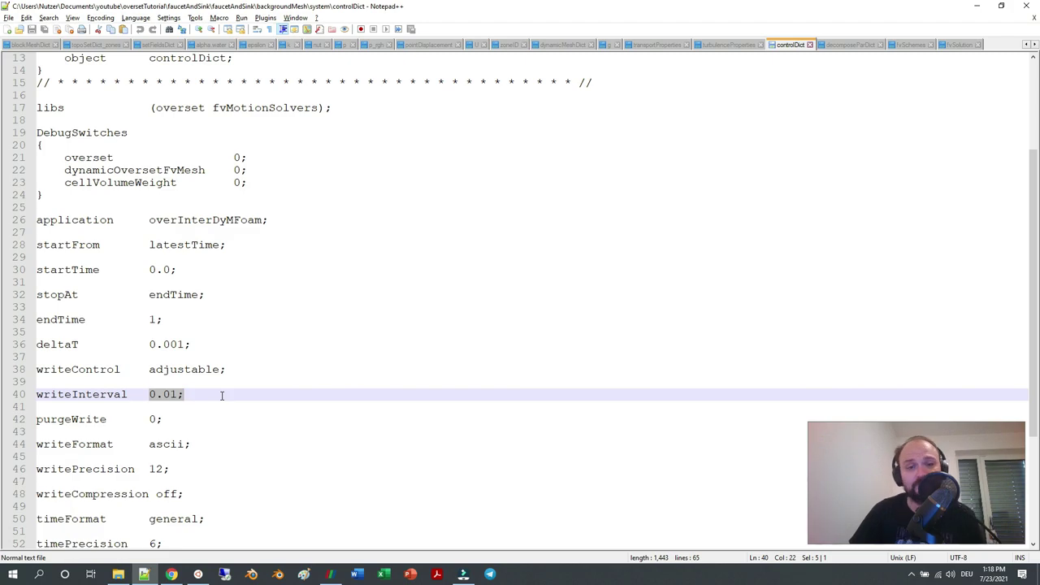
Examine the maxCo, maxAlphaCo and maxDeltaT limits and the solver name in the application entry of controlDict.
scroll(244, 390, down, 5)
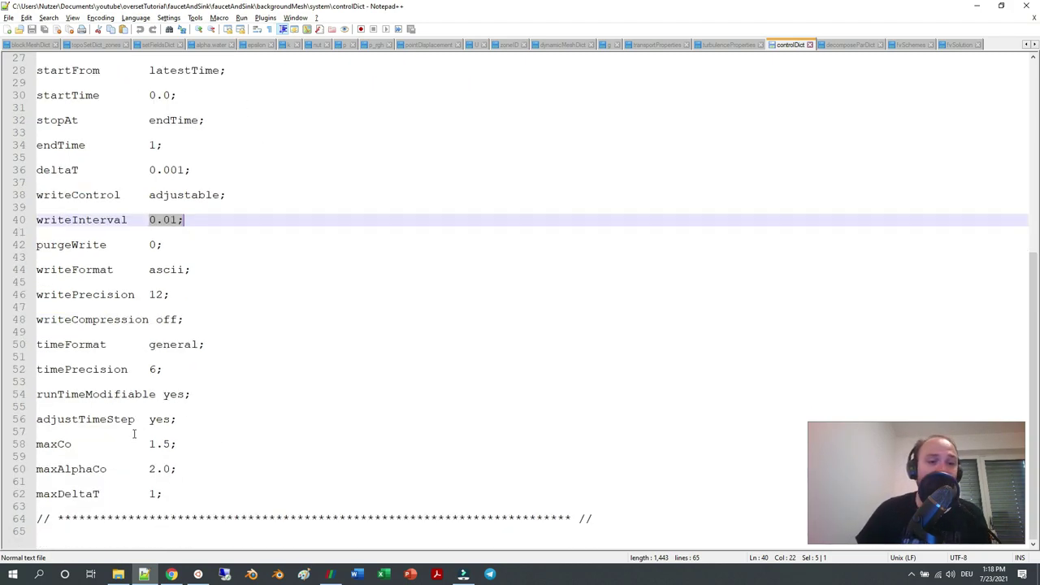
drag(138, 445, 205, 447)
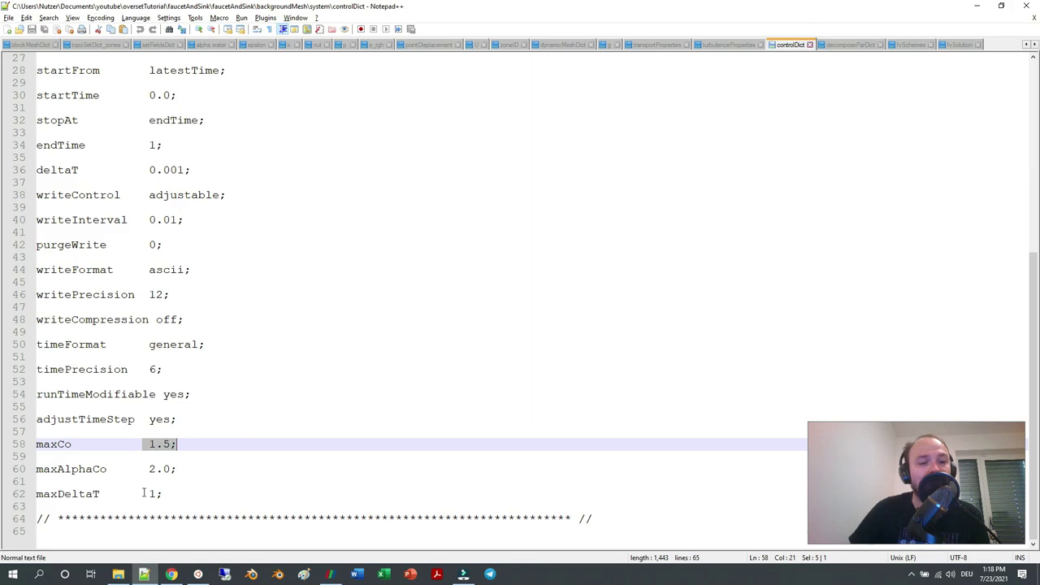
scroll(174, 307, up, 8)
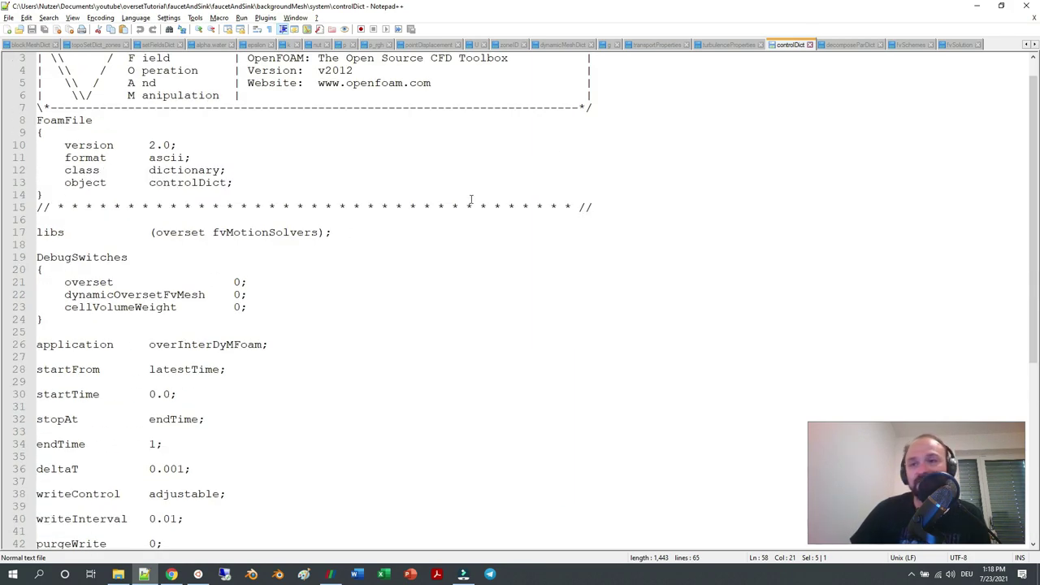
double_click(197, 342)
right_click(197, 344)
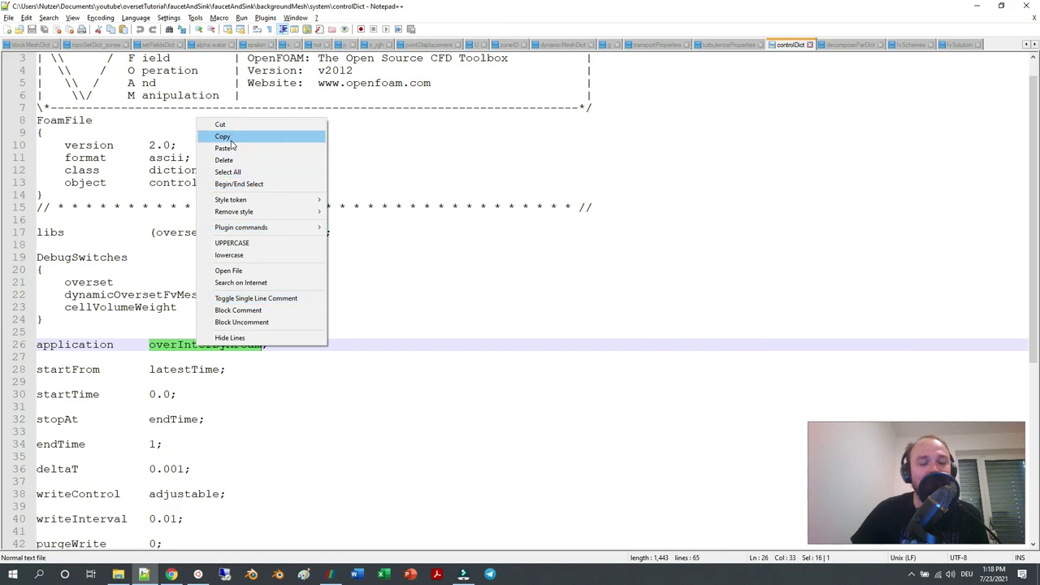
click(450, 337)
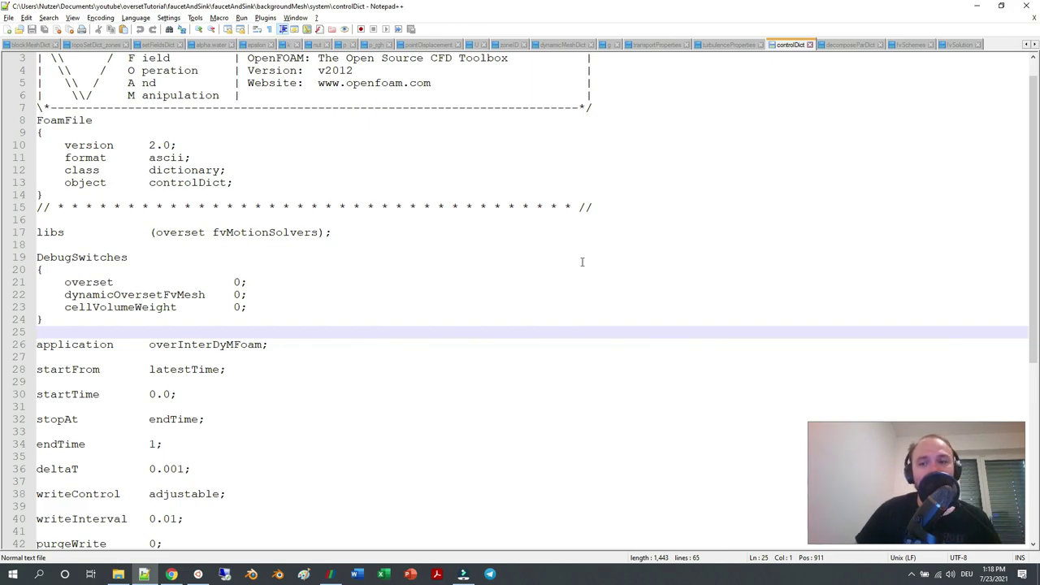
Switch to the Ubuntu terminal, close the boundary file in nano and run decomposePar on the backgroundMesh case.
click(199, 575)
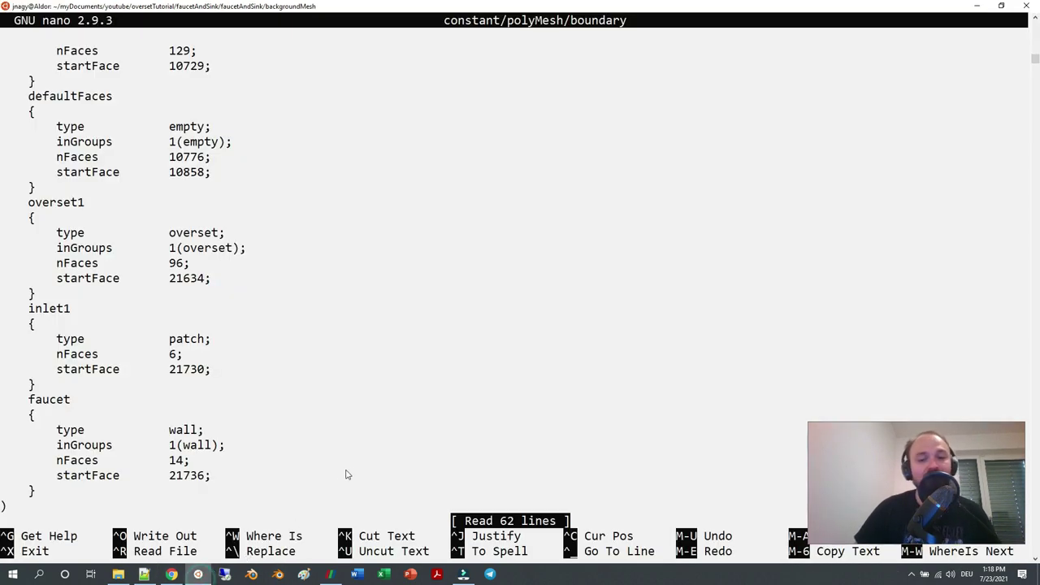
key(ctrl+x)
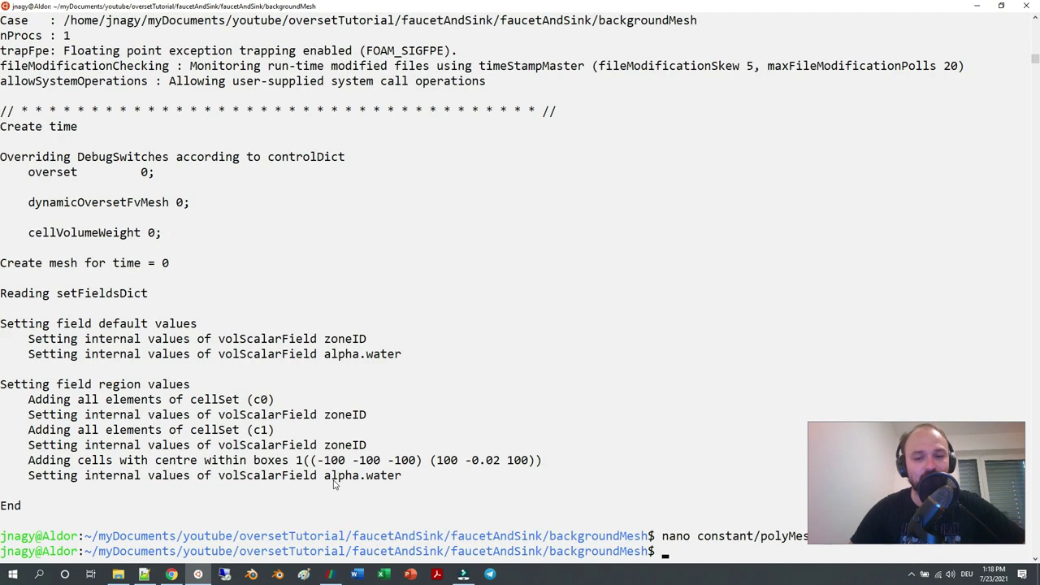
text(decomposePar)
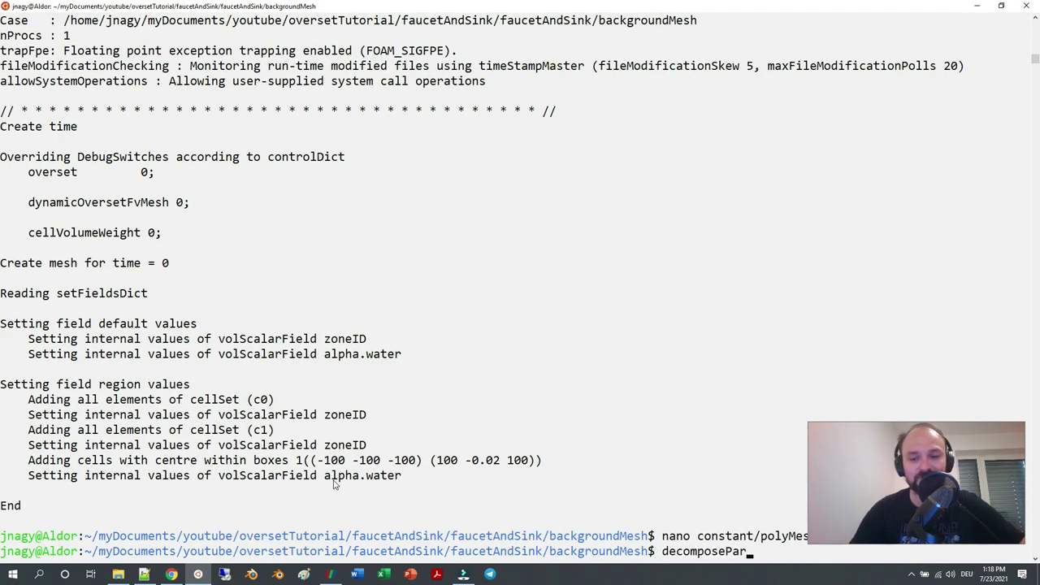
key(Return)
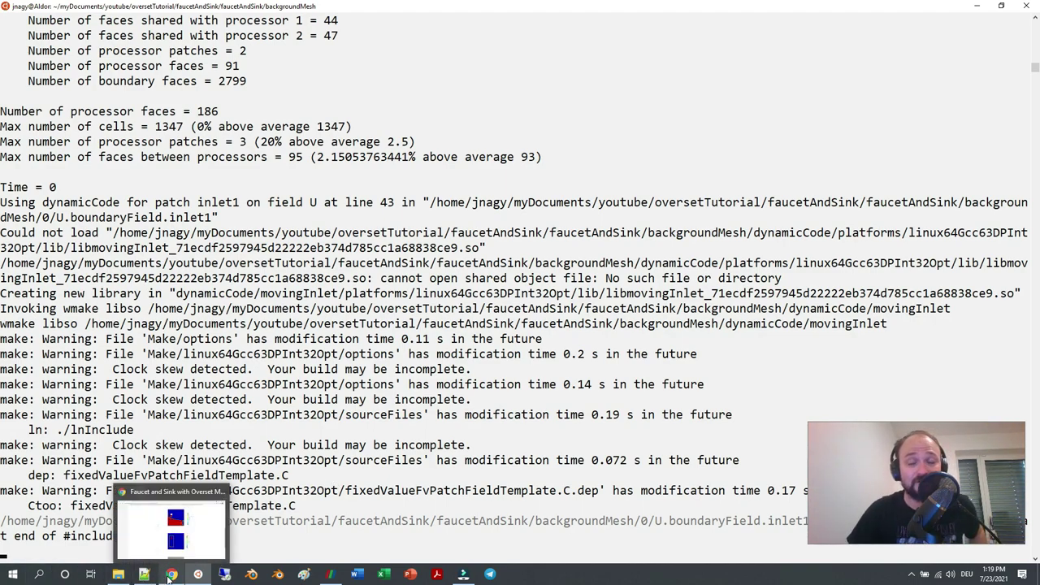
Switch to Chrome, search Google in a new tab for "install g++ ubuntu" and read the Ask Ubuntu answers on installing g++.
click(185, 546)
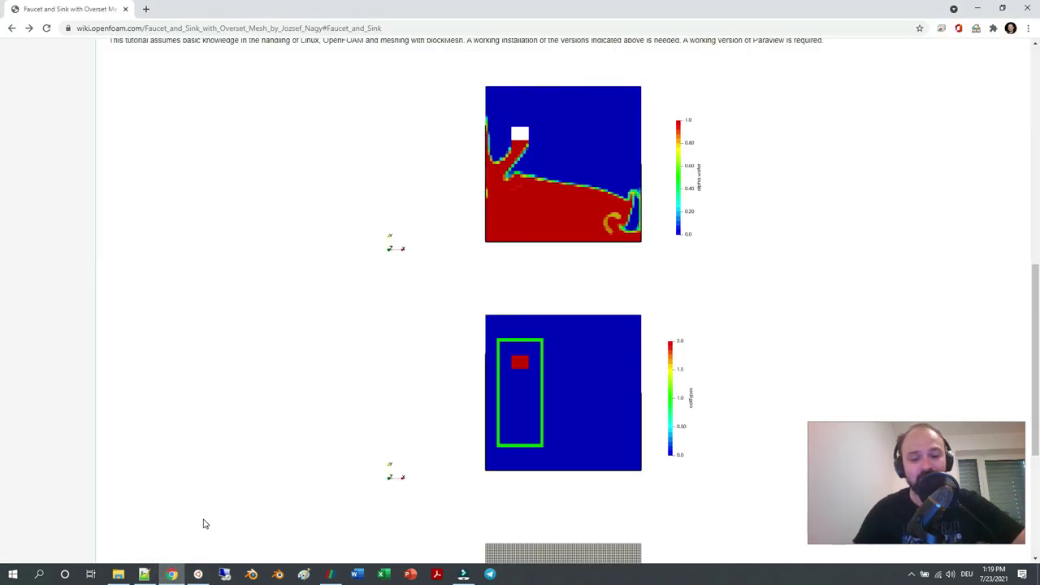
key(ctrl+t)
text(install )
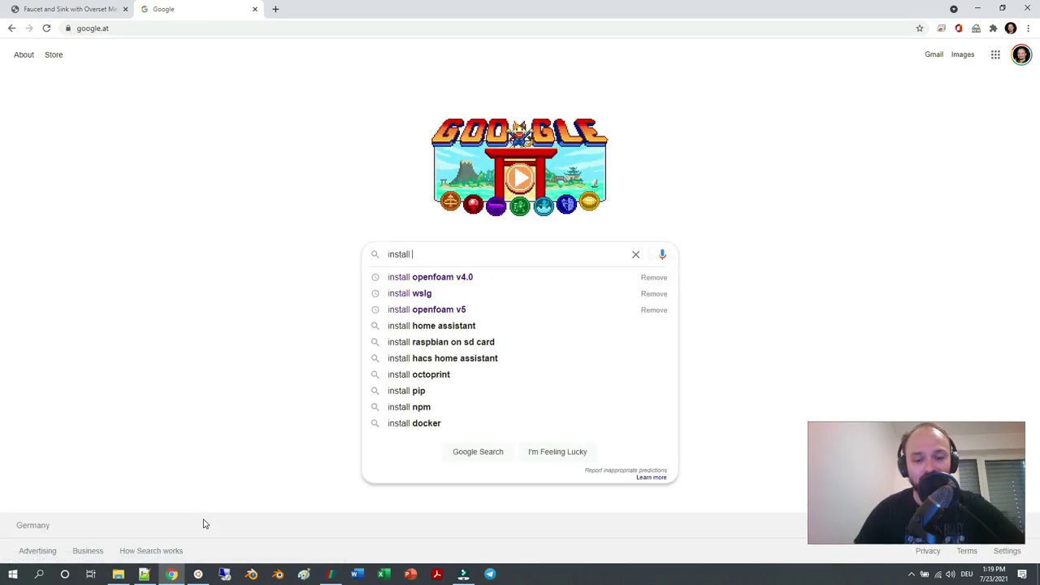
text(g++)
key(Down)
key(Return)
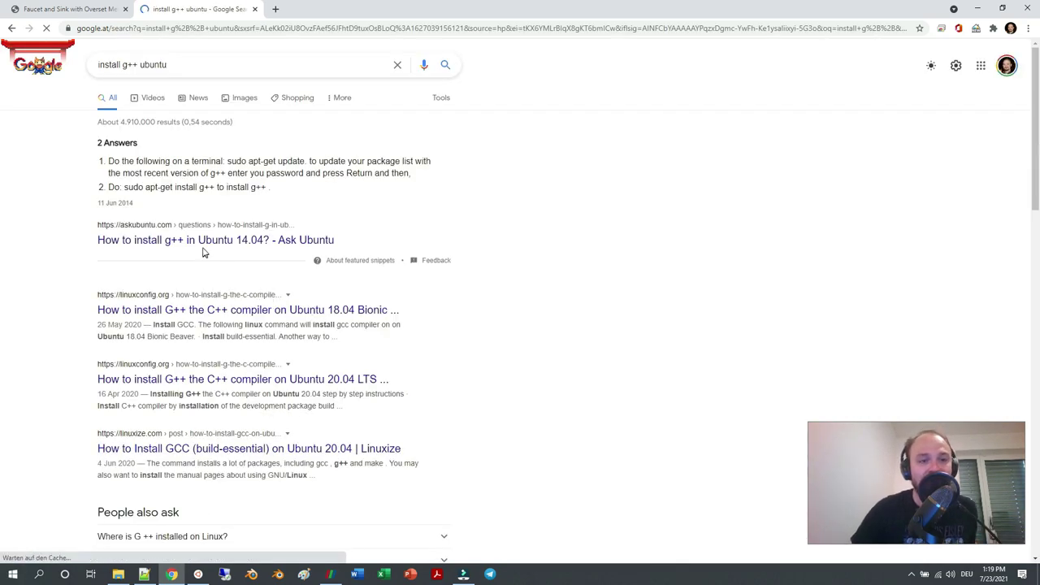
click(199, 242)
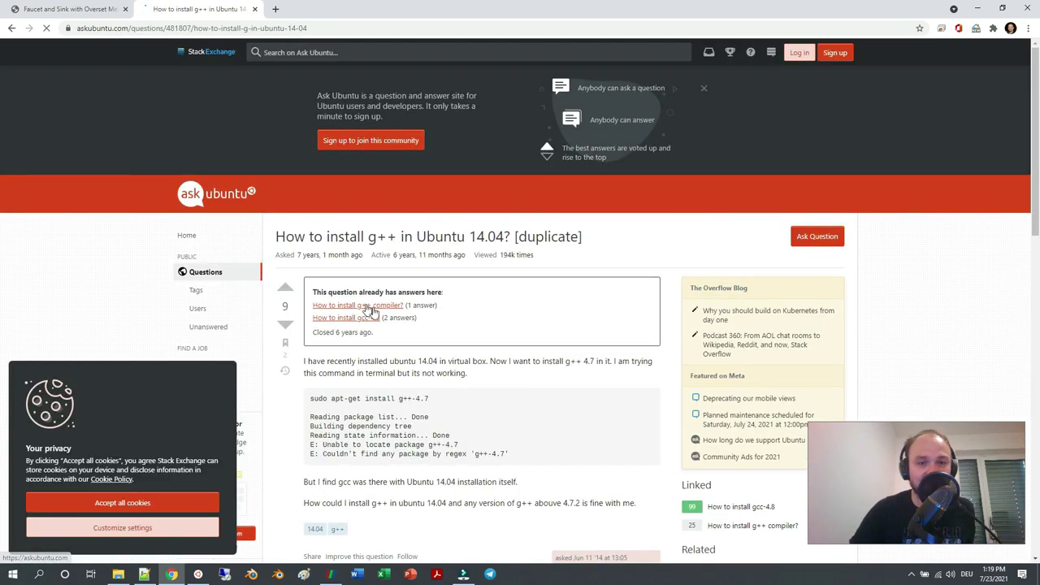
scroll(423, 340, down, 7)
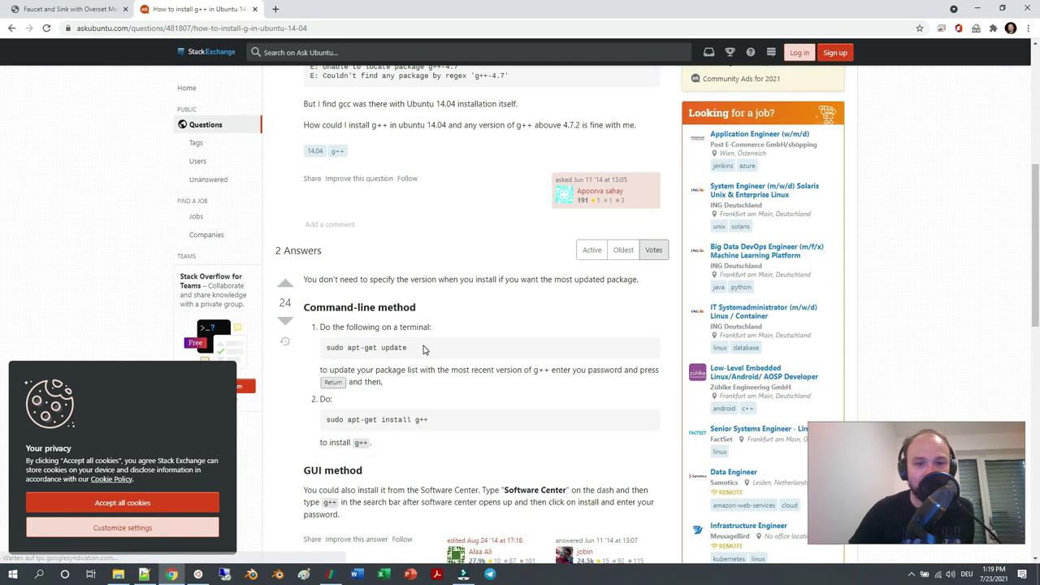
scroll(423, 345, down, 4)
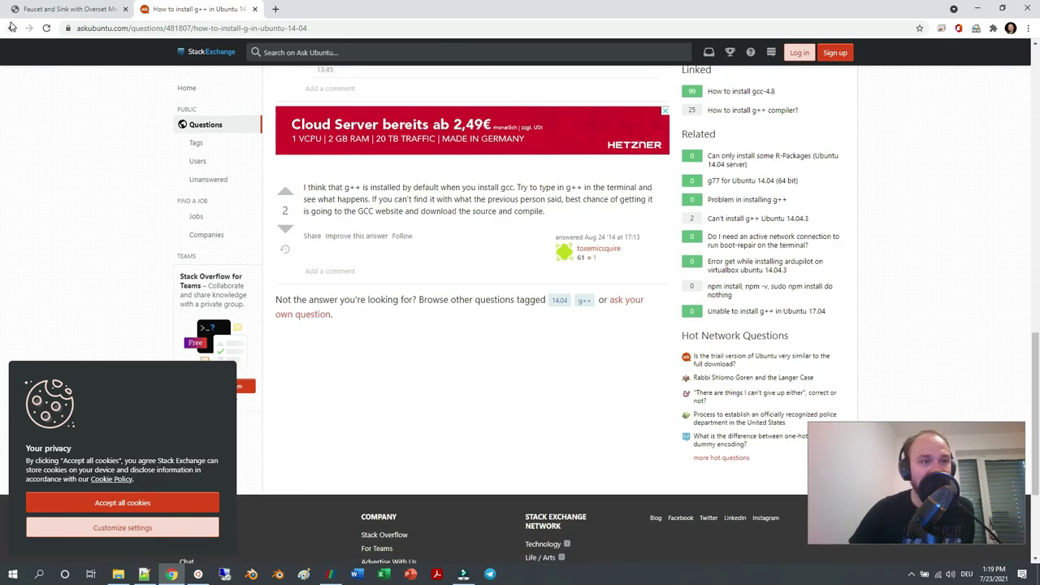
Search Google for "install build-essential" and examine the apt-get update and install commands in the Ask Ubuntu answer.
click(11, 28)
double_click(147, 64)
drag(123, 64, 208, 59)
text(buil)
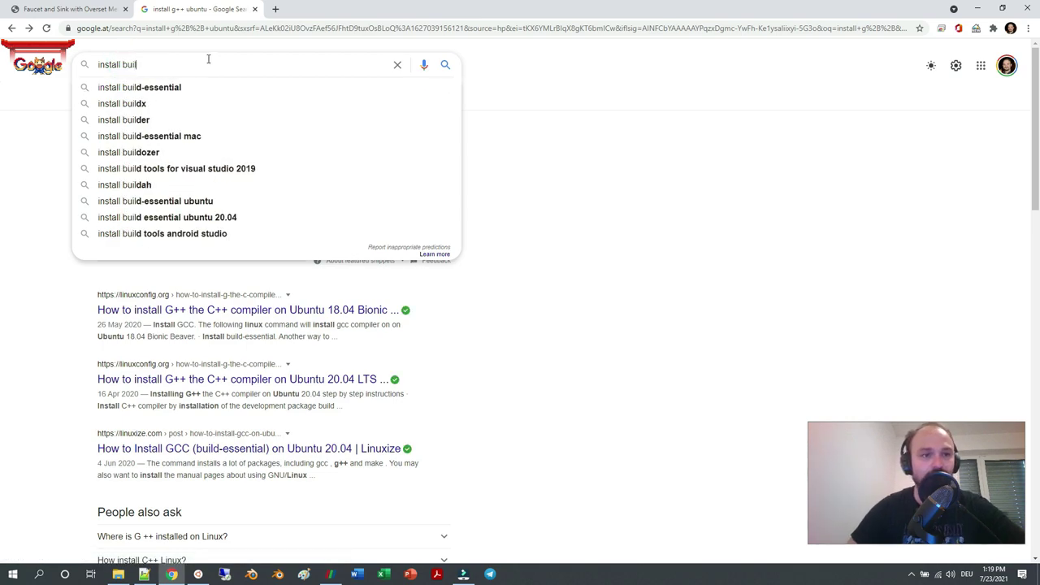
key(Down)
key(Return)
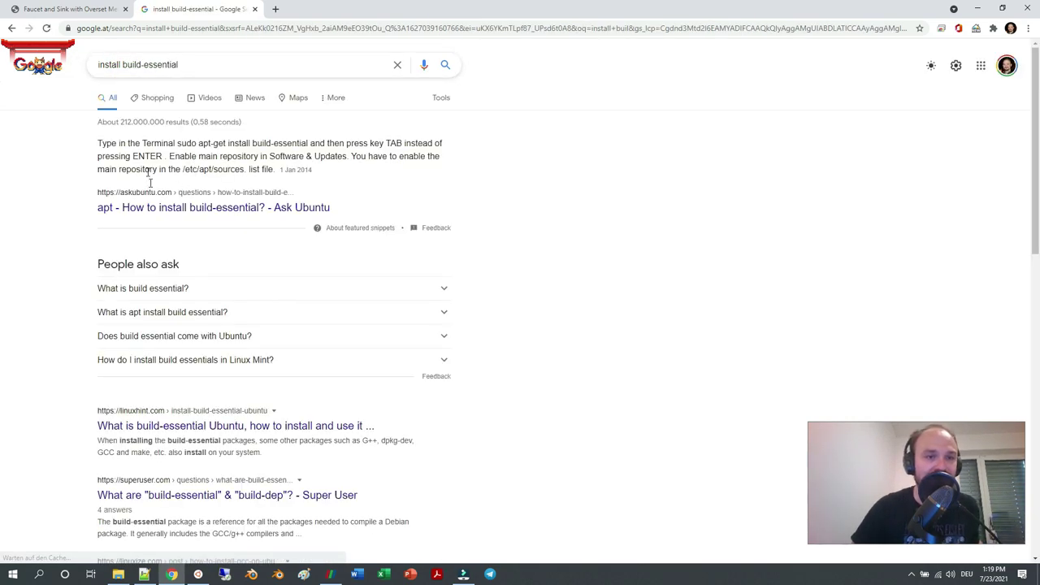
click(163, 208)
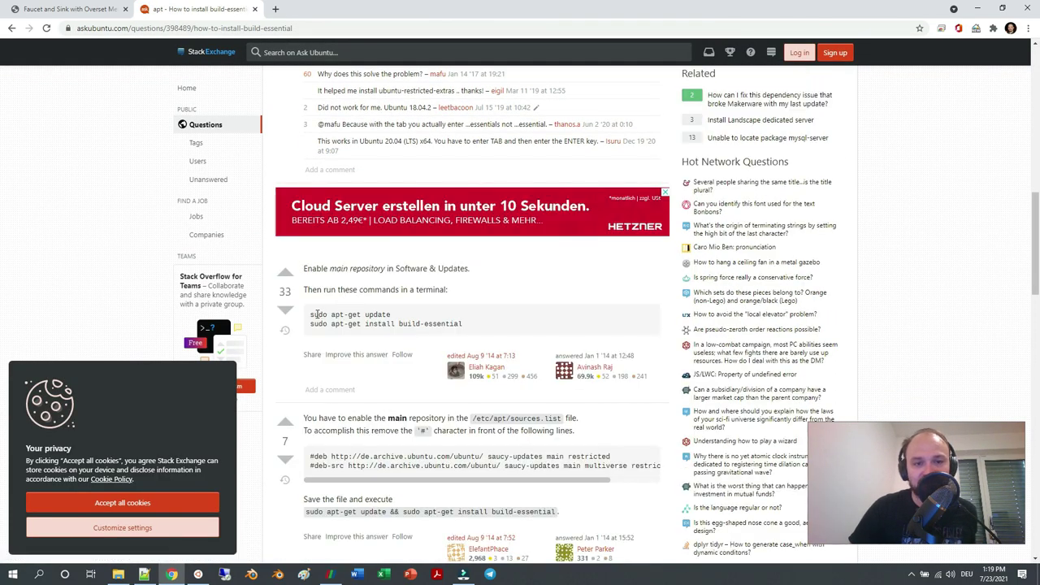
drag(313, 314, 391, 316)
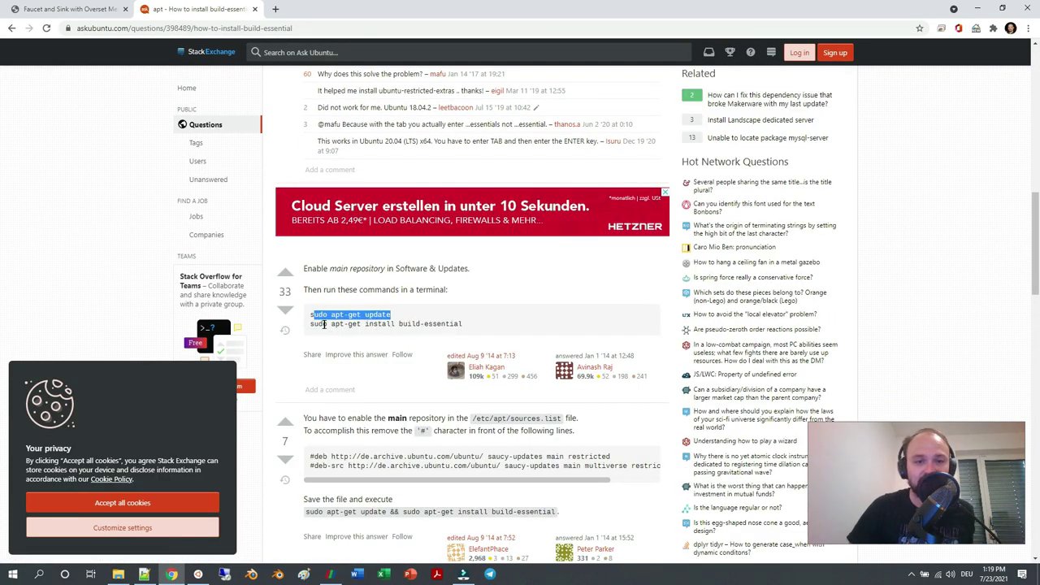
drag(319, 324, 463, 326)
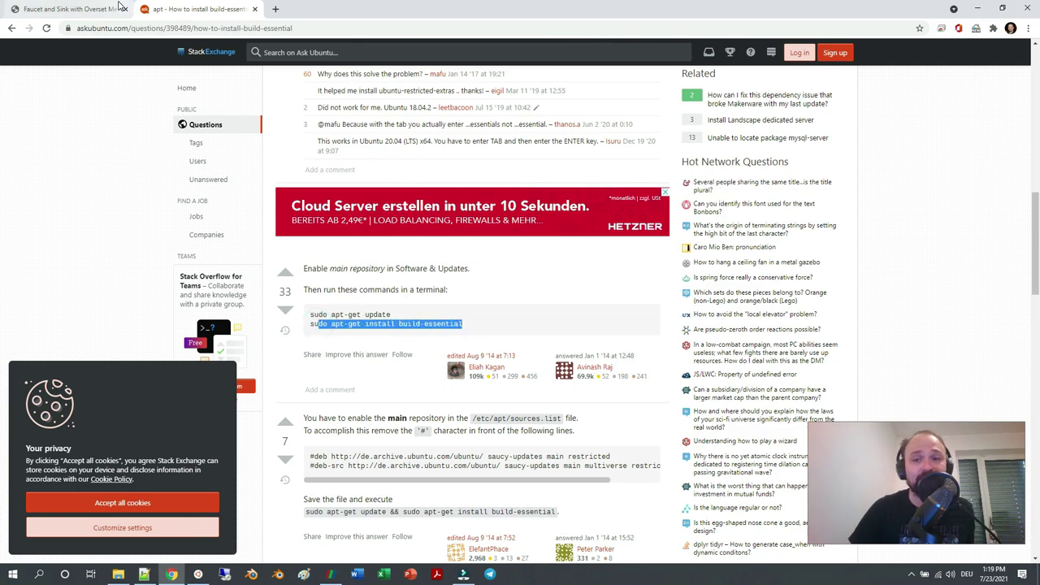
Compare the dynamicCode compilation output in the terminal with the inlet code in the U file in Notepad++, and return to the terminal.
click(117, 9)
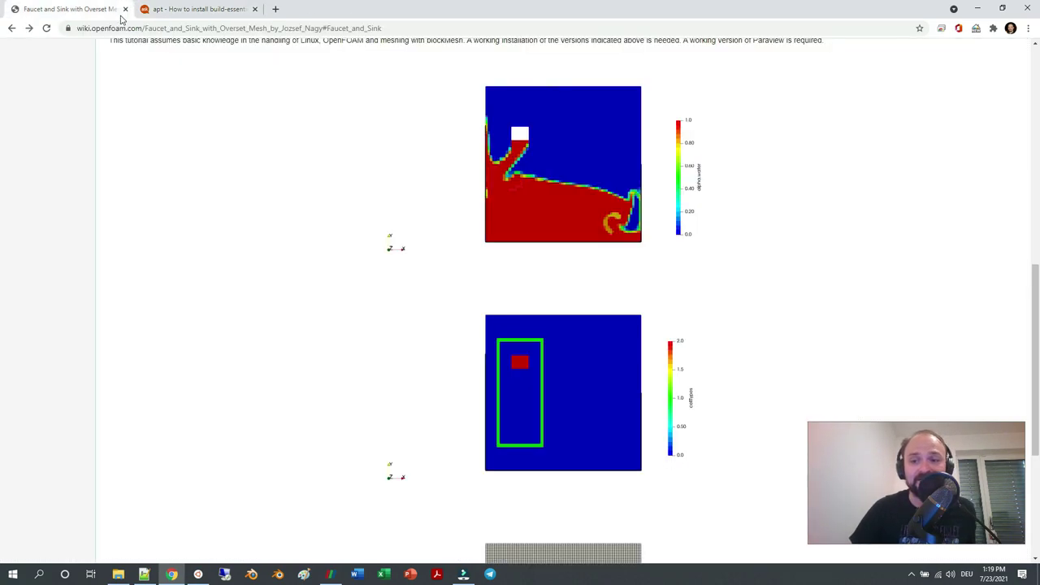
click(198, 574)
scroll(293, 251, up, 15)
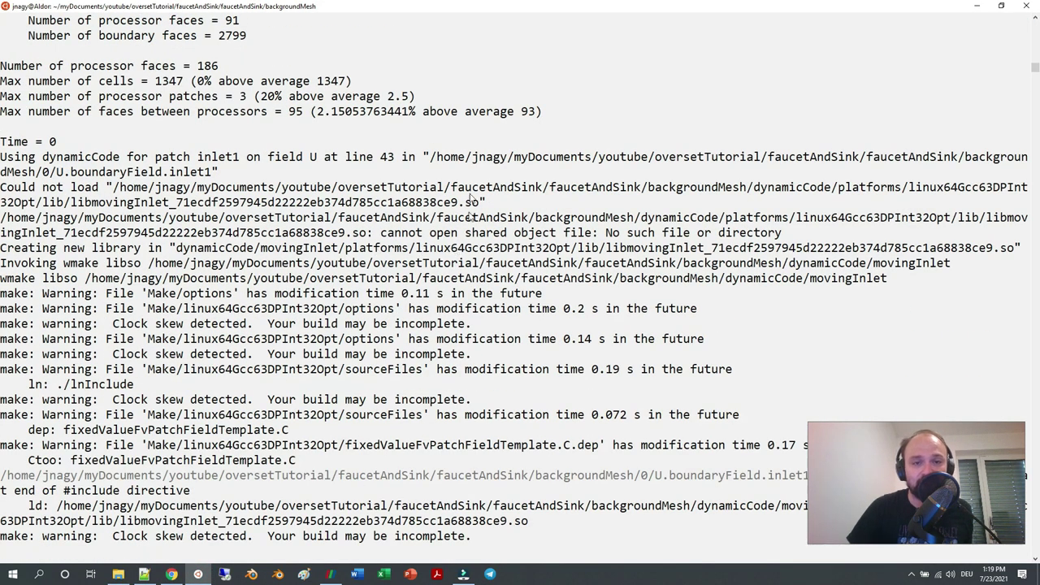
click(144, 575)
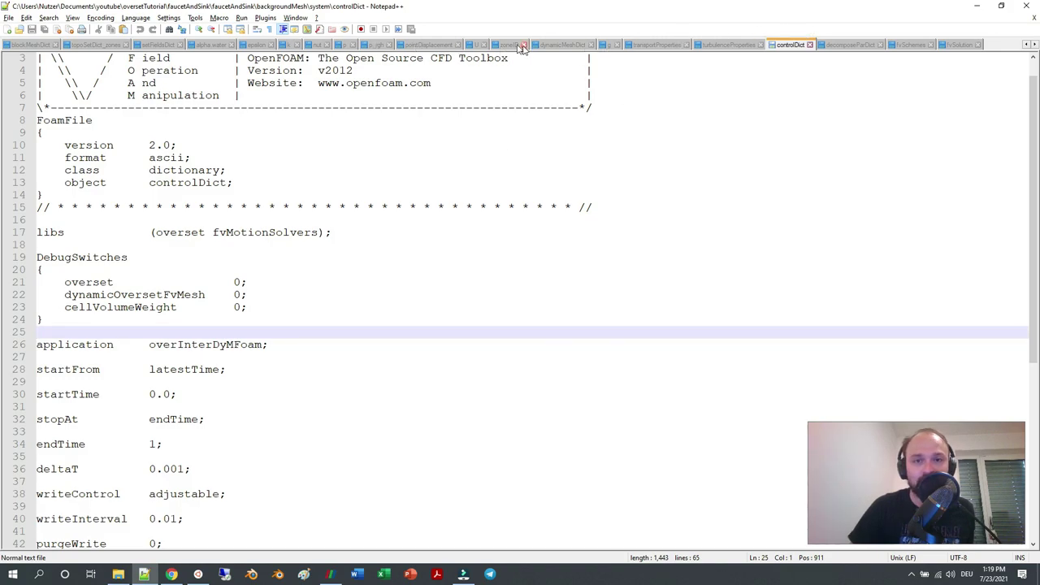
click(475, 45)
scroll(195, 223, up, 5)
double_click(100, 162)
scroll(172, 366, down, 8)
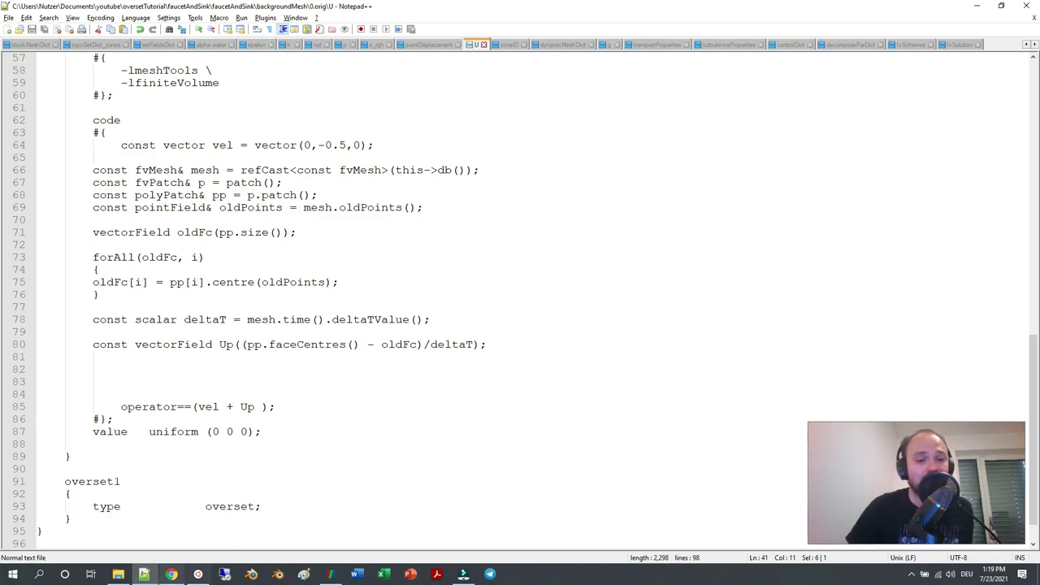
click(198, 575)
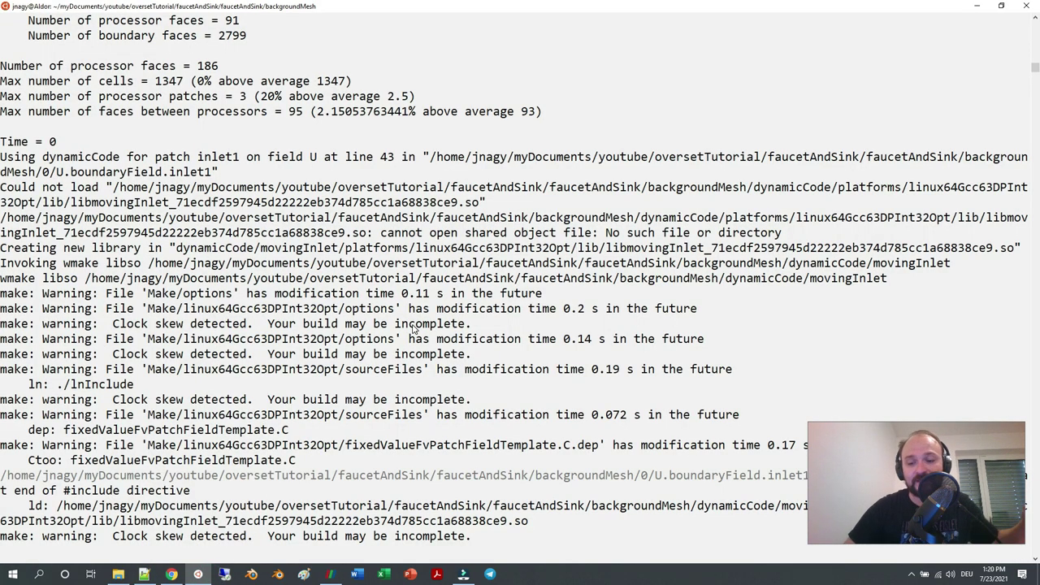
key(Return)
text(setFields)
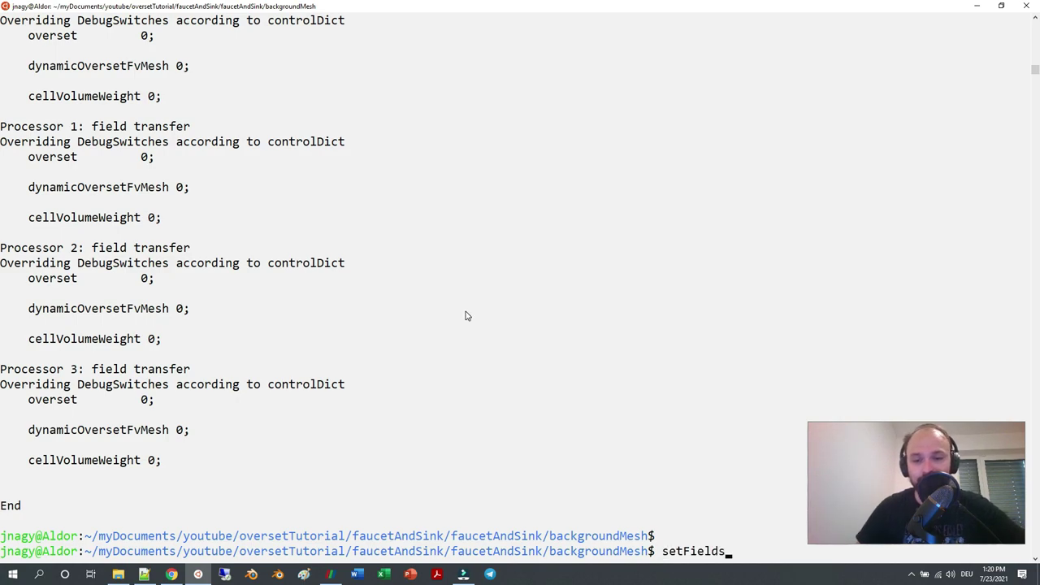
key(ctrl+c)
text(int)
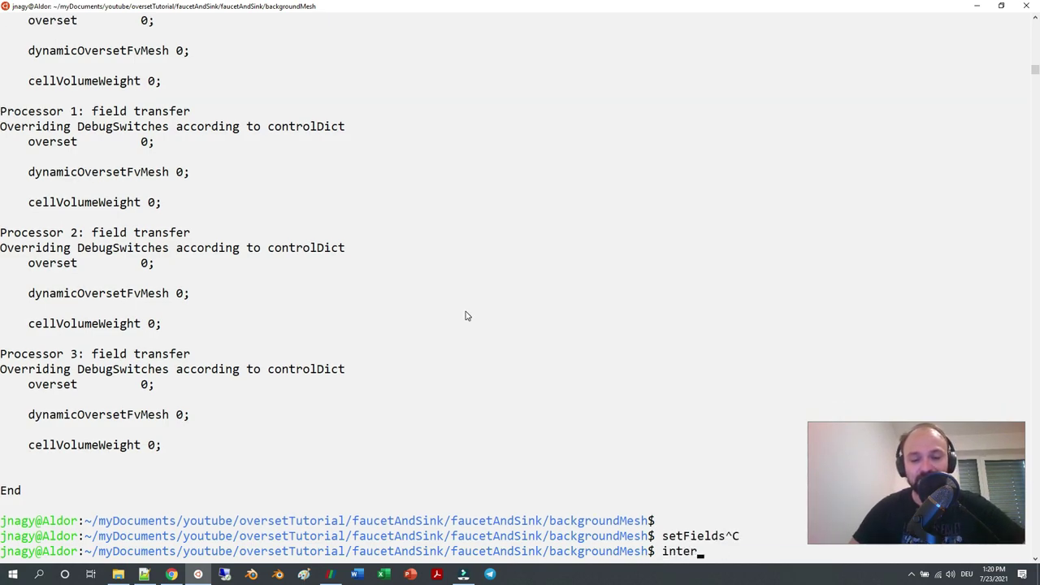
text(er)
key(ctrl+c)
Start the solver in parallel in the background with "mpirun -np 4 overInterDyMFoam -parallel > log.oIDF &".
text(over)
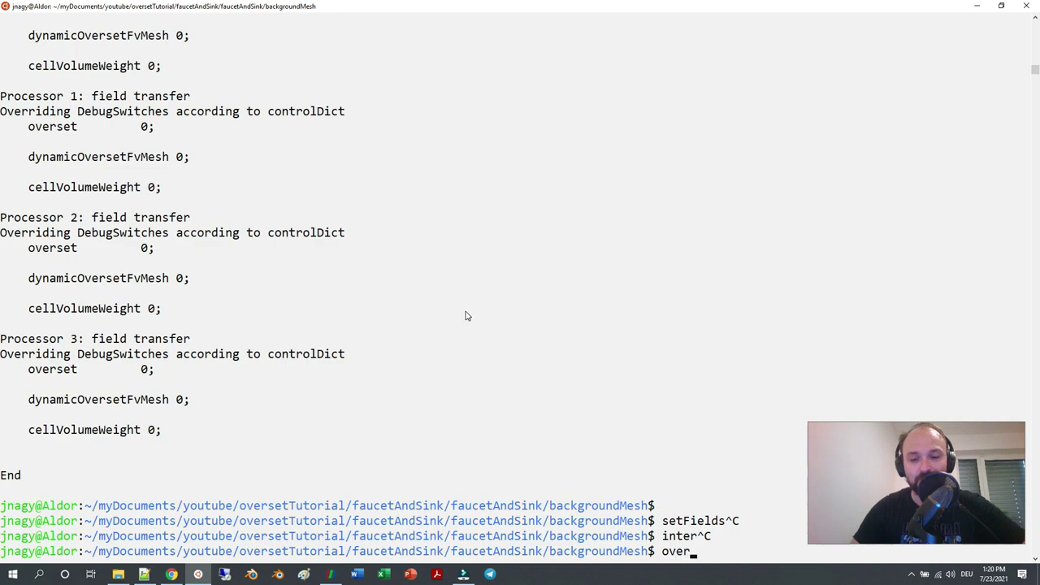
text(I)
key(Tab)
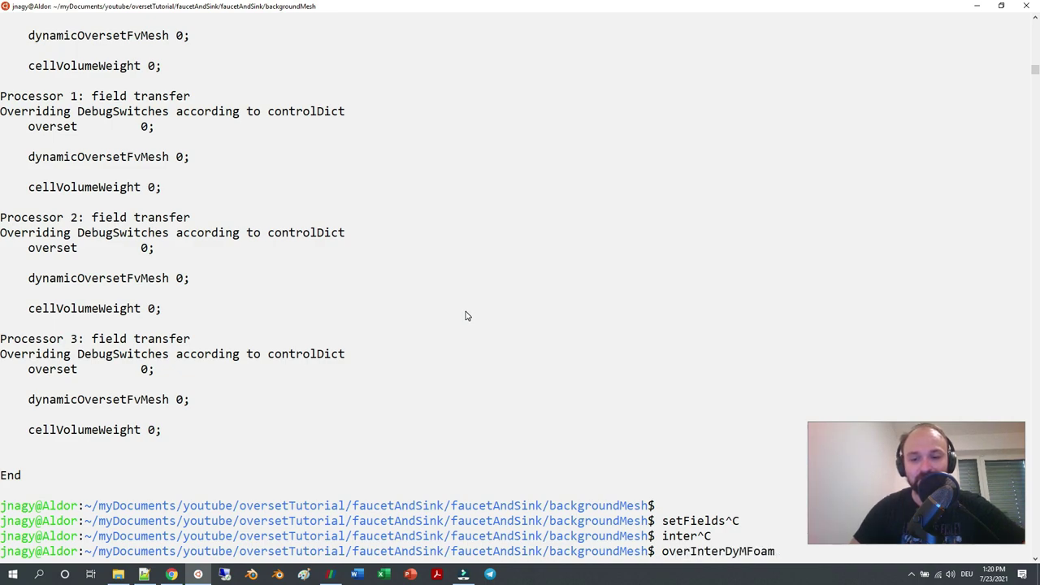
text(-parallel > log)
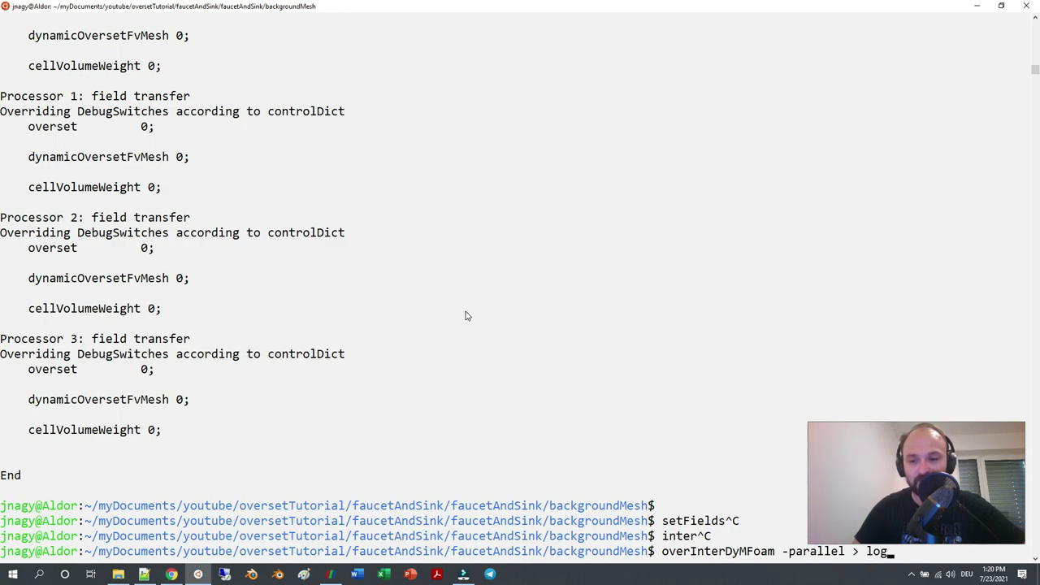
text(.)
text(oI)
text(DF &)
text(mpirun -)
text(np 4 overInte)
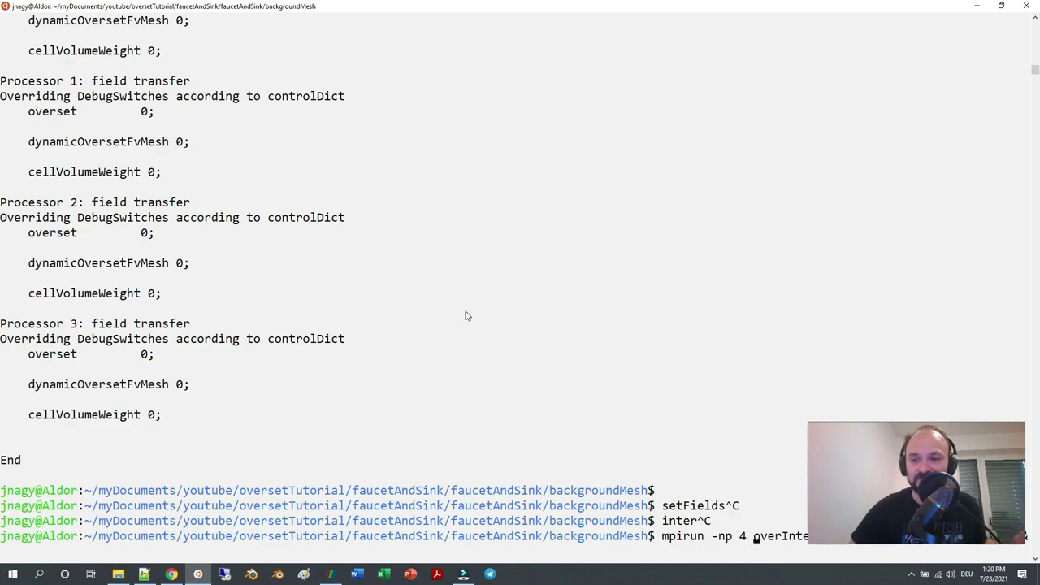
drag(829, 460, 832, 439)
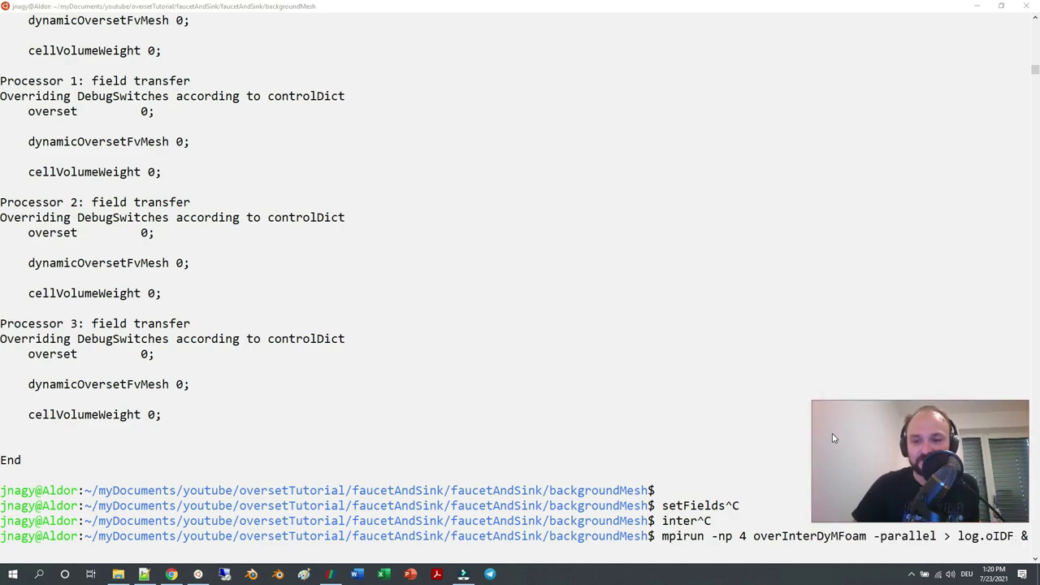
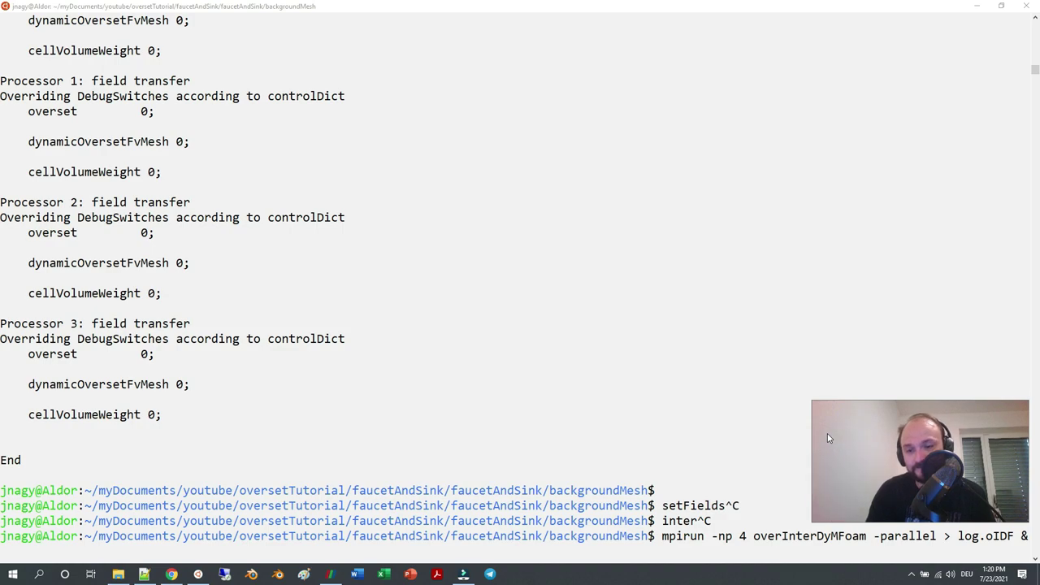
click(743, 435)
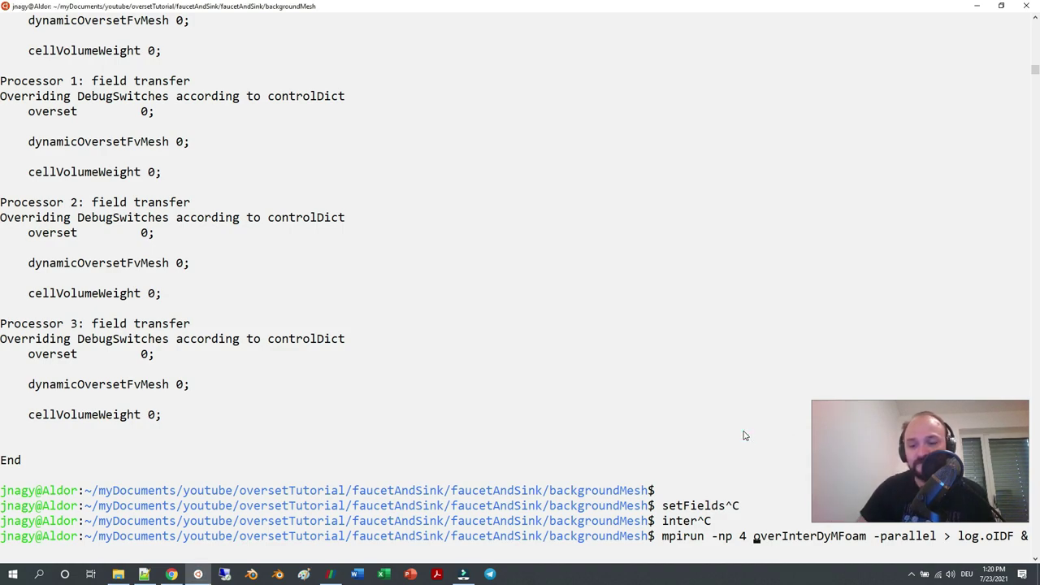
key(Return)
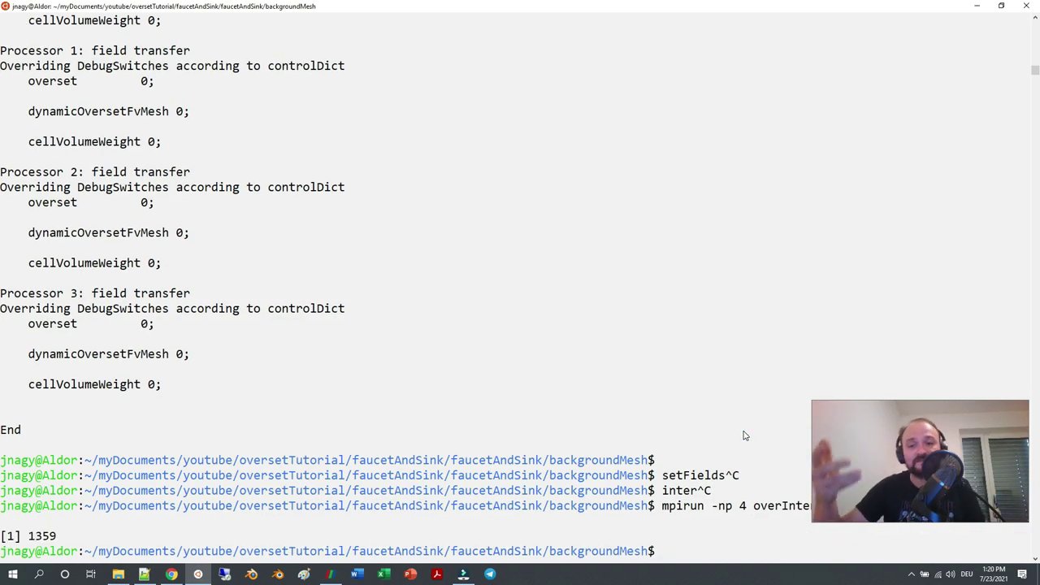
Print the last 250 lines of the solver log log.oIDF.
text(tail -n 250 log.oIDF)
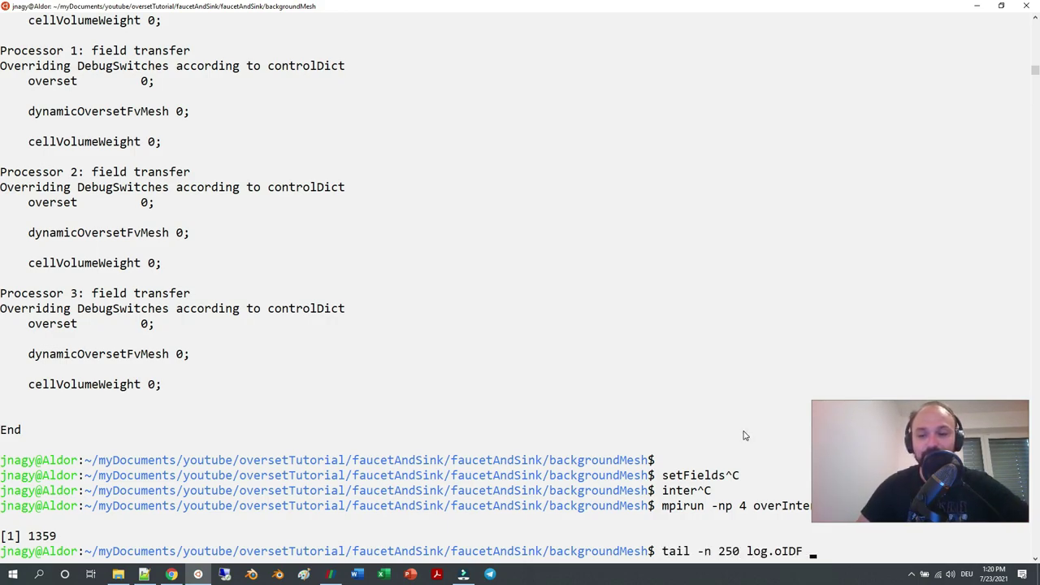
key(Return)
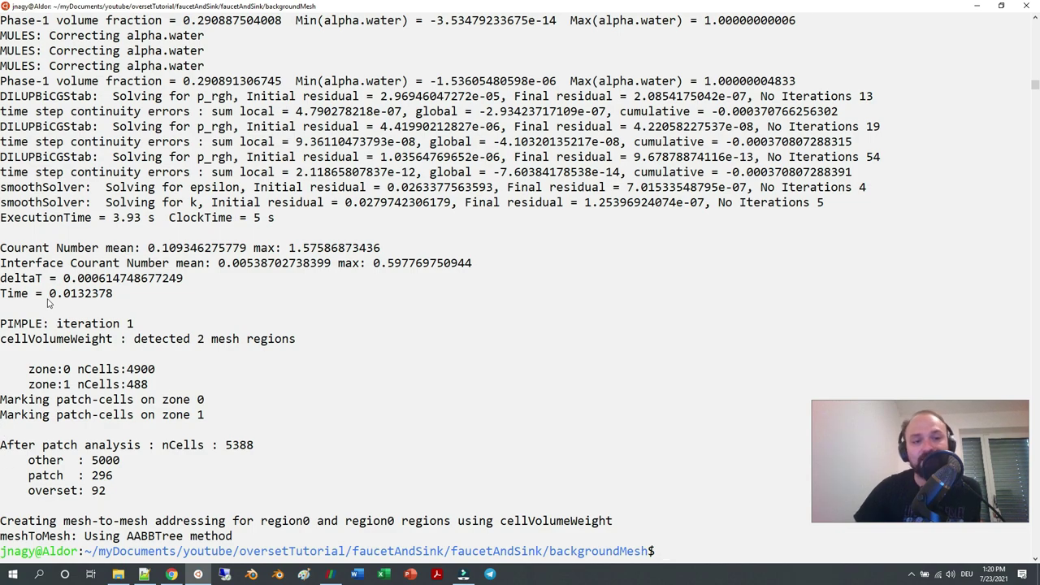
Check the writeInterval in controlDict in Notepad++, and look at the written time folders in processor0 in File Explorer.
click(144, 574)
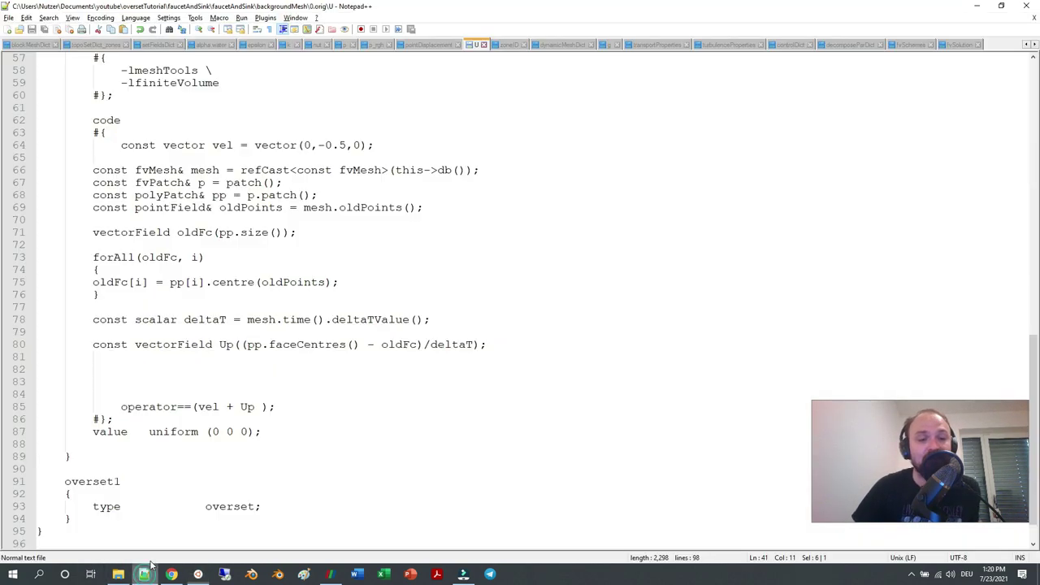
click(792, 45)
drag(151, 521, 183, 521)
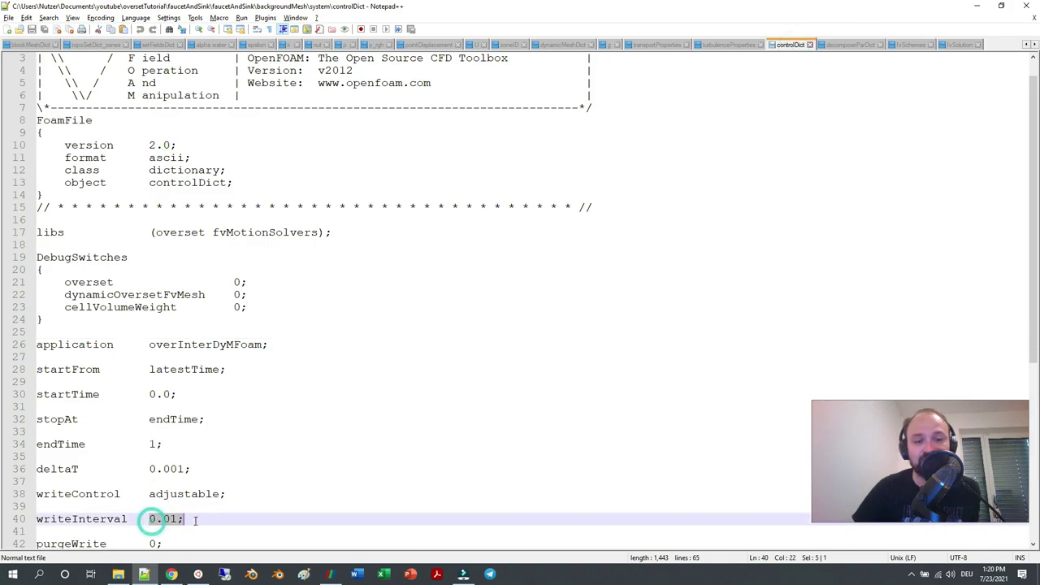
click(118, 574)
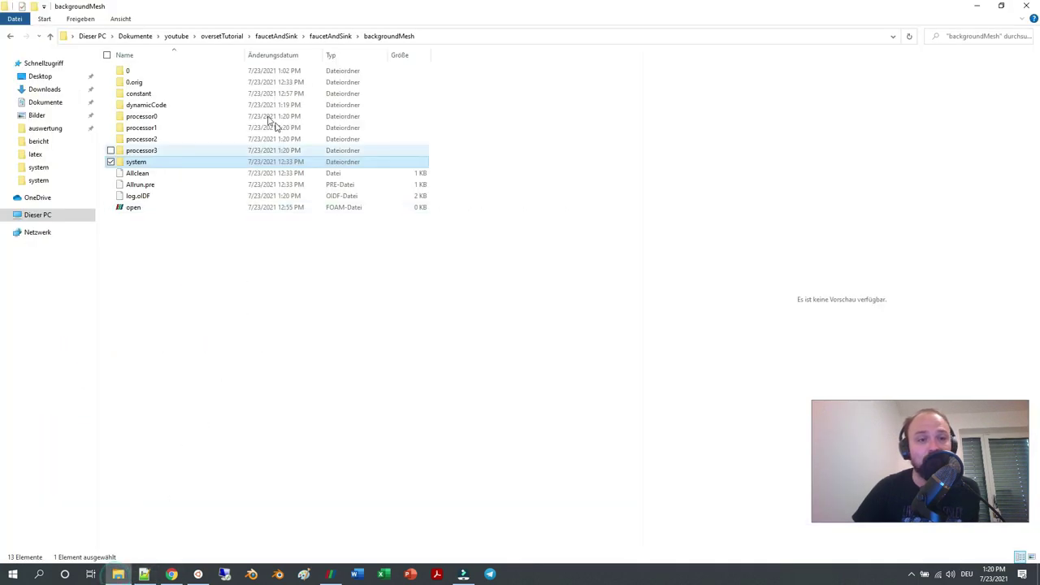
double_click(164, 115)
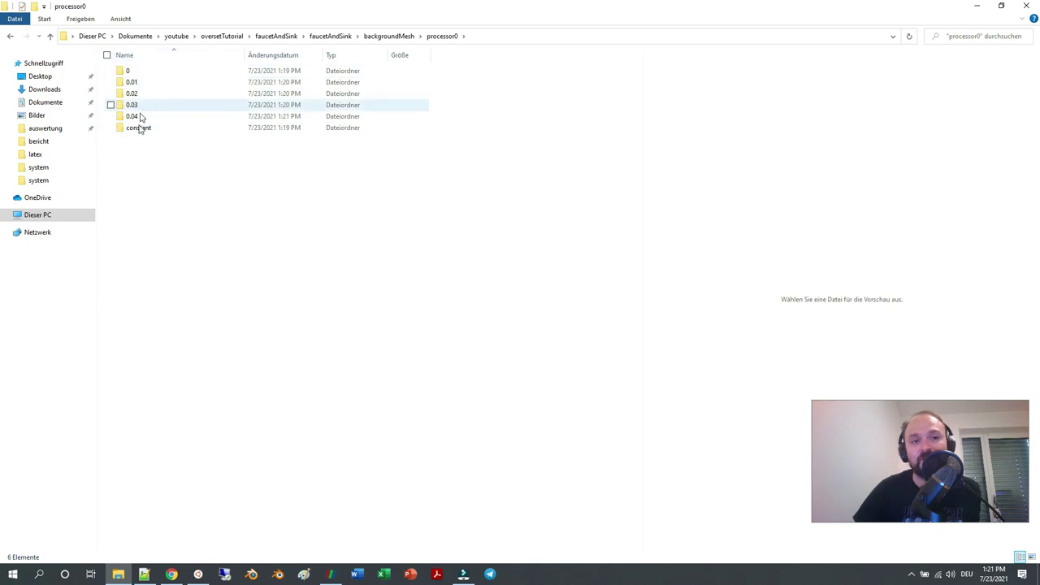
Switch to ParaView, align the view along the Z axis, refresh open.foam and load it as Decomposed Case.
click(330, 574)
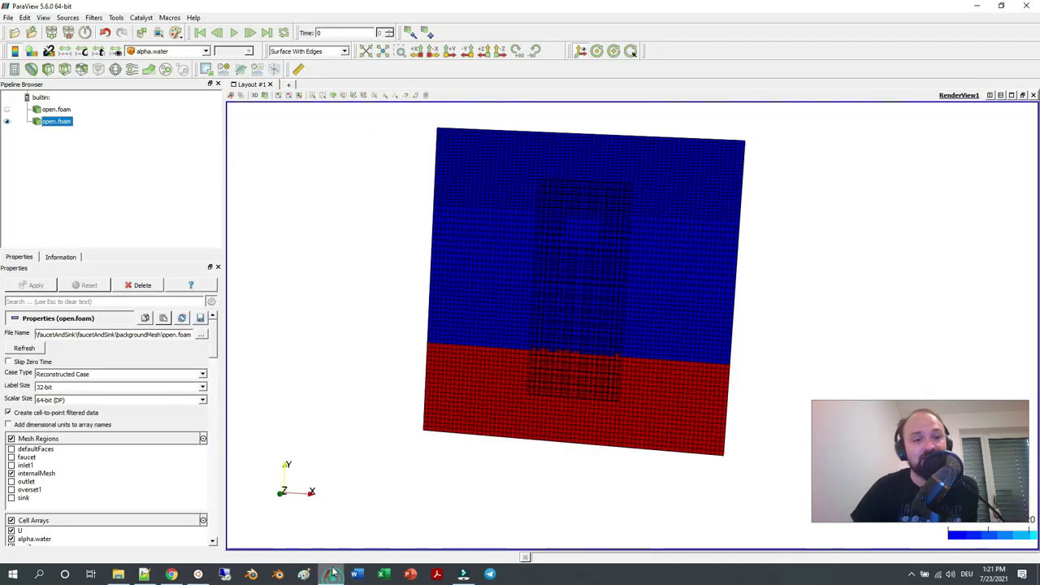
click(500, 52)
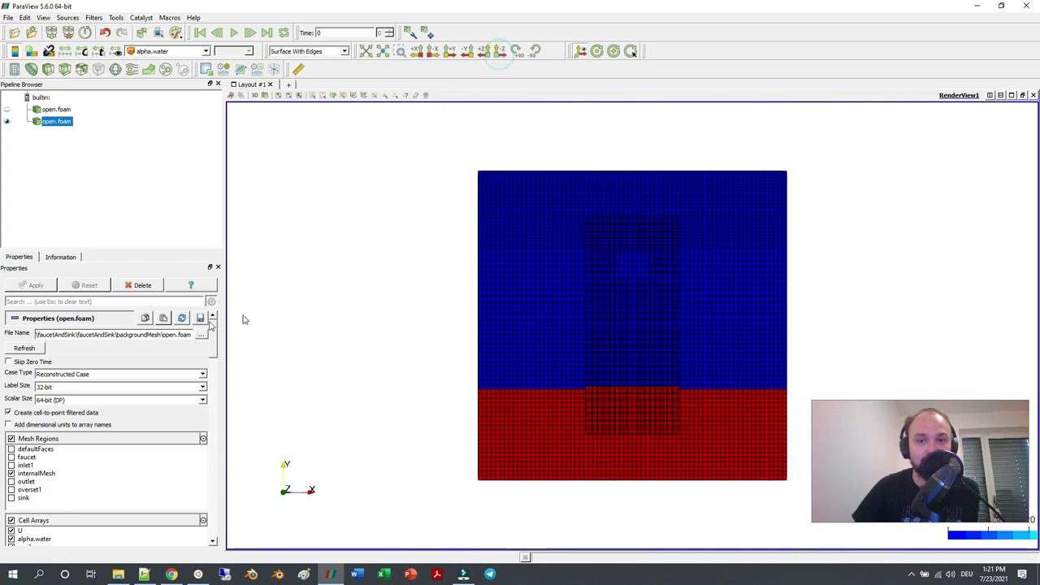
click(25, 349)
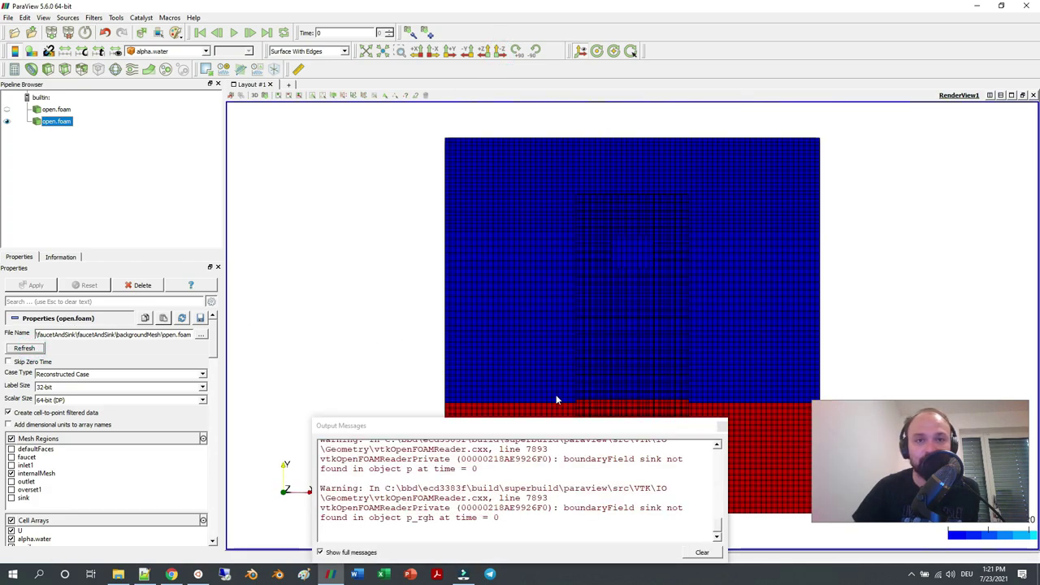
click(721, 425)
click(146, 374)
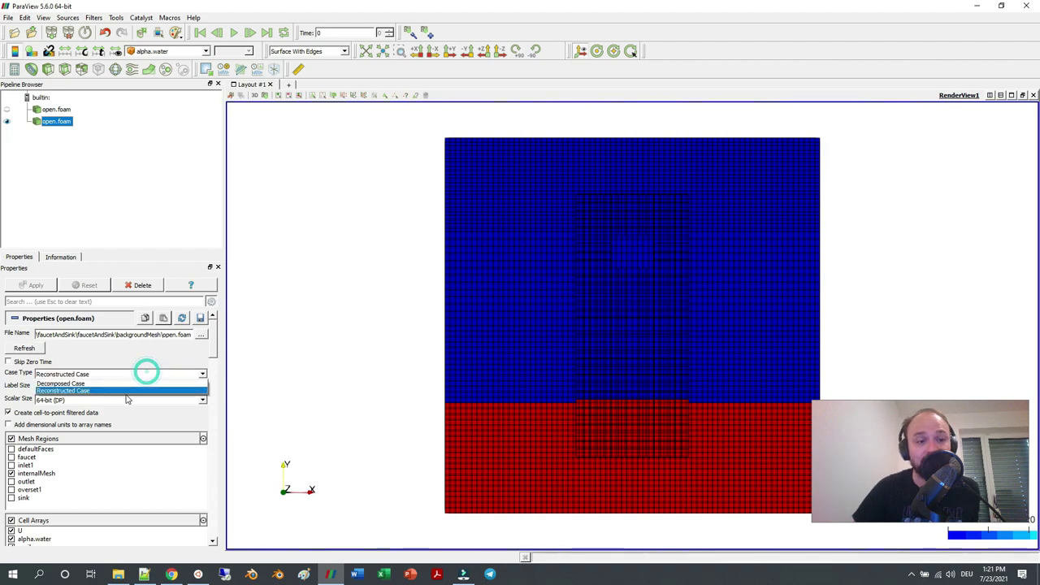
click(118, 384)
click(40, 286)
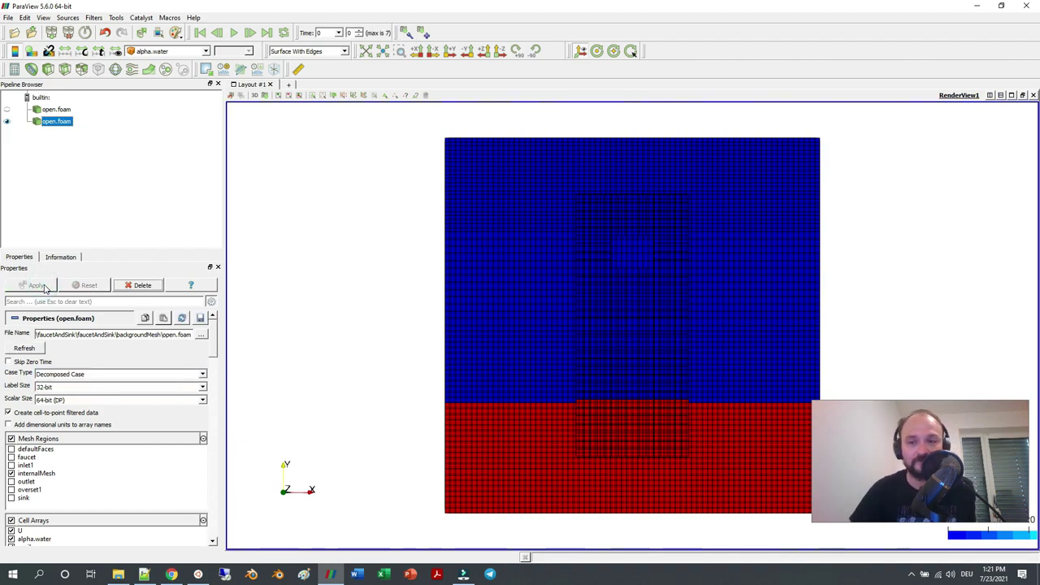
Advance the results to time 0.04 and examine the alpha.water jet leaving the faucet.
click(251, 33)
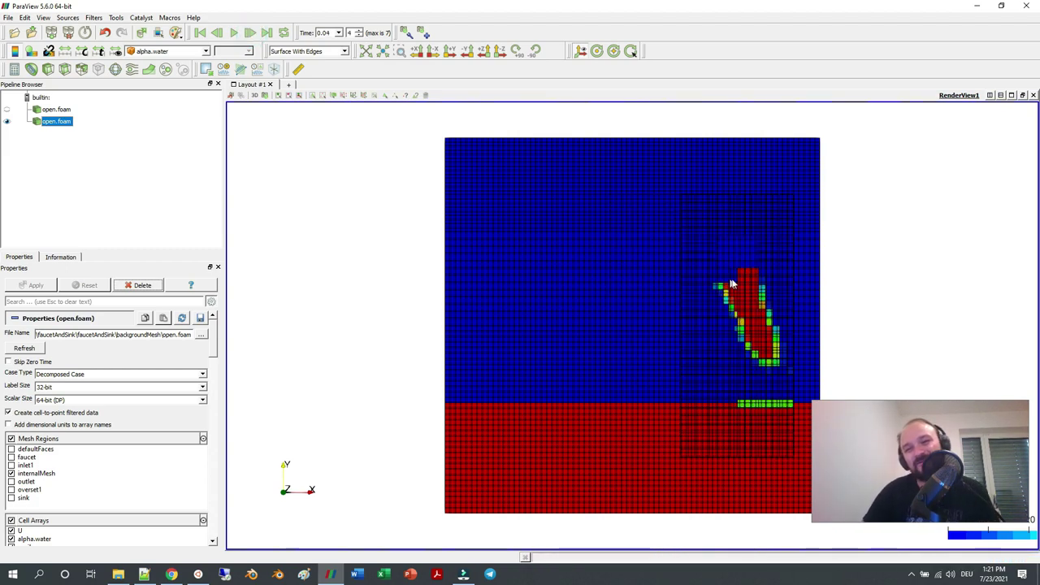
scroll(727, 282, up, 10)
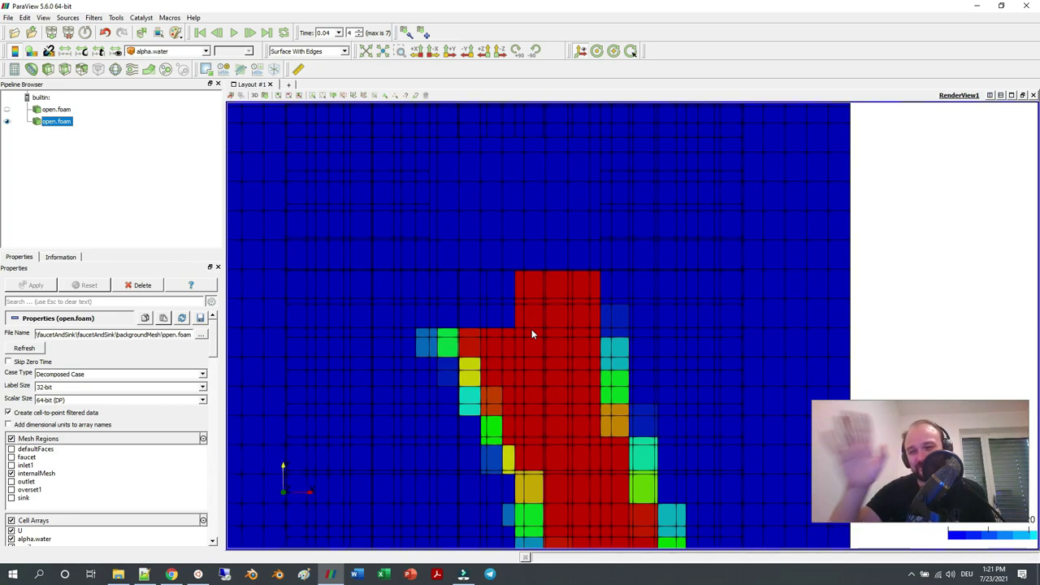
scroll(423, 260, down, 5)
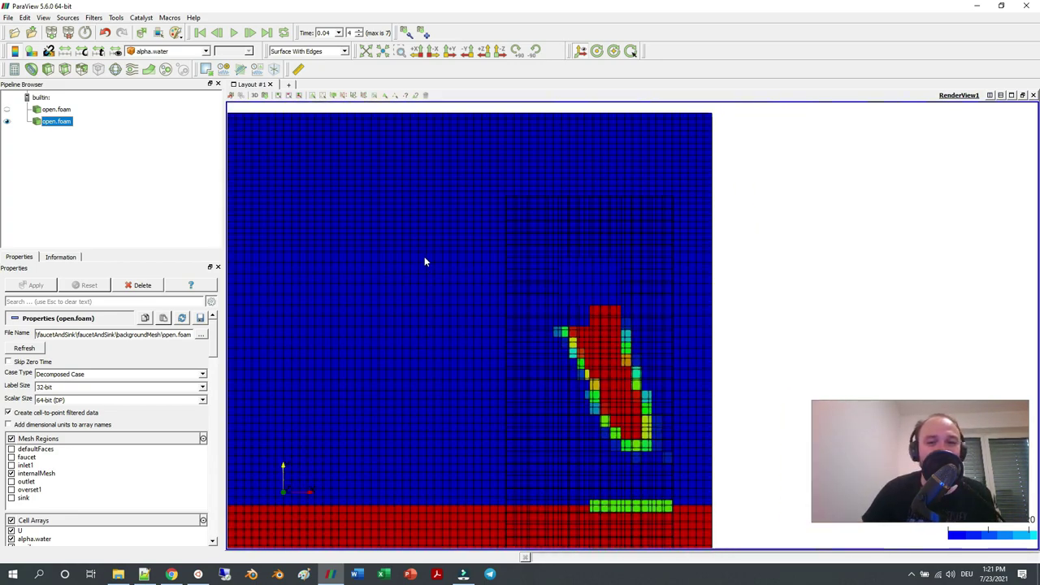
Display the mesh as a plain Surface and color it by cellTypes.
click(315, 51)
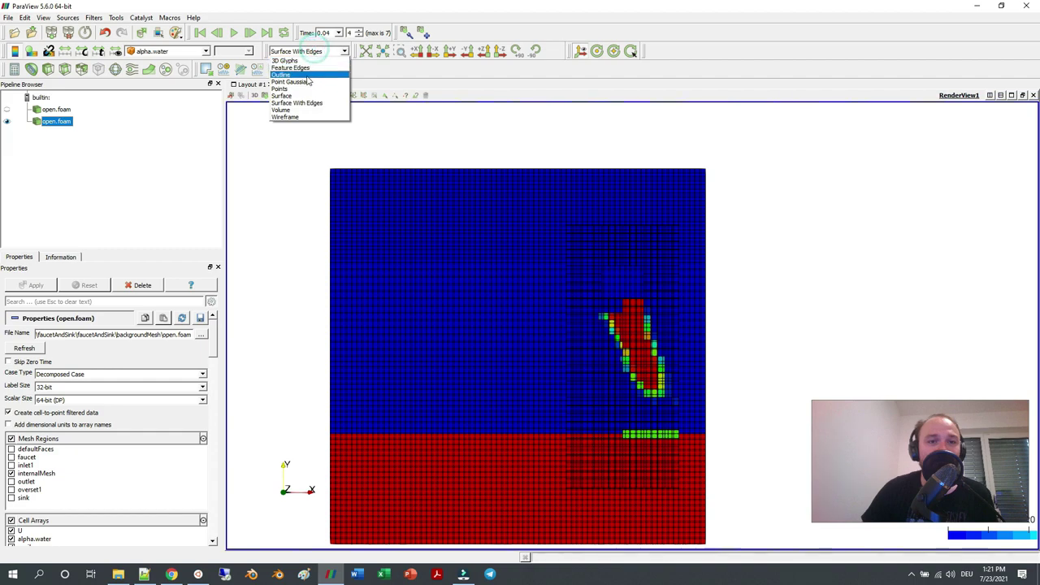
click(301, 95)
click(175, 51)
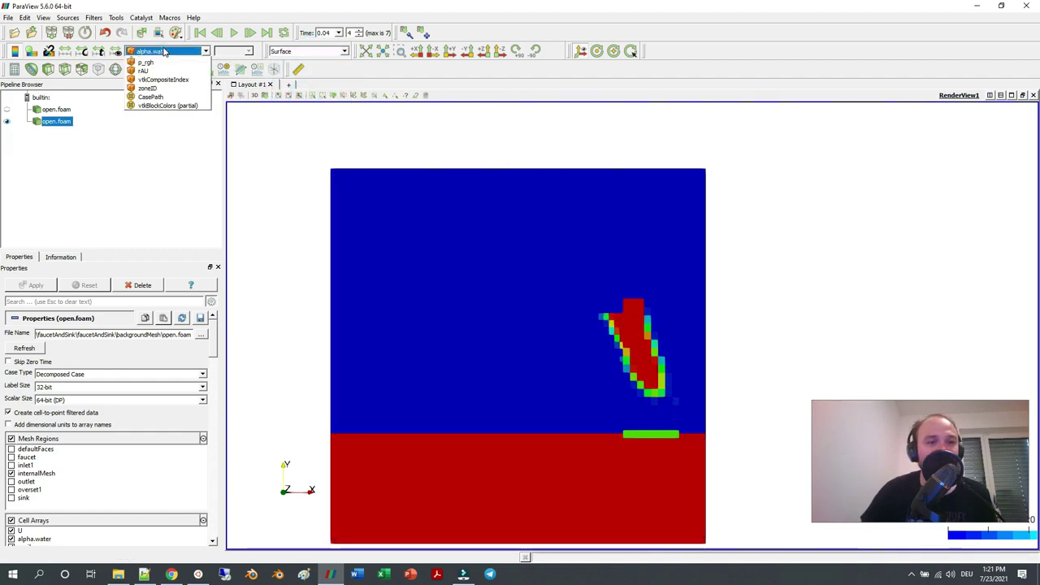
click(177, 191)
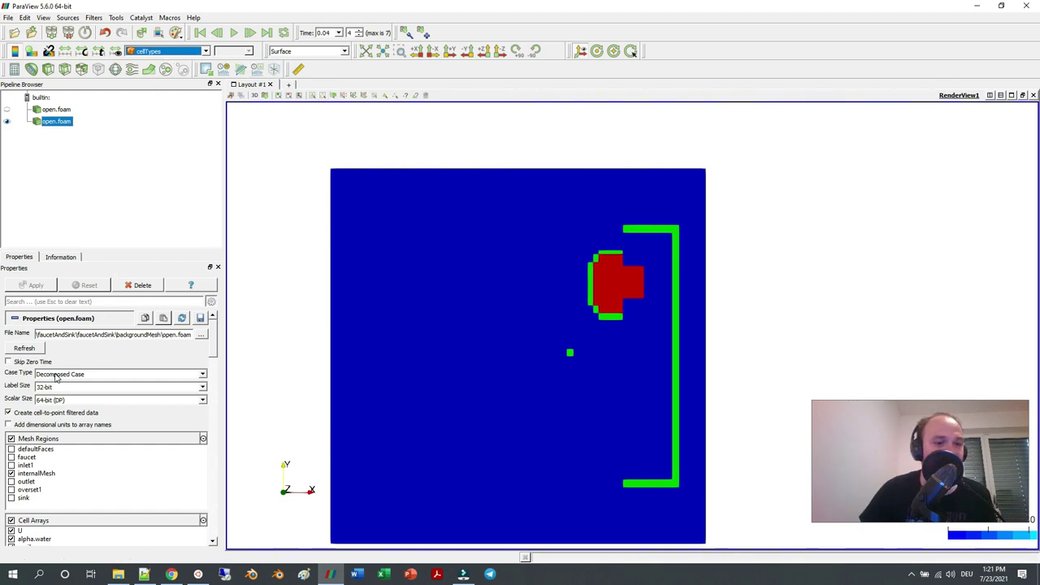
Load open.foam as Reconstructed Case for comparison, and return its case type to Decomposed Case.
click(73, 374)
click(61, 391)
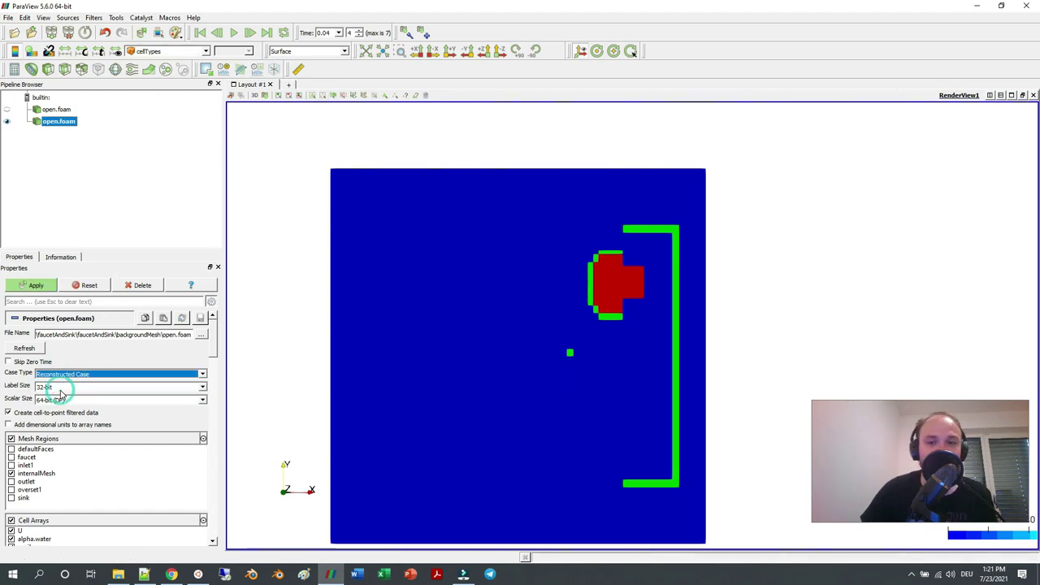
click(33, 284)
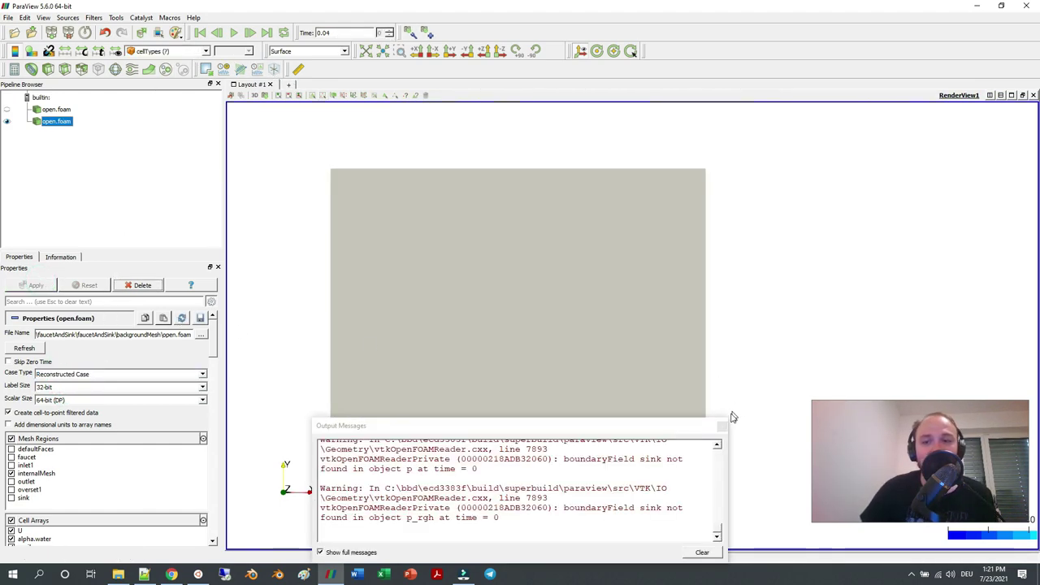
click(722, 426)
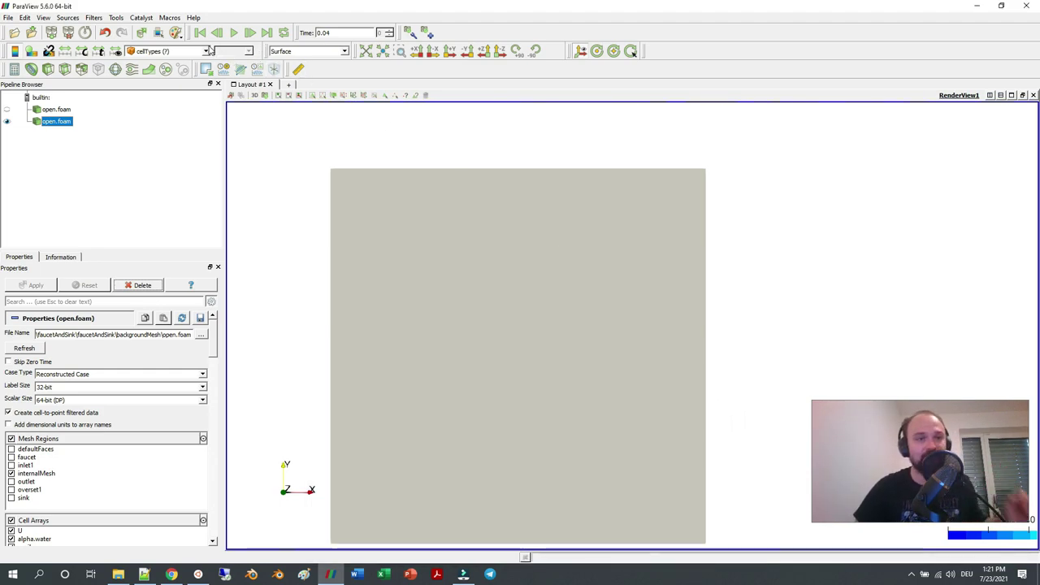
click(89, 374)
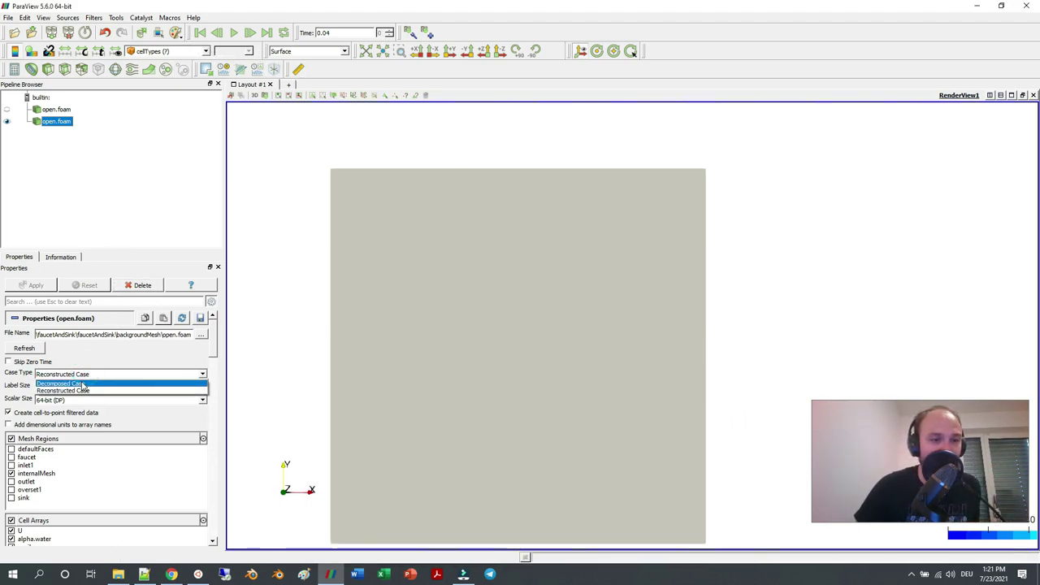
click(74, 391)
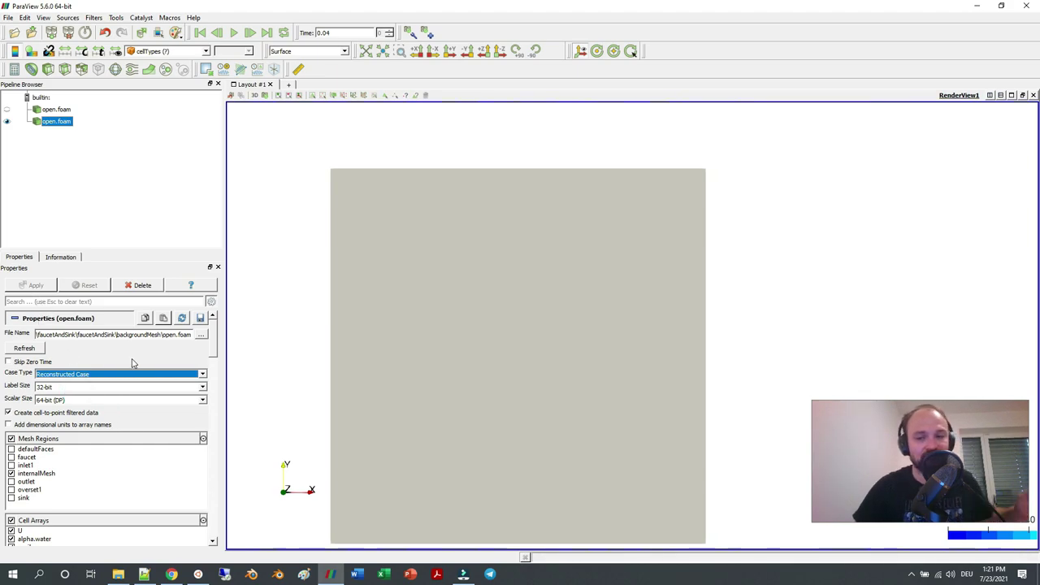
click(62, 374)
click(62, 383)
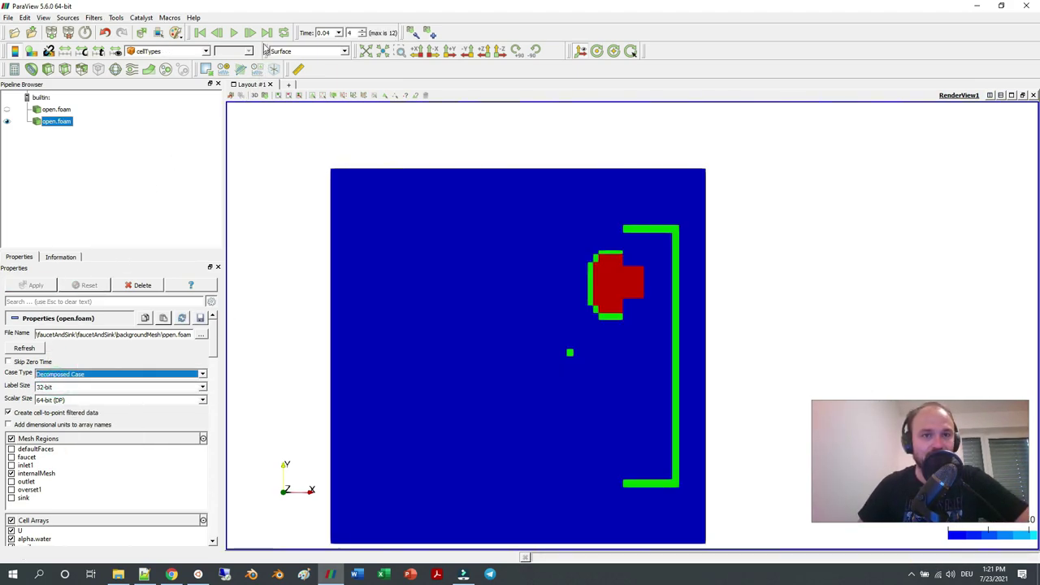
Switch to the terminal and reconstruct the newest time step with "reconstructPar -latestTime".
key(alt+Tab)
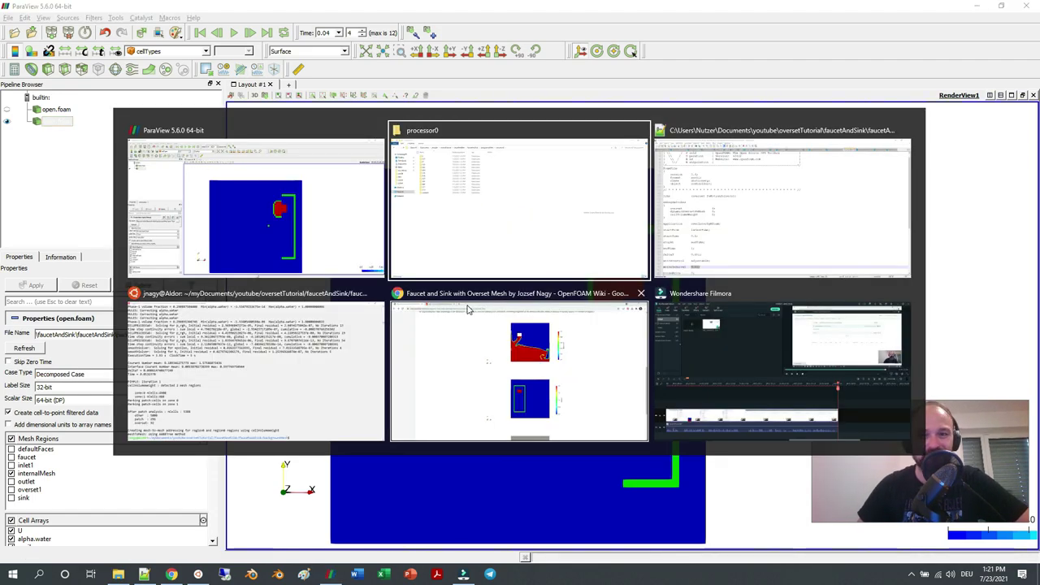
click(308, 391)
text(reconstructPar -la)
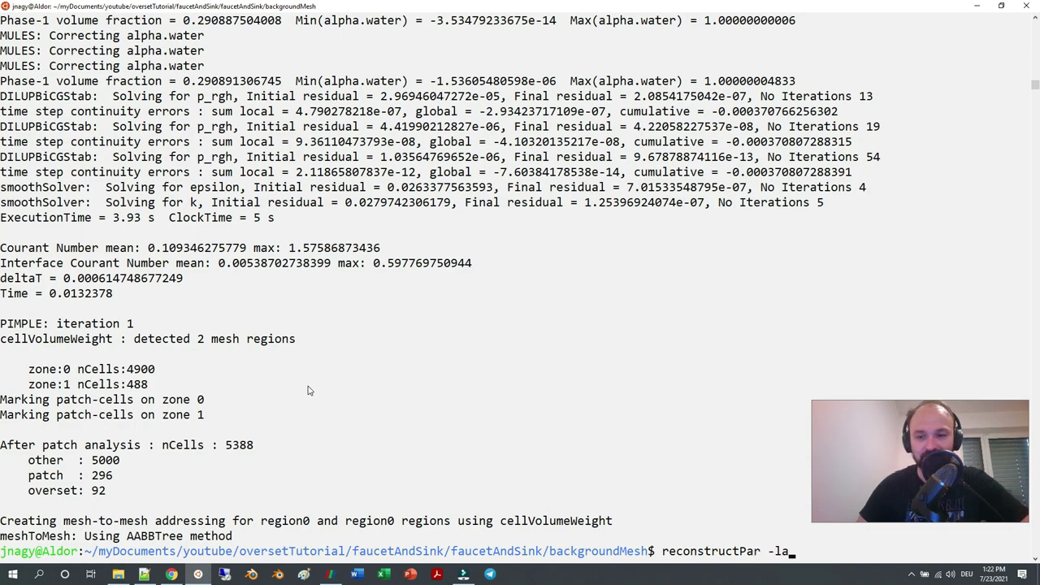
text(testTime)
key(Return)
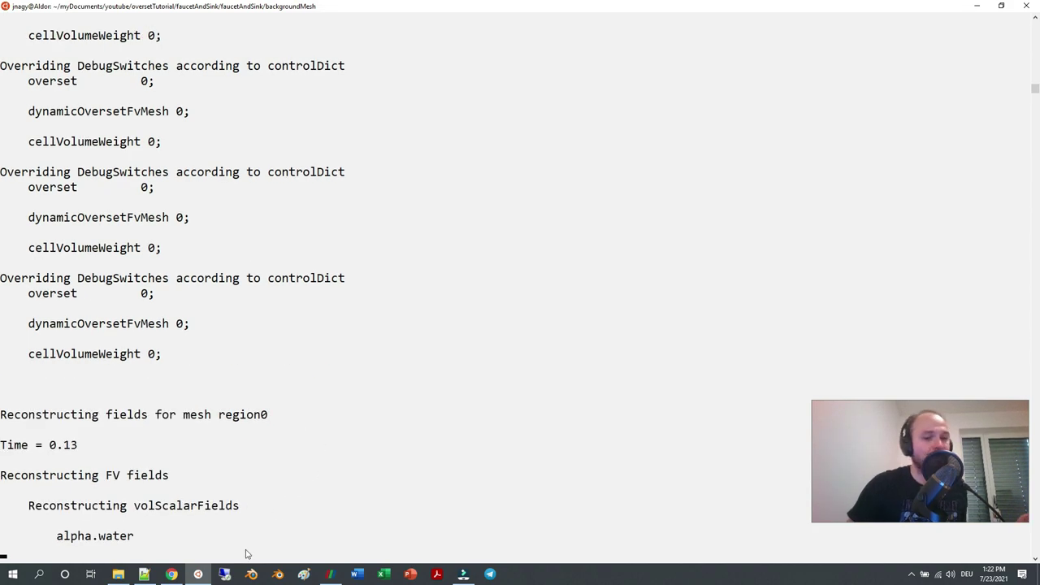
Switch back to ParaView and load open.foam as Reconstructed Case.
mouse_move(336, 576)
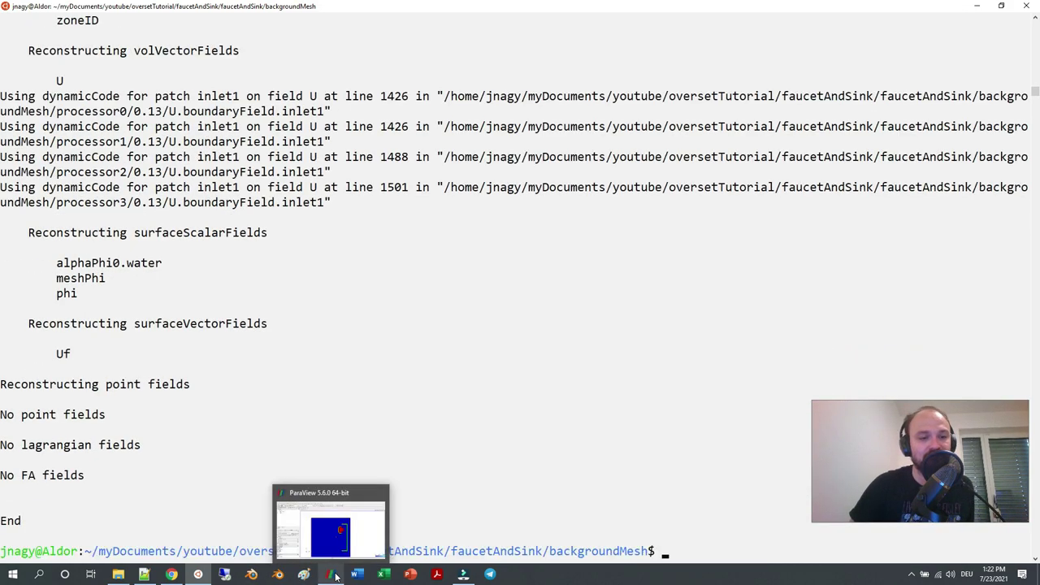
click(332, 528)
click(92, 374)
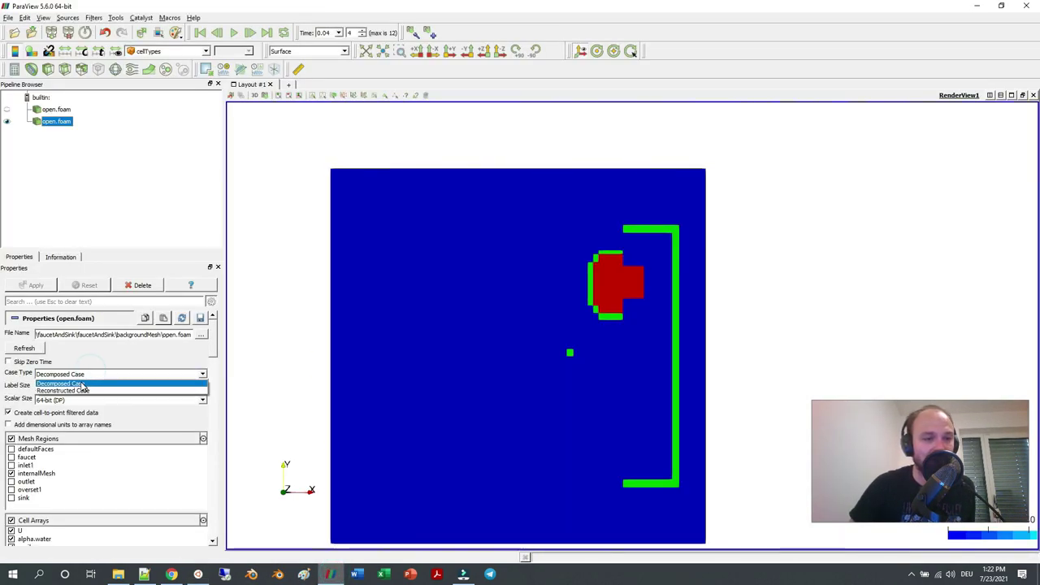
click(81, 387)
click(38, 287)
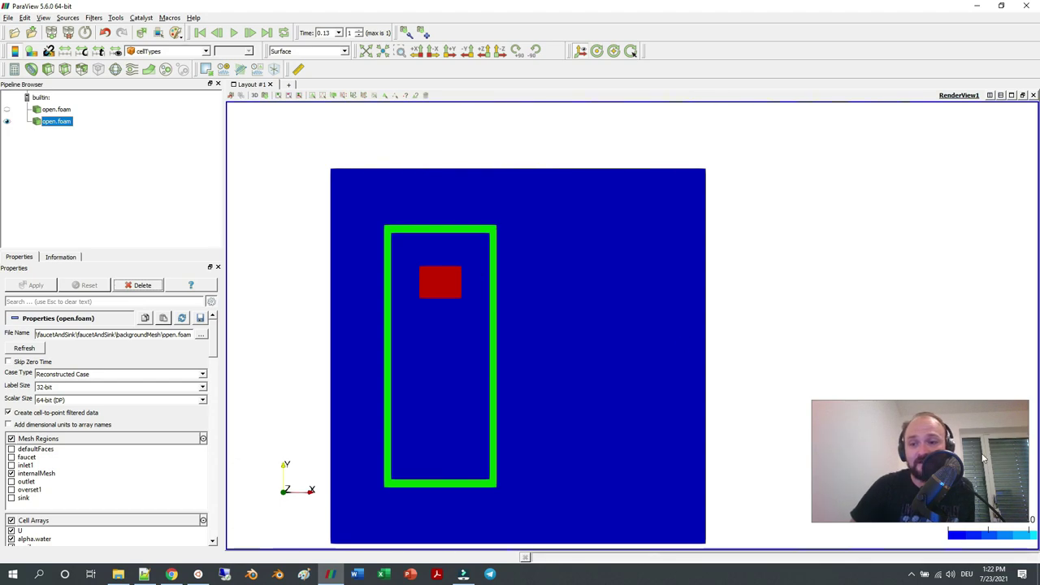
Move the cellTypes color legend upright beside the mesh and display the mesh as Surface With Edges.
drag(918, 455, 927, 411)
drag(990, 529, 753, 330)
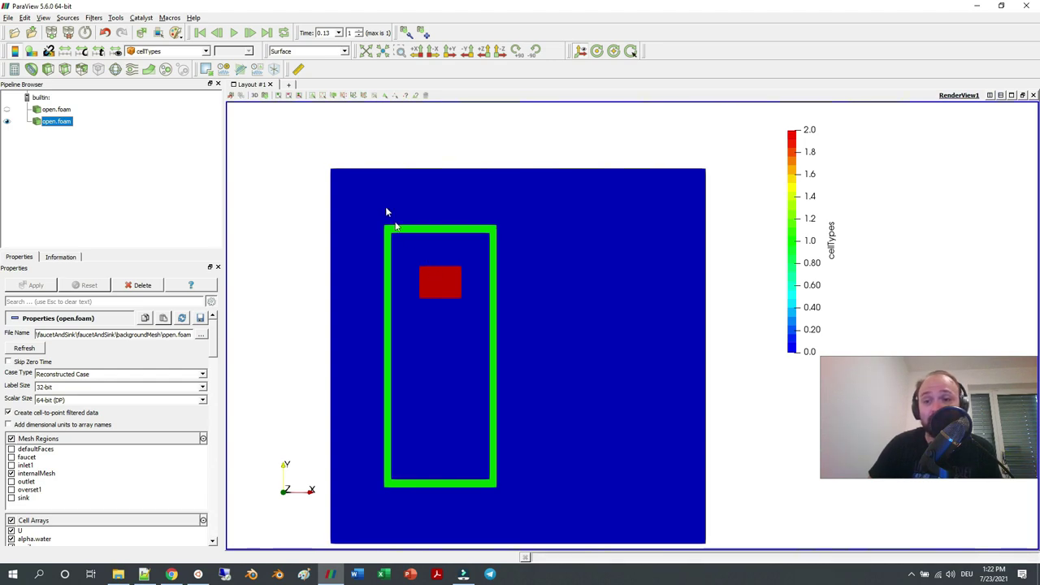
click(305, 52)
click(309, 104)
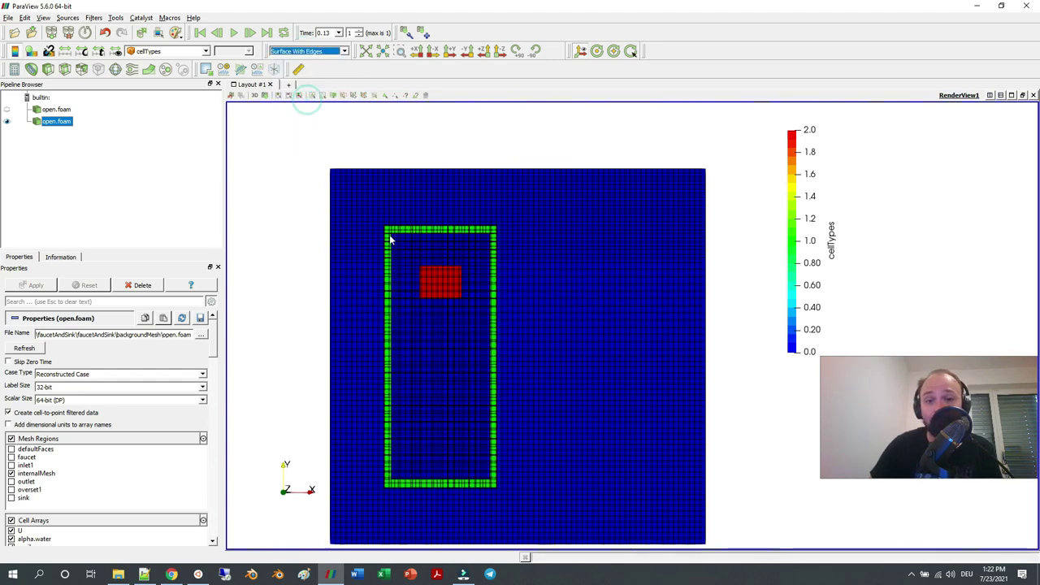
Examine the cellTypes of the cells at the faucet block and along the border of the overset mesh.
scroll(397, 237, up, 3)
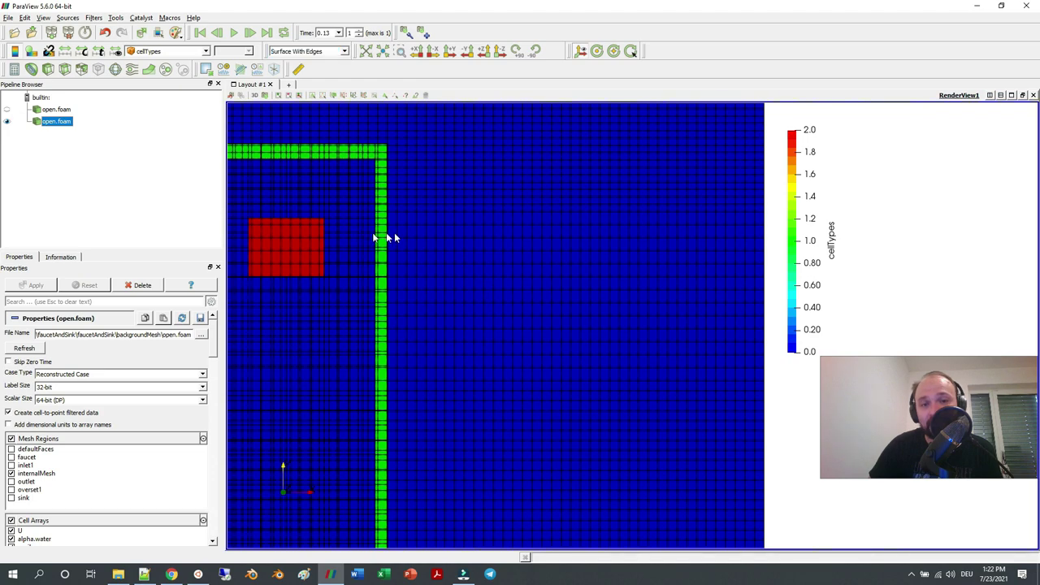
drag(385, 235, 564, 244)
scroll(417, 207, up, 2)
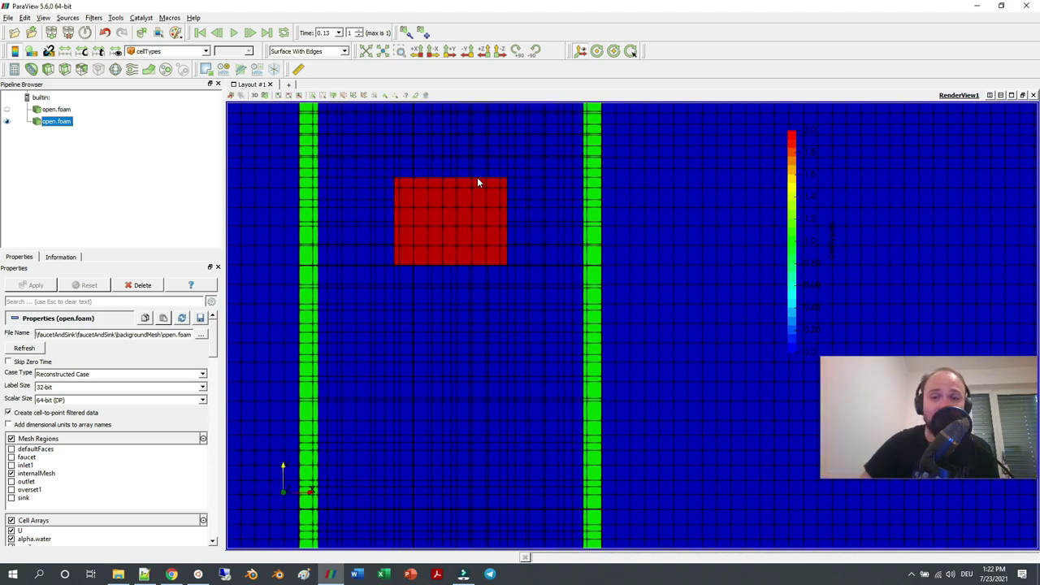
scroll(617, 240, down, 3)
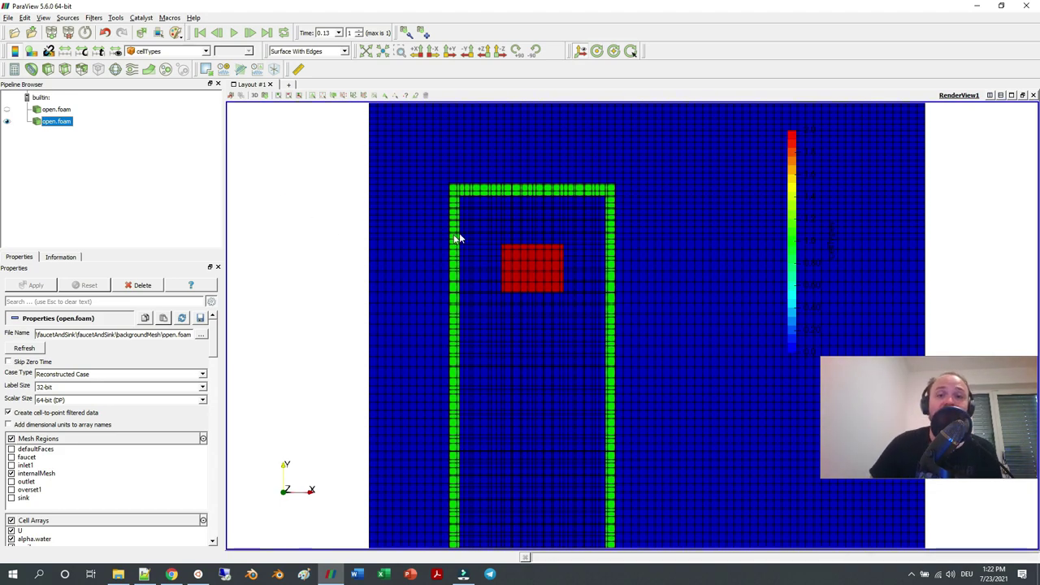
scroll(476, 235, down, 5)
scroll(508, 309, up, 5)
drag(509, 309, 366, 364)
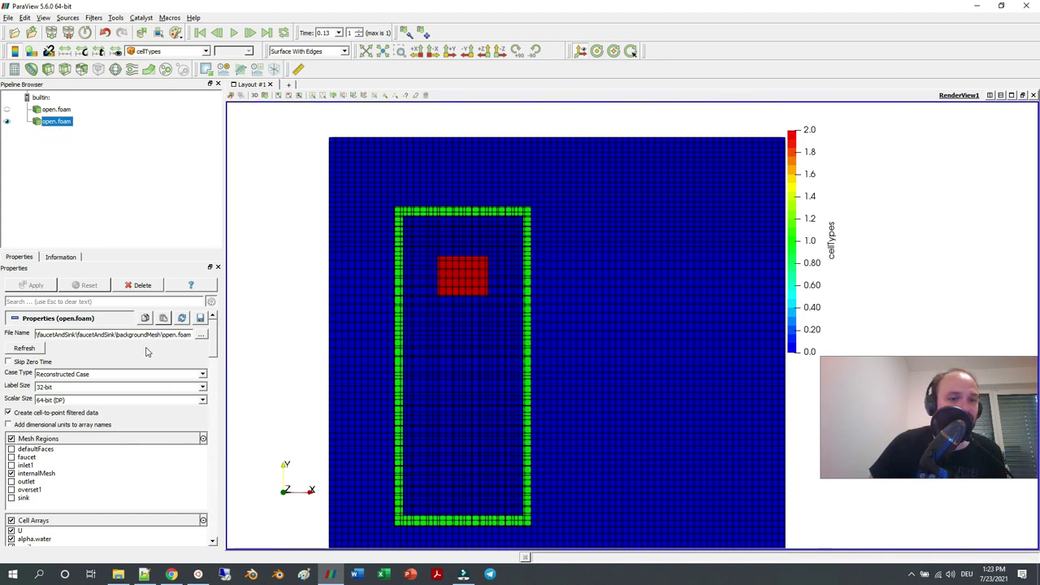
Set the backgroundMesh open.foam case type to Decomposed Case and apply it.
click(69, 375)
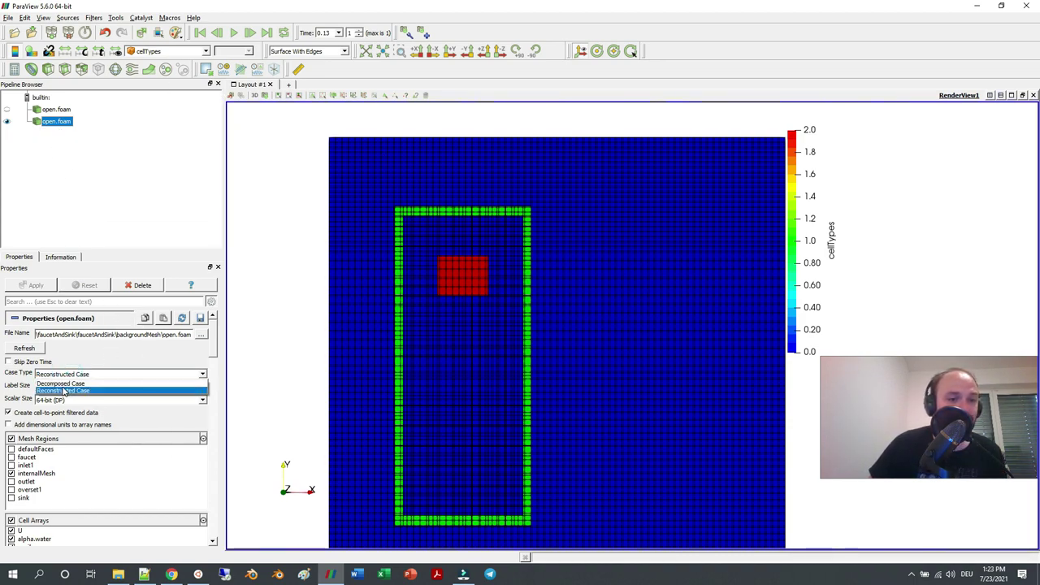
click(69, 388)
click(36, 285)
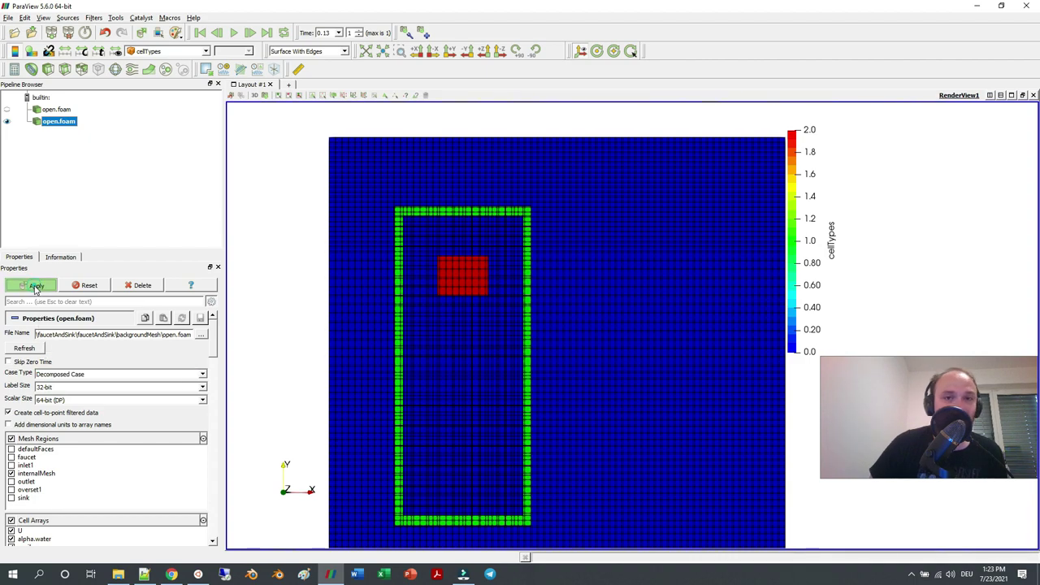
Step backward and forward through the time steps to examine how the cellTypes regions move with the overset mesh.
click(218, 34)
click(217, 34)
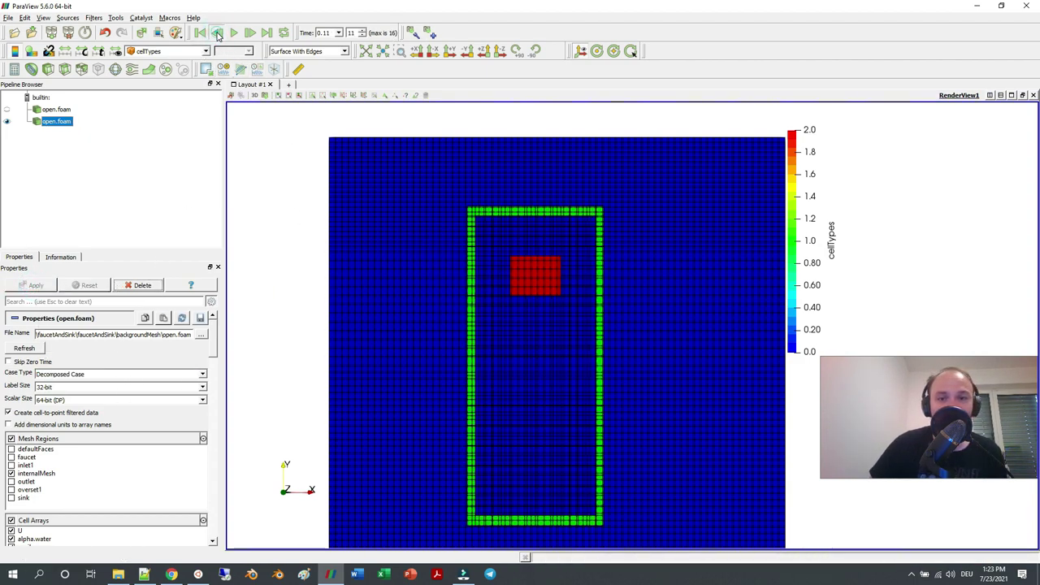
click(218, 34)
click(218, 34)
click(218, 34)
click(218, 34)
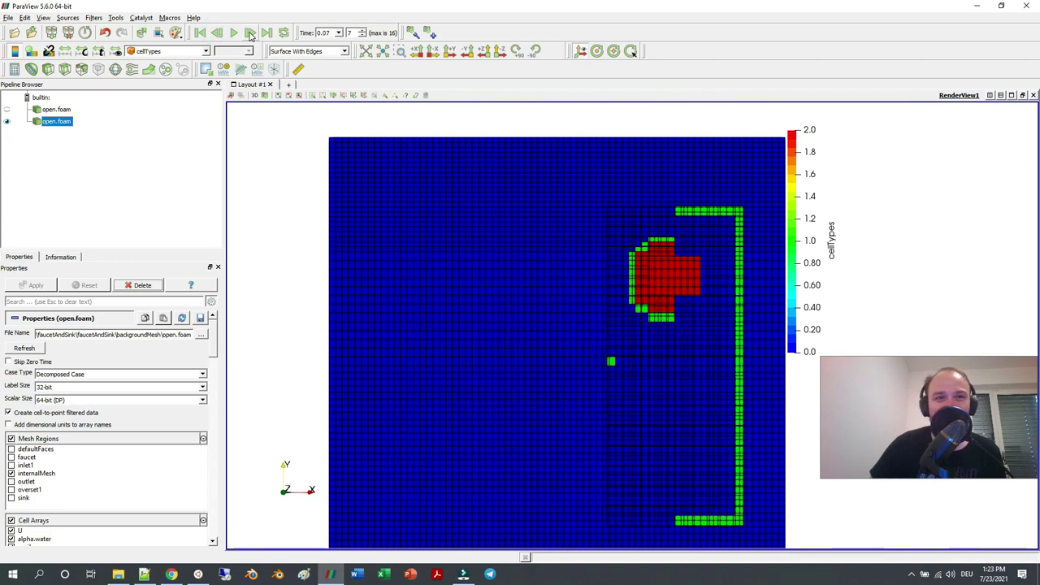
click(250, 33)
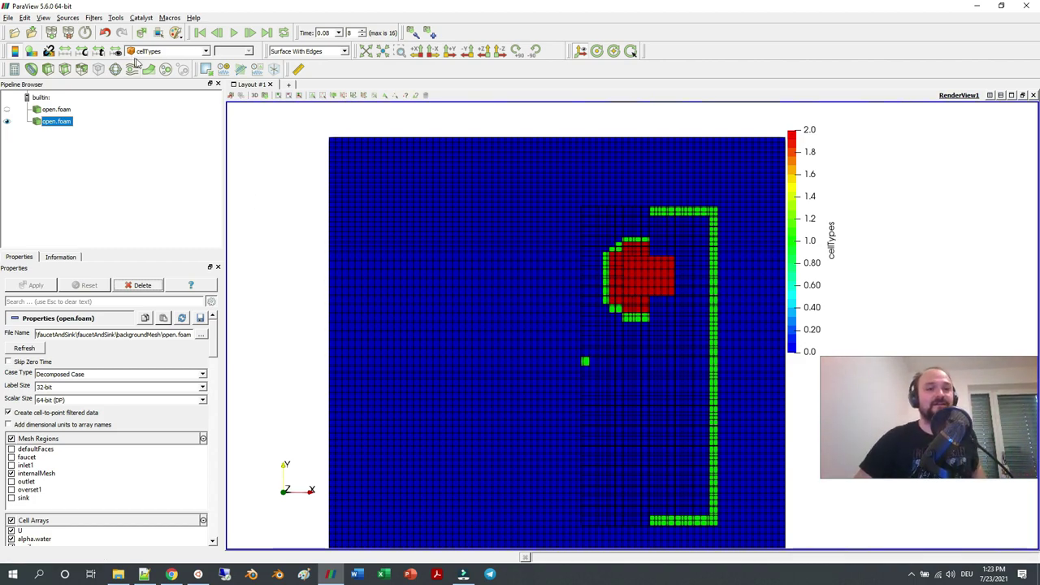
click(250, 33)
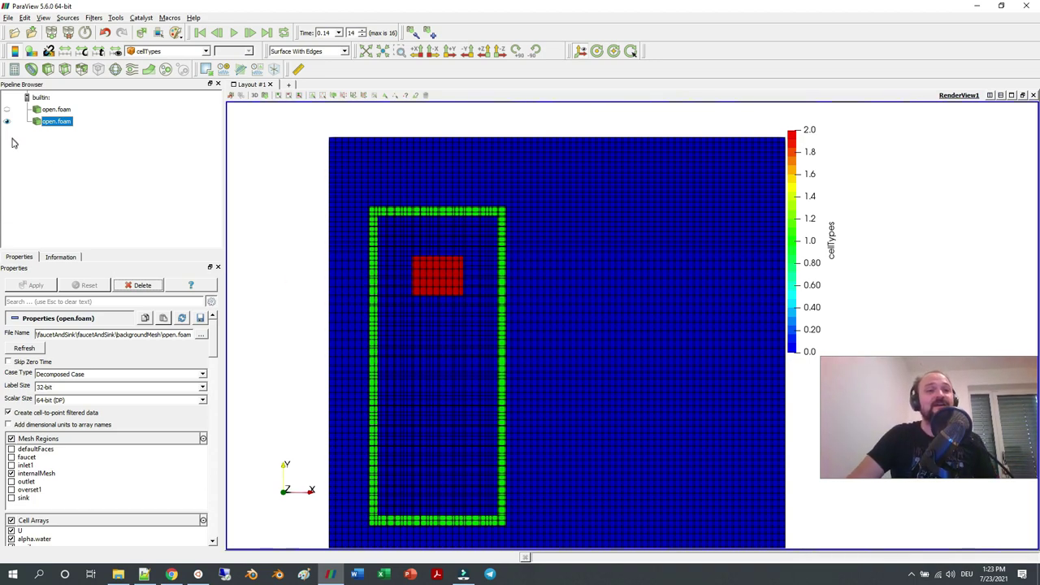
Clip the backgroundMesh case by scalar, using the cellTypes cell array with a value of 1.5.
click(49, 70)
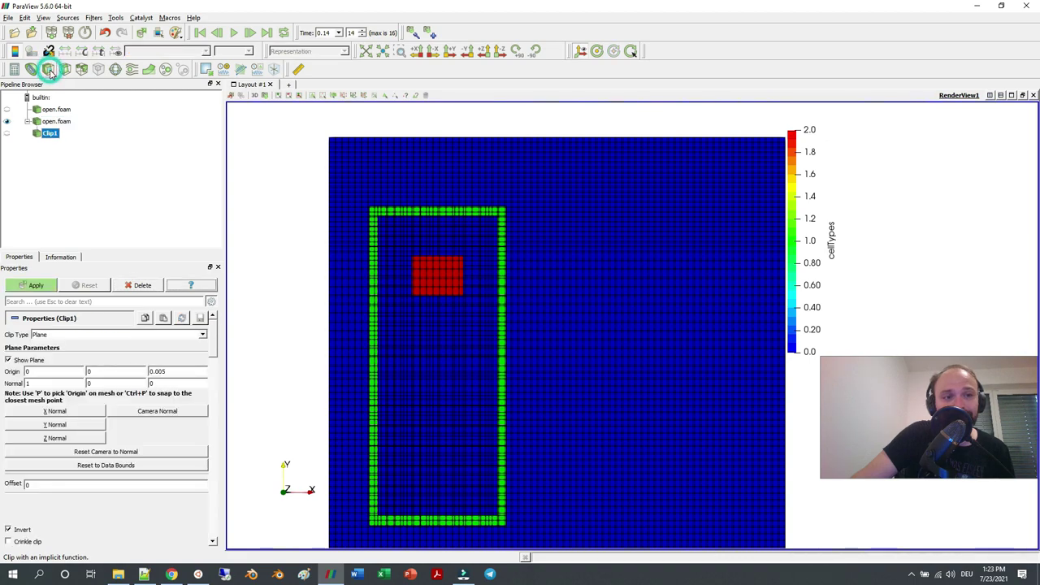
click(47, 336)
click(47, 371)
click(49, 355)
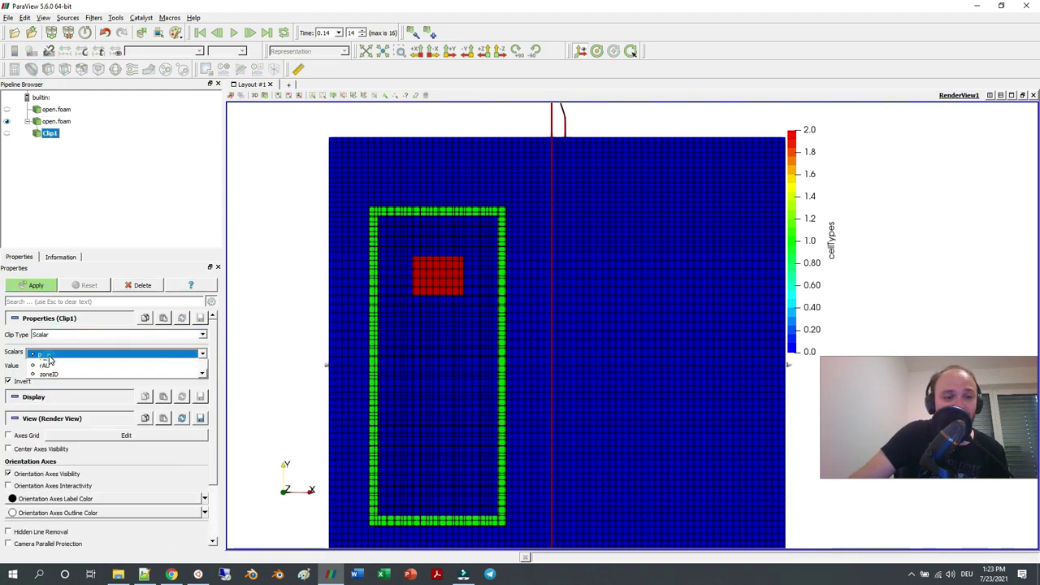
click(60, 387)
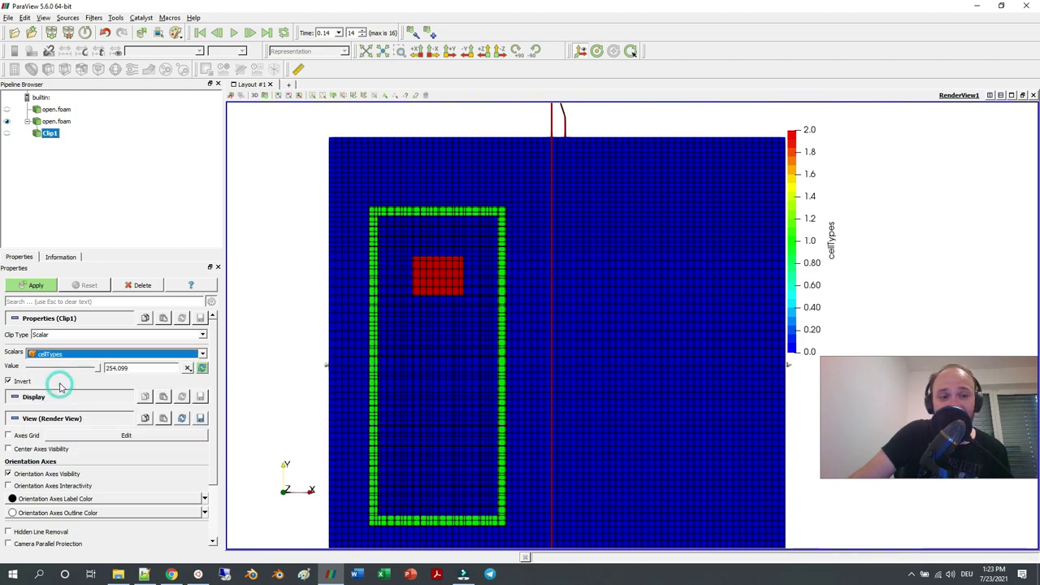
key(Tab)
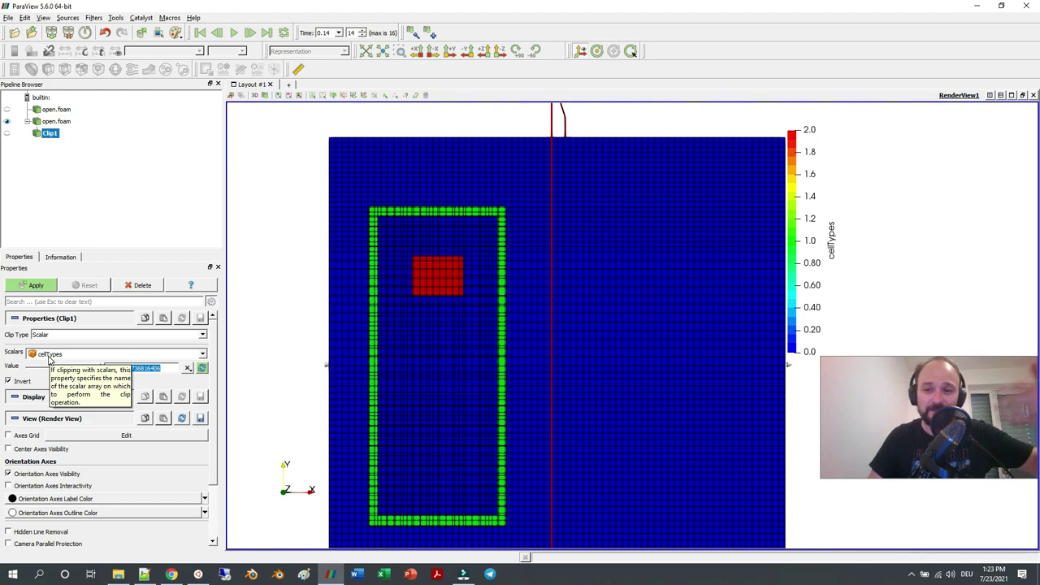
text(1.5)
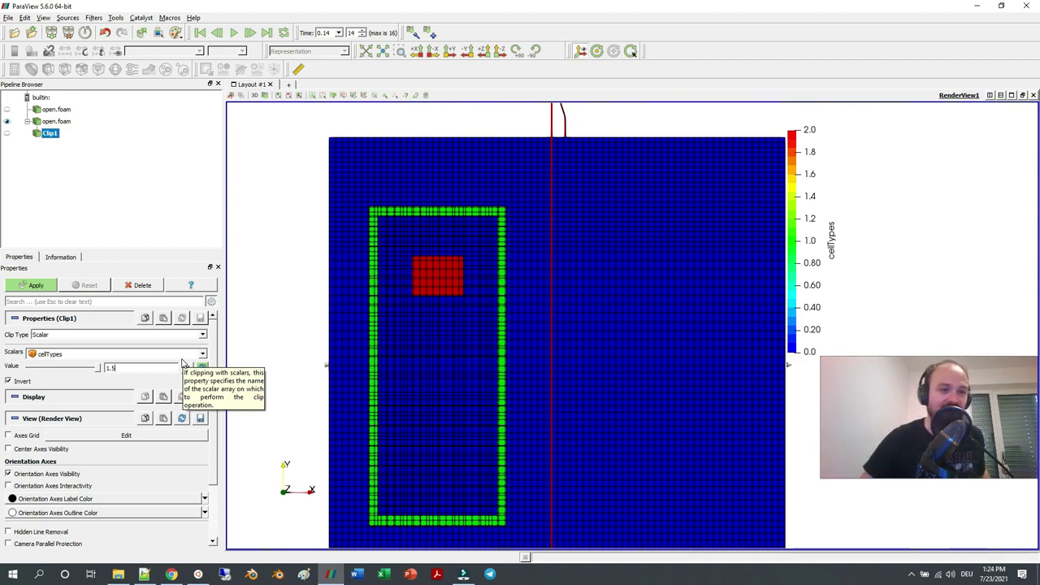
click(31, 286)
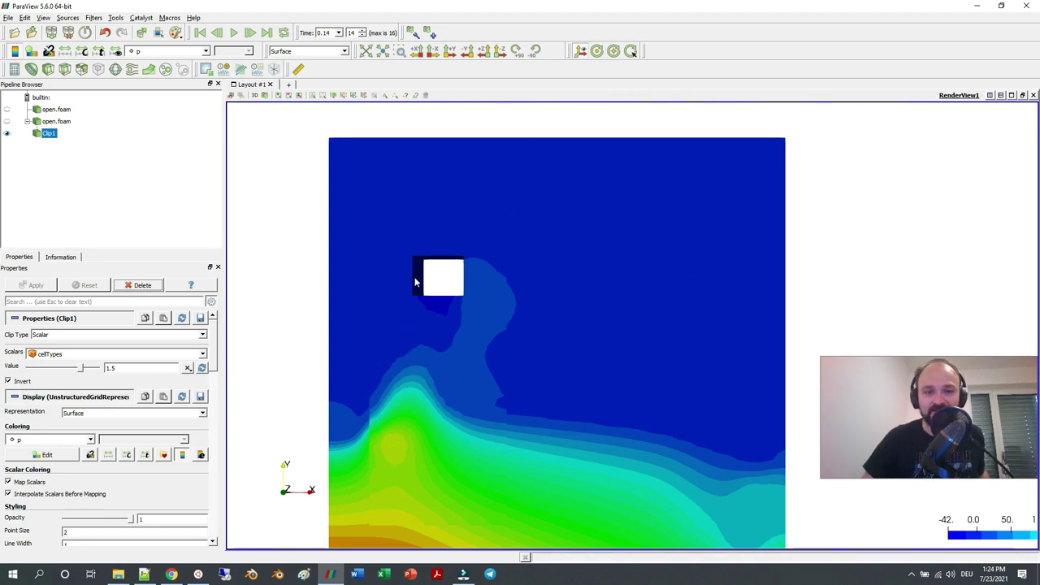
Enable Camera Parallel Projection for the render view and color the clip by the alpha.water cell data.
scroll(198, 543, down, 15)
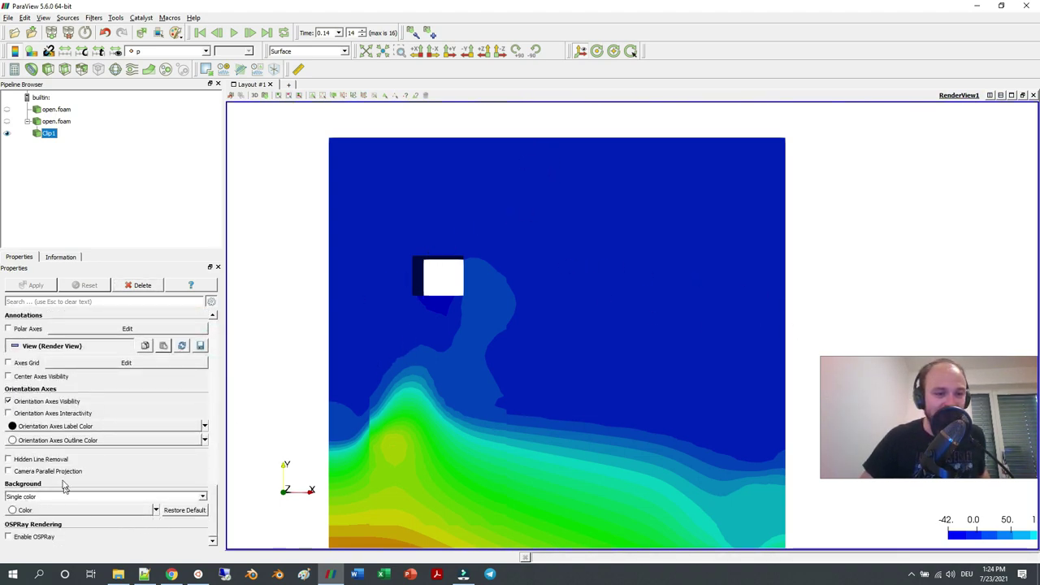
click(9, 471)
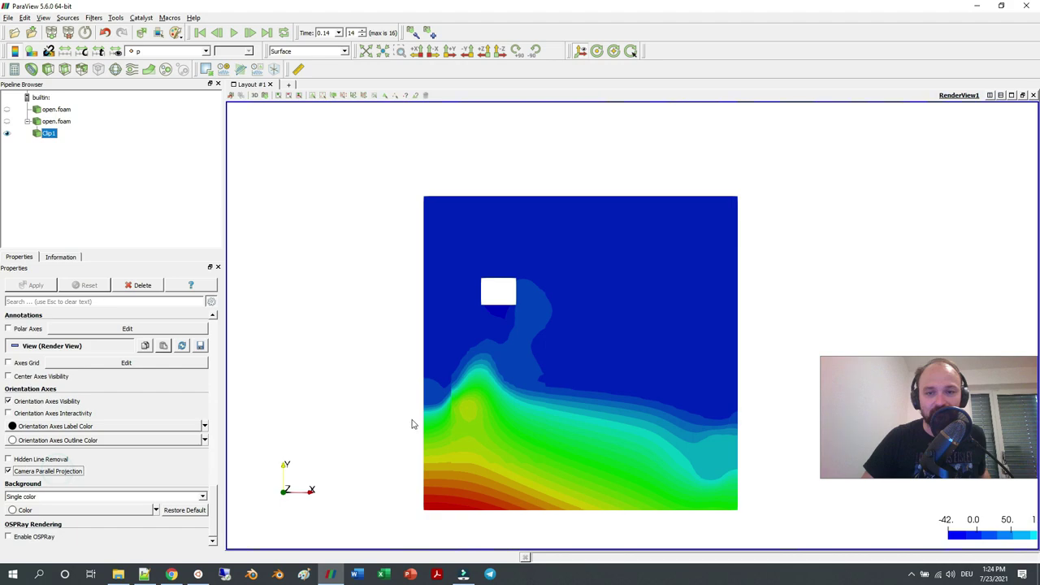
click(171, 51)
click(162, 169)
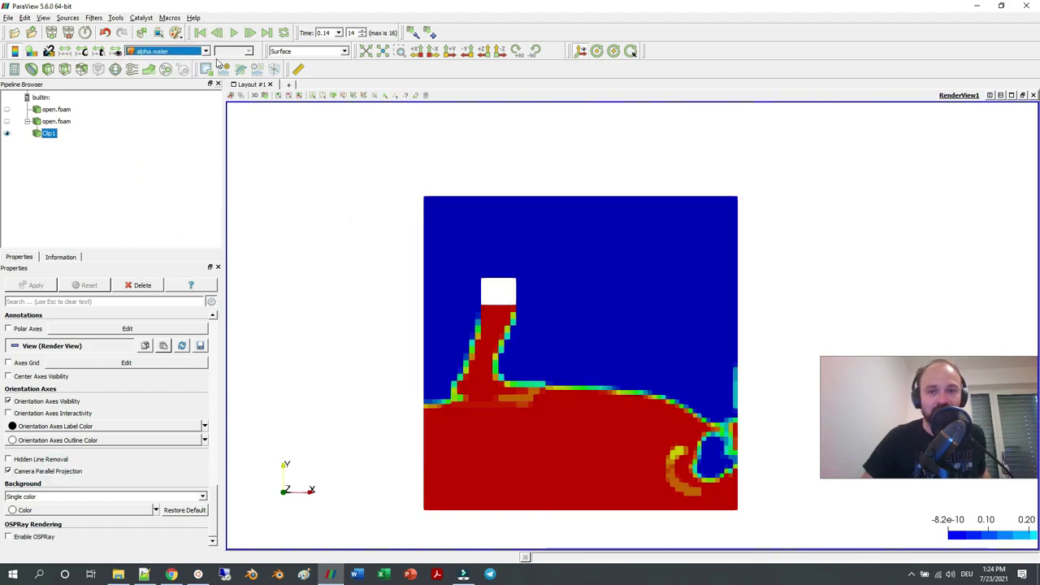
Go to the first time step, reapply the clip and check its scalar settings.
click(200, 33)
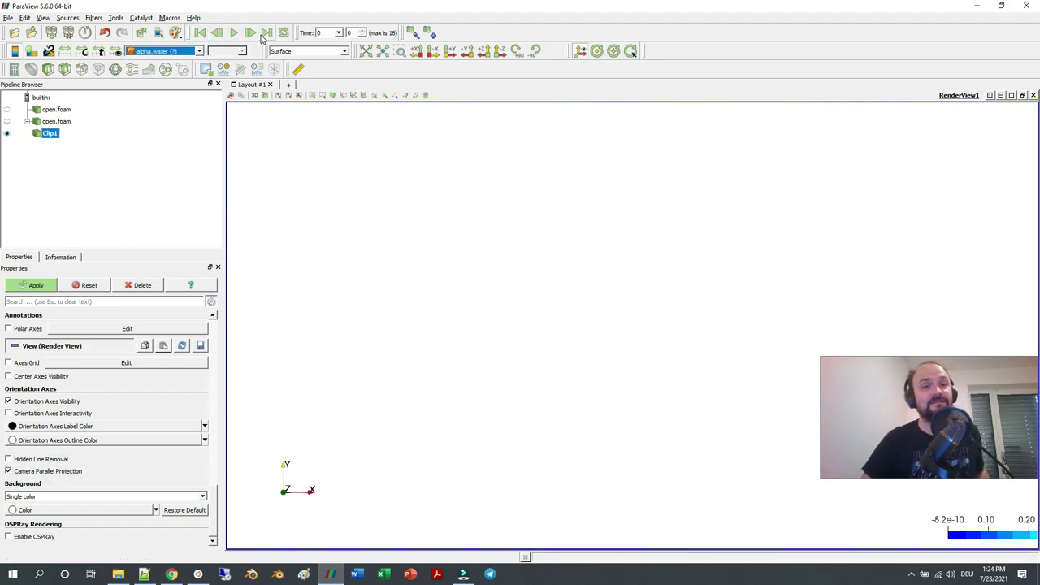
click(37, 285)
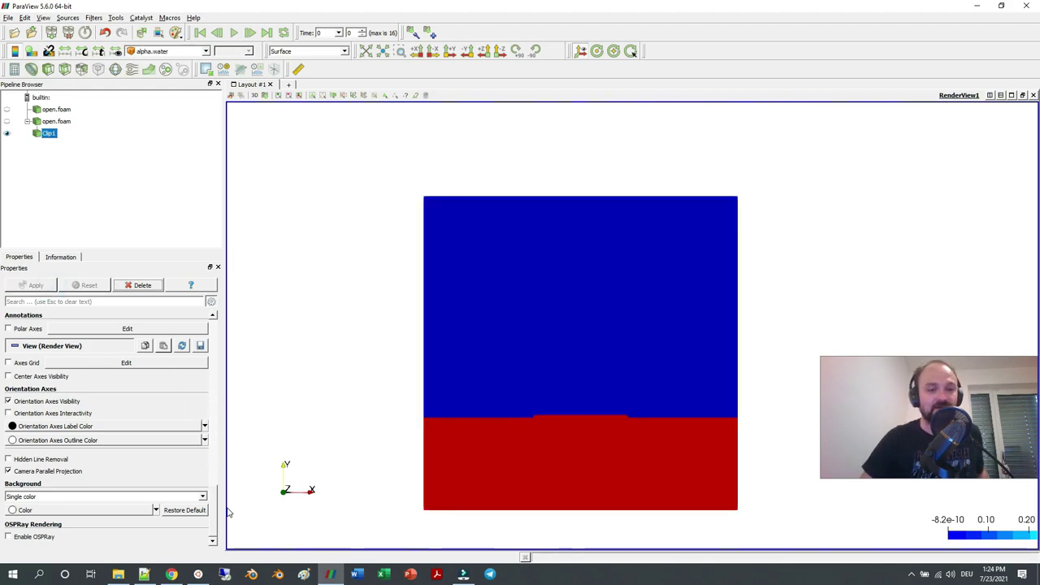
scroll(208, 511, up, 10)
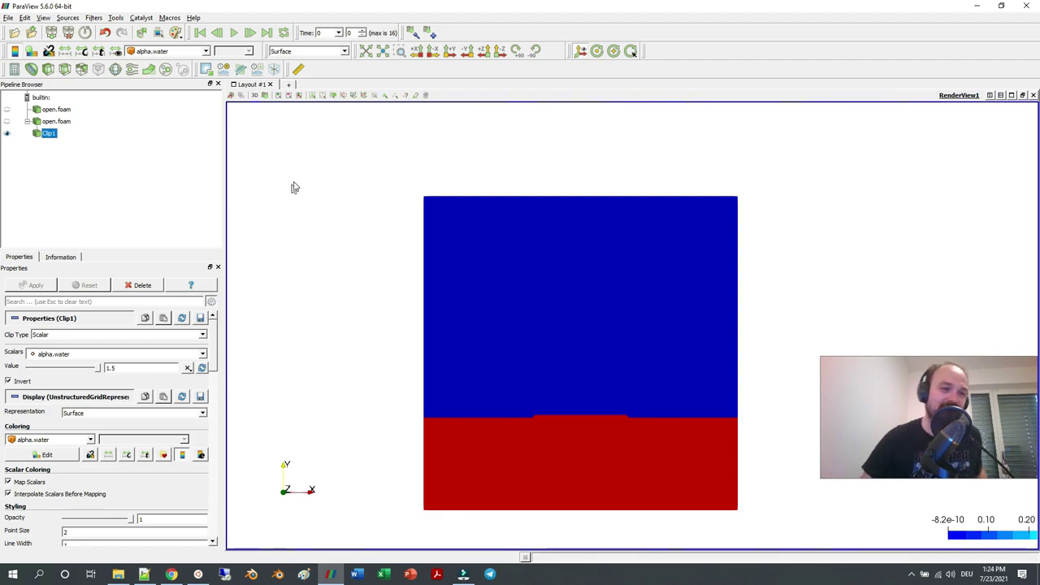
Delete the oversetMesh open.foam source and enable Skip Zero Time for the backgroundMesh case.
click(45, 122)
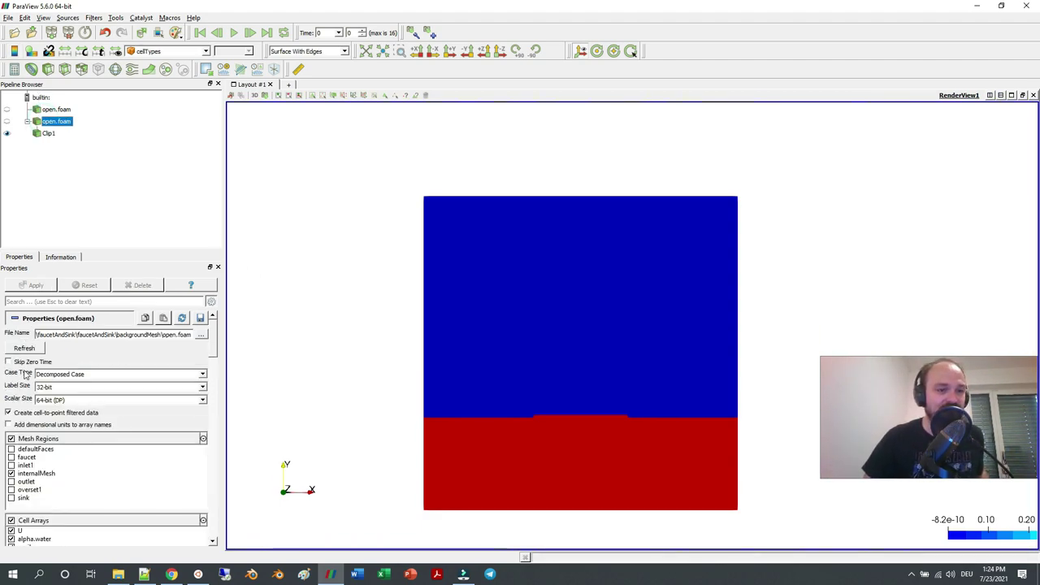
click(140, 284)
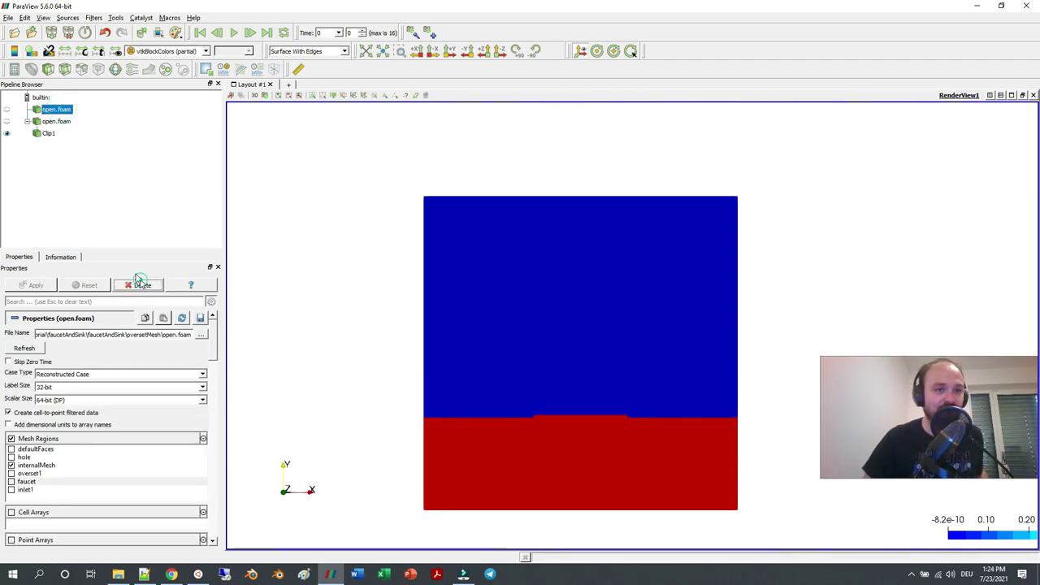
click(55, 109)
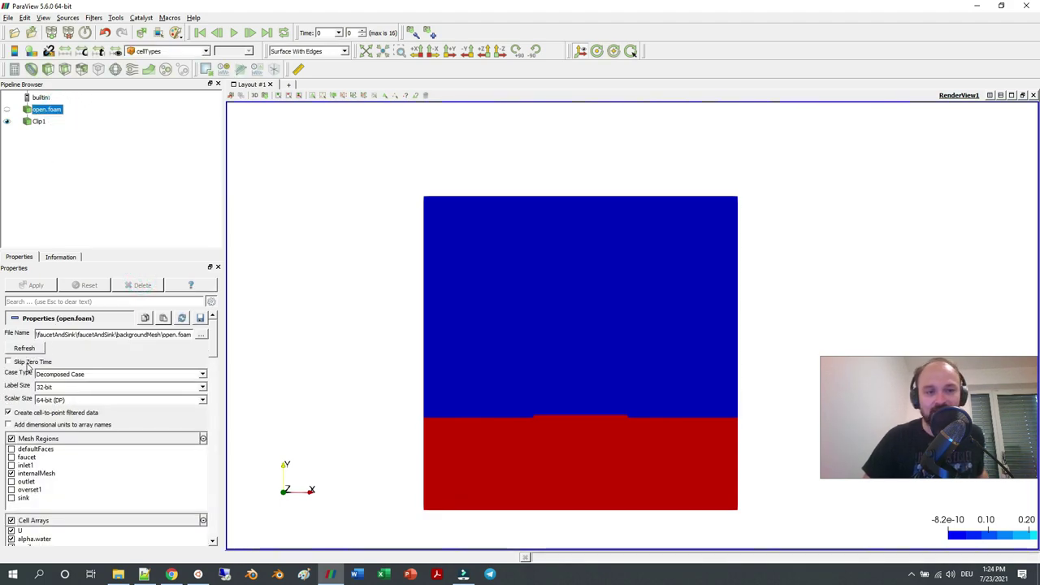
click(26, 363)
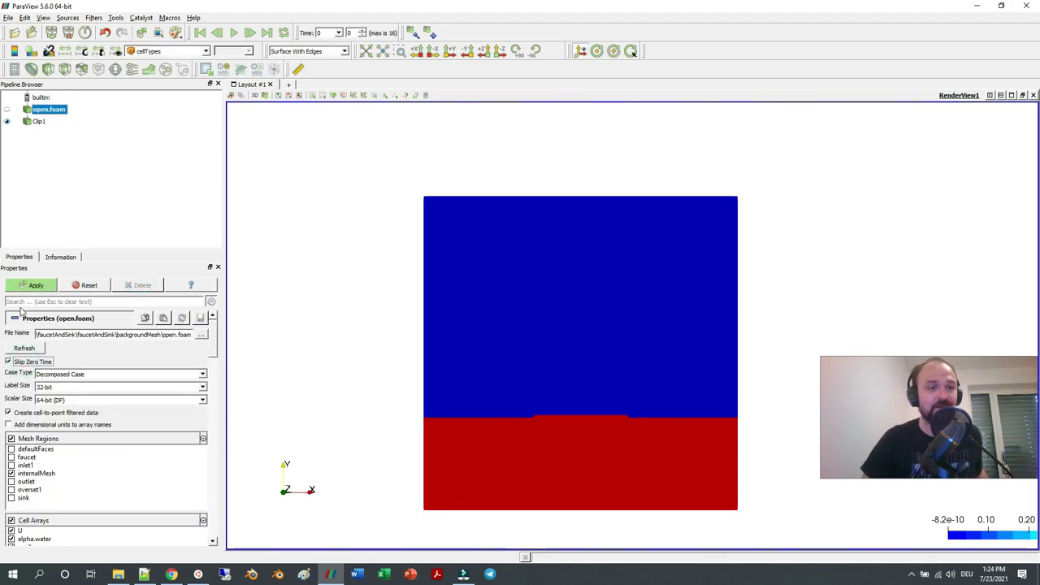
Advance to time 0.01, set the clip's scalars to the cellTypes cell array again and apply the changes.
click(37, 121)
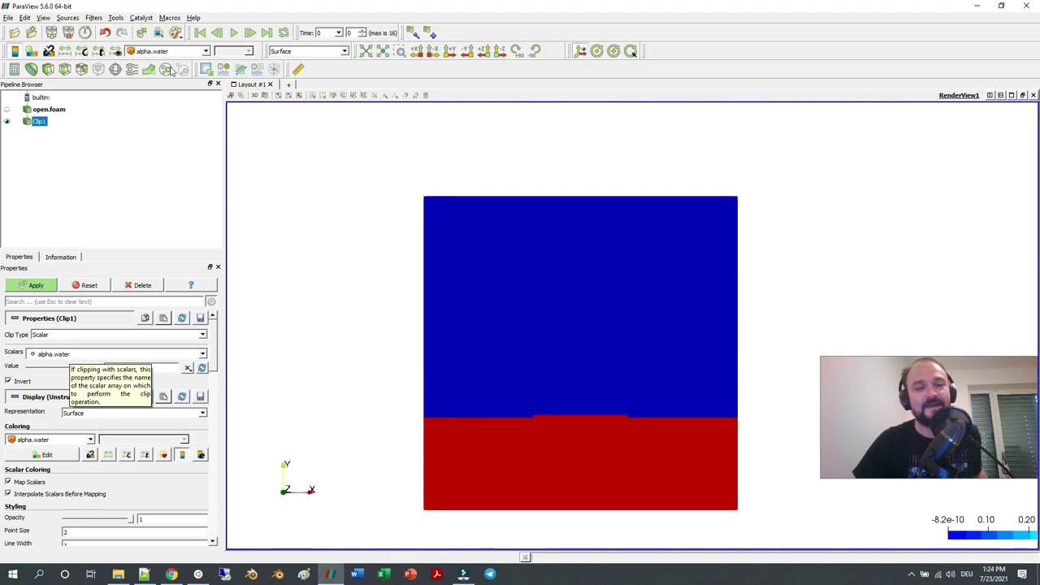
click(250, 33)
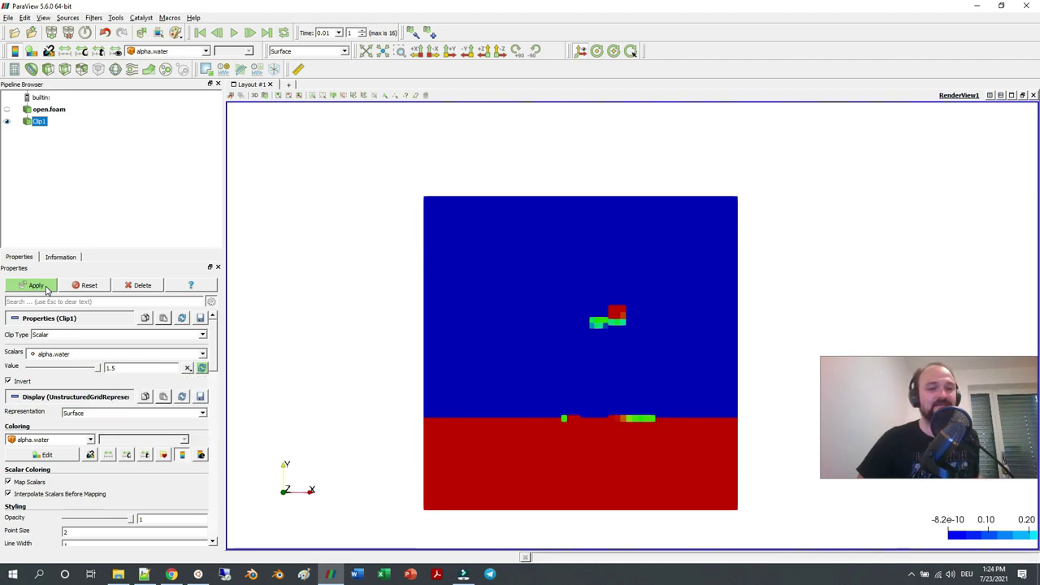
click(58, 354)
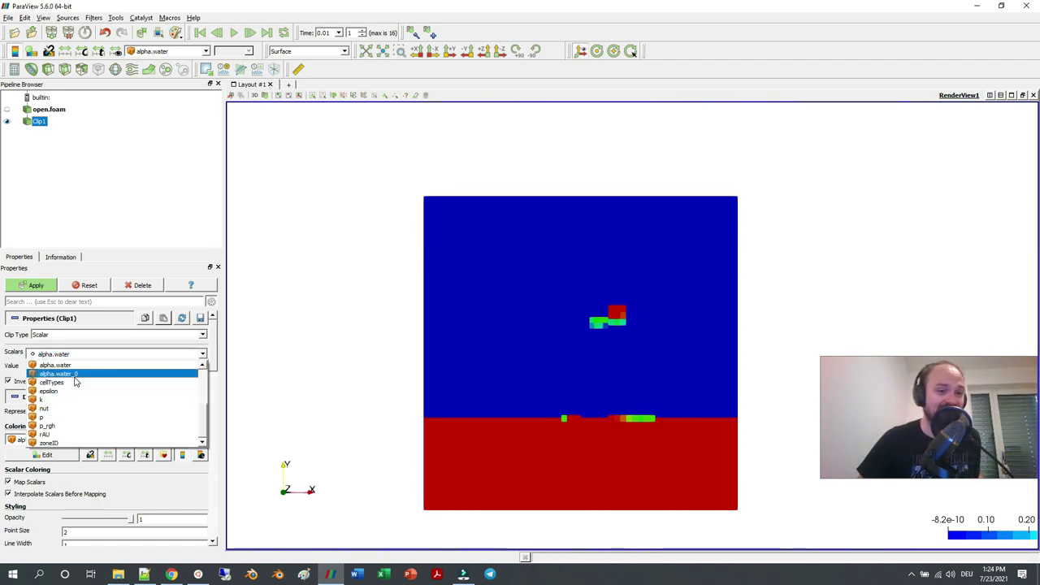
click(73, 381)
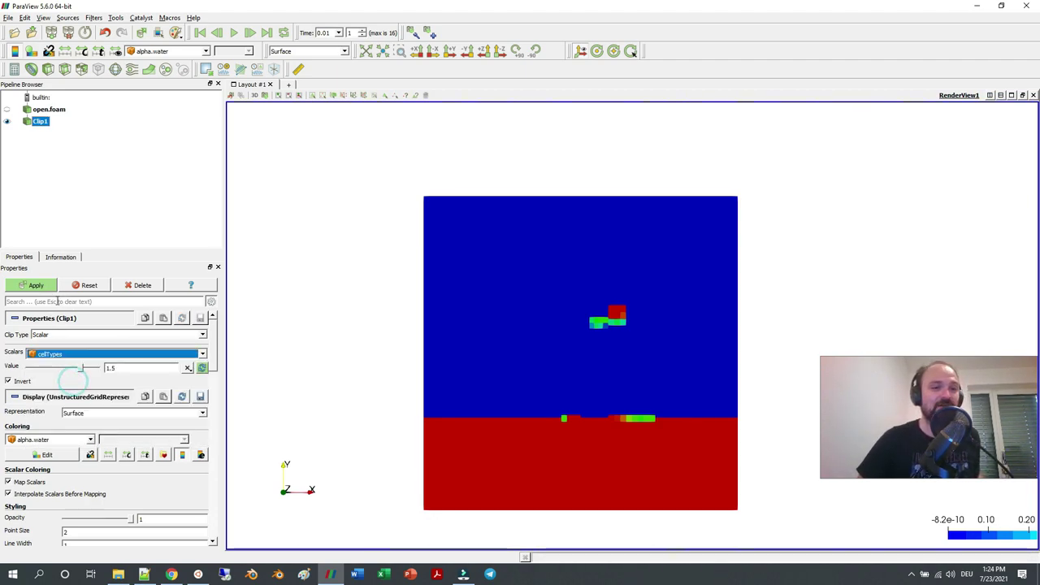
click(41, 286)
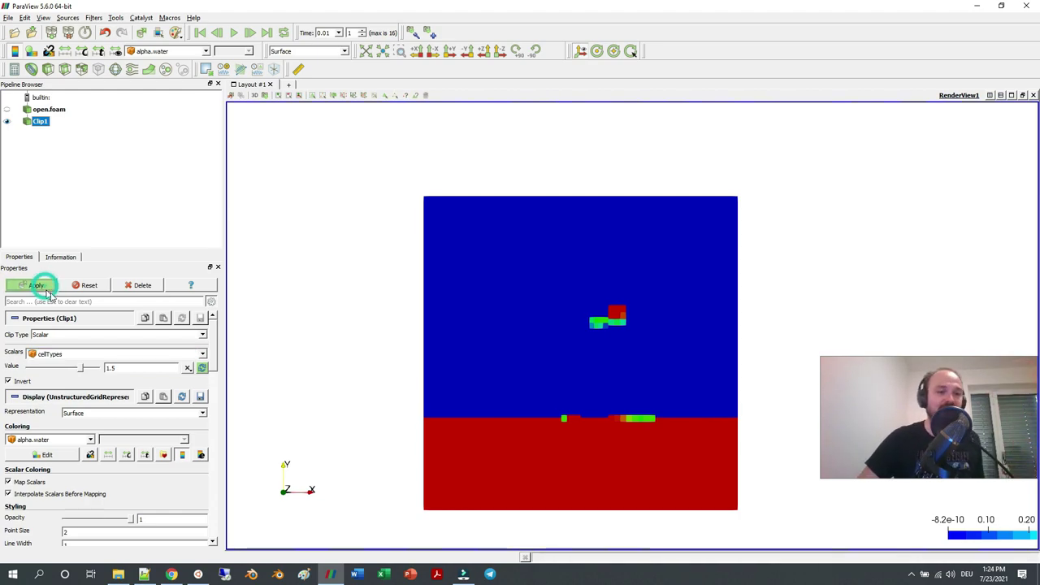
Refresh the backgroundMesh case's time steps and play the animation of the clipped alpha.water field.
click(45, 110)
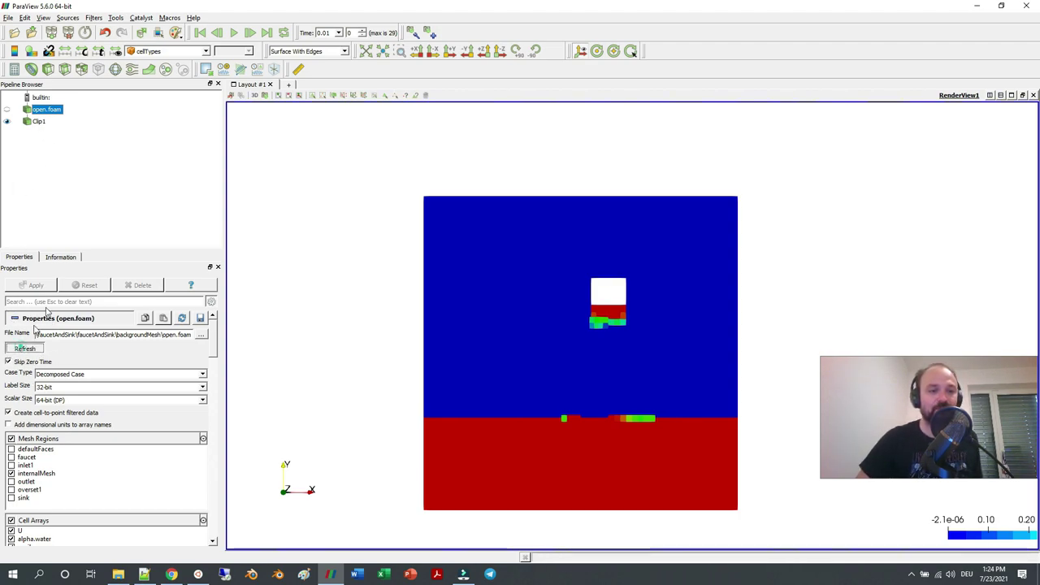
click(37, 122)
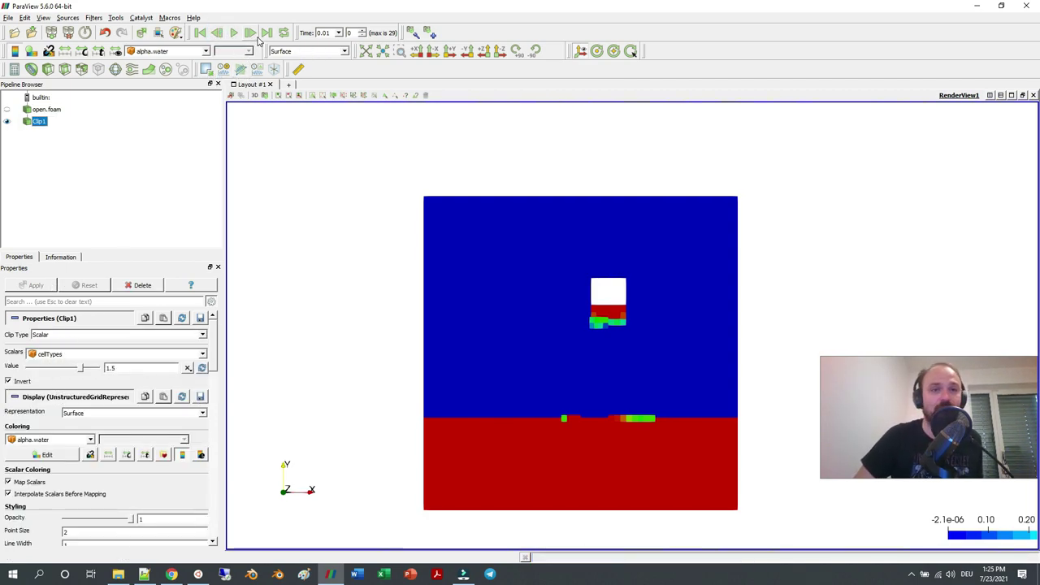
click(233, 32)
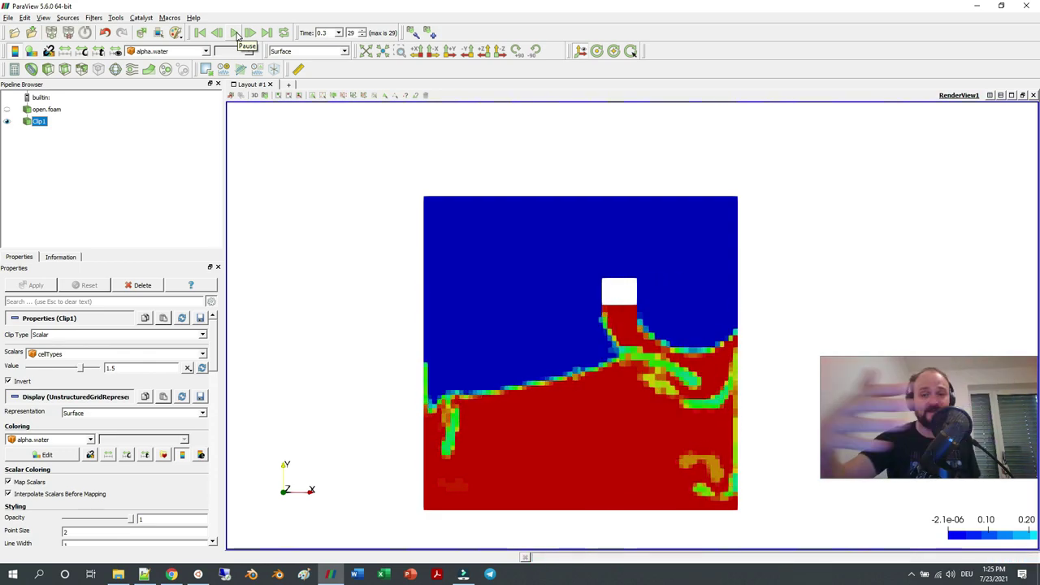
Load the backgroundMesh open.foam file a second time with sink as its only mesh region.
click(16, 33)
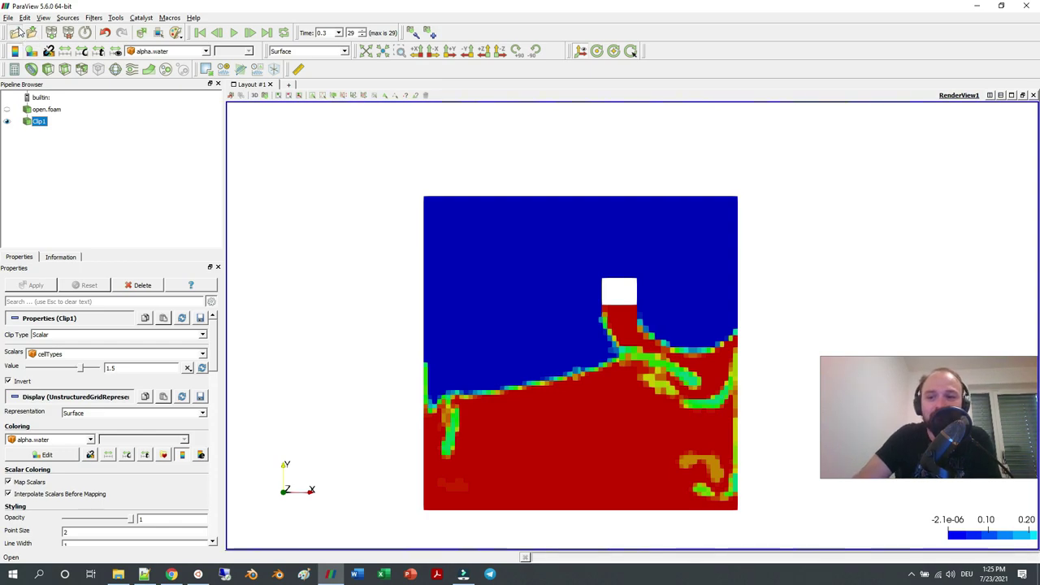
double_click(174, 127)
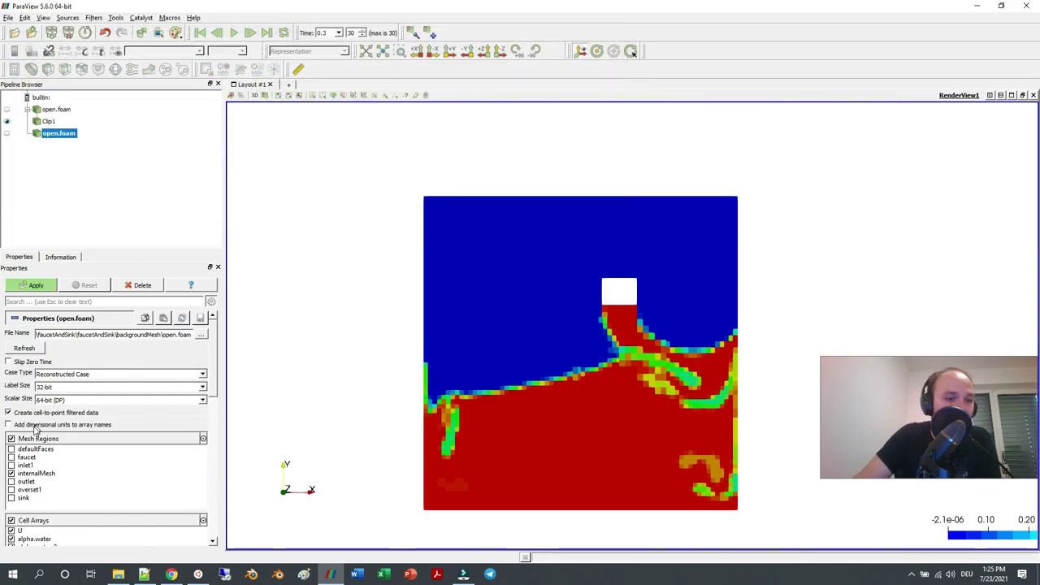
click(11, 498)
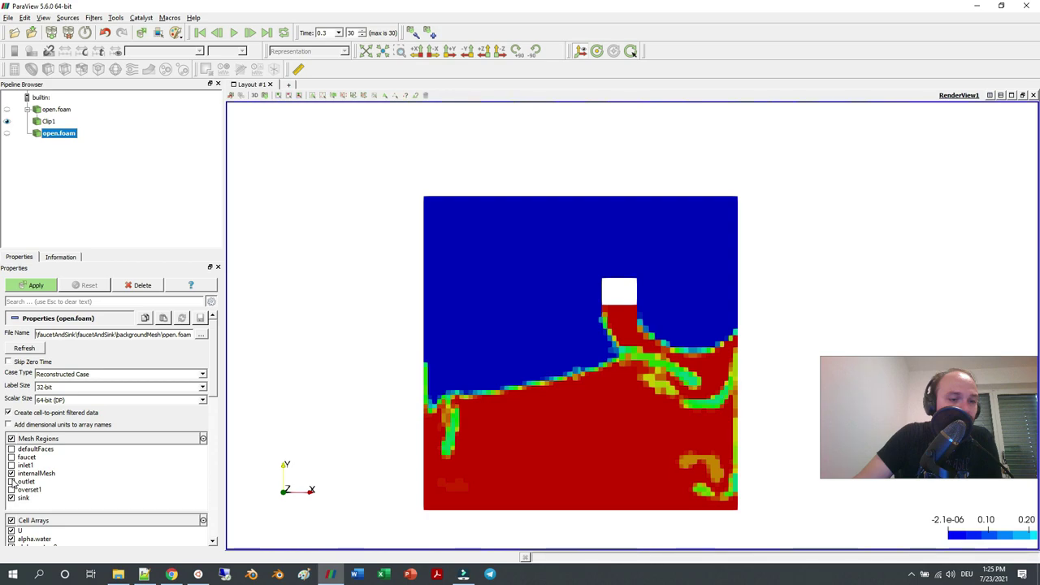
click(36, 286)
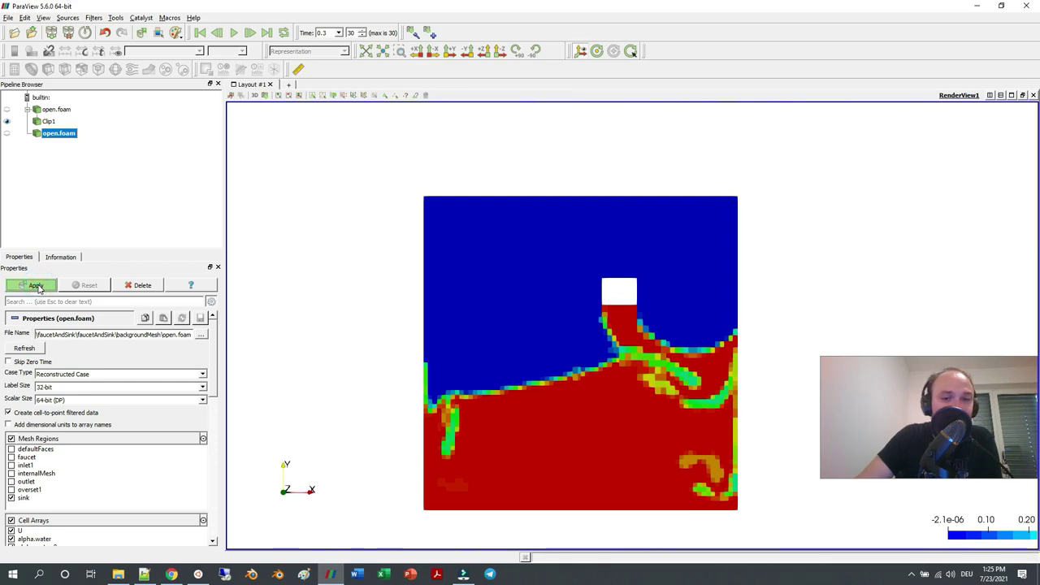
Slice Clip1 with a Z-normal plane, hide the plane display, and color the slice by the alpha.water cell array.
click(49, 121)
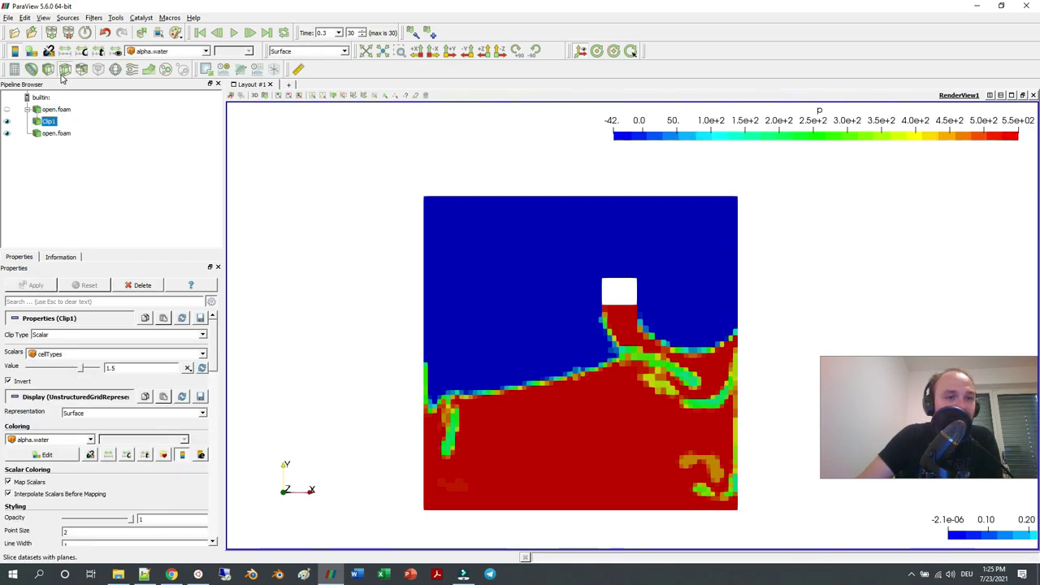
click(65, 69)
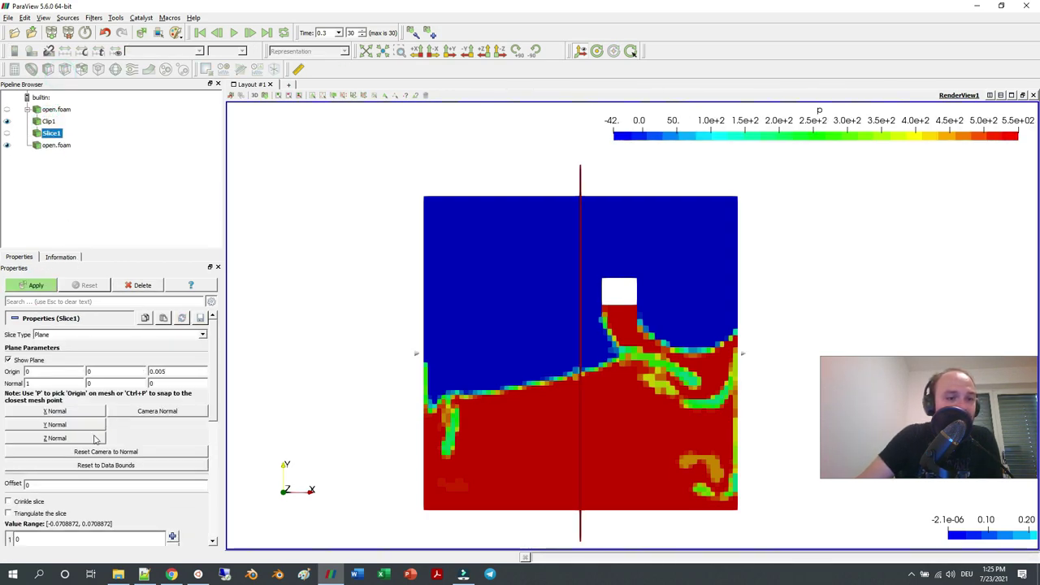
click(47, 439)
click(8, 360)
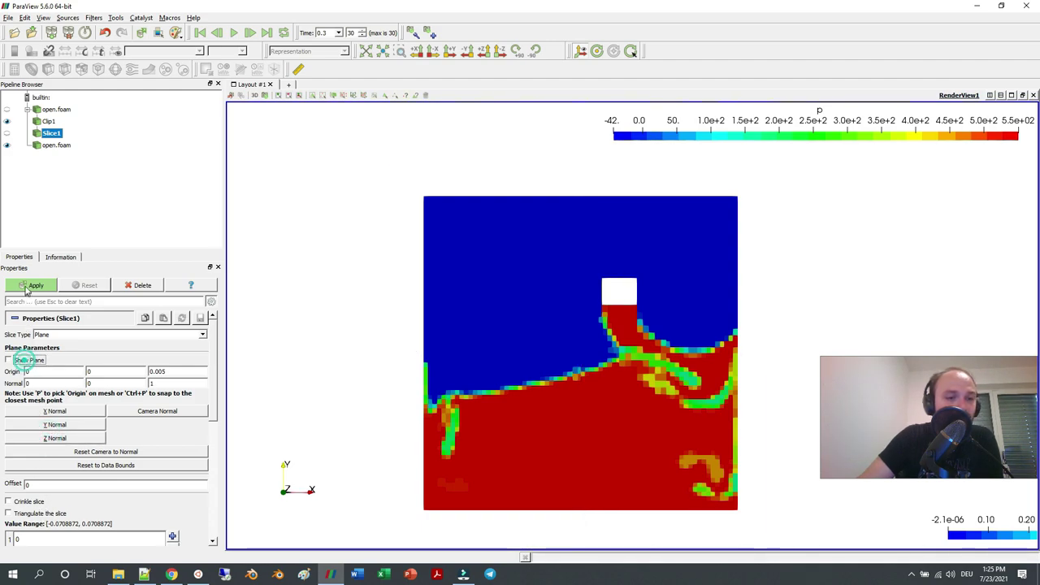
click(36, 284)
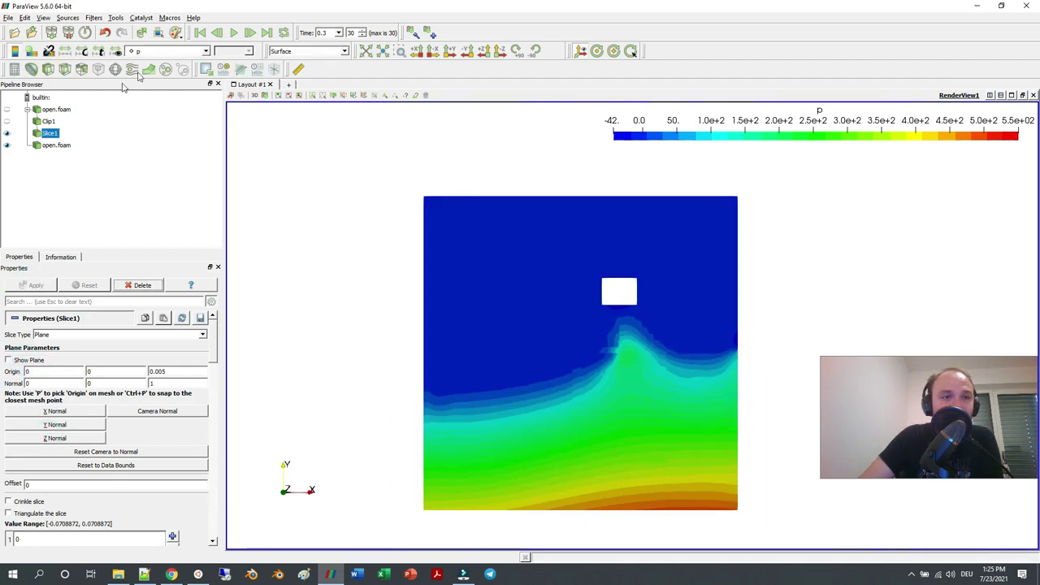
click(166, 51)
click(158, 179)
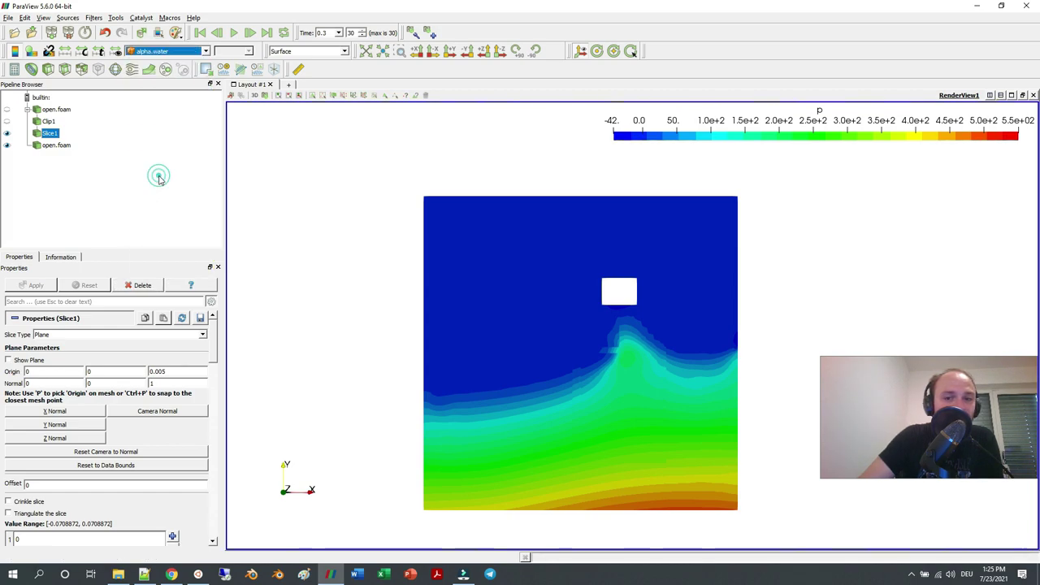
Slice the sink open.foam source with a Z-normal plane and hide the plane display.
click(56, 145)
click(64, 70)
click(54, 438)
click(20, 360)
click(40, 284)
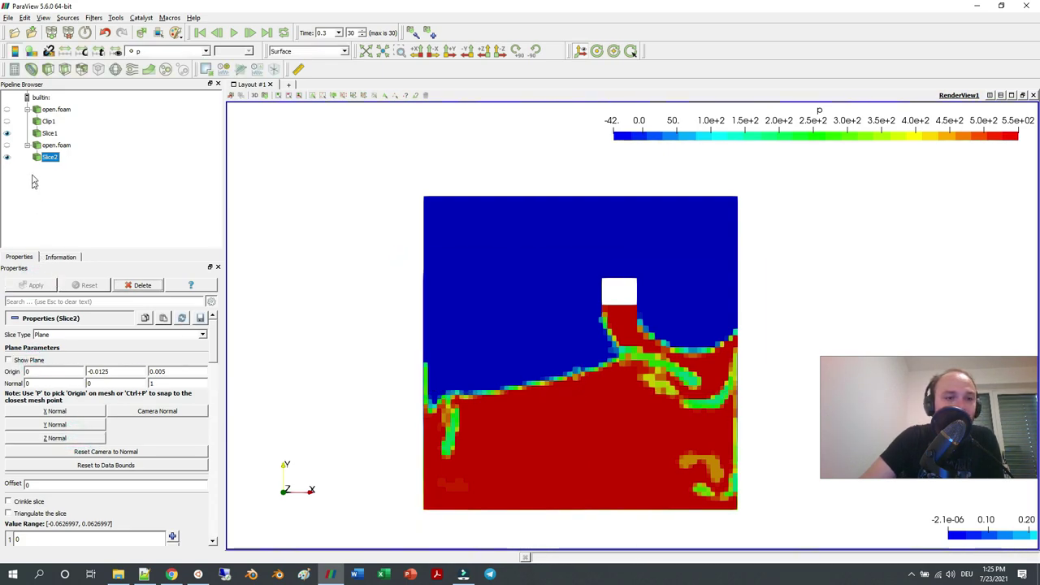
Set the sink open.foam source to solid color and choose black.
click(54, 147)
click(12, 498)
click(138, 51)
click(151, 62)
click(14, 51)
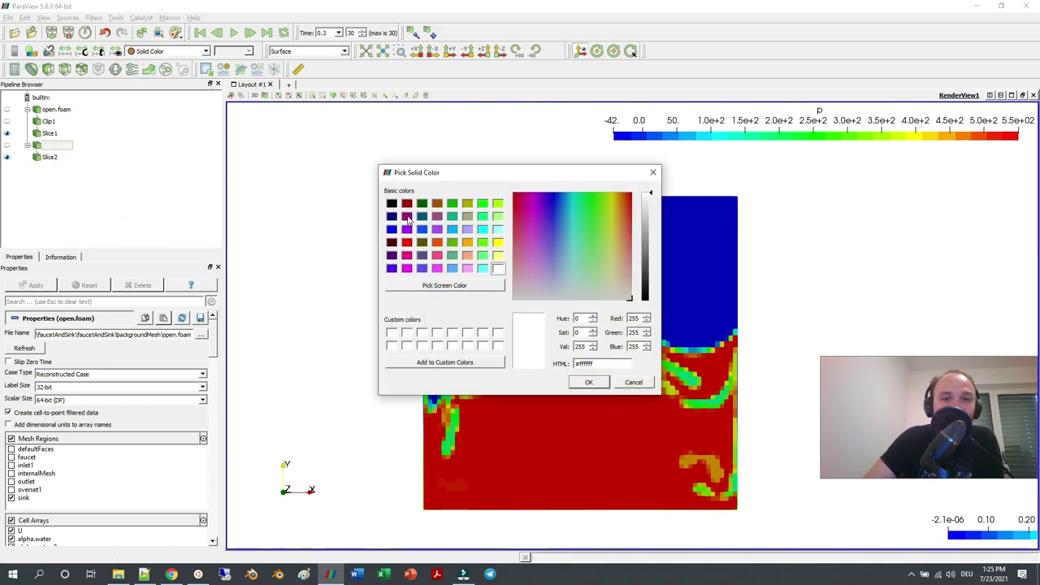
click(394, 206)
click(590, 382)
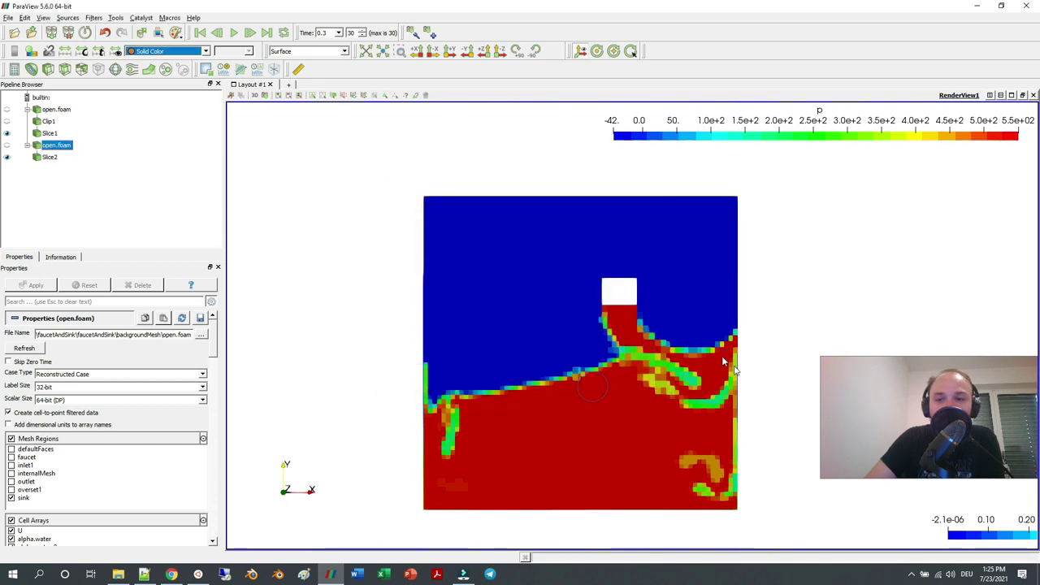
Set the sink slice, Slice2, to solid color and choose black.
click(49, 157)
click(138, 51)
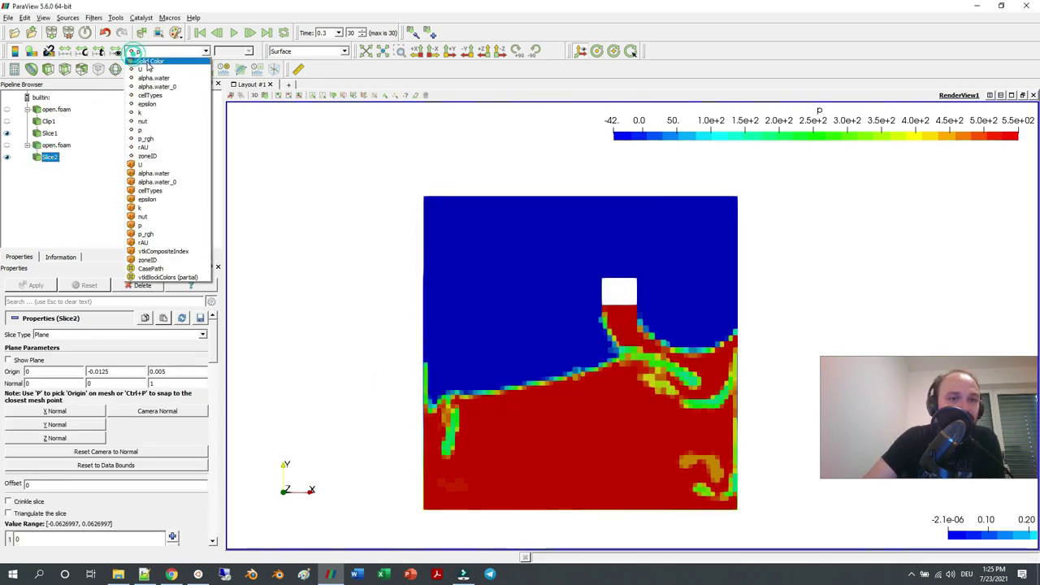
click(148, 63)
click(31, 50)
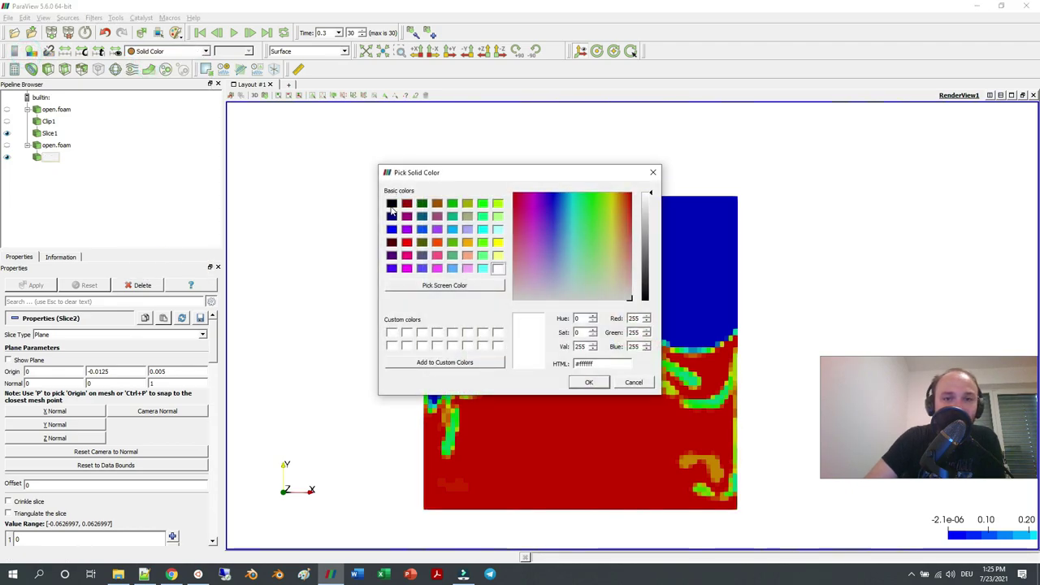
click(590, 383)
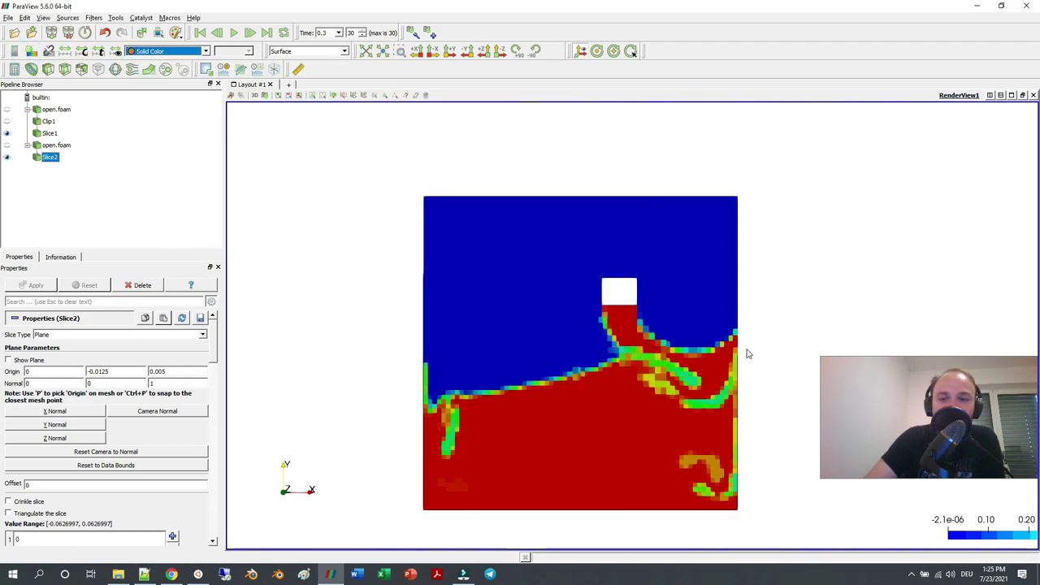
Set the line width of the sink slice to 5.
scroll(89, 476, down, 10)
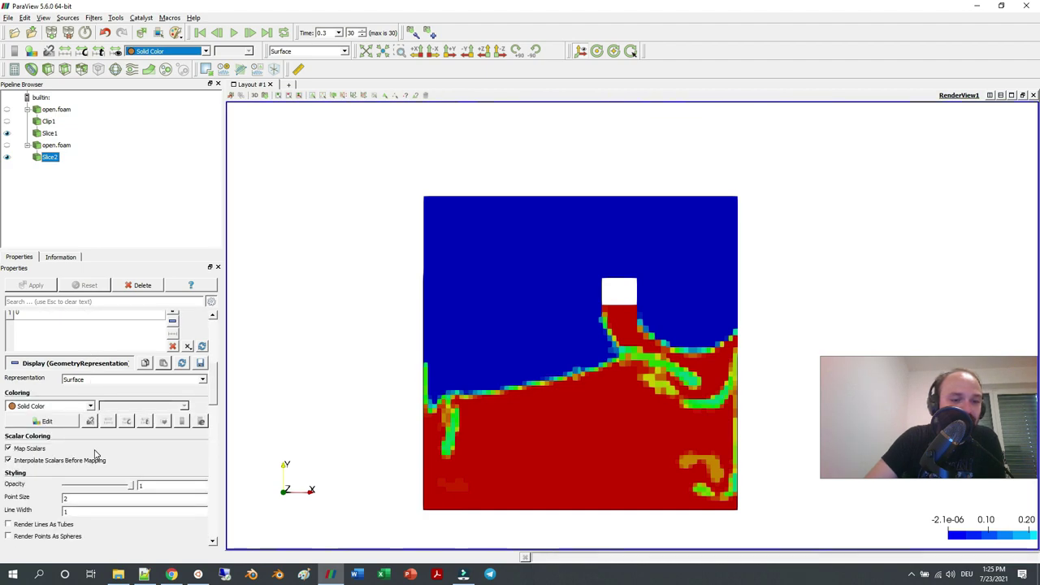
double_click(86, 479)
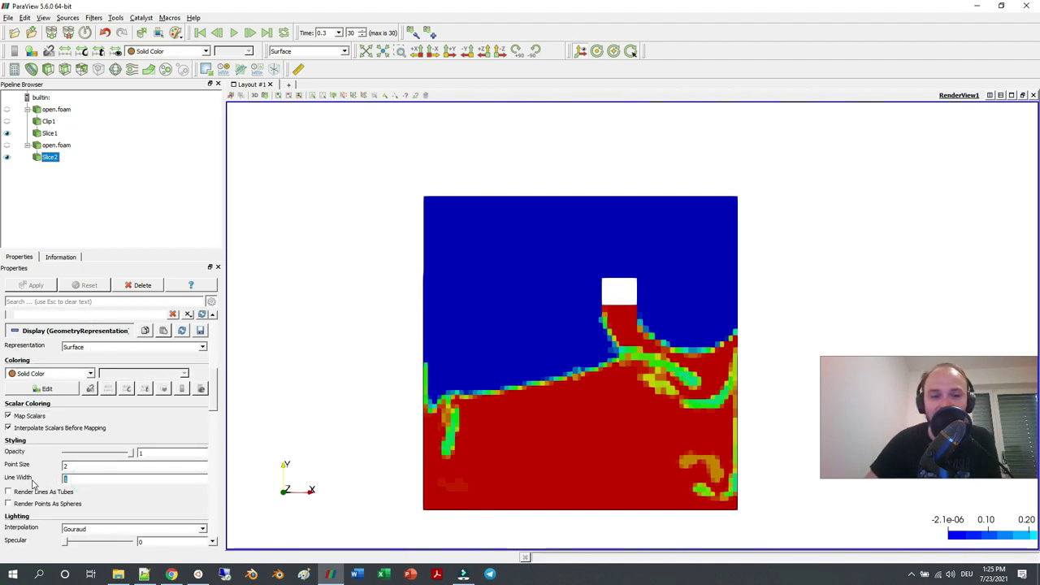
text(5)
key(Tab)
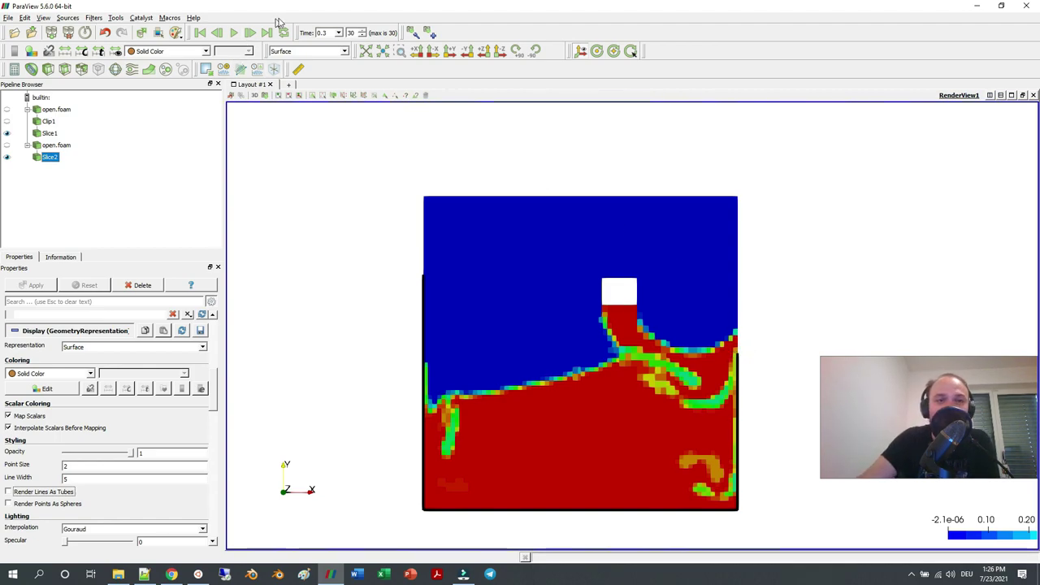
Refresh the time steps of the internalMesh open.foam source and return to the first time step.
click(53, 111)
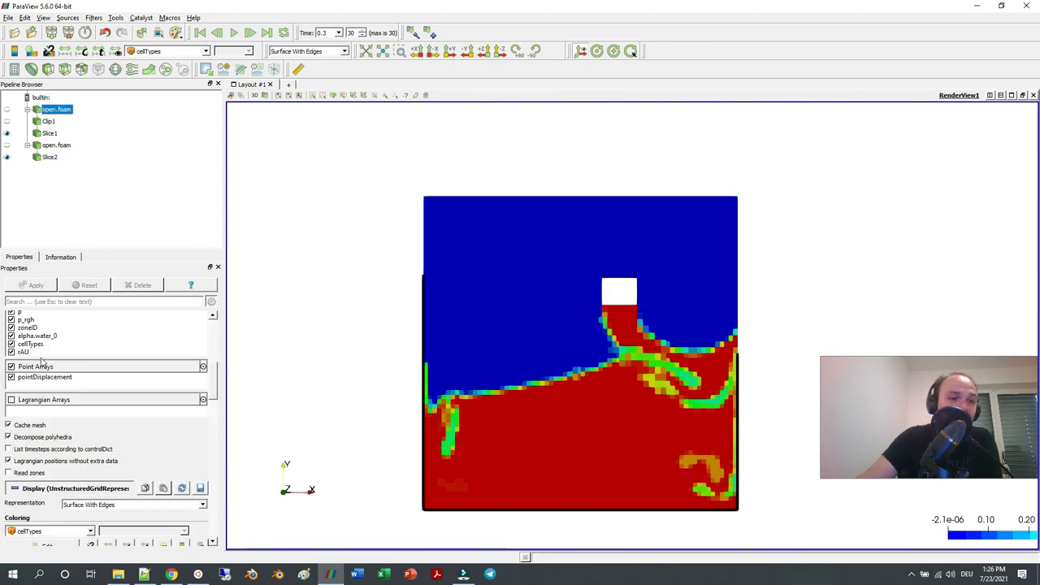
click(213, 378)
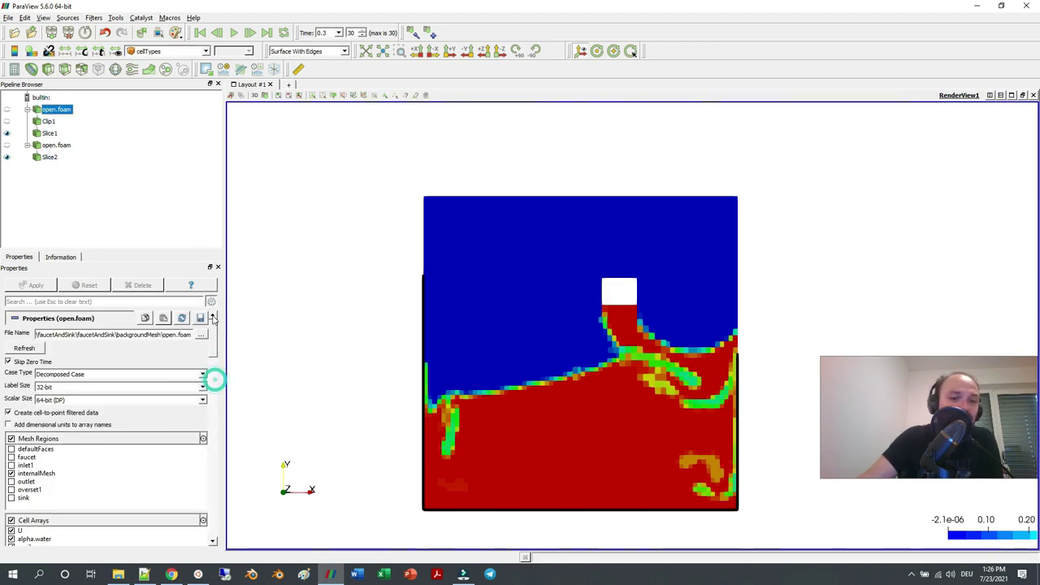
click(30, 349)
click(200, 33)
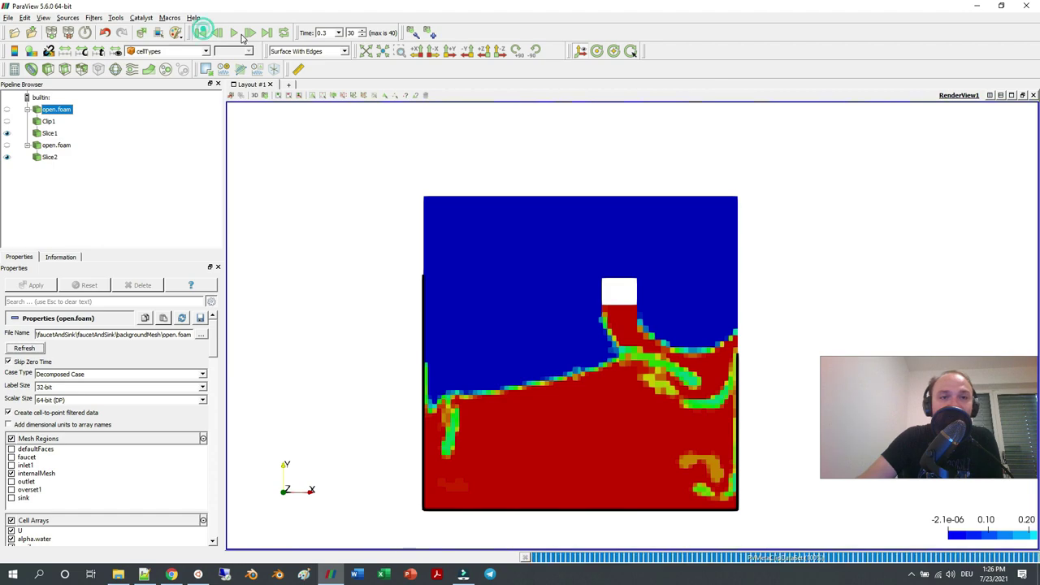
click(720, 428)
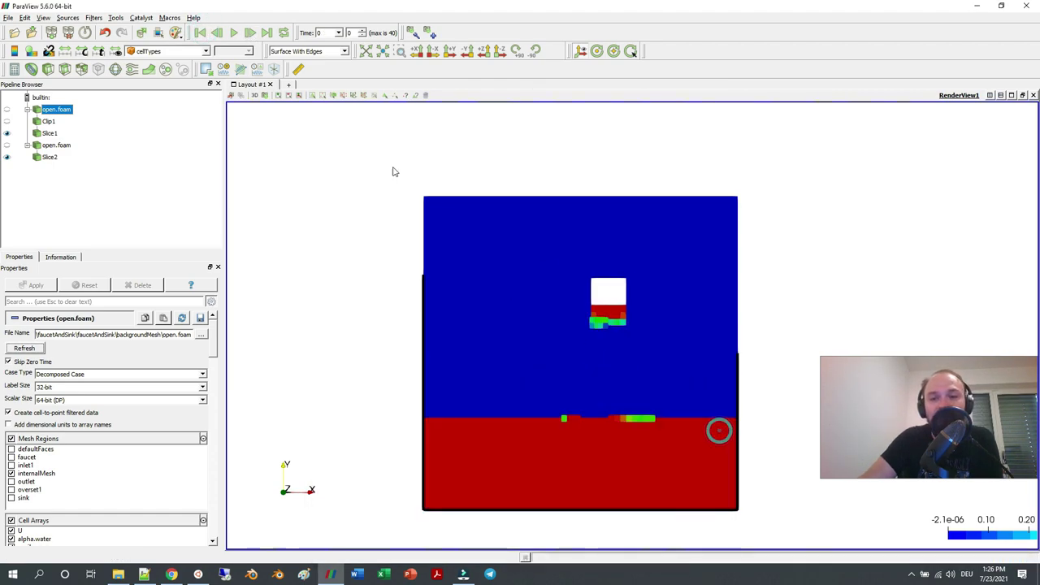
Step frame by frame through the sliced alpha.water field with the sink outline up to time 0.4.
click(250, 34)
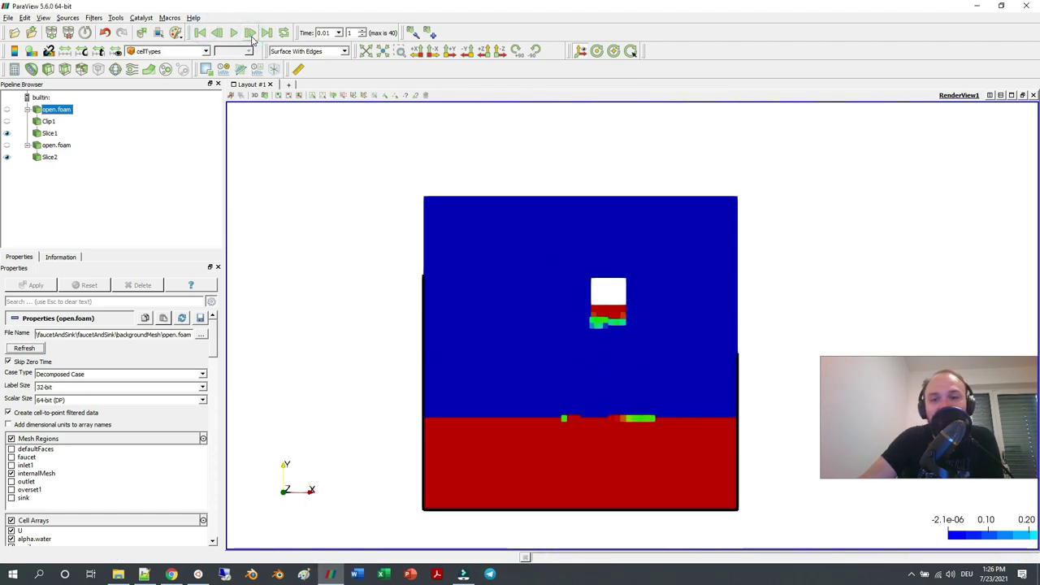
click(251, 35)
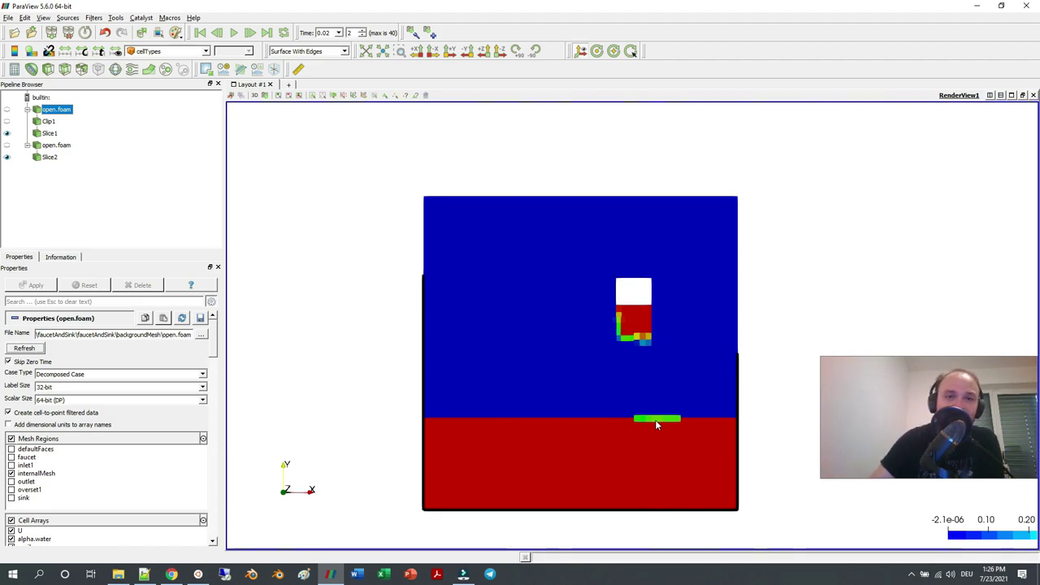
click(251, 33)
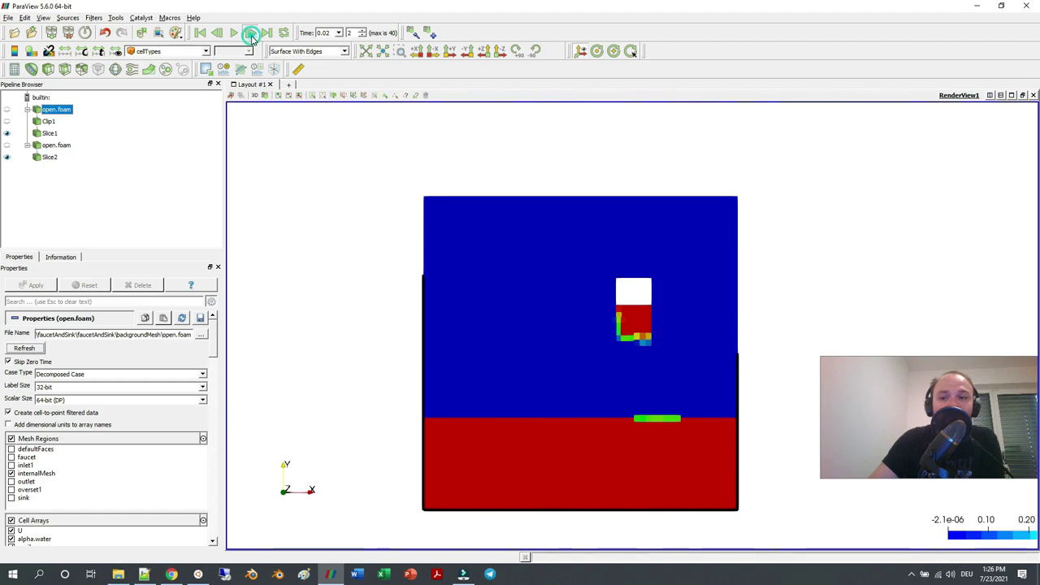
click(251, 34)
click(251, 34)
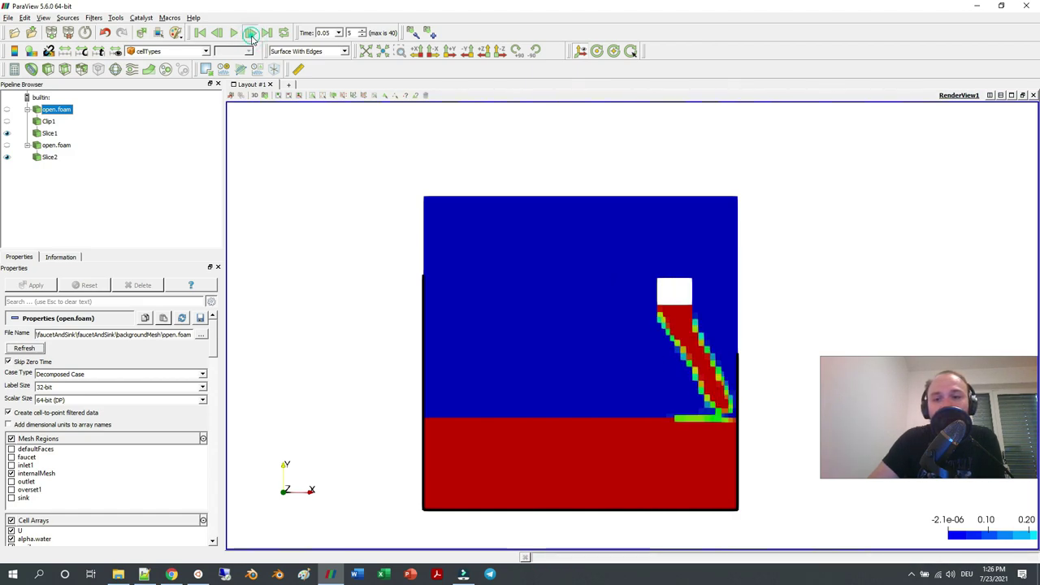
click(251, 35)
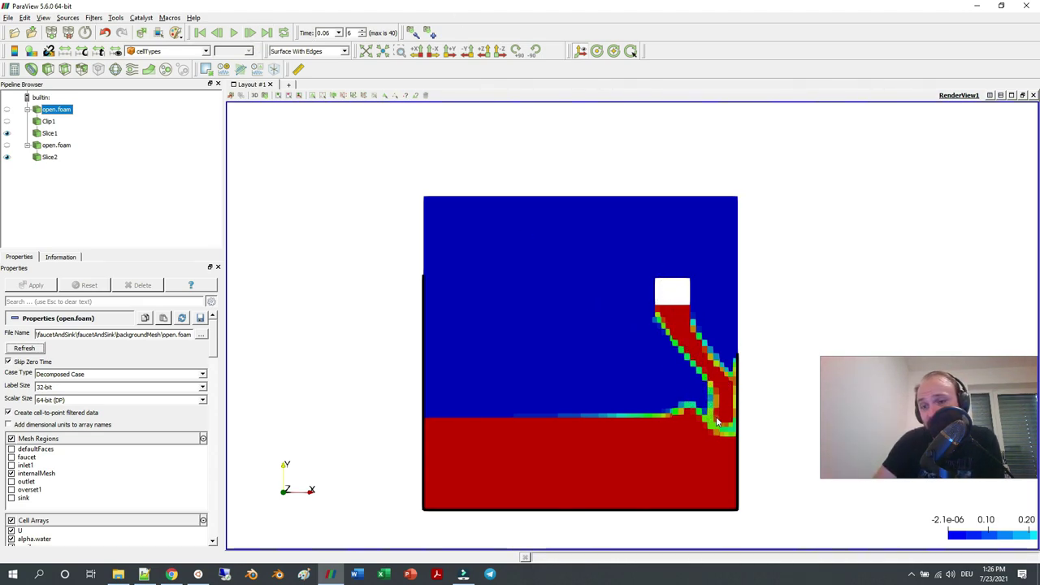
click(250, 33)
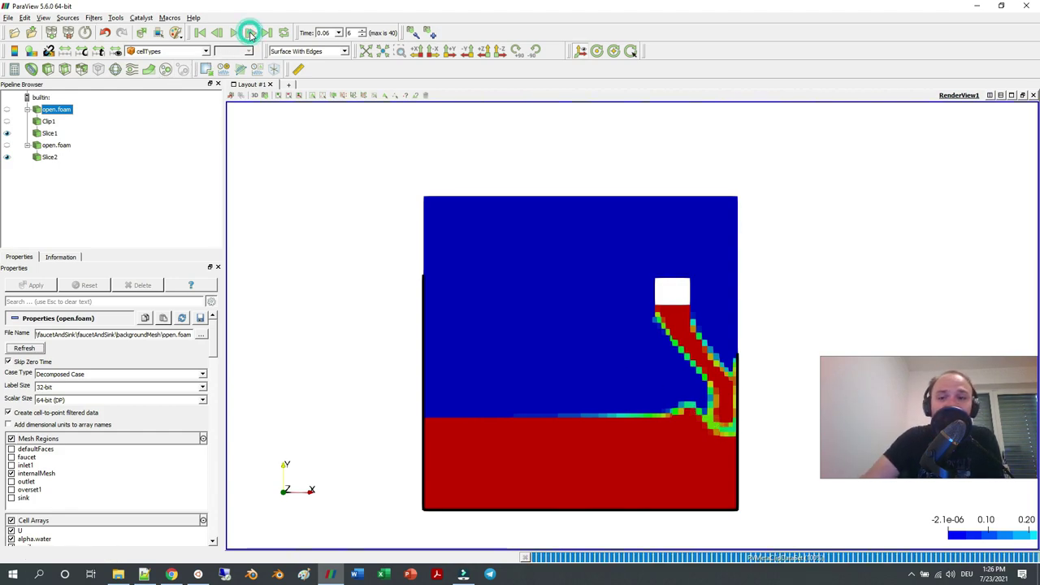
click(251, 33)
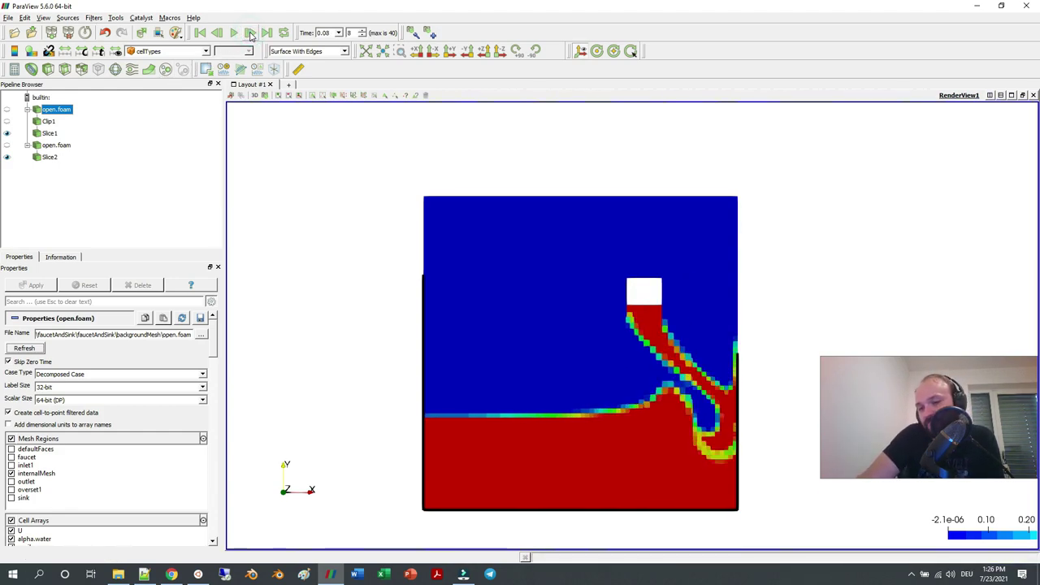
click(251, 32)
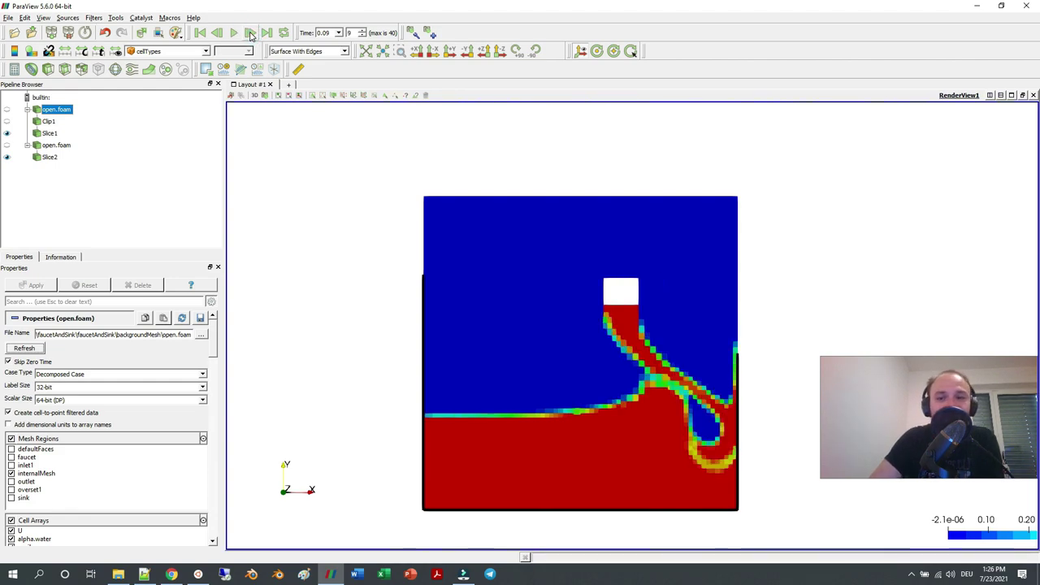
click(250, 33)
click(250, 33)
click(251, 33)
click(250, 33)
click(250, 32)
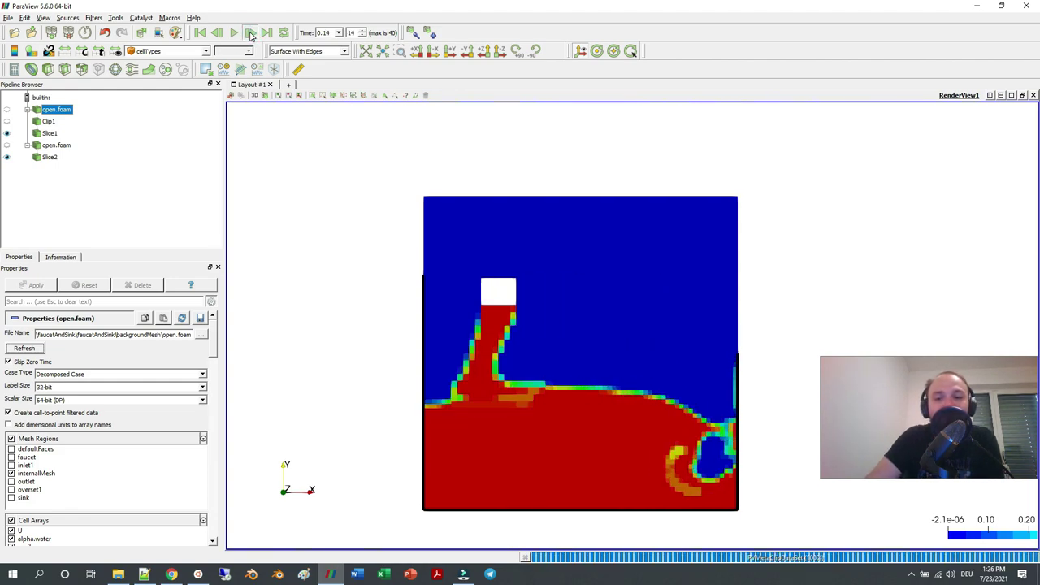
click(250, 33)
click(250, 33)
click(251, 32)
click(250, 32)
click(250, 32)
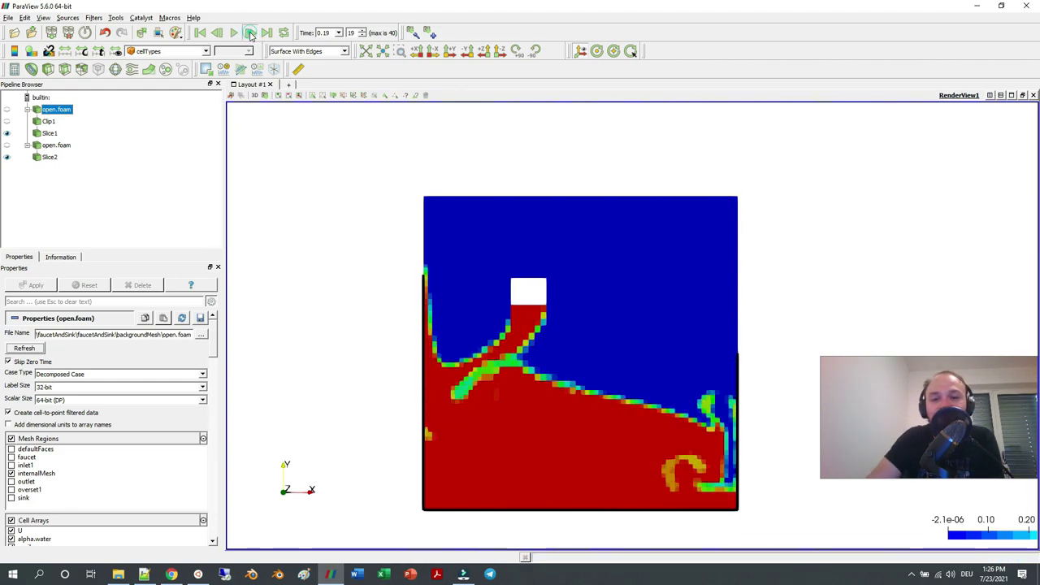
click(251, 32)
click(251, 33)
click(250, 32)
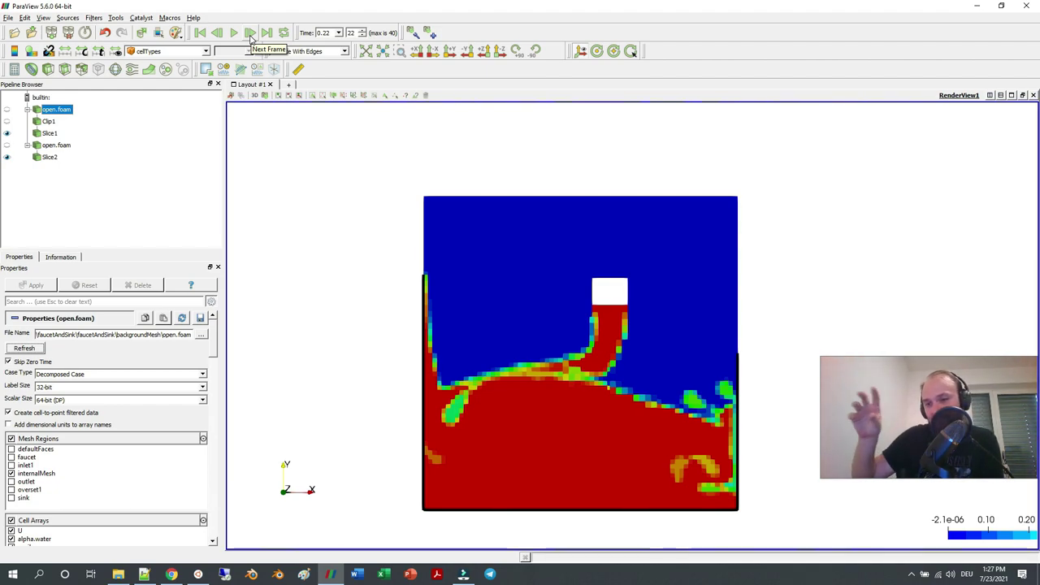
click(250, 33)
click(250, 32)
click(250, 33)
click(251, 33)
click(250, 32)
click(250, 32)
click(250, 32)
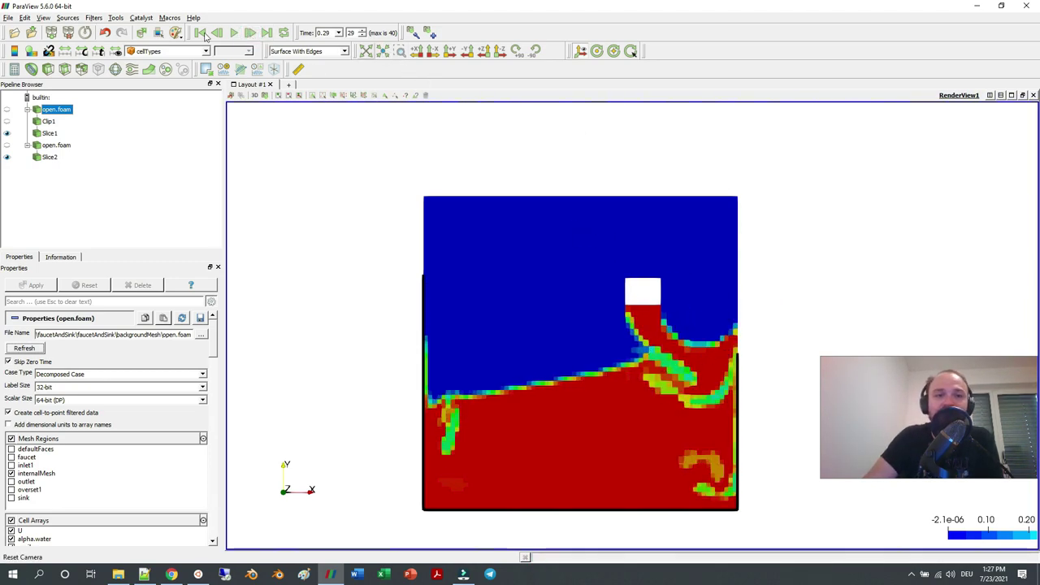
click(250, 34)
click(250, 33)
click(249, 33)
click(250, 33)
click(250, 33)
click(249, 33)
click(249, 33)
click(250, 34)
click(250, 34)
click(250, 33)
click(249, 33)
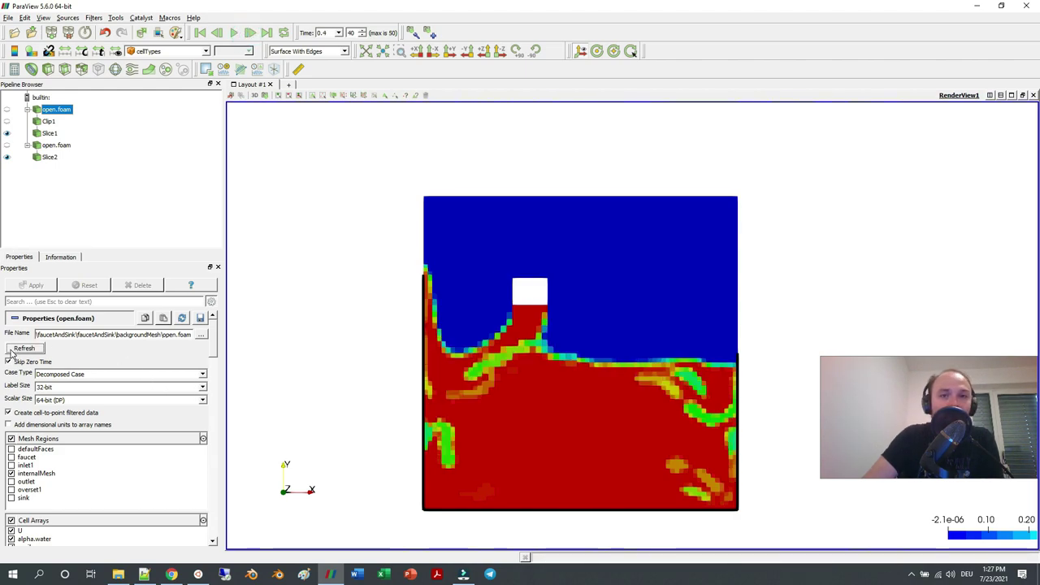
Play the refreshed time steps on to time 0.5 and step back to time 0.4.
click(235, 33)
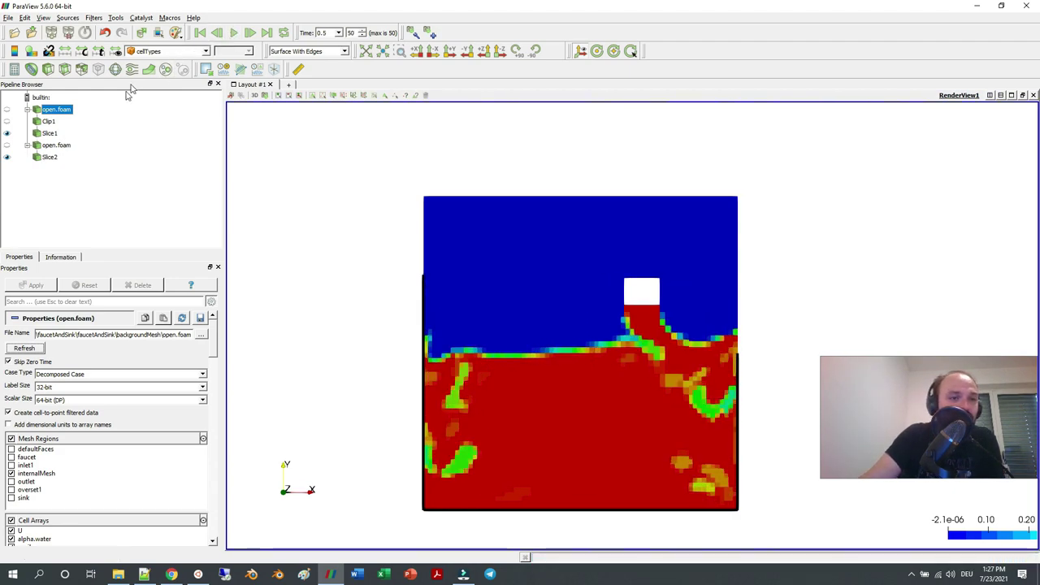
click(217, 33)
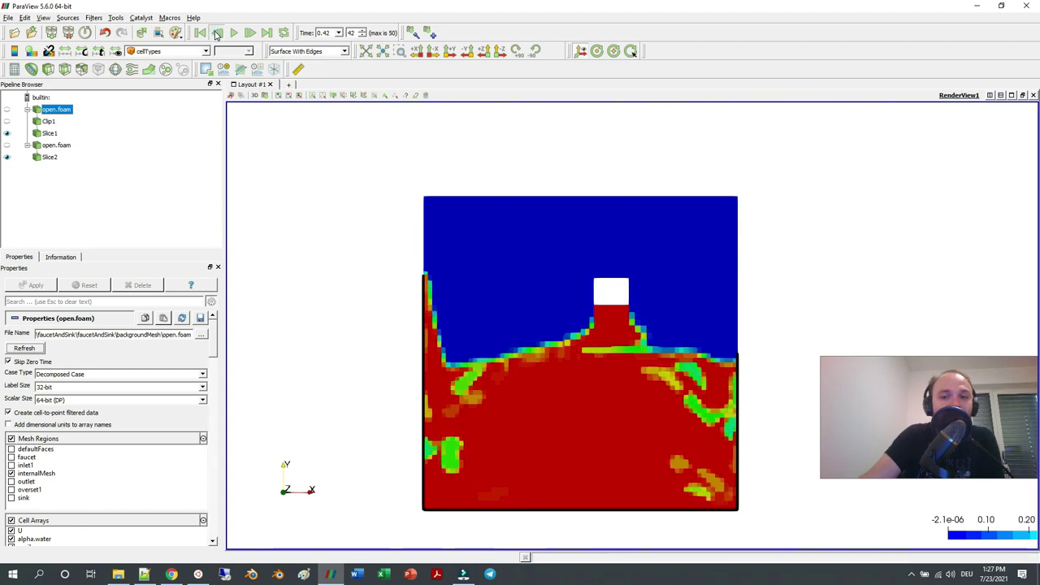
click(49, 133)
click(166, 51)
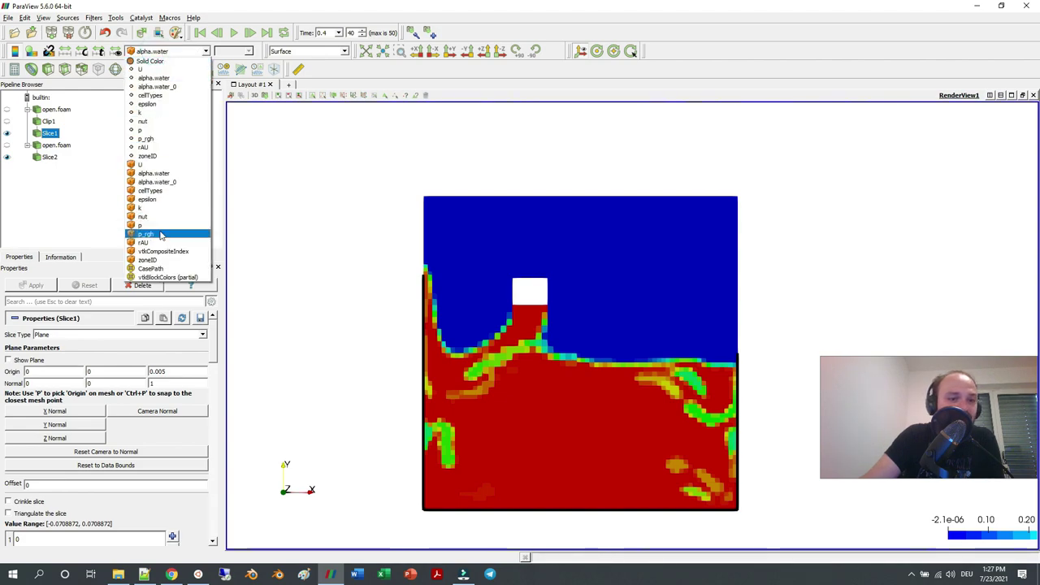
click(31, 132)
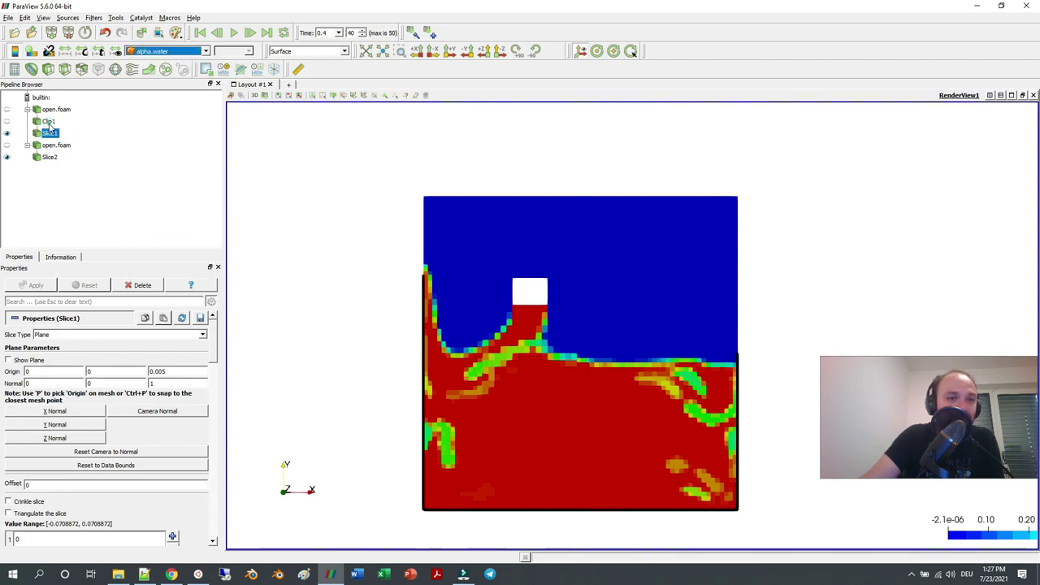
Color Slice1 by the cellTypes cell field to inspect the overset regions, and switch its coloring back to alpha.water.
click(49, 121)
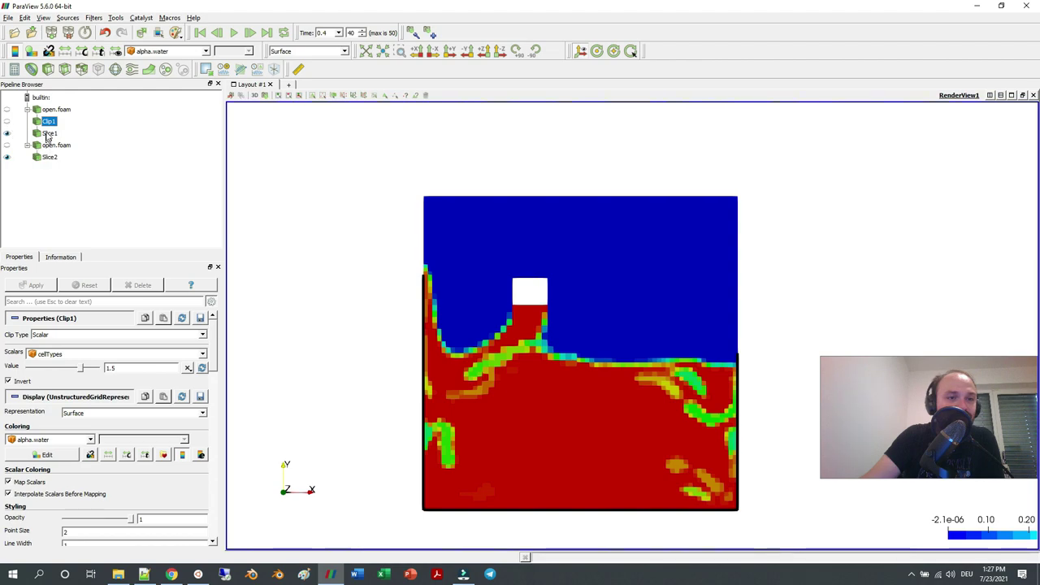
click(50, 133)
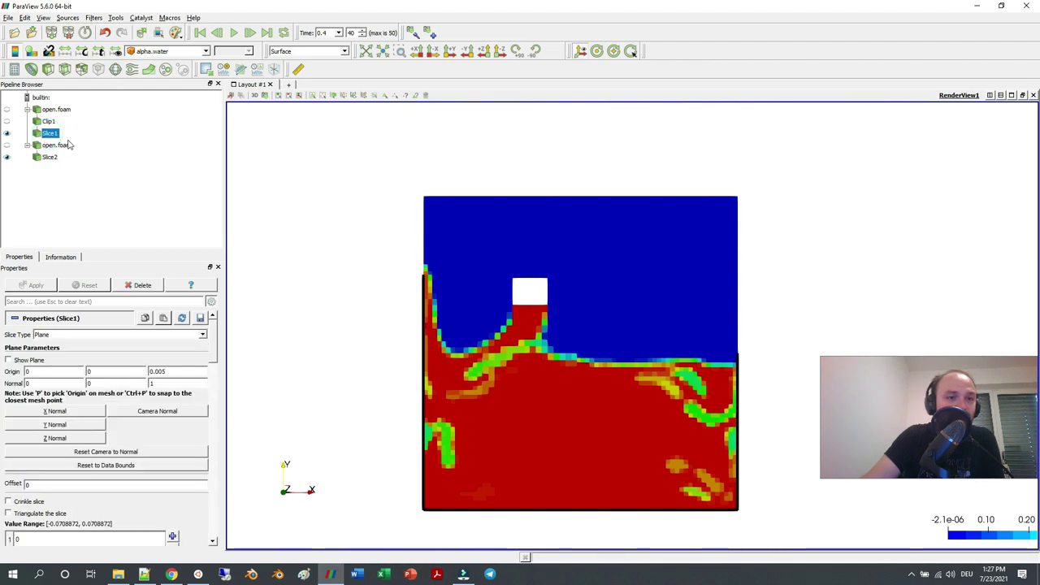
click(149, 52)
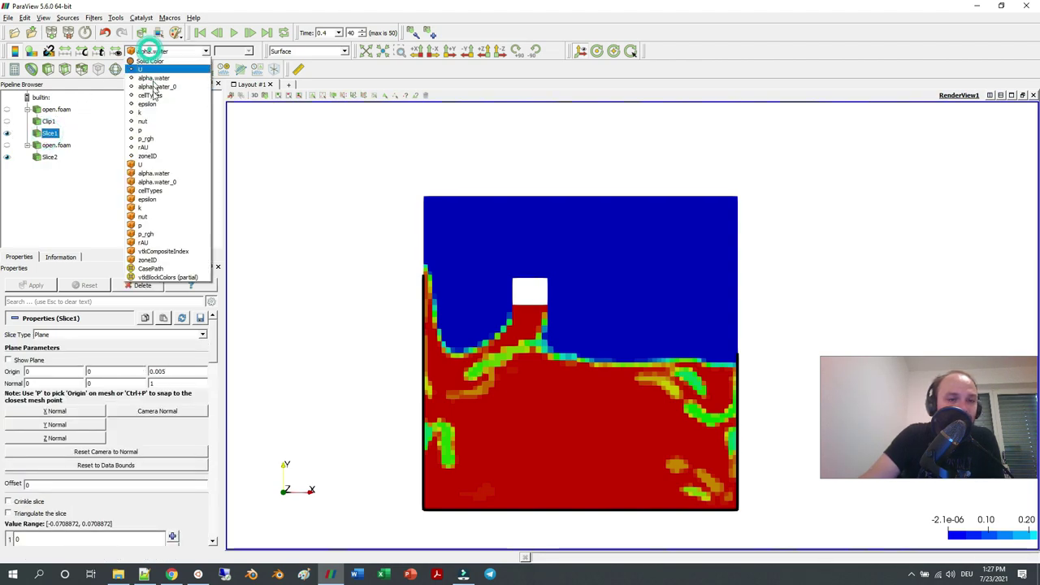
click(169, 190)
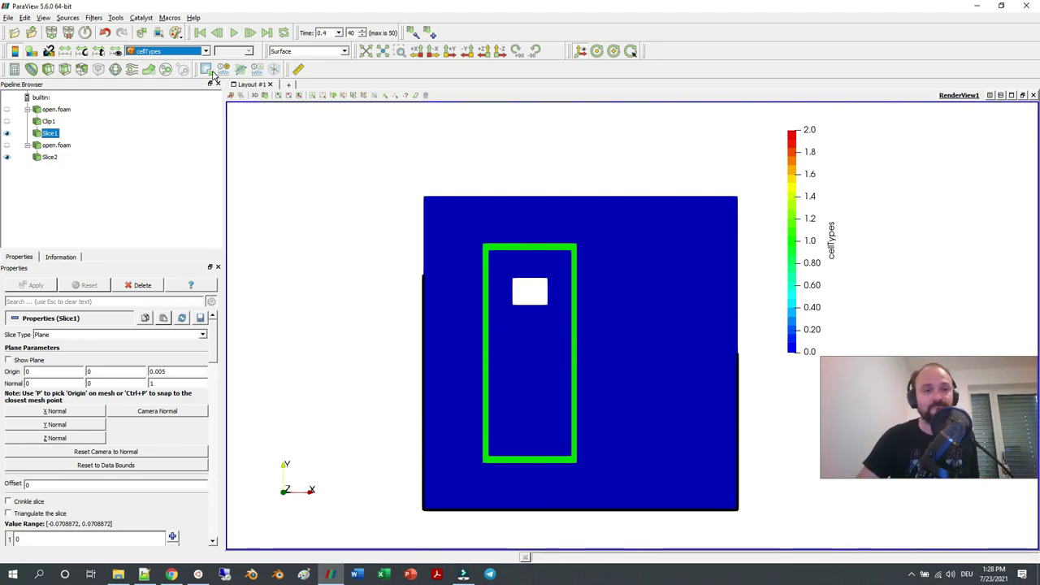
click(167, 51)
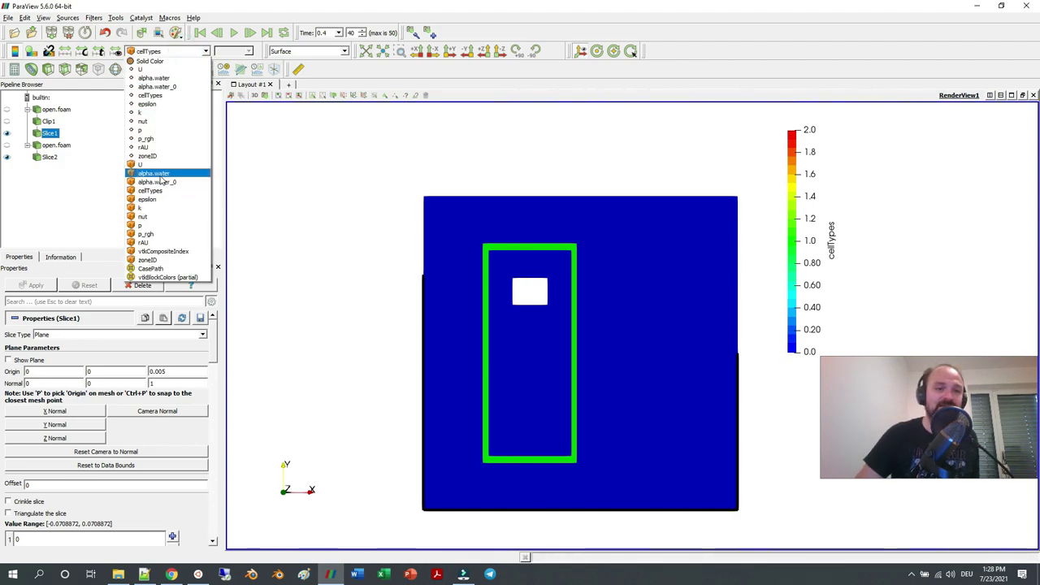
click(158, 174)
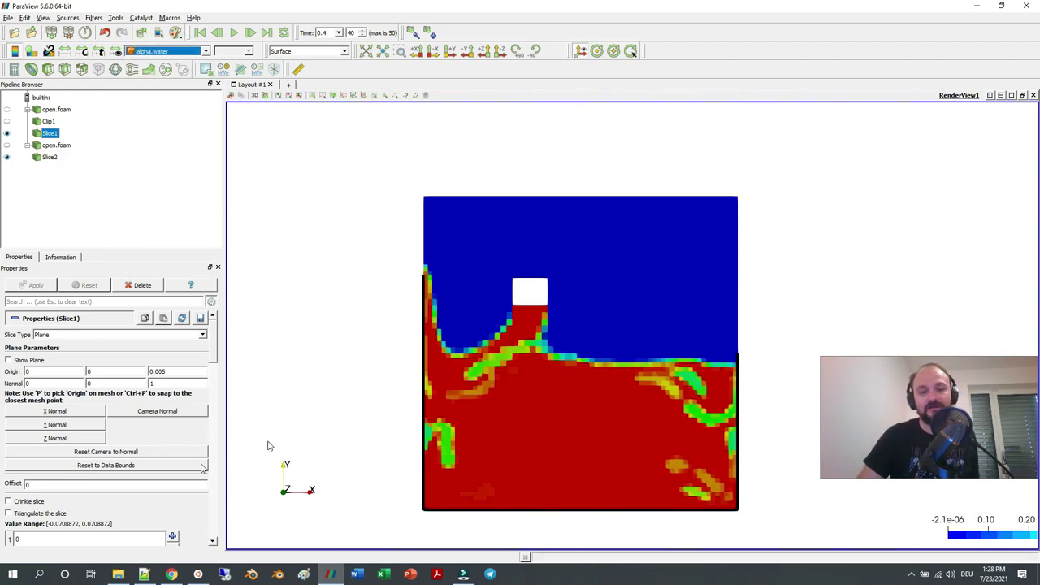
Switch to Notepad++ and review the alpha.water and pointDisplacement files, highlighting the zeroGradient type of the overset1 patch.
click(143, 574)
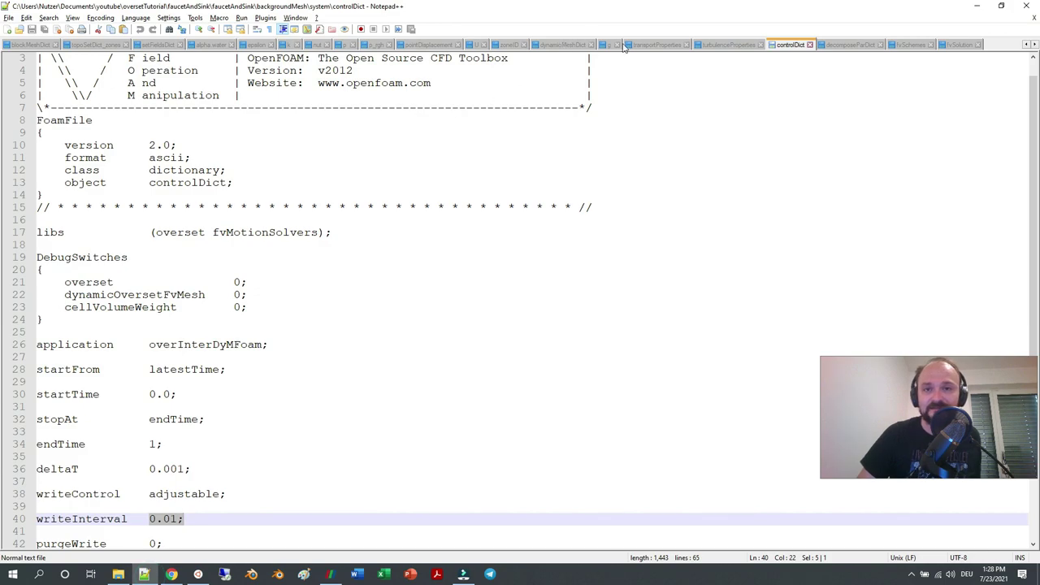
click(207, 45)
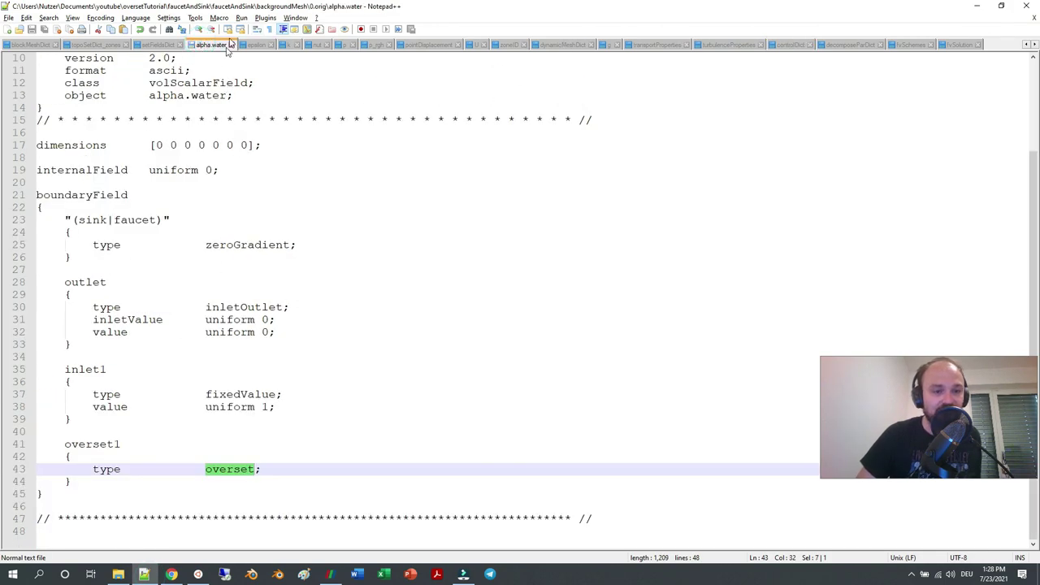
click(431, 46)
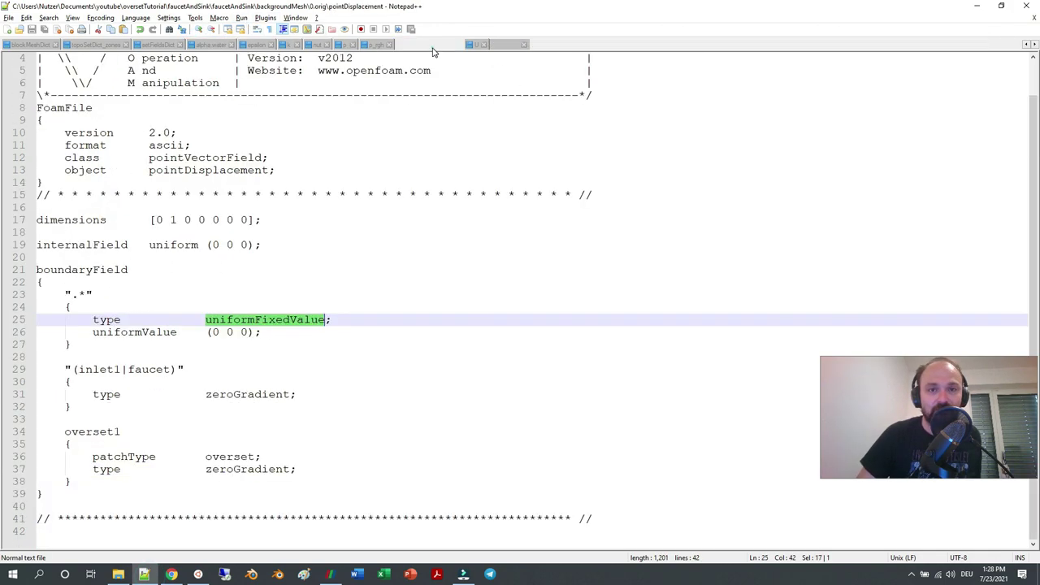
double_click(237, 470)
Switch to ParaView, rewind to the first time step, advance frame by frame to time 0.09 and close the output messages.
click(329, 574)
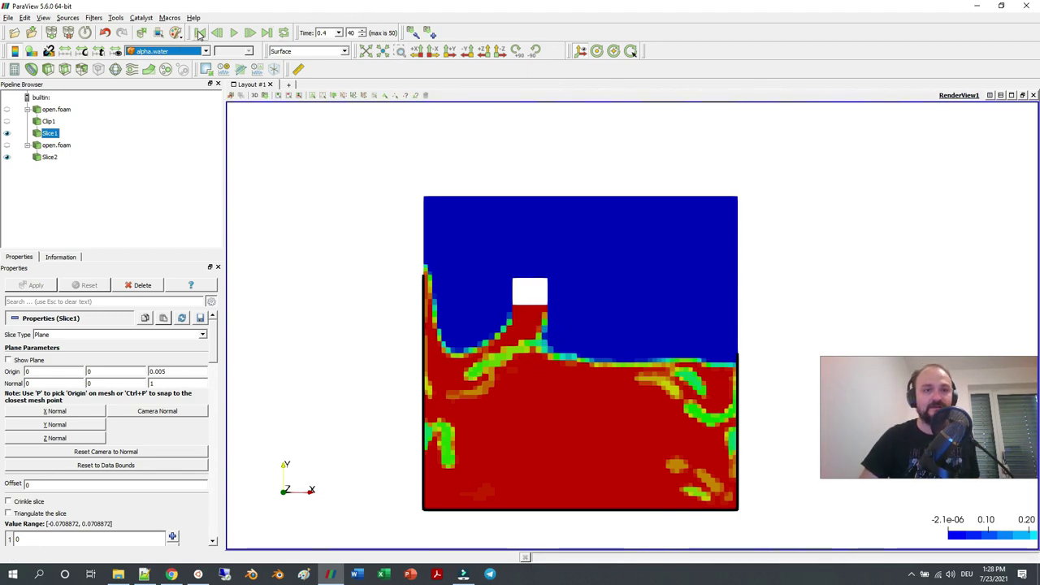
click(199, 33)
click(249, 33)
click(248, 33)
click(249, 33)
click(249, 32)
click(248, 32)
click(248, 32)
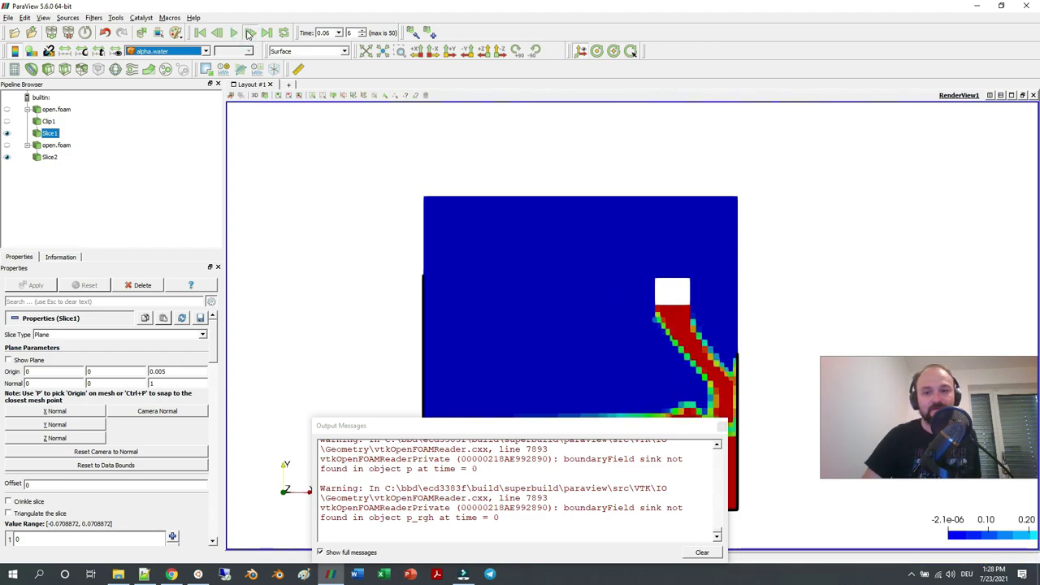
click(248, 33)
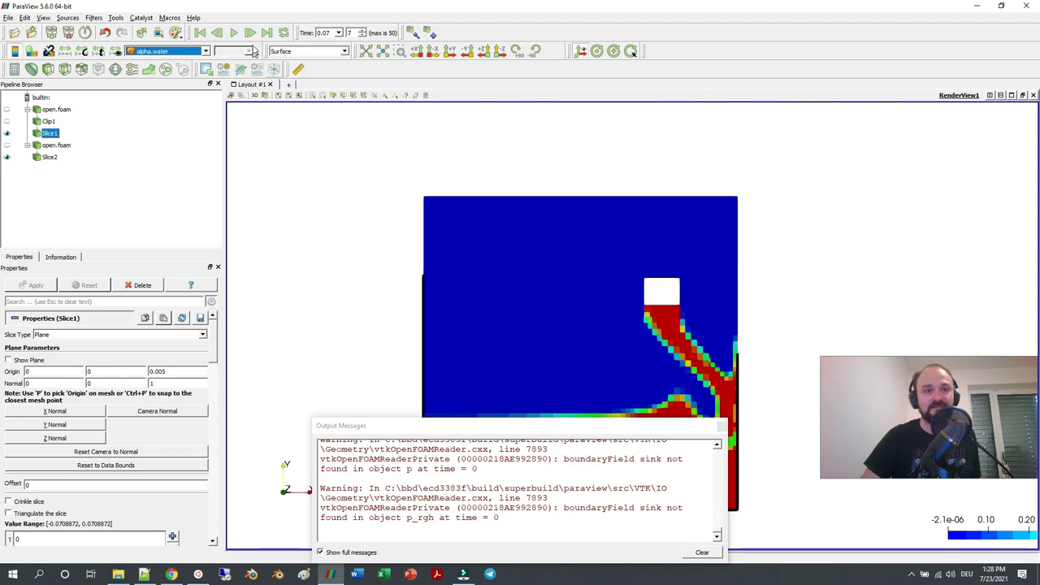
click(249, 33)
click(249, 33)
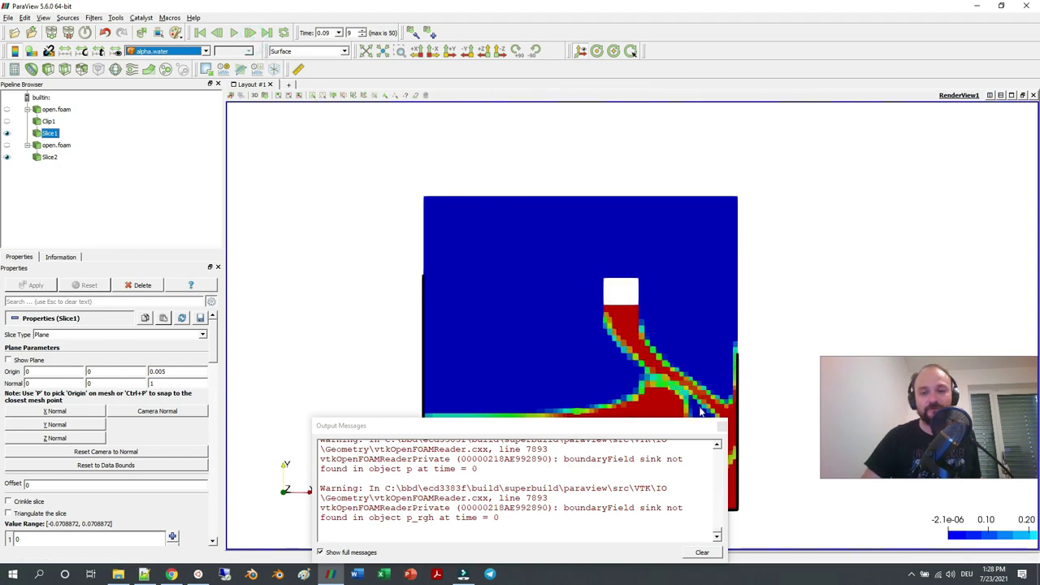
click(722, 428)
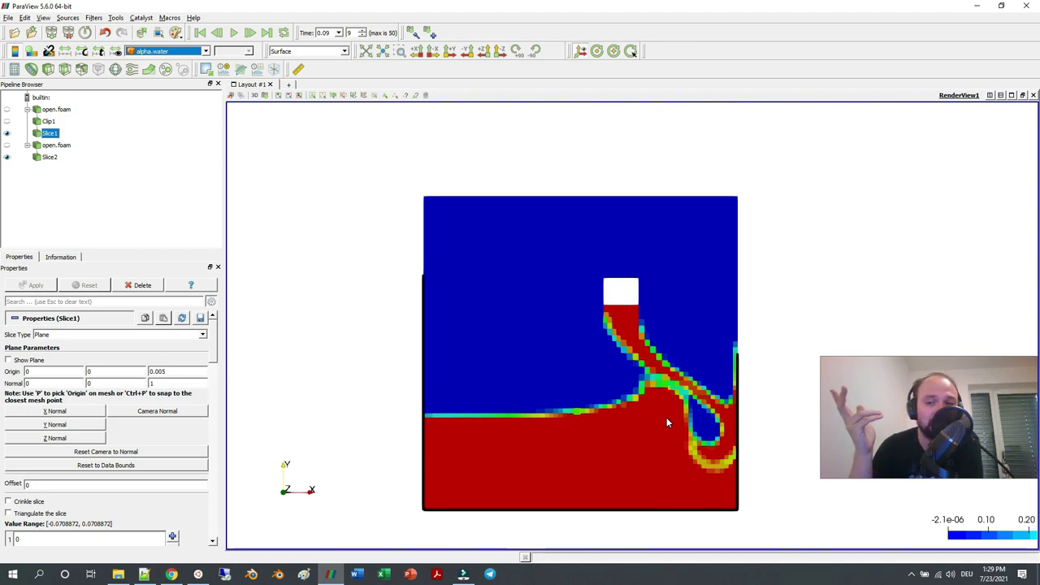
Refresh the time steps of the internalMesh open.foam source and play the animation to time 0.58.
click(56, 109)
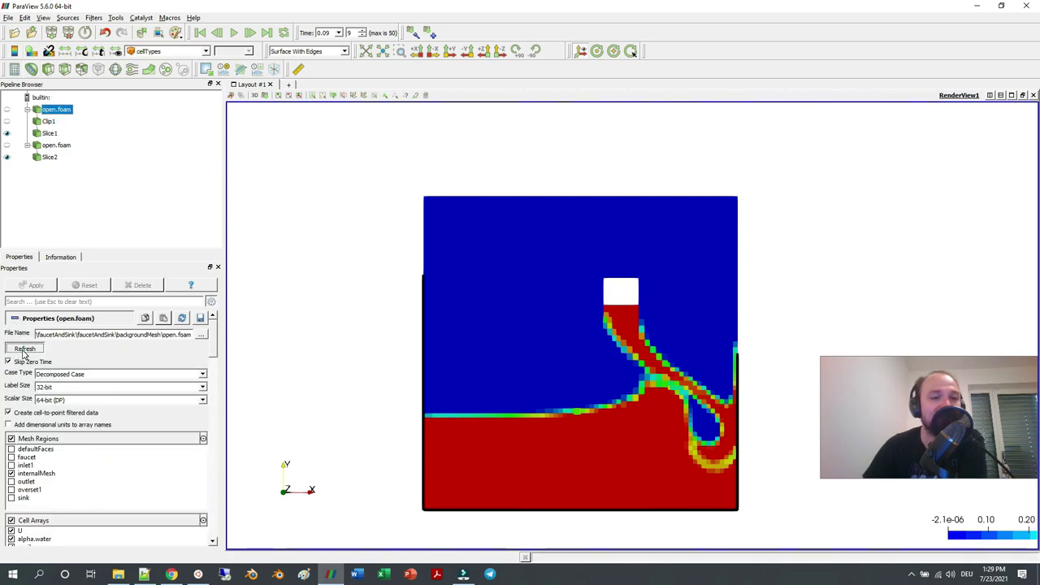
click(234, 34)
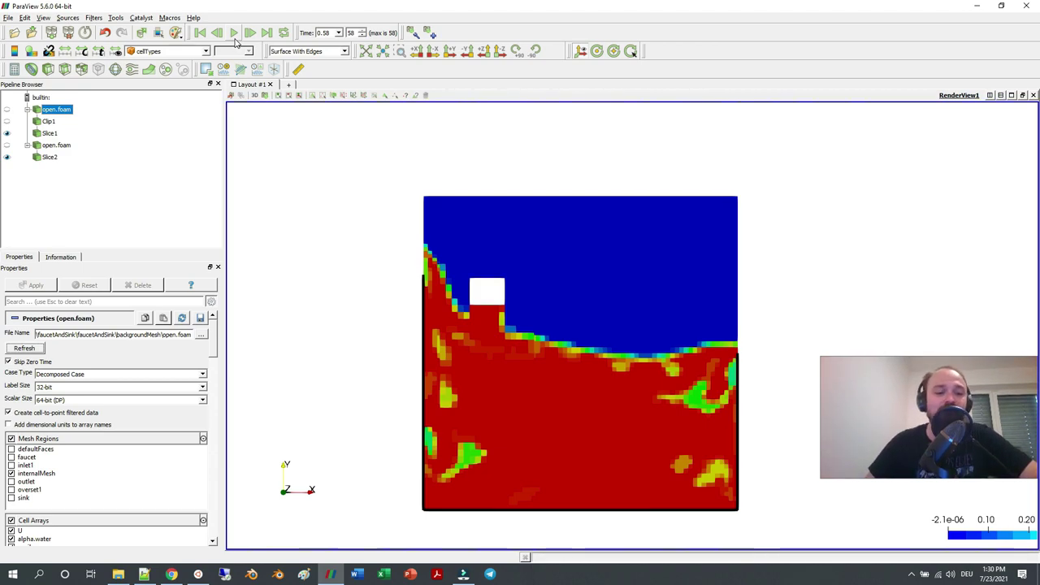
Check the PIMPLE settings of fvSolution in Notepad++ and the written time folders of processor0 in File Explorer.
click(143, 574)
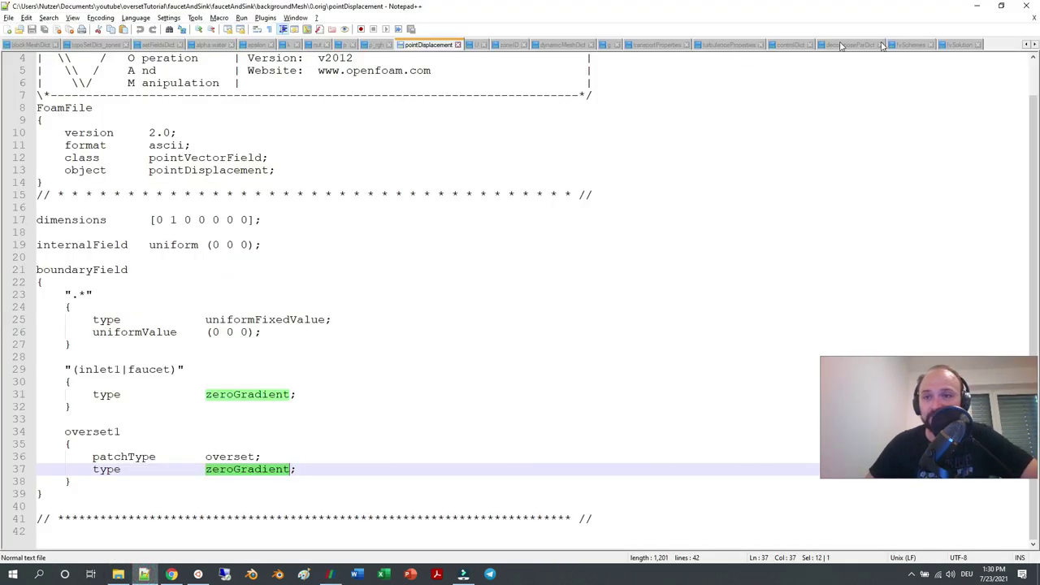
click(959, 45)
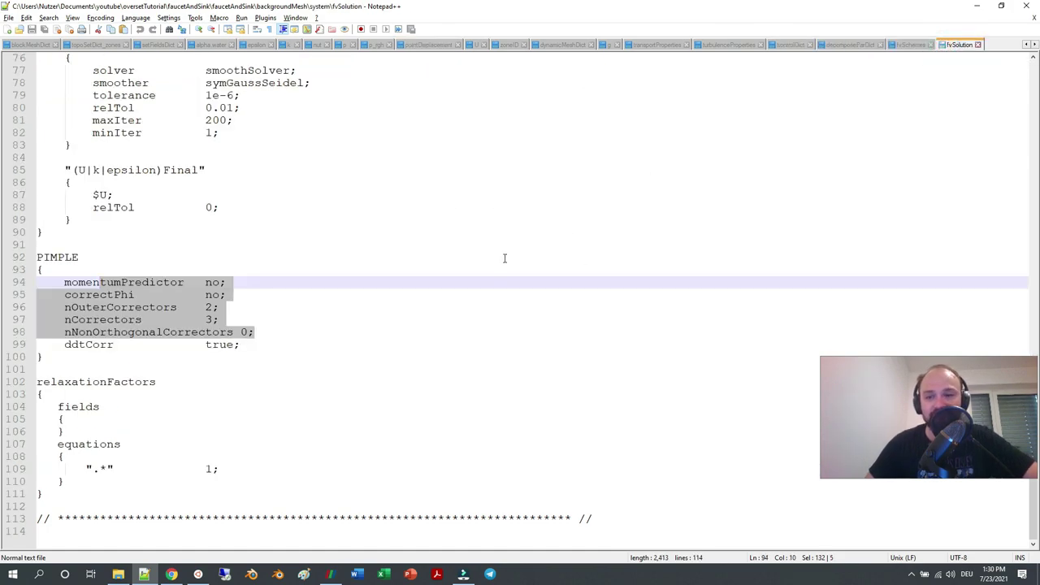
click(118, 574)
scroll(260, 329, down, 1)
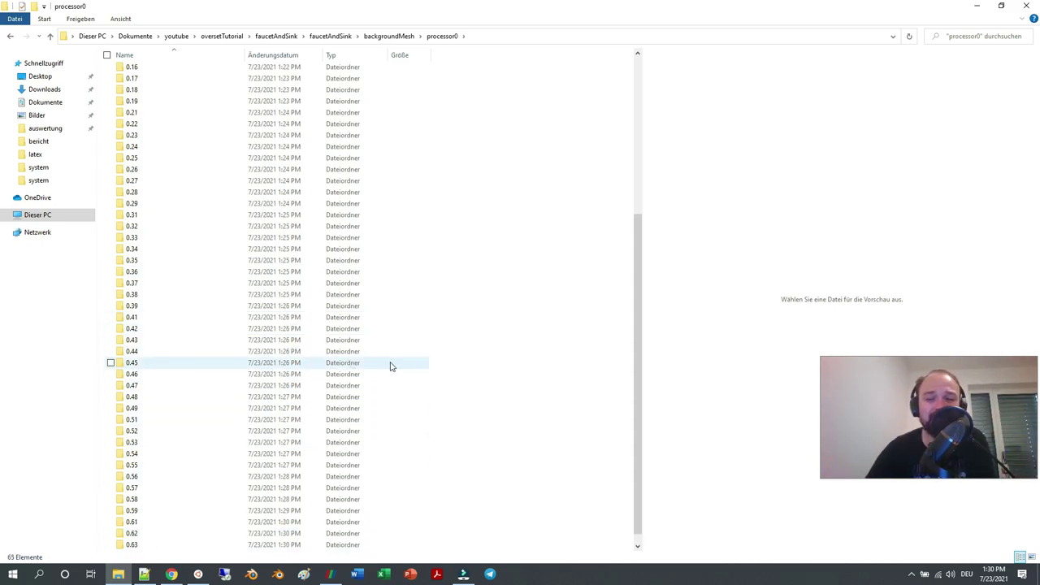
Switch to Notepad++ and close the background mesh's field and dictionary files, from dynamicMeshDict back to blockMeshDict.
click(144, 574)
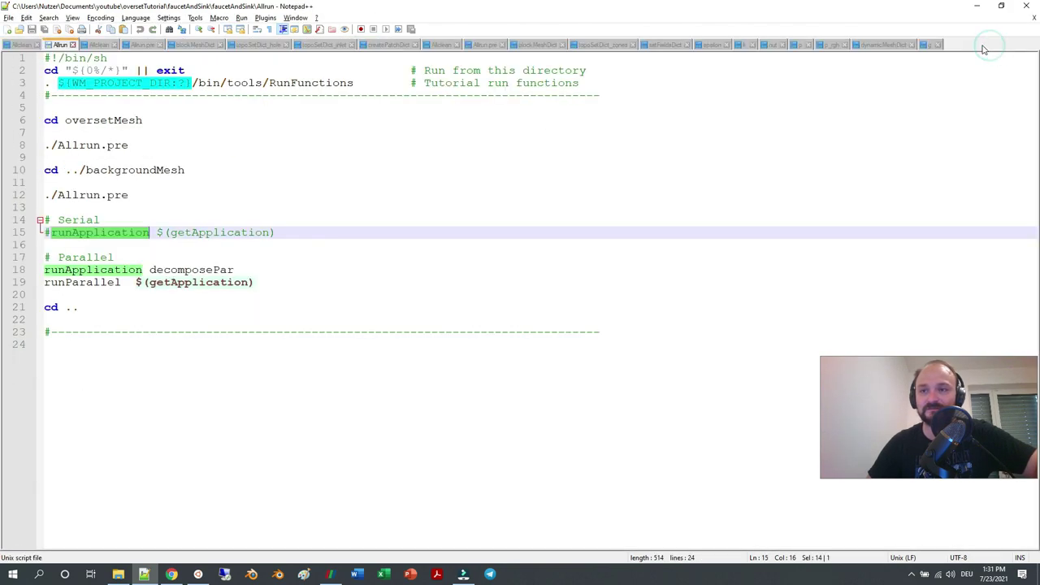
click(889, 42)
middle_click(889, 41)
click(845, 45)
middle_click(845, 45)
click(807, 45)
middle_click(807, 44)
click(776, 44)
middle_click(776, 45)
click(744, 44)
middle_click(744, 45)
click(709, 45)
middle_click(706, 45)
click(671, 45)
middle_click(673, 45)
click(609, 45)
middle_click(609, 45)
click(544, 45)
middle_click(544, 45)
Close the overset mesh's createPatchDict, topoSetDict_inlet, topoSetDict_hole and blockMeshDict files.
click(406, 44)
middle_click(406, 45)
click(302, 44)
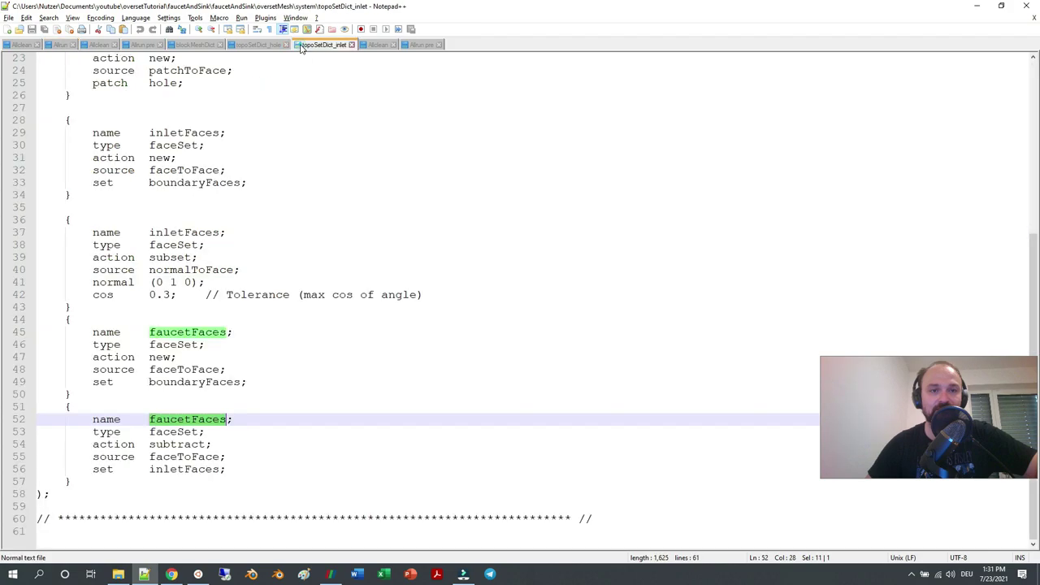
middle_click(302, 45)
middle_click(258, 45)
click(204, 47)
middle_click(205, 47)
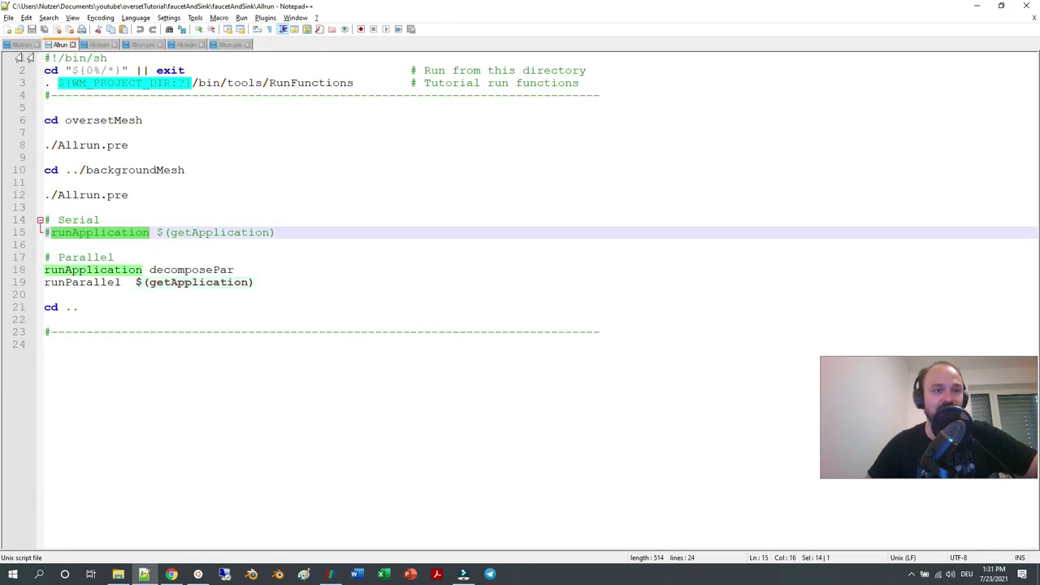
Close the three Allclean scripts, keeping only the Allrun and Allrun.pre scripts open.
click(15, 46)
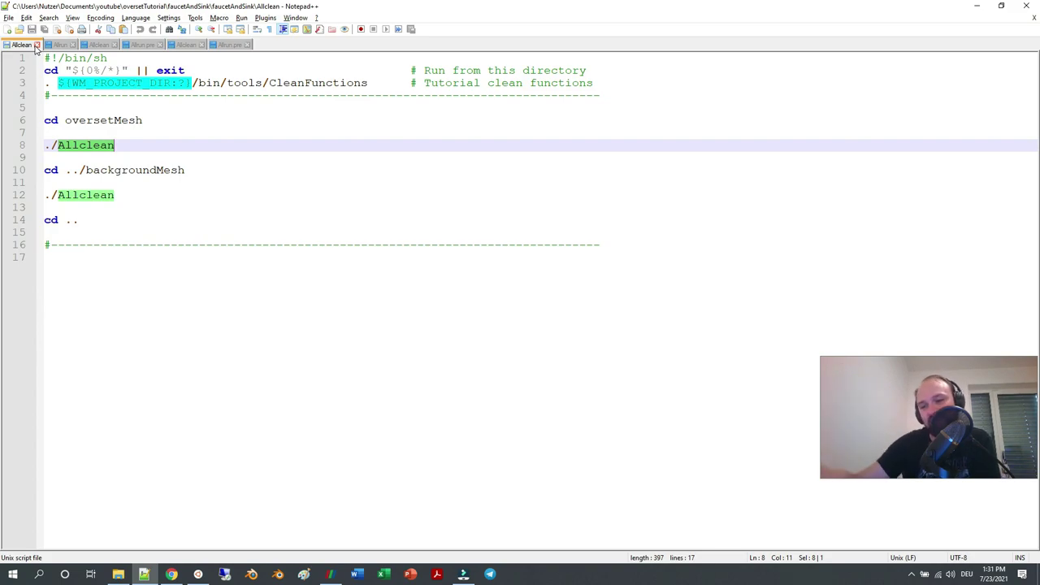
click(38, 46)
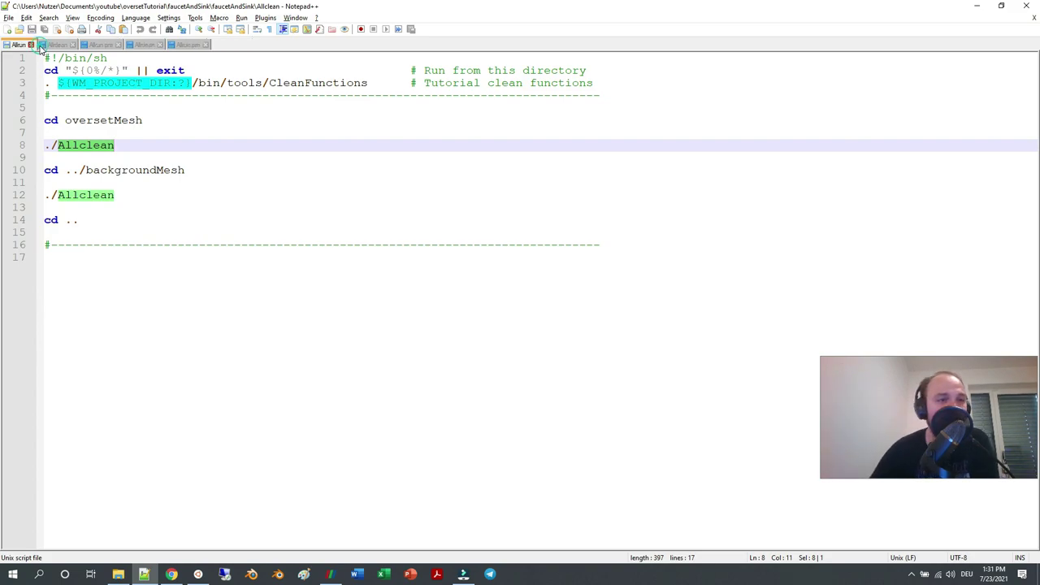
click(73, 46)
click(73, 45)
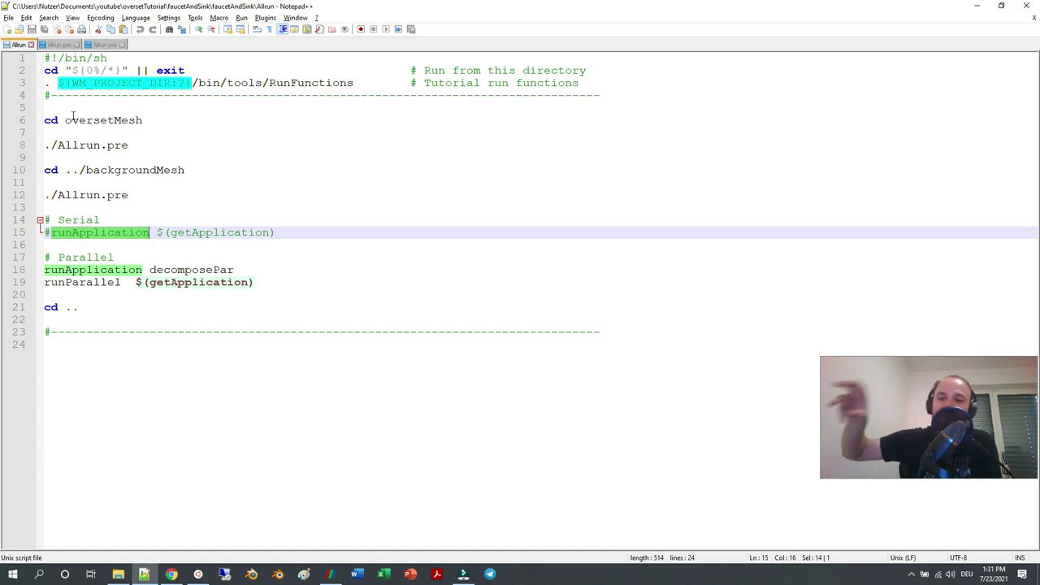
Review the Allrun script, highlighting oversetMesh, backgroundMesh, the parallel runApplication command and the first Allrun.pre call.
double_click(96, 119)
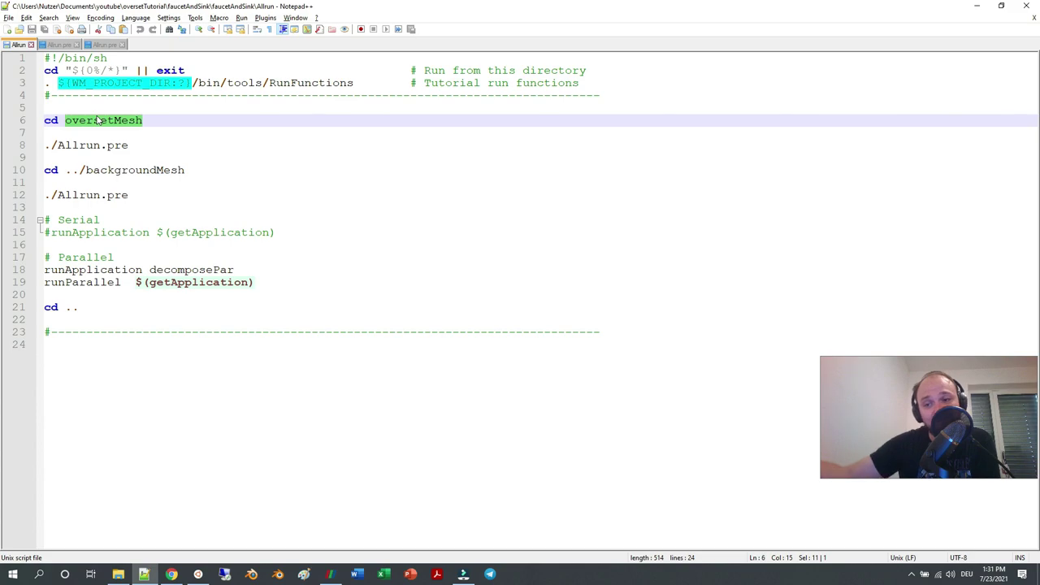
double_click(116, 170)
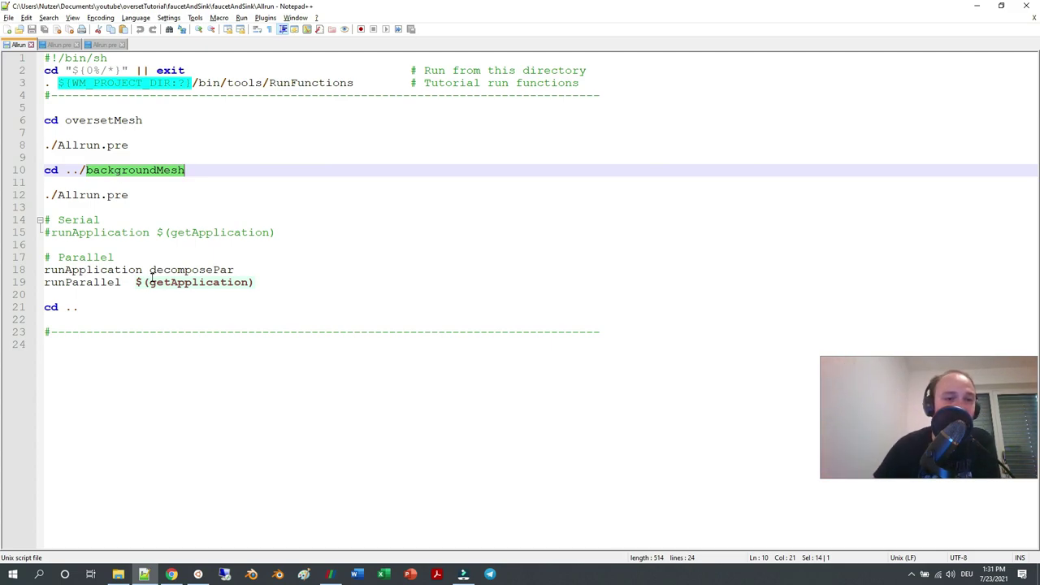
double_click(127, 270)
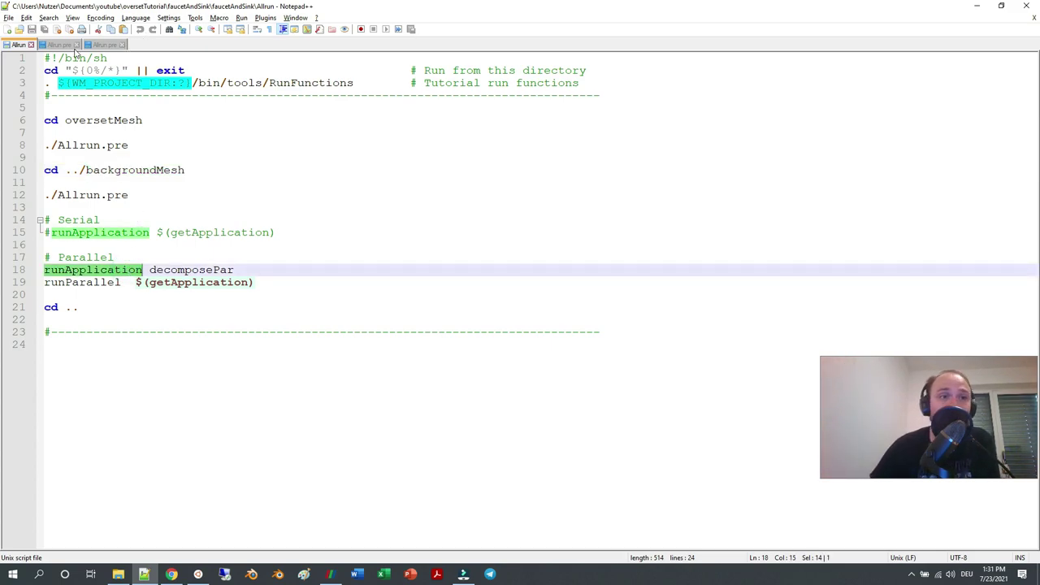
double_click(78, 145)
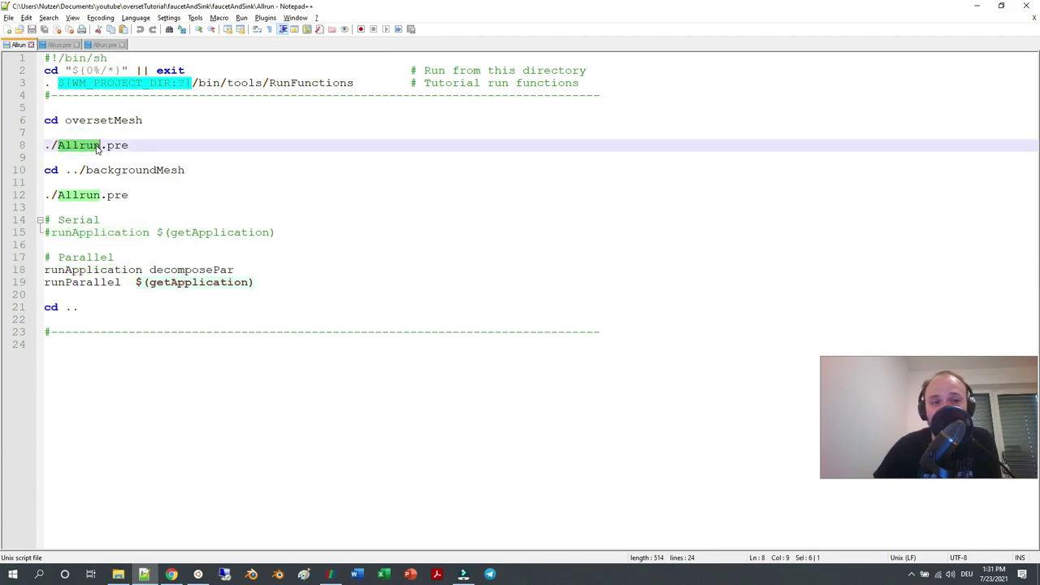
Review the overset mesh's Allrun.pre script, highlighting the touch open.foam, blockMesh, topoSet, subsetMesh and createPatch commands in order.
click(63, 46)
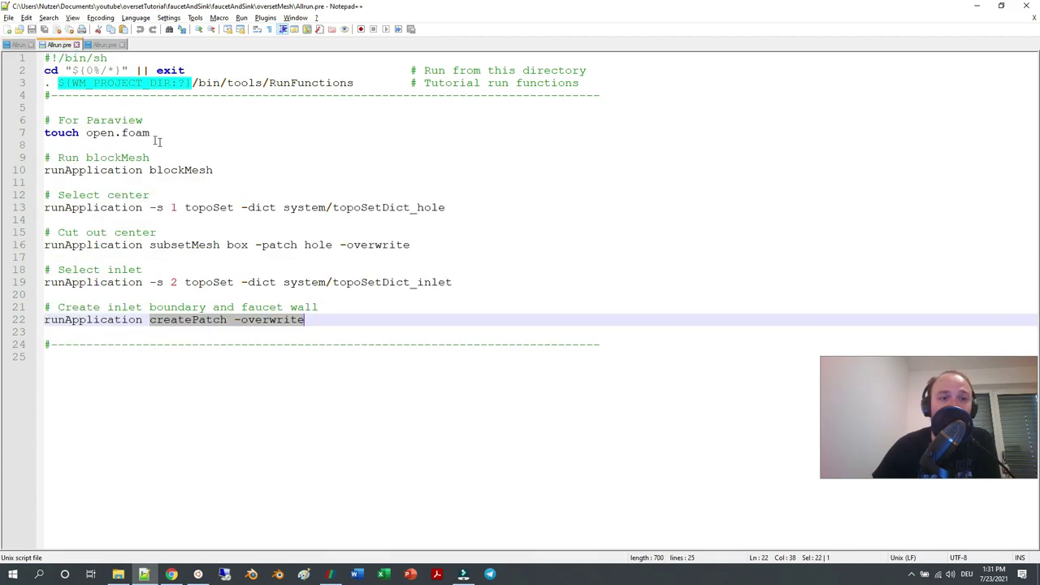
drag(156, 133, 44, 132)
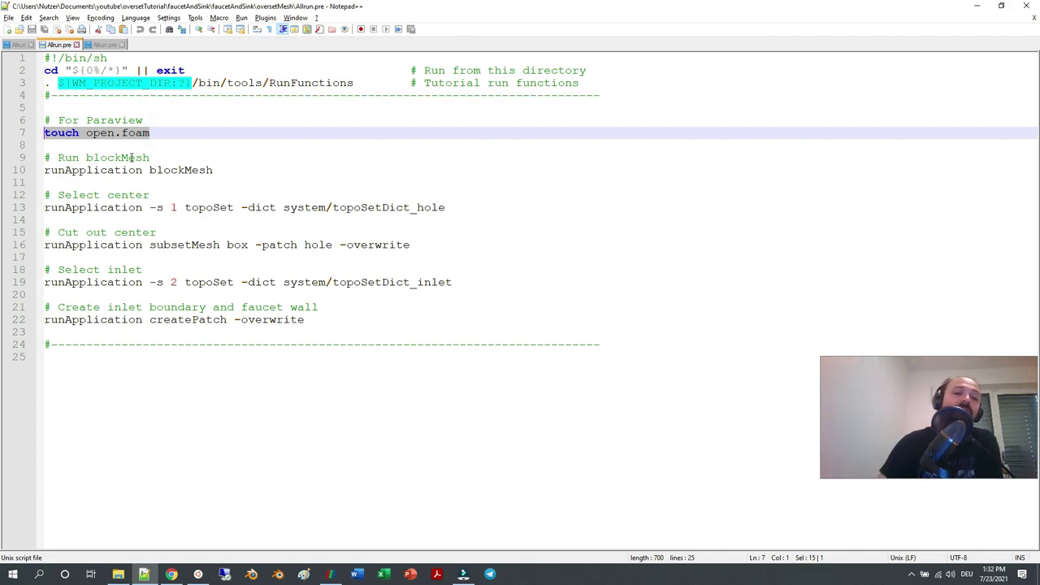
double_click(192, 169)
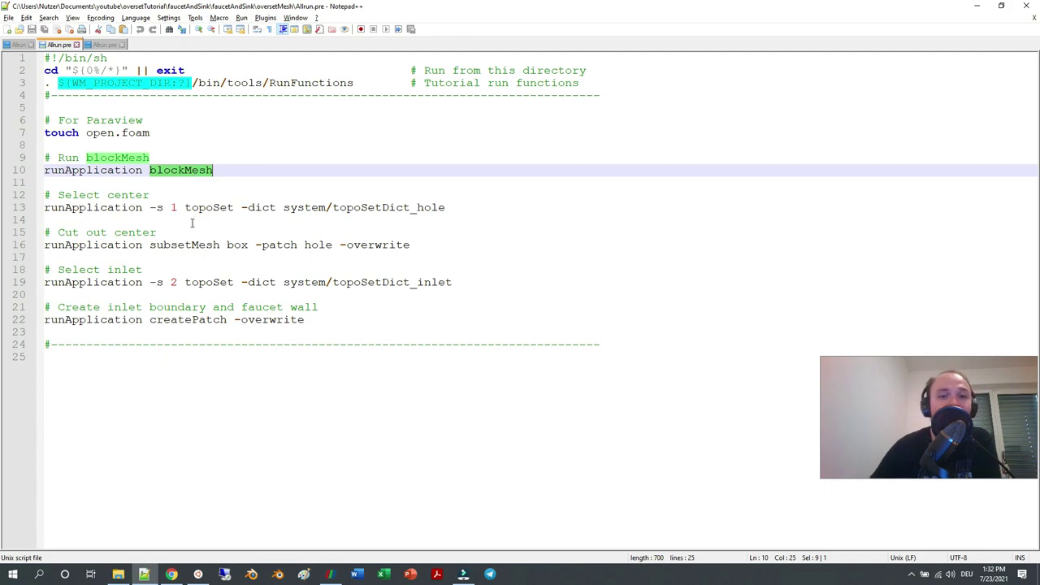
drag(185, 207, 471, 211)
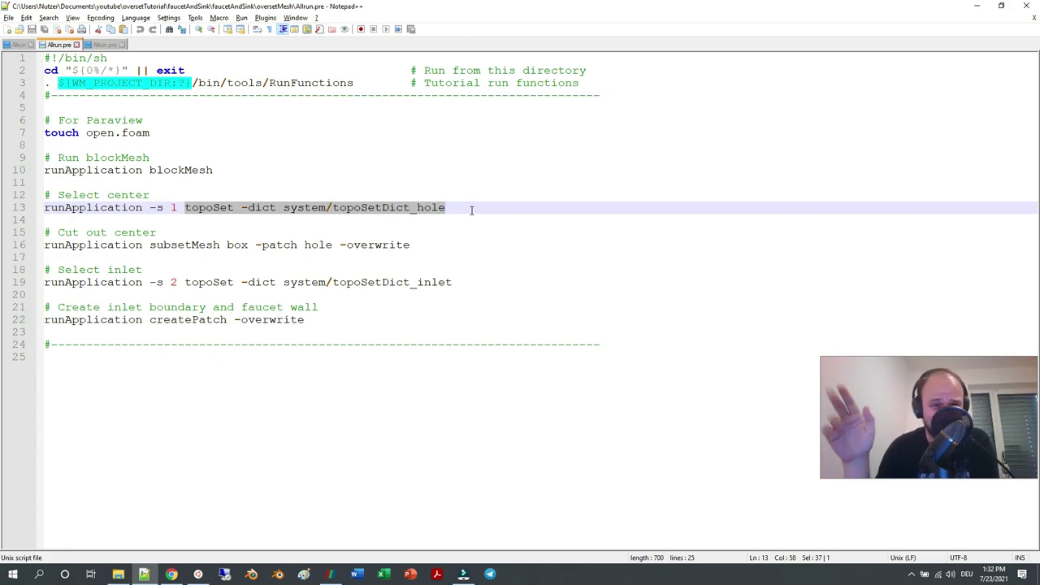
double_click(190, 244)
drag(185, 282, 490, 282)
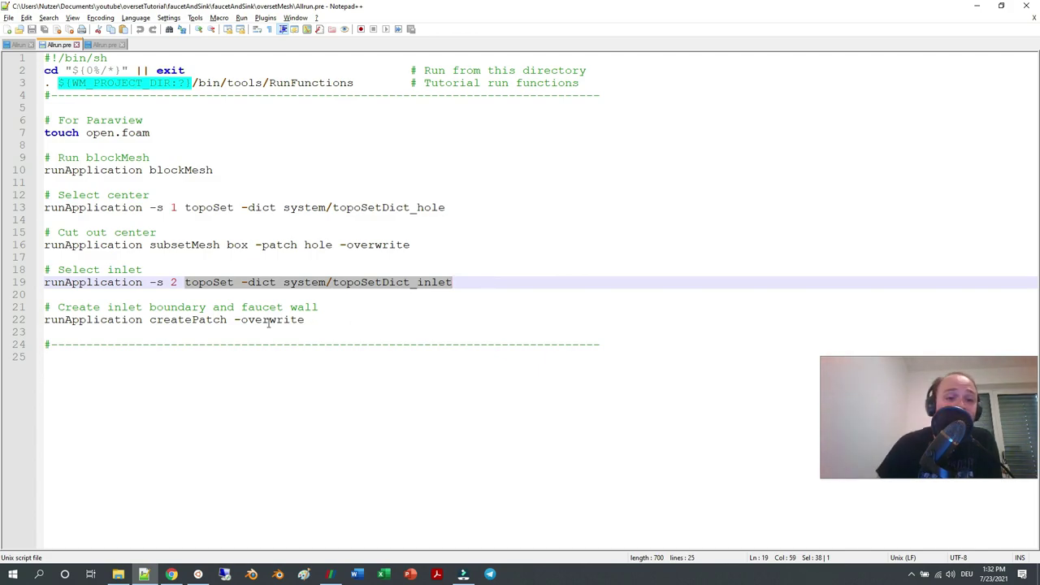
drag(149, 319, 353, 320)
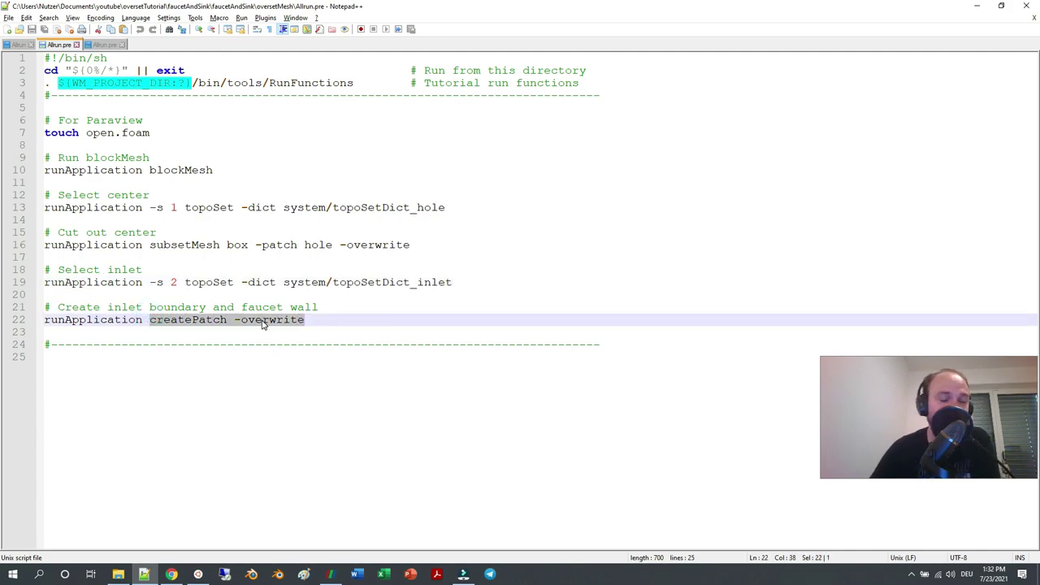
Review the background mesh's Allrun.pre script, highlighting the touch open.foam and blockMesh commands.
click(105, 46)
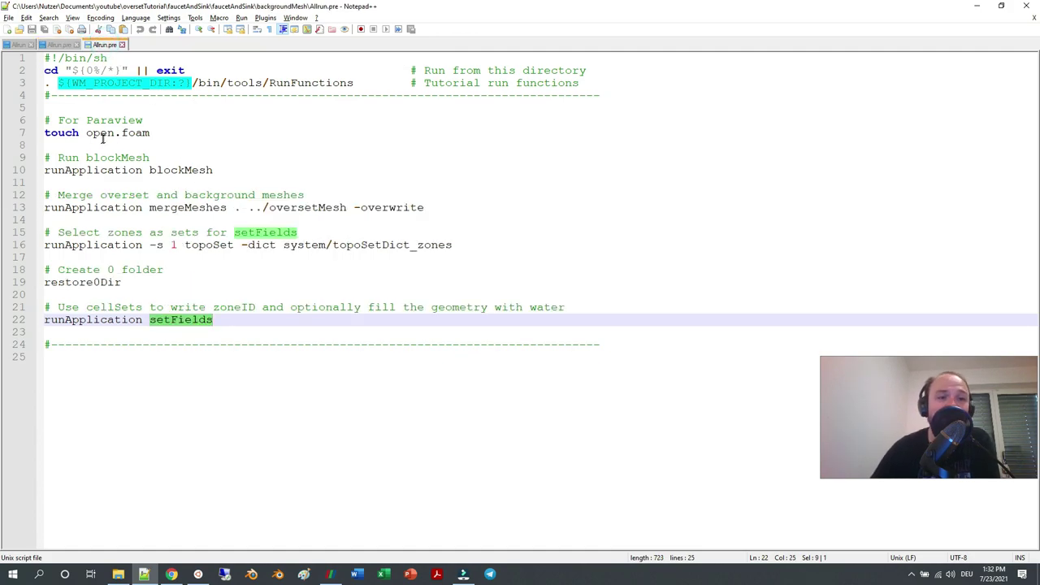
drag(154, 133, 6, 132)
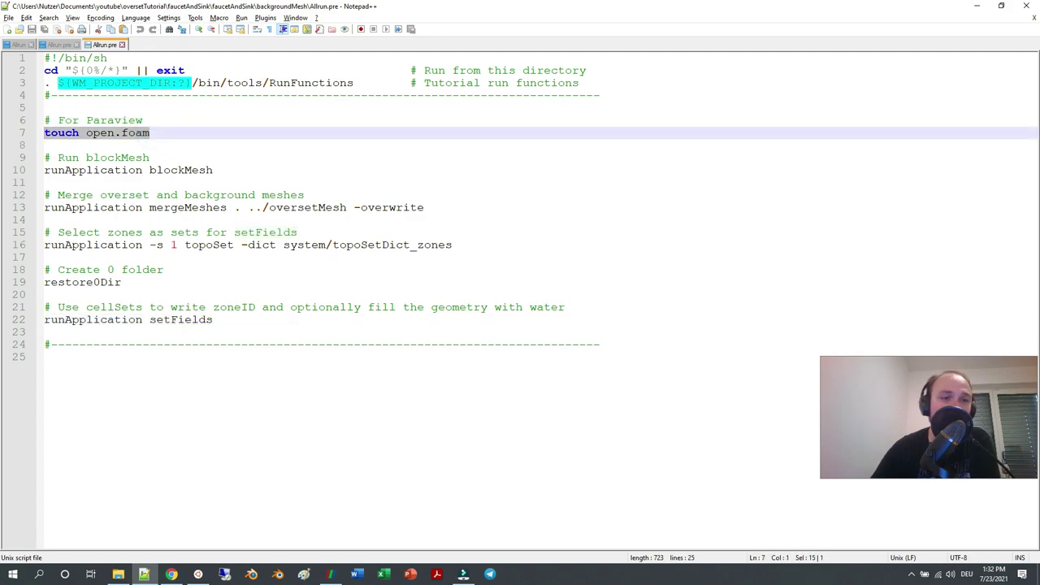
double_click(174, 171)
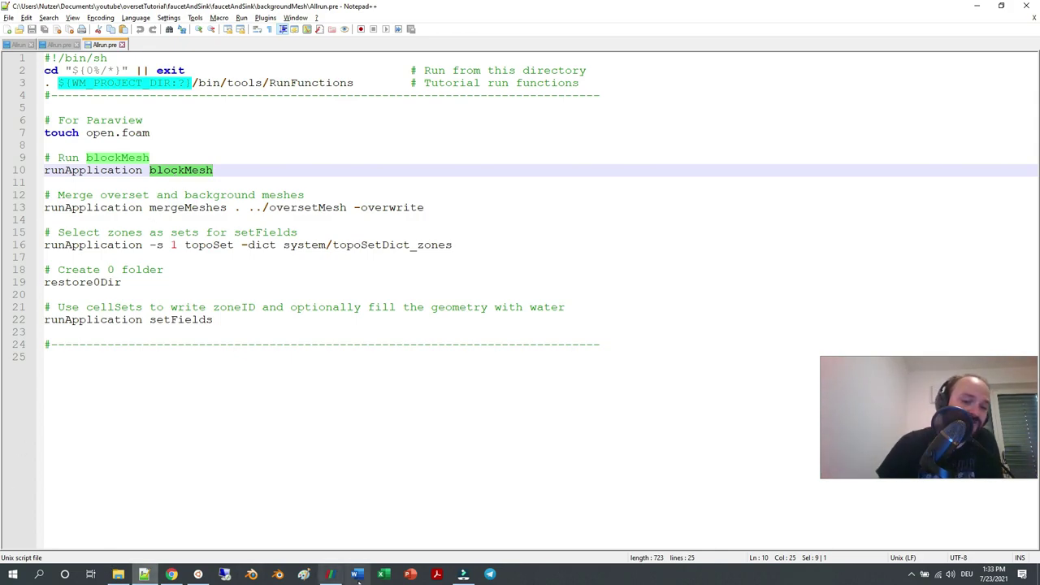
Switch to ParaView, refresh the background mesh's open.foam case and step the animation forward to time 0.65.
click(330, 573)
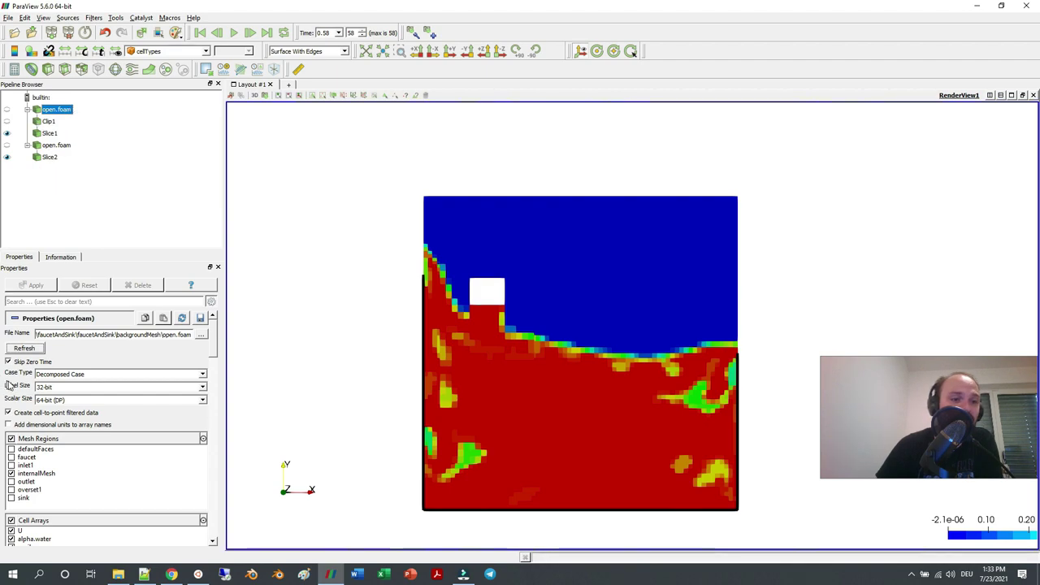
click(23, 348)
click(248, 33)
click(248, 33)
click(248, 33)
click(248, 33)
click(249, 33)
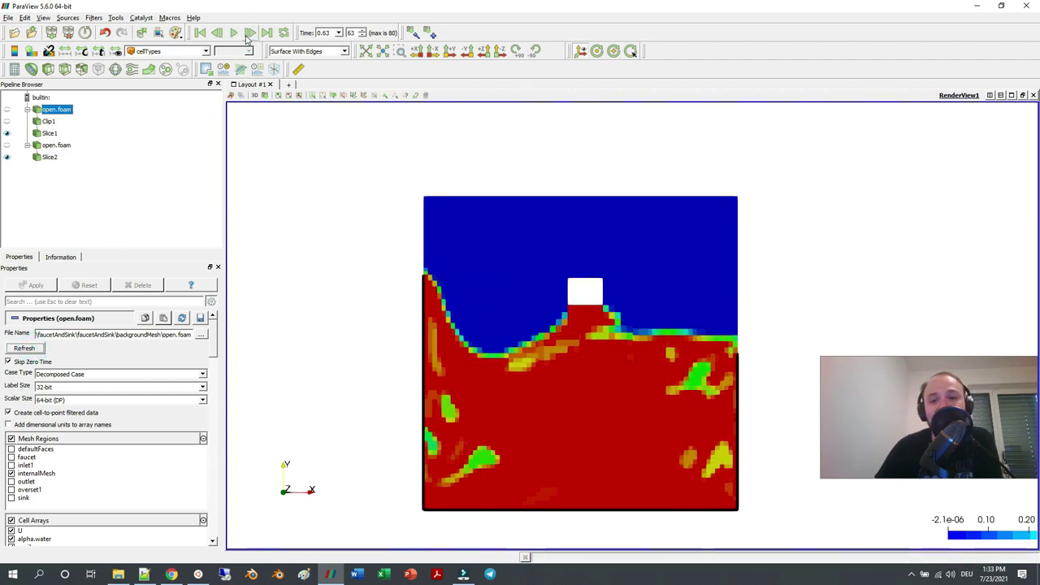
click(249, 33)
click(249, 34)
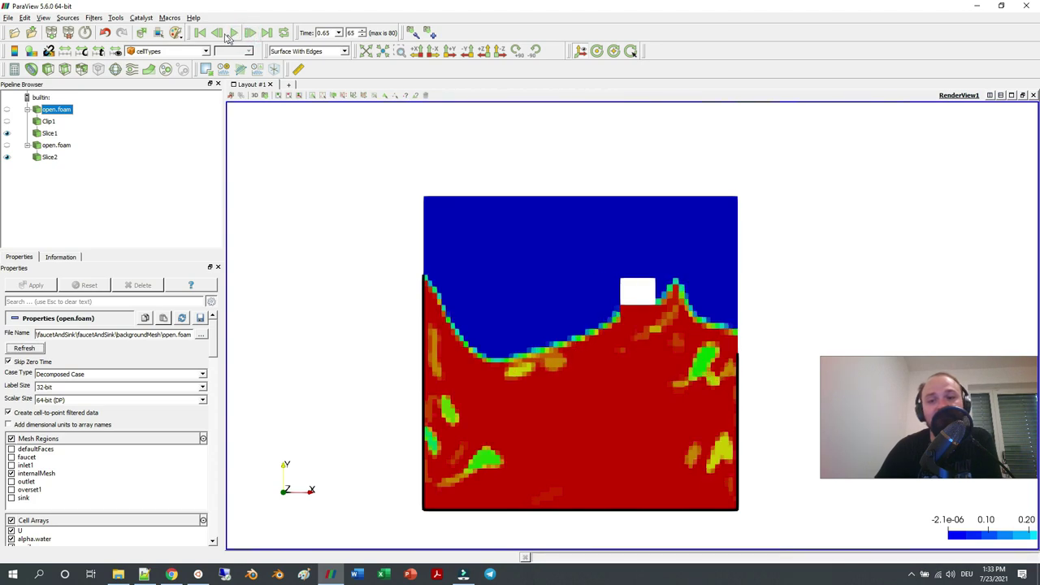
Color Slice1 by cellTypes.
click(161, 52)
click(55, 137)
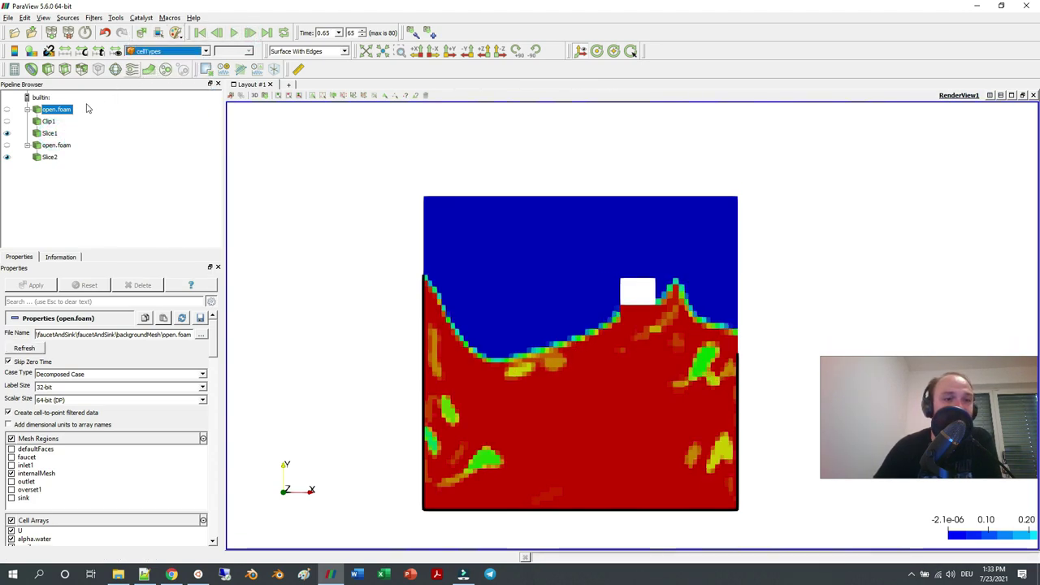
click(50, 133)
click(163, 52)
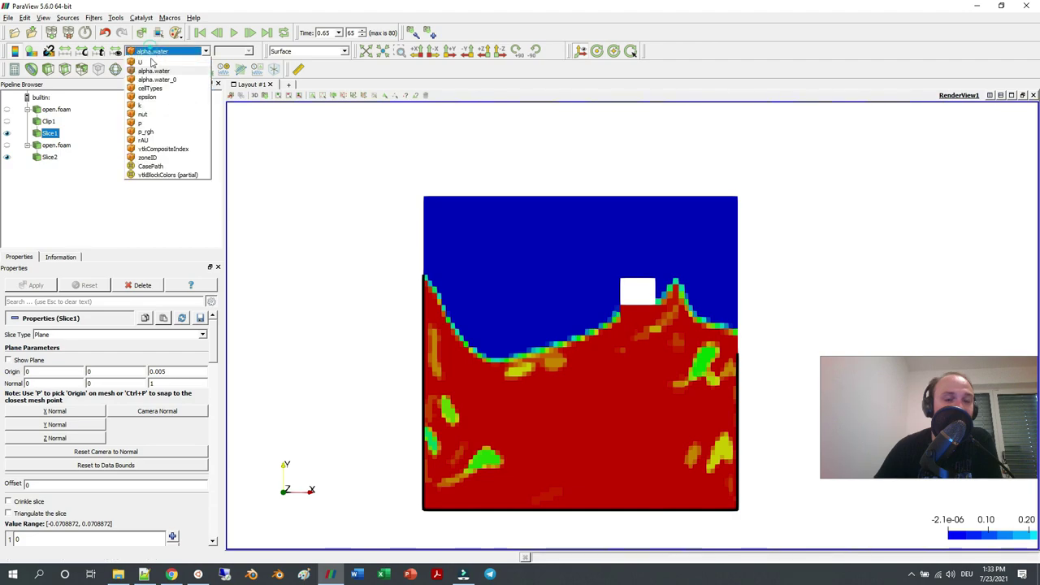
click(174, 197)
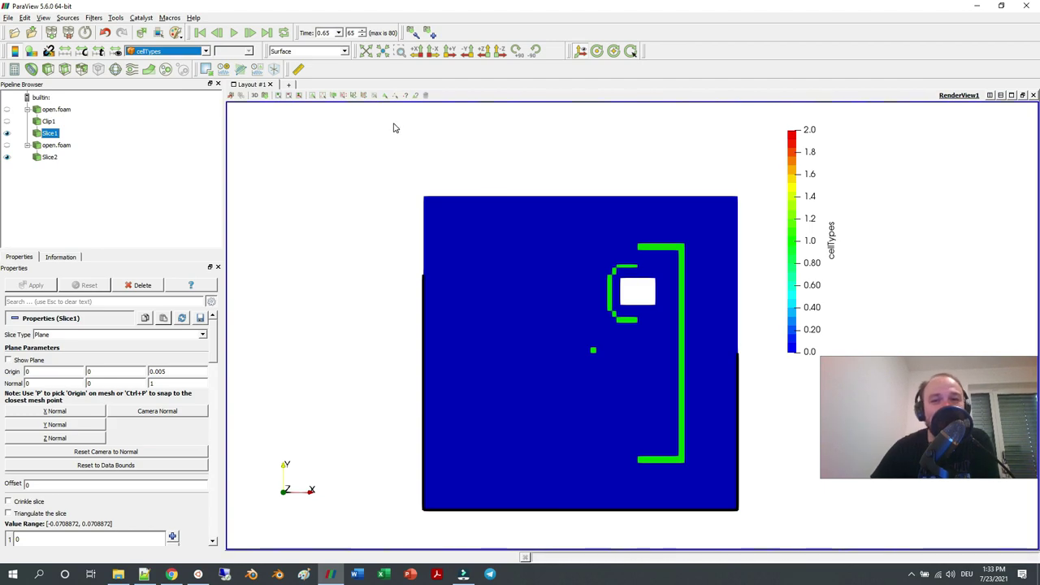
Step the animation back to time 0.59 and color Slice1 by alpha.water again.
click(219, 34)
click(219, 33)
click(220, 33)
click(220, 34)
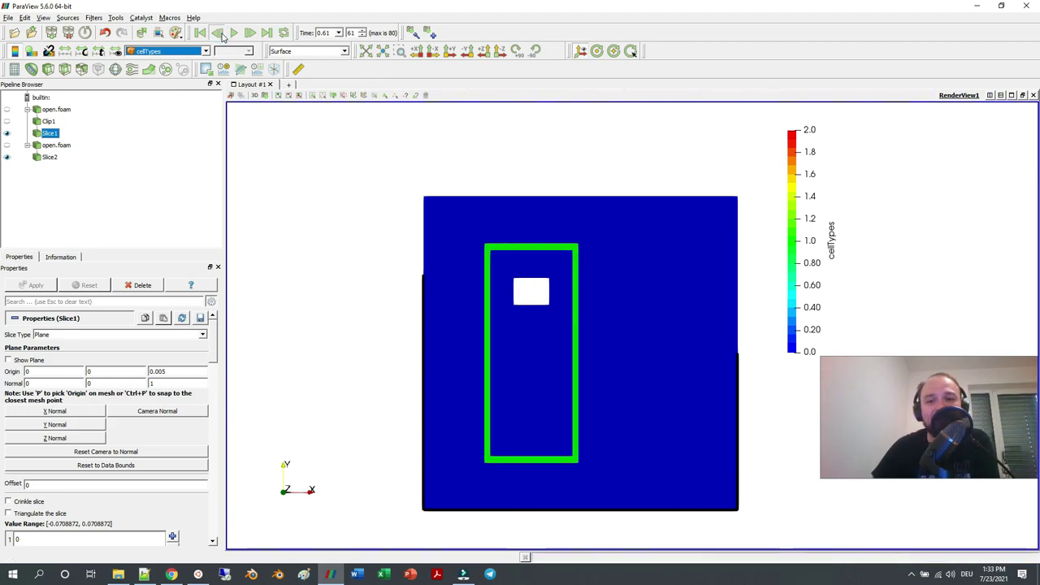
click(221, 33)
click(220, 33)
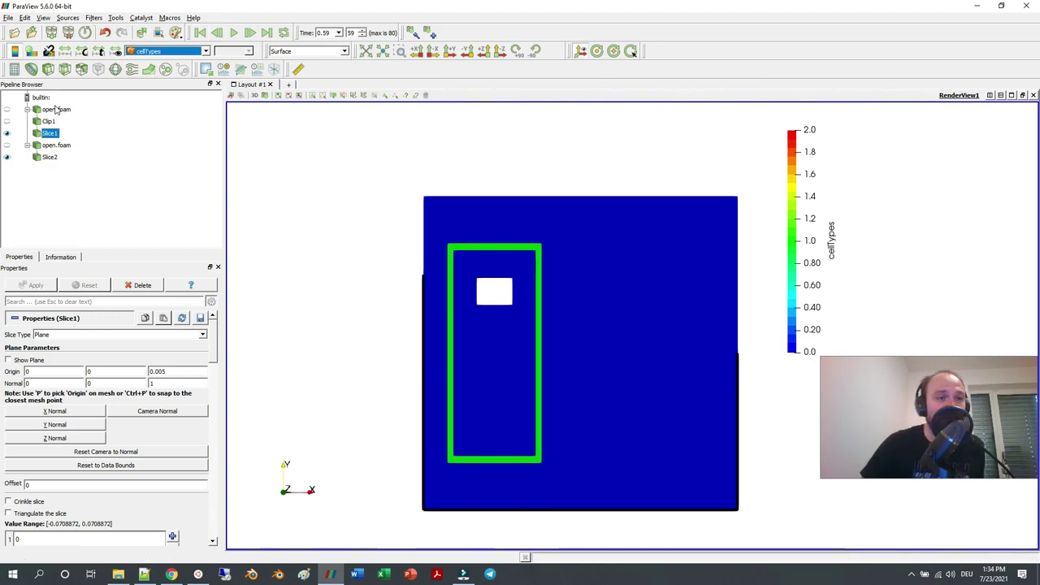
click(205, 51)
click(169, 173)
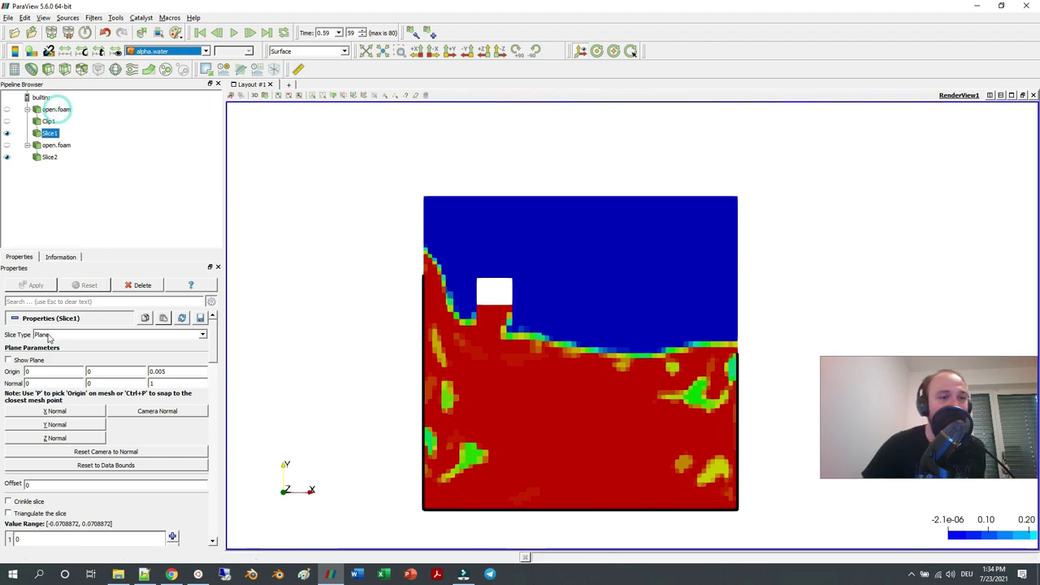
Refresh the background mesh's open.foam case and check the written time folders of processor0 in File Explorer.
click(24, 348)
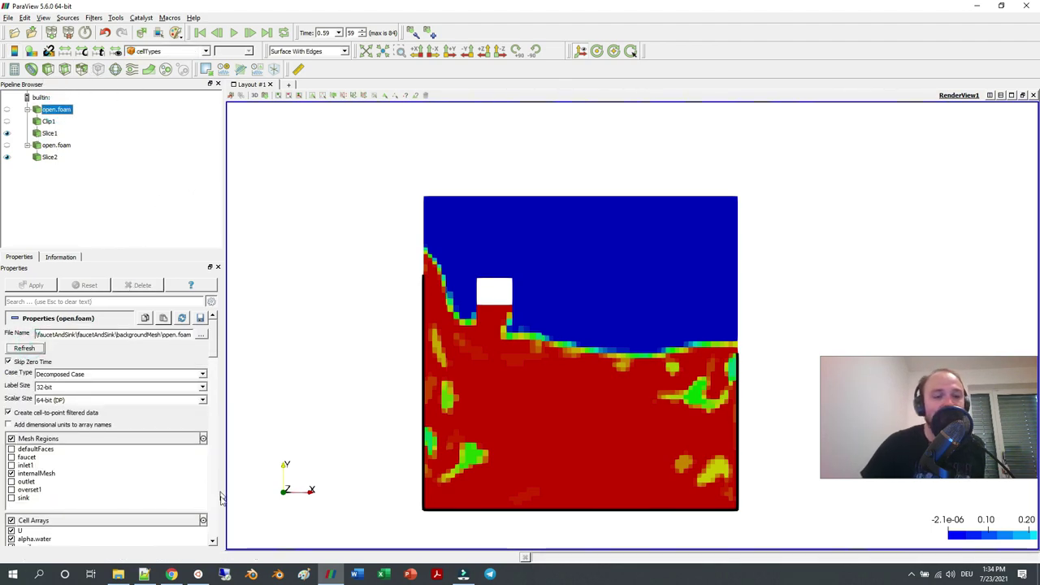
click(118, 574)
scroll(385, 295, down, 8)
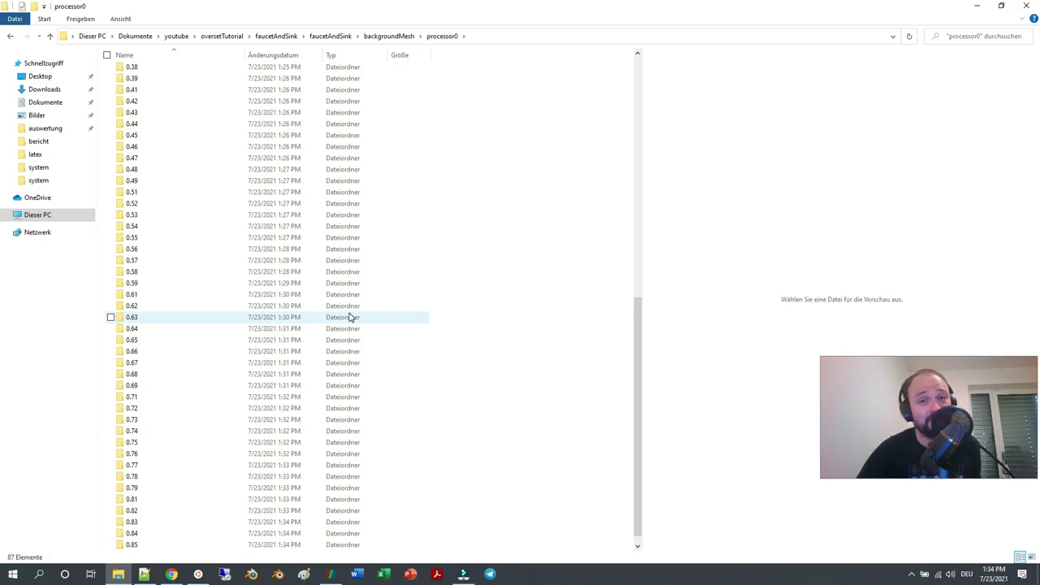
Switch to the Faucet and Sink wiki page in Chrome, view the faucetAndSink.zip page on GitHub and return.
click(171, 574)
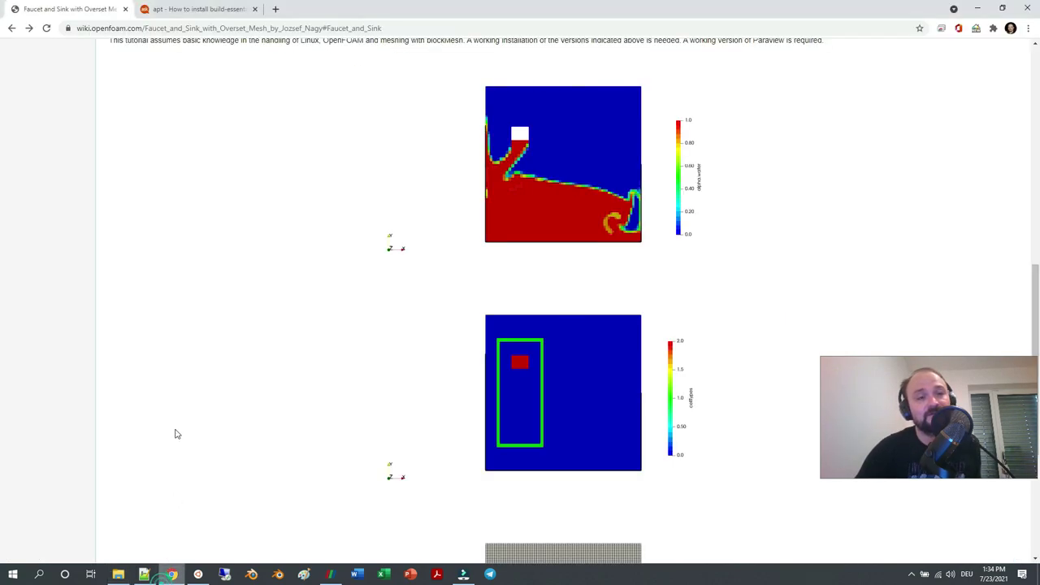
scroll(322, 155, up, 10)
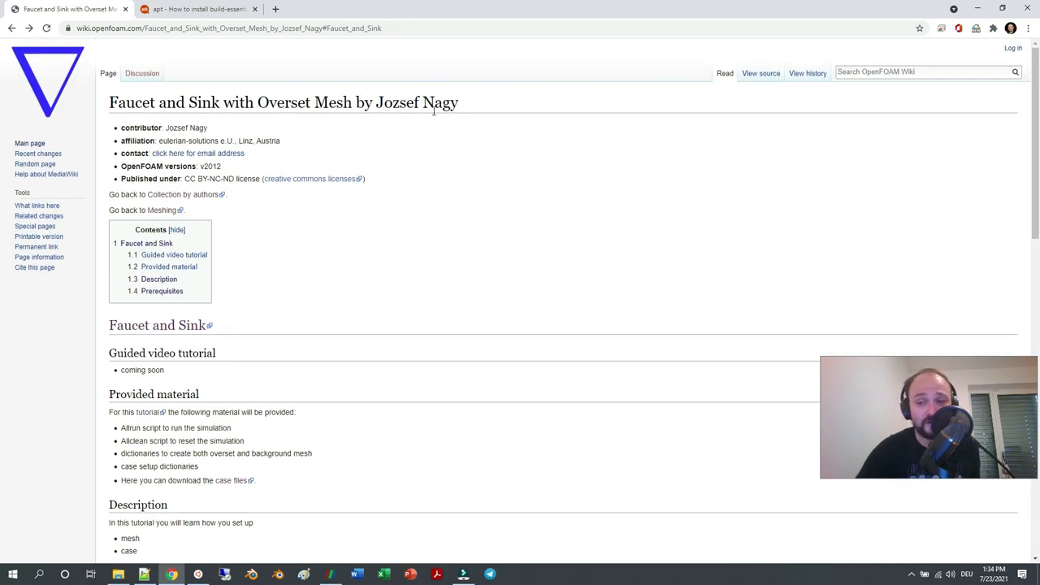
scroll(253, 298, down, 1)
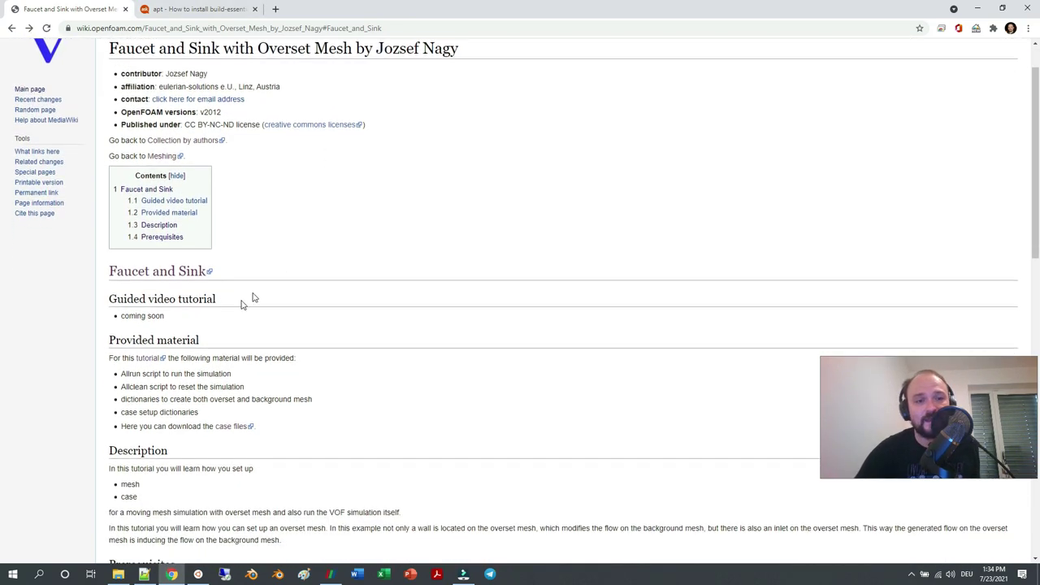
click(147, 360)
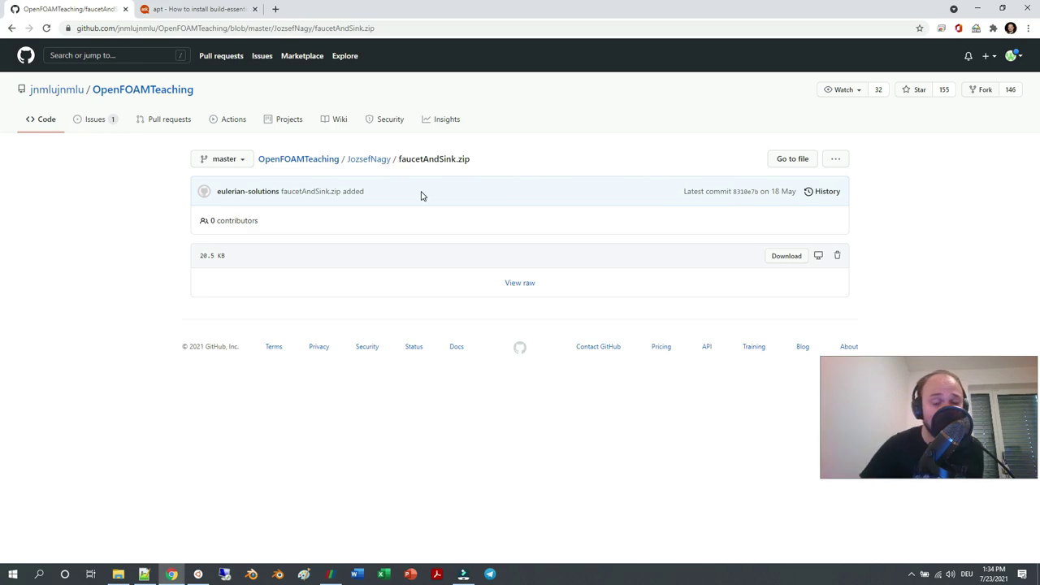
click(14, 29)
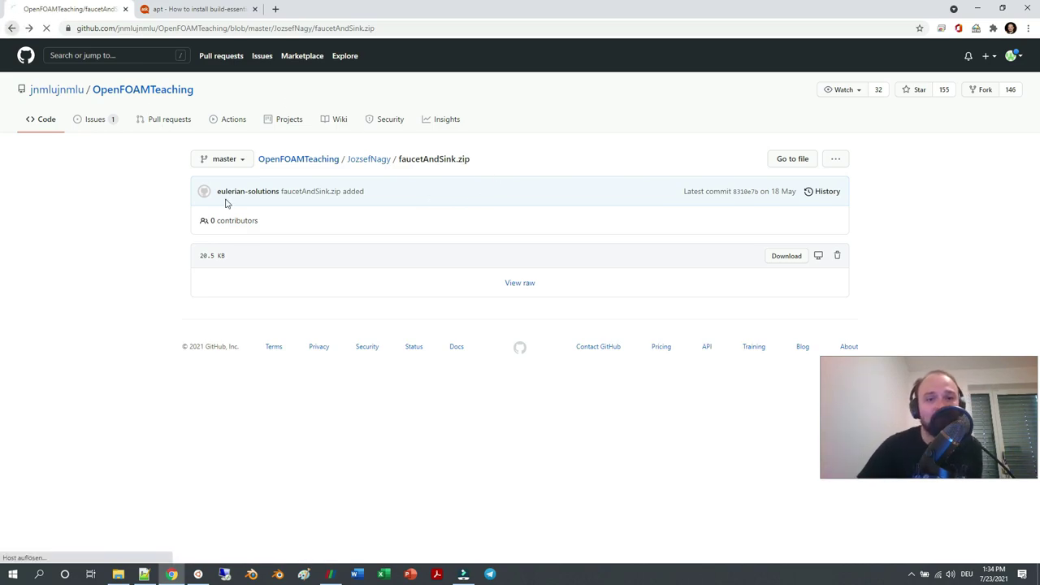
Review the wiki page's provided material, description, prerequisites and the alpha.water, cellTypes and mesh images.
scroll(209, 136, up, 2)
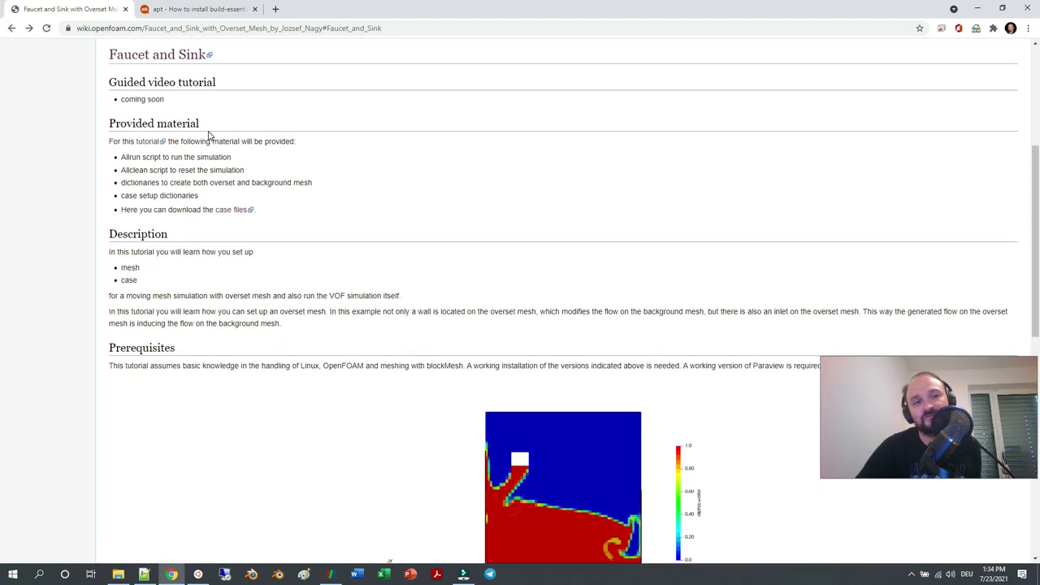
scroll(671, 332, down, 4)
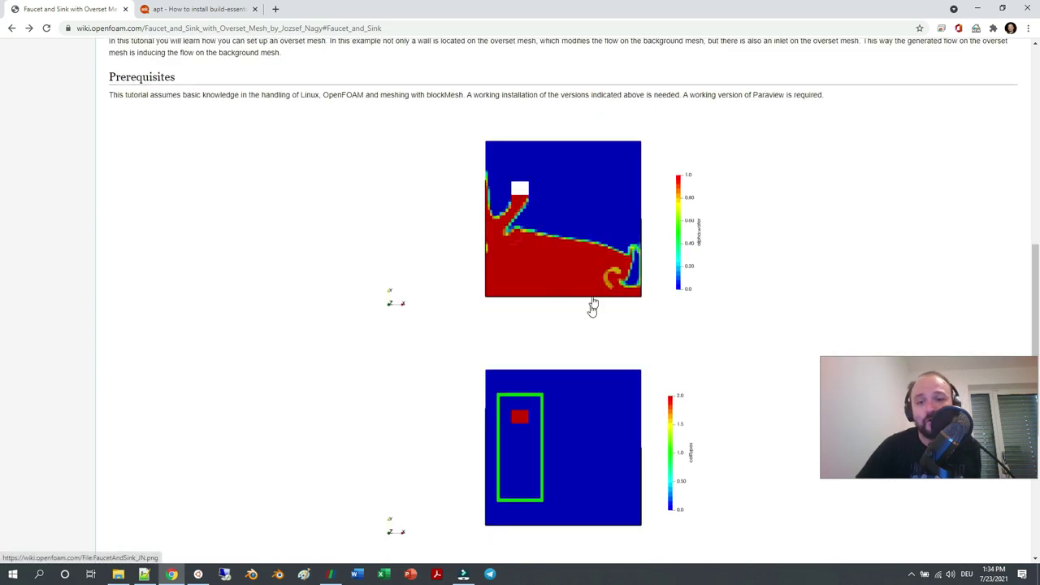
scroll(588, 309, down, 4)
scroll(576, 229, up, 3)
scroll(579, 347, down, 2)
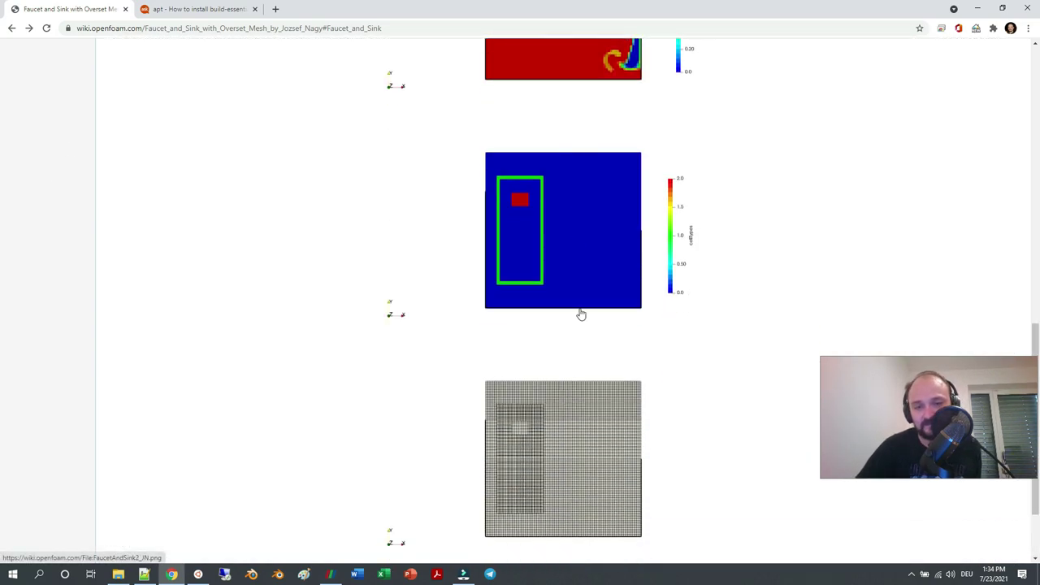
scroll(578, 321, up, 7)
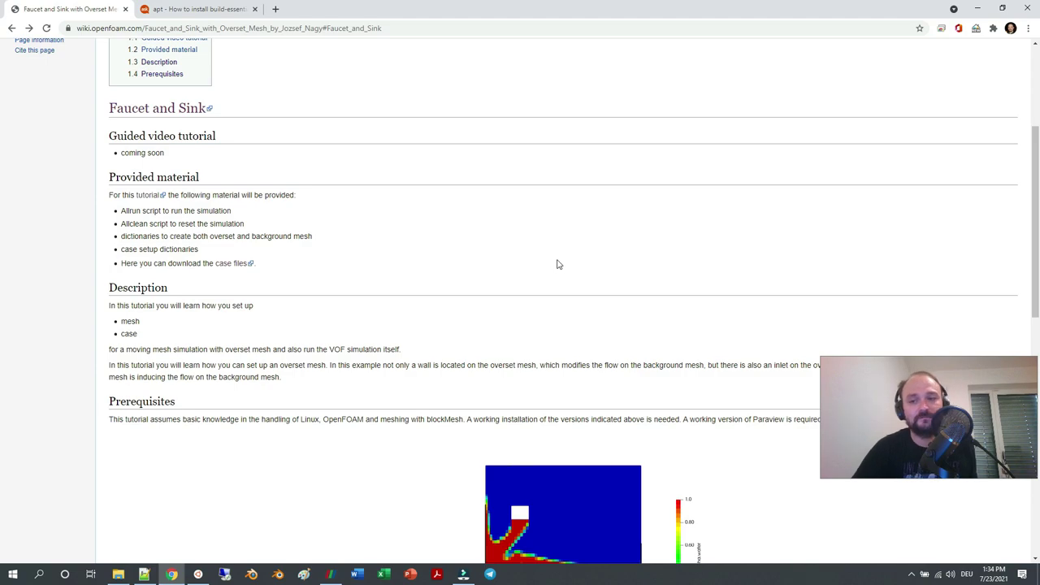
scroll(561, 273, up, 3)
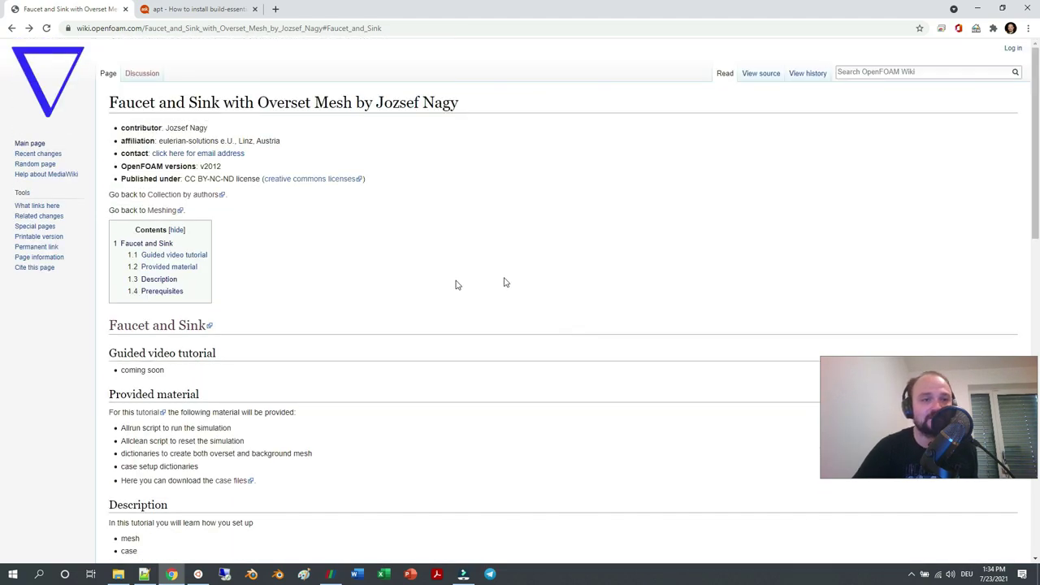
Revisit the tutorial's faucetAndSink.zip page on GitHub, return to the wiki and close the apt build-essential page.
click(152, 413)
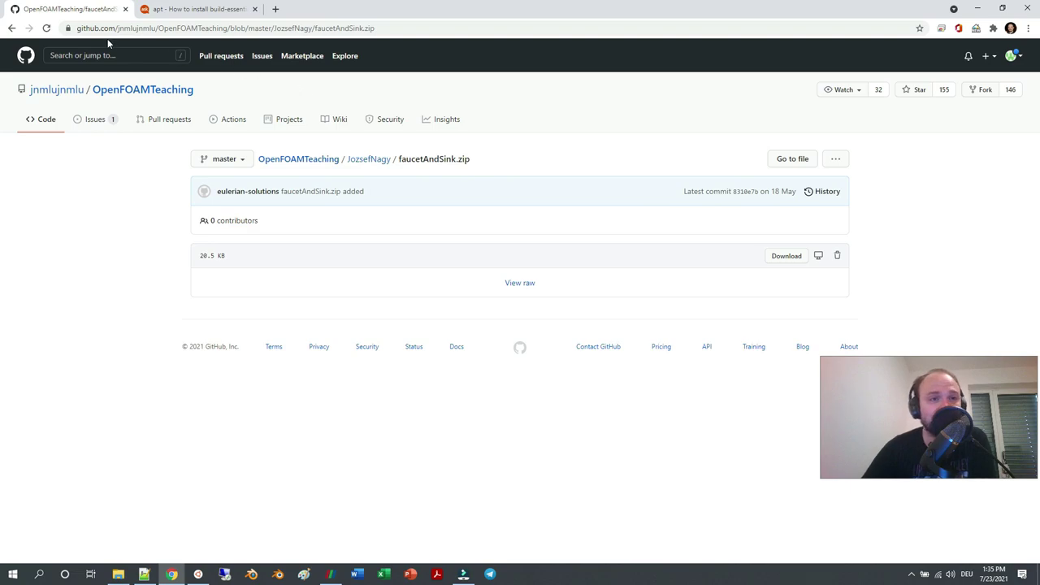
click(12, 28)
click(255, 8)
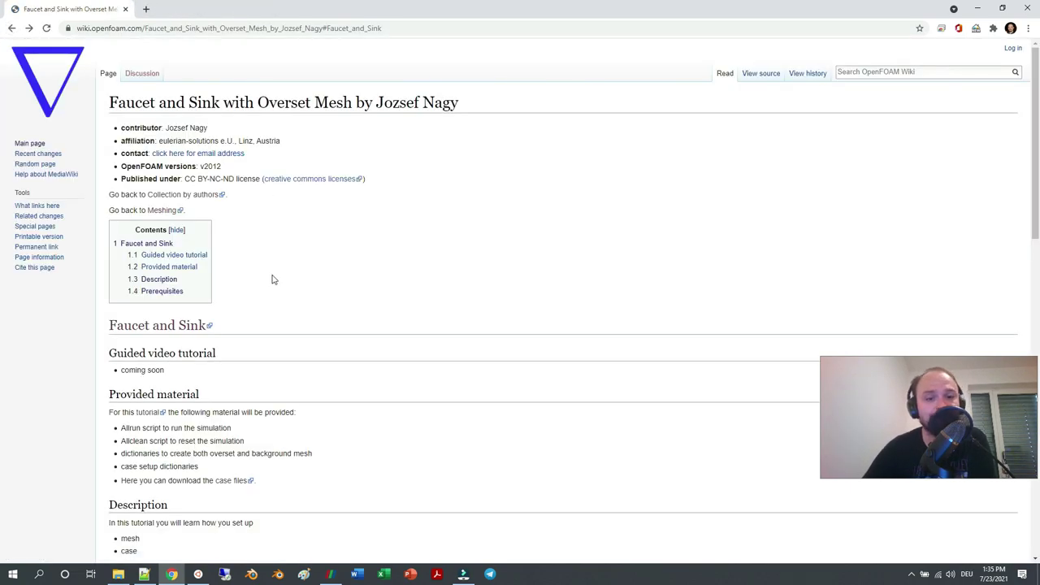
Switch to ParaView, refresh the background mesh's open.foam case and place the alpha.water color legend horizontally above the slice.
click(330, 574)
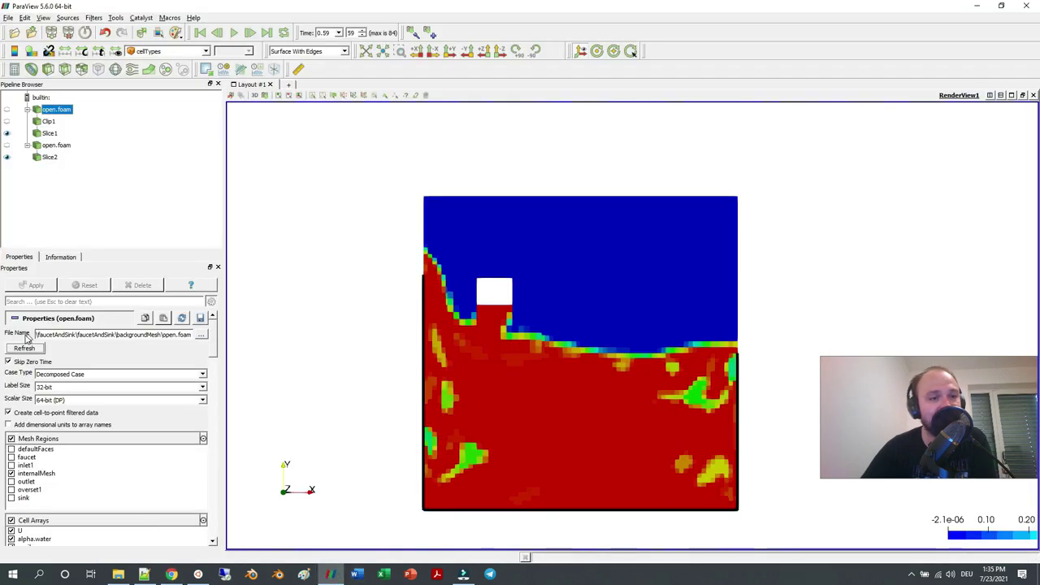
click(24, 349)
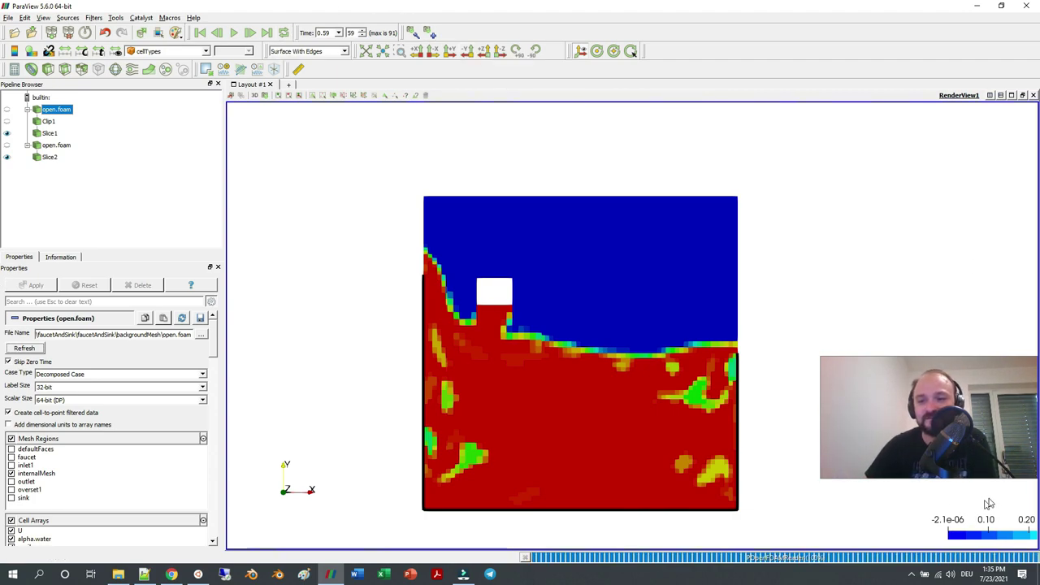
drag(991, 532, 510, 213)
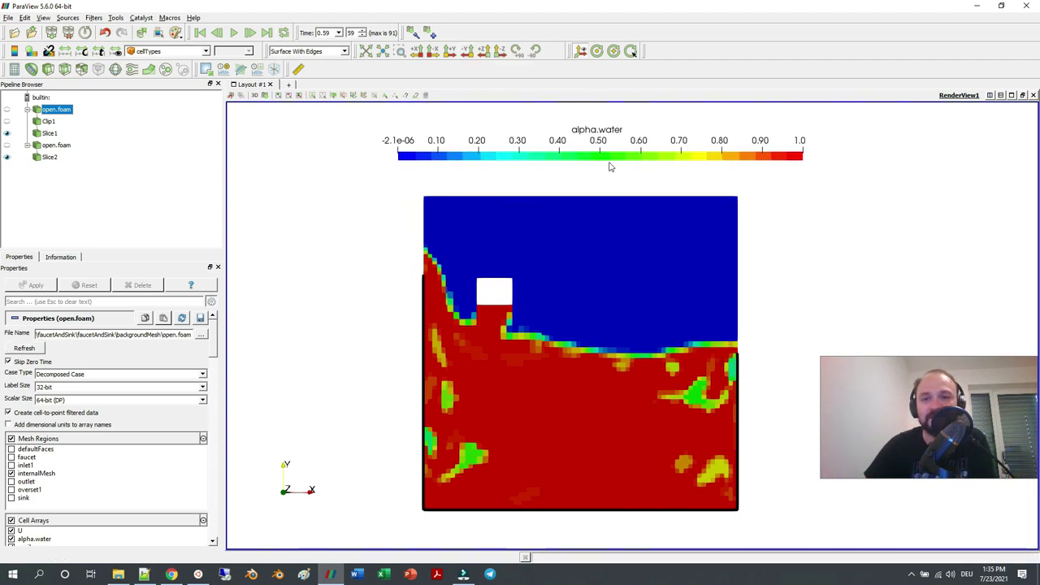
Rescale Slice1's alpha.water color map to a custom range of 0 to 1.
click(82, 50)
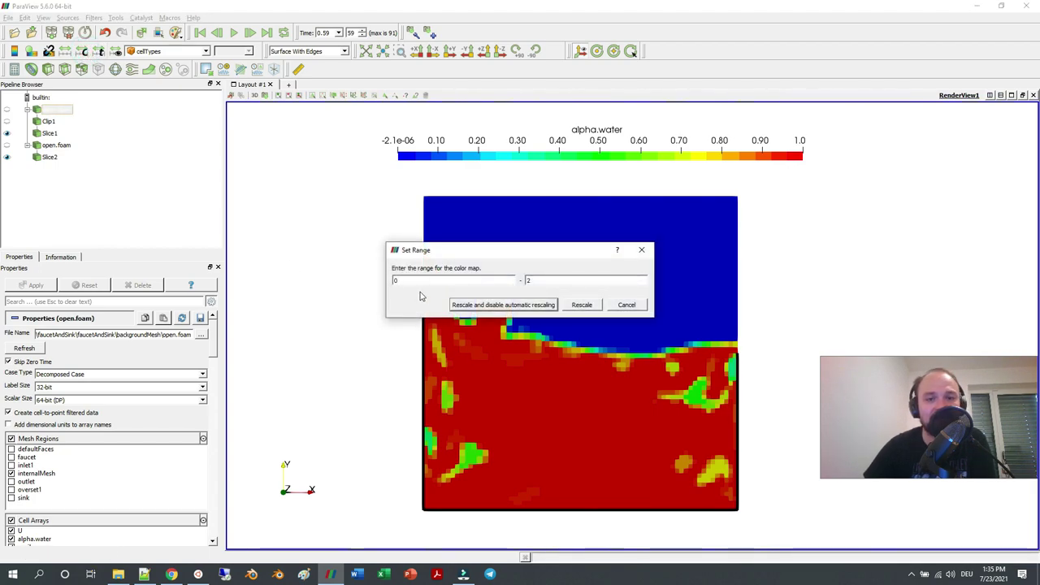
click(639, 304)
click(50, 131)
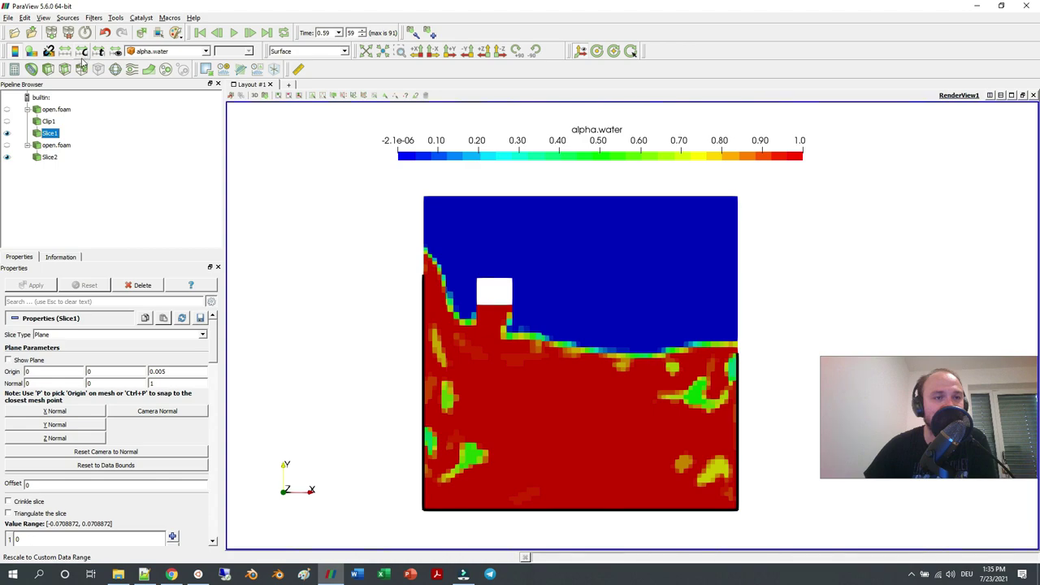
click(82, 51)
drag(517, 280, 344, 274)
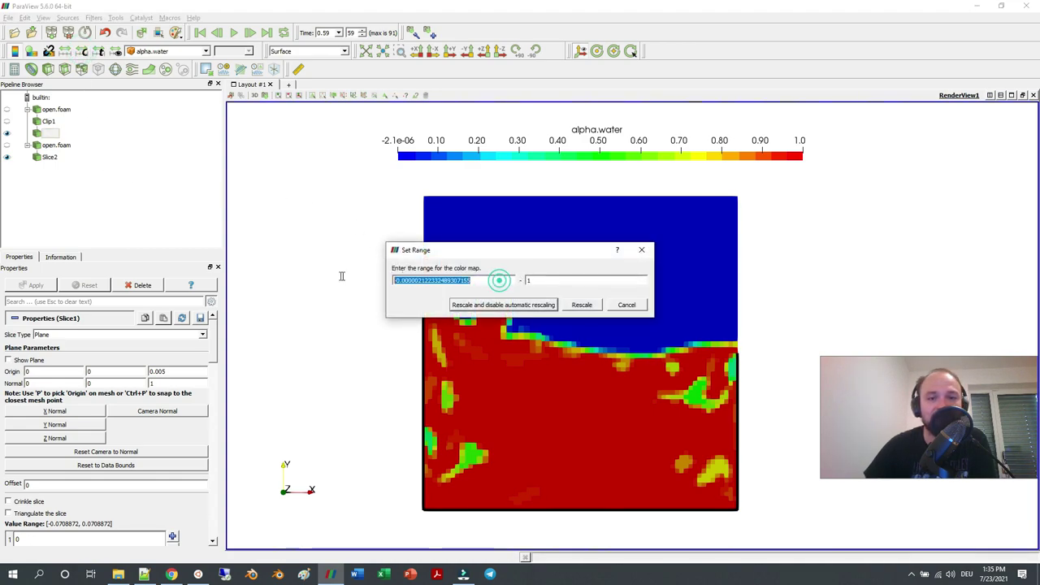
text(0)
key(Return)
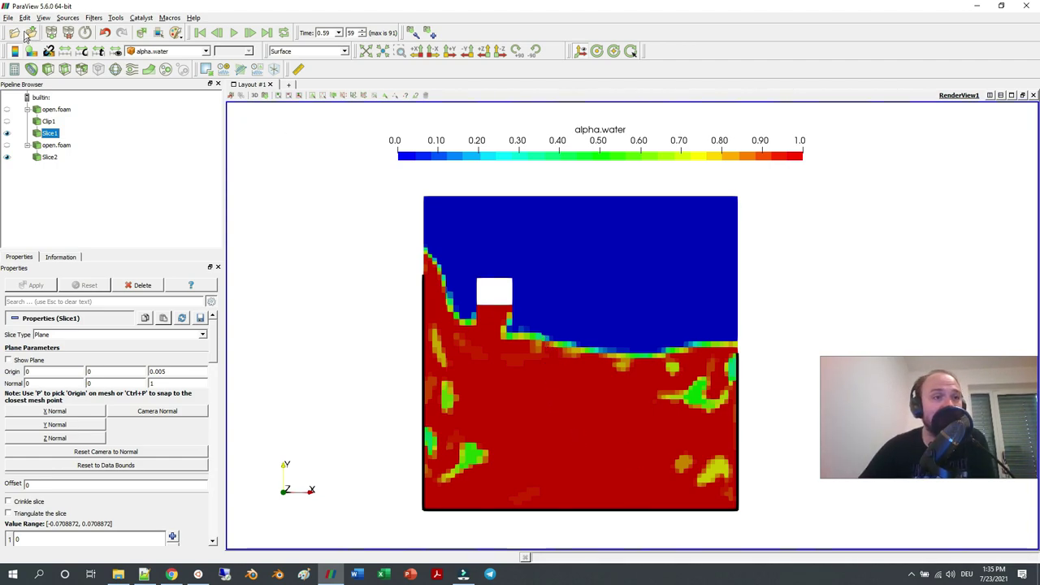
Add an Annotate Time source to the render view and set its font to Times, size 16.
click(67, 18)
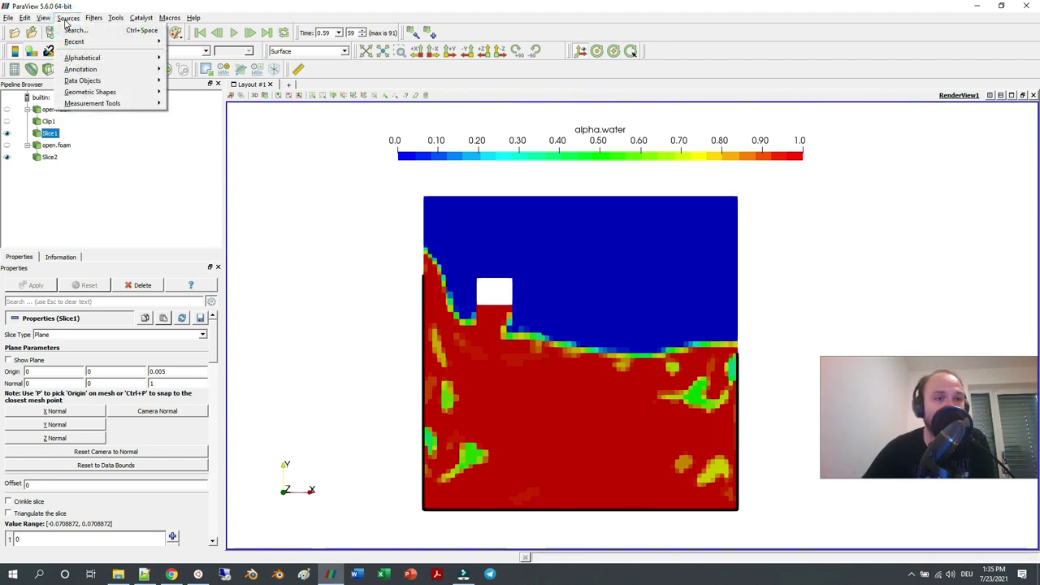
mouse_move(96, 60)
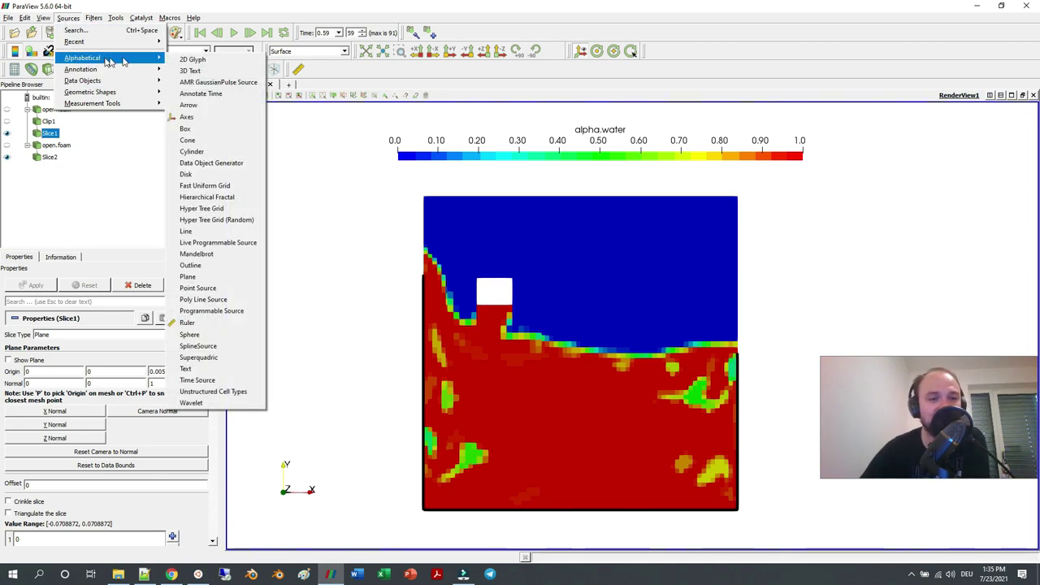
click(217, 95)
click(38, 285)
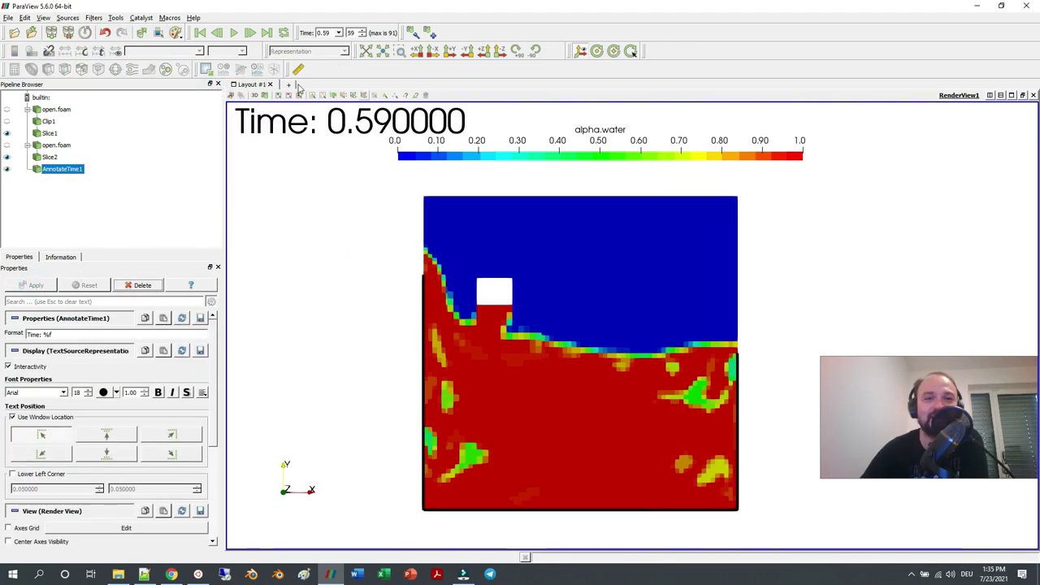
click(49, 393)
click(50, 419)
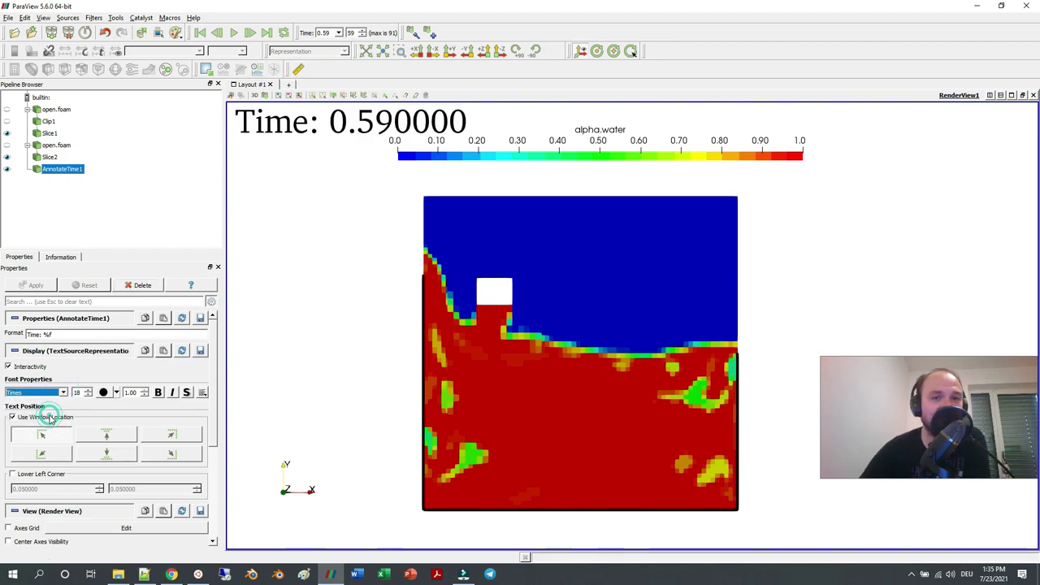
click(88, 396)
click(88, 396)
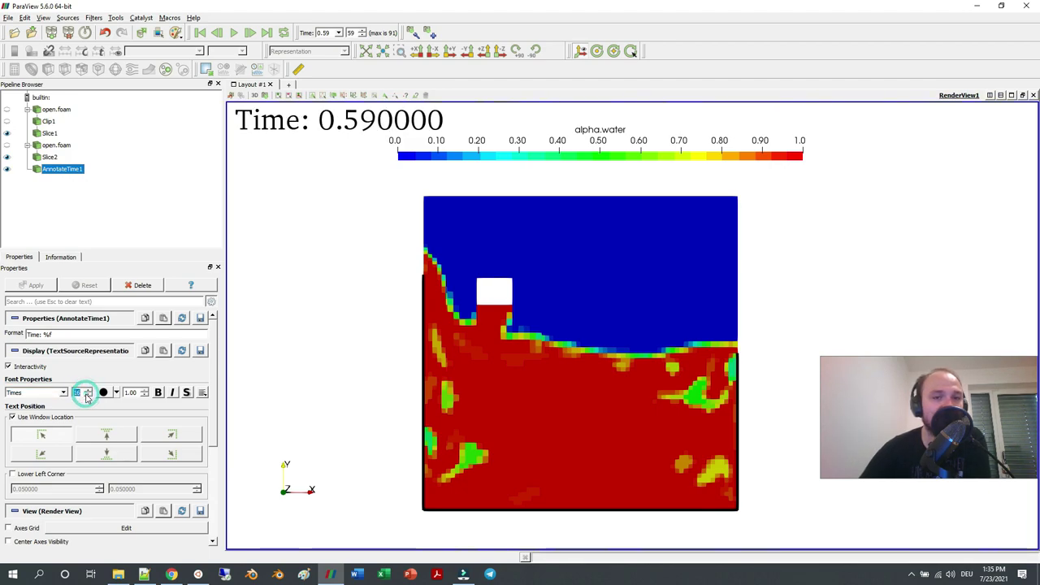
Set the time annotation's format to "Time: %2g" and apply it.
click(51, 334)
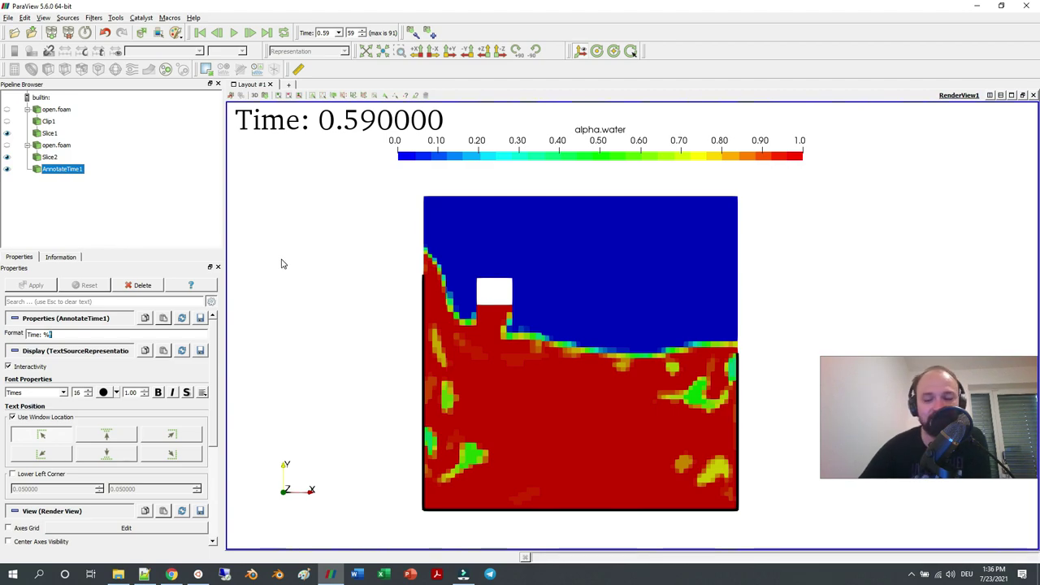
text(2)
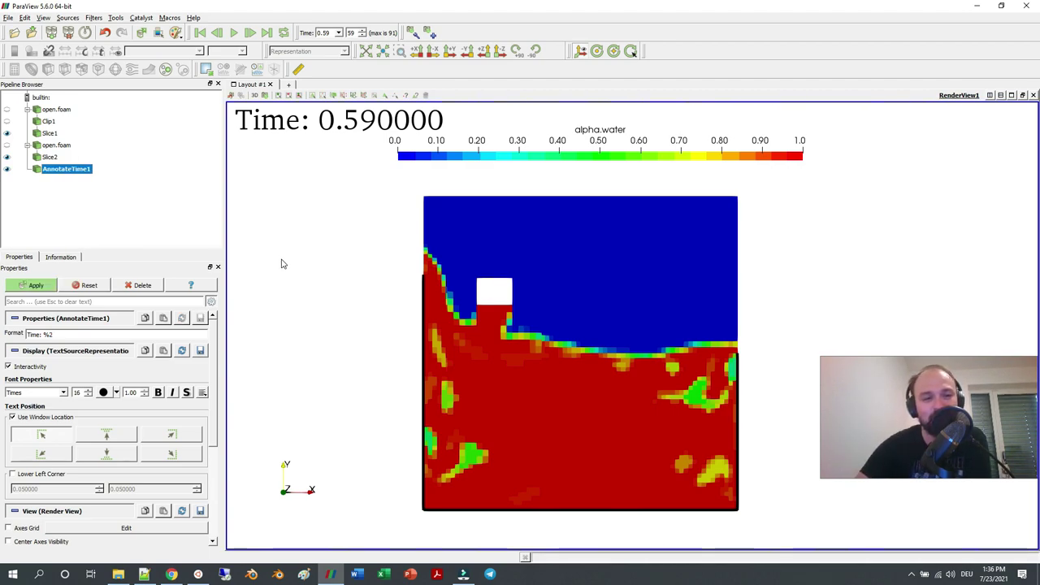
text(g)
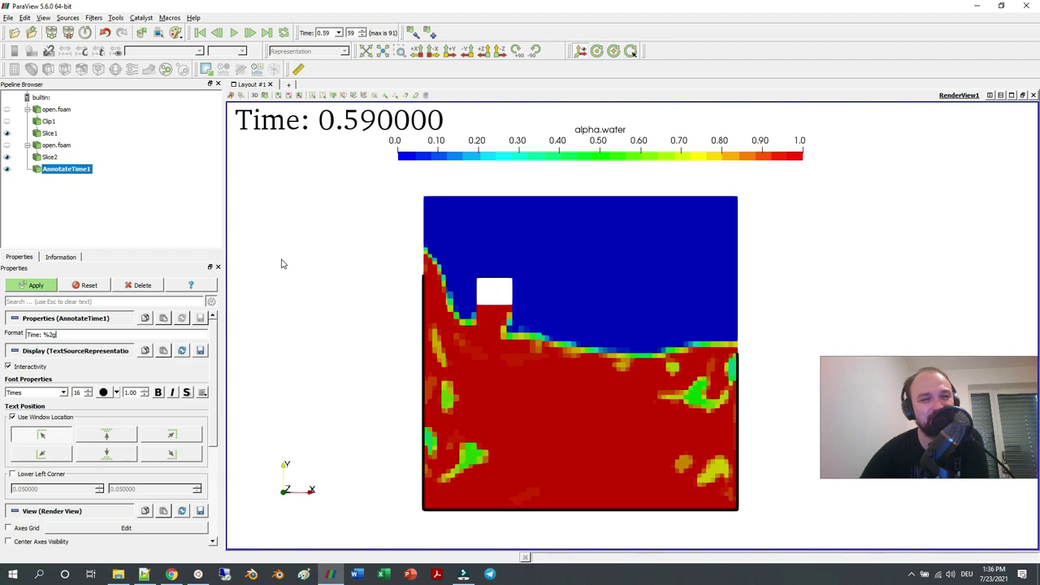
click(35, 285)
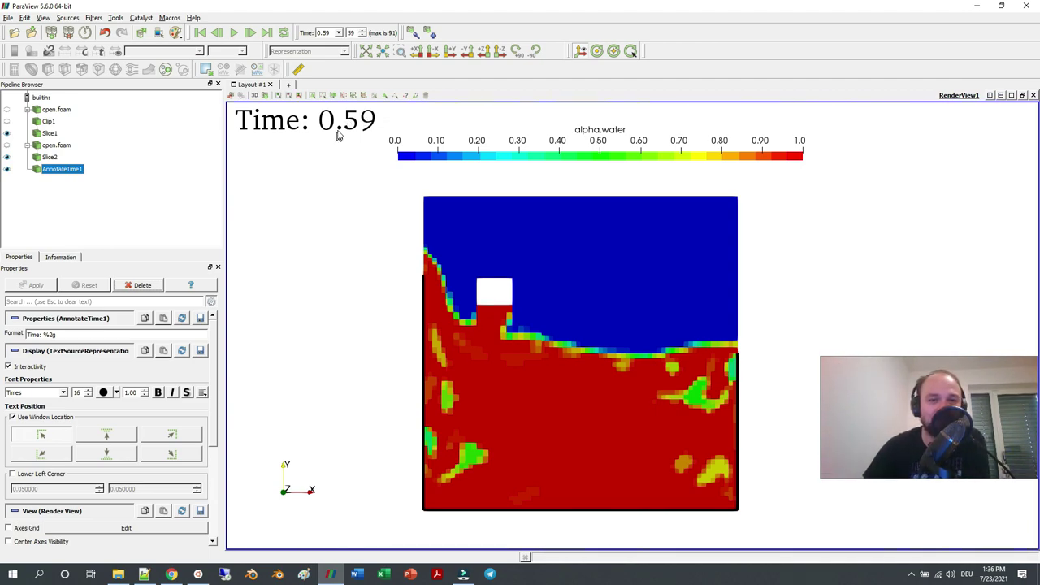
Append the unit "s" to the time annotation's format and place the annotation in the render view's lower-right corner.
click(97, 334)
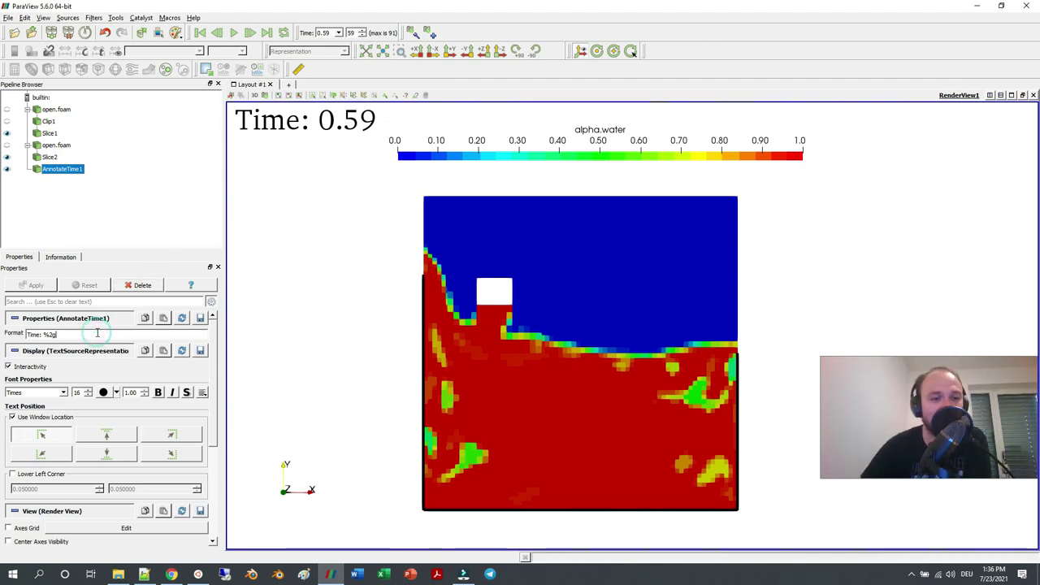
text(s)
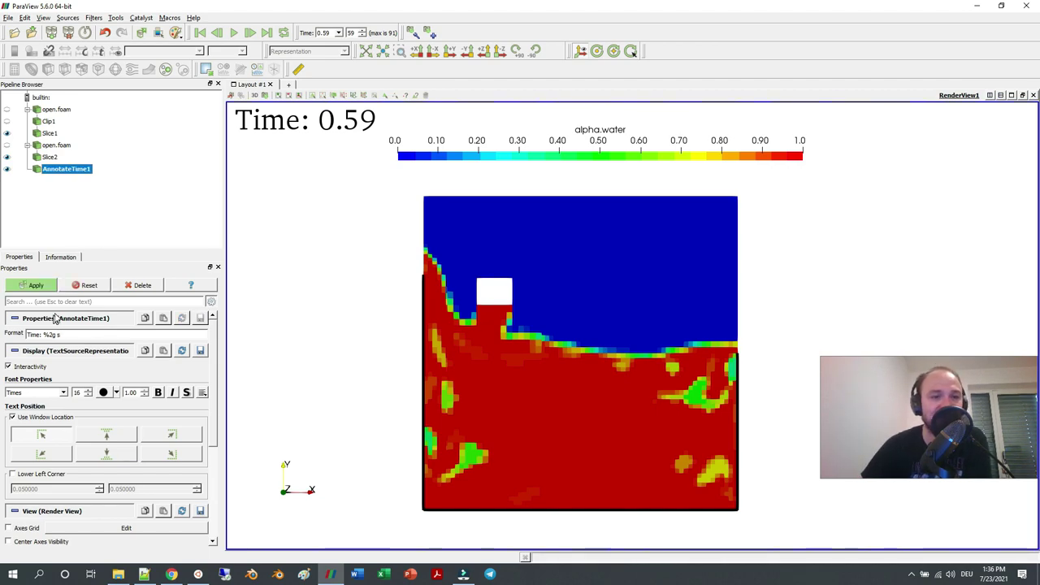
click(33, 286)
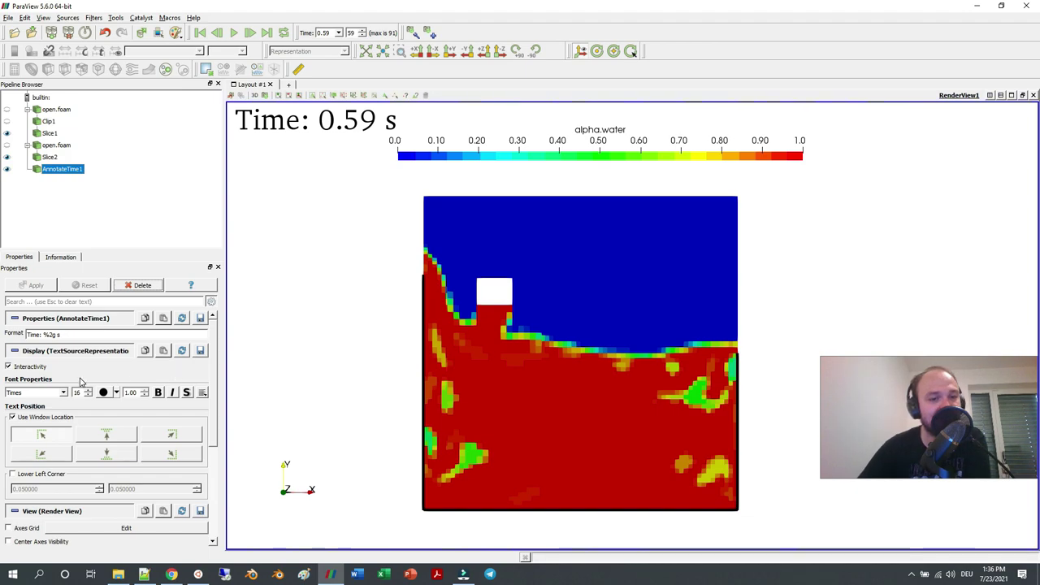
scroll(65, 381, down, 2)
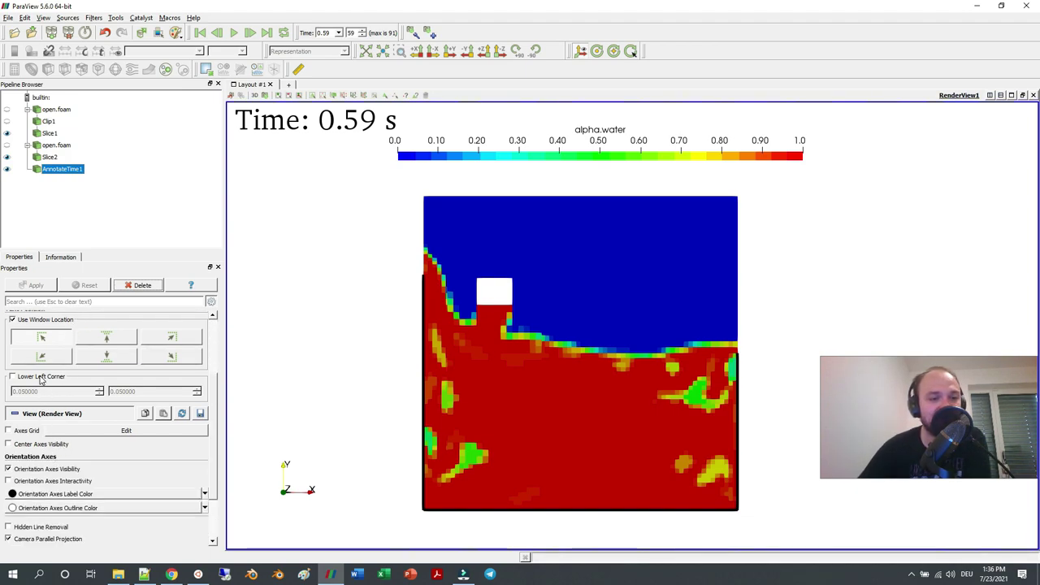
click(165, 357)
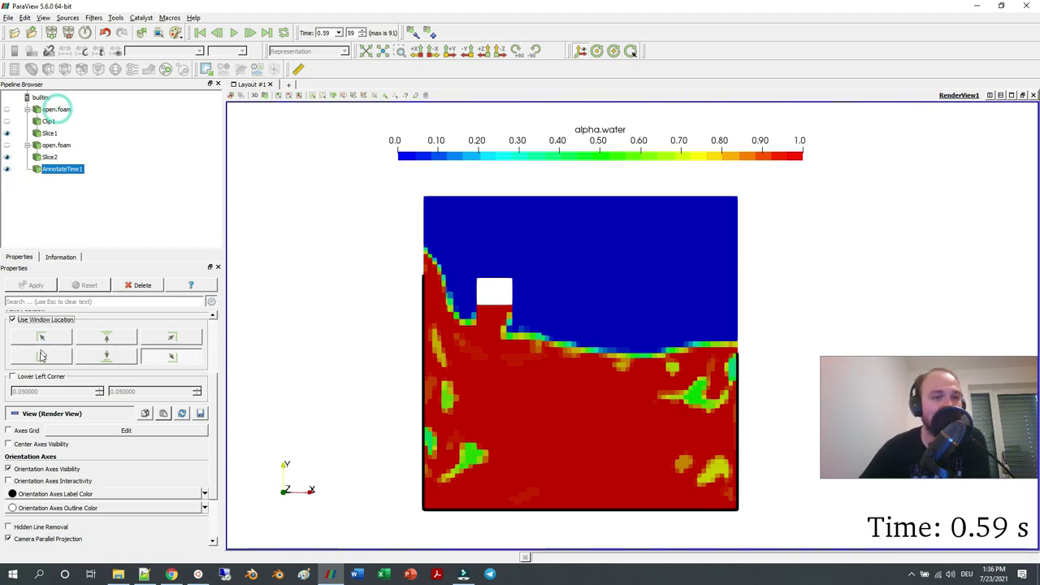
Refresh the background mesh's open.foam case, step forward through a few time steps and go to the last one.
click(56, 109)
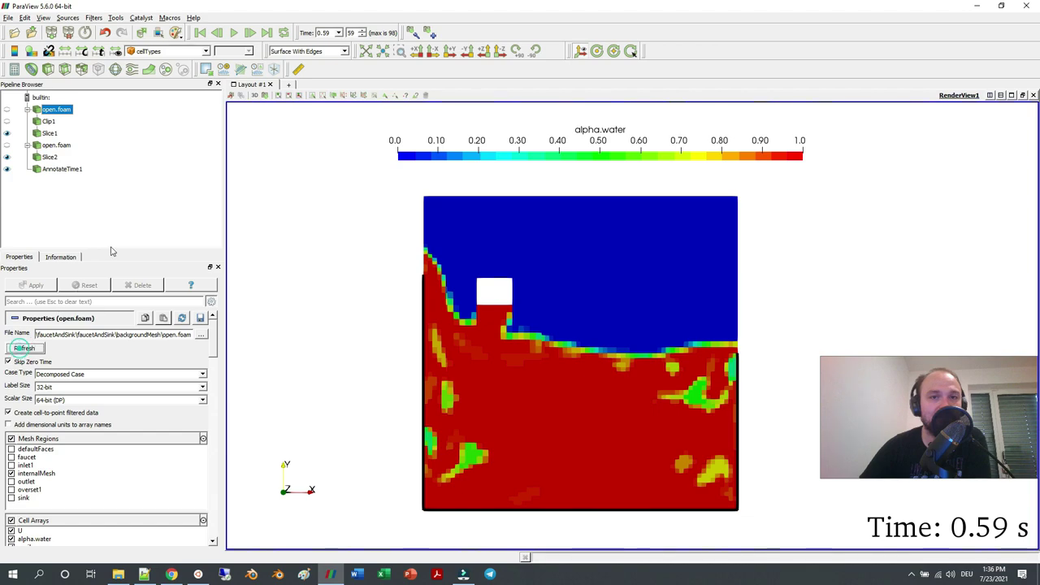
click(253, 33)
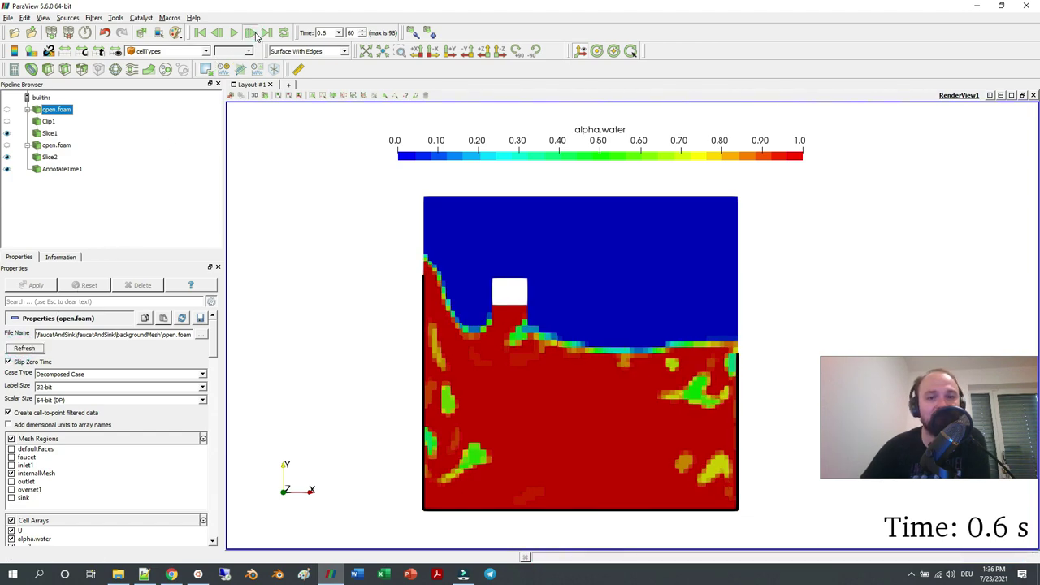
click(254, 33)
click(254, 34)
click(266, 33)
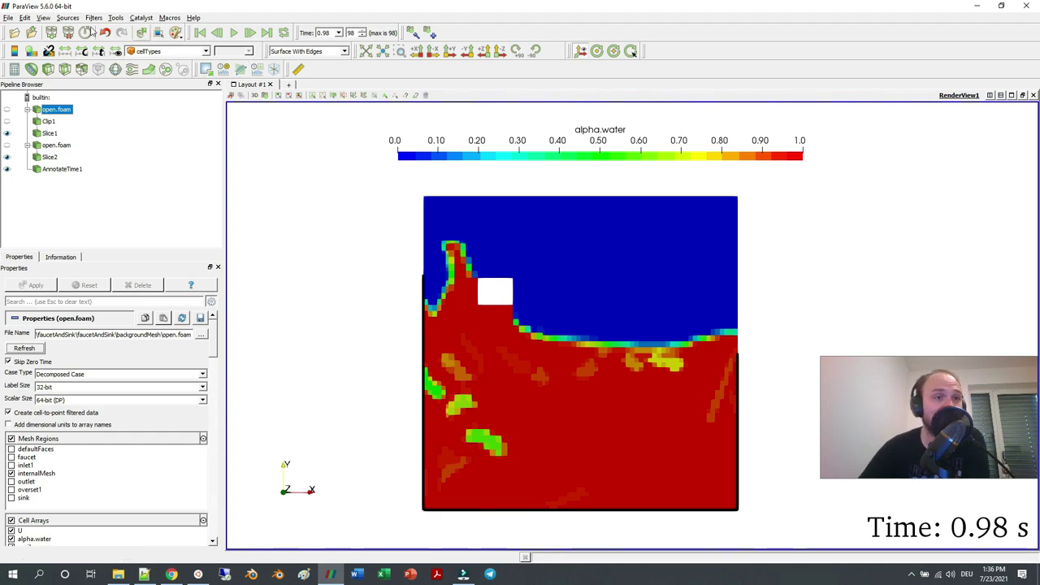
Add a Text source reading "Faucet and sink" to the render view.
click(71, 20)
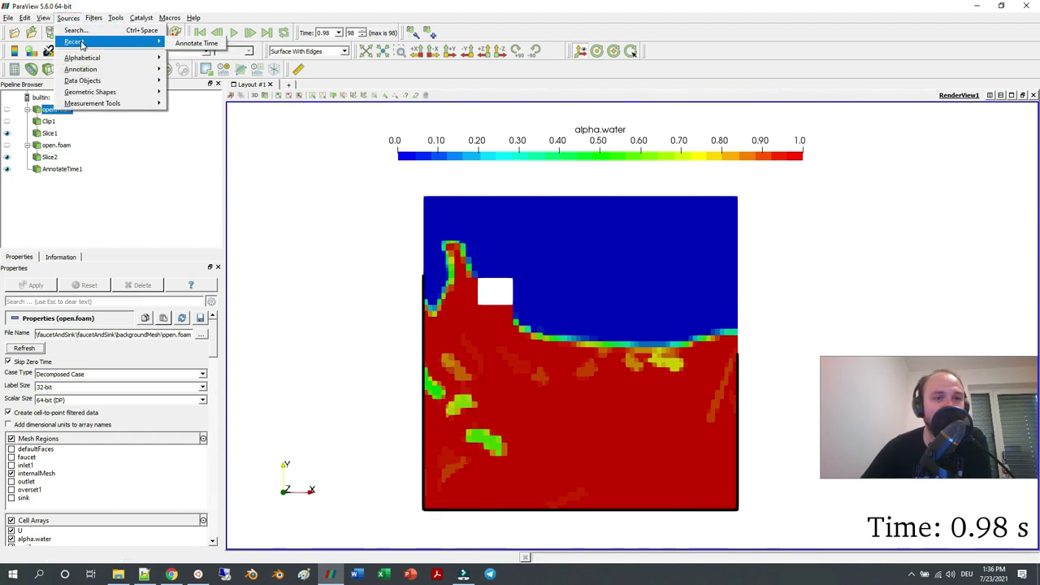
mouse_move(99, 60)
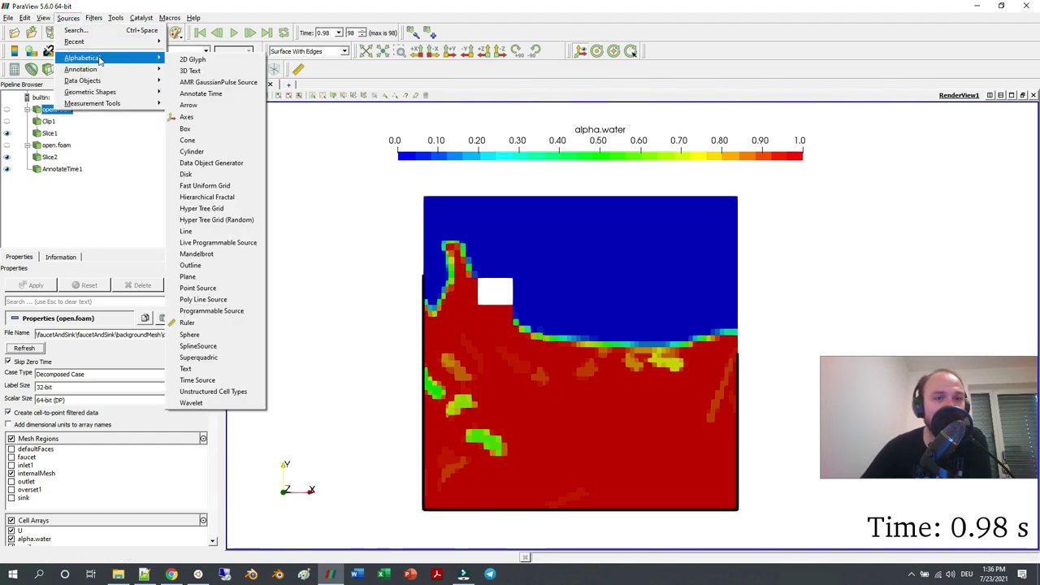
click(195, 369)
double_click(25, 344)
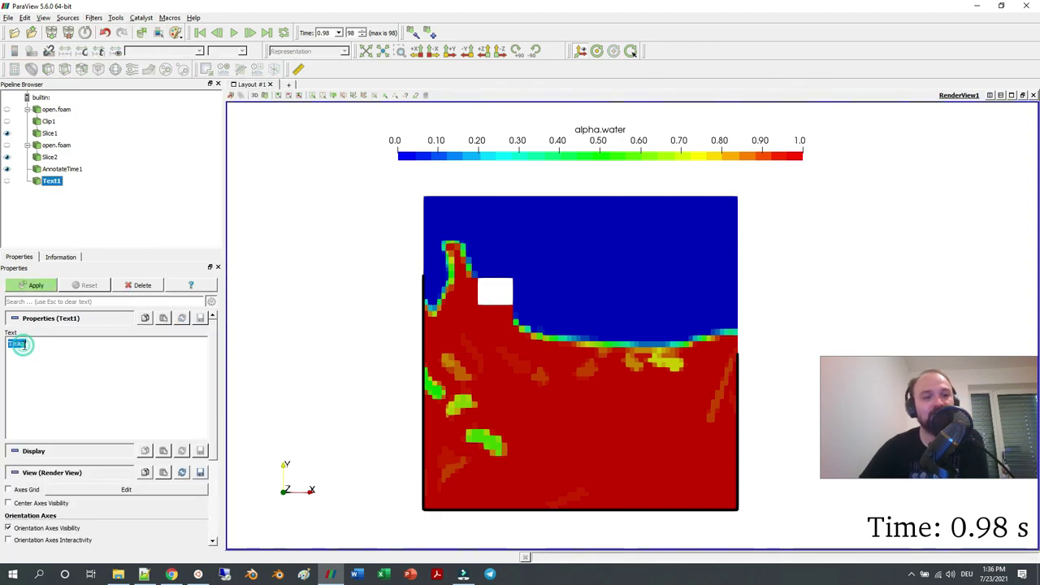
text(Faucet and sink)
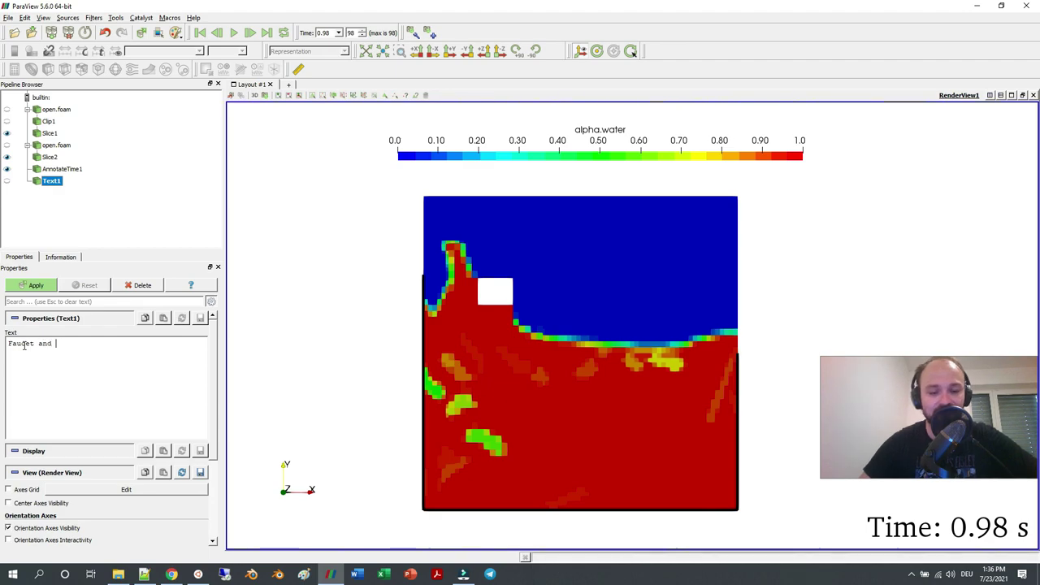
click(31, 285)
Set the "Faucet and sink" text to Times, size 16, and place it in the render view's upper-right corner.
click(33, 493)
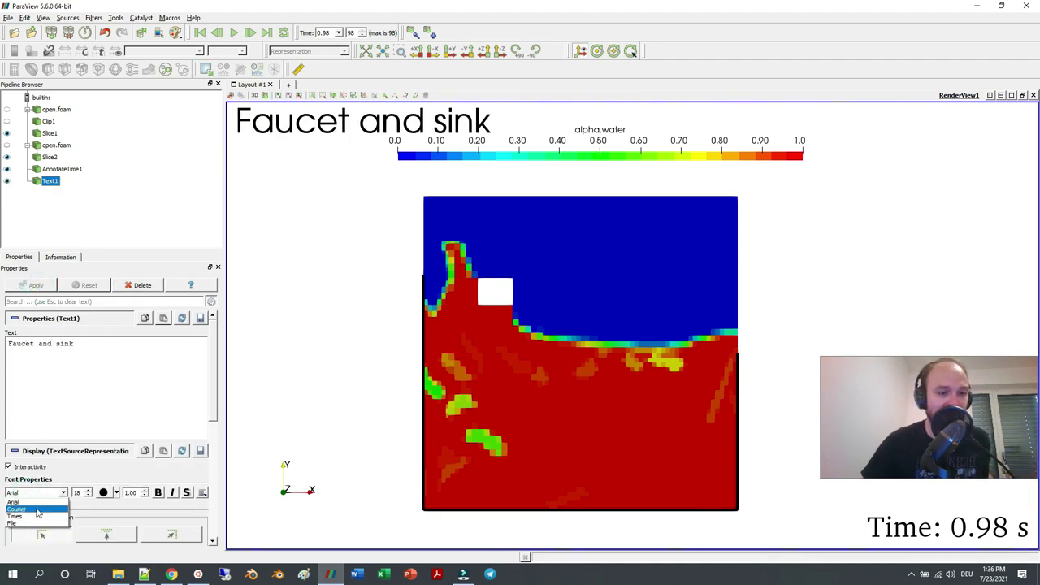
click(32, 517)
click(88, 496)
click(88, 496)
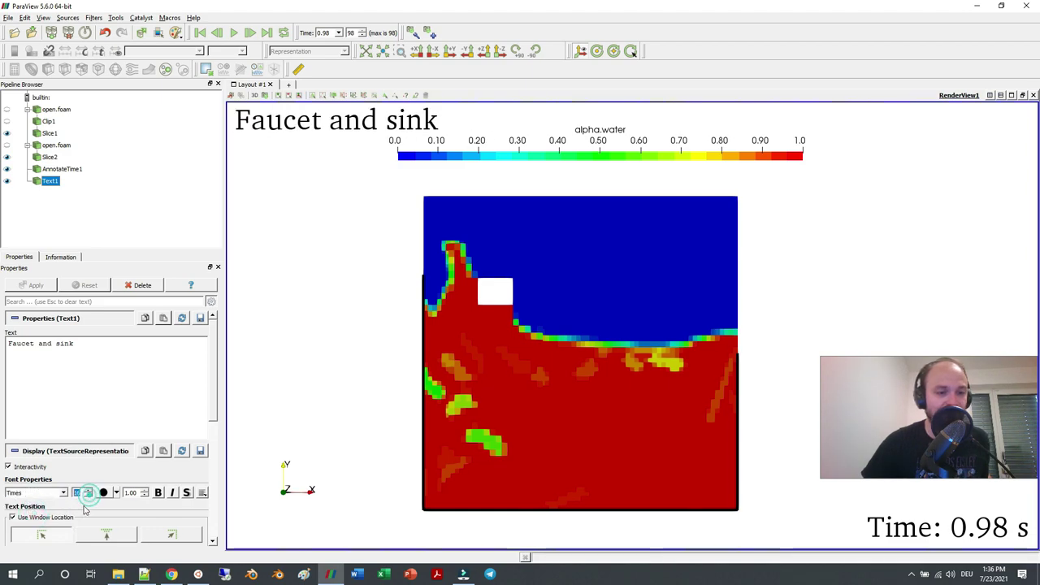
scroll(122, 504, down, 2)
click(169, 437)
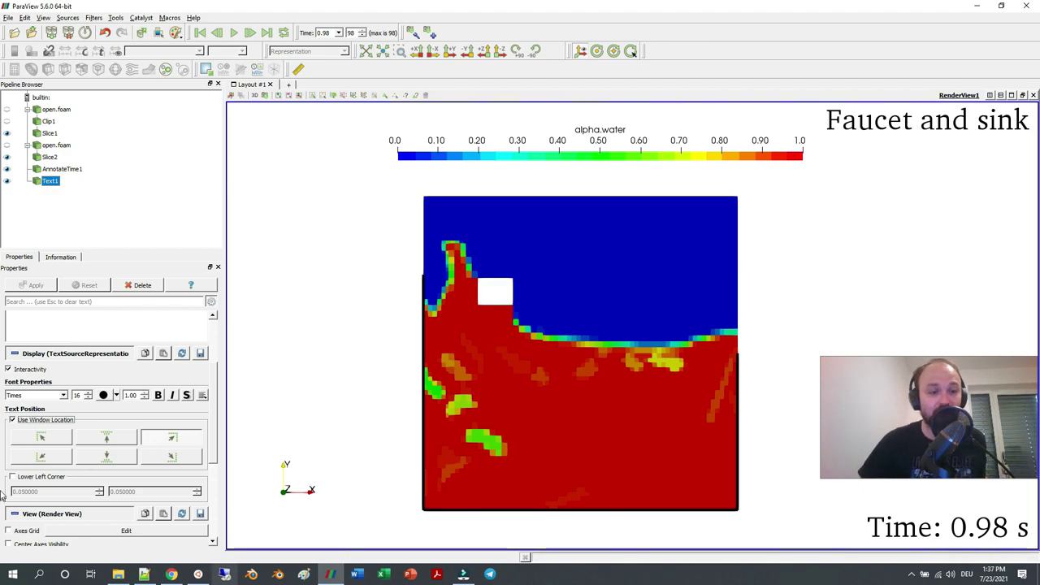
Position the "Faucet and sink" text by its lower left corner coordinates, 0.7 and 0.62.
click(42, 476)
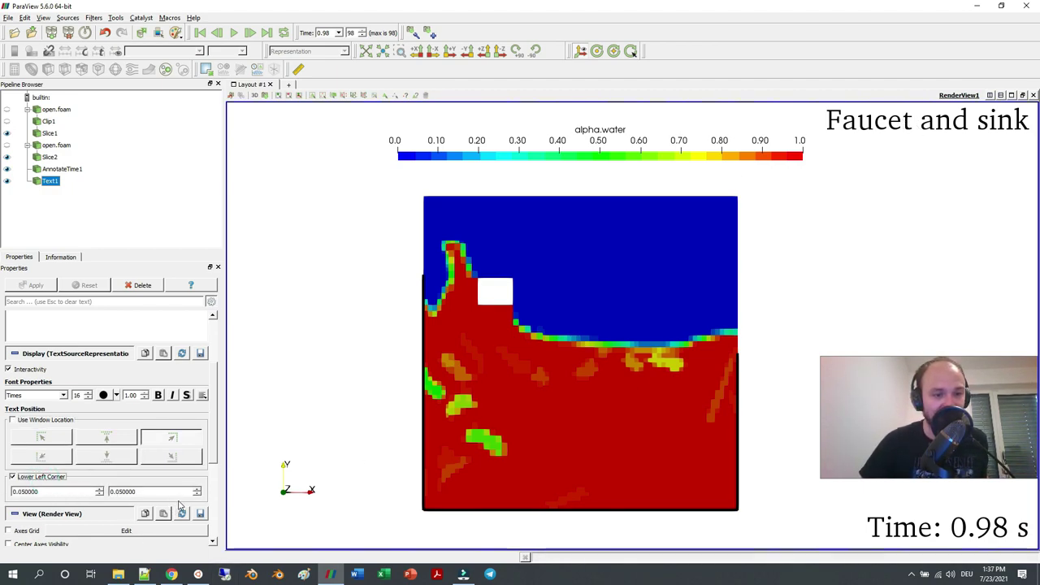
double_click(32, 493)
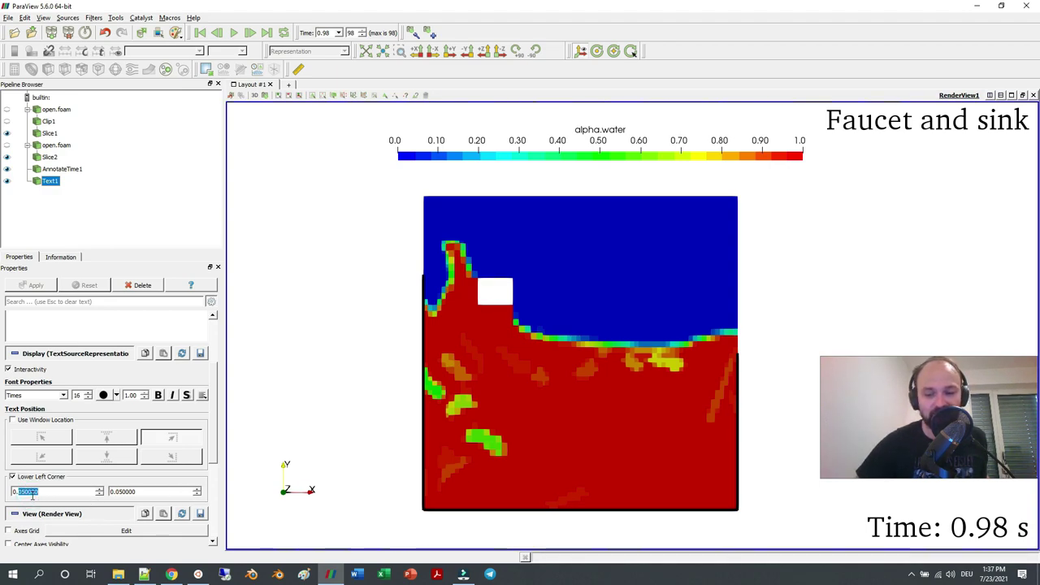
text(7)
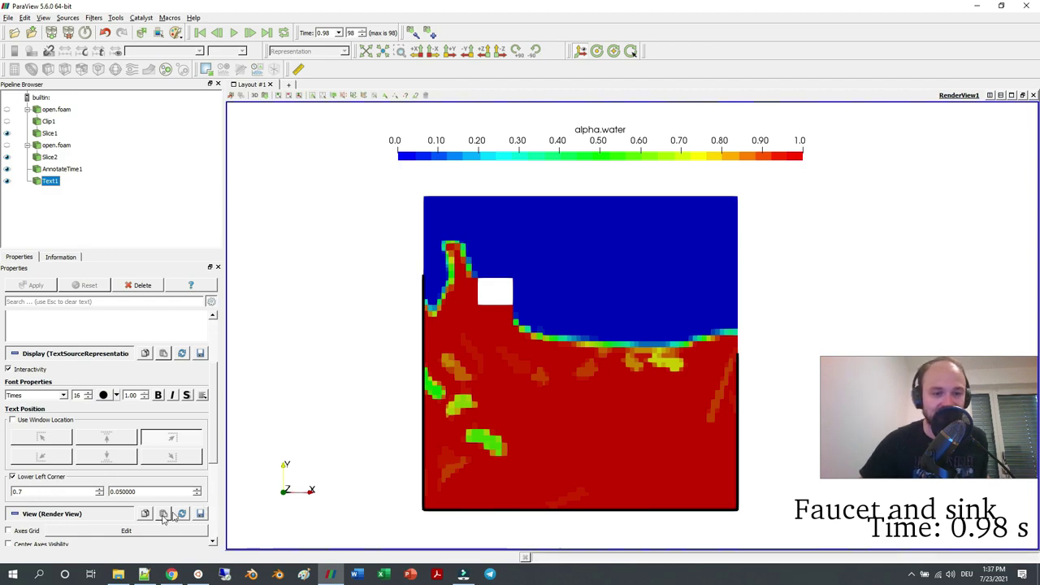
double_click(160, 491)
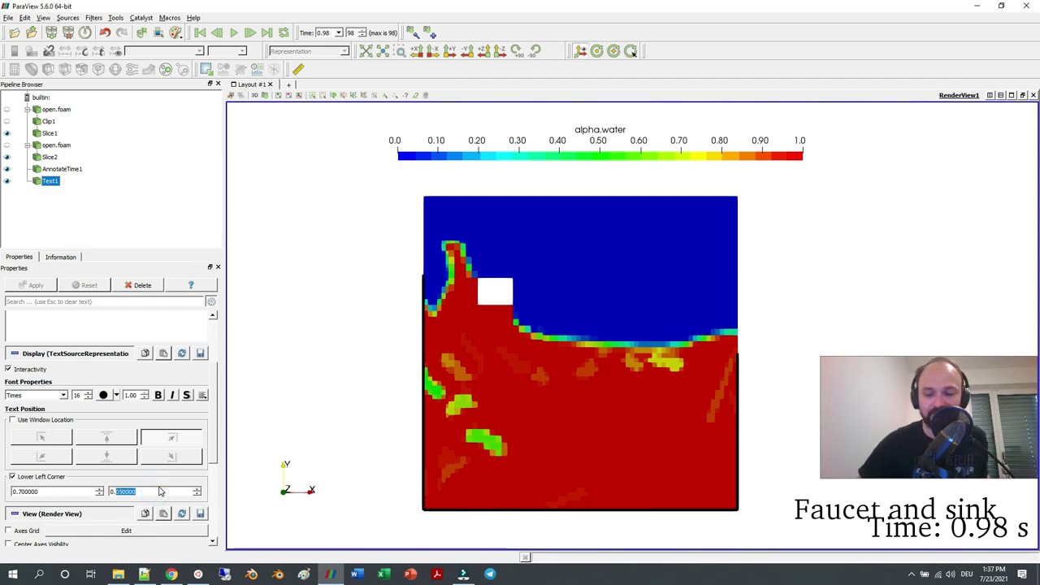
text(5)
drag(197, 492, 197, 492)
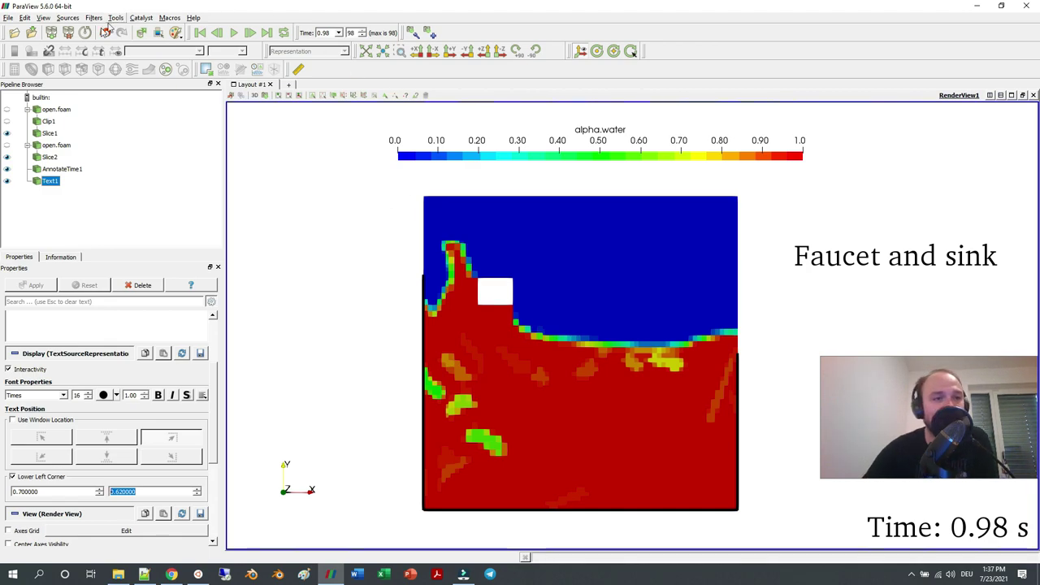
Refresh the background mesh's open.foam case again and go to the last time step.
double_click(57, 109)
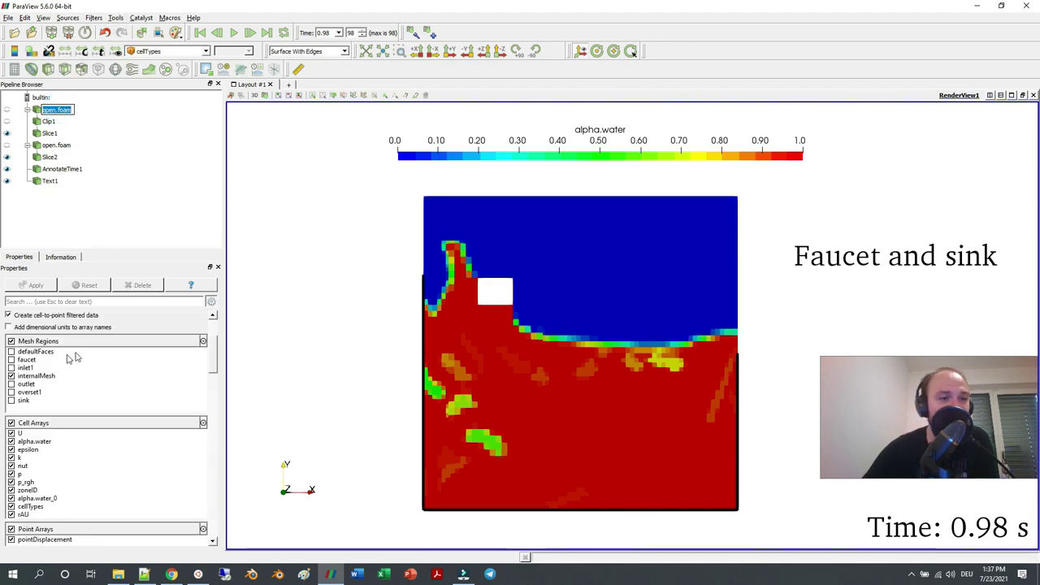
scroll(67, 359, up, 2)
click(36, 349)
click(266, 32)
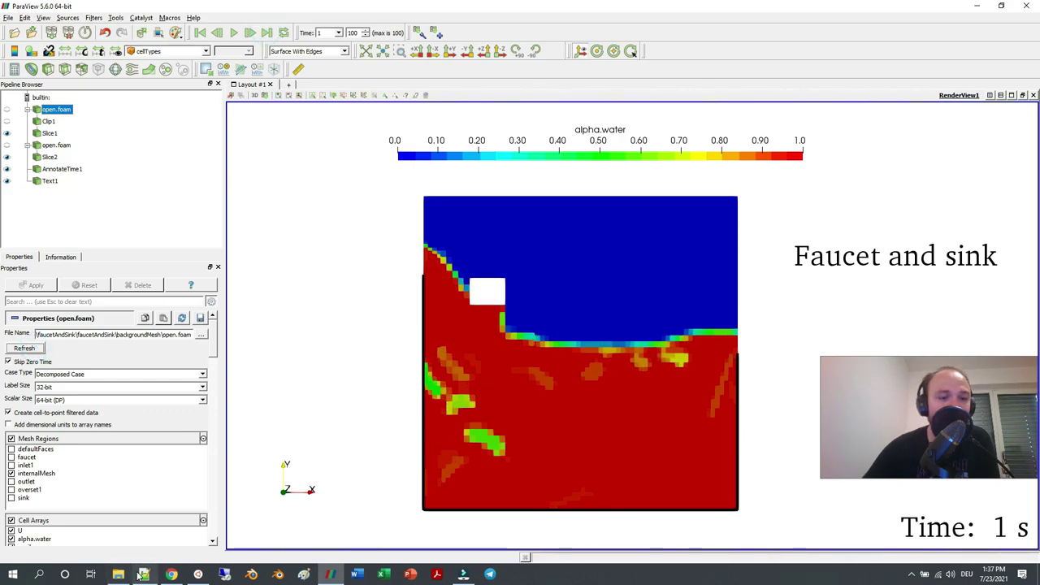
Check in the terminal whether the parallel solver run has ended, return to ParaView and refresh the background mesh case.
click(144, 574)
key(Return)
key(Up)
key(Up)
key(Return)
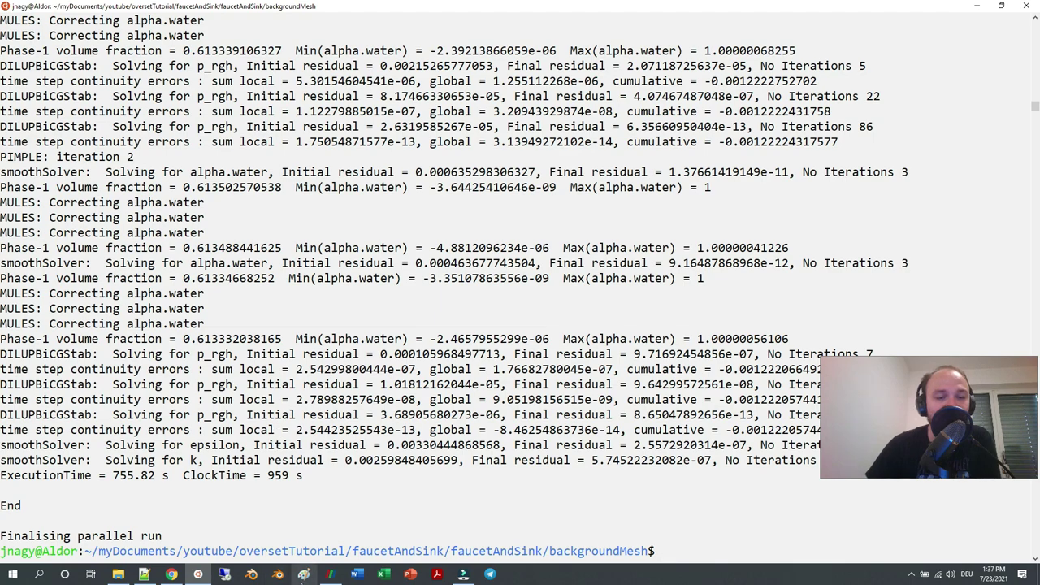
click(330, 573)
click(25, 347)
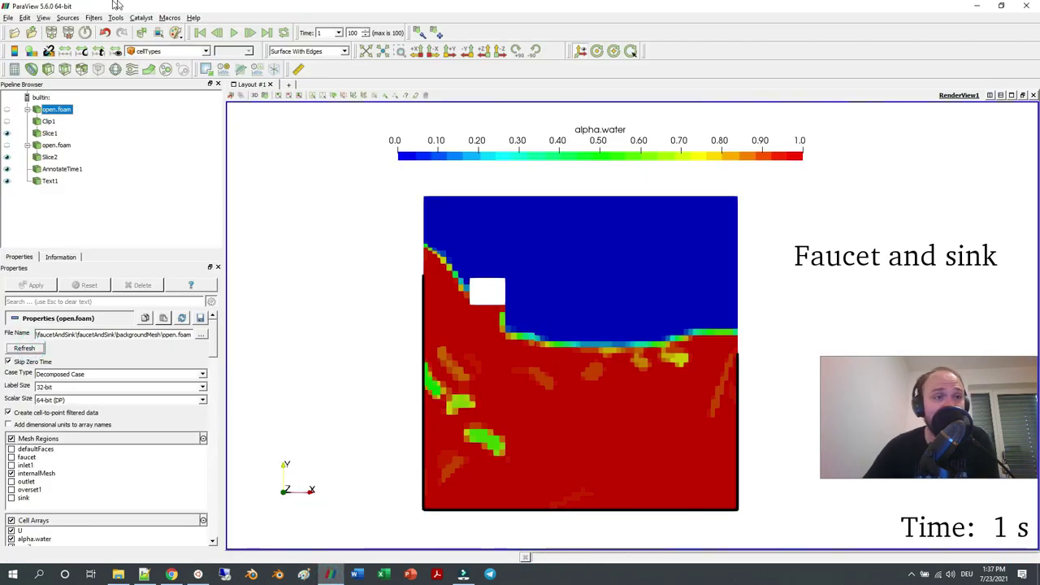
Save a screenshot of the render view as pic.png in the oversetMesh folder at 1920 x 1080 resolution.
click(6, 18)
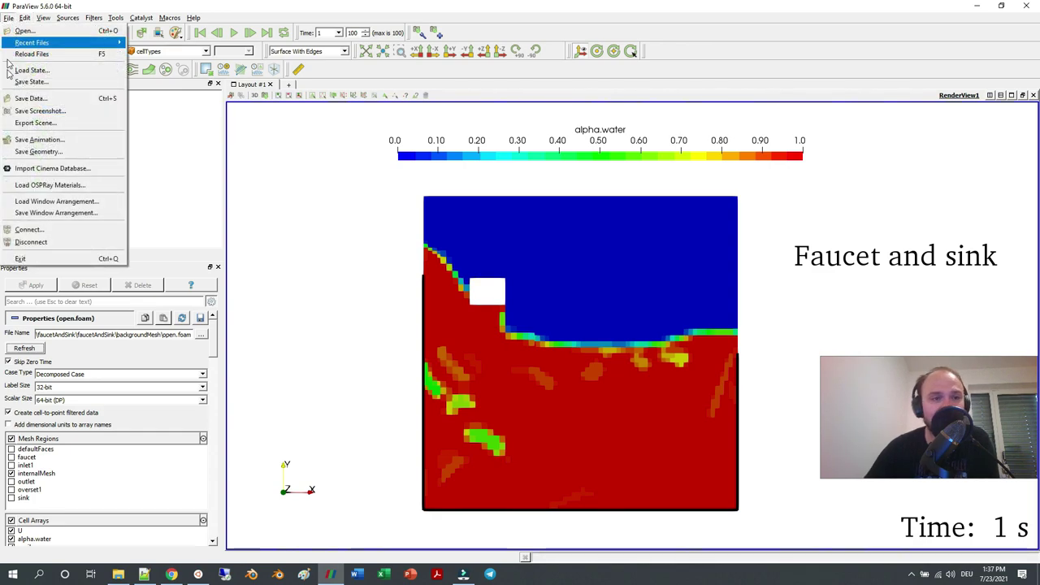
click(39, 110)
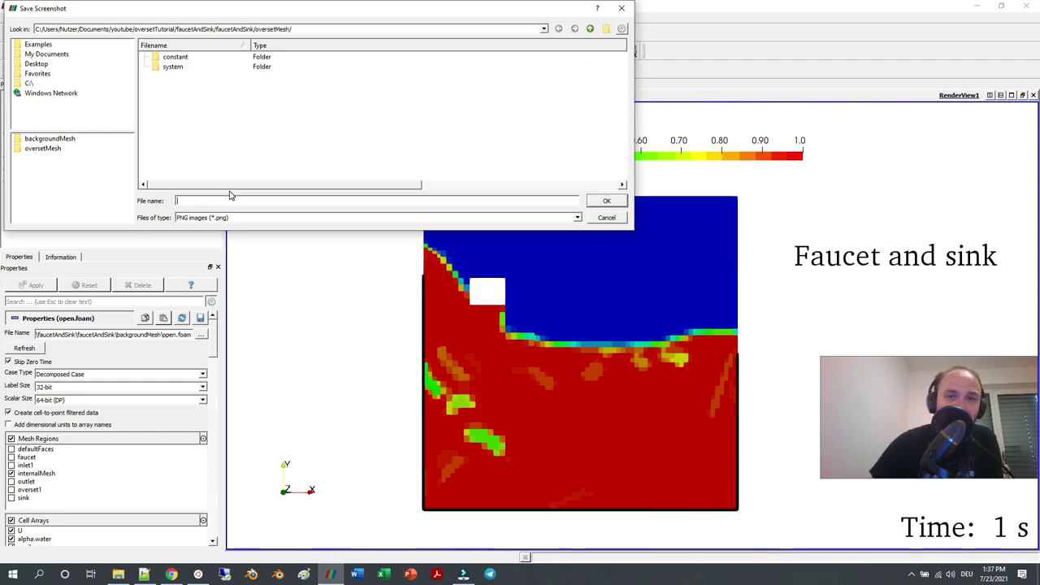
text(pic)
key(Return)
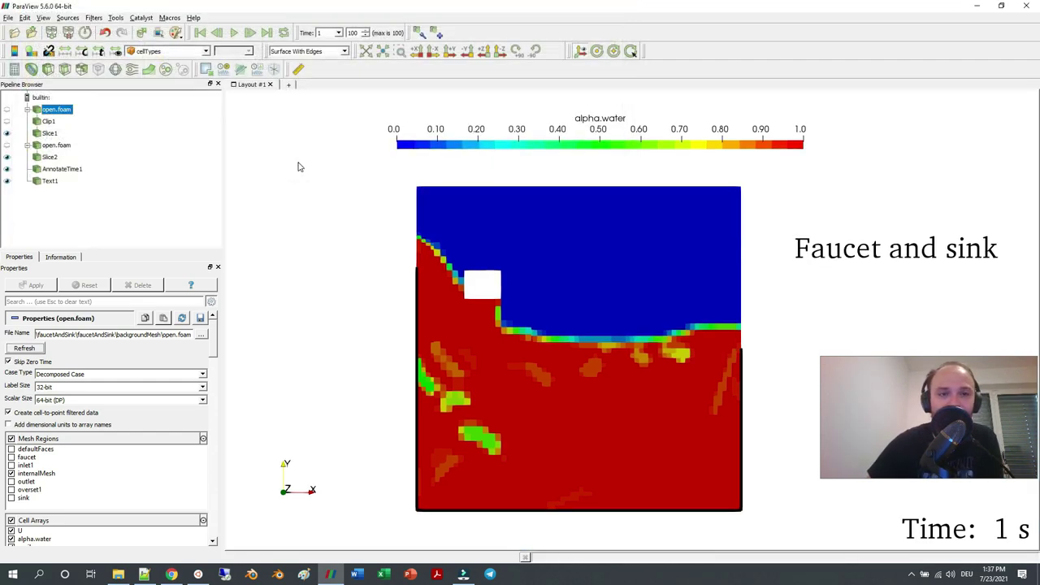
double_click(431, 227)
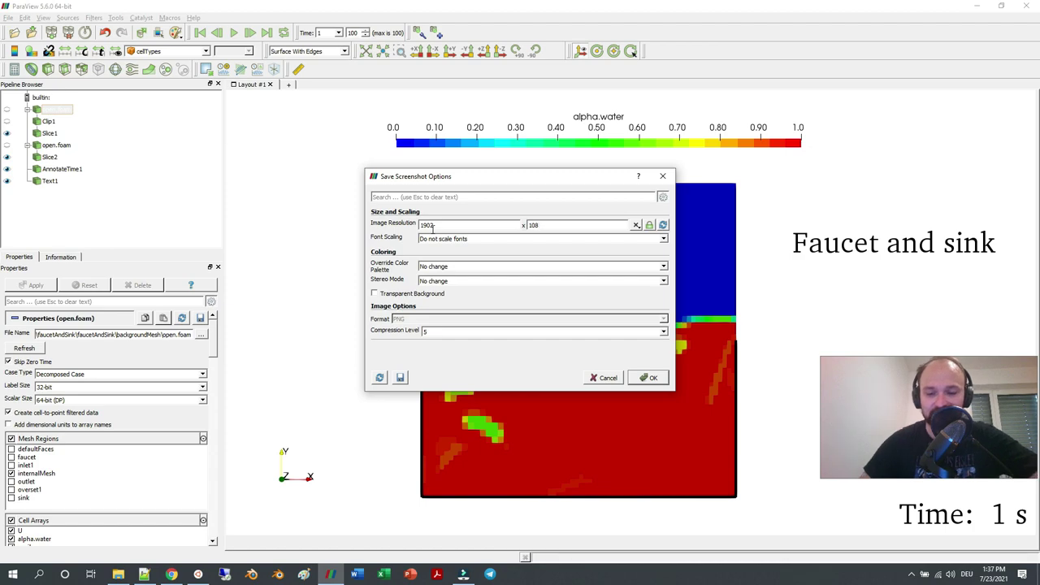
text(1902)
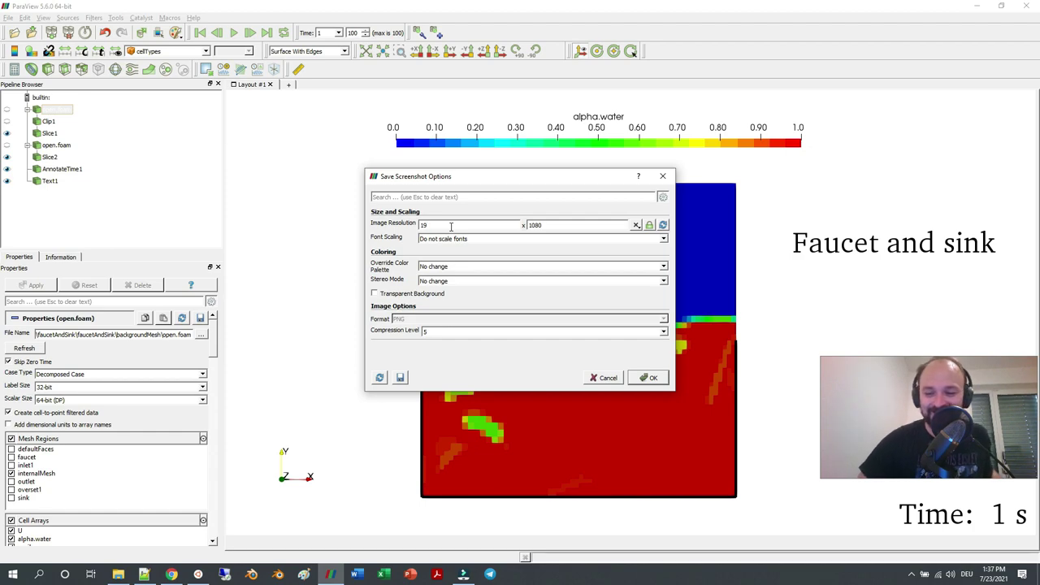
click(649, 377)
Switch to the file explorer, find pic.png in the oversetMesh folder and view it in the photo viewer, closing it when done.
click(118, 573)
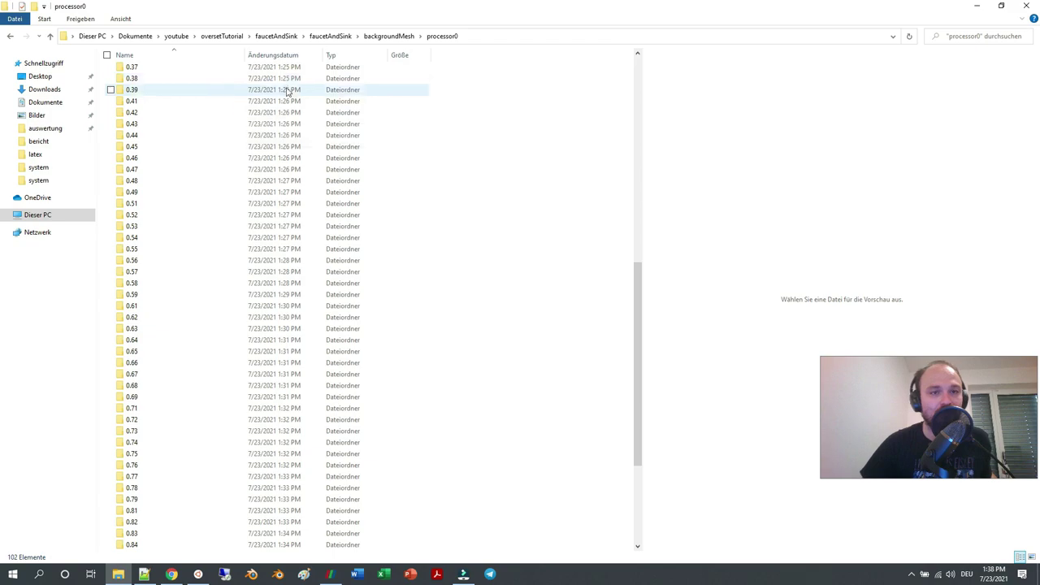
click(398, 37)
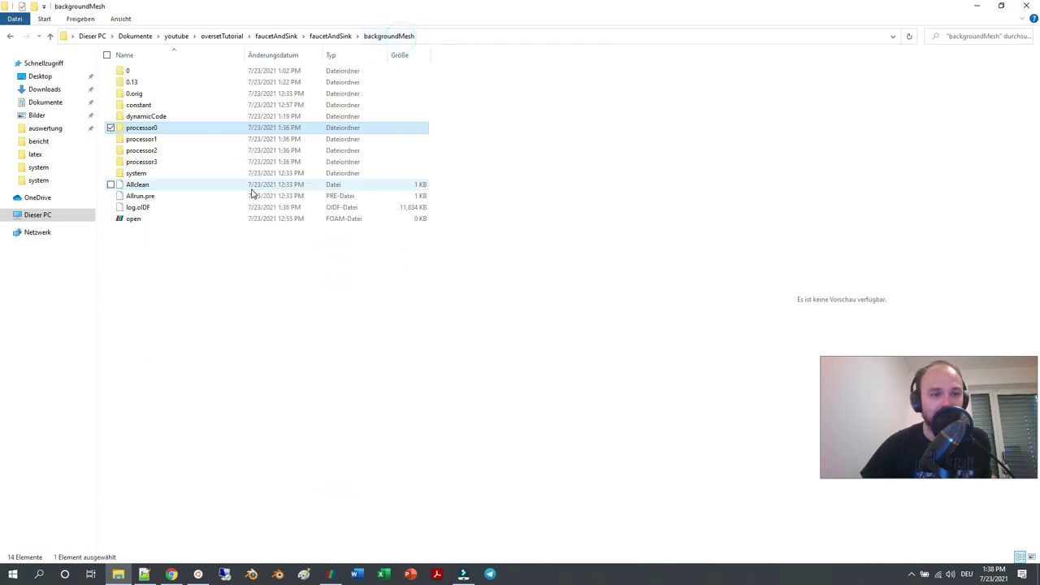
click(332, 36)
double_click(176, 84)
click(138, 130)
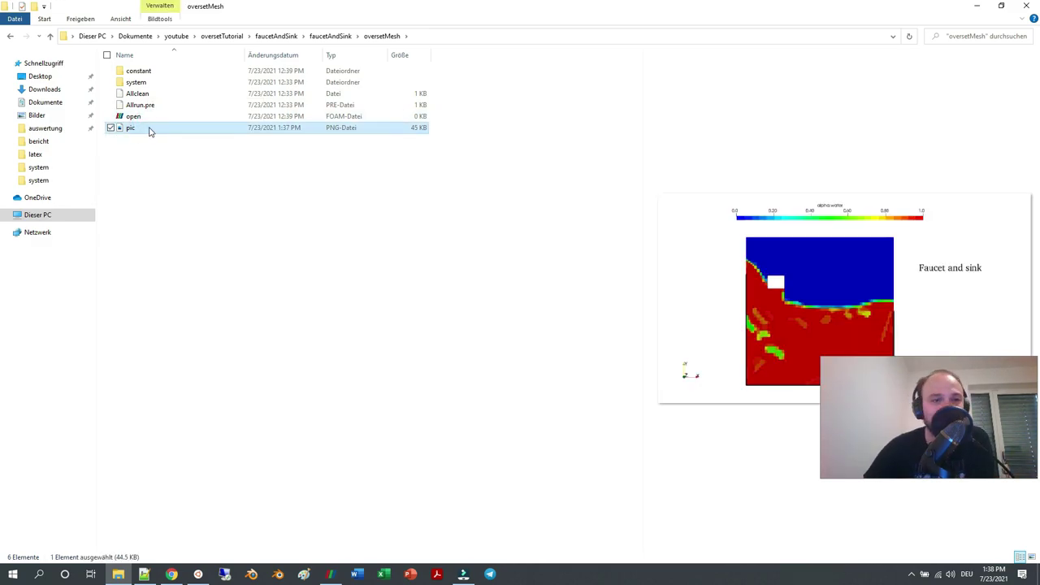
double_click(146, 127)
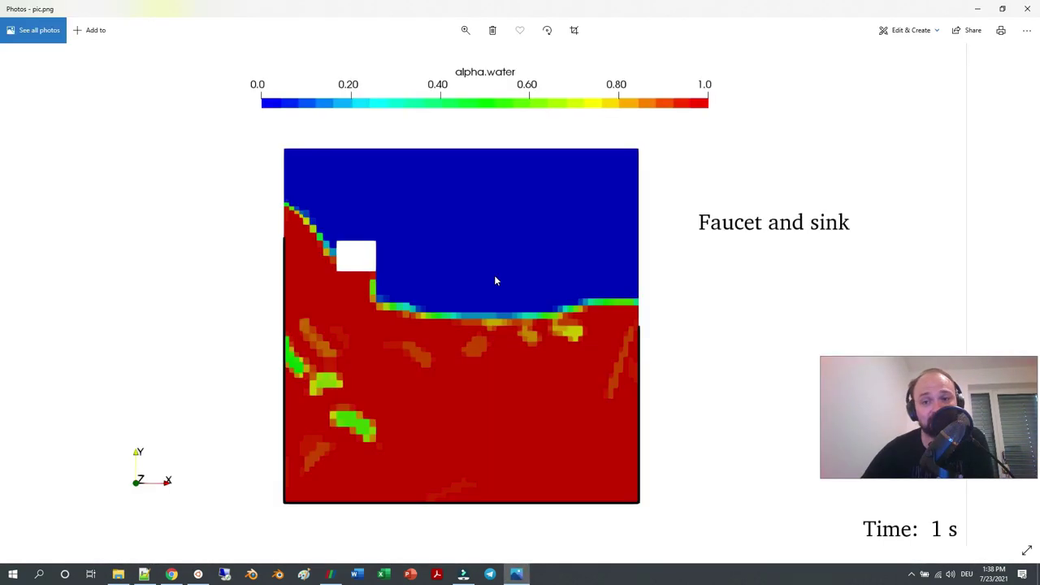
click(1033, 7)
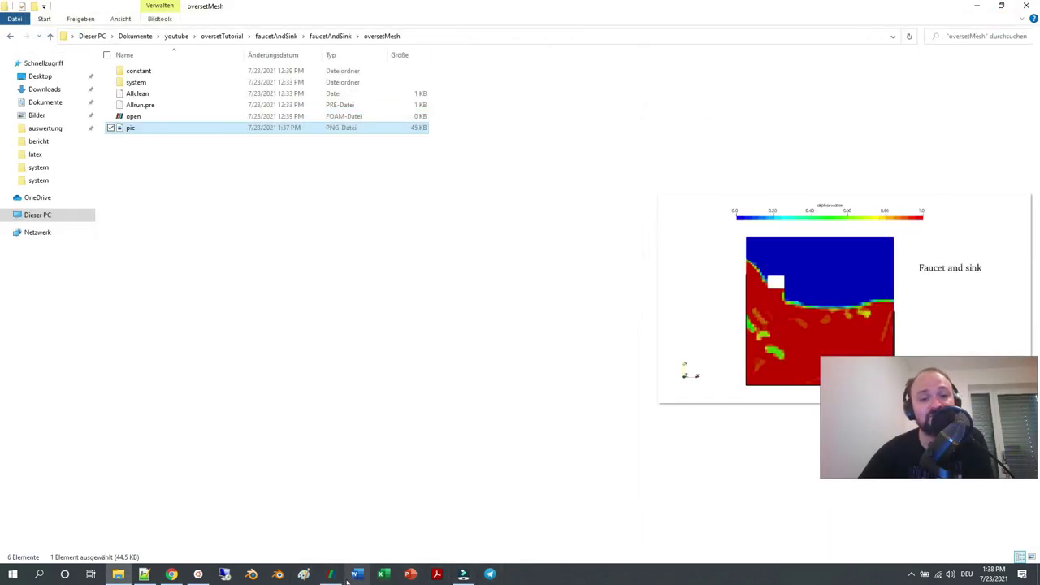
Return to ParaView, start saving an animation and create a "video" folder in the parent faucetAndSink folder as its destination.
click(332, 575)
click(8, 18)
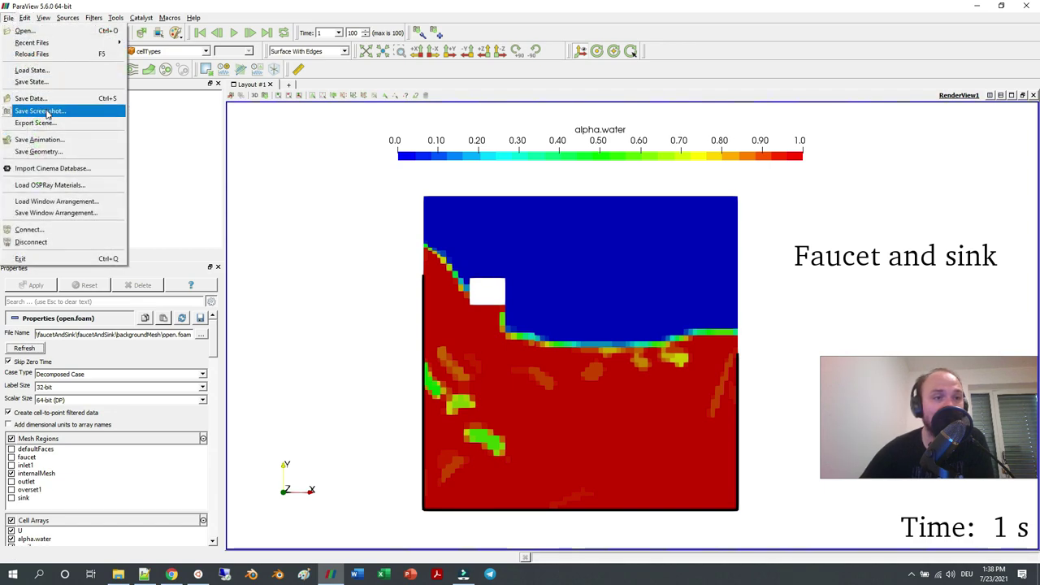
click(44, 139)
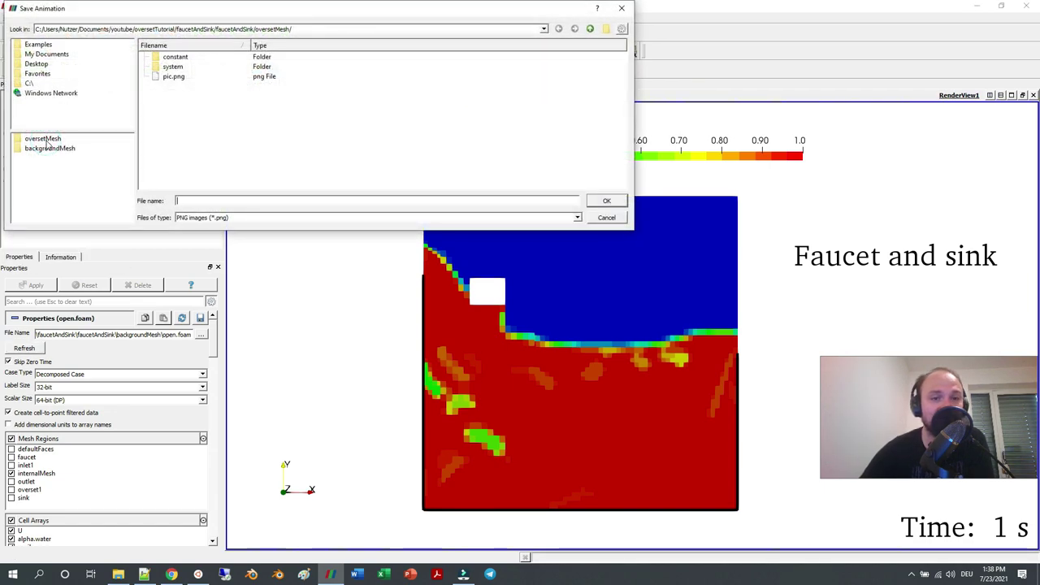
click(590, 28)
click(605, 29)
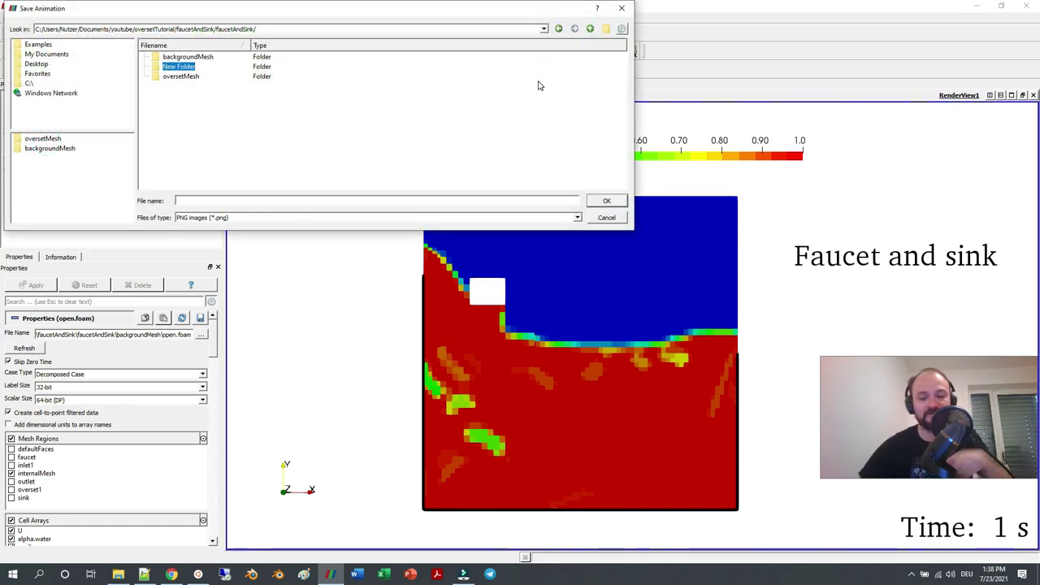
text(video)
key(Return)
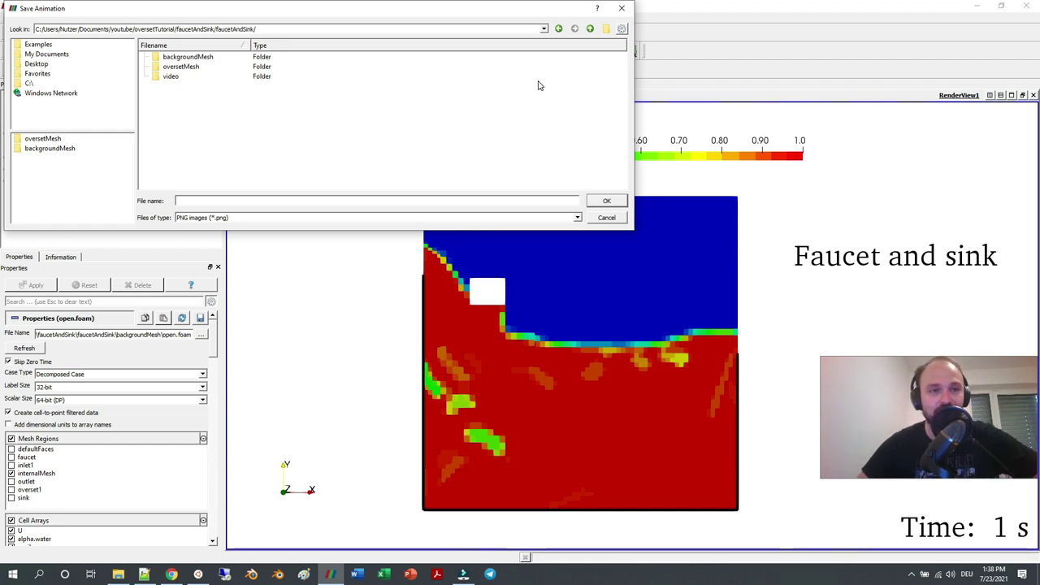
double_click(207, 74)
Save the animation into the video folder as PNG images named "pics" at 1920 x 1080 resolution.
click(213, 217)
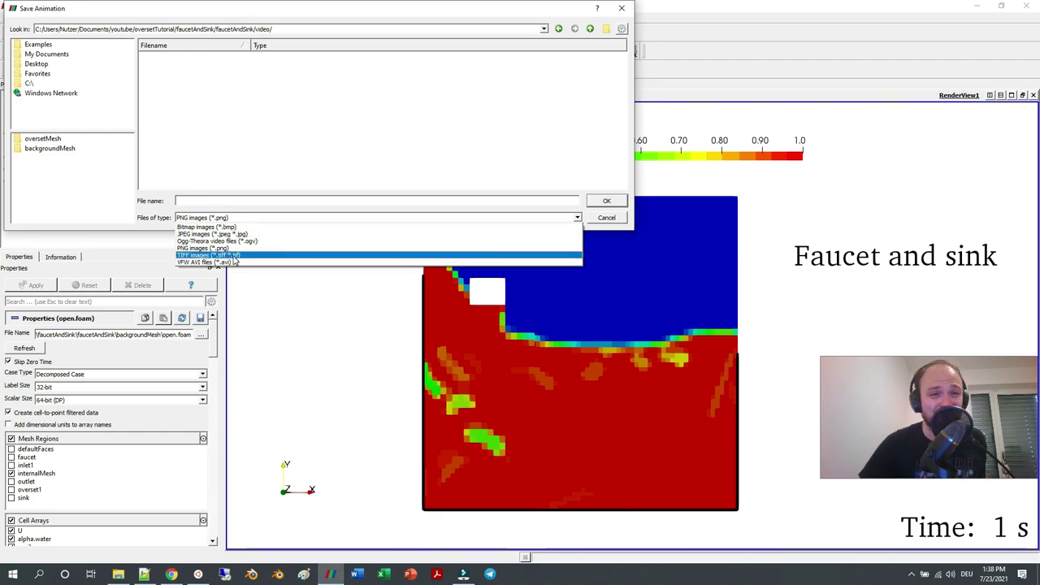
click(234, 248)
click(242, 200)
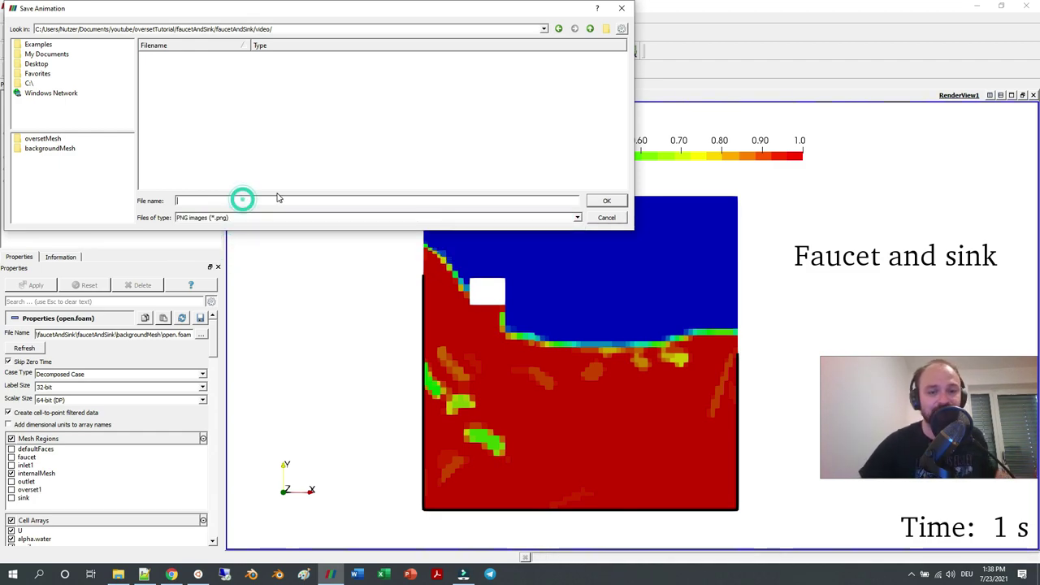
text(pics)
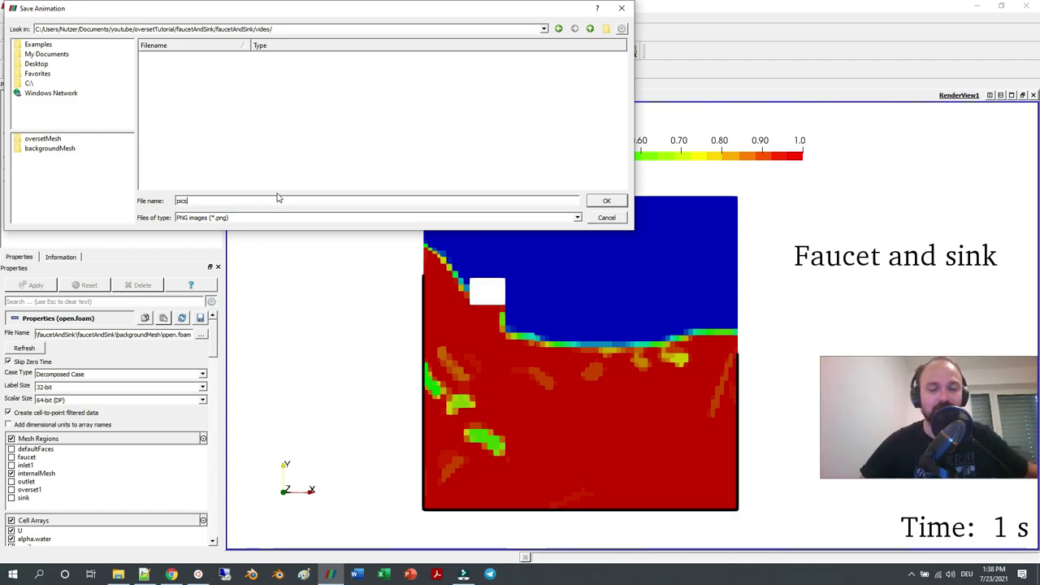
click(610, 201)
double_click(411, 141)
key(Tab)
text(1)
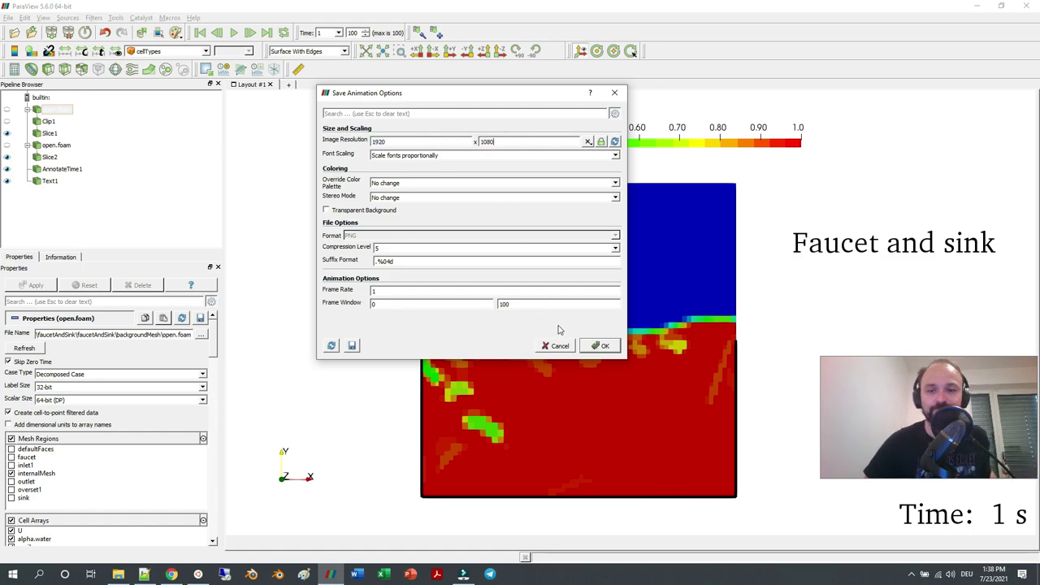
click(601, 346)
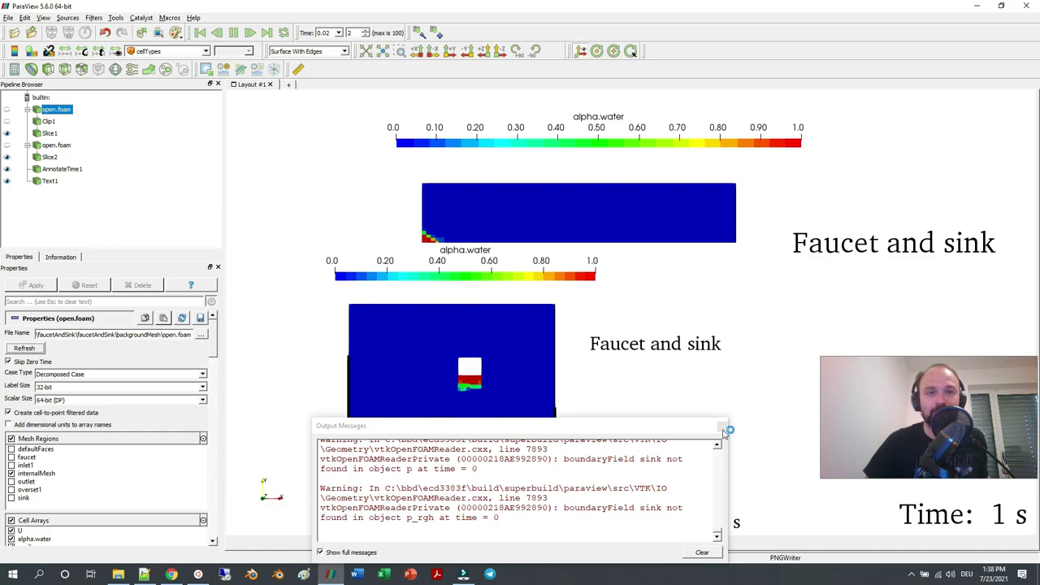
Switch to the file explorer, open the video folder and step through previews of the frames exported so far.
click(118, 575)
mouse_move(118, 576)
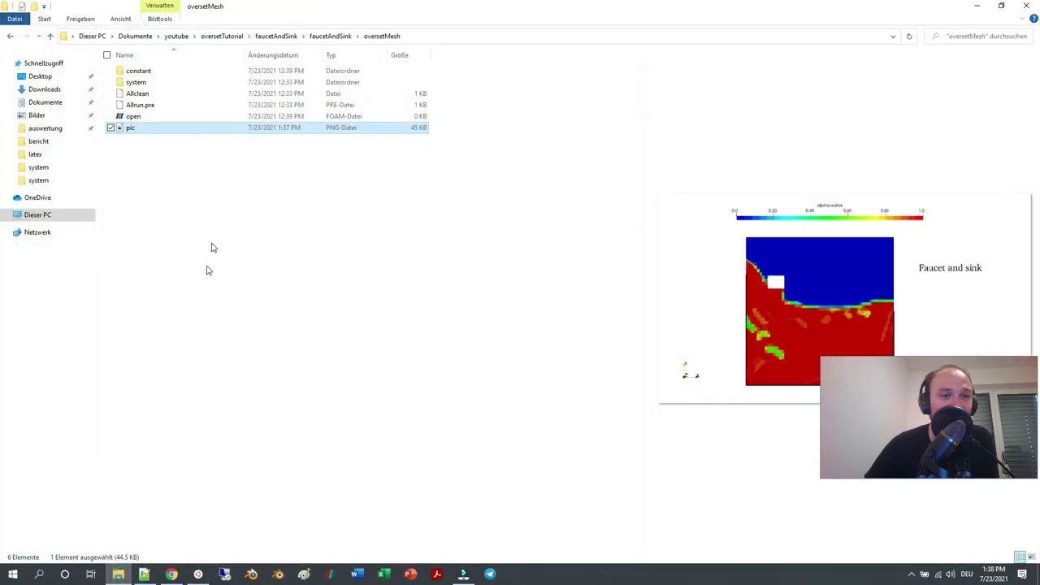
click(316, 36)
double_click(161, 97)
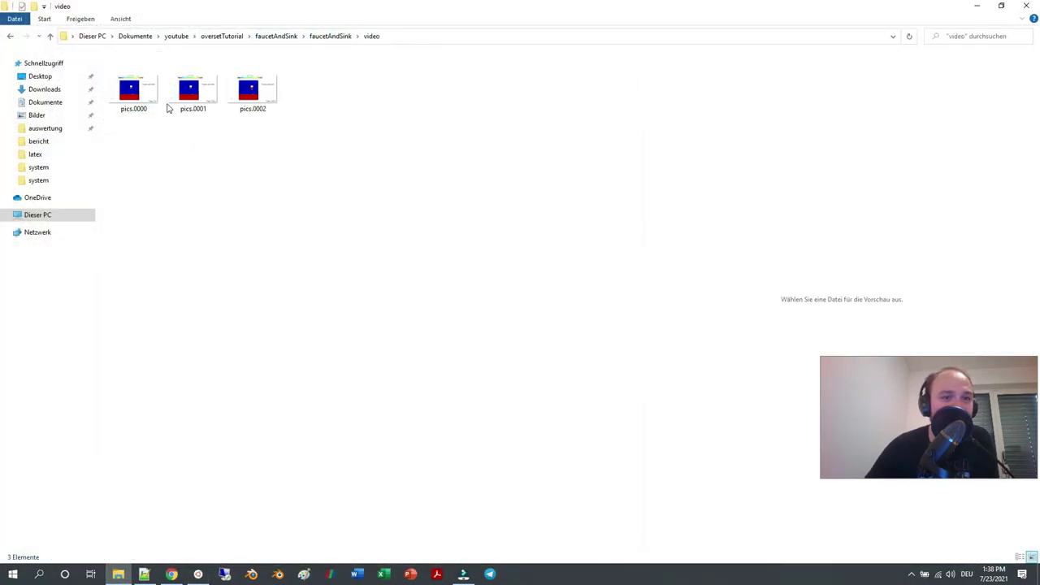
click(140, 93)
key(Right)
key(Right)
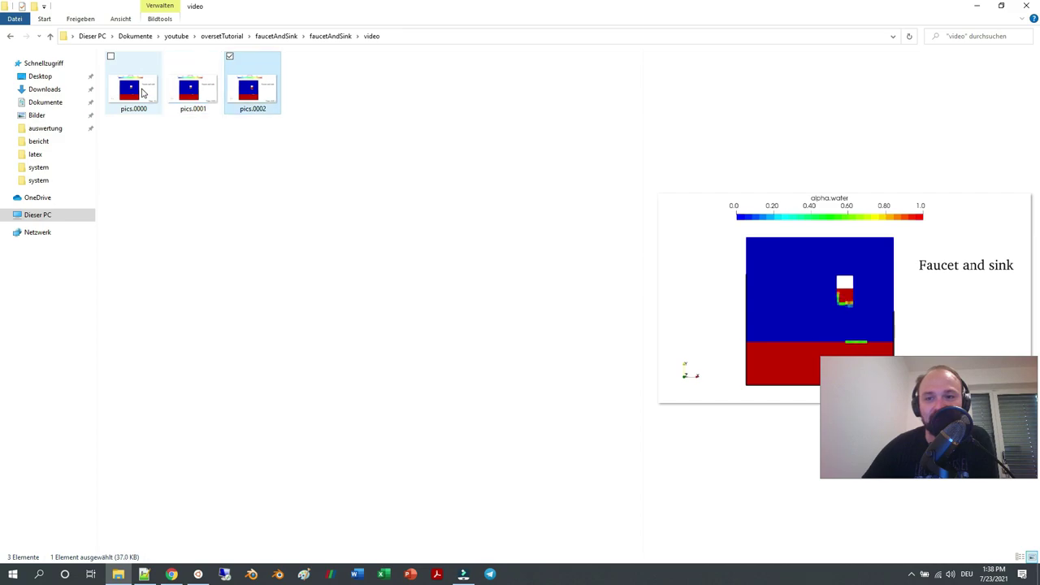
key(Left)
key(Left)
key(Right)
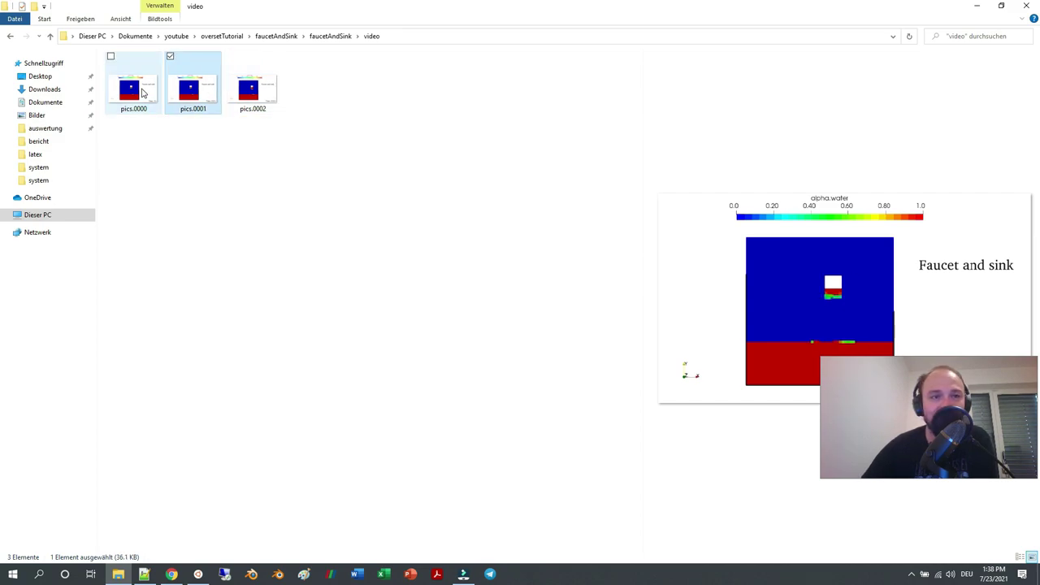
key(Right)
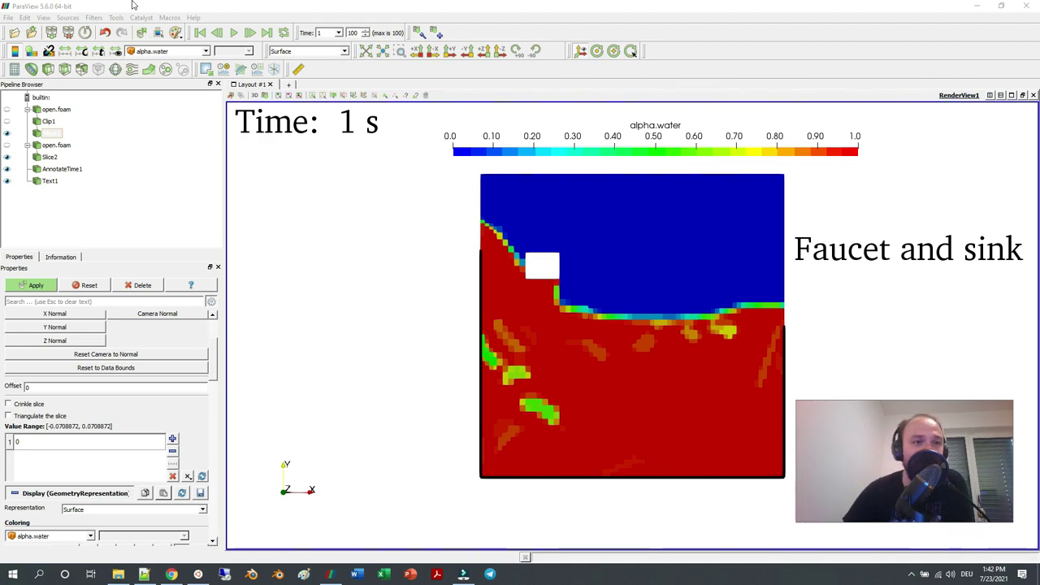
Preview the first frames of the exported series in the file explorer and check the background mesh's Skip Zero Time setting in ParaView.
click(8, 17)
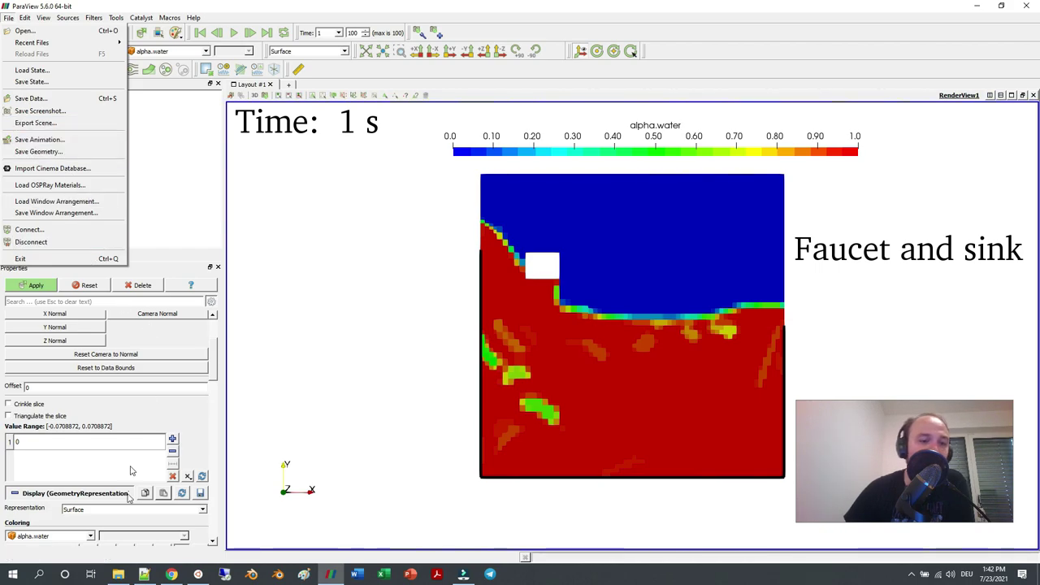
click(118, 574)
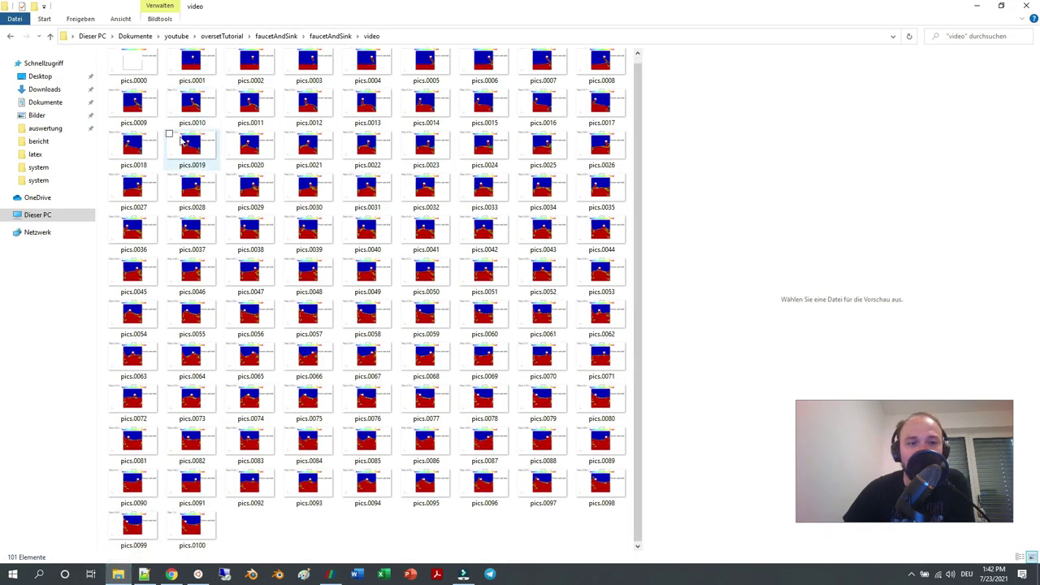
click(141, 73)
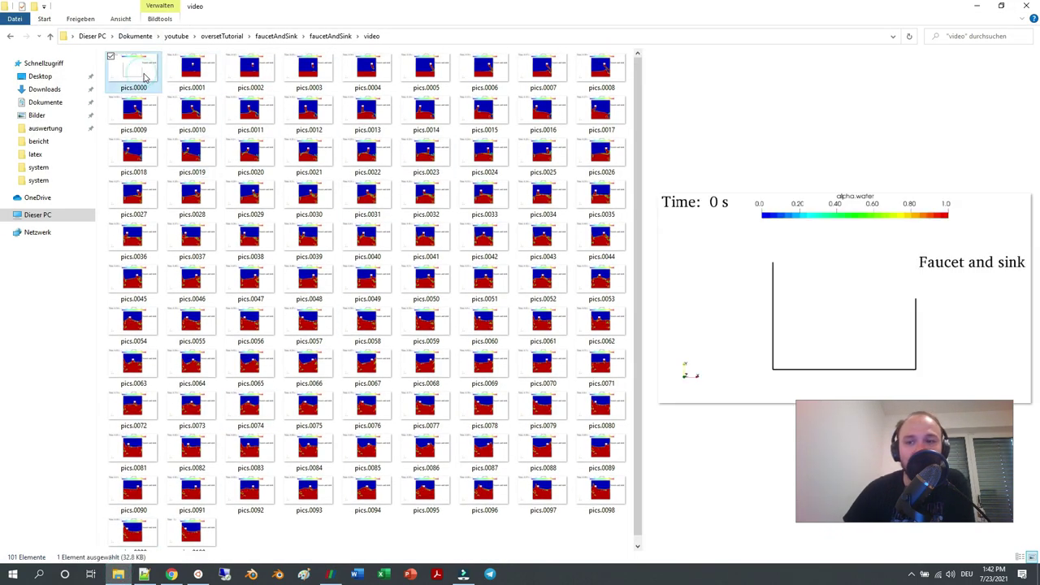
click(186, 72)
click(143, 74)
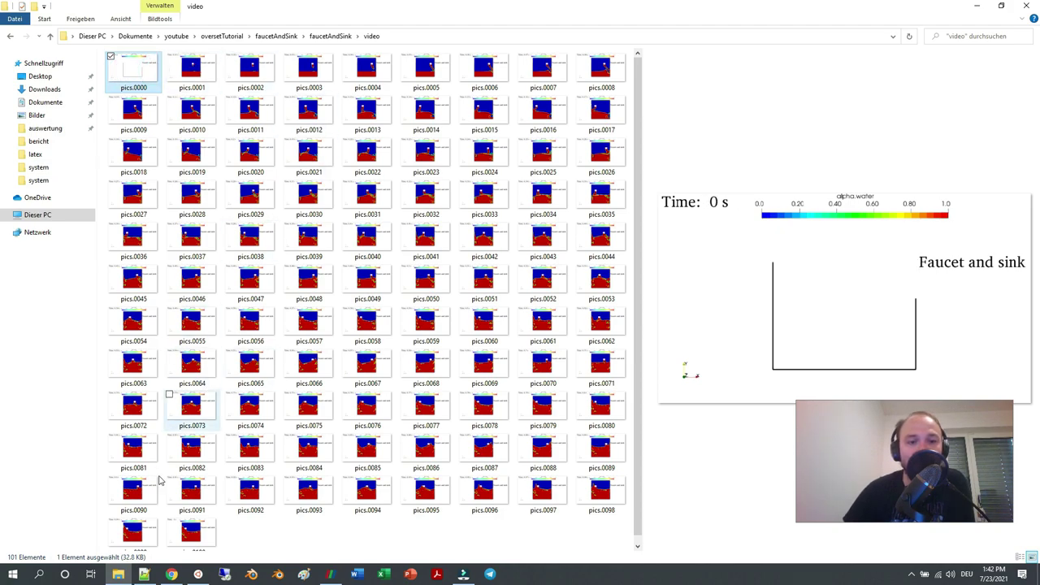
scroll(291, 373, down, 1)
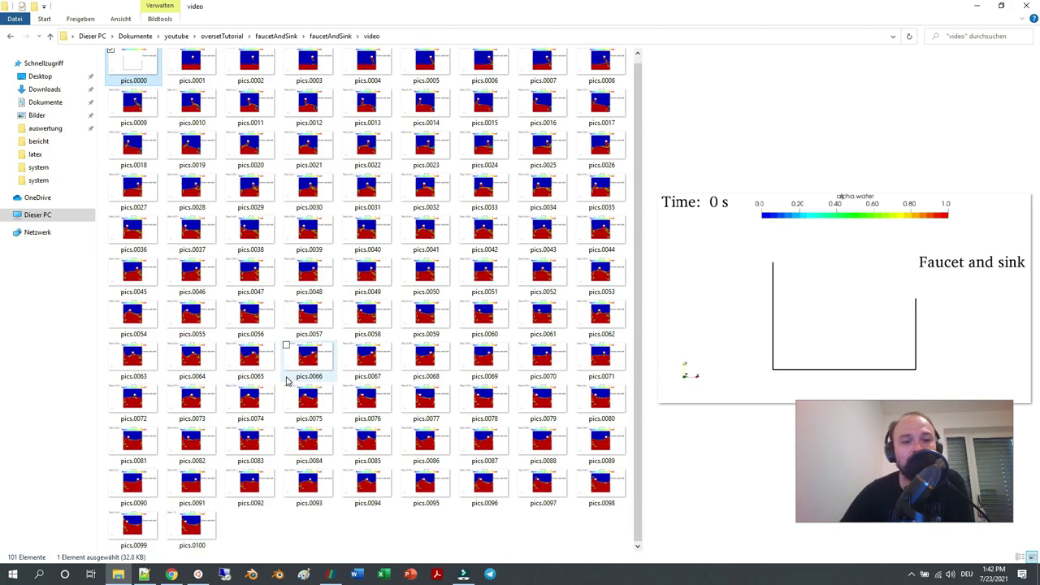
click(329, 574)
click(54, 109)
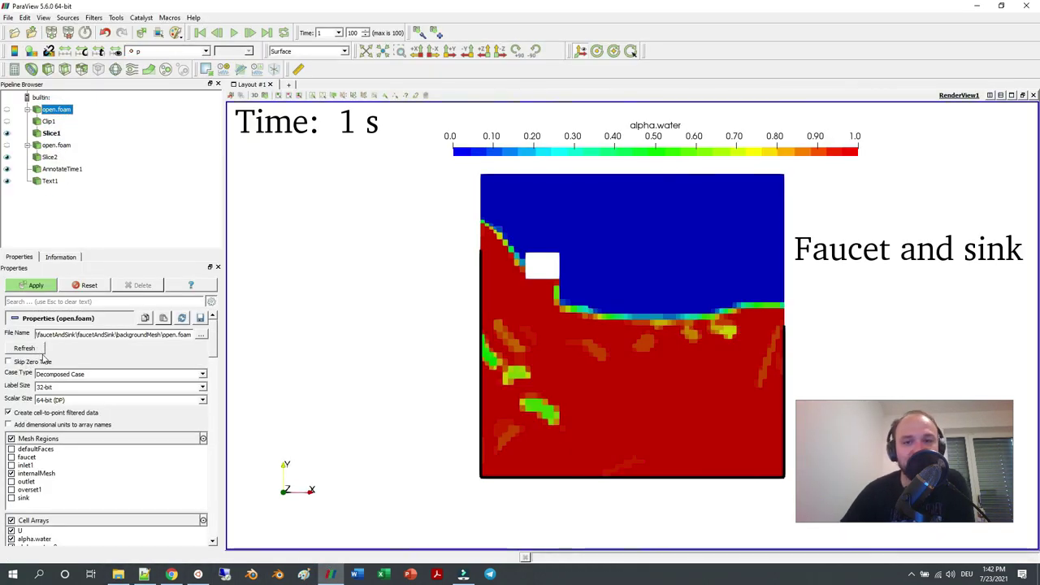
Switch to the file explorer and permanently delete the zero-time frame pics.0000 from the video folder.
click(118, 573)
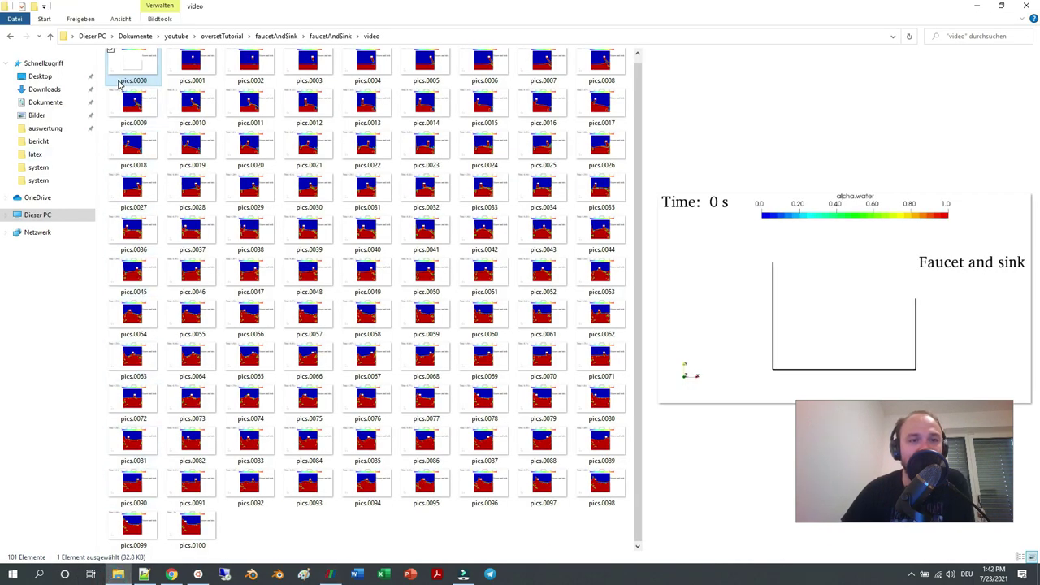
click(190, 63)
click(149, 65)
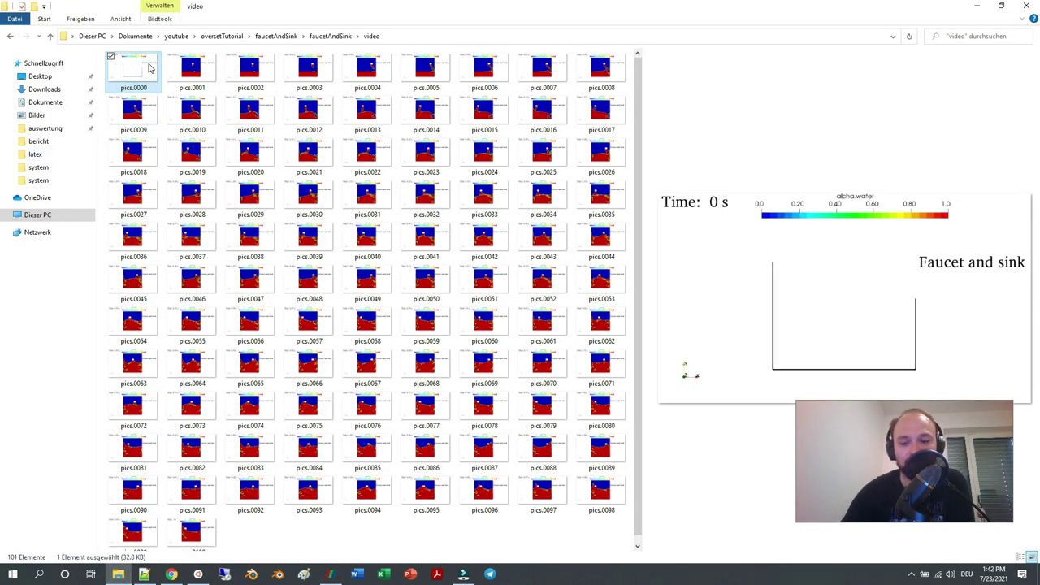
key(shift+Delete)
key(Return)
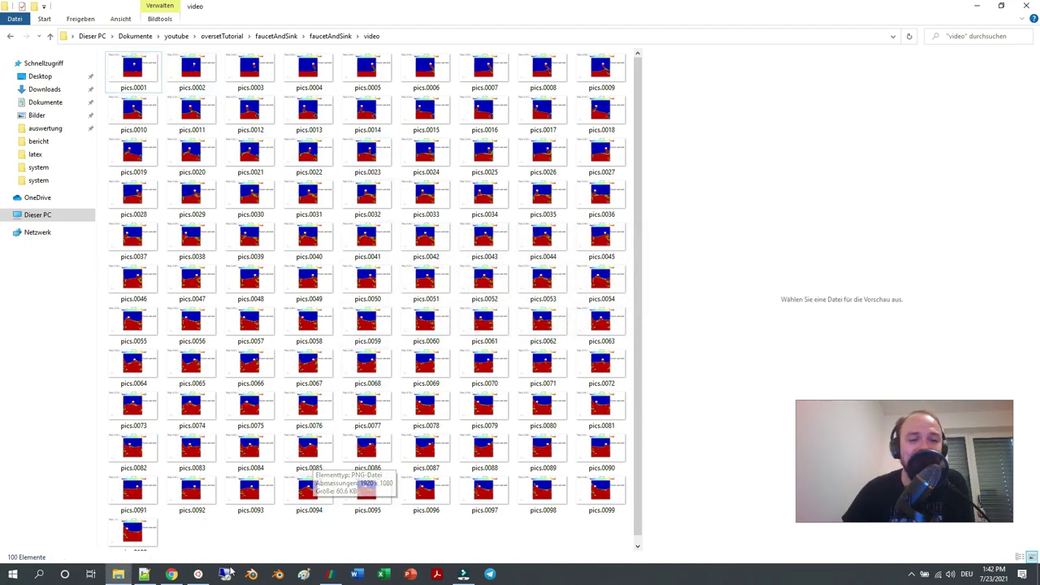
Switch to the Ubuntu terminal and change from the backgroundMesh directory to the case's video directory.
click(197, 575)
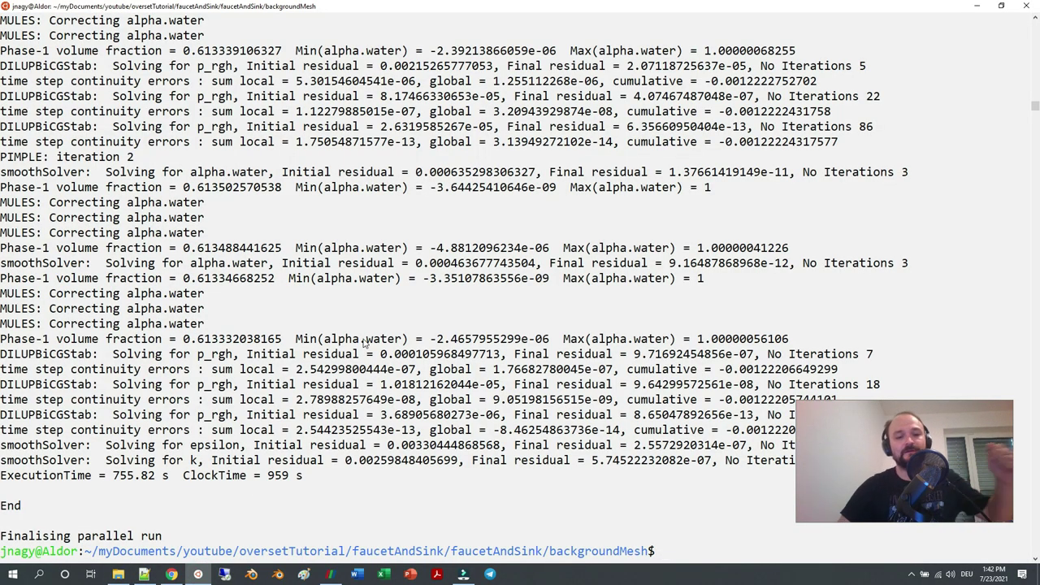
text(cd ..)
key(Return)
text(cd )
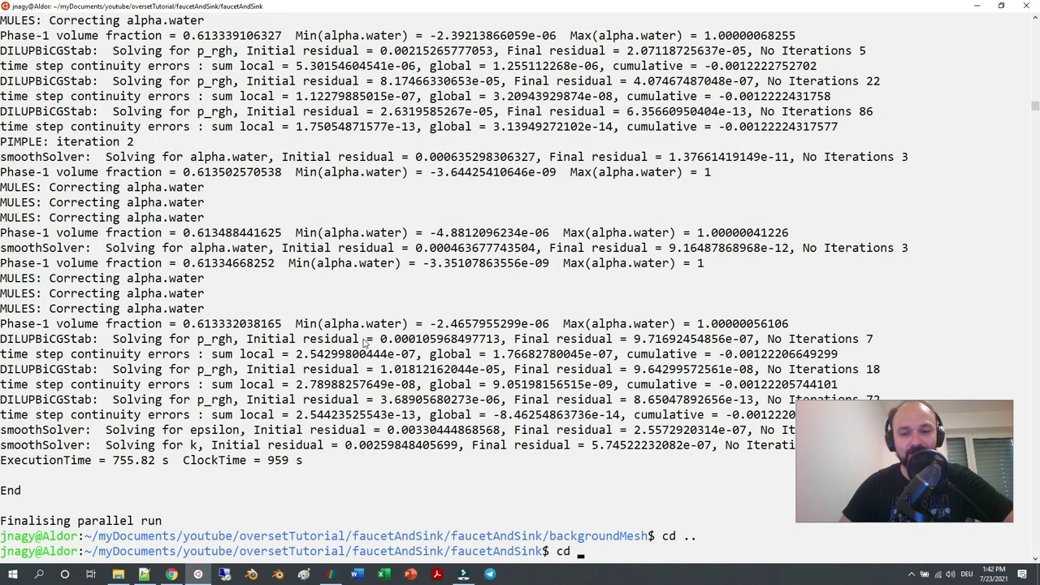
text(video/)
key(Return)
text(ffmpeg -r 10 -)
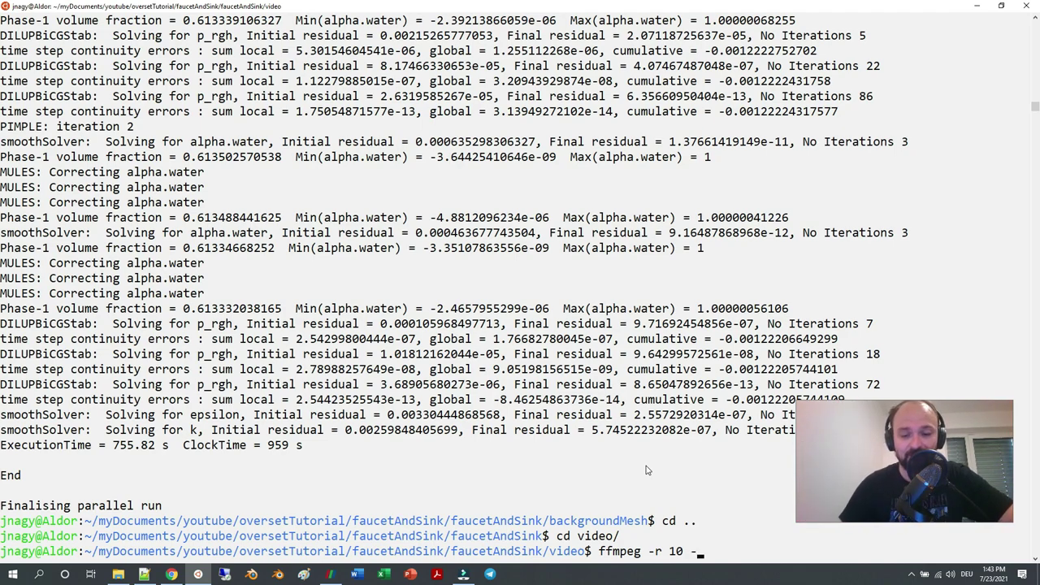
text(pics.0)
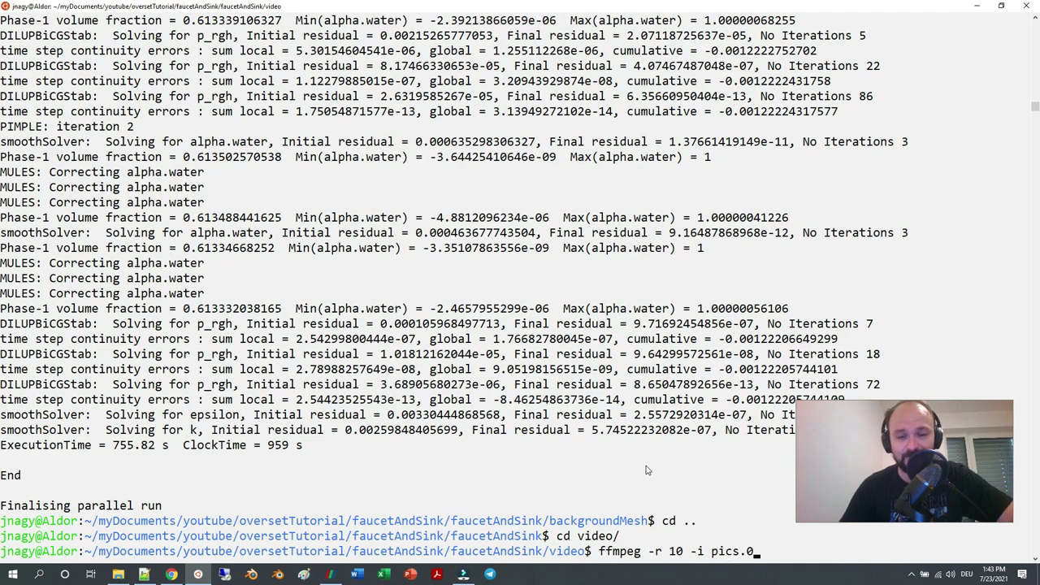
key(alt+Tab)
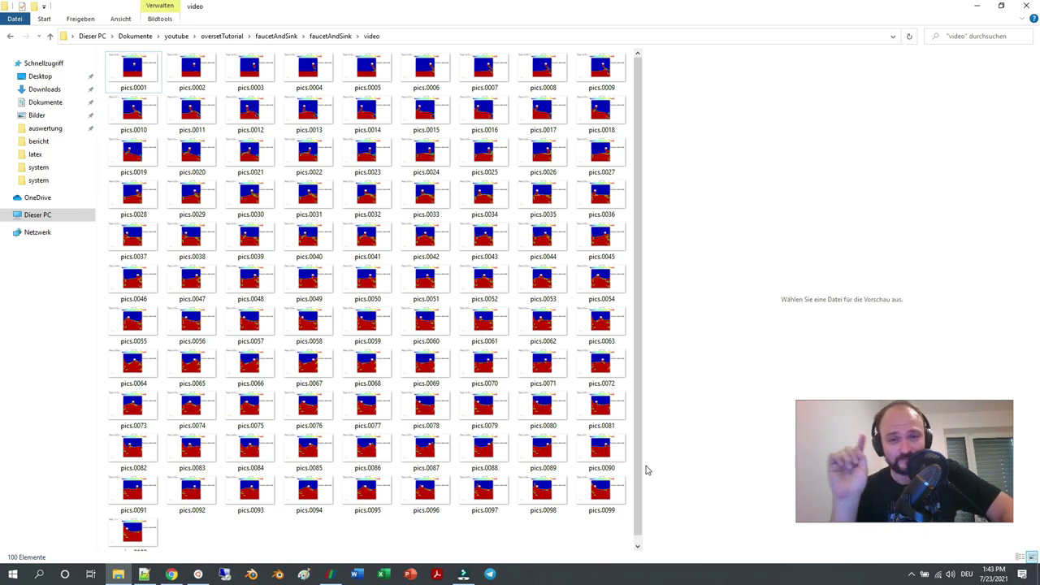
key(alt+Tab)
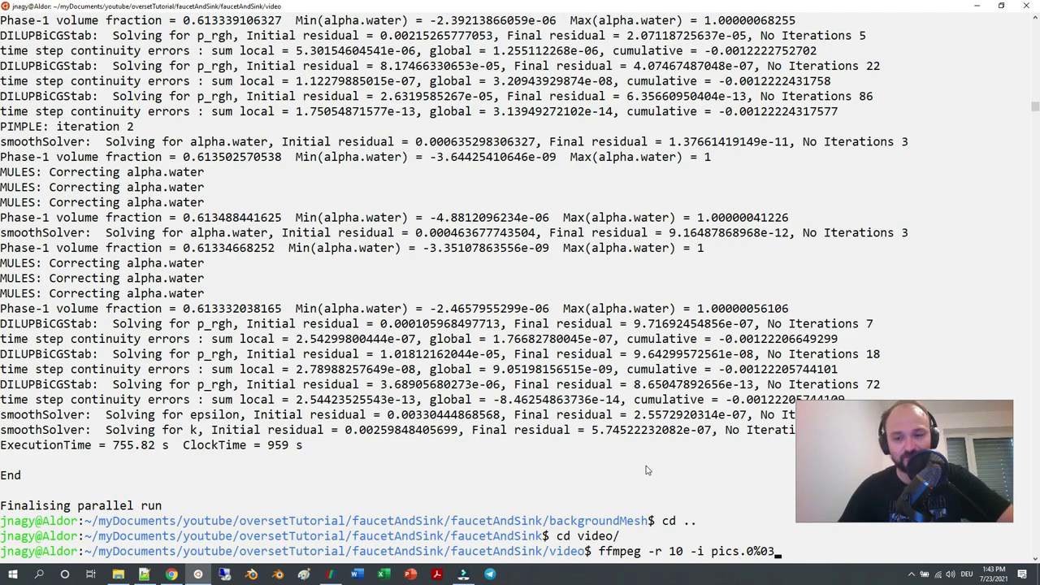
key(alt+Tab)
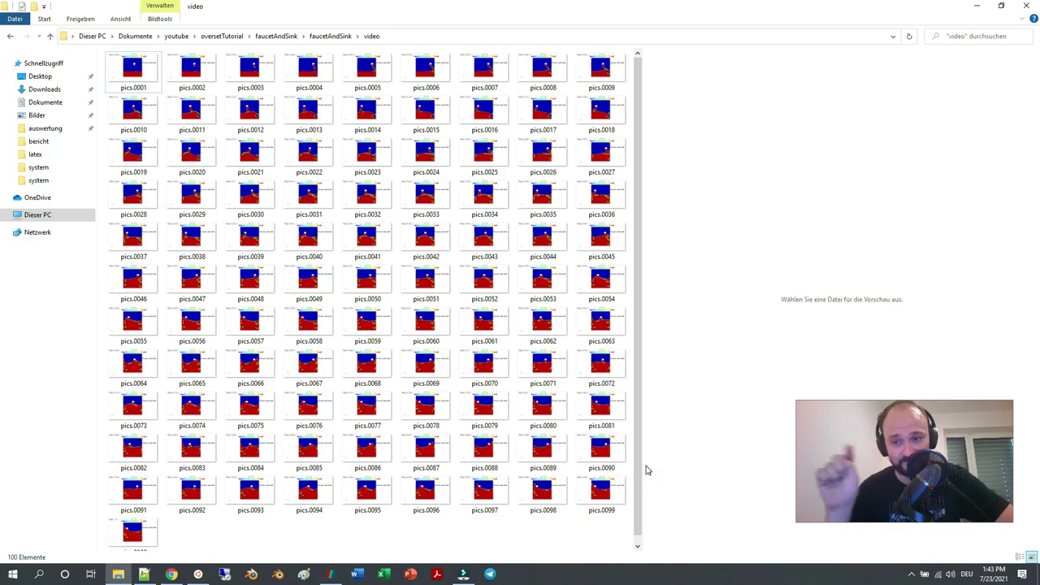
key(alt+Tab)
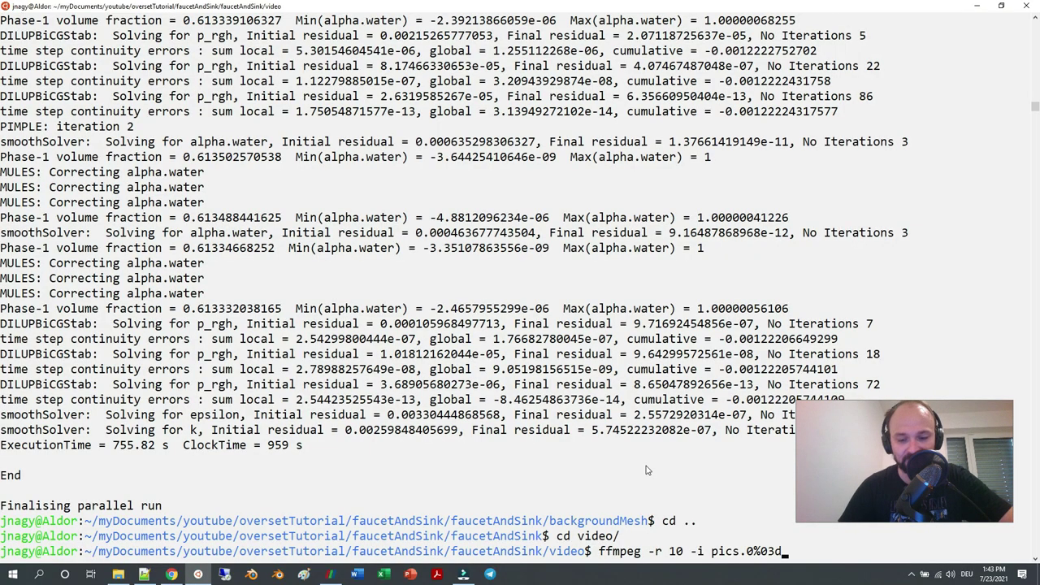
text(png -b:v 1000000000 faucetAndSi)
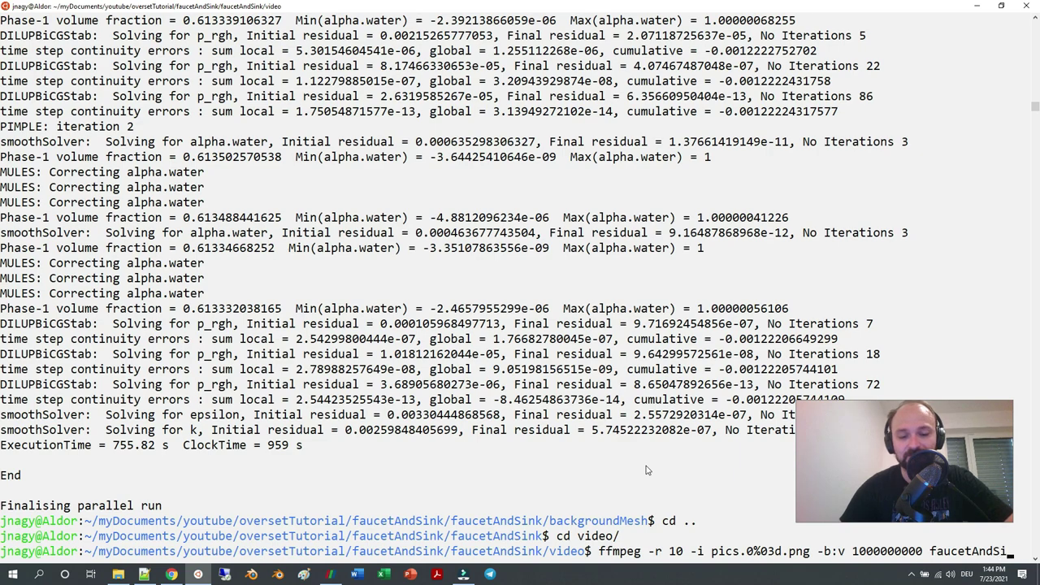
text(.mp4)
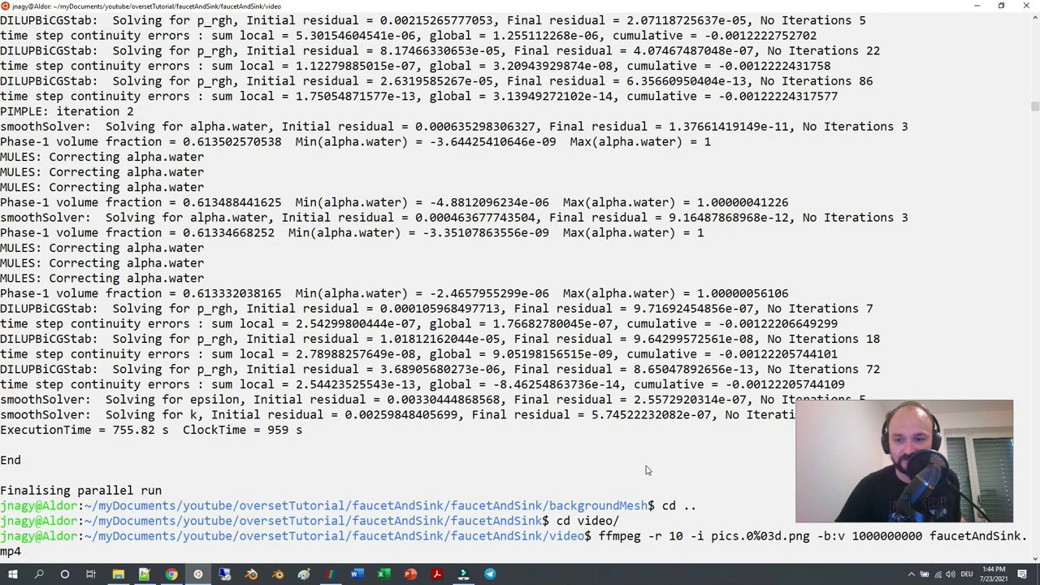
key(Return)
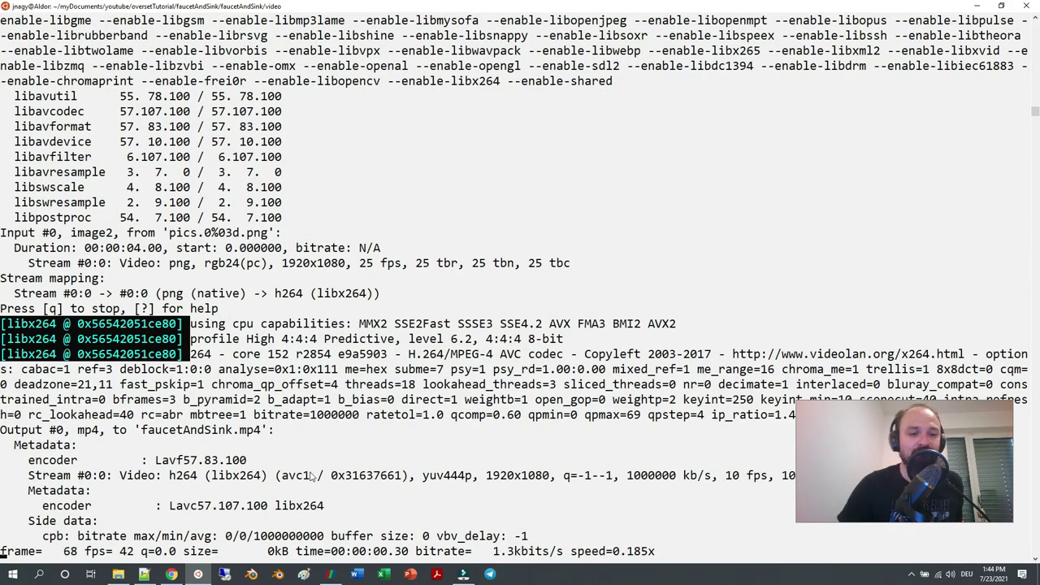
Switch to the file explorer and copy the faucetAndSink video from the video folder into the parent faucetAndSink folder.
click(117, 574)
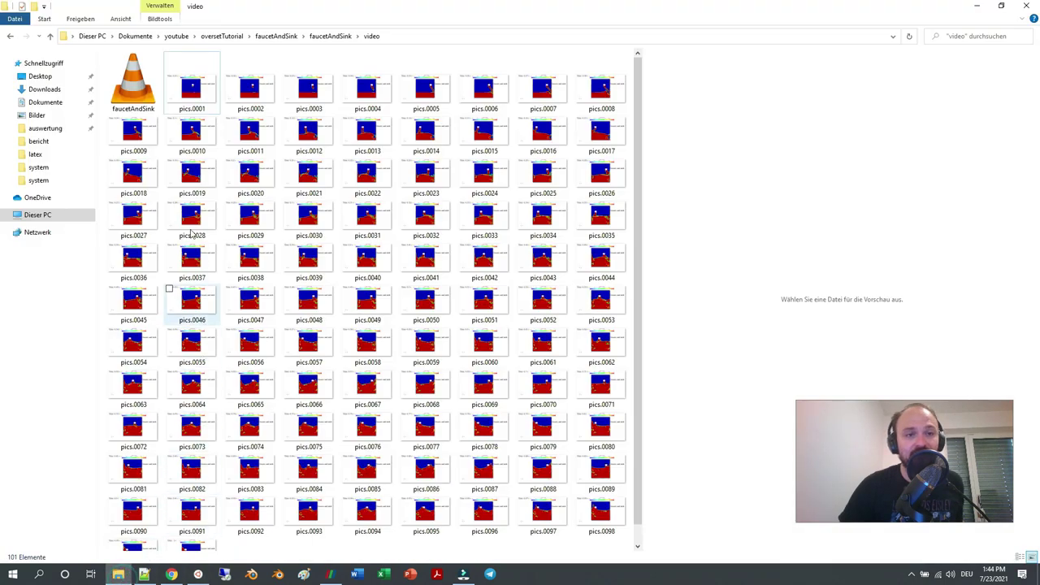
click(122, 86)
right_click(118, 93)
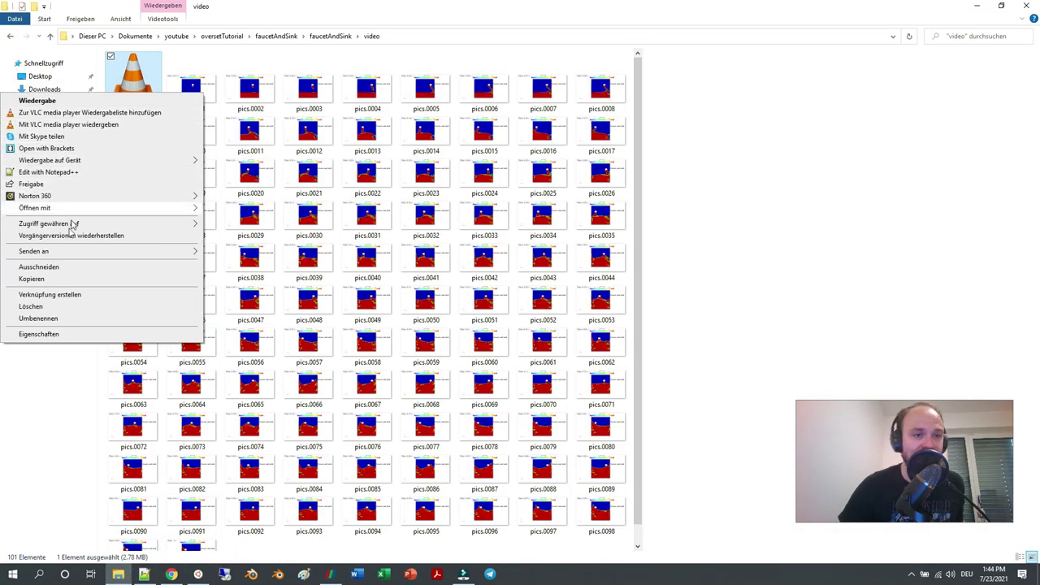
click(65, 277)
click(330, 35)
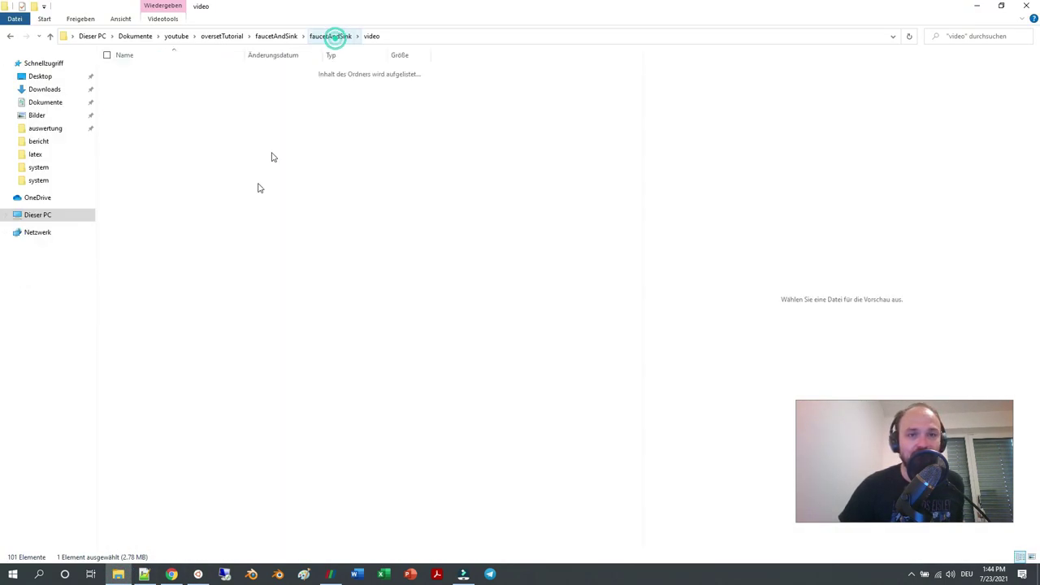
right_click(104, 260)
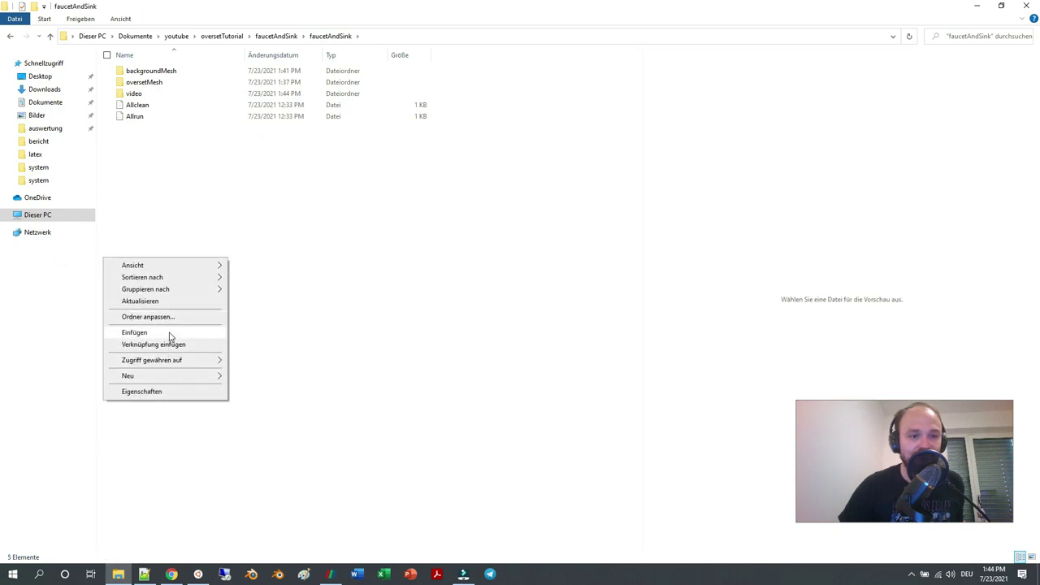
click(168, 332)
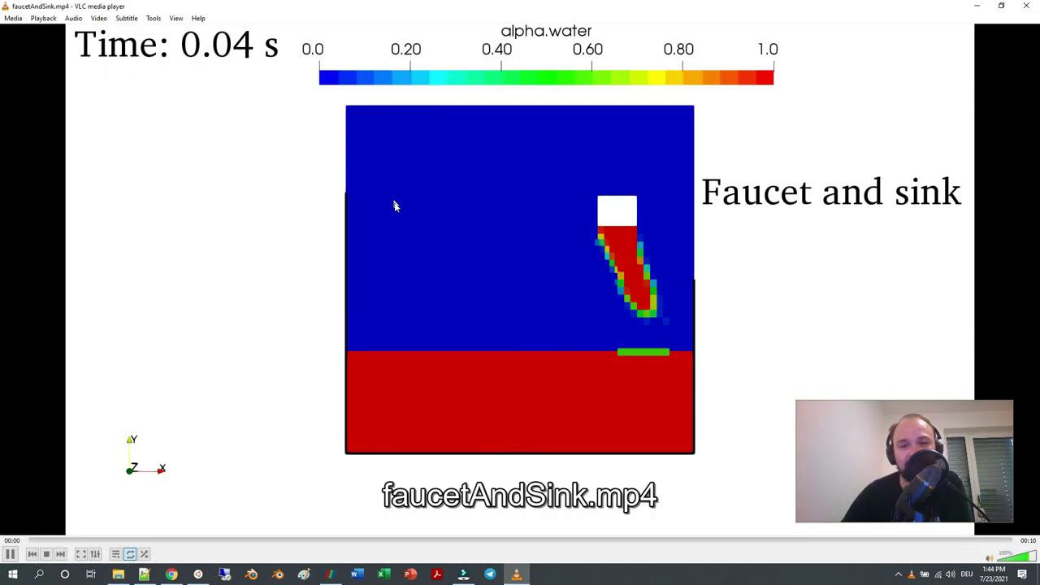
Watch the faucetAndSink.mp4 animation full screen in VLC media player, exit full screen and close the player.
double_click(394, 207)
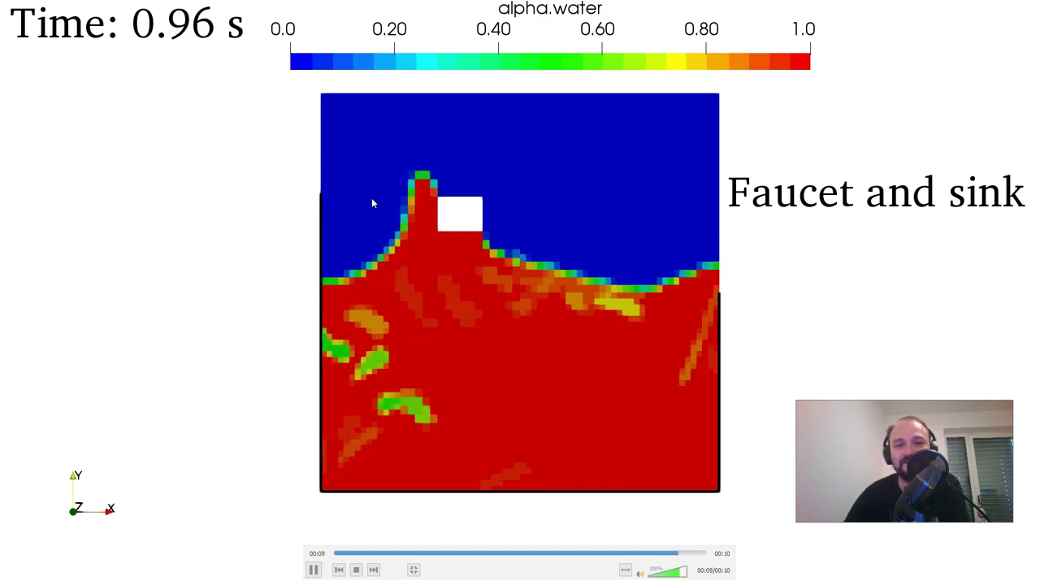
double_click(514, 237)
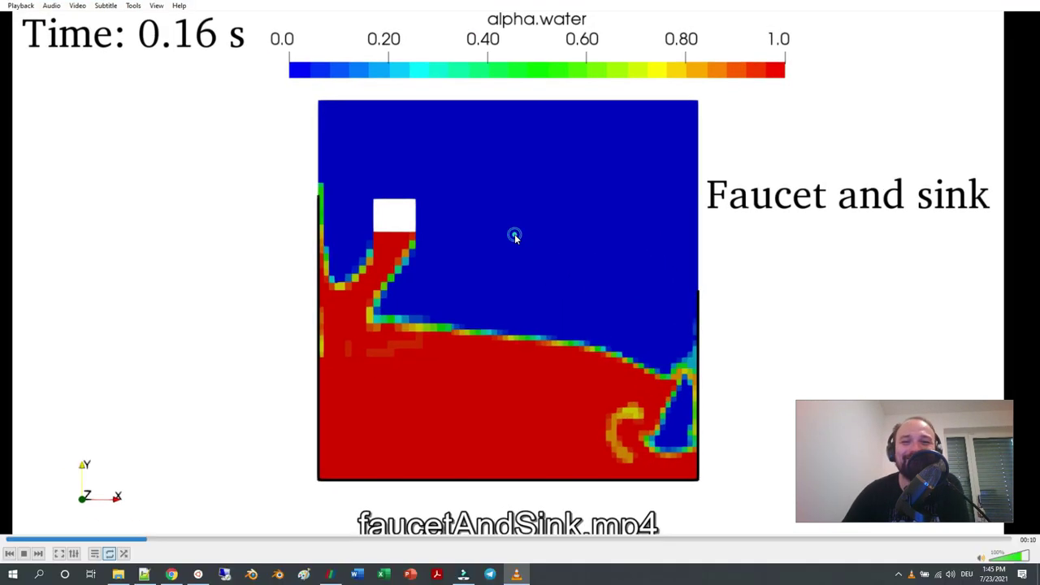
key(alt+F4)
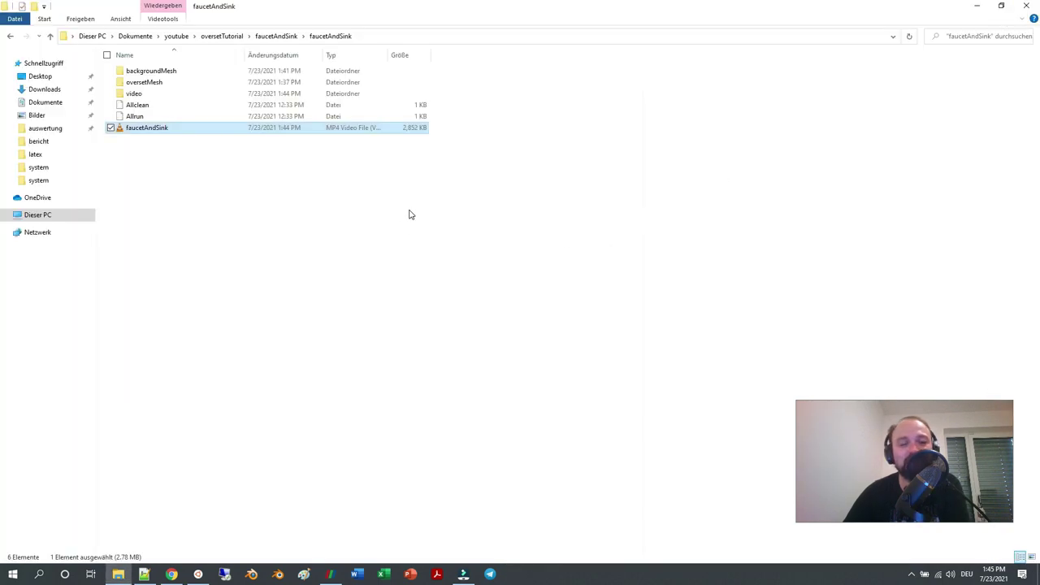